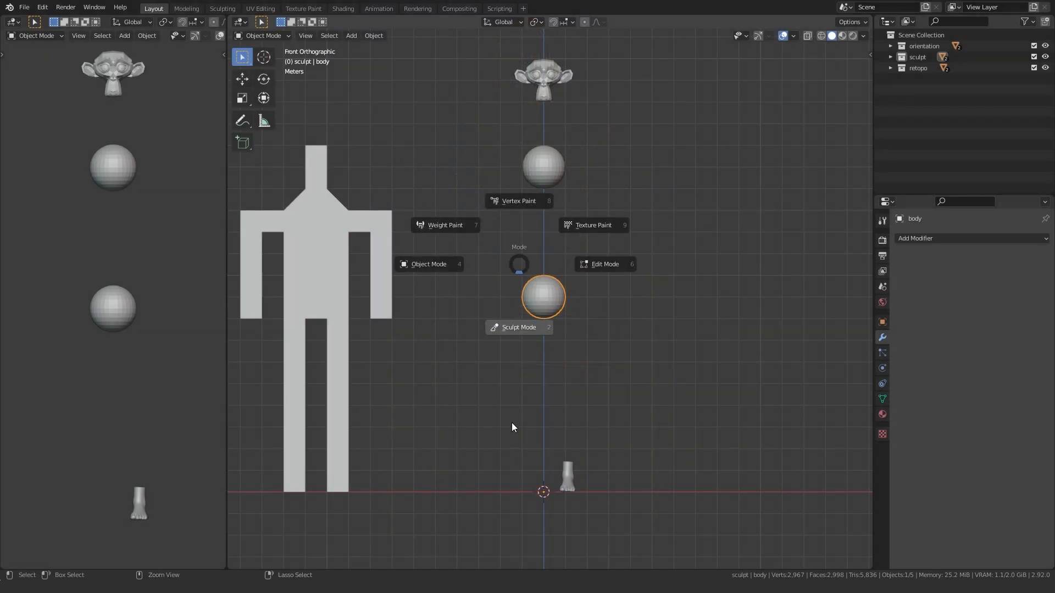
Step: Put the lower sphere, the body object, into Sculpt Mode with the Grab brush active
key("ctrl+Tab")
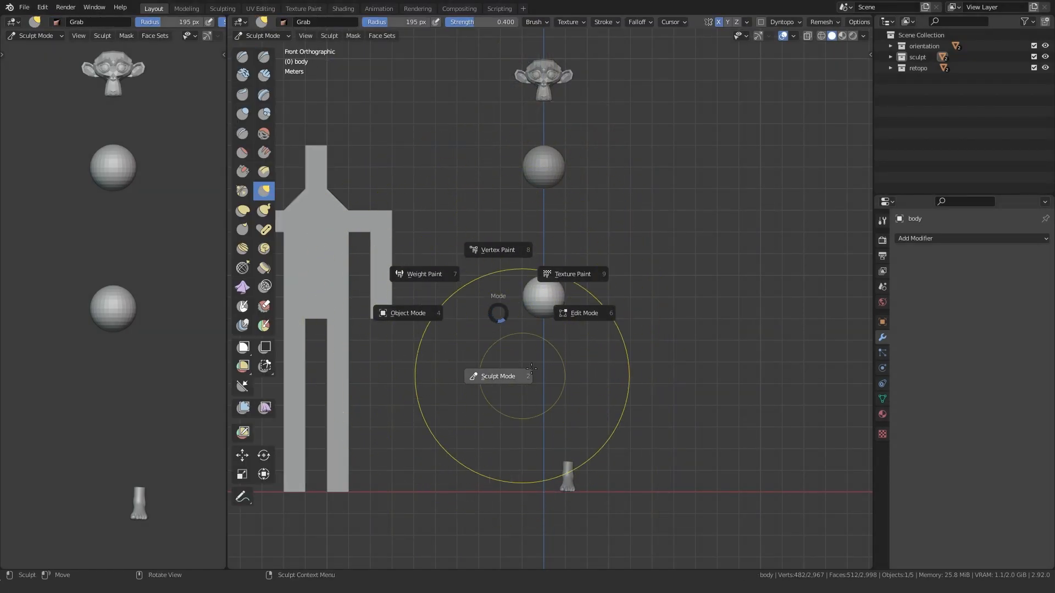
left_click(495, 377)
left_click(262, 35)
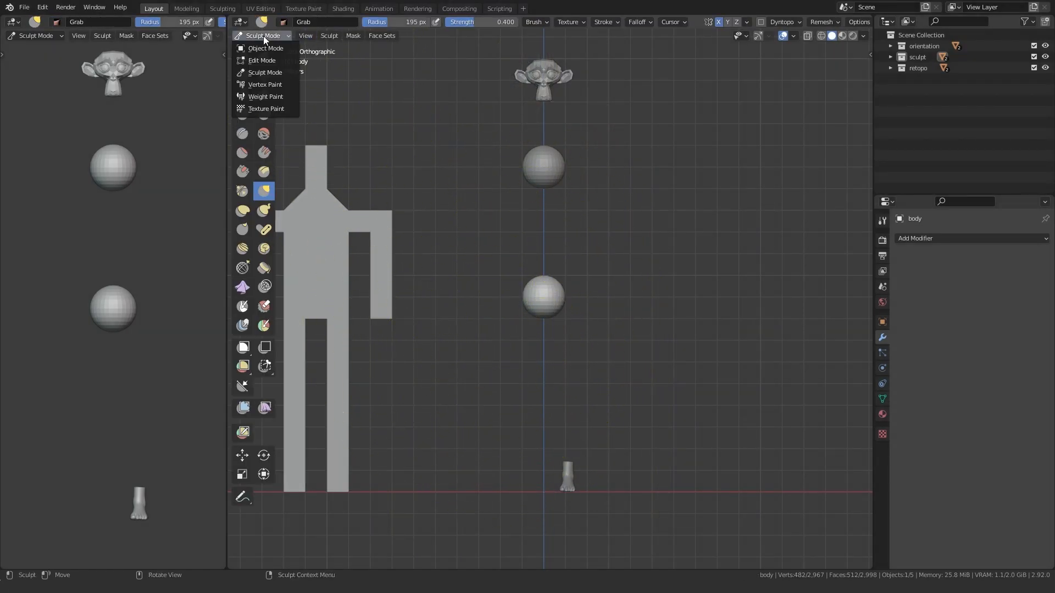
scroll(506, 377, "up", 6)
scroll(612, 318, "down", 1)
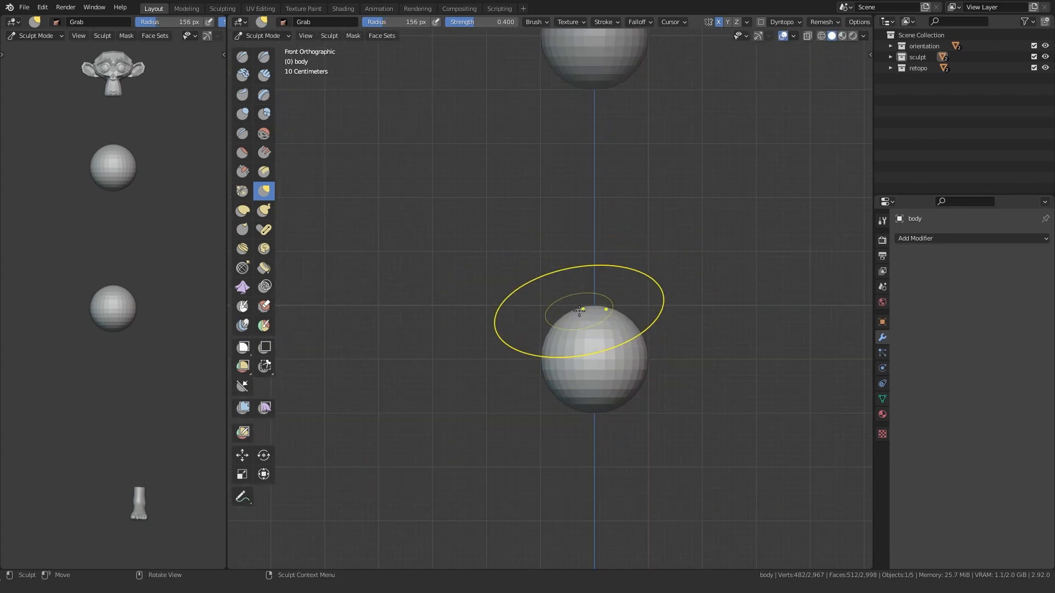
Step: Stretch the body sphere vertically into a tall ellipsoid with the Grab brush, adjusting the brush radius as needed
middle_click_drag(612, 317, 600, 329, "shift")
key("f")
left_click(713, 331)
left_click_drag(575, 333, 570, 158)
scroll(519, 336, "down", 3)
middle_click_drag(519, 337, 556, 304, "shift")
key("f")
left_click(565, 332)
left_click_drag(597, 321, 594, 360)
middle_click_drag(585, 281, 584, 304, "shift")
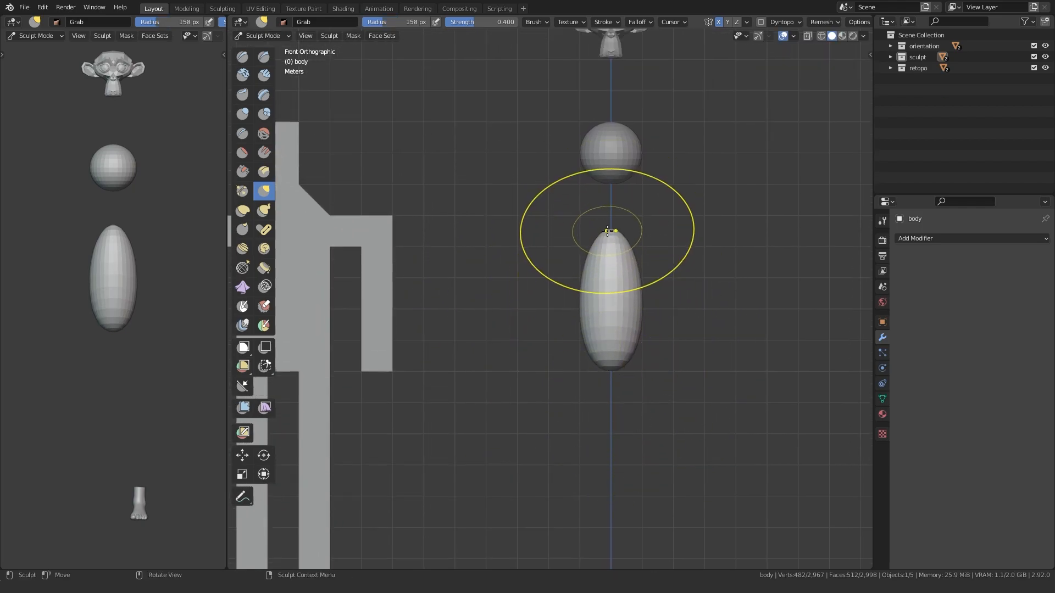
left_click_drag(607, 231, 603, 193)
Step: Pull the lower part of the body outward with the Grab brush to form wide hips
scroll(579, 351, "up", 2)
middle_click_drag(579, 351, 574, 313, "shift")
key("f")
left_click(586, 311)
mouse_move(589, 304)
left_mouse_down()
mouse_move(517, 332)
mouse_move(482, 323)
left_mouse_up()
middle_click_drag(569, 328, 512, 349, "shift")
left_click_drag(516, 336, 479, 331)
key("f")
left_click(596, 326)
left_click_drag(512, 342, 505, 324)
Step: Push in the waist and widen the upper body into a chest with the Grab brush
left_click_drag(508, 242, 534, 237)
key("f")
left_click(616, 172)
left_click_drag(534, 169, 461, 164)
left_click_drag(570, 146, 570, 156)
left_click_drag(526, 175, 520, 171)
Step: Return the body to Object Mode, add a level 2 Subdivision modifier and apply it
key("ctrl+Tab")
left_click(473, 261)
key("ctrl+2")
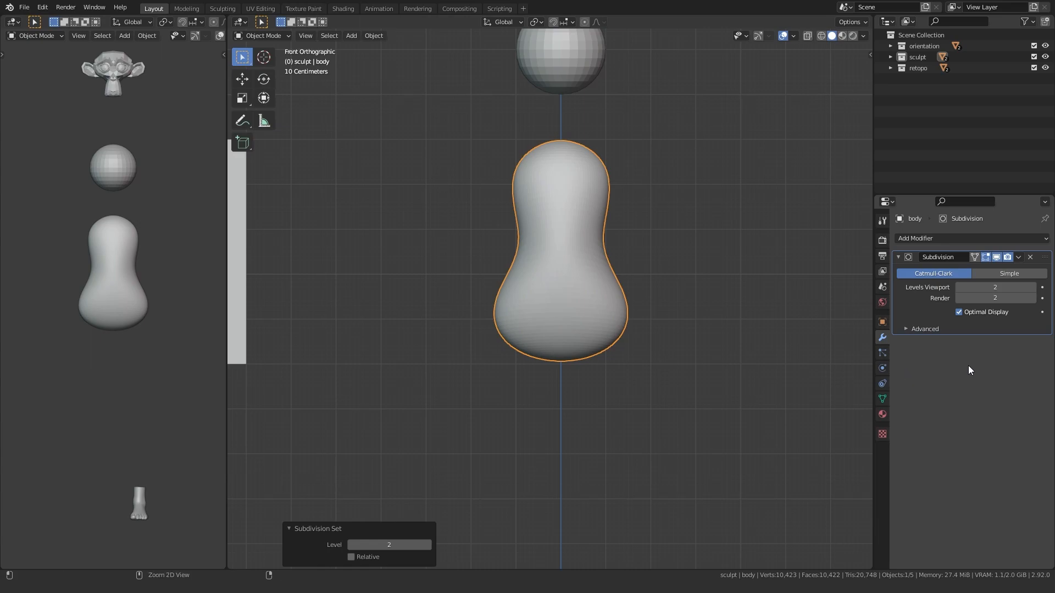
left_click(940, 239)
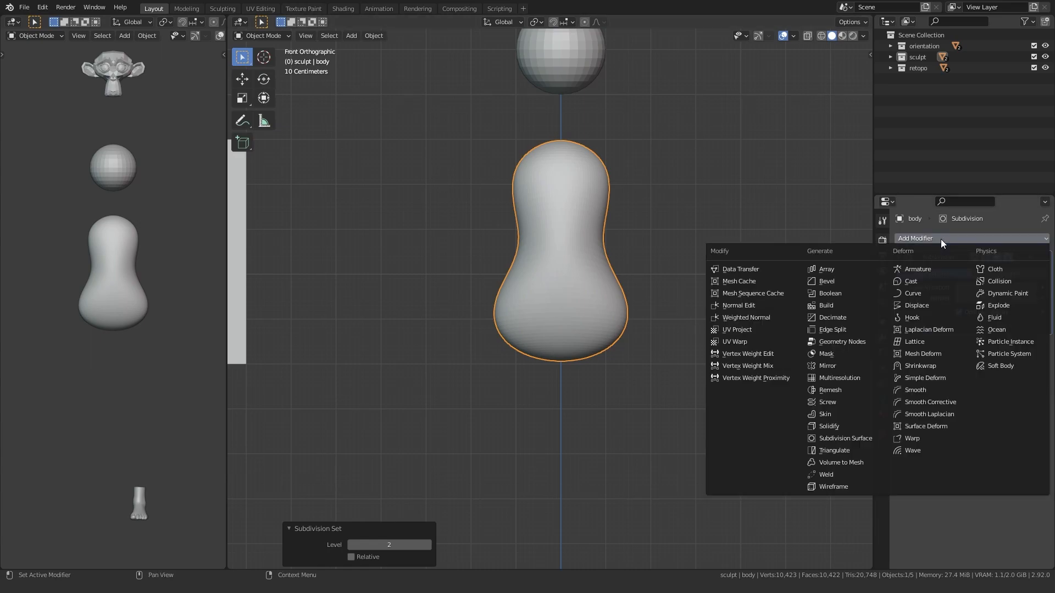
key("Escape")
left_click(1018, 258)
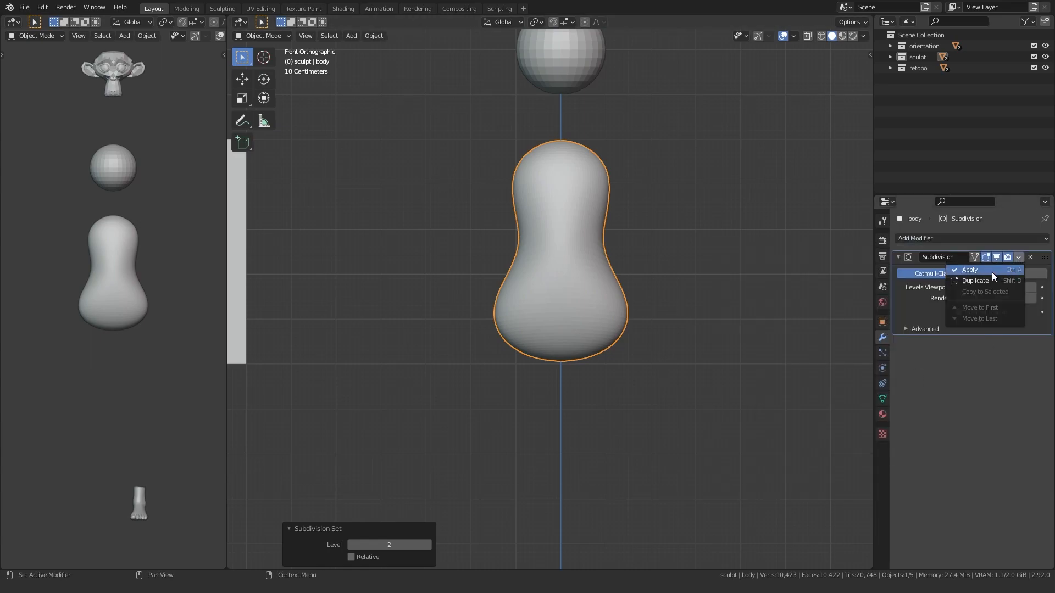
left_click(991, 272)
Step: Resume sculpting the body, narrowing the waist and refining the hips and flattened underside with the Grab brush
key("ctrl+Tab")
left_click_drag(526, 286, 543, 269)
key("f")
left_click(525, 259)
left_click_drag(514, 234, 548, 233)
scroll(527, 297, "up", 1)
left_click_drag(505, 335, 500, 337)
middle_click_drag(517, 410, 512, 373, "shift")
left_click_drag(501, 349, 502, 366)
mouse_move(568, 384)
left_mouse_down()
mouse_move(567, 395)
mouse_move(564, 378)
left_mouse_up()
left_click_drag(499, 325, 503, 306)
mouse_move(502, 343)
left_mouse_down()
mouse_move(500, 299)
mouse_move(523, 243)
left_mouse_up()
Step: Square off the top of the torso and adjust the chest and shoulder outline with the Grab brush
scroll(509, 367, "up", 1)
key("f")
left_click(513, 252)
left_click_drag(523, 204, 515, 200)
left_click_drag(532, 107, 520, 85)
left_click_drag(569, 83, 511, 89)
left_click_drag(578, 90, 580, 91)
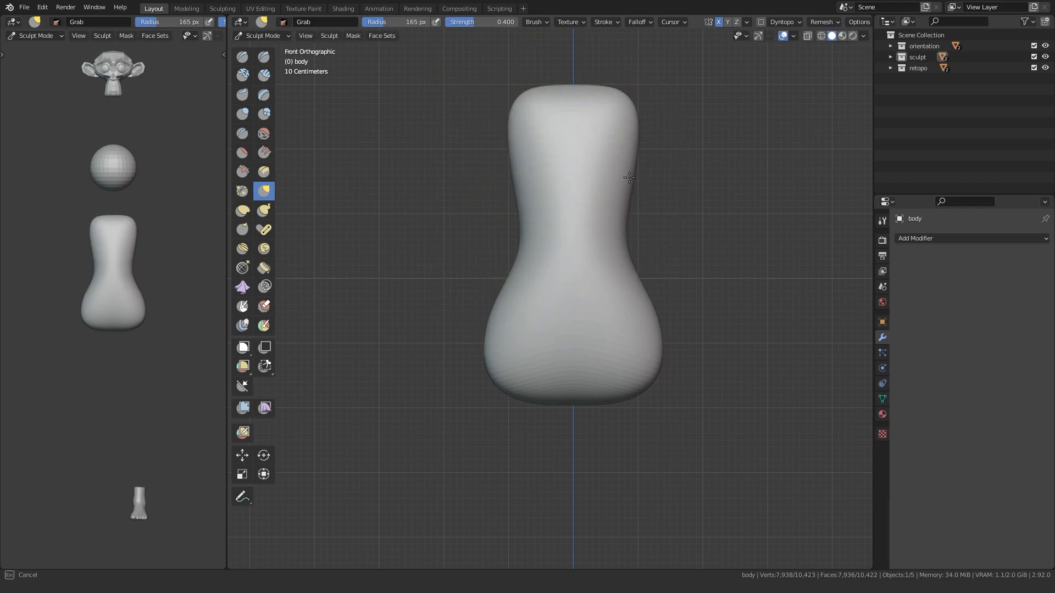
left_click_drag(511, 166, 504, 165)
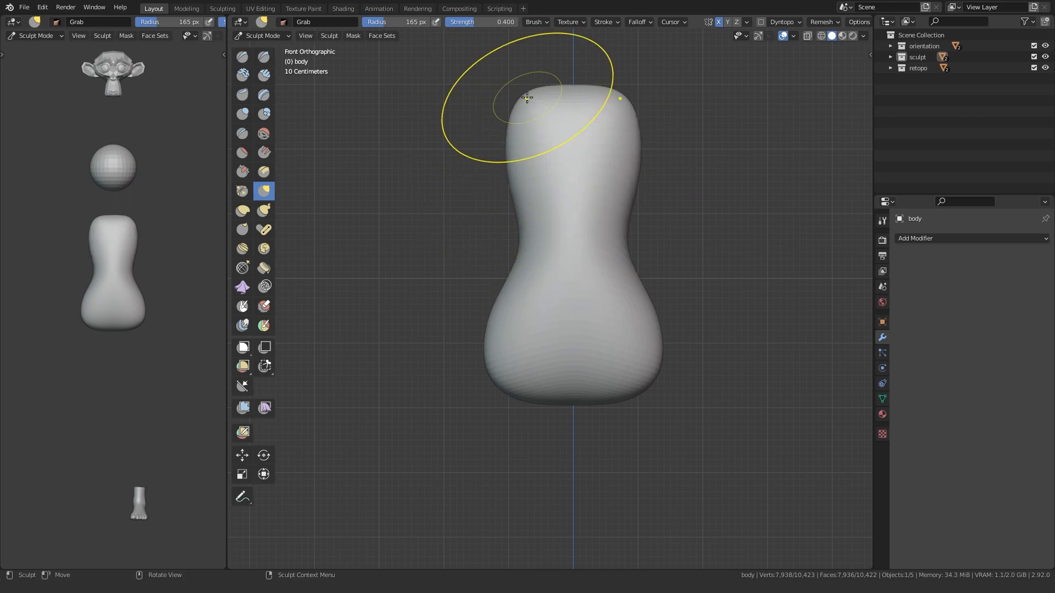
left_click_drag(526, 118, 520, 111)
Step: Bend the torso forward at mid-height in the right side view using a large Grab brush
middle_click_drag(451, 259, 468, 261, "alt")
scroll(500, 281, "down", 1)
middle_click_drag(532, 297, 585, 298, "shift")
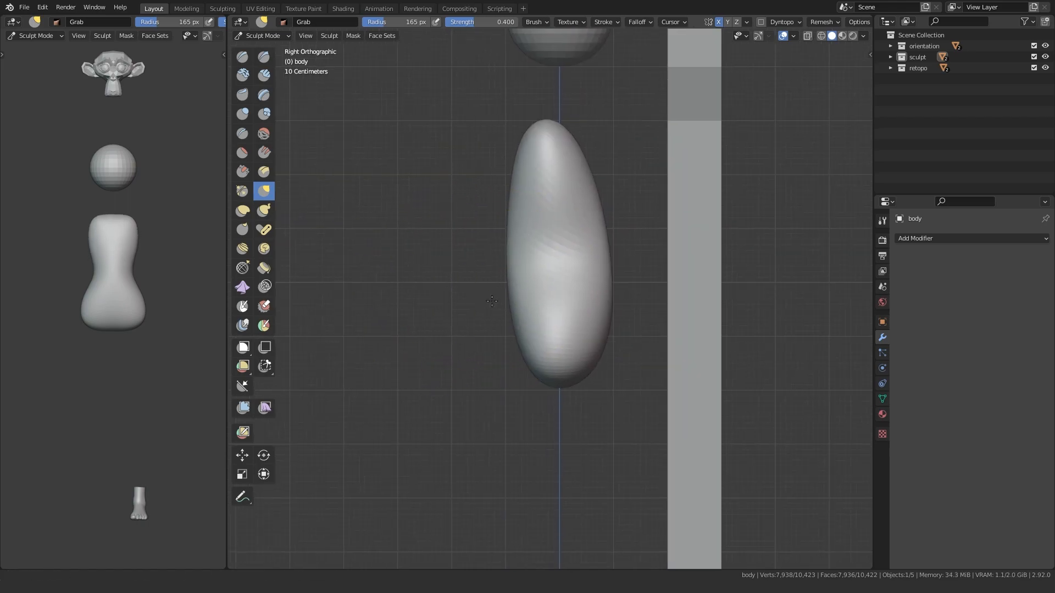
key("f")
left_click(722, 297)
mouse_move(596, 261)
left_mouse_down()
mouse_move(499, 266)
mouse_move(533, 262)
left_mouse_up()
Step: Even out the torso's front contour from chest to belly in the side view with the Grab brush
key("f")
left_click(466, 266)
scroll(483, 329, "up", 1)
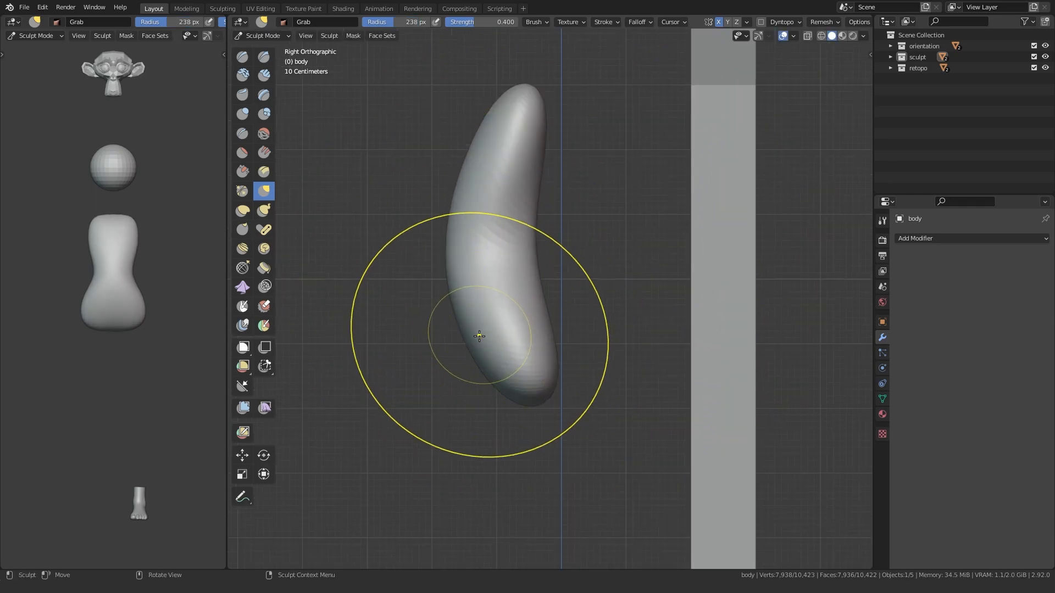
left_click_drag(460, 282, 458, 253)
key("f")
left_click(414, 249)
mouse_move(473, 356)
left_mouse_down()
mouse_move(445, 367)
mouse_move(468, 363)
left_mouse_up()
key("f")
left_click(449, 252)
left_click_drag(449, 254, 464, 268)
left_click_drag(463, 270, 465, 266)
Step: Pull the top of the torso backward and refine the lower back and chest curves in side view
key("f")
left_click(508, 94)
mouse_move(533, 82)
left_mouse_down()
mouse_move(583, 91)
mouse_move(565, 90)
left_mouse_up()
middle_click_drag(498, 231, 521, 261, "shift")
key("f")
left_click(646, 269)
left_click_drag(556, 273, 537, 273)
left_click_drag(481, 214, 491, 204)
left_click_drag(515, 139, 511, 151)
left_click_drag(479, 266, 485, 267)
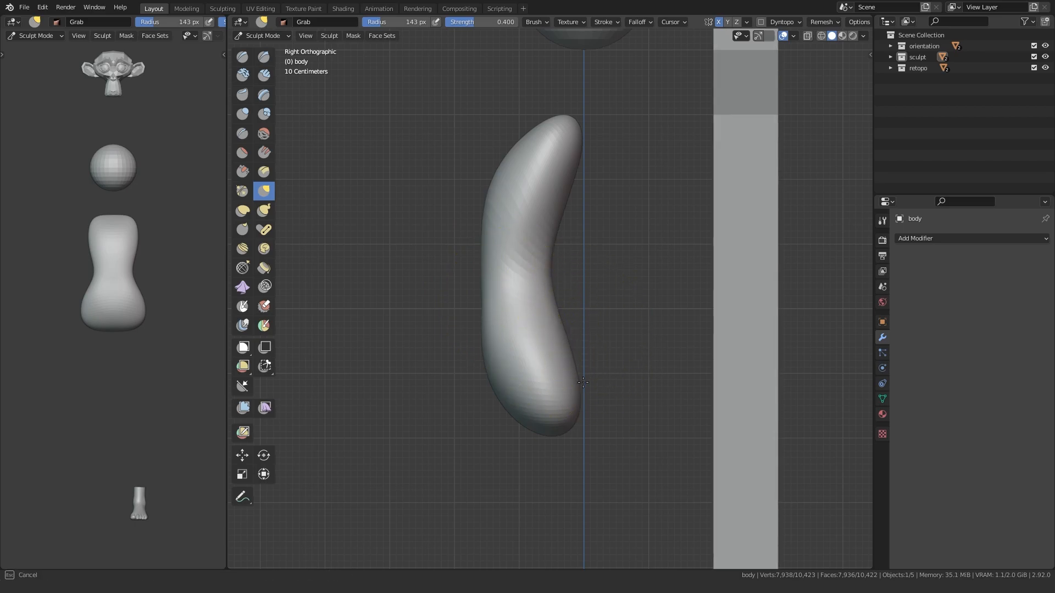
Step: Flatten the front of the belly slightly and fill out the front of the lower pelvis in side view
key("KP_1")
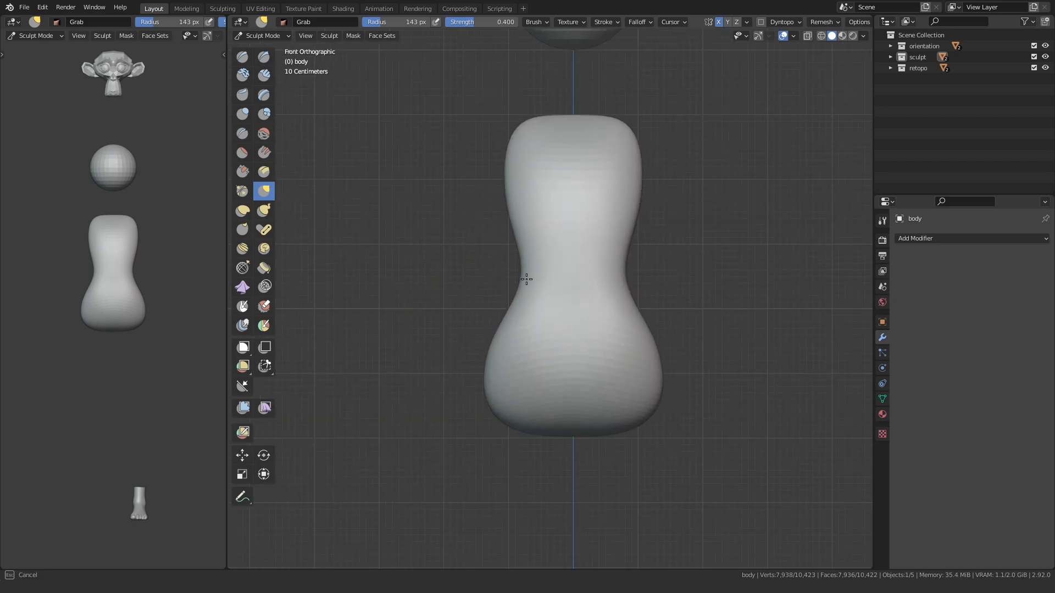
key("KP_3")
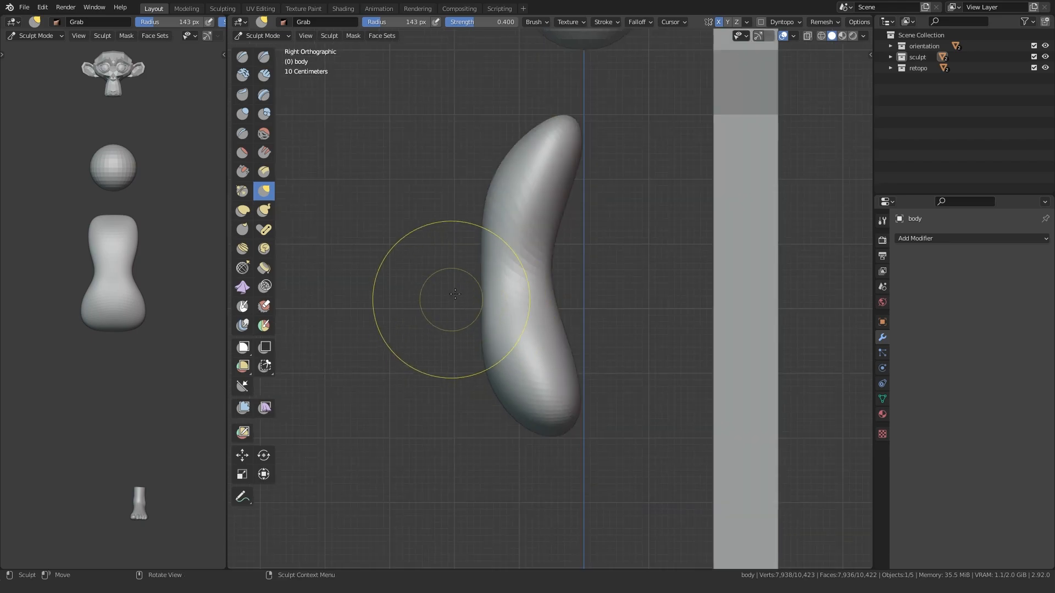
left_click_drag(480, 277, 481, 278)
key("f")
left_click(477, 279)
left_click_drag(483, 280, 487, 280)
middle_click_drag(467, 310, 489, 295, "shift")
scroll(488, 291, "up", 2)
left_click_drag(481, 281, 483, 281)
middle_click_drag(478, 377, 483, 313, "shift")
key("f")
left_click(513, 358)
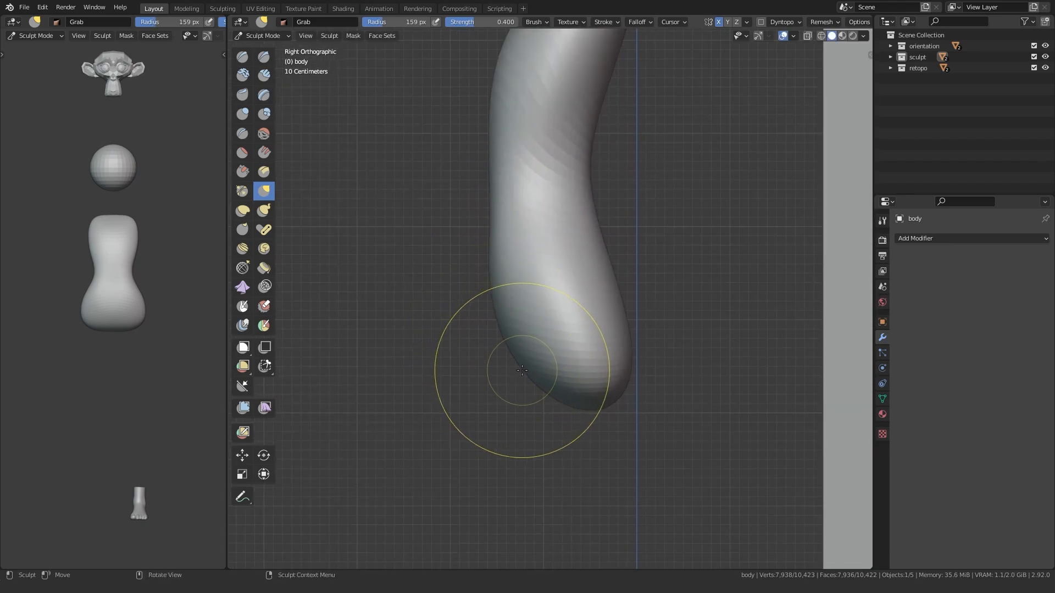
left_click_drag(525, 372, 513, 379)
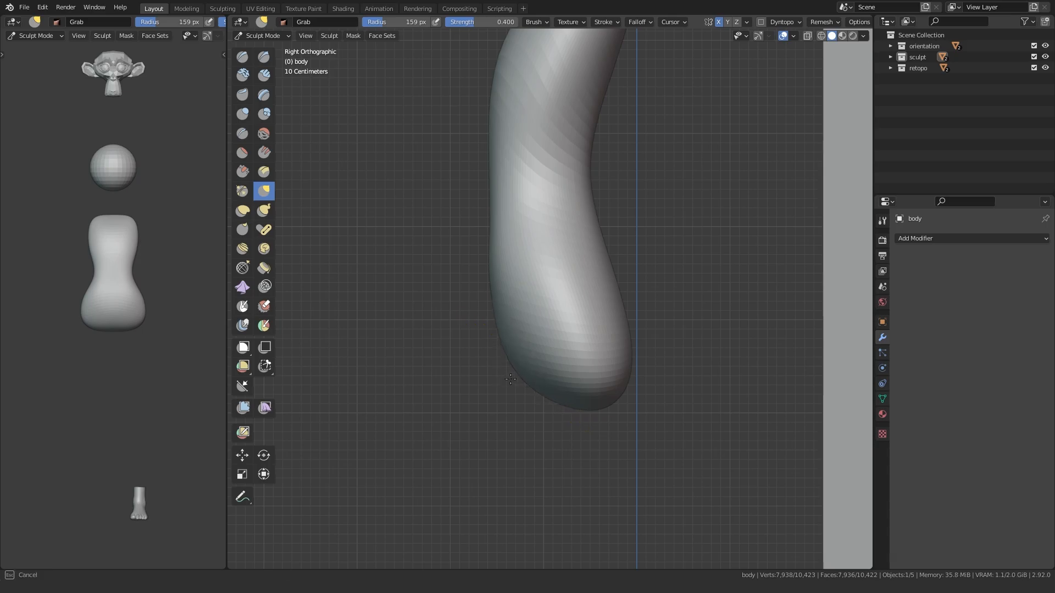
Step: Fine-tune the hip and chest outline in the front view with the Grab brush
scroll(502, 311, "down", 3)
key("KP_1")
left_click_drag(506, 311, 495, 319)
scroll(490, 311, "up", 1)
key("f")
left_click(499, 318)
key("f")
left_click(496, 326)
middle_click_drag(480, 297, 485, 423, "shift")
left_click_drag(520, 199, 522, 200)
scroll(508, 329, "down", 2)
scroll(439, 365, "down", 2, "shift")
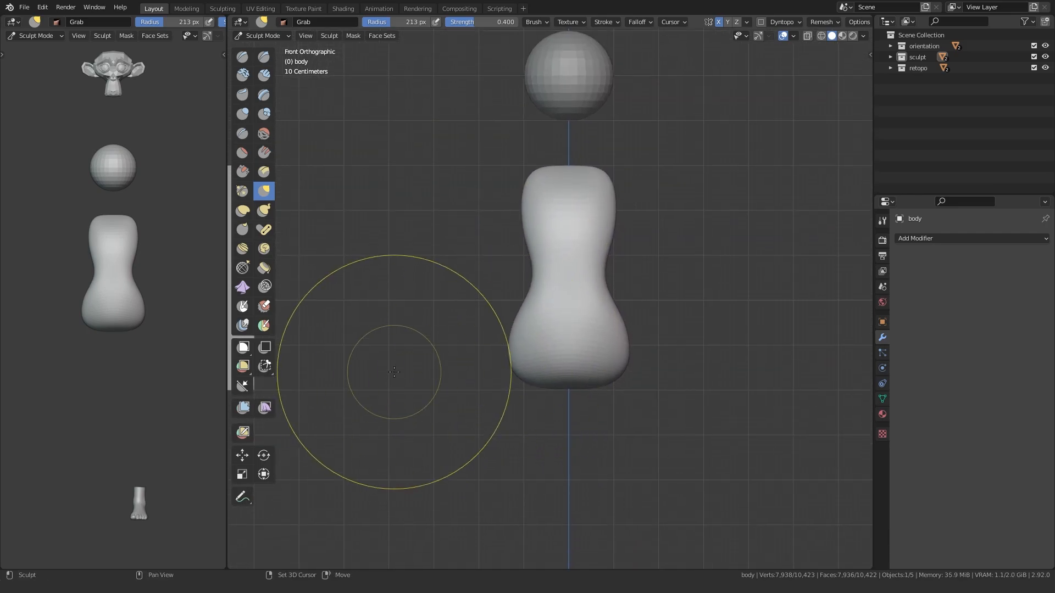
Step: Adjust the voxel size and remesh the body to a denser, even mesh
key("r")
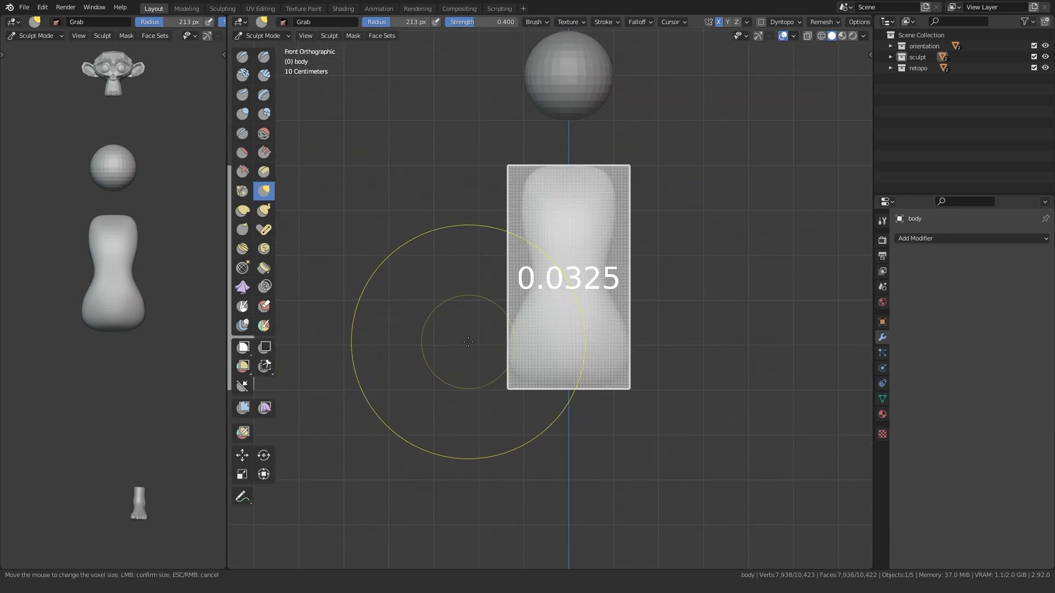
key("Escape")
left_click(823, 22)
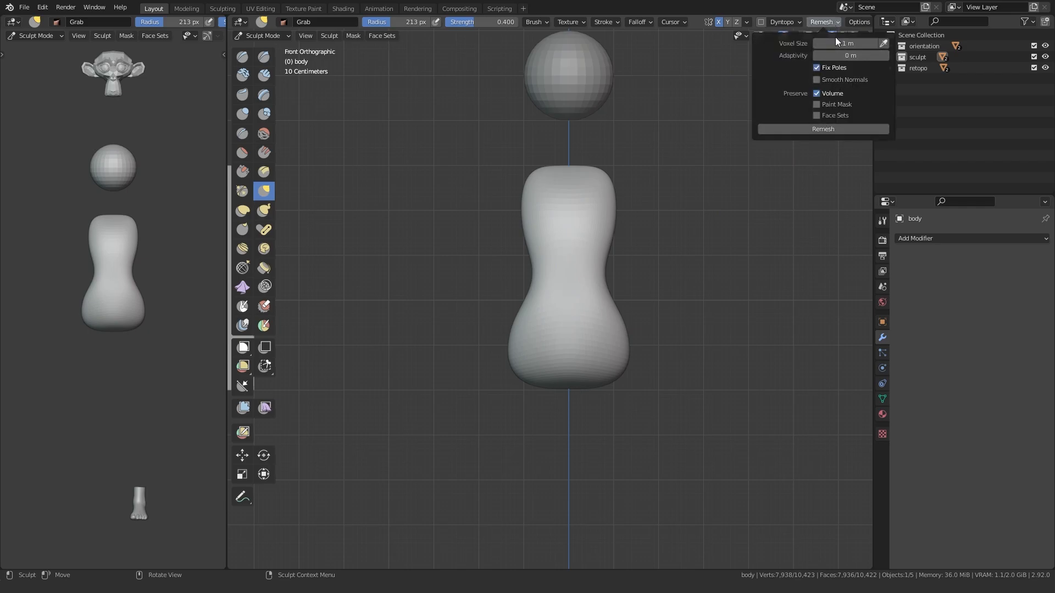
key("r")
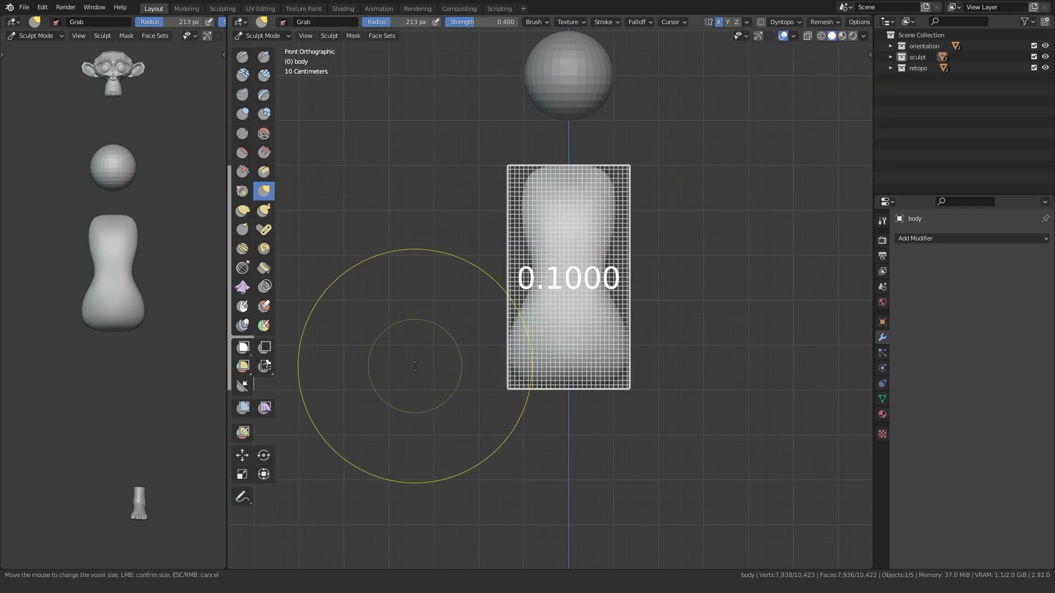
key("Escape")
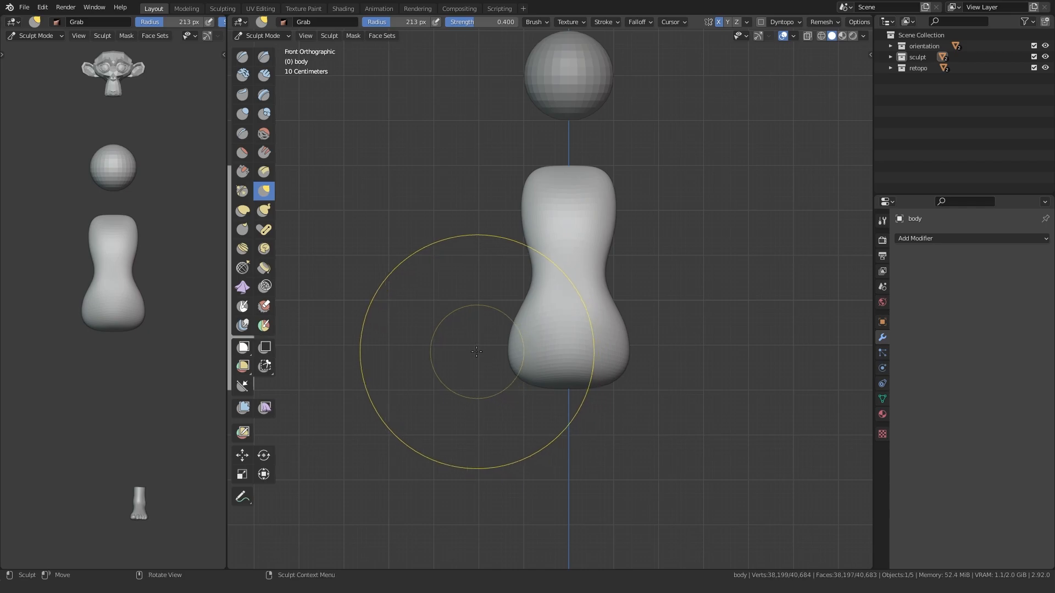
key("r")
left_click(481, 336)
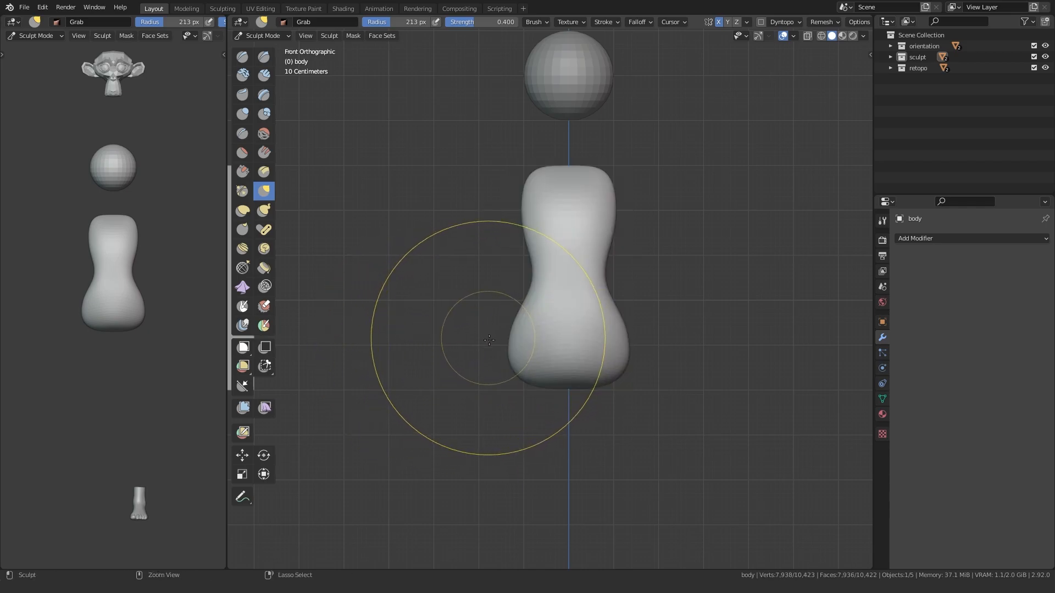
scroll(559, 272, "up", 2)
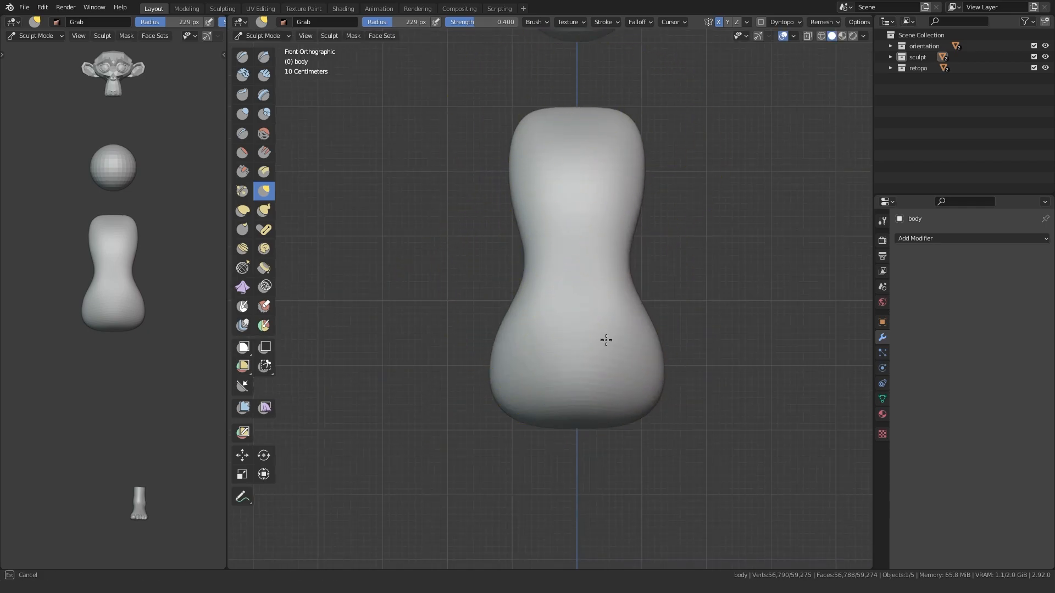
Step: Carve a vertical centre crease down the front of the abdomen with a small Crease brush
middle_click_drag(584, 207, 540, 319)
key("KP_1")
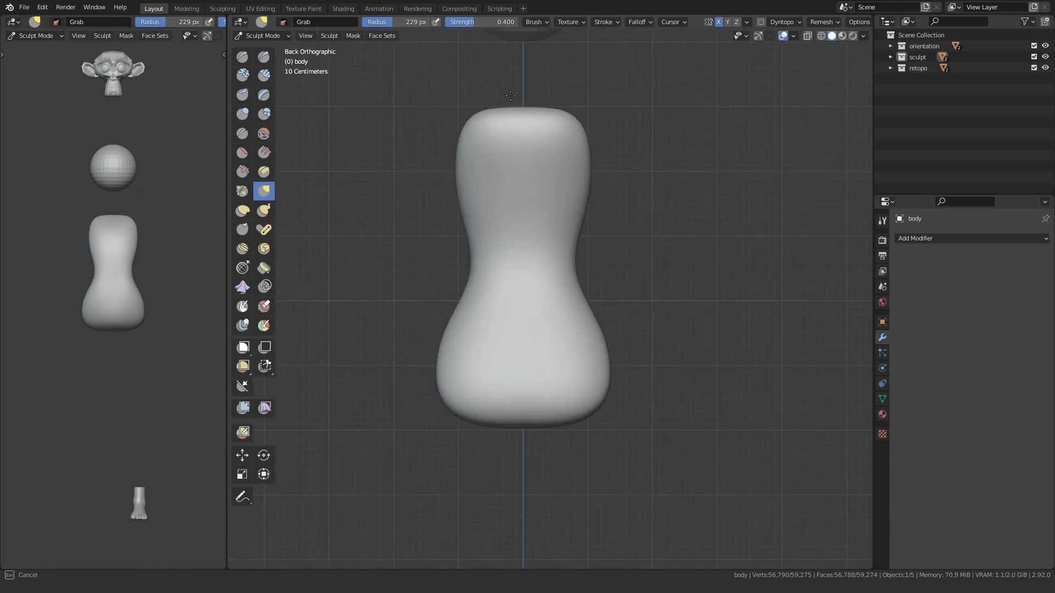
key("KP_3")
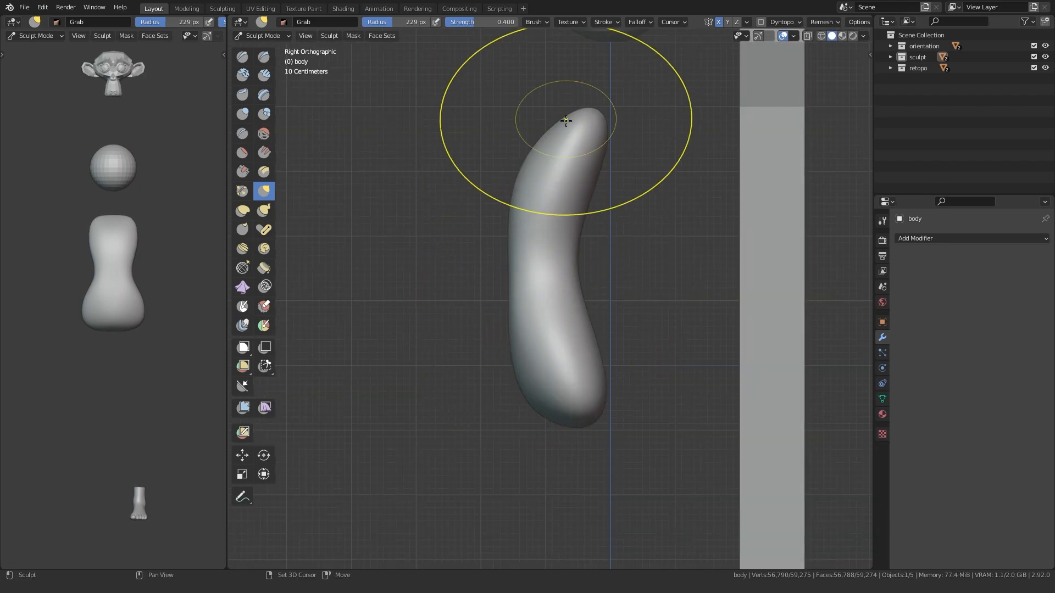
key("KP_1")
middle_click_drag(583, 240, 584, 319, "shift")
key("shift+c")
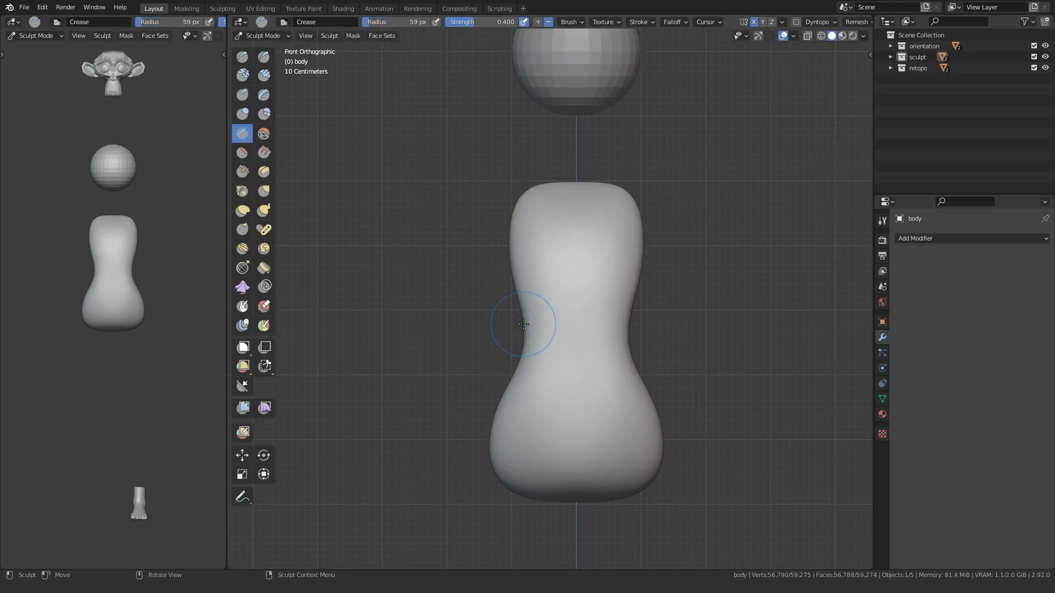
middle_click_drag(562, 335, 556, 264, "ctrl")
key("f")
left_click(555, 299)
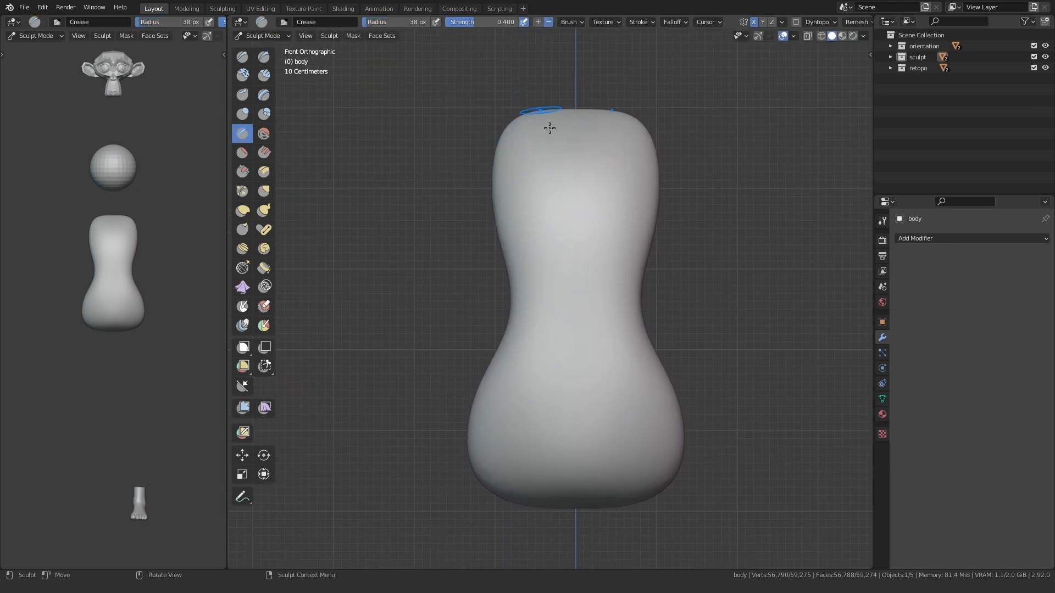
left_click_drag(576, 289, 568, 419)
left_click_drag(573, 229, 572, 406)
Step: Resize the Crease brush and extend the abdomen's centre crease up toward the chest
middle_click_drag(527, 414, 507, 366)
key("f")
left_click(557, 345)
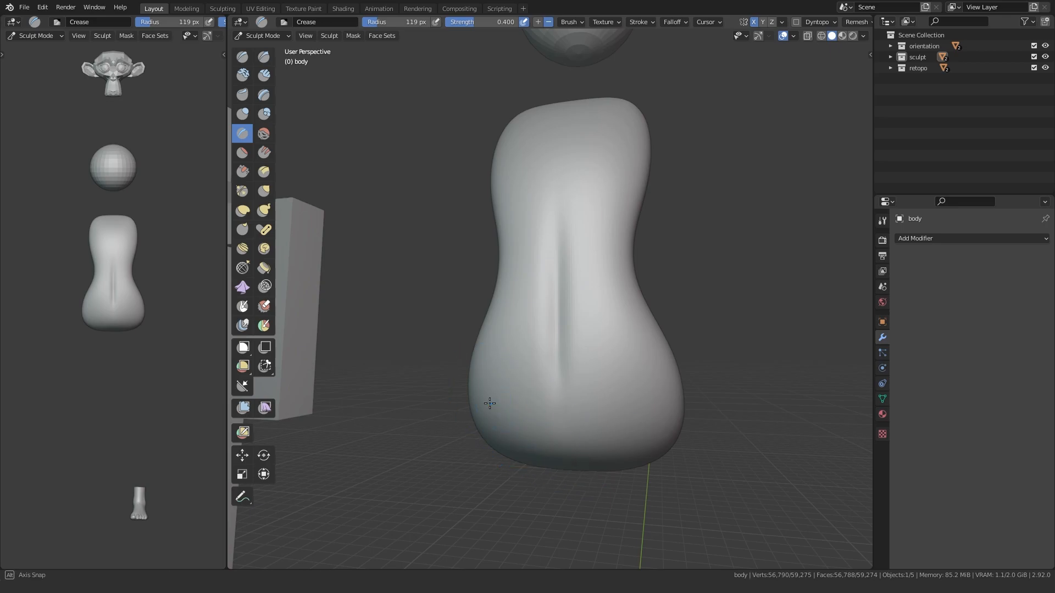
middle_click_drag(490, 405, 521, 389)
key("f")
left_click(559, 361)
mouse_move(562, 266)
left_mouse_down()
mouse_move(560, 279)
mouse_move(568, 180)
left_mouse_up()
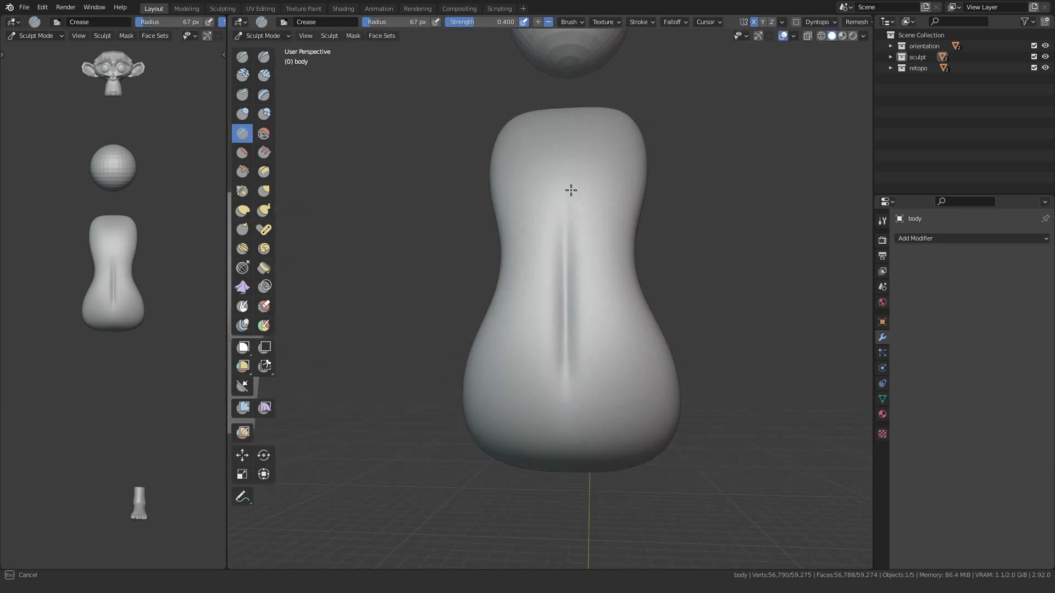
Step: Carve mirrored creases into the sides of the waist below the rib cage with a larger Crease brush
middle_click_drag(556, 402, 465, 369)
key("KP_3")
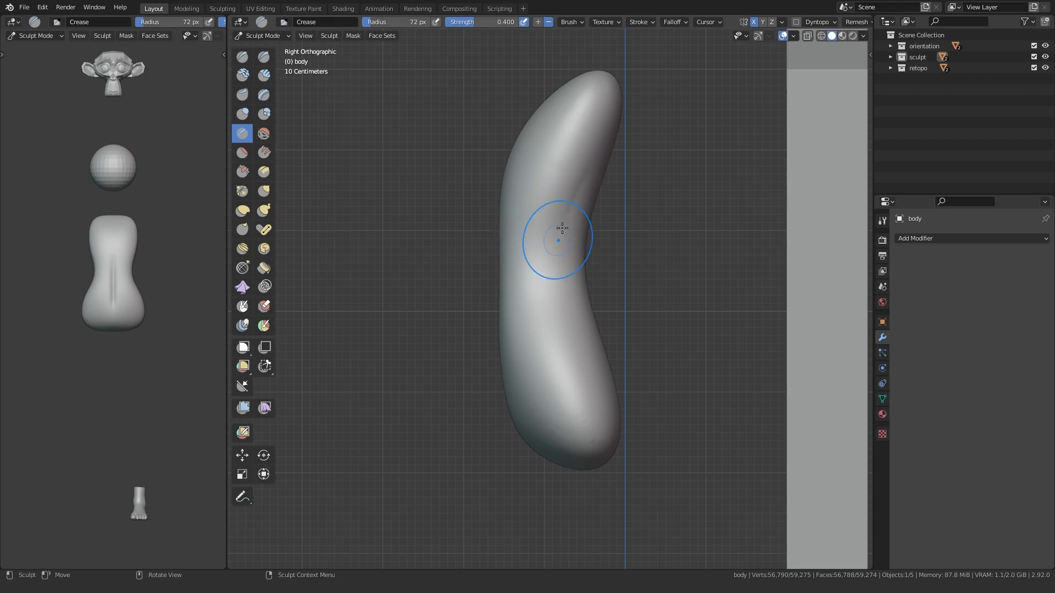
mouse_move(575, 206)
middle_mouse_down()
mouse_move(536, 346)
mouse_move(490, 343)
mouse_move(533, 330)
middle_mouse_up()
key("f")
left_click(518, 294)
middle_click_drag(518, 295, 571, 288)
mouse_move(571, 278)
left_mouse_down()
mouse_move(498, 168)
mouse_move(556, 277)
left_mouse_up()
middle_click_drag(552, 282, 433, 316)
key("KP_1")
mouse_move(446, 380)
middle_mouse_down("shift")
mouse_move(427, 358)
mouse_move(516, 302)
mouse_move(560, 246)
middle_mouse_up("shift")
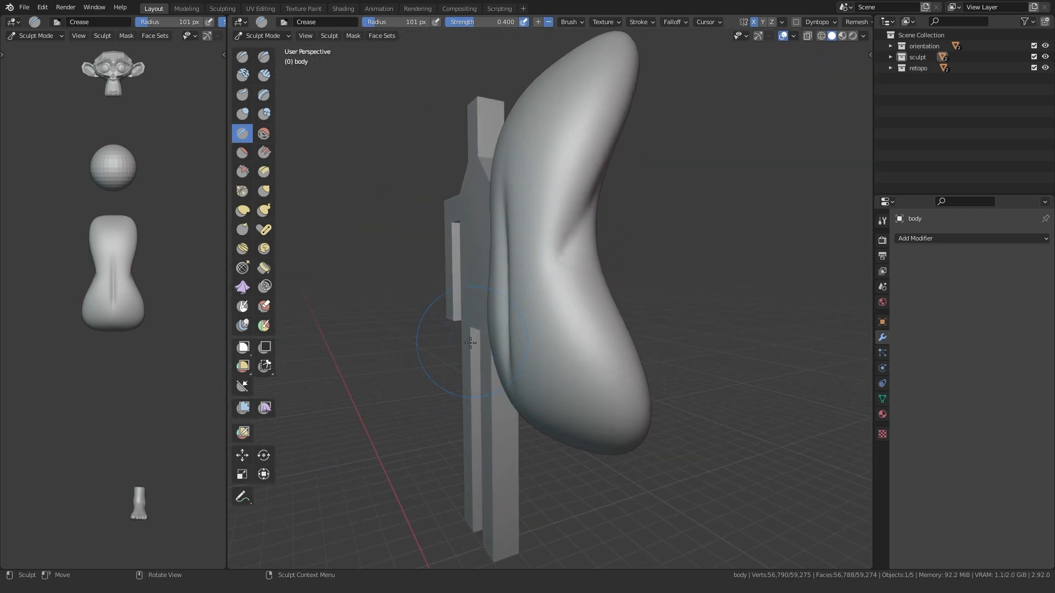
Step: Crease the lower edge of the rib cage from the waist toward the centre line with a smaller brush
middle_click_drag(471, 342, 506, 332)
key("f")
left_click(518, 234)
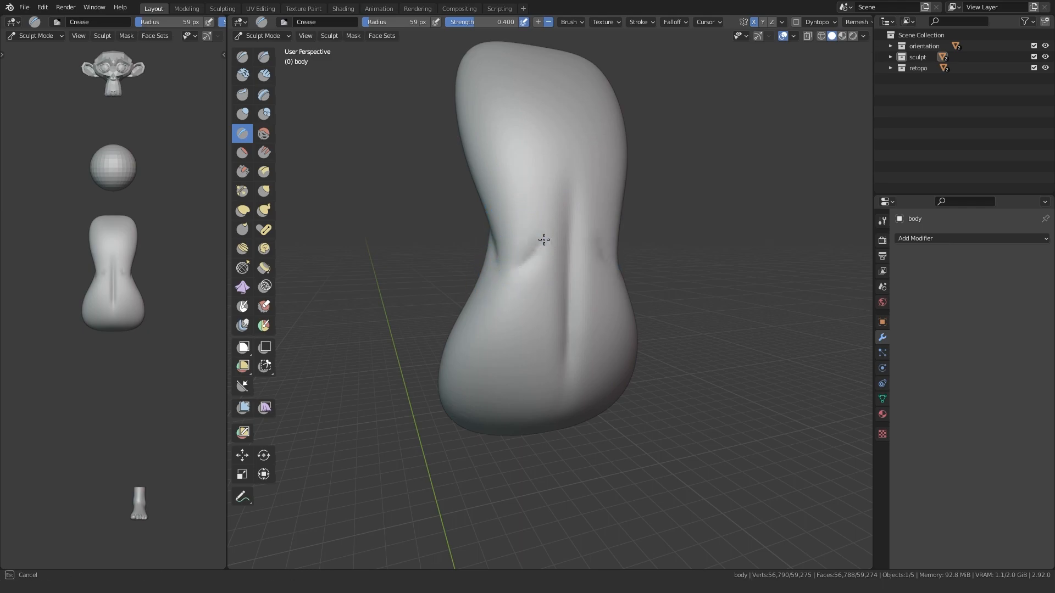
mouse_move(518, 270)
middle_mouse_down()
mouse_move(478, 308)
mouse_move(479, 205)
mouse_move(494, 250)
mouse_move(488, 287)
middle_mouse_up()
Step: Reshape the rib arch and the outer chest and shoulder area with the Grab brush
key("g")
left_click_drag(594, 191, 592, 192)
mouse_move(477, 250)
middle_mouse_down()
mouse_move(516, 256)
mouse_move(452, 254)
middle_mouse_up()
key("f")
left_click(590, 209)
left_click_drag(569, 202, 582, 199)
mouse_move(473, 218)
middle_mouse_down()
mouse_move(579, 218)
mouse_move(456, 168)
middle_mouse_up()
left_click_drag(457, 147, 459, 122)
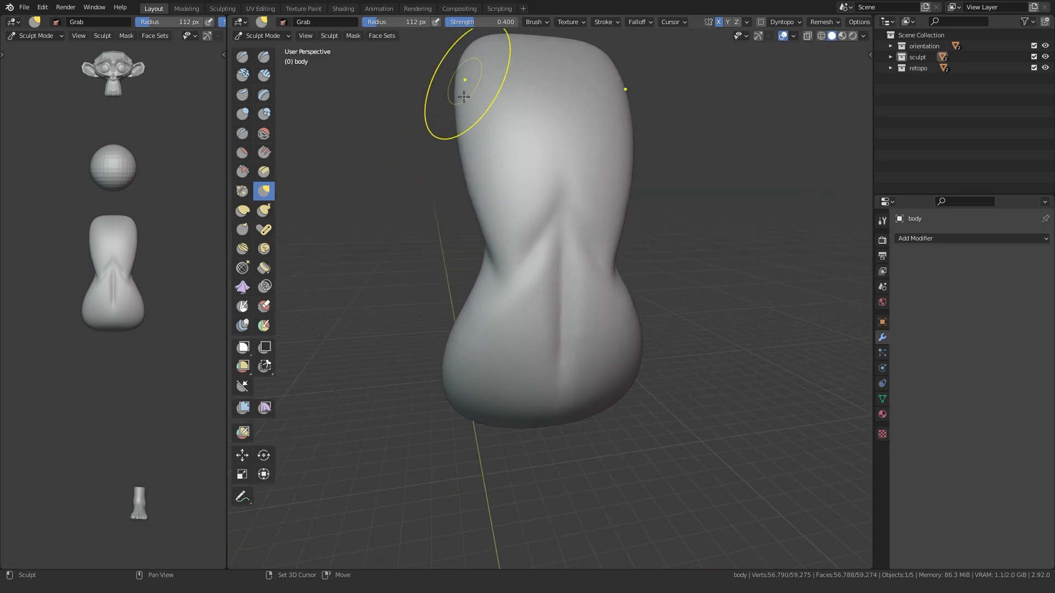
Step: Reshape the upper chest and shoulder contour with a resized Grab brush
middle_click_drag(412, 148, 372, 200, "alt")
key("f")
left_click(467, 89)
left_click_drag(473, 82, 485, 73)
left_click_drag(467, 135, 472, 153)
middle_click_drag(447, 233, 451, 218, "shift")
middle_click_drag(475, 98, 484, 195, "shift")
middle_click_drag(495, 327, 555, 306)
Step: Build up mirrored volume on the front of the hips with the Clay Strips brush at 60 px
key("KP_3")
left_click(257, 73)
key("f")
left_click(507, 246)
left_click_drag(544, 231, 551, 319)
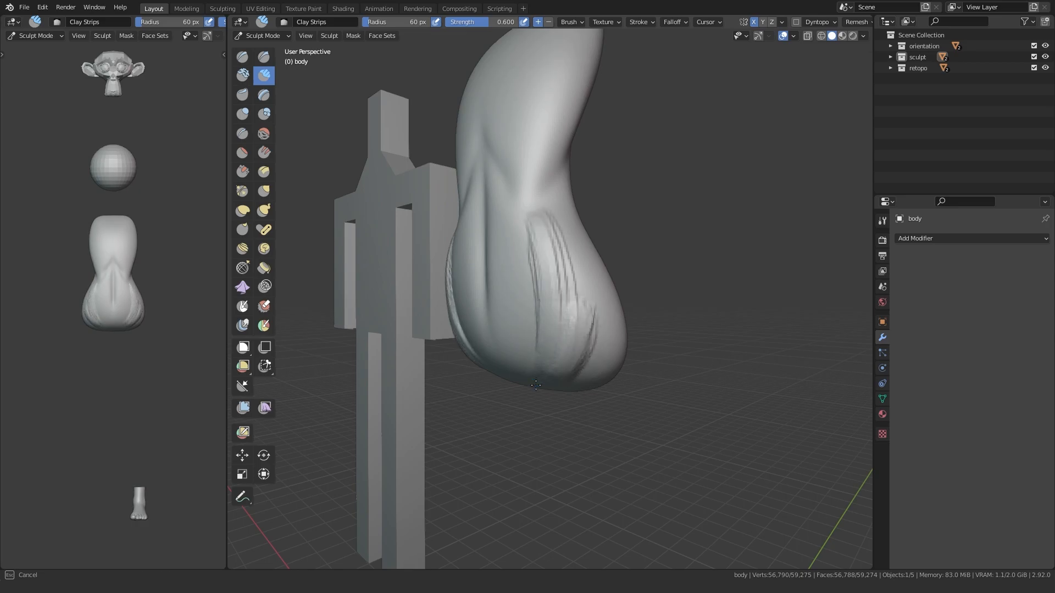
Step: Pull the built-up hip volume into the lower abdomen with a resized Grab brush
key("g")
left_click_drag(543, 301, 553, 344)
middle_click_drag(547, 440, 478, 302)
key("f")
left_click(501, 303)
left_click_drag(511, 344, 486, 338)
mouse_move(496, 276)
left_mouse_down()
mouse_move(500, 245)
mouse_move(494, 278)
left_mouse_up()
Step: Adjust the outline of the lower belly and outer hips with the Grab brush at 105 px
key("f")
left_click(488, 240)
left_click_drag(505, 346, 510, 355)
left_click_drag(530, 230, 532, 232)
middle_click_drag(406, 341, 555, 346)
left_click_drag(443, 324, 425, 326)
middle_click_drag(469, 357, 420, 346)
Step: Carve mirrored vertical creases along the sides of the abdomen from the rib arch downward with a 61 px Crease brush
key("f")
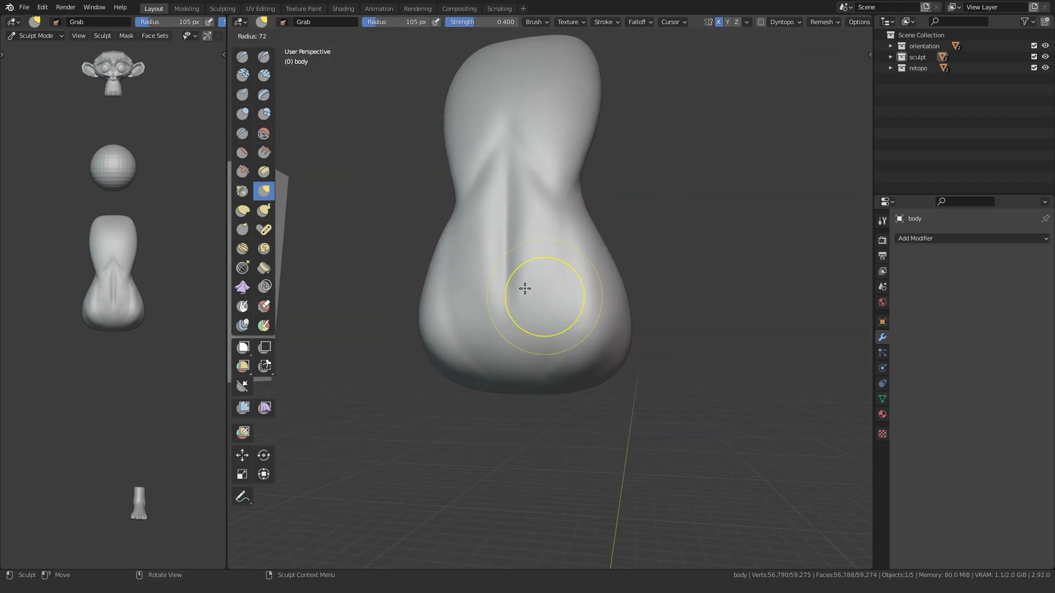
left_click(519, 287)
key("shift+c")
left_click_drag(535, 172, 552, 278)
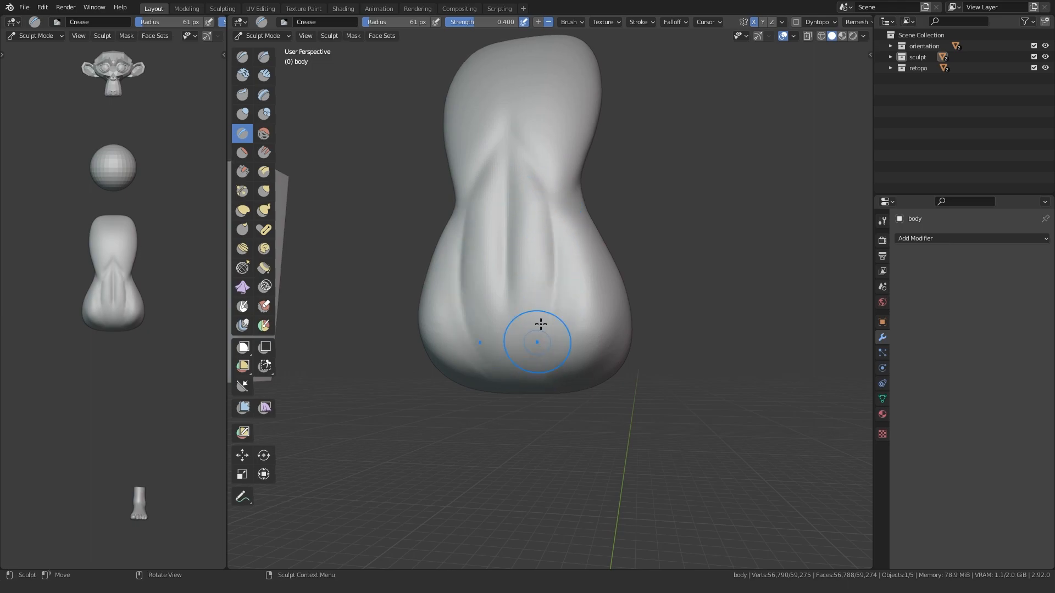
Step: Crease the groin lines from the outer hips toward the crotch with the Crease brush at 72 px
key("f")
left_click(487, 322)
mouse_move(450, 282)
middle_mouse_down()
mouse_move(483, 286)
mouse_move(390, 370)
mouse_move(483, 353)
mouse_move(550, 280)
mouse_move(558, 354)
middle_mouse_up()
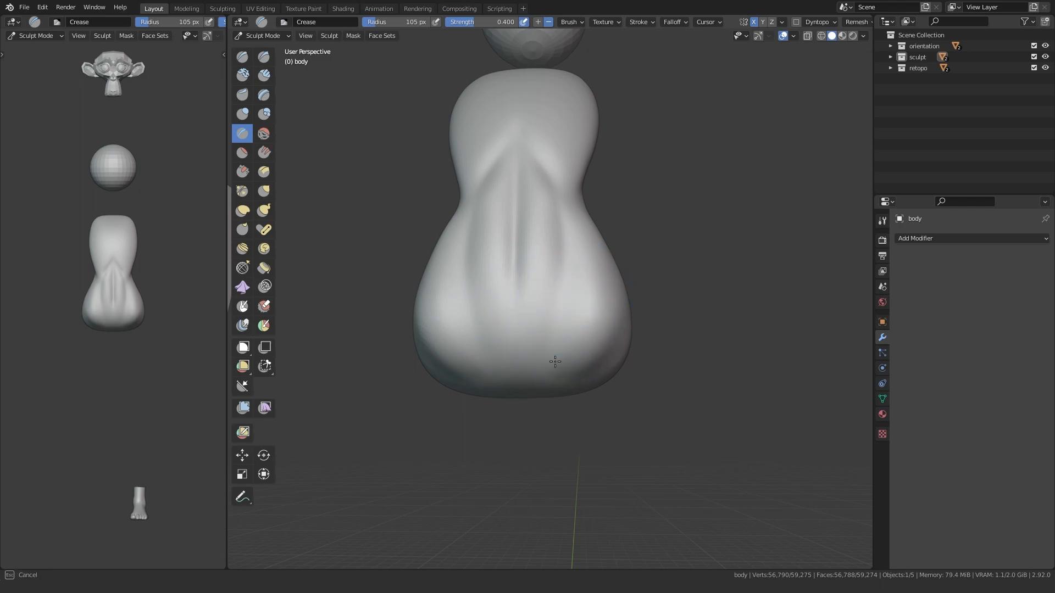
mouse_move(411, 336)
middle_mouse_down()
mouse_move(448, 447)
mouse_move(443, 313)
mouse_move(428, 306)
mouse_move(495, 368)
mouse_move(492, 421)
mouse_move(439, 335)
middle_mouse_up()
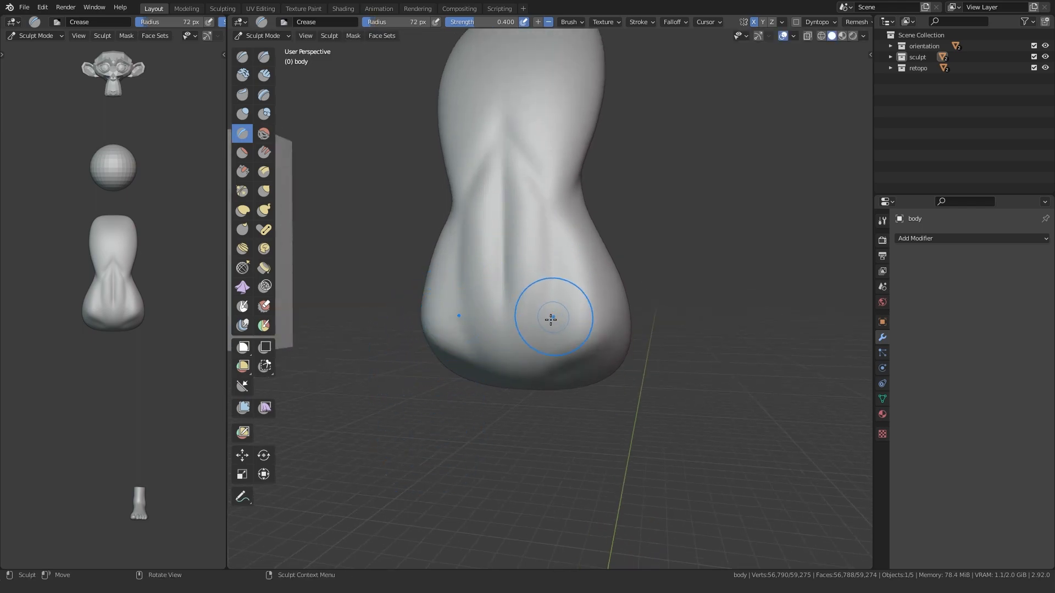
left_click_drag(594, 280, 537, 338)
middle_click_drag(477, 354, 418, 381)
Step: Carve the spine groove down the centre of the back with a 42 px Crease brush
key("g")
middle_click_drag(496, 419, 379, 404)
key("ctrl+KP_1")
key("f")
left_click(588, 194)
key("shift+c")
mouse_move(588, 193)
middle_mouse_down()
mouse_move(541, 196)
mouse_move(527, 141)
middle_mouse_up()
mouse_move(553, 176)
middle_mouse_down()
mouse_move(576, 153)
mouse_move(572, 167)
middle_mouse_up()
mouse_move(635, 199)
middle_mouse_down()
mouse_move(470, 217)
mouse_move(556, 229)
middle_mouse_up()
key("ctrl+KP_1")
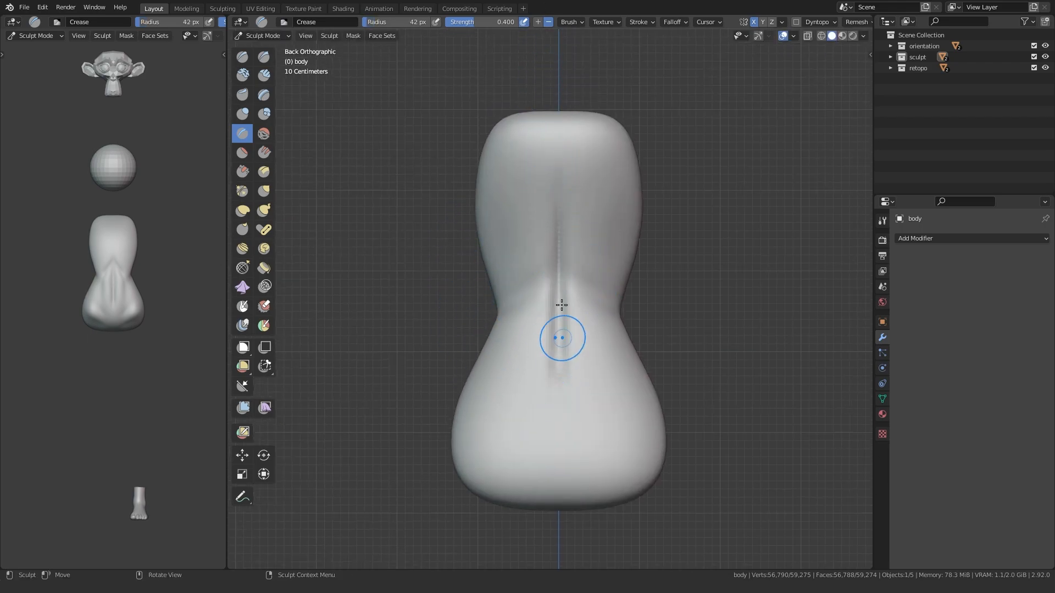
Step: Adjust the back with a 92 px Grab brush and deepen the lower spine groove with a 57 px Crease brush
key("g")
mouse_move(546, 153)
middle_mouse_down()
mouse_move(599, 197)
mouse_move(483, 347)
mouse_move(524, 165)
middle_mouse_up()
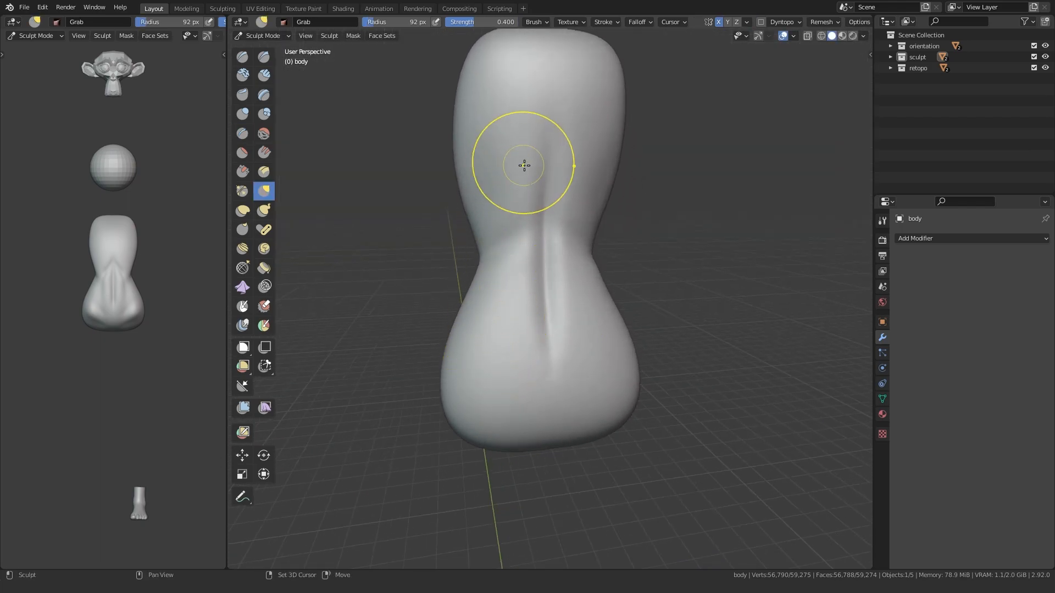
key("shift+c")
middle_click_drag(551, 372, 519, 313)
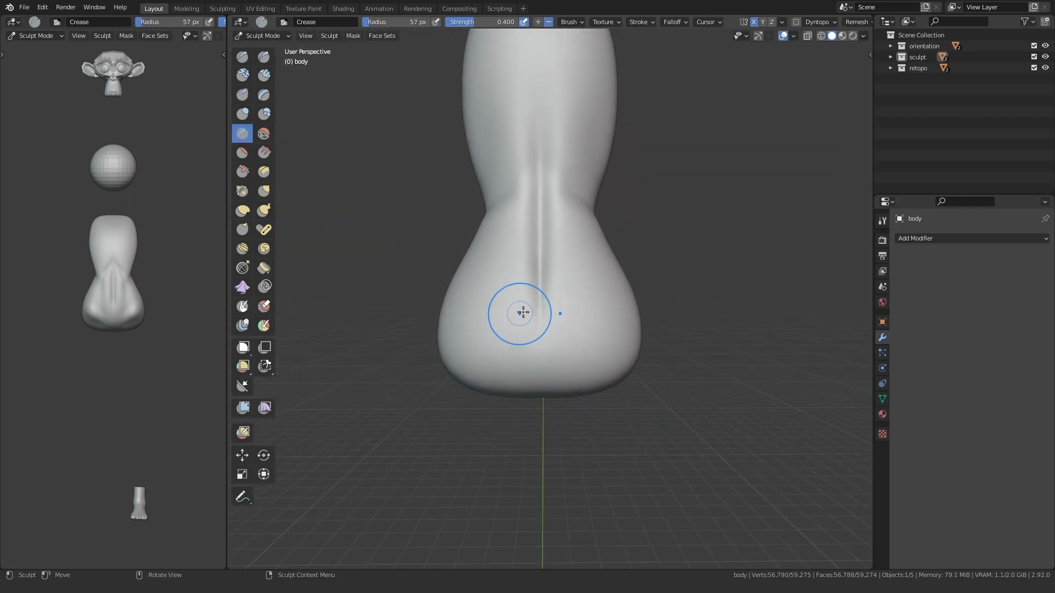
middle_click_drag(541, 406, 406, 313)
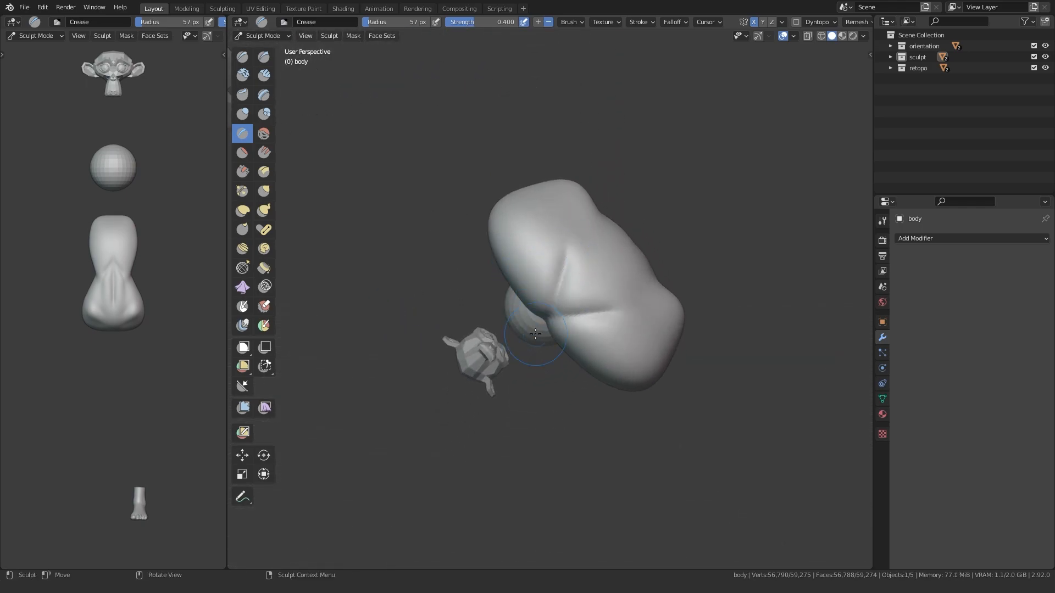
Step: Crease the mirrored groin folds from the front of the hips to the underside of the torso
middle_click_drag(556, 260, 513, 300)
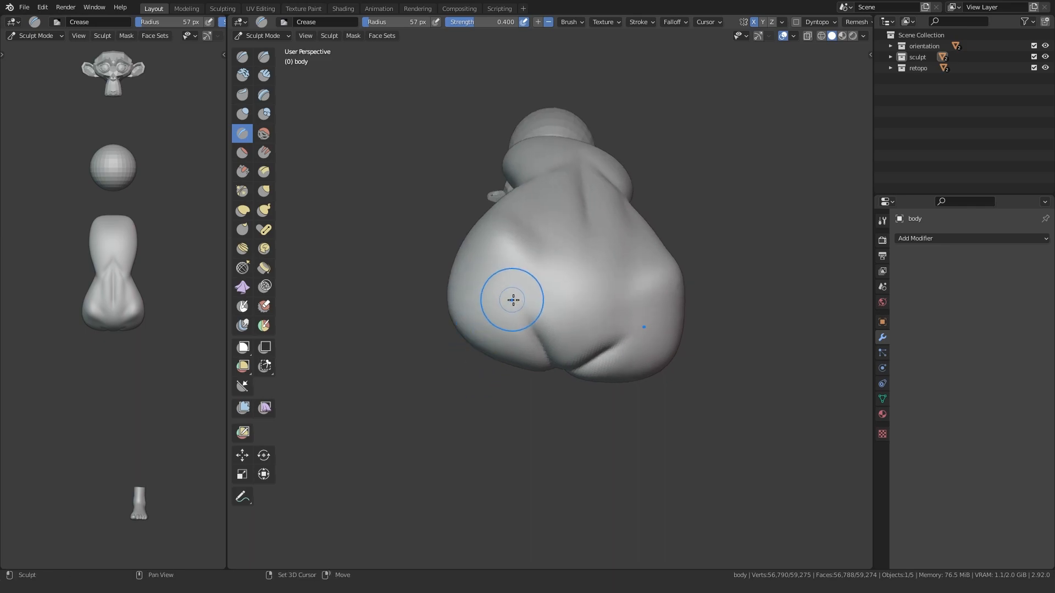
left_click(542, 355)
middle_click_drag(499, 308, 500, 250)
left_click_drag(500, 233, 548, 325)
key("f")
left_click(535, 295)
Step: Reshape the crotch and underside of the hips with the Grab brush, refining the folds with a 76 px Crease brush
key("g")
left_click_drag(479, 246, 477, 244)
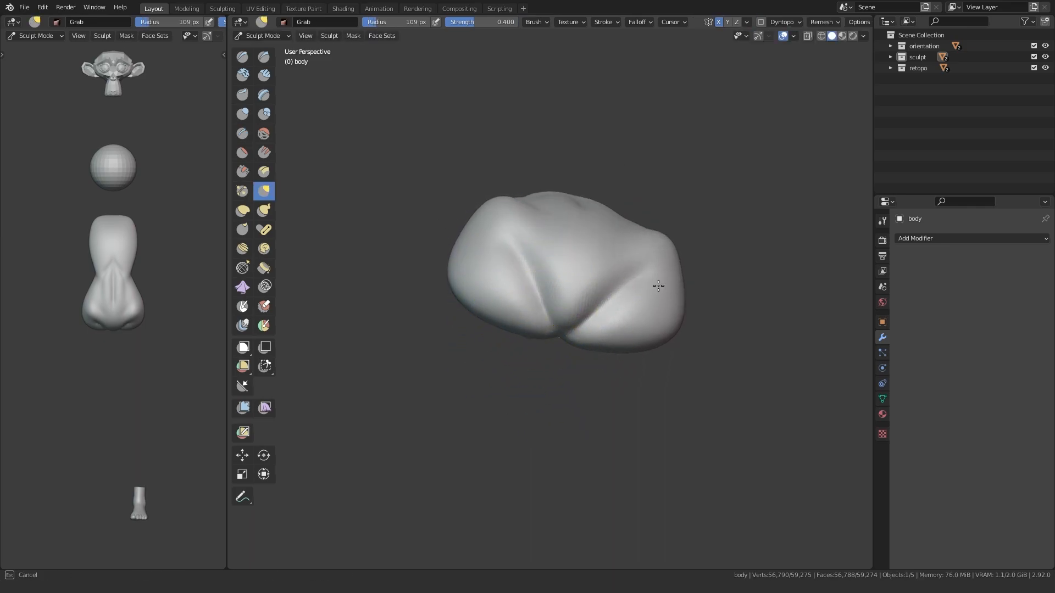
mouse_move(563, 407)
middle_mouse_down()
mouse_move(462, 410)
mouse_move(489, 322)
mouse_move(555, 266)
middle_mouse_up()
key("shift+c")
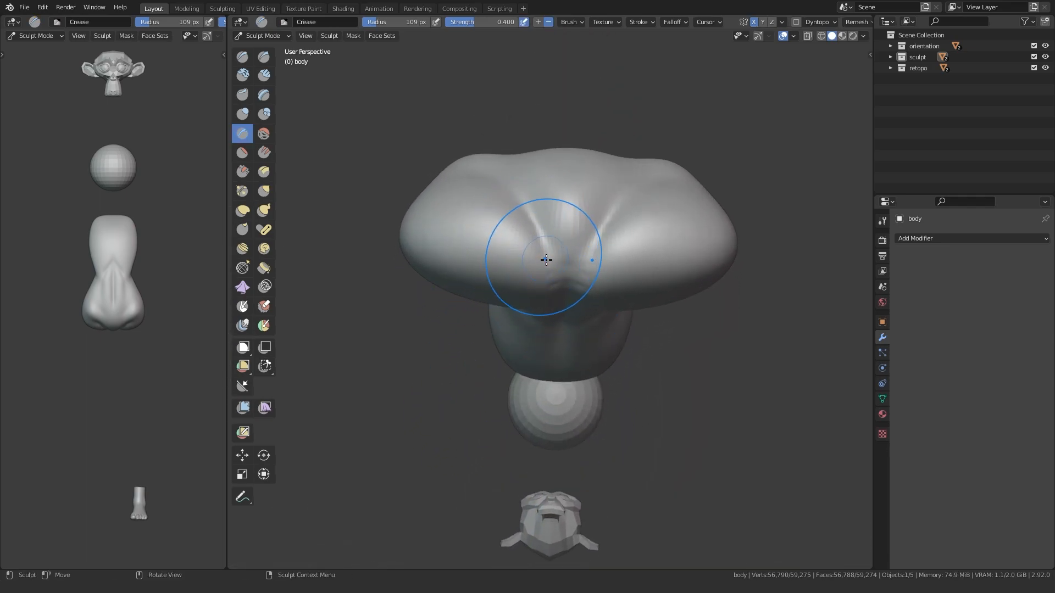
key("g")
left_click_drag(545, 257, 544, 253)
mouse_move(528, 230)
middle_mouse_down()
mouse_move(518, 245)
mouse_move(531, 192)
middle_mouse_up()
key("shift+c")
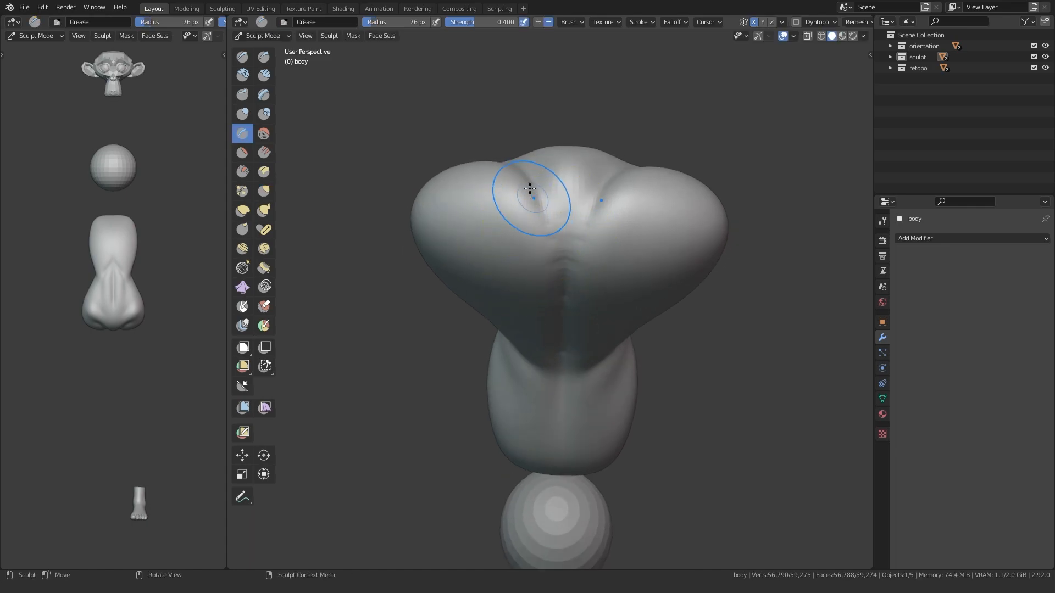
middle_click_drag(574, 246, 418, 223)
key("c")
left_click_drag(531, 351, 487, 269)
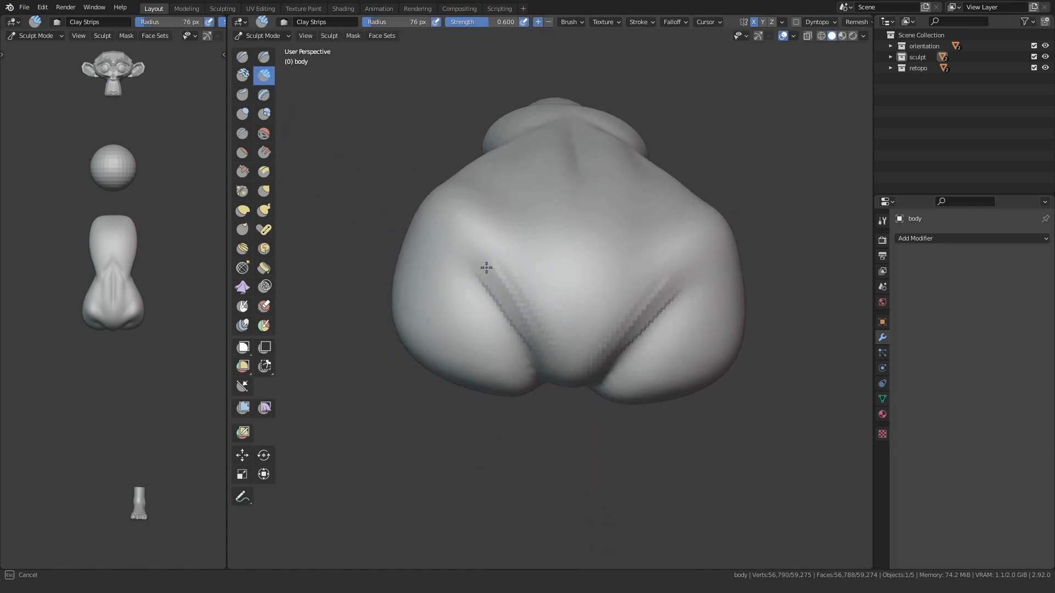
key("ctrl+z")
Step: Adjust the crotch and the leg folds beside it with the Grab brush at 104 px
key("g")
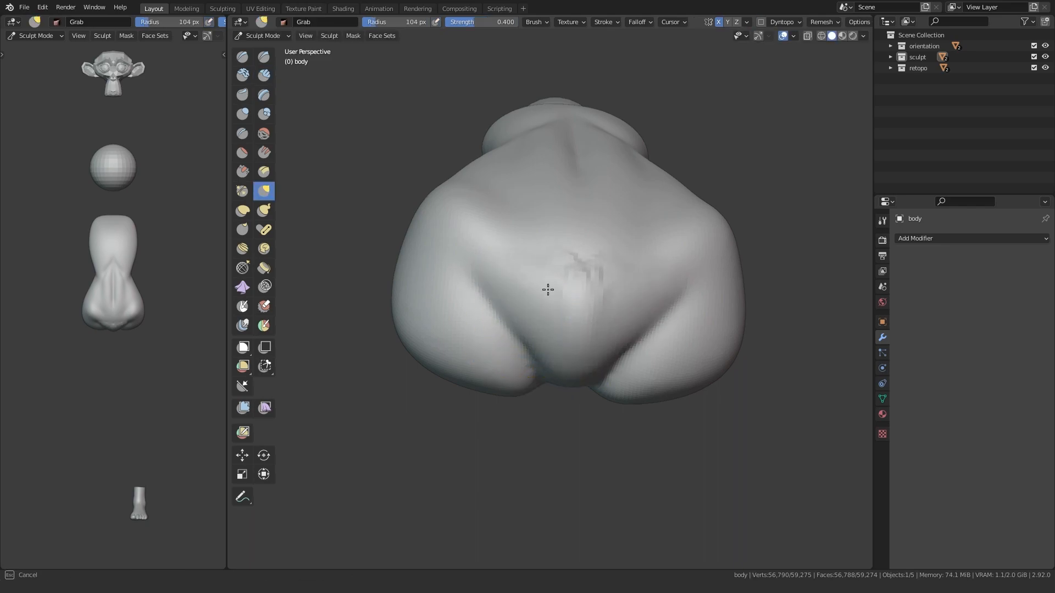
left_click_drag(628, 357, 626, 360)
mouse_move(406, 342)
middle_mouse_down()
mouse_move(412, 365)
mouse_move(472, 409)
middle_mouse_up()
left_click_drag(537, 347, 540, 360)
mouse_move(527, 360)
middle_mouse_down()
mouse_move(483, 363)
mouse_move(398, 399)
mouse_move(459, 429)
mouse_move(500, 379)
middle_mouse_up()
scroll(459, 428, "up", 2)
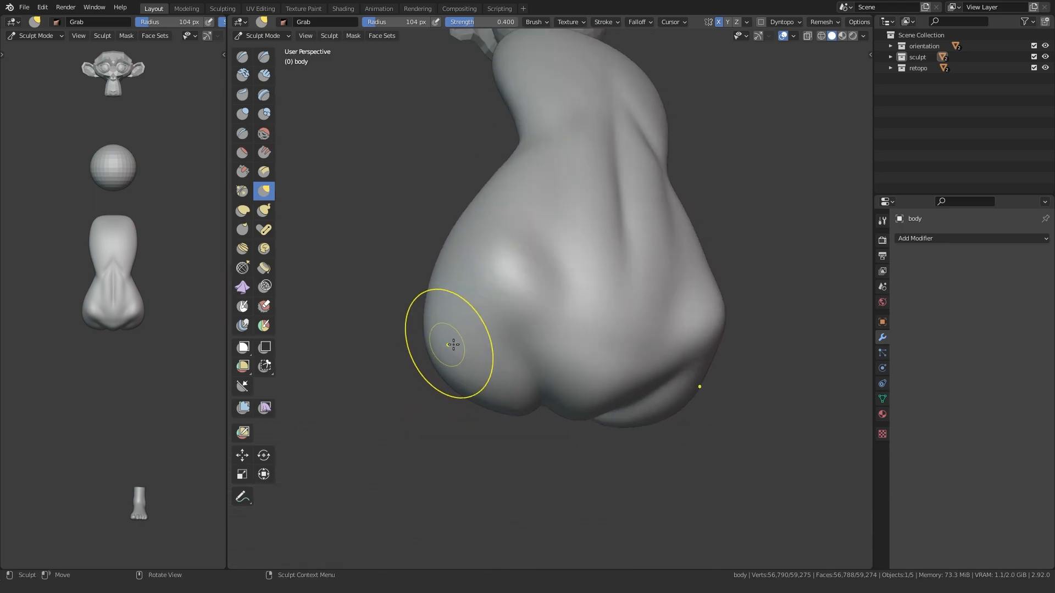
Step: Carve the cleft between the buttocks with the Crease brush at 85 px
key("shift+c")
middle_click_drag(490, 339, 533, 368)
middle_click_drag(448, 378, 525, 411)
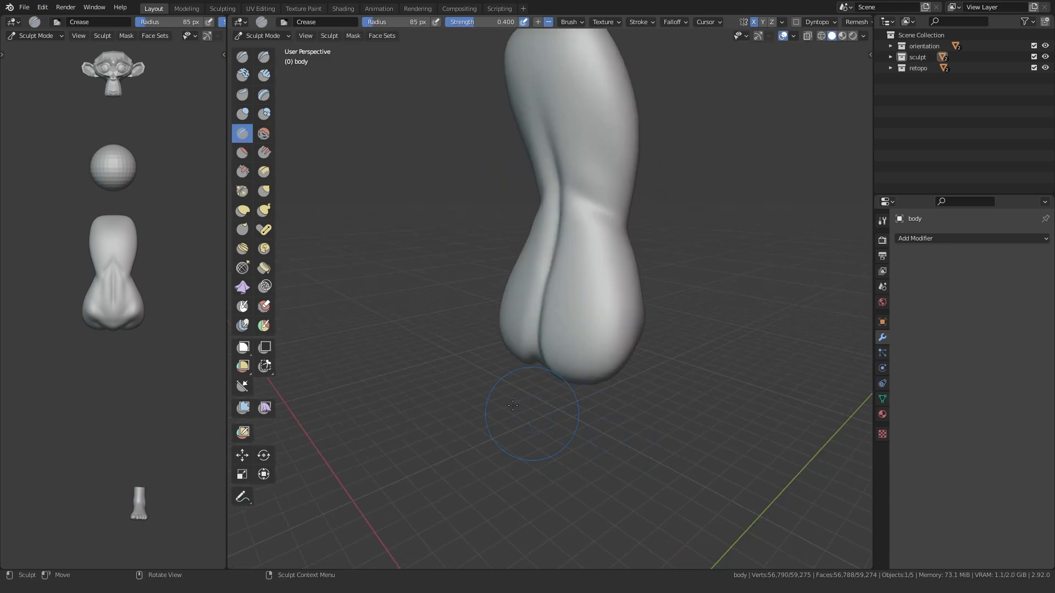
Step: Inflate rounded shoulders at the upper corners of the torso with the Blob brush at 87 px
key("KP_1")
key("KP_3")
scroll(435, 289, "up", 2)
middle_click_drag(439, 228, 459, 437, "shift")
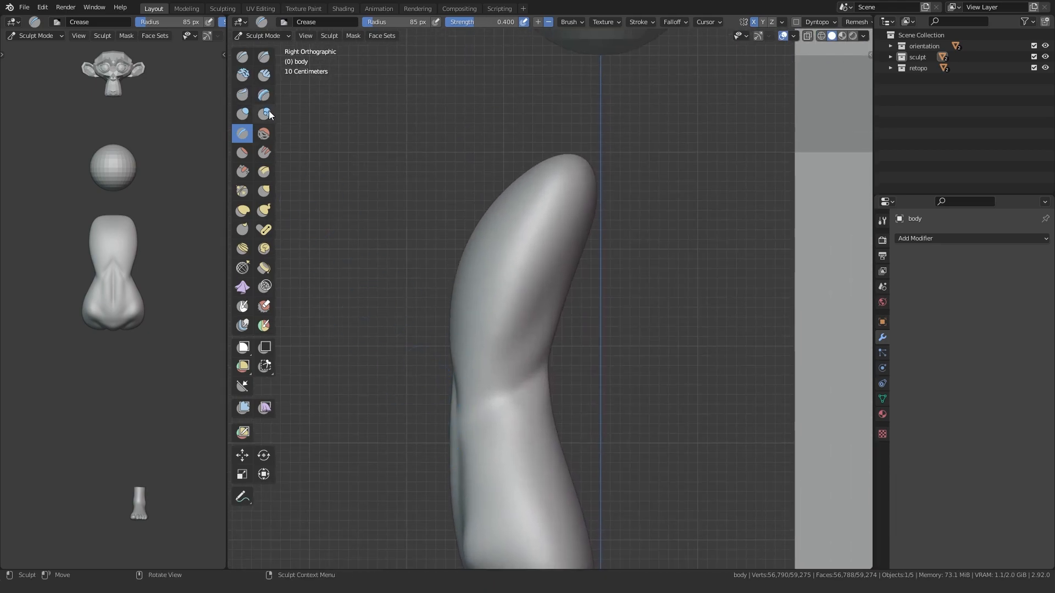
key("f")
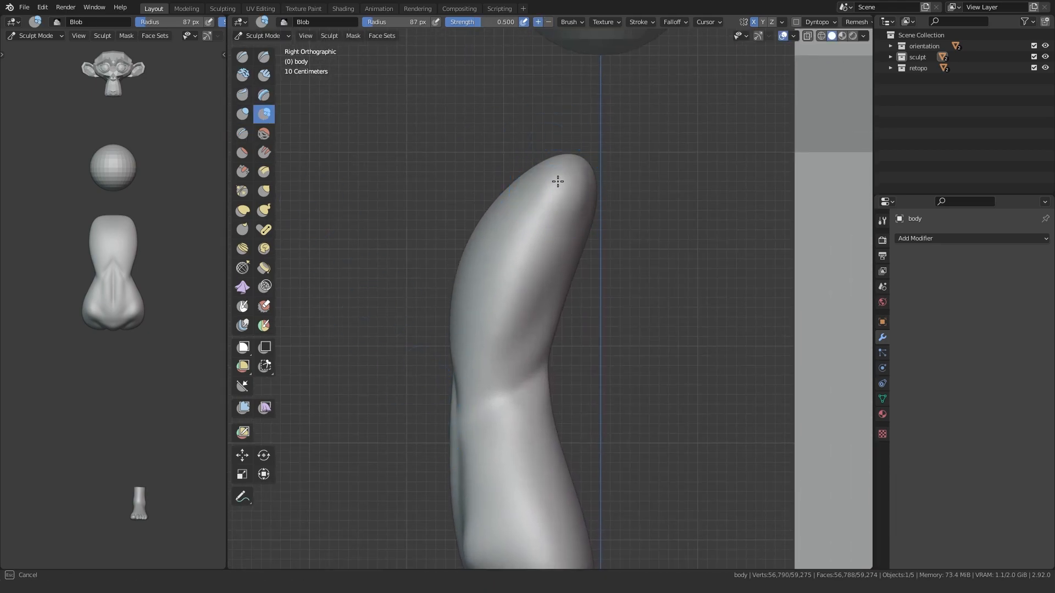
left_click(565, 192)
key("KP_1")
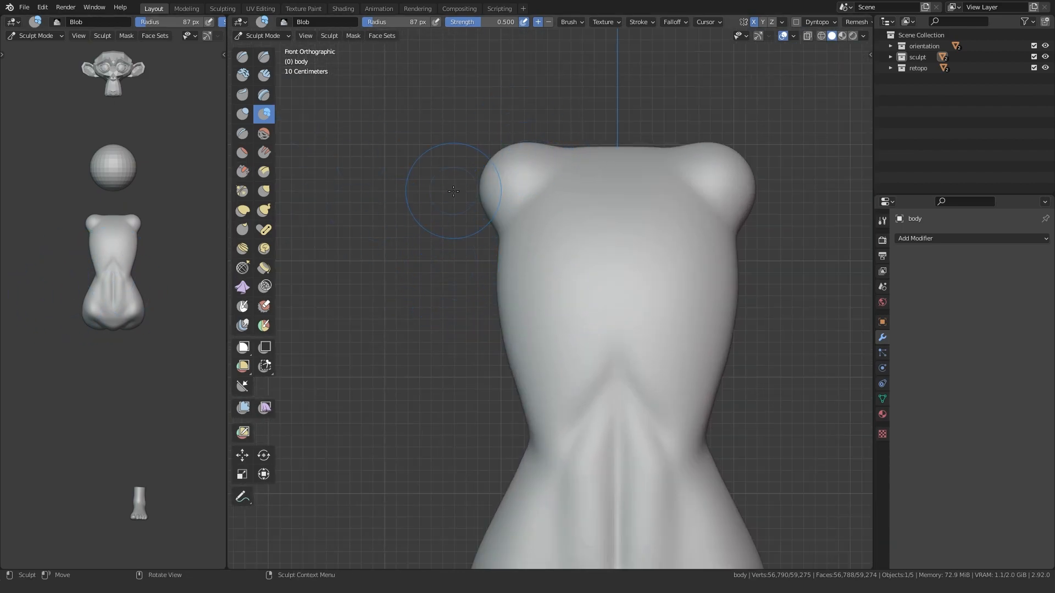
Step: Pull mirrored upper-arm stubs outward and down from the shoulders with the Snake Hook brush at 160 px
left_click(263, 210)
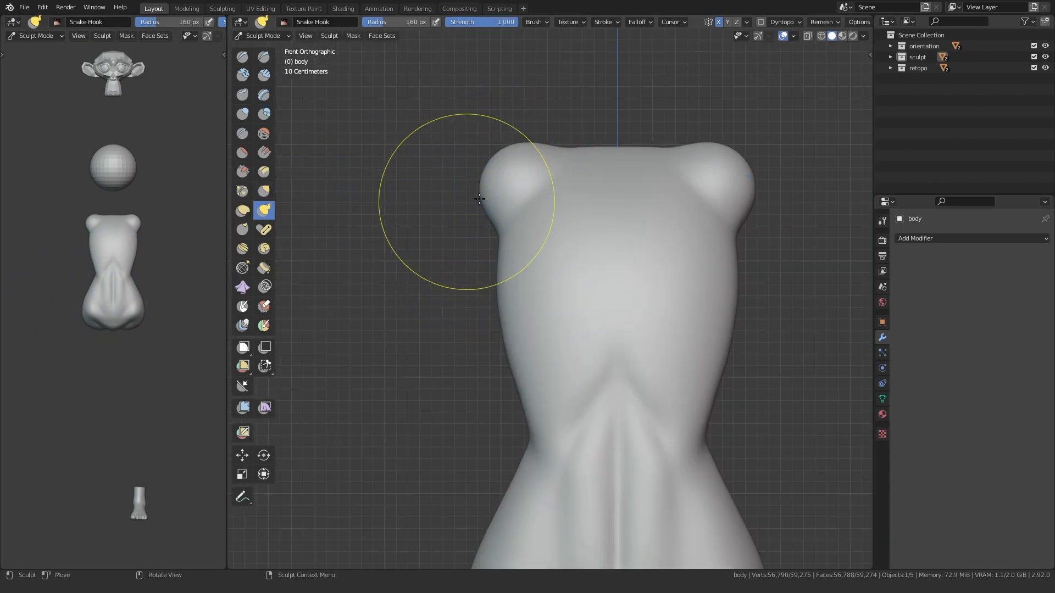
left_click_drag(480, 189, 441, 225)
middle_click_drag(461, 240, 536, 303)
key("ctrl+KP_3")
middle_click_drag(528, 263, 496, 279)
Step: Reposition and shape the arm stubs with the Grab brush, enlarging it to 132 px
key("g")
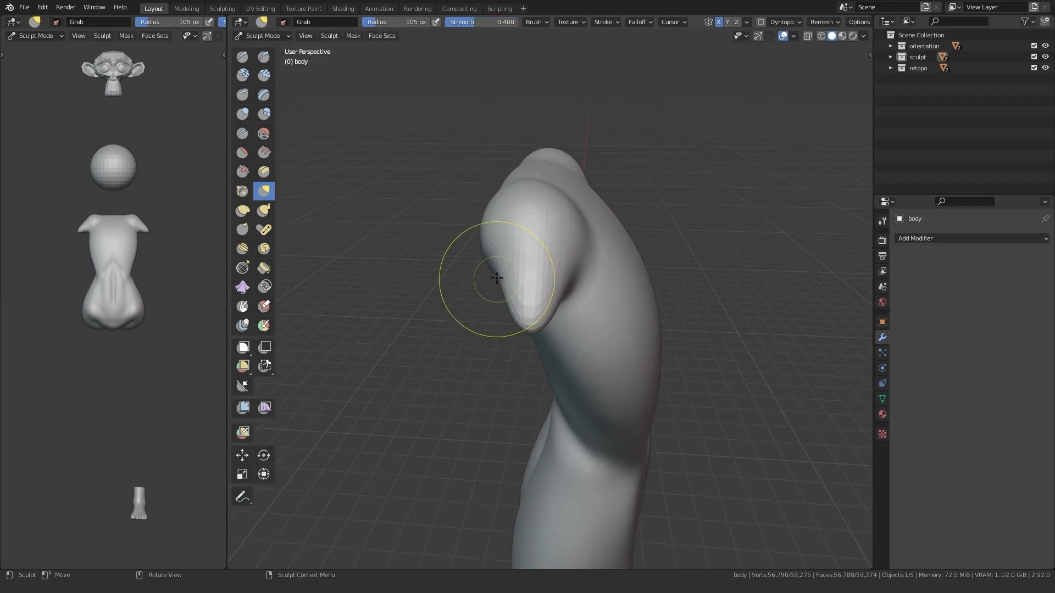
left_click_drag(487, 284, 486, 285)
middle_click_drag(486, 285, 372, 280)
key("KP_1")
key("f")
left_click(486, 286)
left_click_drag(478, 273, 480, 268)
middle_click_drag(473, 268, 553, 264)
scroll(553, 263, "up", 4)
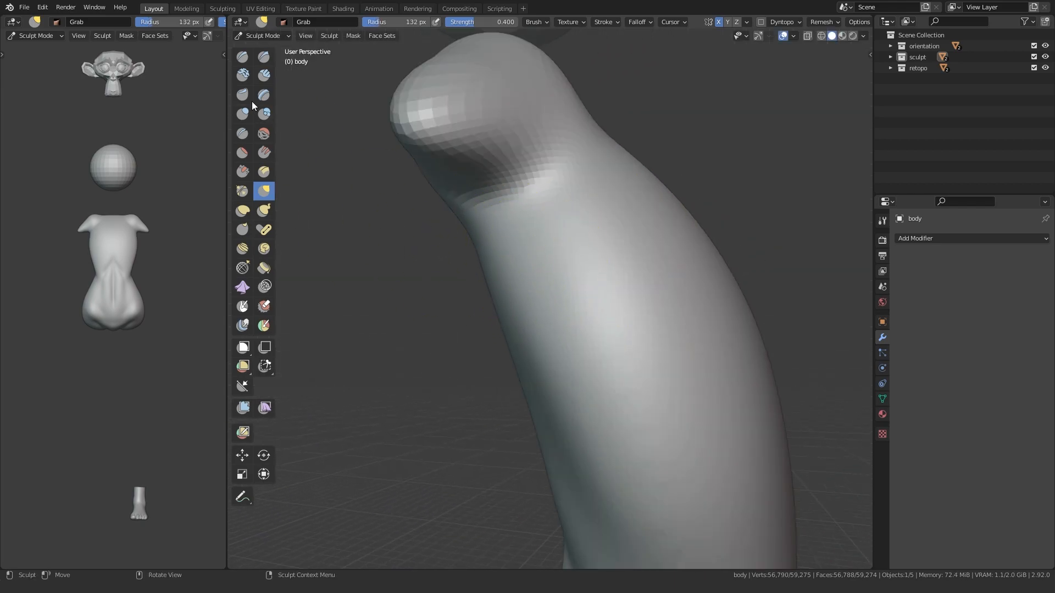
Step: Shape the armpit area beneath the arm stubs with the Blob brush, resizing it to 84 px
left_click(264, 114)
mouse_move(530, 193)
left_mouse_down()
mouse_move(509, 203)
mouse_move(560, 200)
mouse_move(553, 206)
left_mouse_up()
key("f")
left_click(532, 216)
scroll(534, 243, "down", 3)
mouse_move(535, 243)
middle_mouse_down()
mouse_move(440, 290)
mouse_move(491, 284)
mouse_move(571, 219)
middle_mouse_up()
scroll(491, 285, "up", 3)
key("f")
left_click(467, 217)
left_click_drag(479, 222, 493, 199)
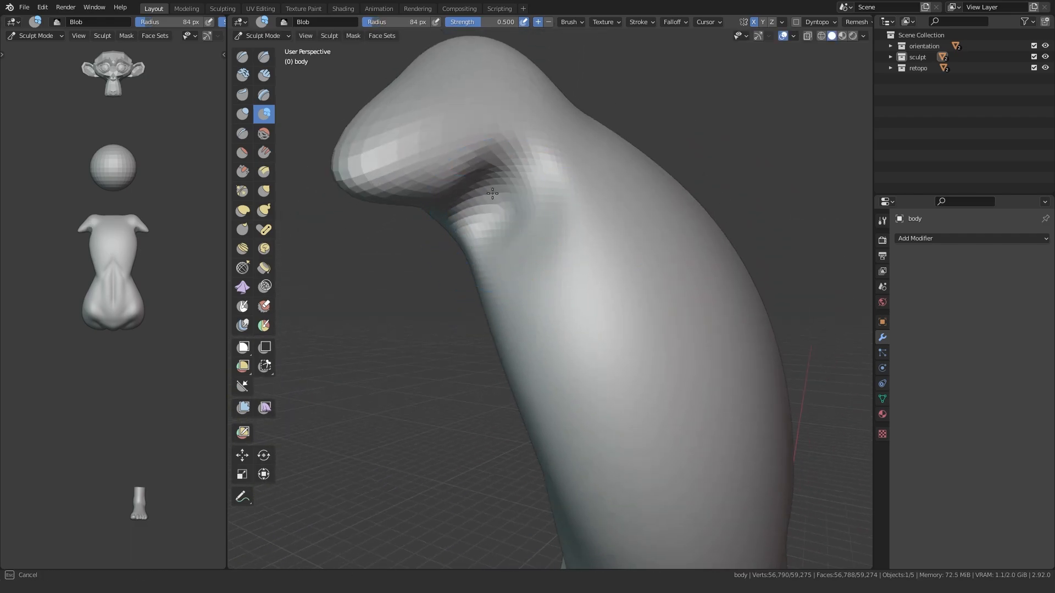
scroll(525, 275, "down", 4)
Step: Reshape the sides of the rib cage below the armpits with the Grab brush
middle_click_drag(525, 275, 463, 319)
scroll(462, 319, "up", 2)
key("f")
left_click(471, 314)
key("g")
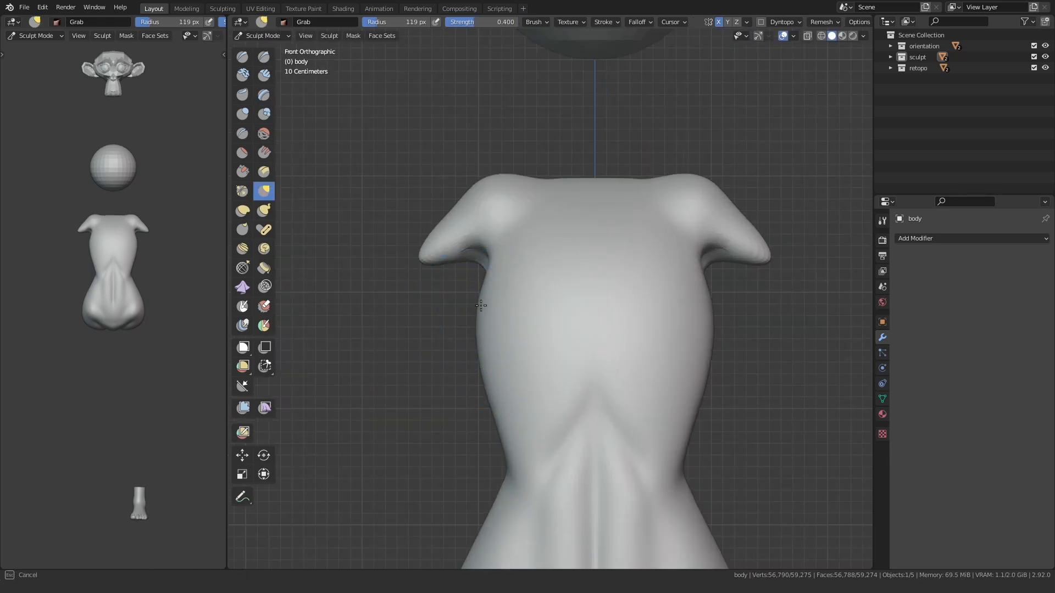
scroll(466, 357, "down", 5)
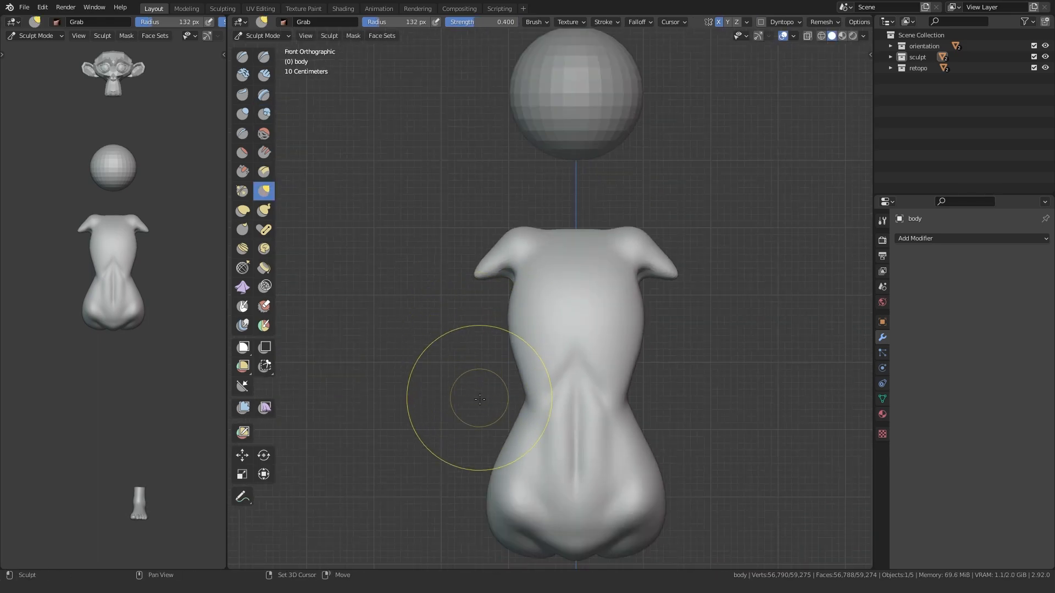
scroll(483, 333, "up", 2)
mouse_move(508, 341)
middle_mouse_down()
mouse_move(563, 320)
mouse_move(481, 305)
middle_mouse_up()
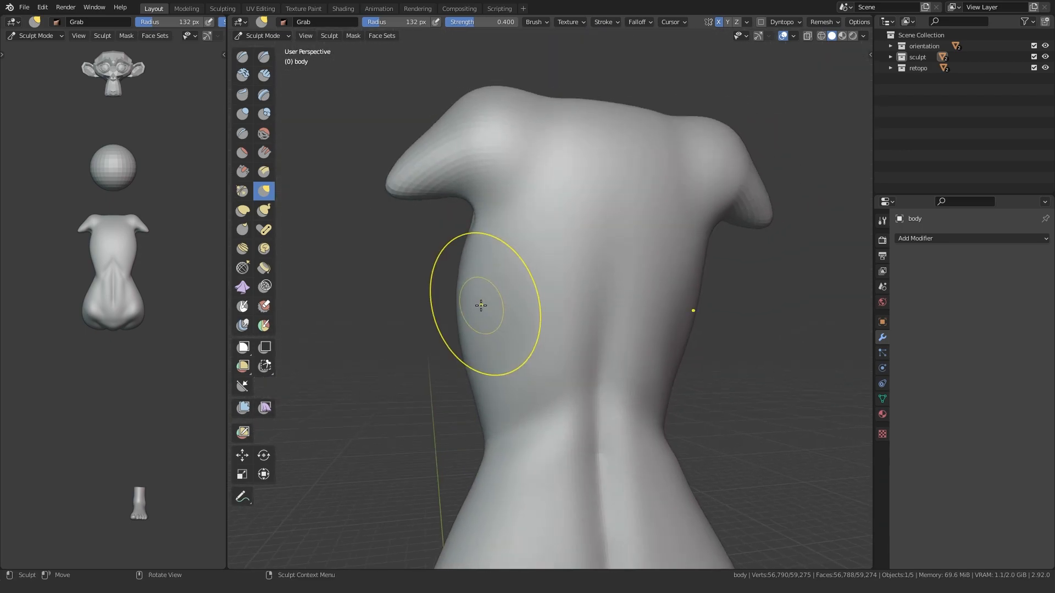
Step: Build up the mirrored side back muscles from armpit toward waist with the Clay Strips brush
left_click(263, 76)
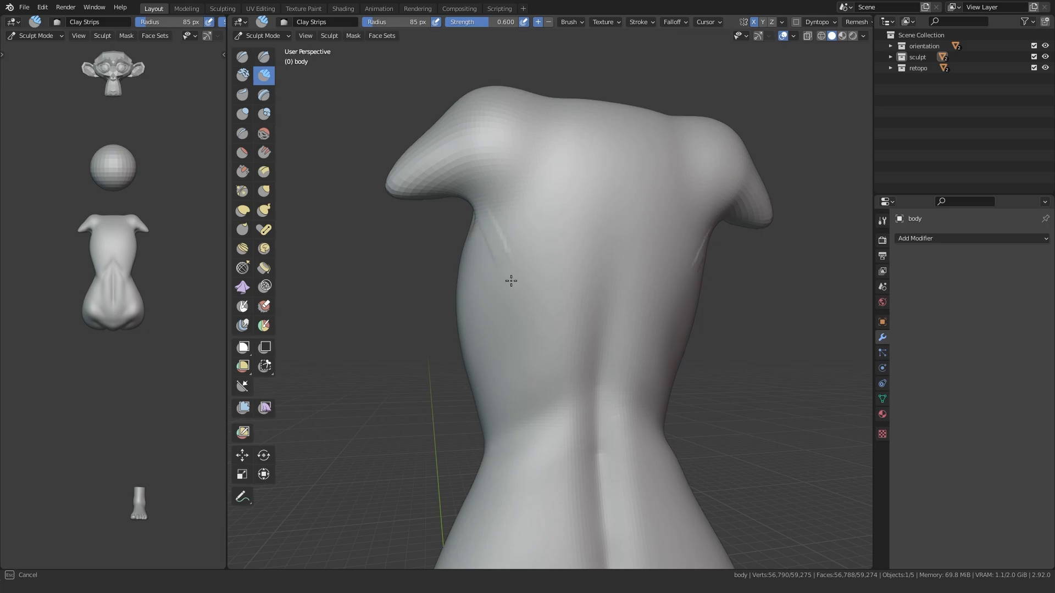
mouse_move(514, 337)
left_mouse_down()
mouse_move(527, 389)
mouse_move(532, 372)
mouse_move(563, 387)
left_mouse_up()
middle_click_drag(478, 188, 496, 216)
left_click_drag(496, 387, 559, 285)
middle_click_drag(558, 285, 339, 349)
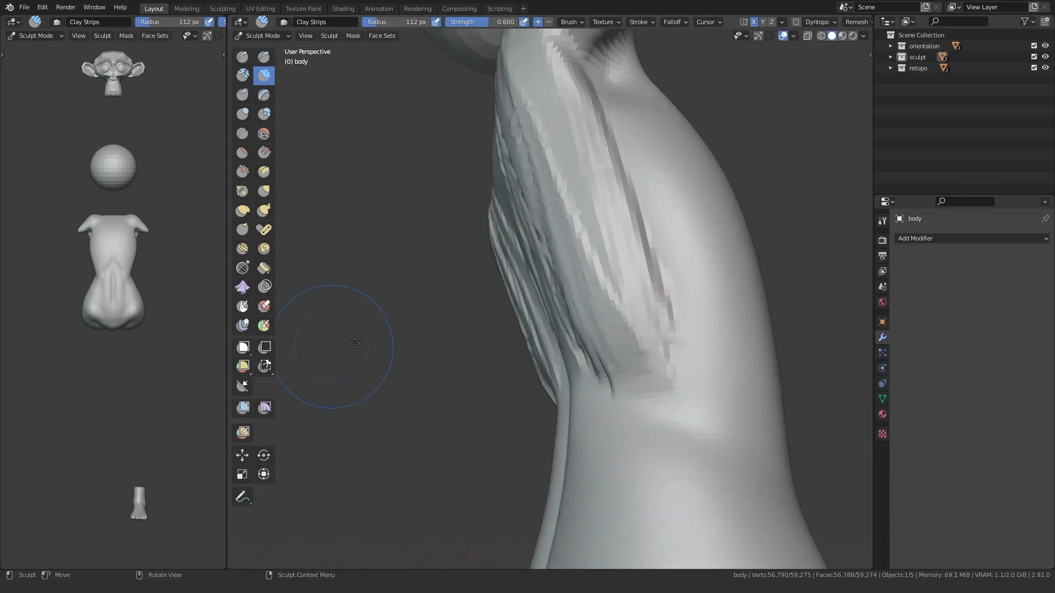
Step: Smooth the clay buildup on the sides of the back and shape it with the Grab brush
key("g")
left_click_drag(572, 330, 629, 277)
middle_click_drag(629, 277, 752, 264)
mouse_move(511, 209)
left_mouse_down("shift")
mouse_move(529, 164)
mouse_move(518, 271)
mouse_move(532, 407)
left_mouse_up("shift")
mouse_move(532, 385)
middle_mouse_down()
mouse_move(422, 337)
mouse_move(500, 316)
mouse_move(428, 339)
middle_mouse_up()
mouse_move(363, 329)
middle_mouse_down()
mouse_move(515, 296)
mouse_move(472, 304)
middle_mouse_up()
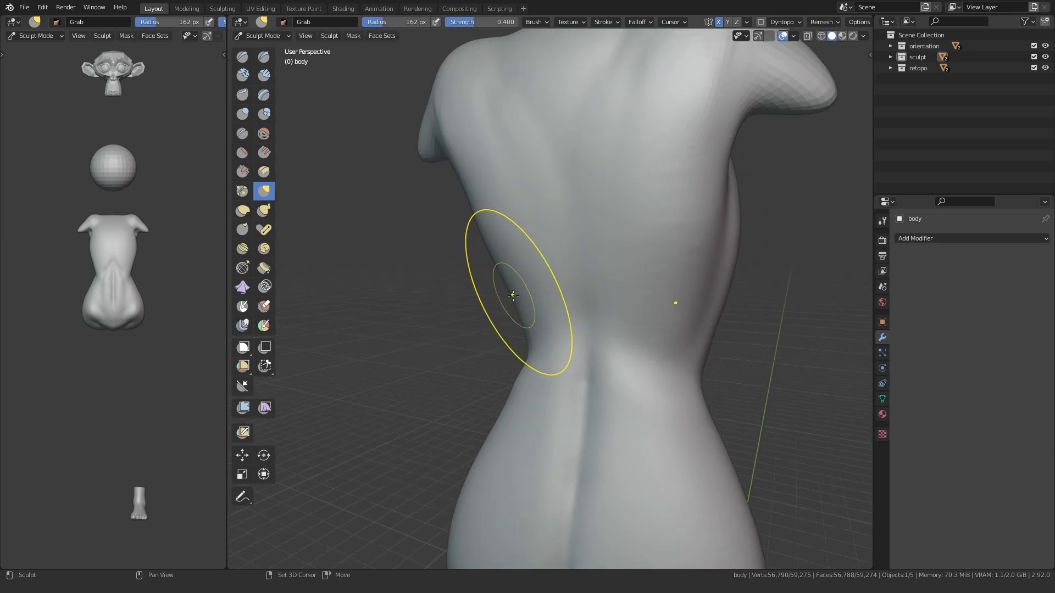
Step: Refine the waist's side profile with the Grab brush at 132 px
middle_click_drag(539, 335, 493, 342)
mouse_move(509, 384)
middle_mouse_down()
mouse_move(525, 355)
mouse_move(491, 129)
middle_mouse_up()
scroll(412, 344, "down", 5)
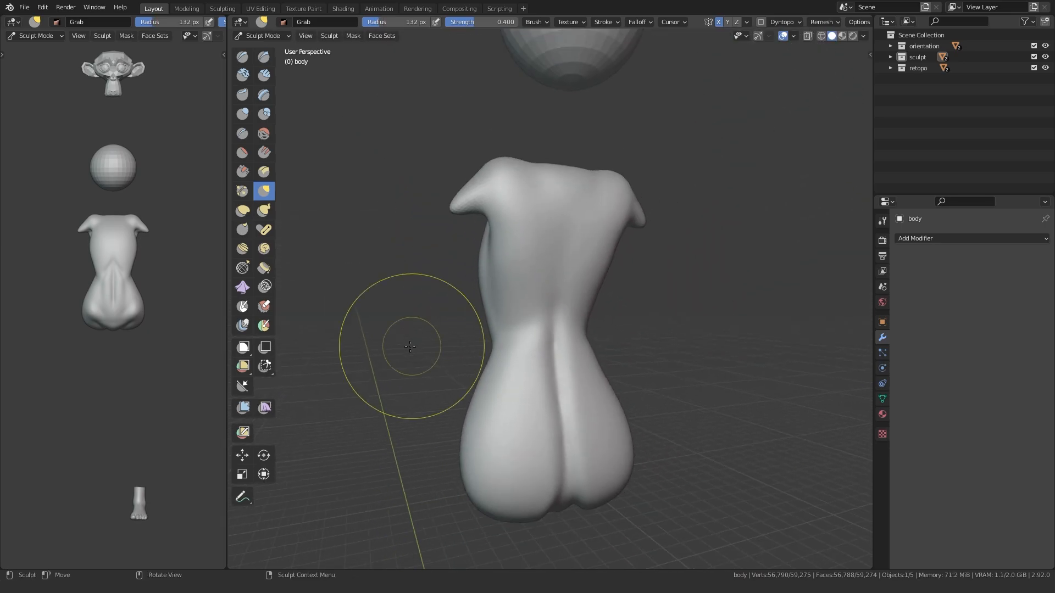
middle_click_drag(412, 344, 501, 346)
middle_click_drag(648, 341, 512, 301)
mouse_move(494, 341)
middle_mouse_down()
mouse_move(464, 365)
mouse_move(487, 372)
mouse_move(525, 262)
middle_mouse_up()
middle_click_drag(480, 347, 361, 337, "alt")
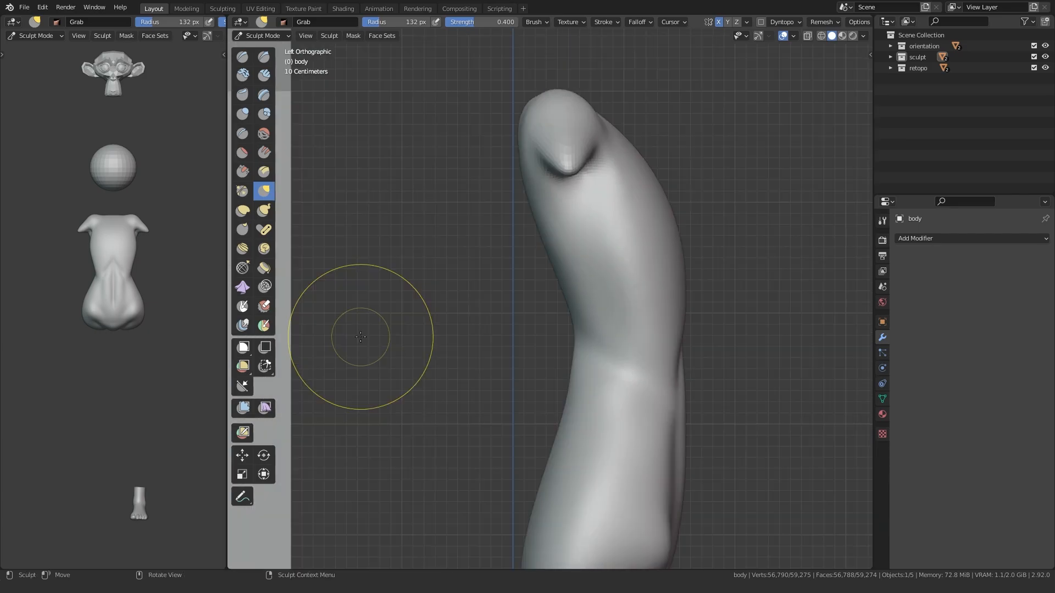
left_click_drag(575, 367, 580, 365)
middle_click_drag(574, 357, 574, 294, "shift")
Step: Adjust the shoulders and arm stubs with the Grab brush, resizing it for each area
key("f")
left_click(548, 160)
left_click_drag(538, 158, 542, 159)
mouse_move(473, 237)
middle_mouse_down()
mouse_move(722, 252)
mouse_move(524, 245)
mouse_move(527, 297)
middle_mouse_up()
scroll(588, 291, "up", 6)
key("f")
left_click(598, 206)
left_click_drag(616, 169, 626, 171)
scroll(594, 277, "down", 4)
Step: Crease the edges of the side back muscles from below the armpit to the waist with a 90 px Crease brush
mouse_move(473, 336)
middle_mouse_down()
mouse_move(621, 330)
mouse_move(560, 324)
middle_mouse_up()
key("f")
left_click(467, 357)
mouse_move(466, 357)
middle_mouse_down()
mouse_move(483, 318)
mouse_move(475, 334)
middle_mouse_up()
key("shift+c")
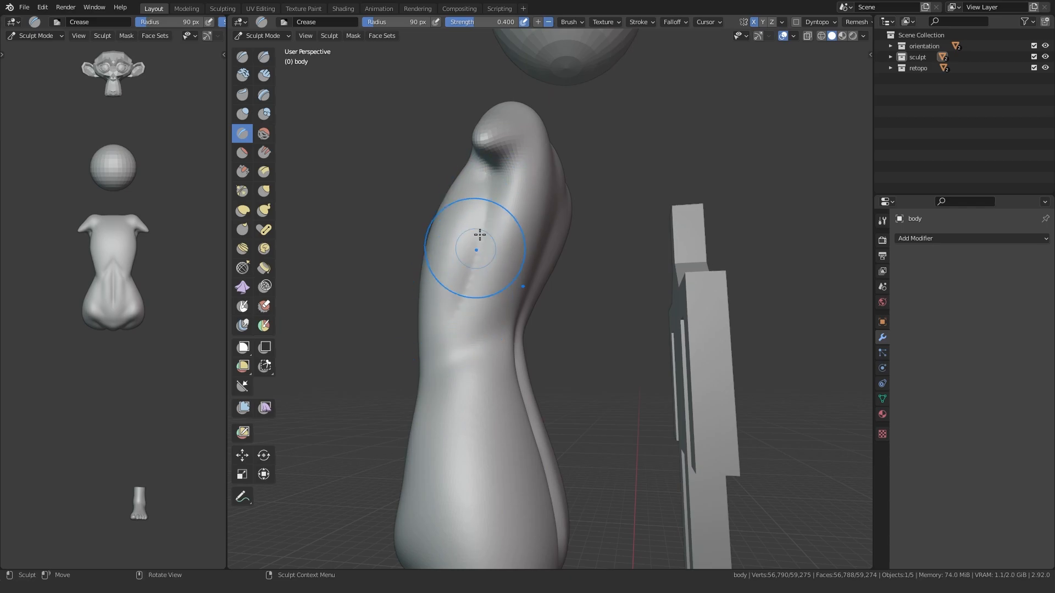
middle_click_drag(491, 194, 421, 367)
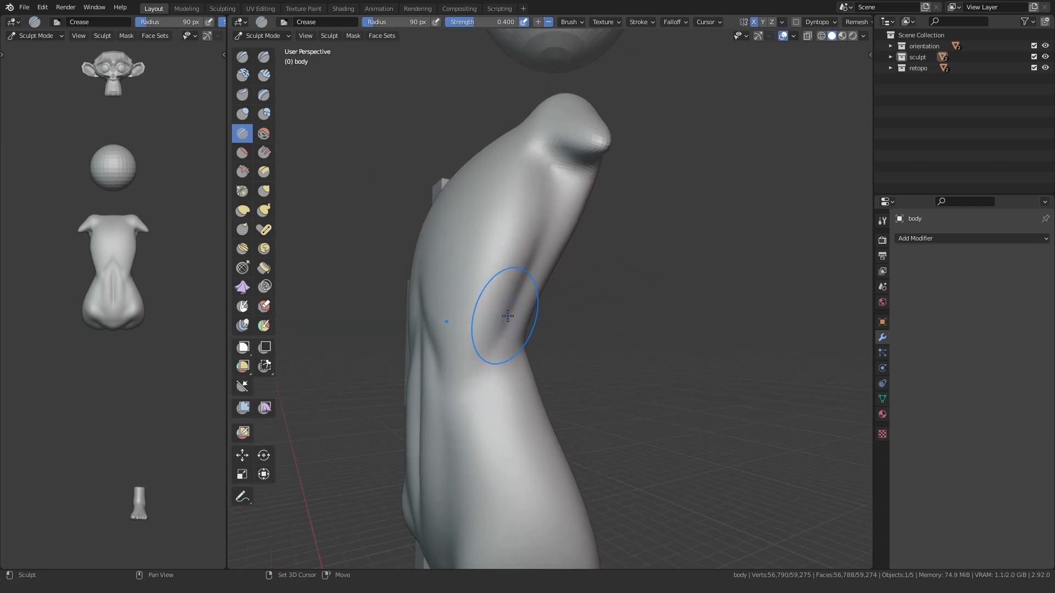
mouse_move(533, 263)
middle_mouse_down()
mouse_move(476, 409)
mouse_move(561, 336)
mouse_move(546, 320)
mouse_move(561, 282)
mouse_move(466, 358)
mouse_move(506, 393)
mouse_move(471, 364)
middle_mouse_up()
Step: Refine the crease along the side of the torso with a 72 px Crease brush
scroll(466, 358, "down", 1)
middle_click_drag(492, 404, 480, 382)
key("f")
left_click(521, 384)
Step: Pull in the lower outer edges of the buttocks in back view with a 119 px Grab brush
key("ctrl+KP_1")
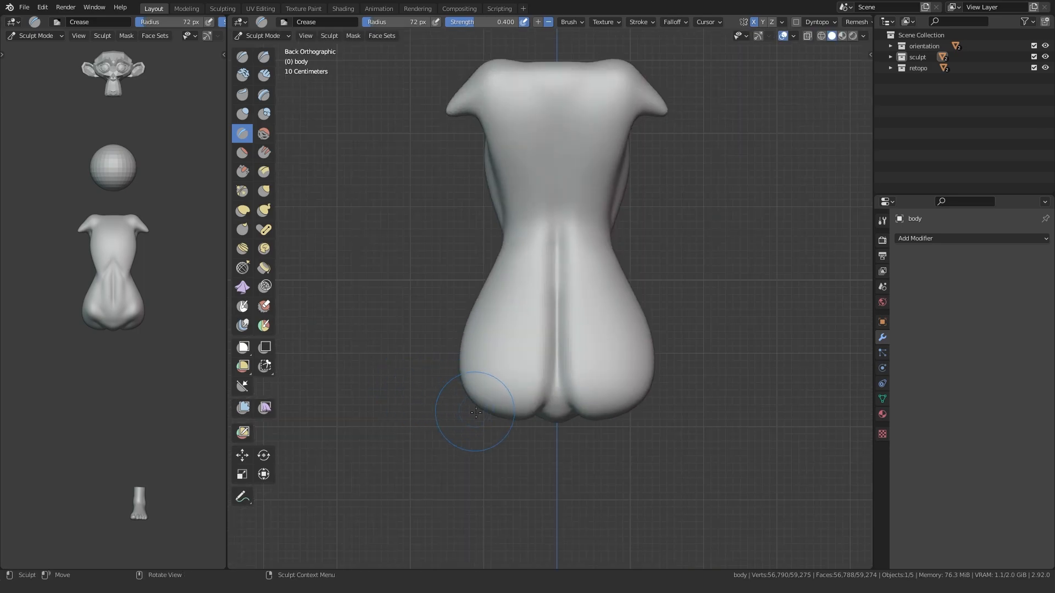
key("g")
mouse_move(495, 414)
left_mouse_down()
mouse_move(475, 414)
mouse_move(526, 417)
left_mouse_up()
Step: Add rounded volume to the buttocks with the Blob brush, enlarging its radius to 214 px
middle_click_drag(513, 410, 497, 353, "shift")
scroll(495, 360, "up", 2)
middle_click_drag(486, 393, 483, 372)
middle_click_drag(388, 372, 424, 405, "shift")
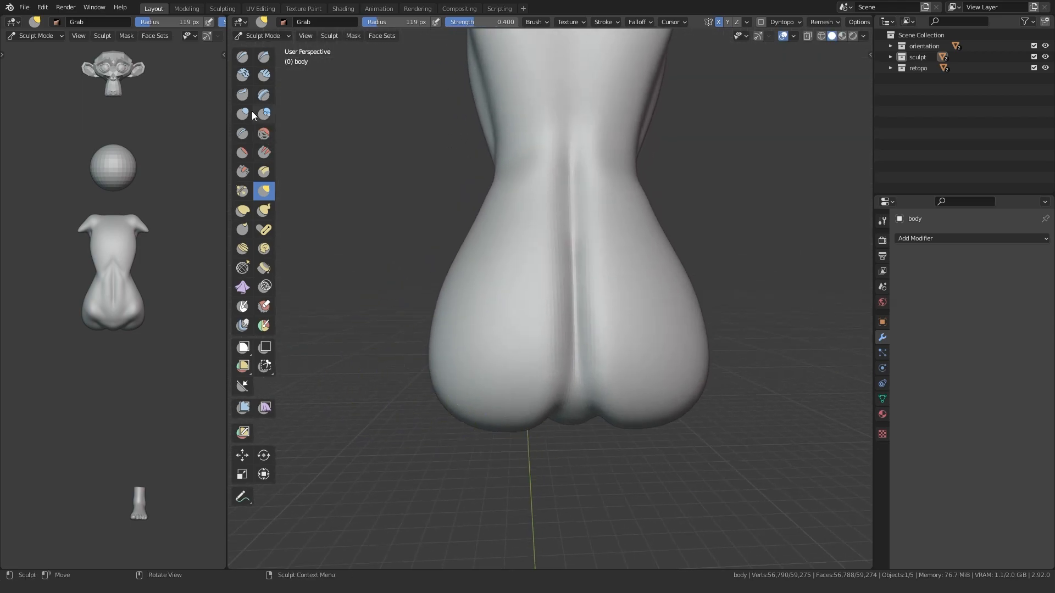
left_click(264, 74)
left_click(264, 113)
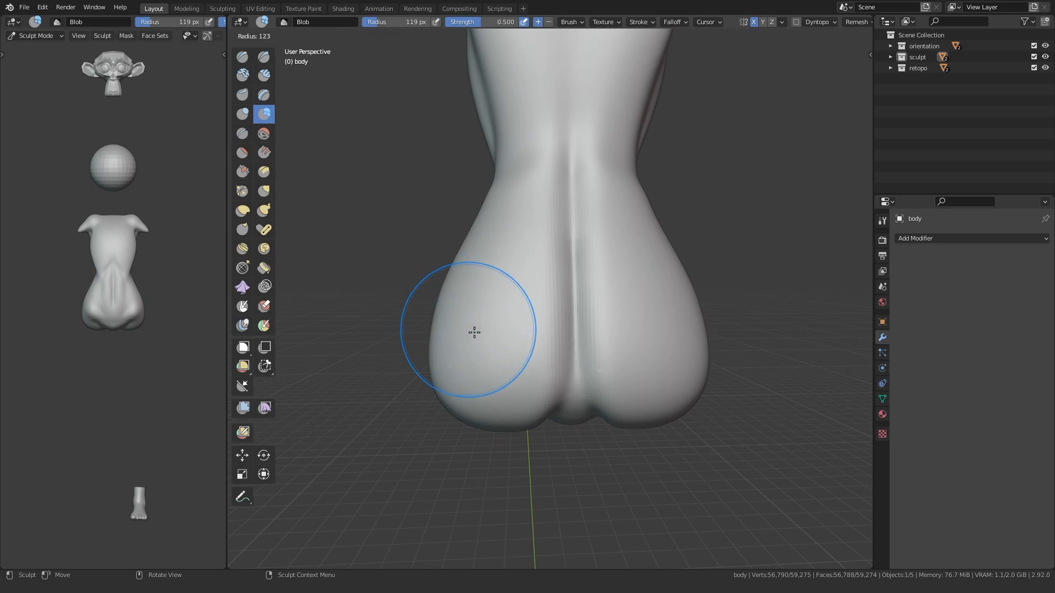
mouse_move(482, 333)
left_mouse_down()
mouse_move(466, 341)
mouse_move(518, 379)
mouse_move(452, 366)
left_mouse_up()
Step: Smooth out the curve from the lower back to the buttocks in side view with a 162 px Grab brush
key("ctrl+KP_3")
scroll(457, 222, "up", 2)
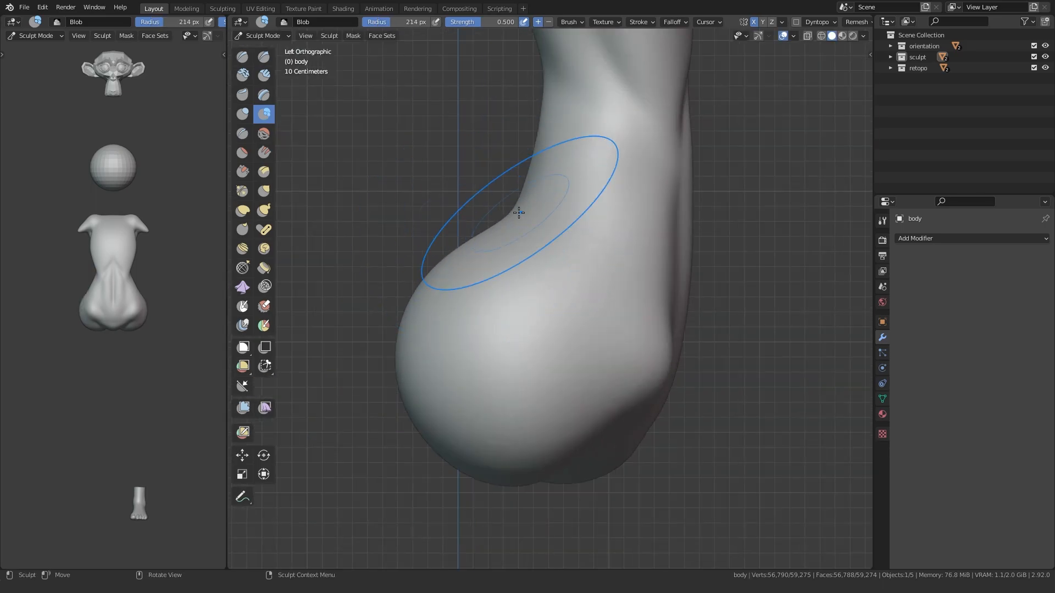
key("g")
left_click_drag(506, 211, 493, 199)
key("f")
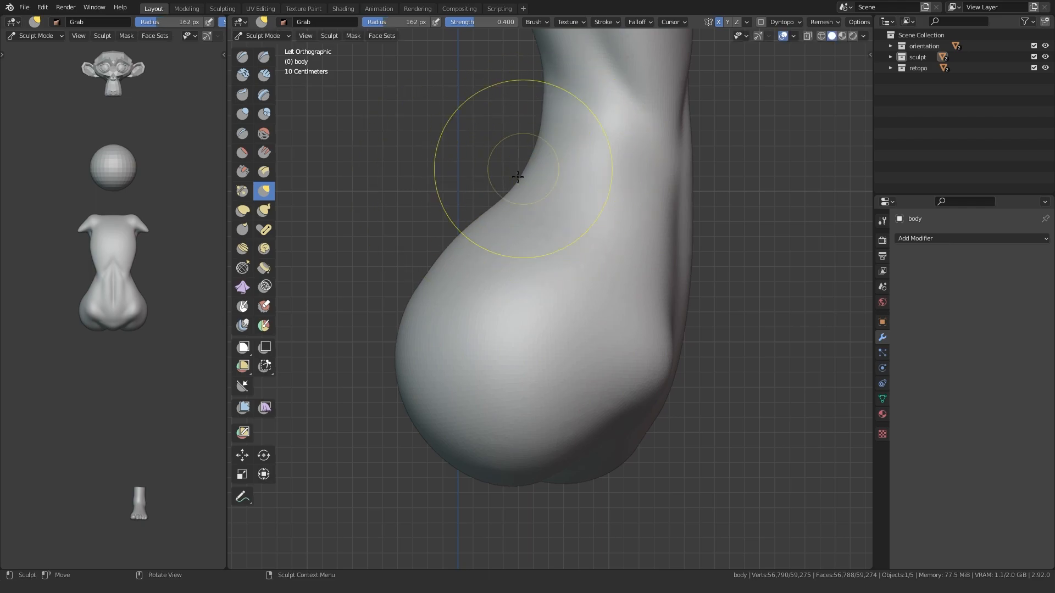
left_click(499, 182)
Step: Deepen the cleft between the buttocks with the Crease brush at 86 px and 115 px, and smooth its edges
scroll(442, 285, "down", 3)
middle_click_drag(401, 377, 513, 318)
mouse_move(506, 228)
middle_mouse_down()
mouse_move(513, 313)
mouse_move(494, 323)
middle_mouse_up()
key("shift+c")
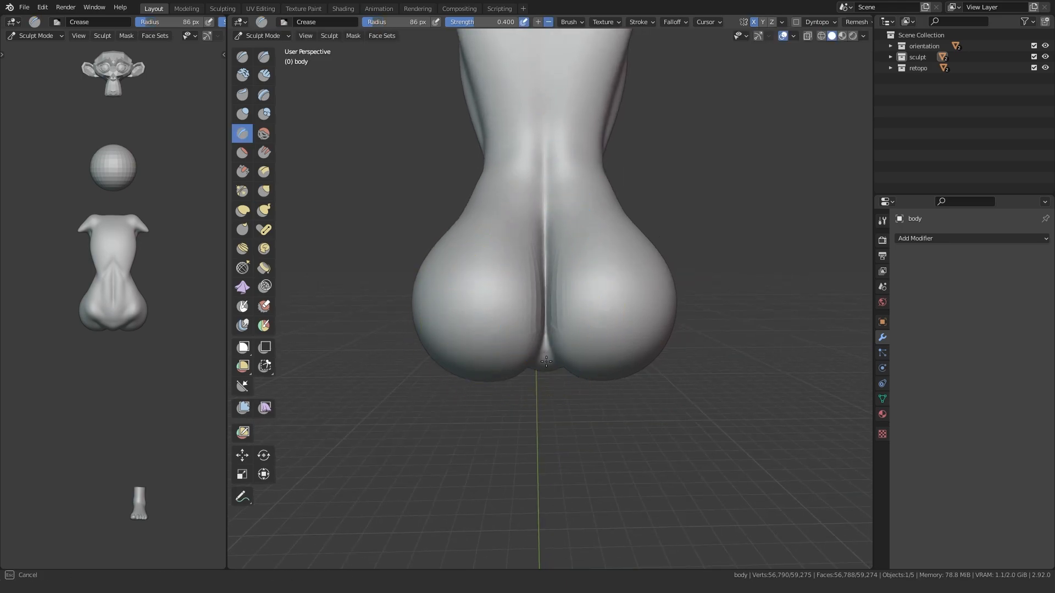
mouse_move(544, 388)
middle_mouse_down()
mouse_move(541, 291)
mouse_move(486, 312)
mouse_move(489, 324)
middle_mouse_up()
key("f")
left_click(578, 325)
left_click_drag(575, 324, 568, 325, "shift")
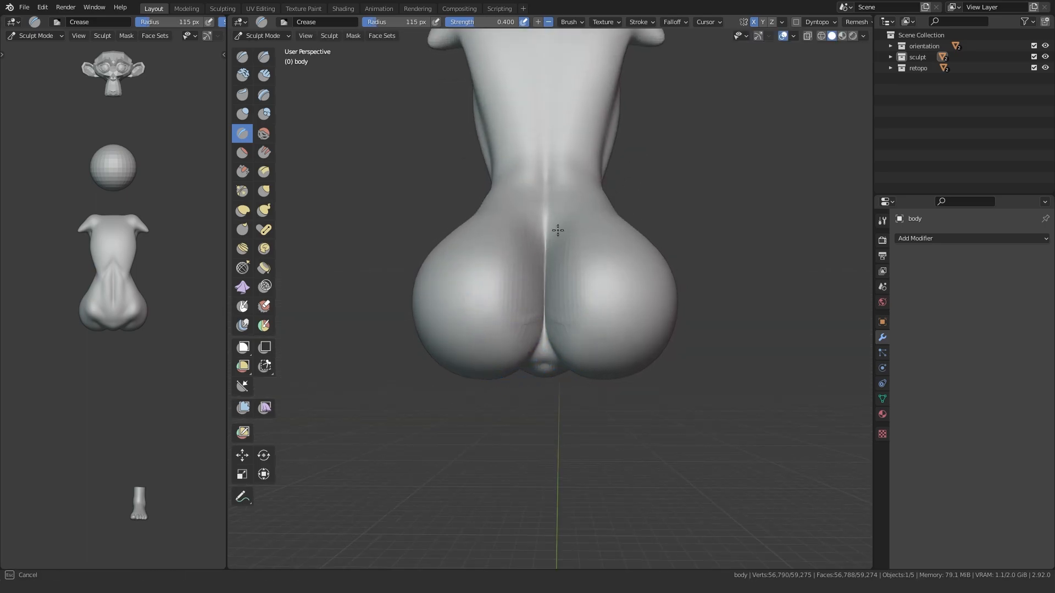
Step: Inflate the inner sides of the buttocks along the cleft with a 161 px Inflate/Deflate brush
mouse_move(468, 392)
middle_mouse_down()
mouse_move(476, 275)
mouse_move(518, 311)
middle_mouse_up()
key("i")
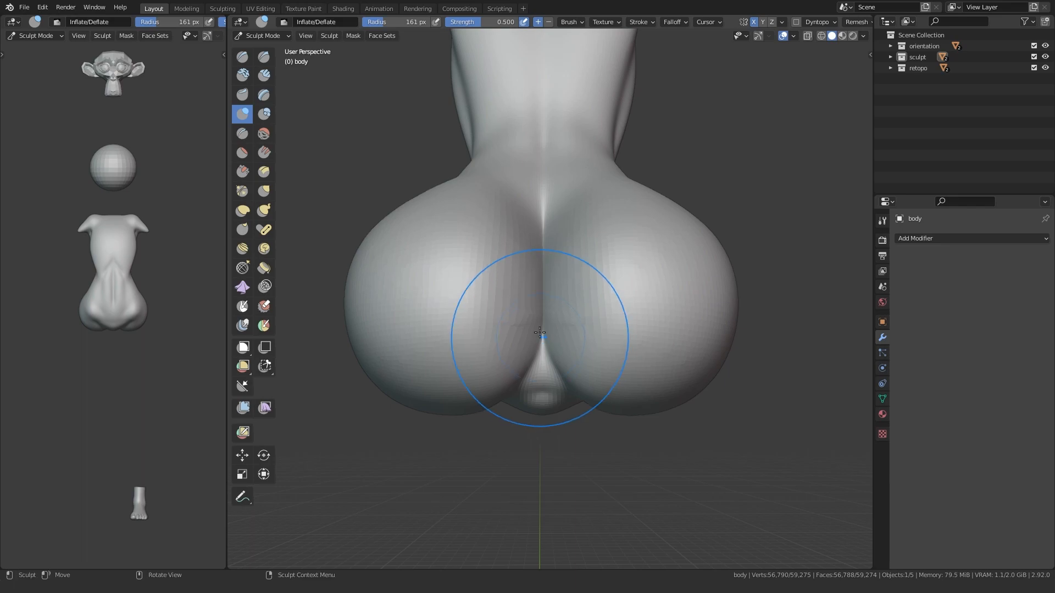
mouse_move(587, 249)
middle_mouse_down()
mouse_move(455, 314)
mouse_move(466, 365)
middle_mouse_up()
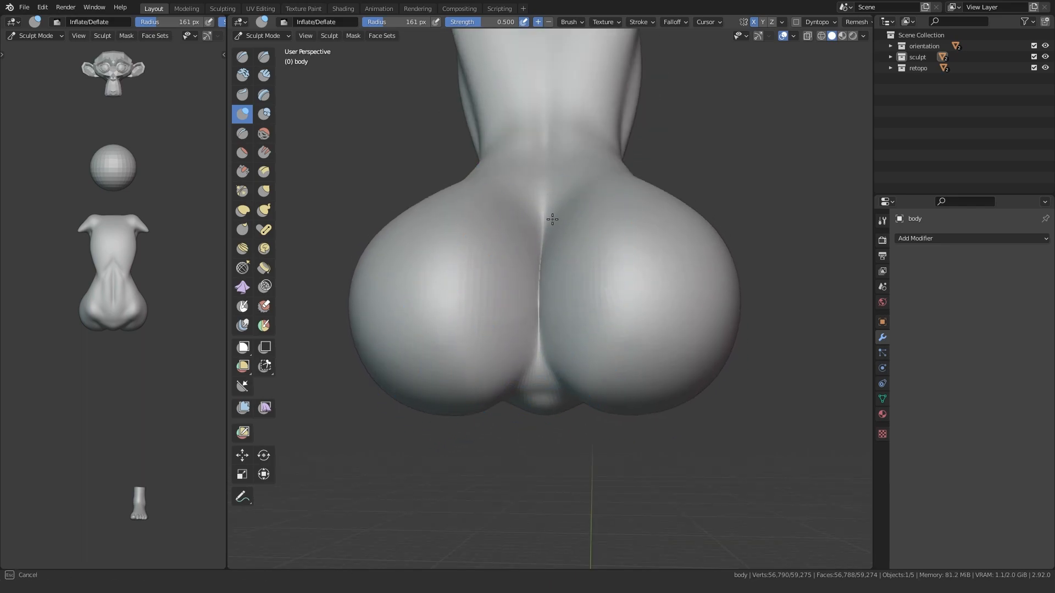
middle_click_drag(544, 202, 541, 118)
Step: Fill out the lower end of the cleft with the Inflate/Deflate brush, reducing it to 122 px
key("f")
left_click(594, 364)
left_click_drag(550, 379, 542, 370)
middle_click_drag(543, 346, 518, 419)
key("f")
left_click(527, 407)
middle_click_drag(505, 341, 519, 360)
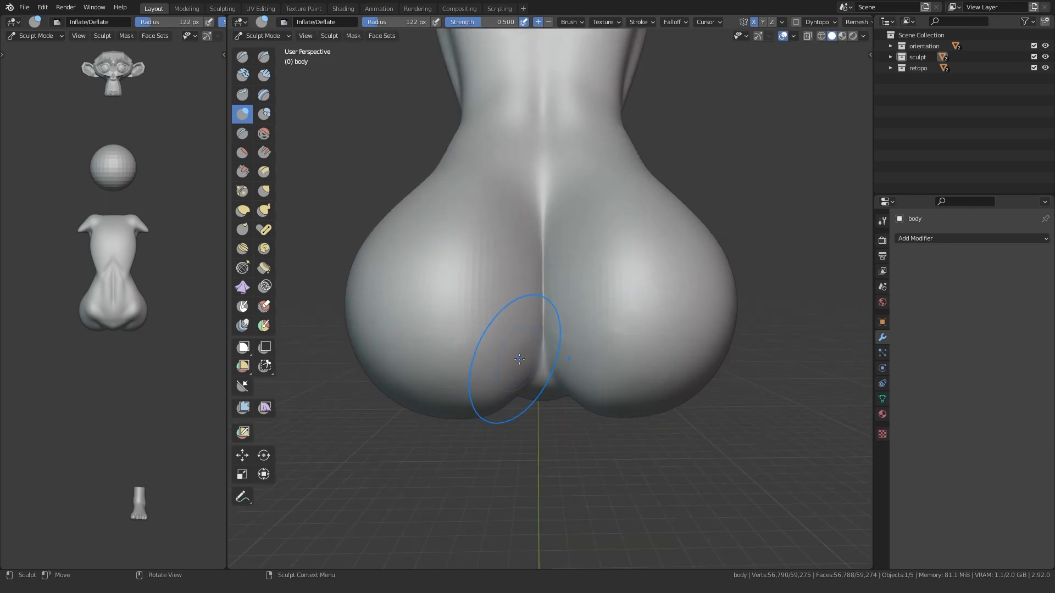
Step: Round the upper buttocks with a 174 px Inflate/Deflate brush
middle_click_drag(693, 236, 640, 235)
middle_click_drag(408, 362, 454, 356)
key("f")
left_click(474, 284)
left_click_drag(474, 285, 523, 263)
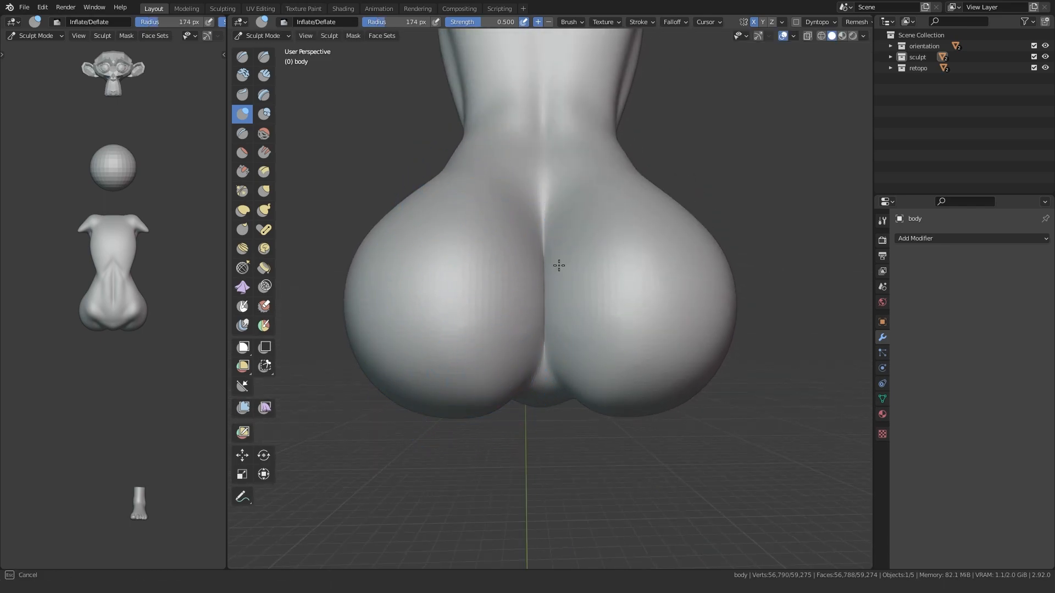
middle_click_drag(729, 345, 379, 199)
left_click_drag(451, 238, 445, 258)
Step: Carve the V-shaped top of the cleft with the Clay brush and define it with a 92 px Crease brush
middle_click_drag(427, 297, 424, 372)
key("c")
mouse_move(531, 245)
left_mouse_down("ctrl")
mouse_move(505, 194)
mouse_move(530, 195)
left_mouse_up("ctrl")
key("shift+c")
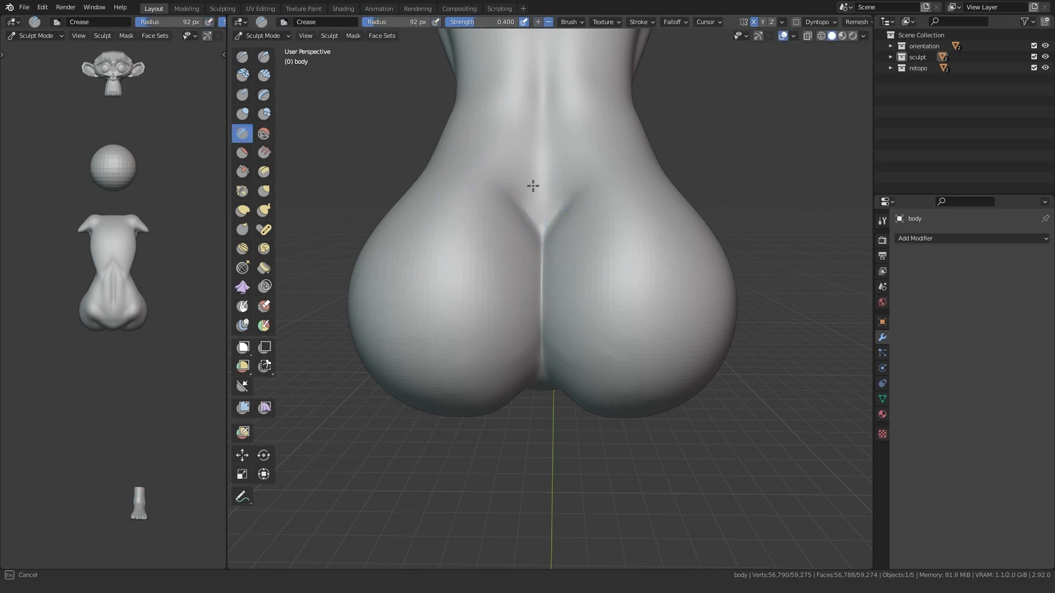
mouse_move(535, 146)
left_mouse_down()
mouse_move(565, 185)
mouse_move(557, 218)
mouse_move(534, 153)
left_mouse_up()
Step: Refine the lower back grooves and the V above the buttocks from several angles with the Crease brush
middle_click_drag(507, 258, 479, 343, "shift")
mouse_move(447, 245)
middle_mouse_down()
mouse_move(440, 357)
mouse_move(452, 275)
middle_mouse_up()
middle_click_drag(547, 316, 555, 325)
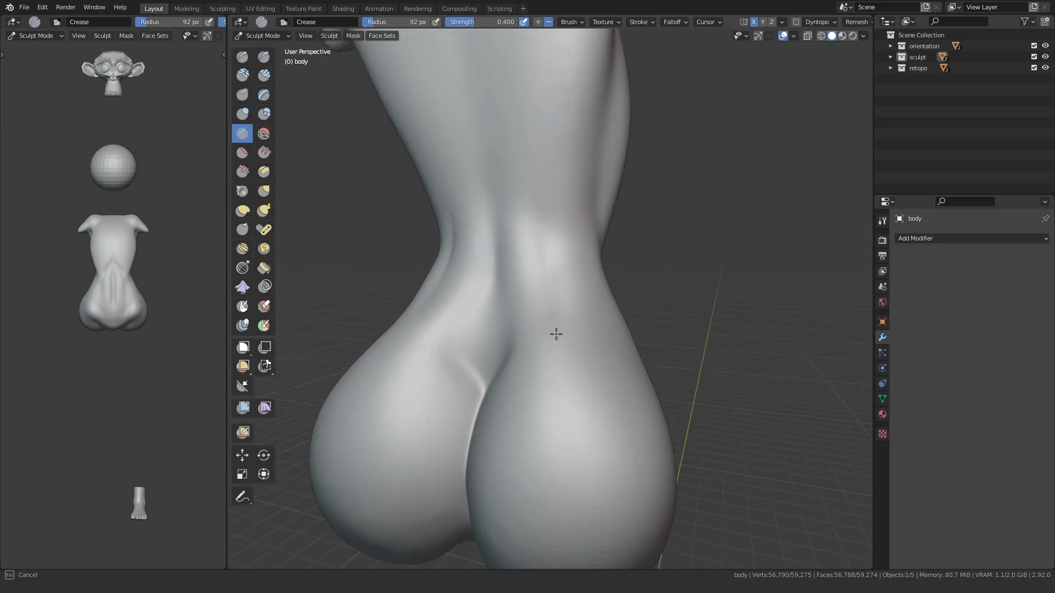
middle_click_drag(411, 332, 455, 396)
middle_click_drag(469, 226, 414, 360)
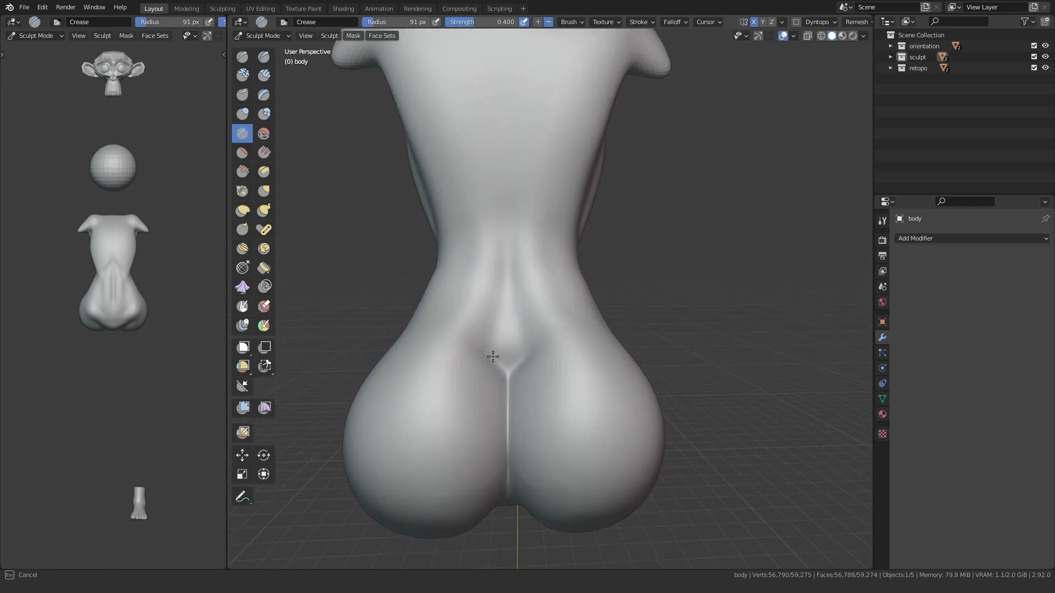
Step: Inflate the lower back at 154 px and the lower cleft at 119 px with the Inflate/Deflate brush
scroll(449, 387, "down", 2)
mouse_move(449, 387)
middle_mouse_down()
mouse_move(404, 405)
mouse_move(447, 367)
middle_mouse_up()
key("f")
left_click(510, 324)
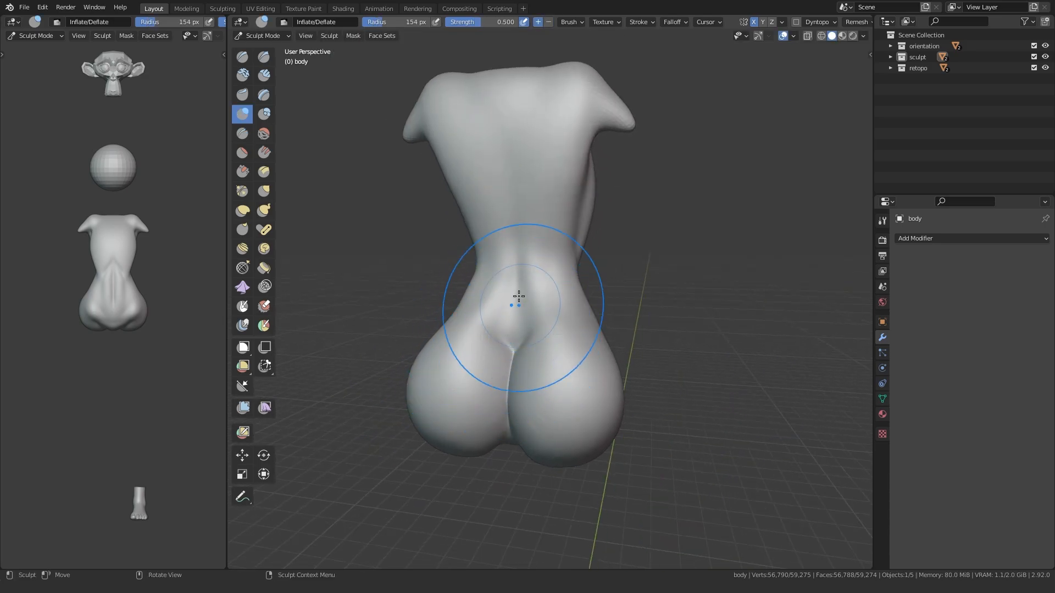
scroll(505, 313, "up", 3)
middle_click_drag(487, 323, 523, 327)
key("f")
left_click(475, 349)
middle_click_drag(484, 444, 488, 376, "shift")
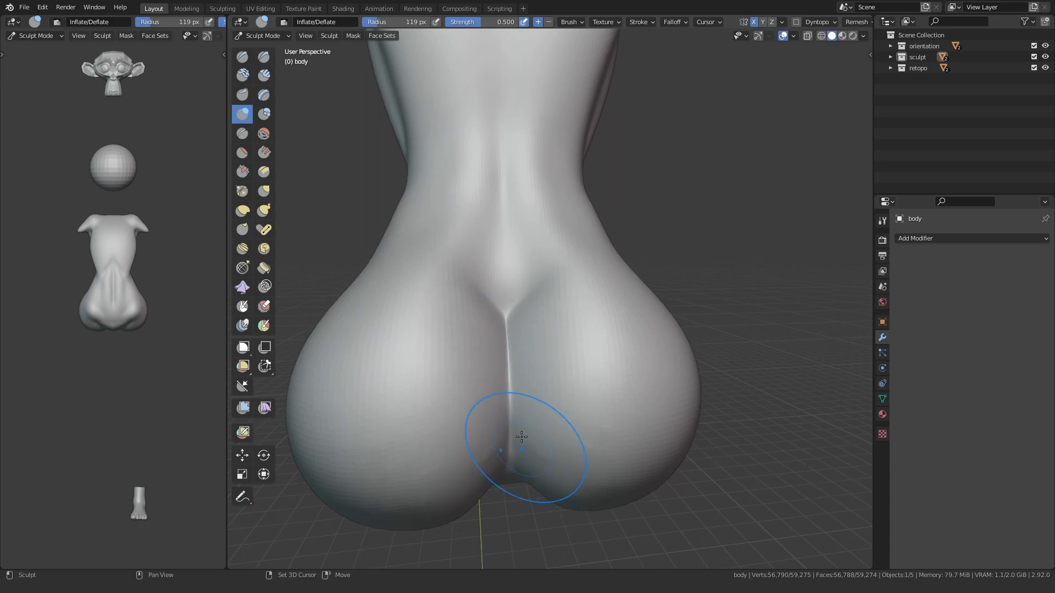
Step: Shape the transition from waist to hips in a rear three-quarter view with the Grab brush at 119 px and 136 px
scroll(621, 450, "down", 2)
middle_click_drag(622, 451, 460, 419)
scroll(429, 416, "up", 4)
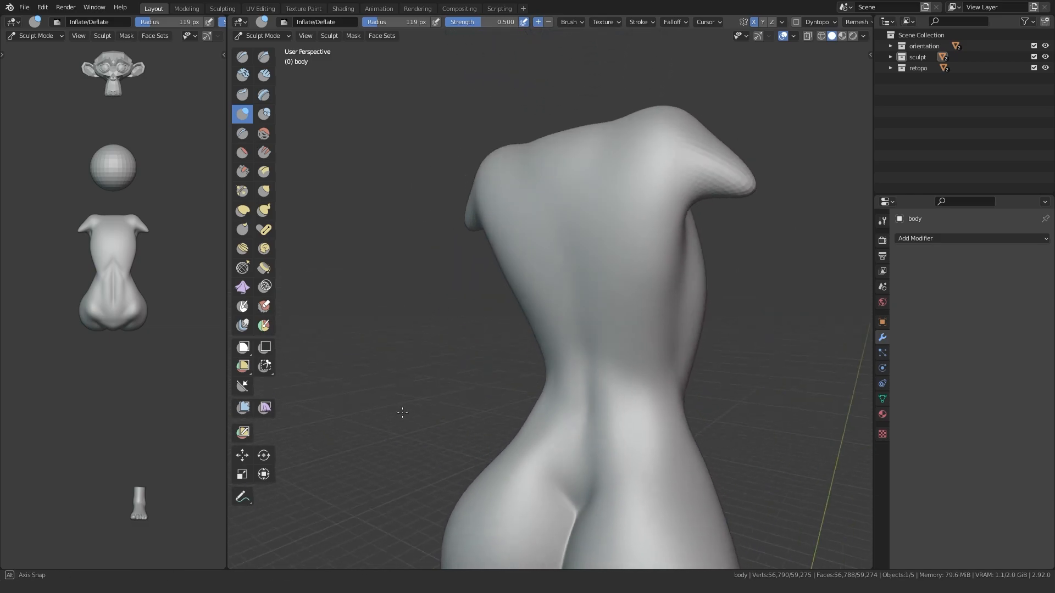
middle_click_drag(597, 455, 599, 397, "shift")
key("g")
left_click_drag(531, 364, 537, 359)
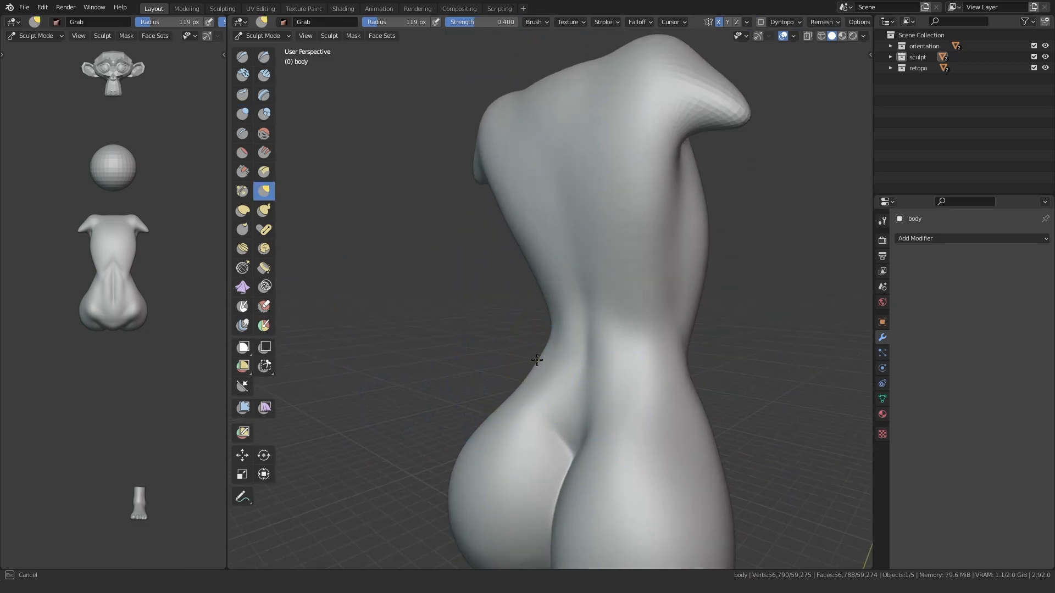
key("f")
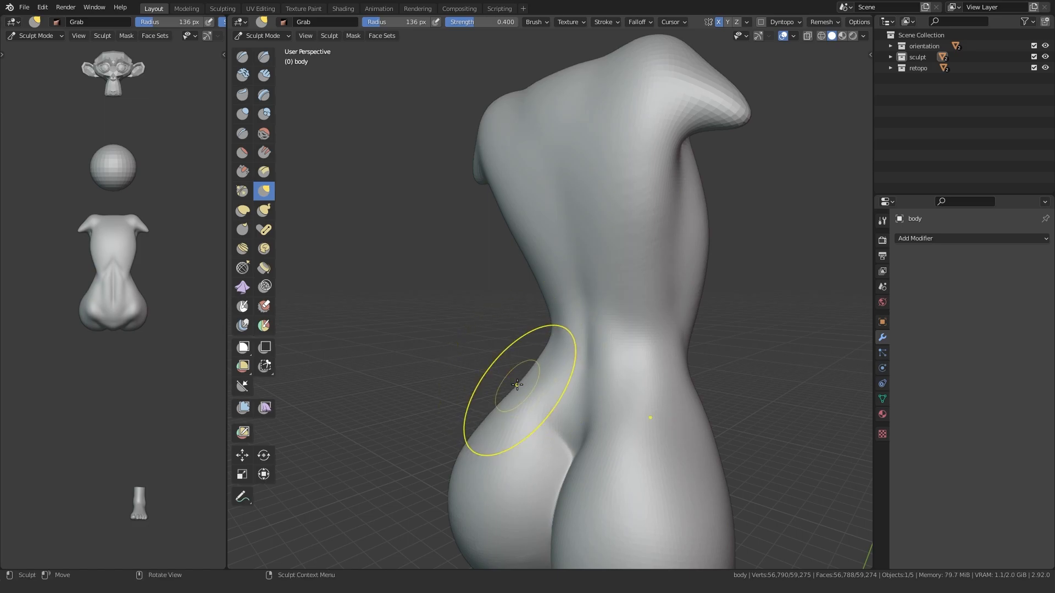
key("f")
key("f")
Step: Push the upper back's profile outward in side view with a 164 px Grab brush
mouse_move(534, 340)
middle_mouse_down()
mouse_move(539, 370)
mouse_move(635, 362)
mouse_move(566, 351)
mouse_move(521, 307)
mouse_move(483, 242)
middle_mouse_up()
key("f")
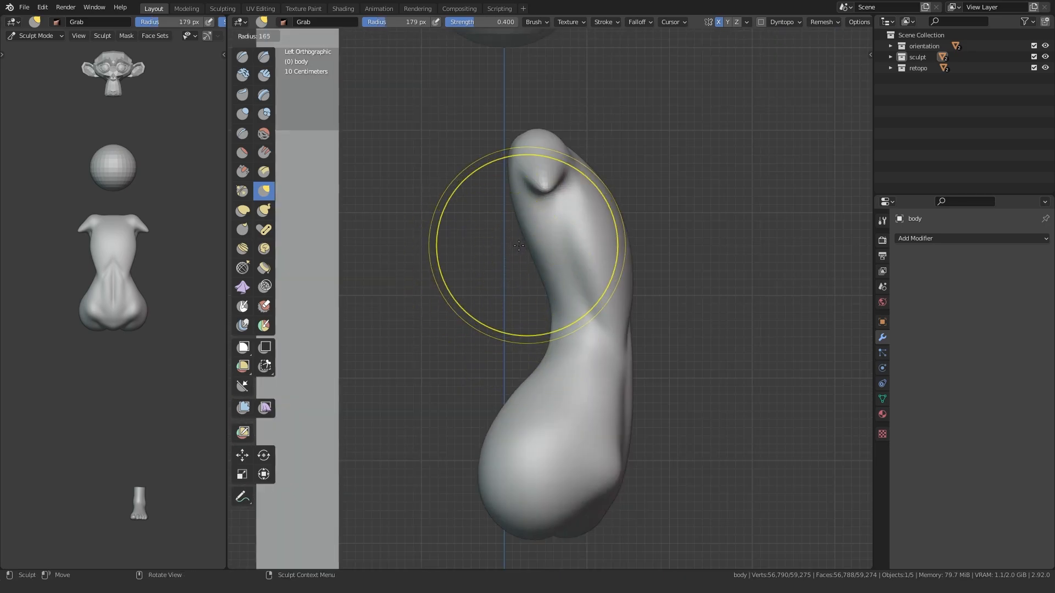
left_click(524, 244)
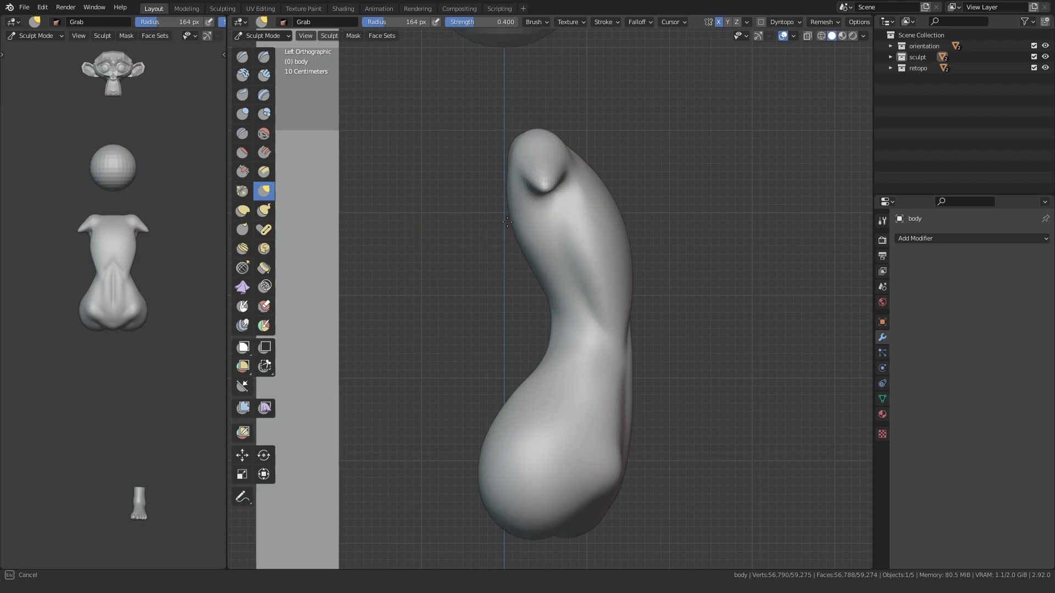
Step: Crease the spine groove from the upper back down to the lower back with a 51 px Crease brush
mouse_move(490, 242)
middle_mouse_down()
mouse_move(564, 277)
mouse_move(493, 346)
middle_mouse_up()
key("c")
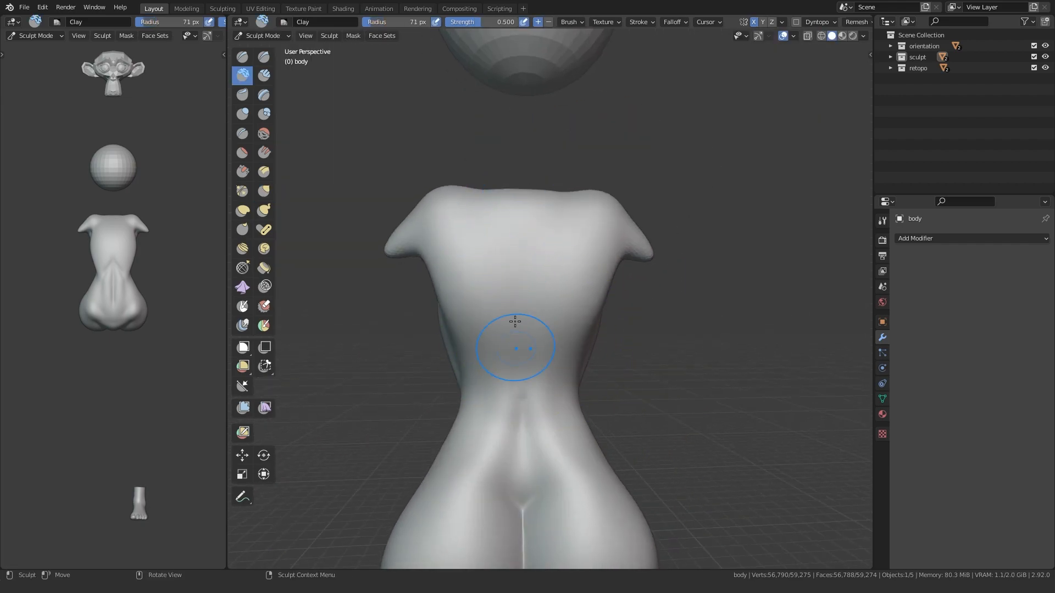
key("shift+c")
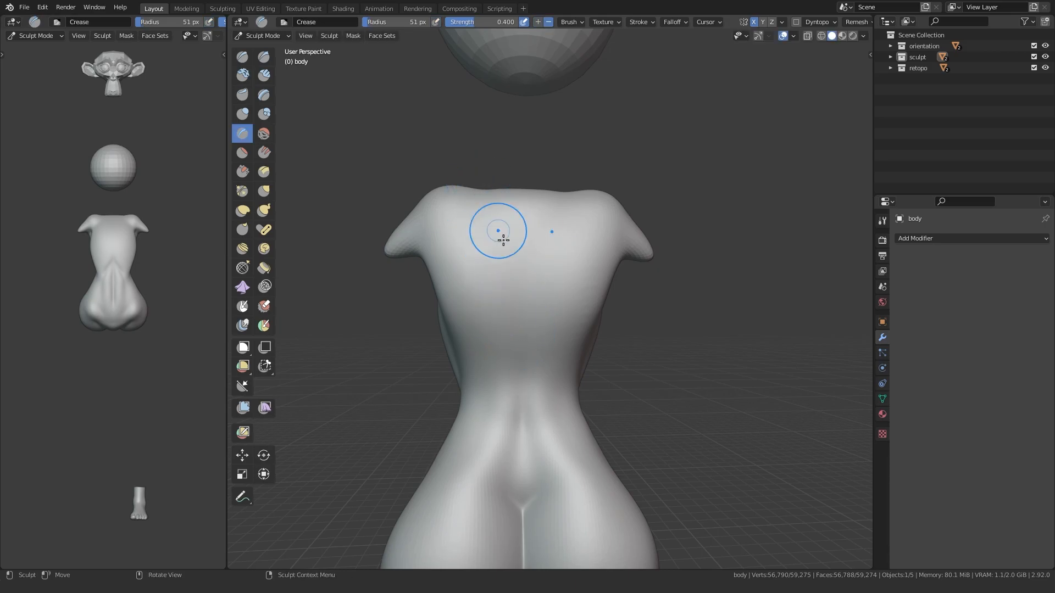
left_click_drag(521, 330, 521, 417)
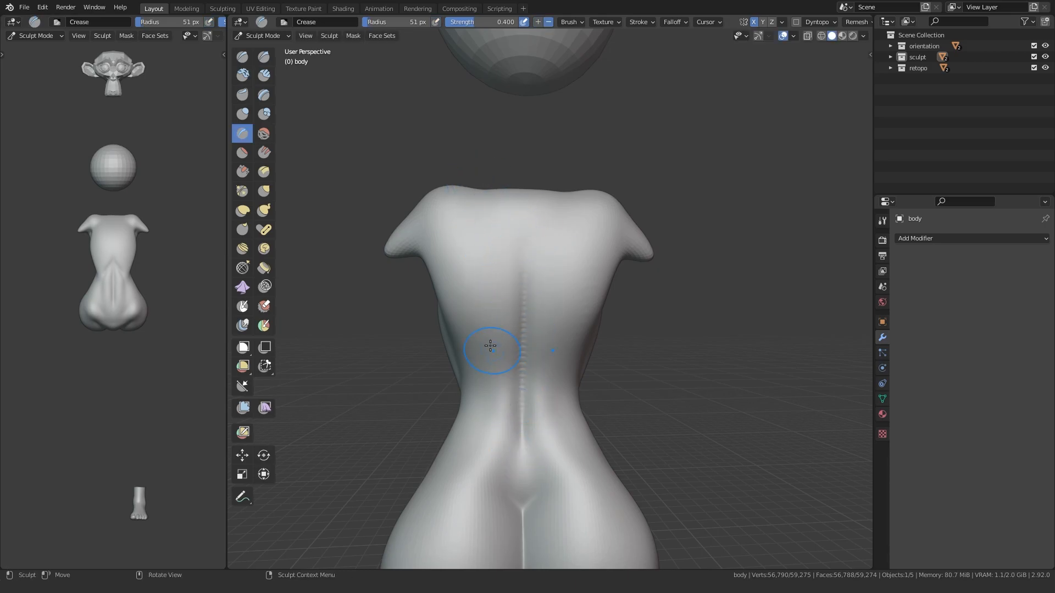
key("g")
middle_click_drag(375, 368, 496, 256, "alt")
key("shift+c")
left_click_drag(524, 308, 520, 384)
Step: Blend and extend the spine groove with the Crease brush, resizing it for each area
key("f")
left_click(568, 398)
mouse_move(493, 434)
middle_mouse_down()
mouse_move(423, 440)
mouse_move(473, 440)
mouse_move(499, 419)
mouse_move(482, 404)
middle_mouse_up()
scroll(547, 311, "up", 1)
key("f")
left_click(557, 303)
left_click_drag(555, 290, 576, 274)
Step: Lasso-mask the front of the ribcage from below the shoulder to the waist
mouse_move(550, 363)
middle_mouse_down()
mouse_move(445, 367)
mouse_move(434, 395)
mouse_move(476, 366)
mouse_move(469, 341)
middle_mouse_up()
key("f")
left_click(454, 363)
middle_click_drag(450, 216, 478, 229, "alt")
mouse_move(512, 296)
left_mouse_down("ctrl+shift")
mouse_move(385, 342)
mouse_move(434, 219)
left_mouse_up("ctrl+shift")
middle_click_drag(410, 313, 459, 325)
key("q")
left_click(351, 323)
Step: Build up the sides of the back along the mask edge with a 124 px Clay Strips brush and smooth them
key("f")
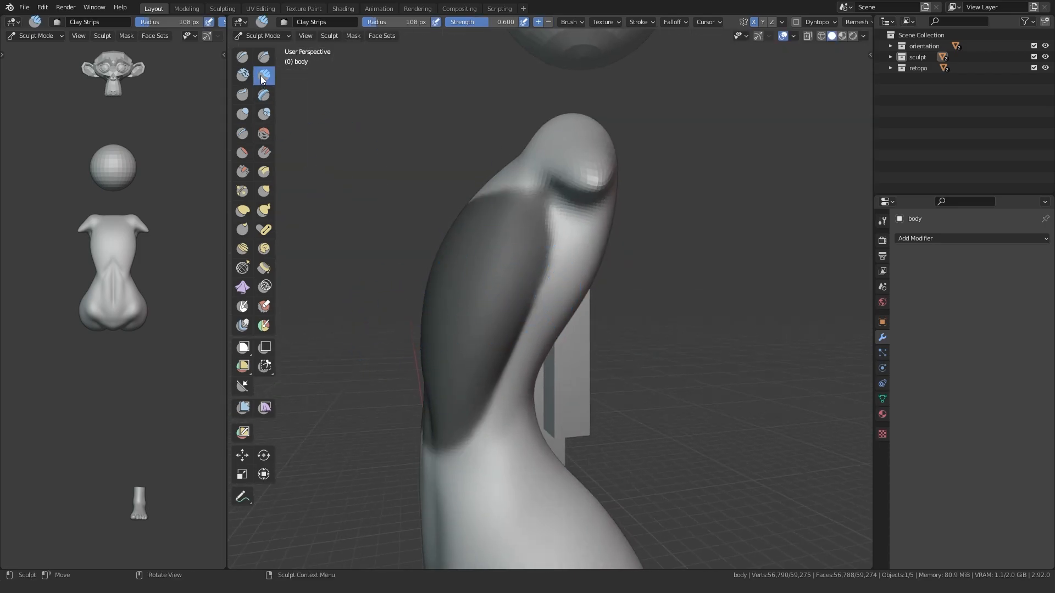
middle_click_drag(607, 222, 414, 356)
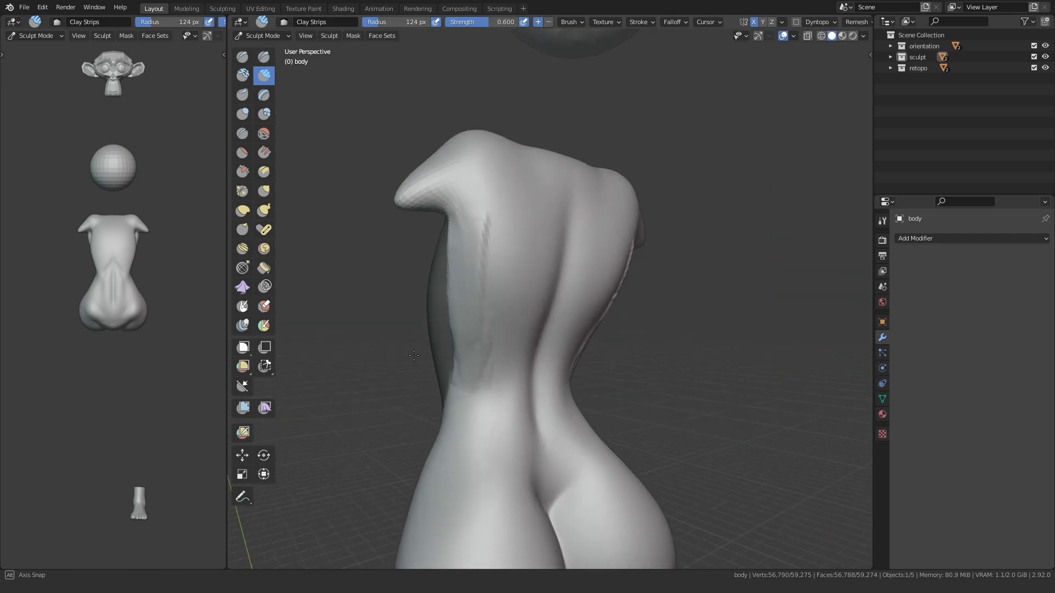
middle_click_drag(462, 267, 442, 310)
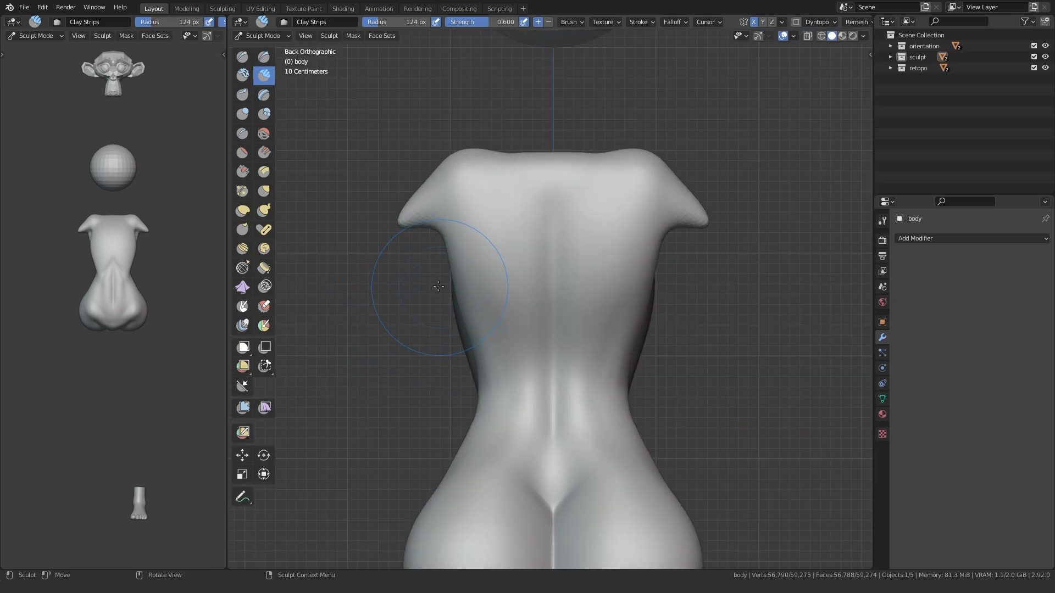
Step: Widen the back below the armpits with a 147 px Grab brush
key("g")
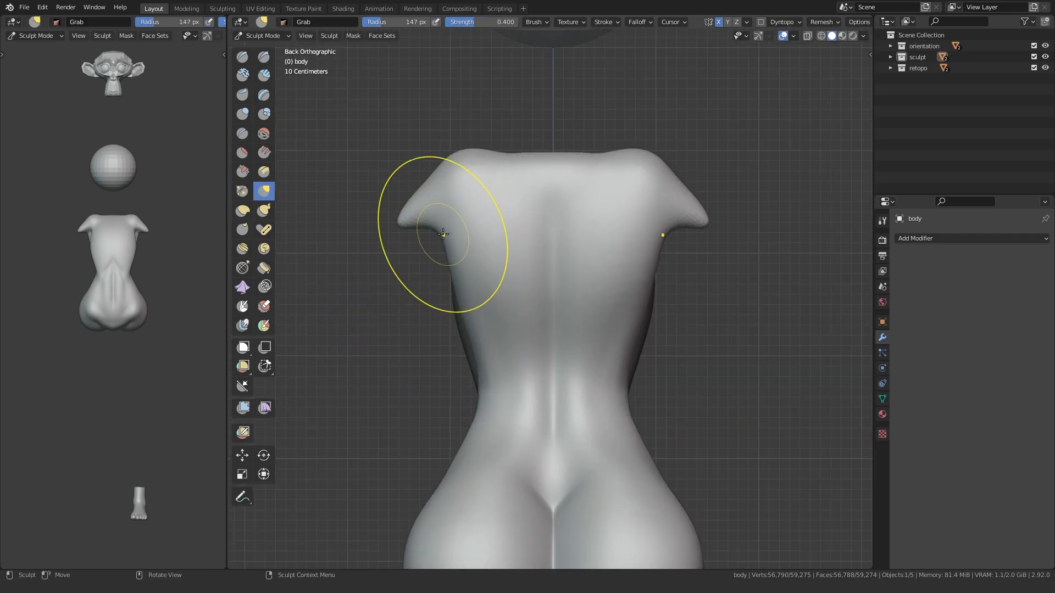
left_click_drag(446, 235, 434, 236)
middle_click_drag(453, 341, 478, 362)
mouse_move(623, 330)
middle_mouse_down()
mouse_move(460, 330)
mouse_move(493, 330)
middle_mouse_up()
middle_click_drag(485, 227, 464, 308)
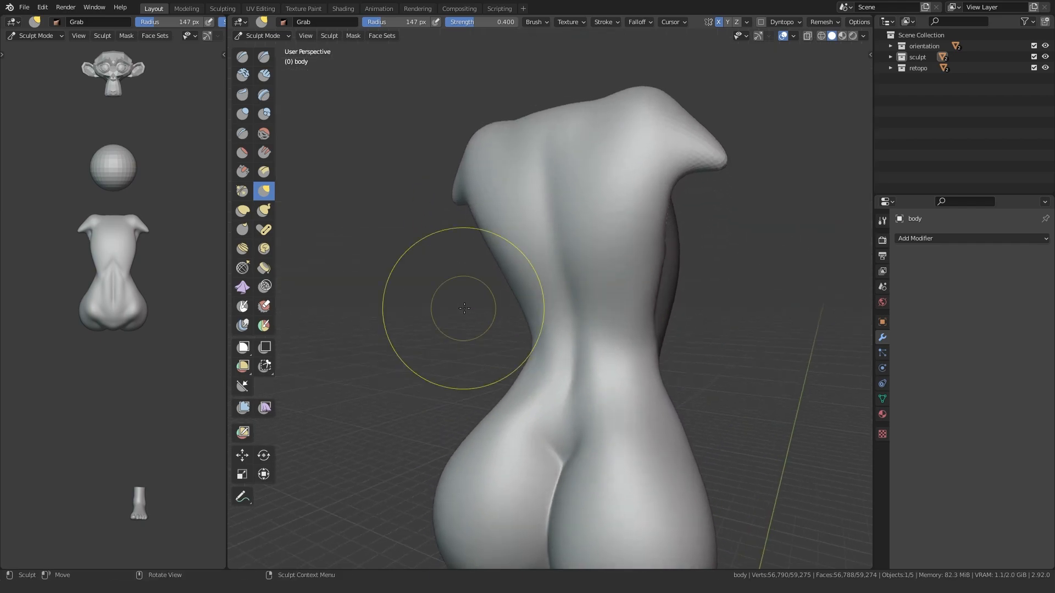
Step: Adjust the waist and the area beneath the arm stubs with a 110 px Grab brush
middle_click_drag(533, 350, 486, 397)
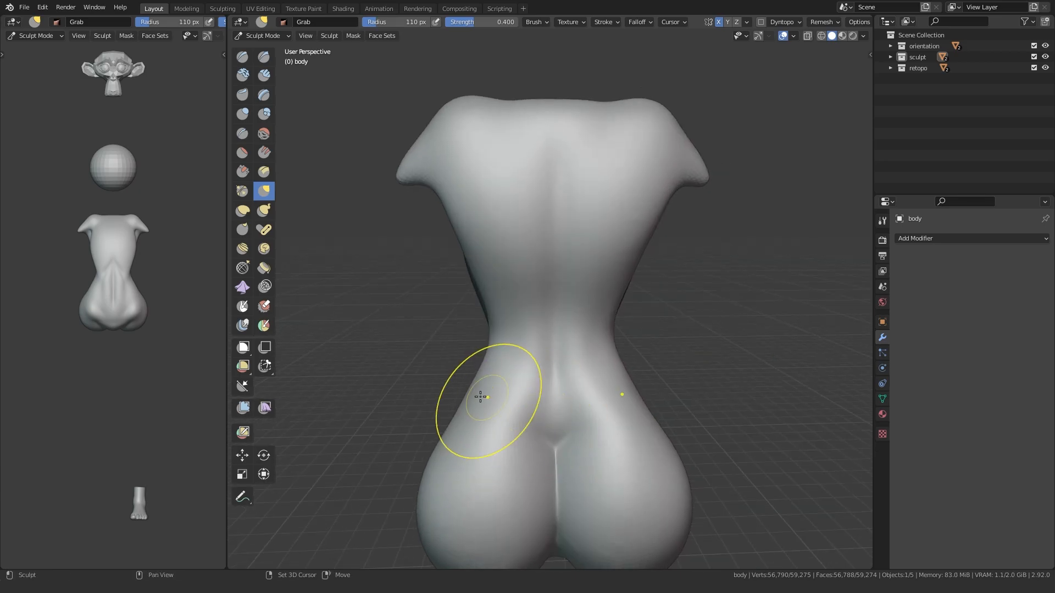
middle_click_drag(432, 429, 538, 323)
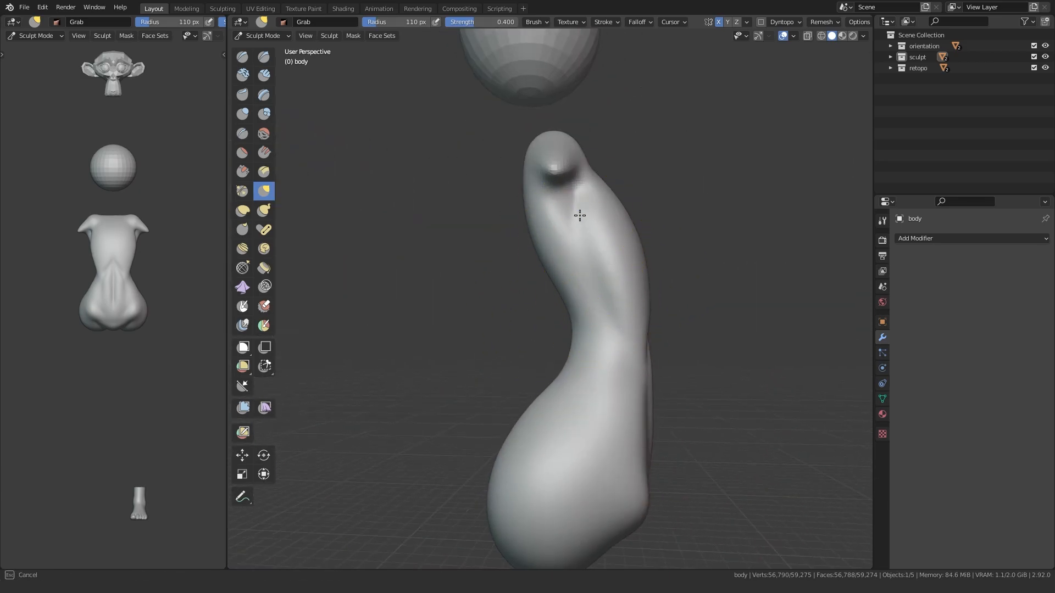
mouse_move(618, 338)
middle_mouse_down()
mouse_move(492, 330)
mouse_move(538, 250)
middle_mouse_up()
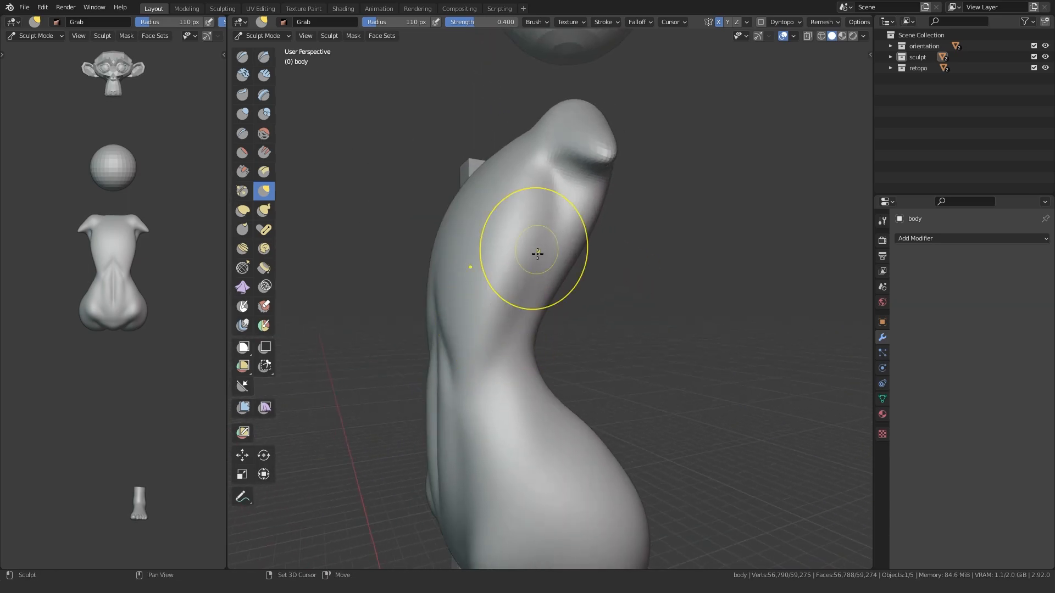
Step: Shape the armpit and side contour in front view with a 128 px Grab brush
key("KP_1")
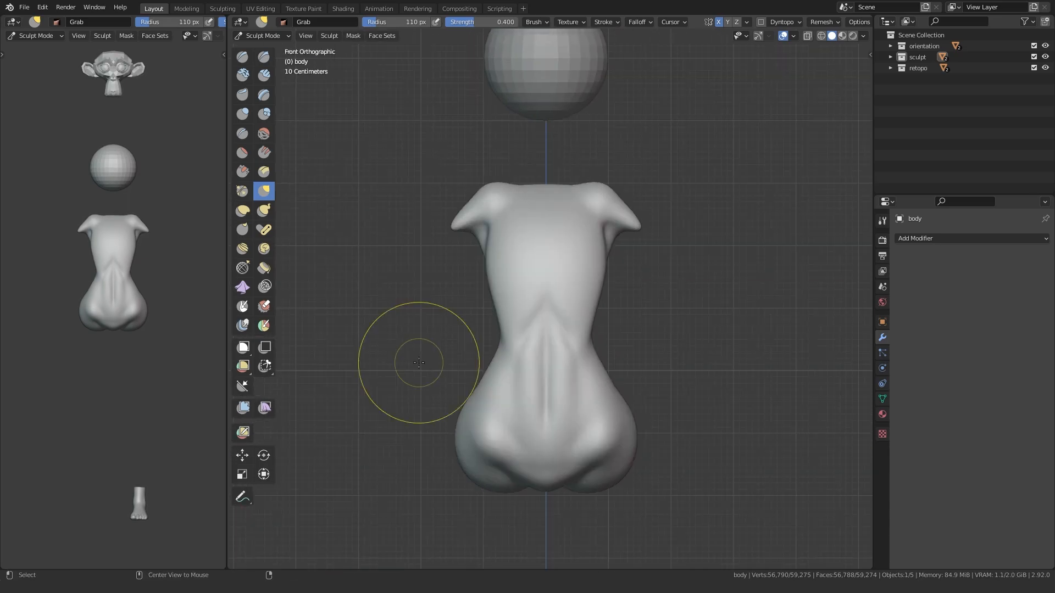
scroll(439, 263, "up", 3)
key("f")
left_click(463, 296)
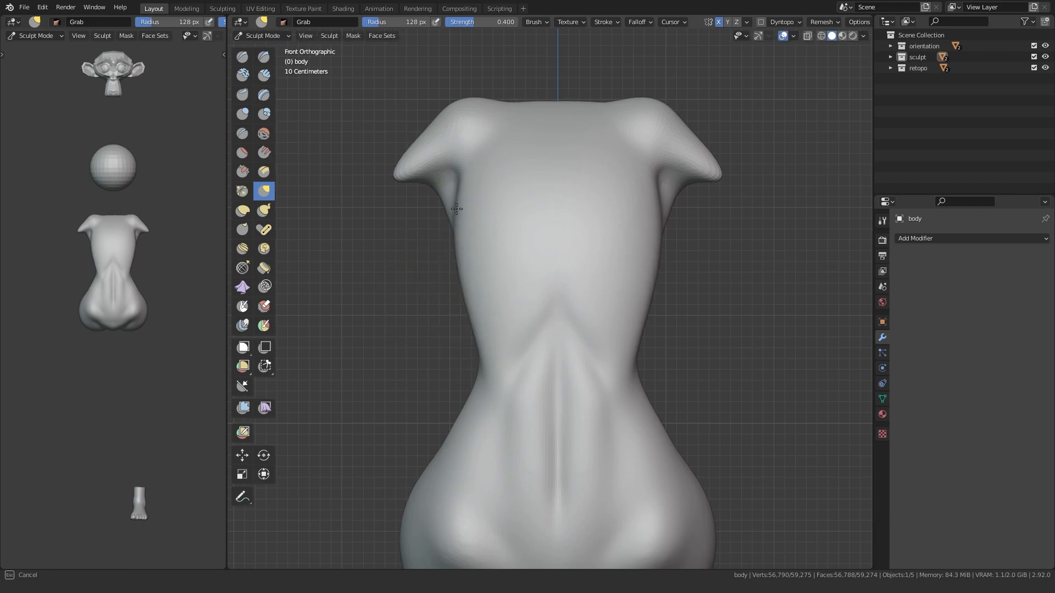
Step: Lasso-mask the front of the abdomen and pelvis below the ribcage
mouse_move(470, 331)
middle_mouse_down()
mouse_move(424, 311)
mouse_move(539, 219)
mouse_move(472, 365)
mouse_move(620, 363)
mouse_move(478, 353)
mouse_move(485, 340)
middle_mouse_up()
mouse_move(485, 340)
left_mouse_down("ctrl+shift")
mouse_move(555, 270)
mouse_move(605, 343)
left_mouse_up("ctrl+shift")
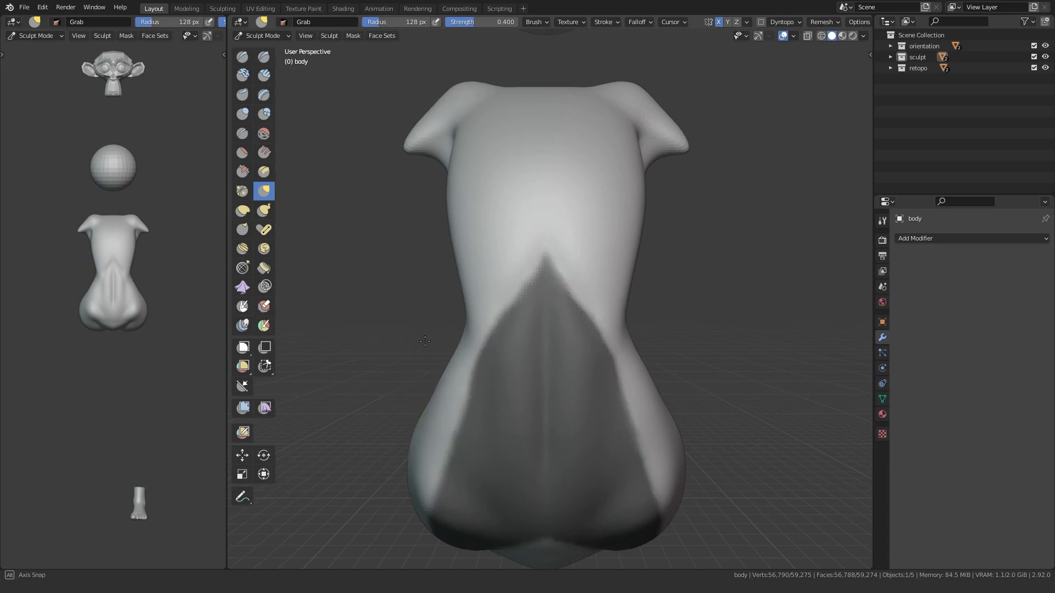
Step: Swell the lower ribcage edge above the masked abdomen with a 147 px Inflate/Deflate brush
middle_click_drag(423, 341, 424, 329)
key("i")
middle_click_drag(426, 291, 406, 291)
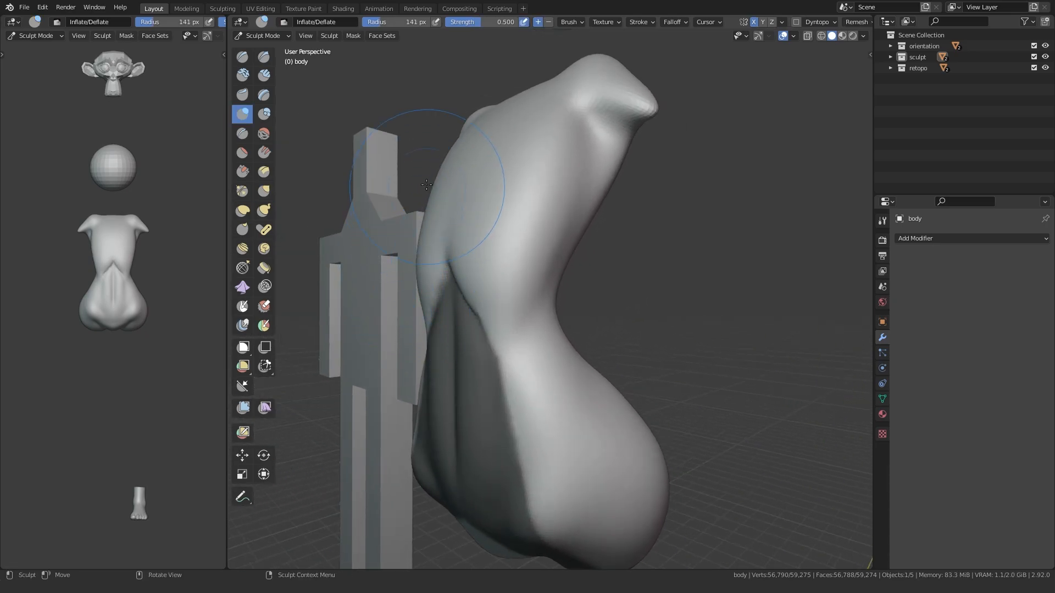
key("g")
key("i")
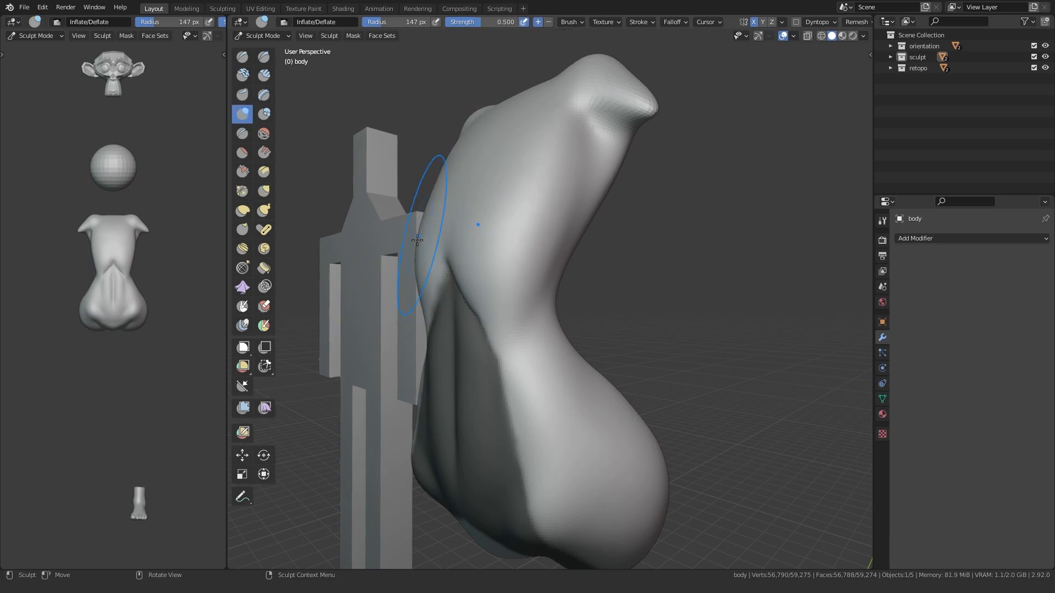
left_click_drag(429, 283, 488, 311)
mouse_move(418, 298)
middle_mouse_down()
mouse_move(545, 322)
mouse_move(420, 330)
mouse_move(517, 323)
middle_mouse_up()
Step: Clear the mask and carve the inverted-V lower border of the ribcage with a 57 px Crease brush
key("shift+c")
middle_click_drag(530, 254, 564, 270)
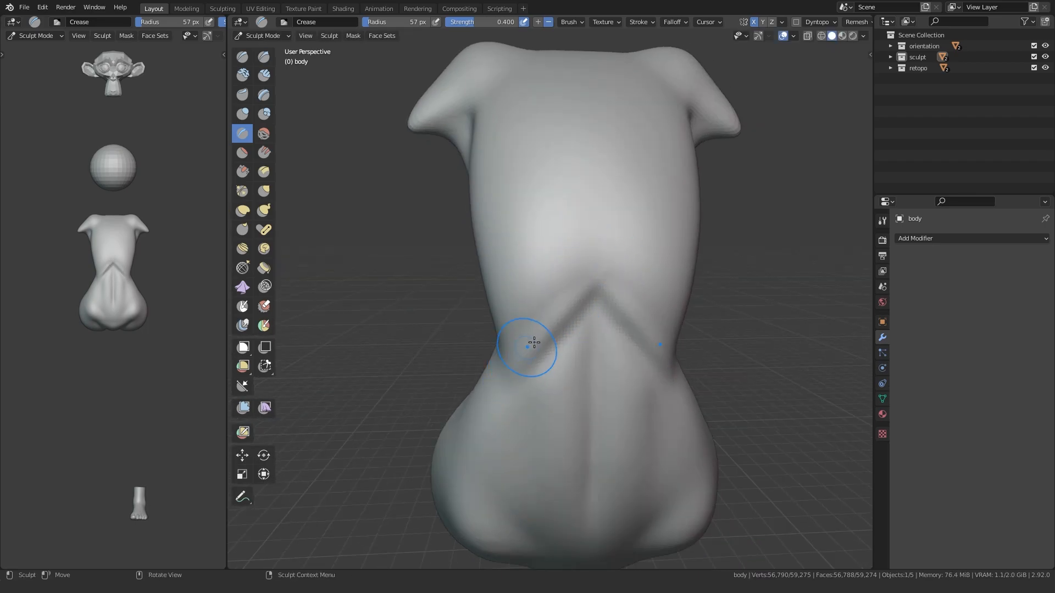
middle_click_drag(600, 220, 518, 327)
middle_click_drag(562, 272, 561, 204)
Step: Refine the chest and upper back profile in right side view with a 212 px Grab brush
key("KP_3")
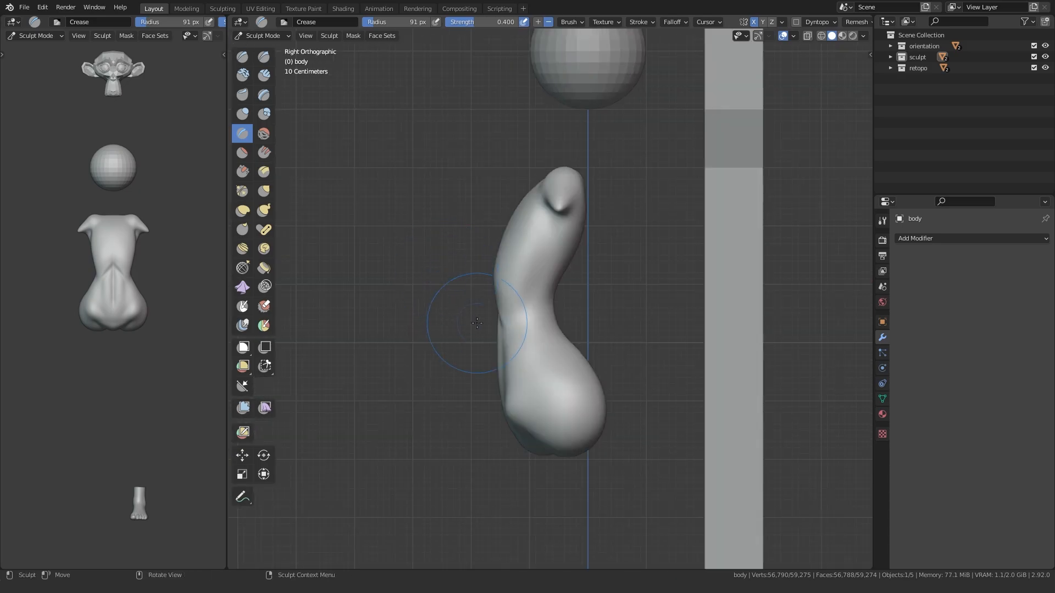
scroll(448, 250, "up", 5)
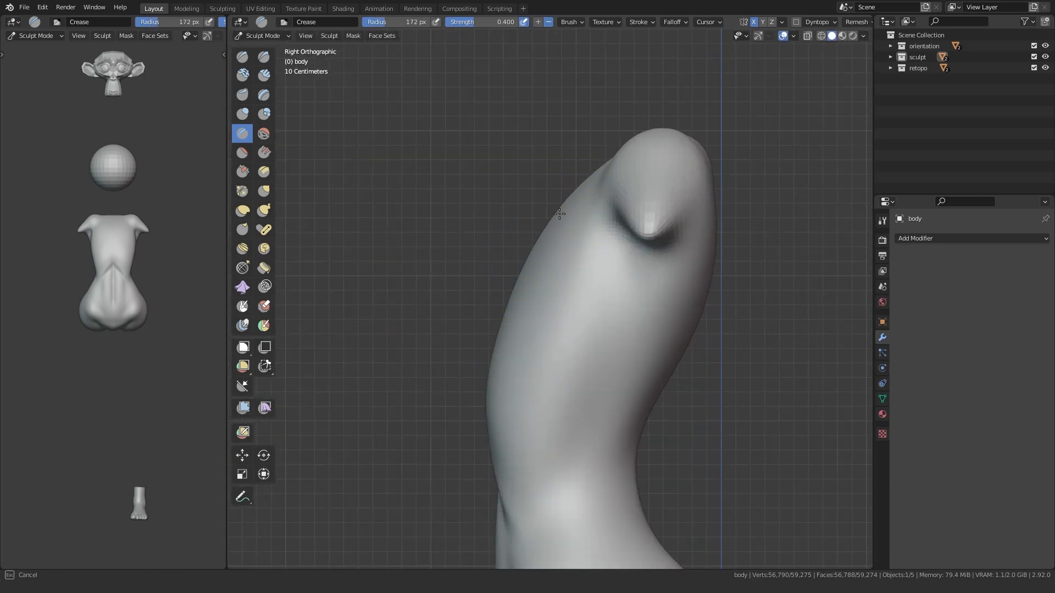
key("g")
middle_click_drag(552, 218, 569, 194, "shift")
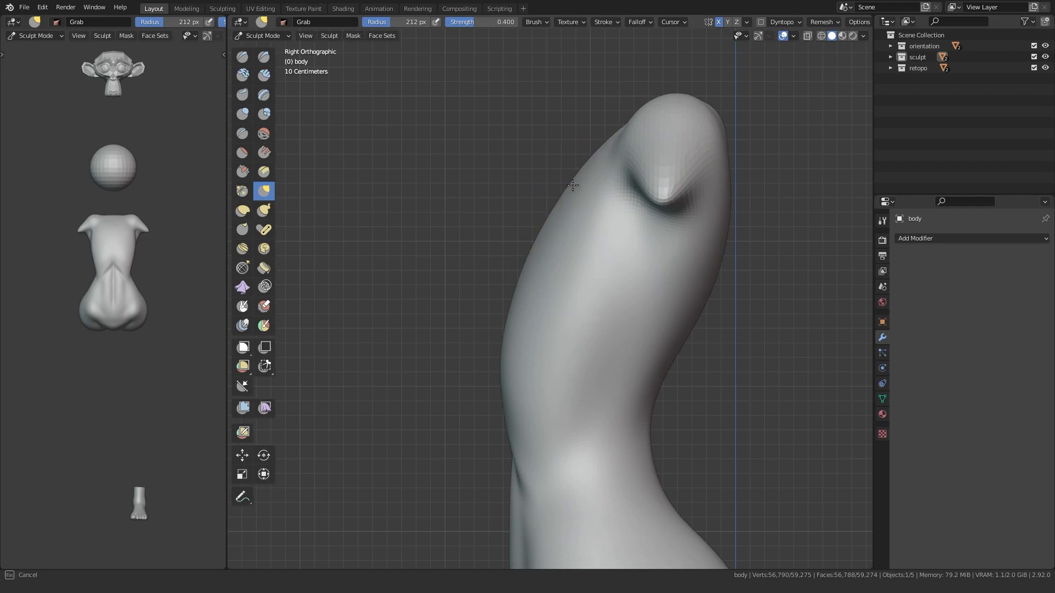
key("i")
mouse_move(552, 255)
middle_mouse_down()
mouse_move(484, 292)
mouse_move(598, 309)
mouse_move(539, 316)
mouse_move(577, 223)
middle_mouse_up()
scroll(501, 283, "down", 3)
scroll(483, 294, "up", 3)
Step: Adjust the arm stub and armpit in left side view with a 150 px Grab brush
key("g")
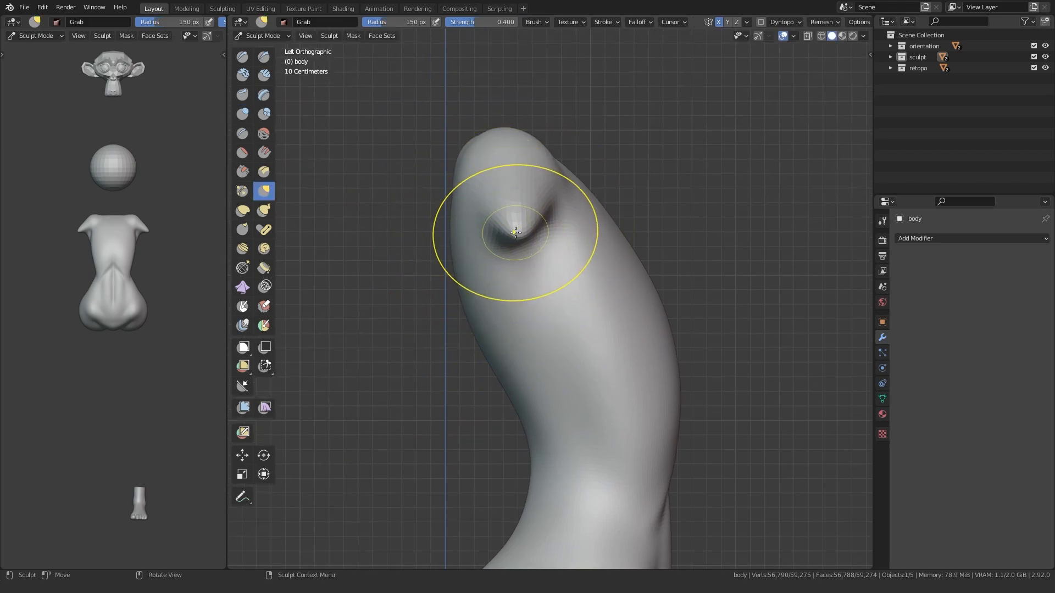
mouse_move(494, 235)
middle_mouse_down()
mouse_move(483, 294)
mouse_move(406, 310)
mouse_move(506, 299)
mouse_move(492, 341)
mouse_move(455, 348)
mouse_move(531, 292)
mouse_move(583, 298)
middle_mouse_up()
scroll(452, 323, "down", 4)
scroll(407, 311, "up", 3)
scroll(462, 297, "up", 2)
key("f")
left_click_drag(593, 285, 594, 284)
scroll(582, 300, "down", 2)
Step: Reshape the front armpit edge and the chest beside the shoulder with a Grab brush of 115 to 135 px
mouse_move(549, 327)
middle_mouse_down()
mouse_move(708, 330)
mouse_move(665, 335)
middle_mouse_up()
scroll(439, 363, "up", 4)
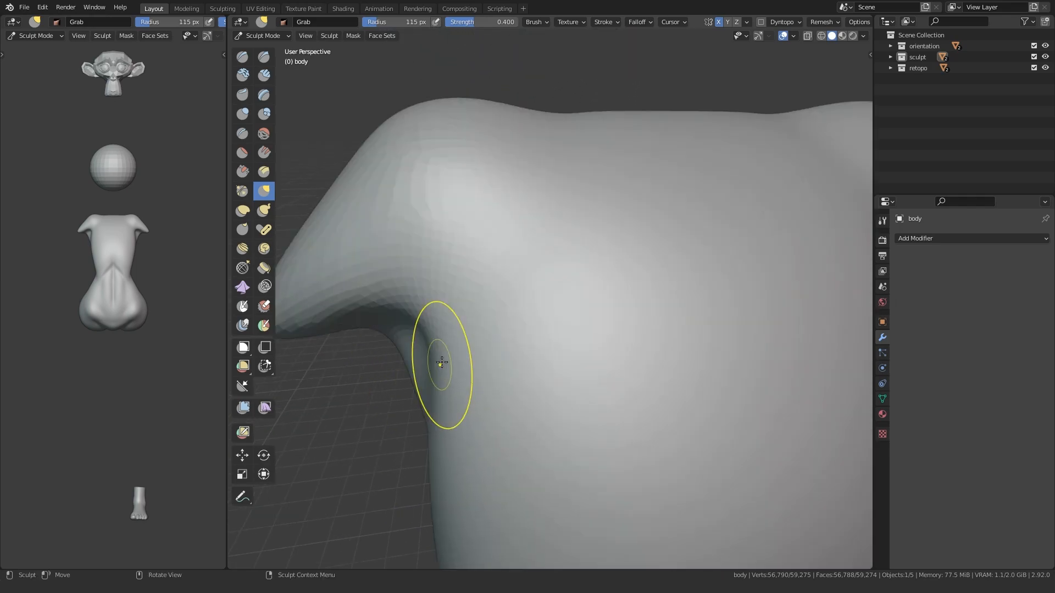
scroll(424, 325, "down", 4)
middle_click_drag(434, 332, 344, 353)
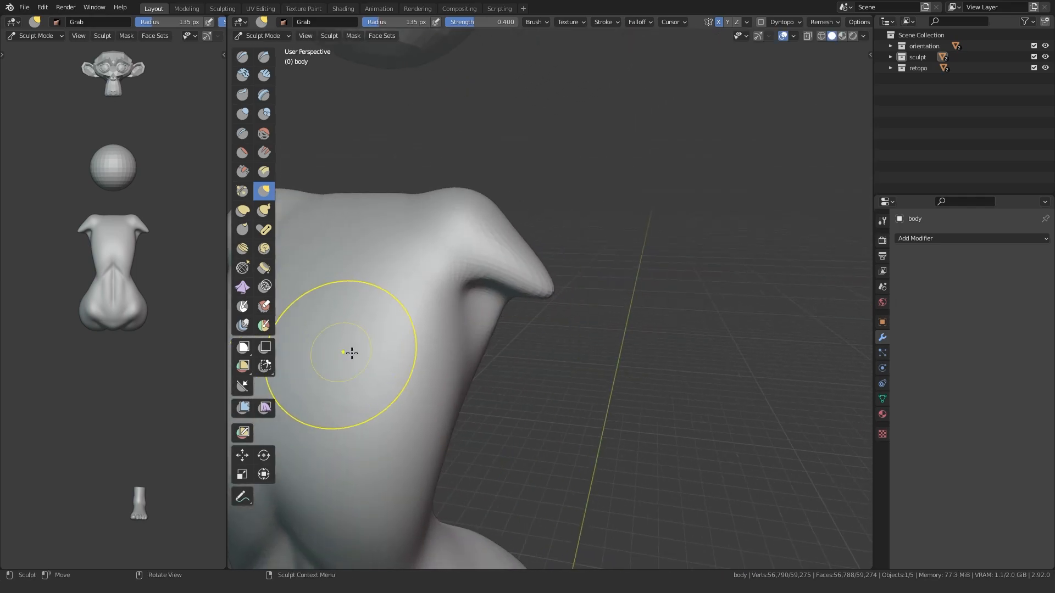
scroll(345, 351, "up", 3)
key("f")
left_click(400, 299)
left_click_drag(348, 276, 341, 247)
scroll(360, 275, "down", 3)
mouse_move(379, 305)
middle_mouse_down()
mouse_move(502, 323)
mouse_move(436, 329)
mouse_move(542, 331)
middle_mouse_up()
scroll(484, 325, "up", 3)
scroll(480, 347, "down", 3)
Step: Carve the groove between shoulder and chest down into the armpit with a Crease brush of 104 and 77 px
key("shift+c")
scroll(499, 334, "up", 4)
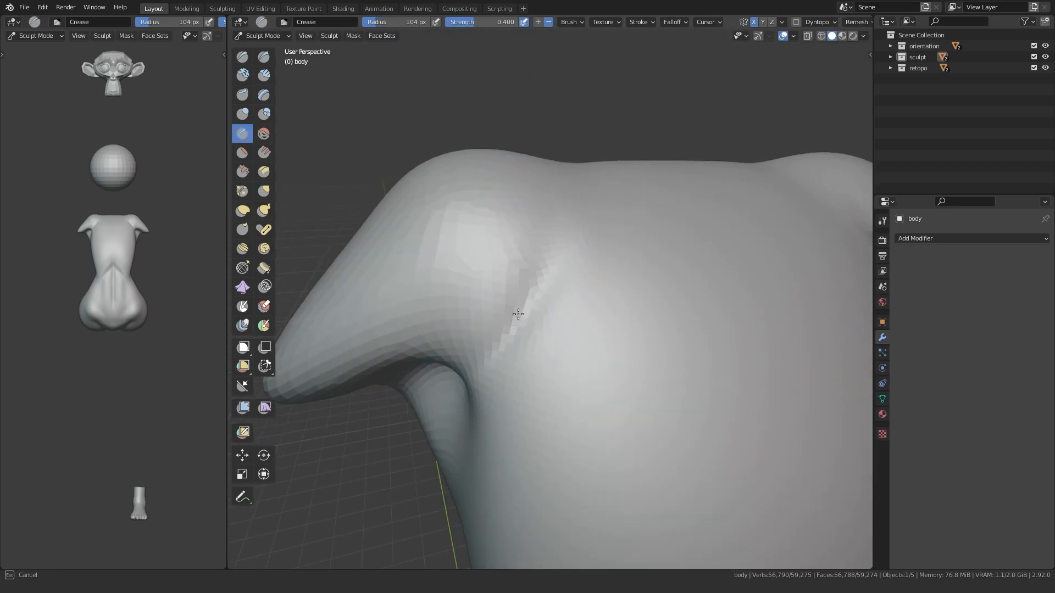
scroll(463, 381, "down", 3)
middle_click_drag(463, 381, 500, 344)
scroll(510, 337, "up", 3)
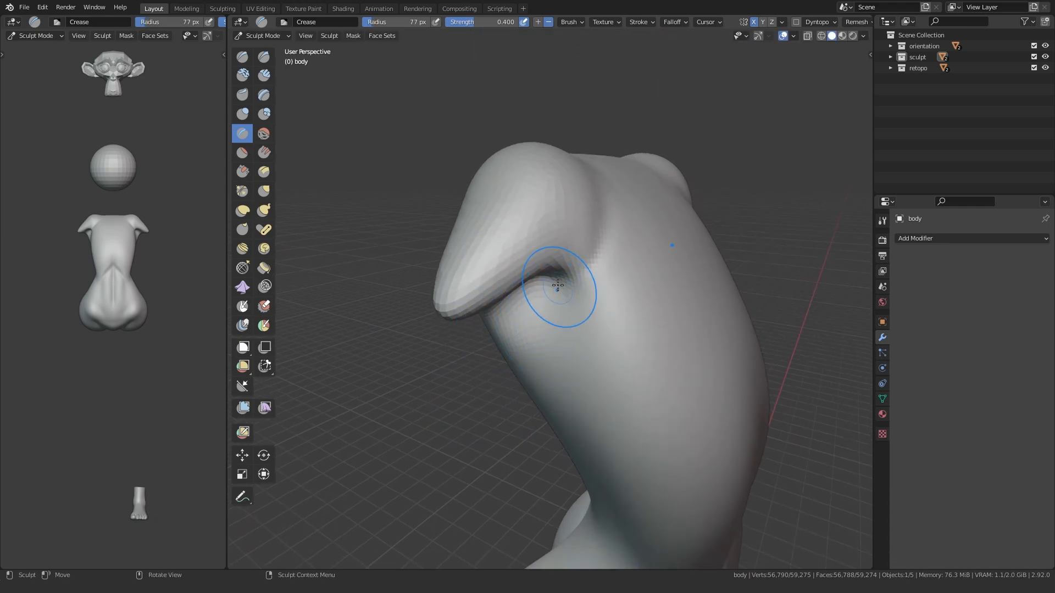
mouse_move(560, 276)
middle_mouse_down()
mouse_move(511, 334)
mouse_move(535, 337)
middle_mouse_up()
Step: Build up the chest muscles from the armpits toward the breastbone with 77 px Clay Strips
scroll(537, 405, "down", 3)
middle_click_drag(537, 405, 442, 415)
scroll(480, 423, "up", 3)
scroll(655, 321, "down", 3)
mouse_move(654, 321)
middle_mouse_down()
mouse_move(496, 426)
mouse_move(478, 404)
middle_mouse_up()
scroll(477, 405, "up", 3)
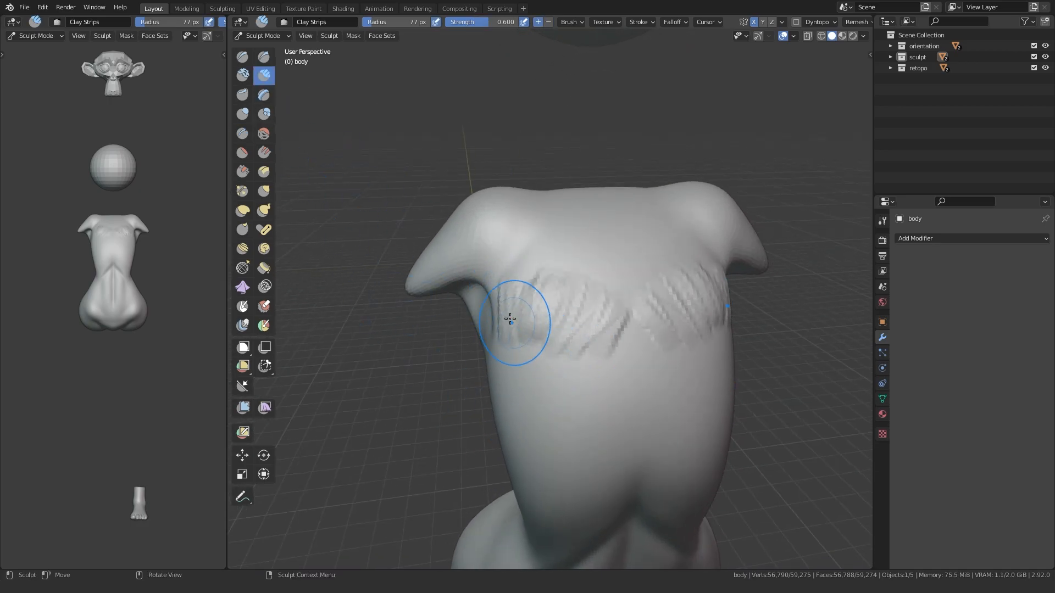
Step: Smooth the chest strokes and pull the armpit fold into shape with a 107 px Grab brush
key("g")
left_click_drag(512, 321, 514, 320)
middle_click_drag(735, 326, 478, 370)
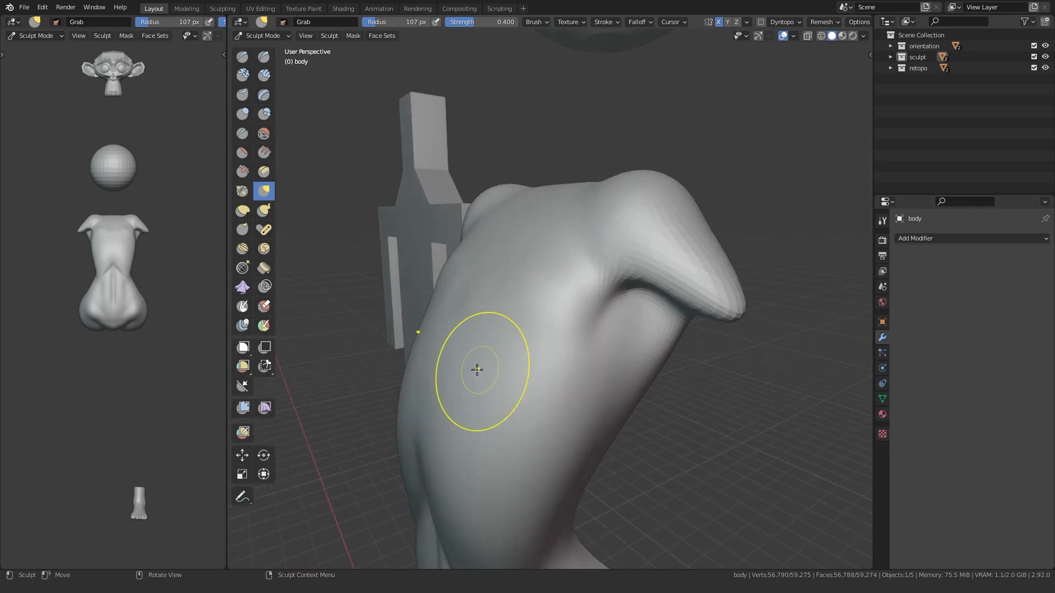
mouse_move(511, 242)
middle_mouse_down()
mouse_move(480, 379)
mouse_move(463, 369)
mouse_move(524, 341)
middle_mouse_up()
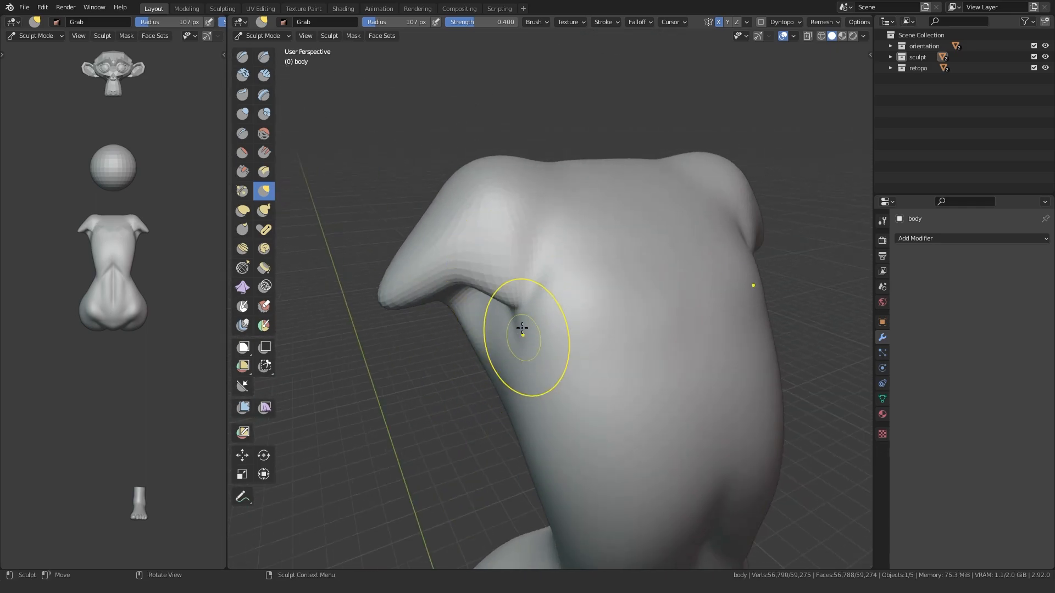
Step: Build up the muscle edge around the armpit with 107 px Clay Strips, checking it in side view
key("c")
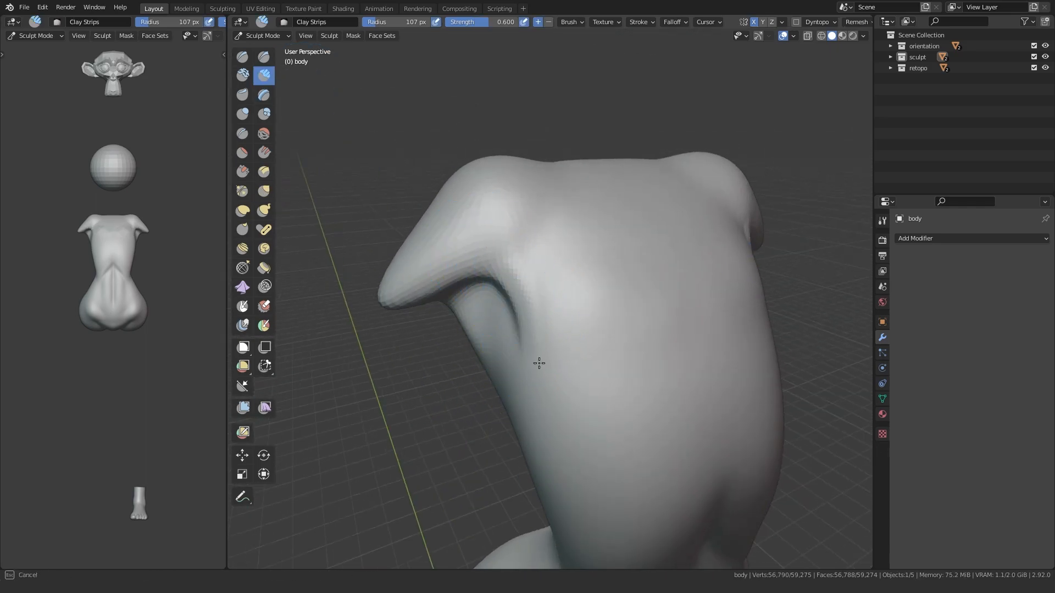
middle_click_drag(424, 383, 513, 307)
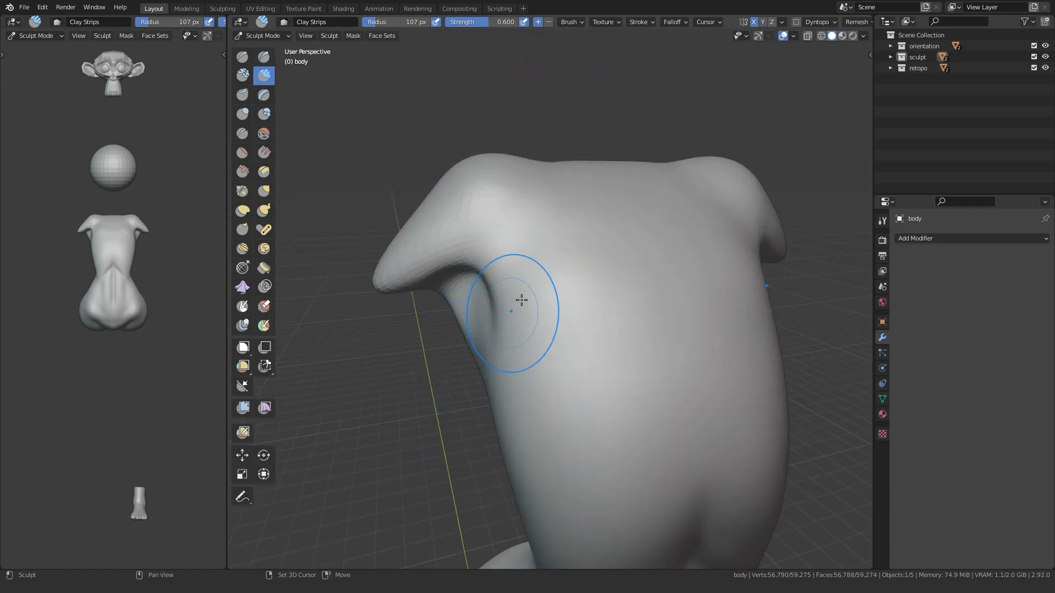
middle_click_drag(406, 363, 383, 407, "alt")
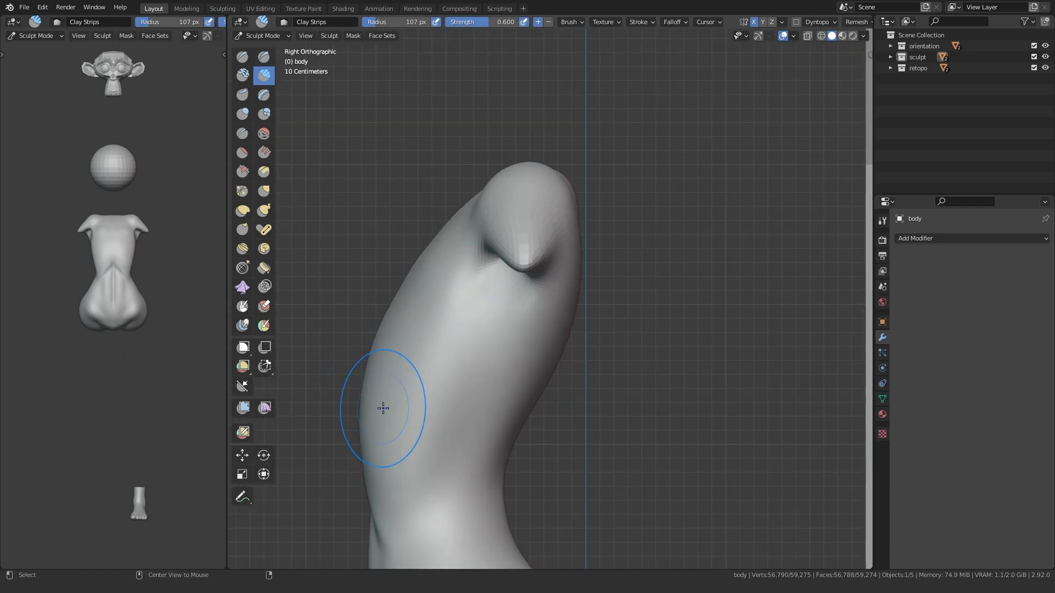
middle_click_drag(321, 352, 529, 340)
middle_click_drag(697, 426, 521, 286, "alt")
Step: Sharpen the hollow under the arm stub with a 60 px Crease brush
scroll(527, 336, "up", 4)
key("f")
left_click(496, 228)
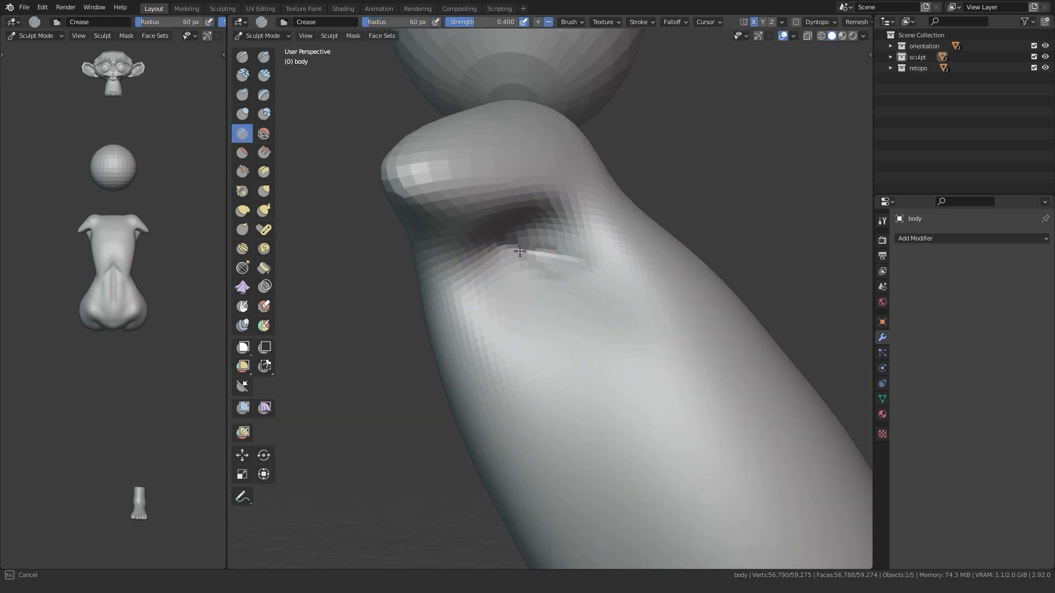
scroll(521, 259, "up", 2)
mouse_move(499, 262)
left_mouse_down()
mouse_move(530, 237)
mouse_move(549, 241)
left_mouse_up()
mouse_move(524, 293)
middle_mouse_down()
mouse_move(425, 356)
mouse_move(460, 369)
mouse_move(428, 353)
mouse_move(828, 362)
mouse_move(599, 369)
middle_mouse_up()
scroll(424, 356, "down", 5)
Step: Add a cube in Object Mode and move its geometry 1 m in X and 5 m in Z below the torso
key("ctrl+Tab")
left_click(447, 341)
scroll(462, 395, "down", 3)
middle_click_drag(463, 391, 450, 349)
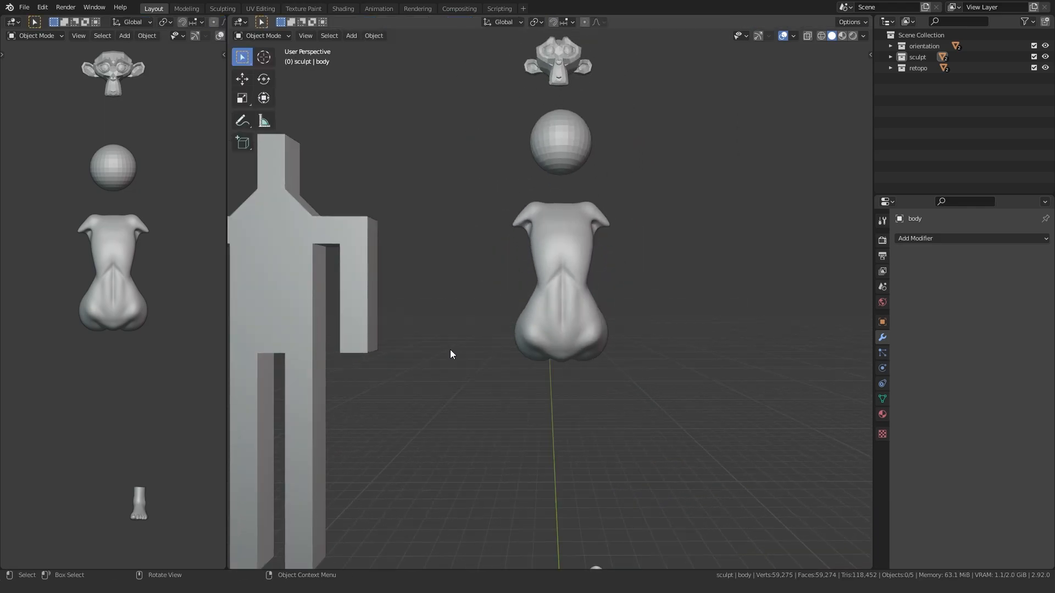
key("shift+a")
left_click(493, 361)
key("Tab")
key("KP_1")
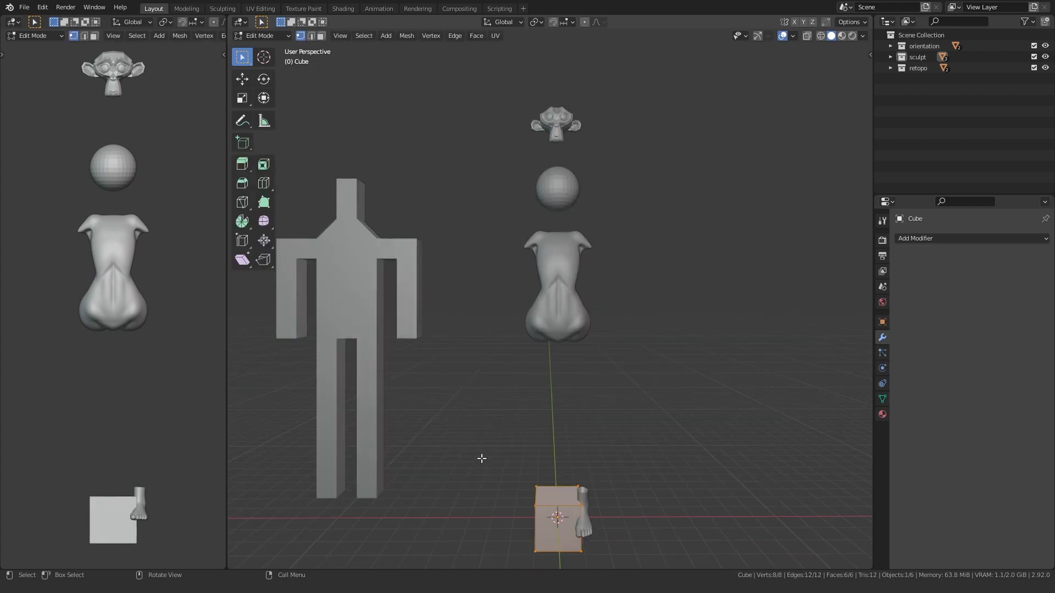
scroll(467, 473, "up", 3)
key("g")
left_click(475, 284)
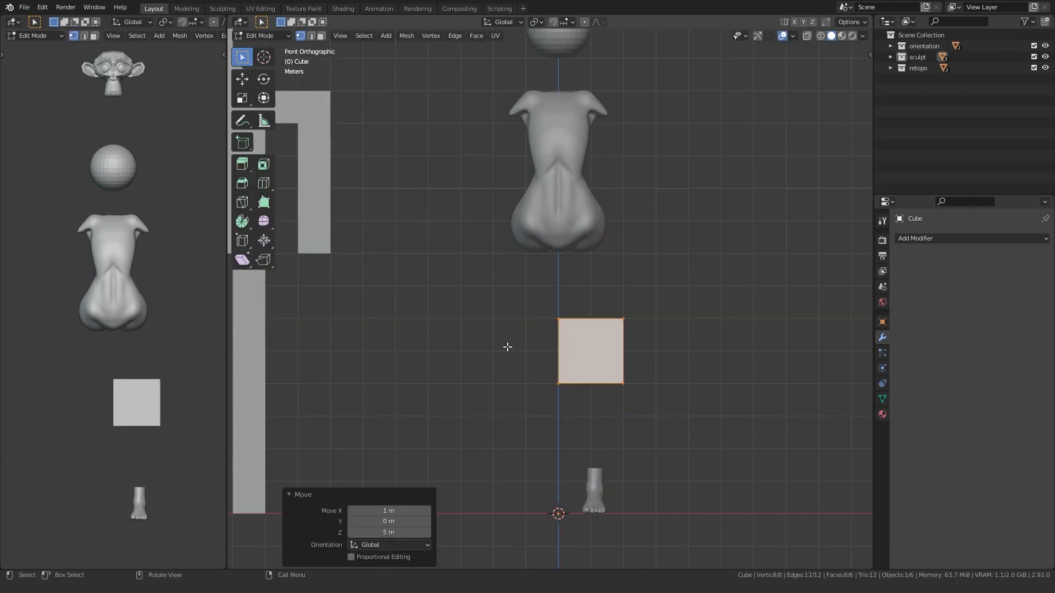
Step: Stretch the cube along Z by a factor of 4 to span from the hips to the foot
key("s")
key("z")
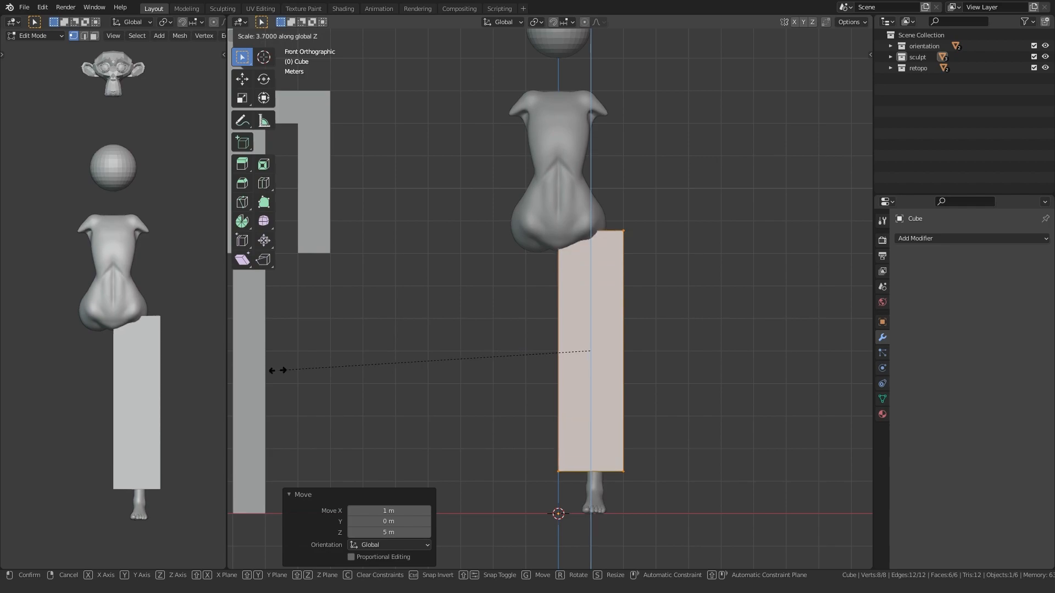
left_click(257, 372)
middle_click_drag(456, 330, 446, 346, "shift")
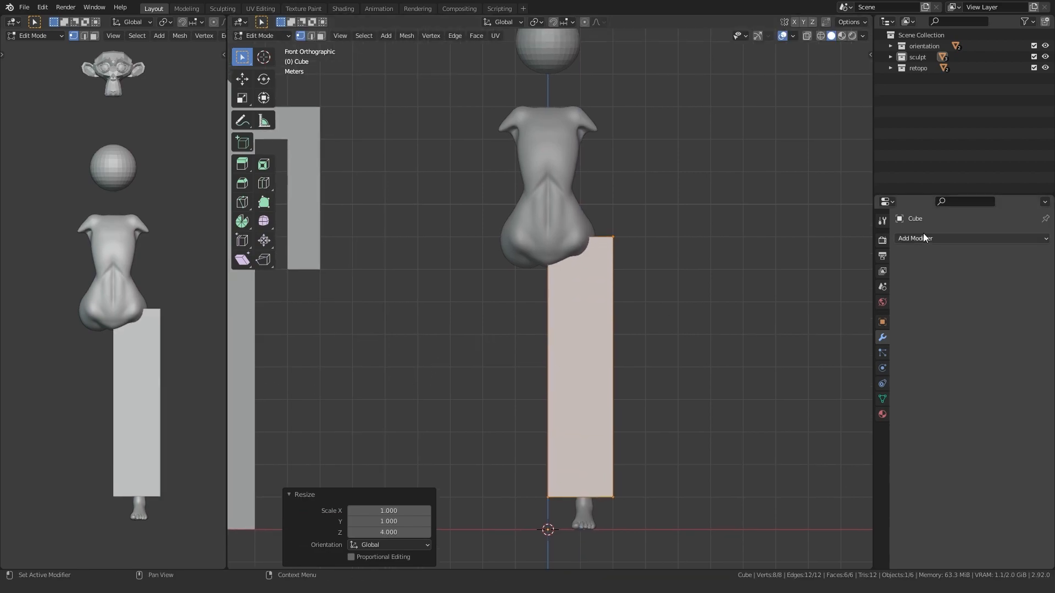
Step: Add an X-axis Mirror modifier with Merge off and a Subdivision modifier at viewport level 1 to the leg block
left_click(923, 238)
left_click(825, 370)
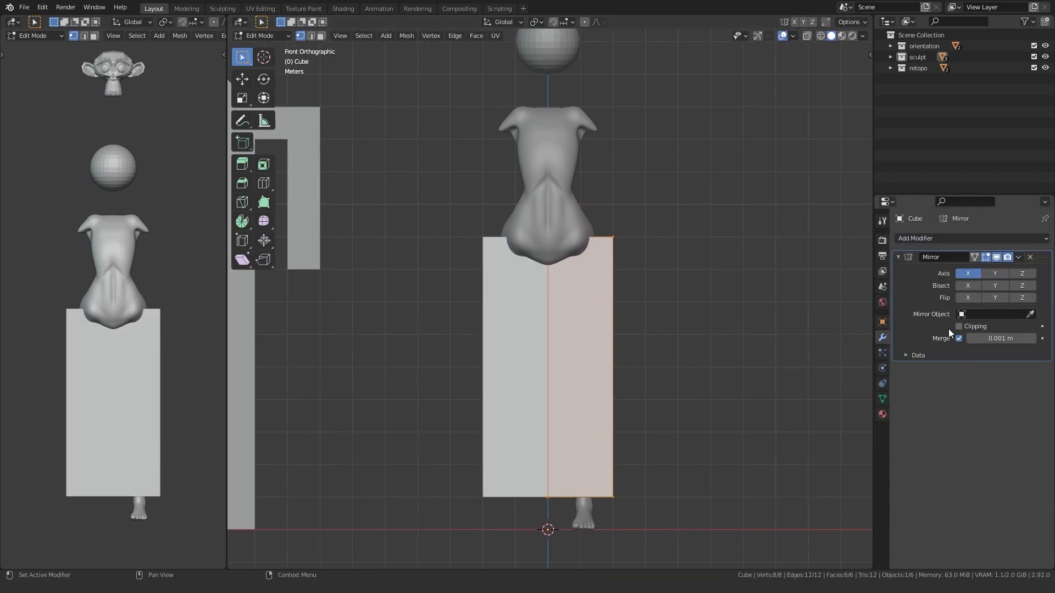
left_click(926, 239)
left_click(836, 438)
Step: Delete the top and bottom end faces of the leg block
middle_click_drag(678, 455, 450, 398)
left_click(549, 489, "shift")
key("x")
left_click(516, 464)
key("1")
middle_click_drag(560, 384, 457, 385, "alt")
Step: Move the whole leg block -1 m along Y in side view with X-ray on
key("alt+z")
key("a")
key("3")
key("g")
key("y")
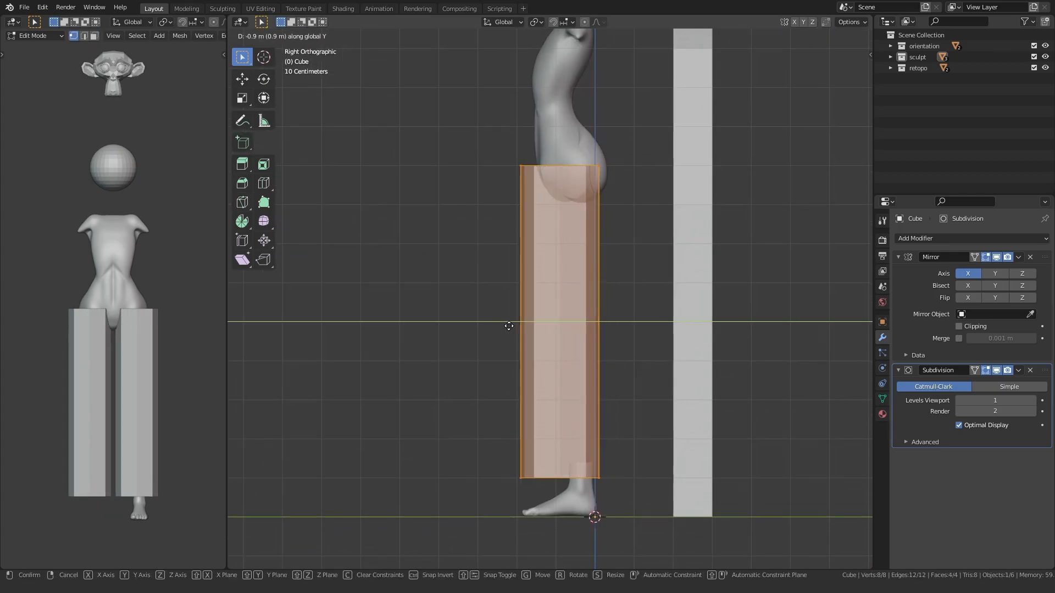
left_click(505, 325)
Step: Move the leg block's lower end onto the top of the ankle and scale it down to the ankle's thickness
scroll(488, 412, "up", 3)
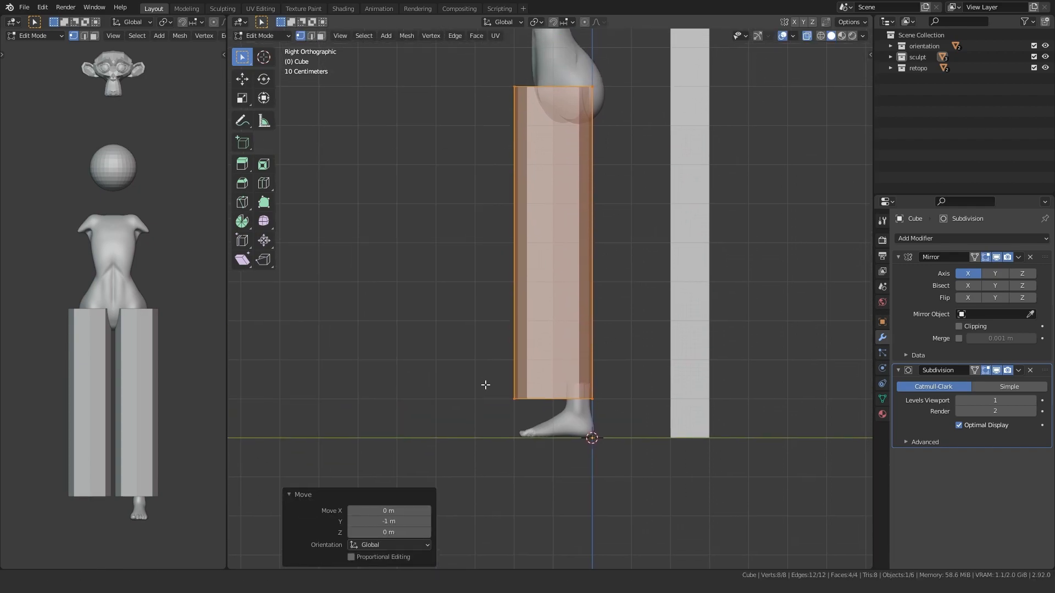
scroll(474, 431, "up", 1)
left_click_drag(455, 461, 629, 401)
middle_click_drag(470, 470, 445, 374, "shift")
scroll(379, 412, "up", 6)
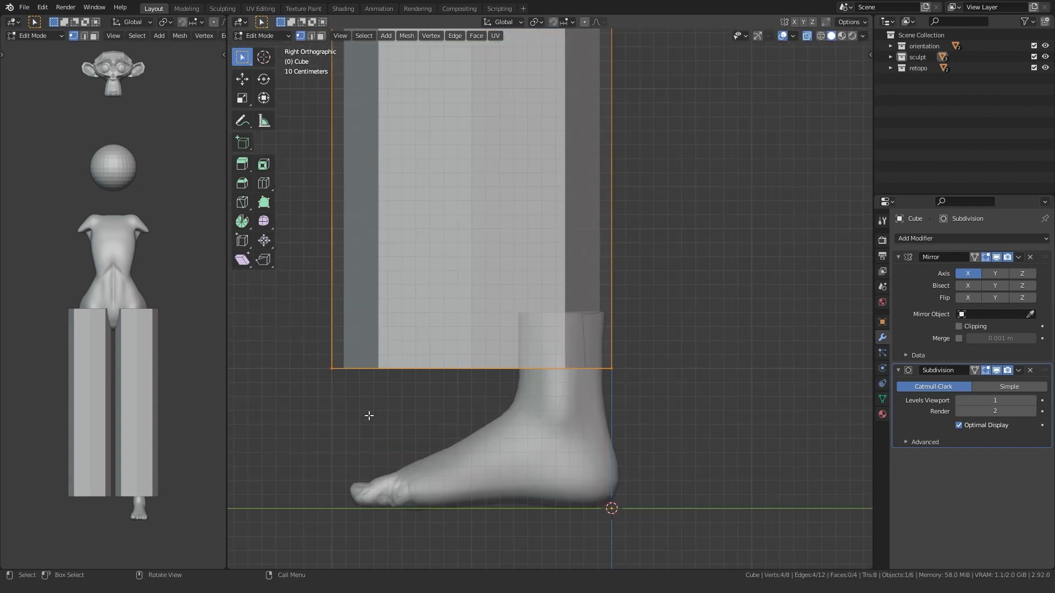
key("g")
left_click(370, 377)
key("s")
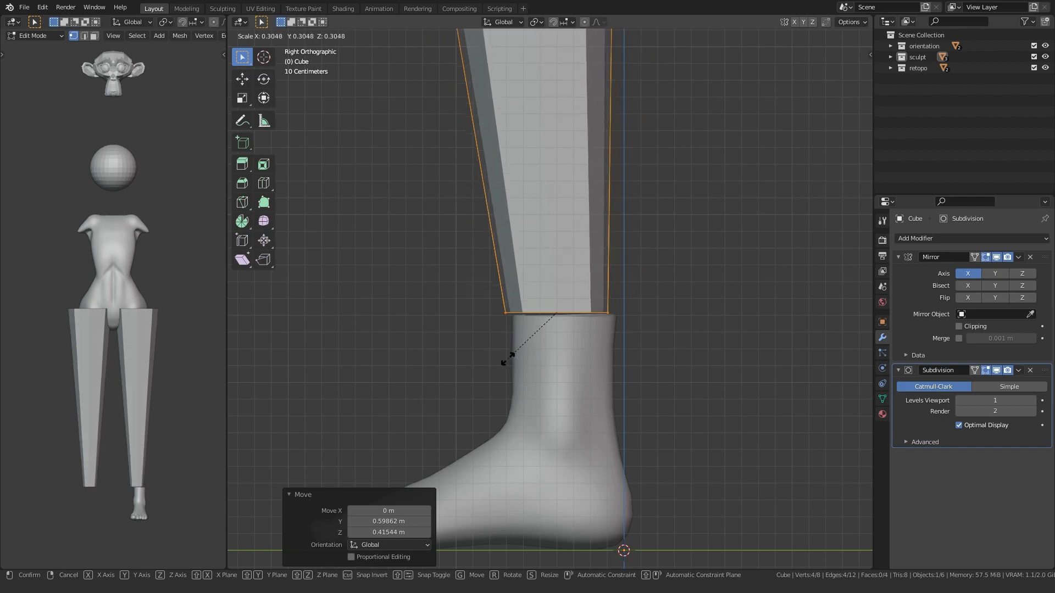
left_click(467, 364)
Step: Move the foot mesh -0.1 m along X in front view and turn X-ray off
key("KP_1")
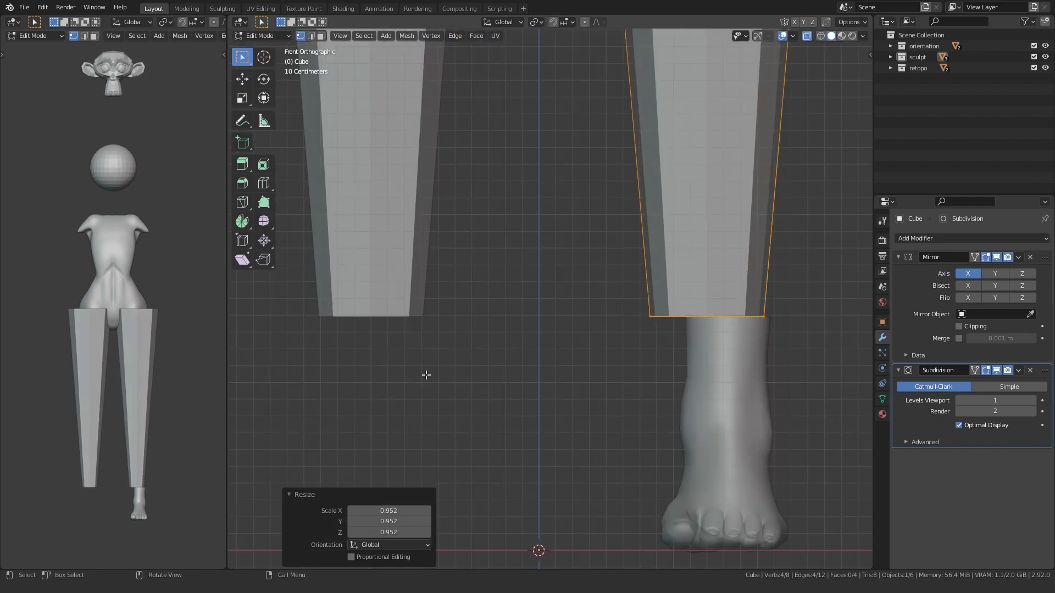
middle_click_drag(510, 343, 487, 275, "shift")
scroll(504, 314, "up", 3)
key("Tab")
left_click(585, 319)
scroll(536, 319, "up", 2)
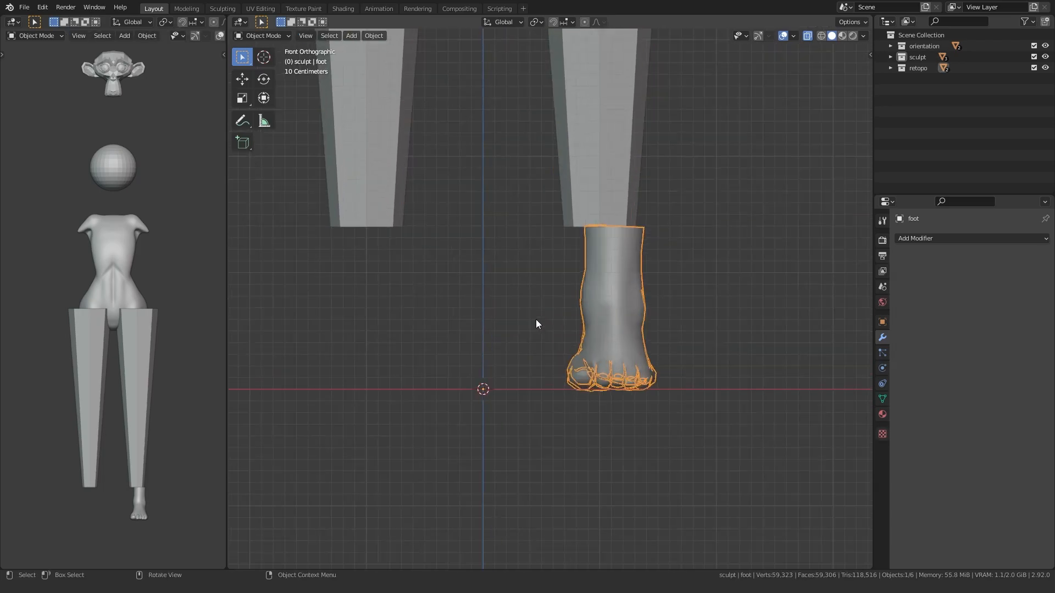
key("Tab")
middle_click_drag(515, 327, 469, 329, "shift")
scroll(469, 331, "up", 2)
type("gx")
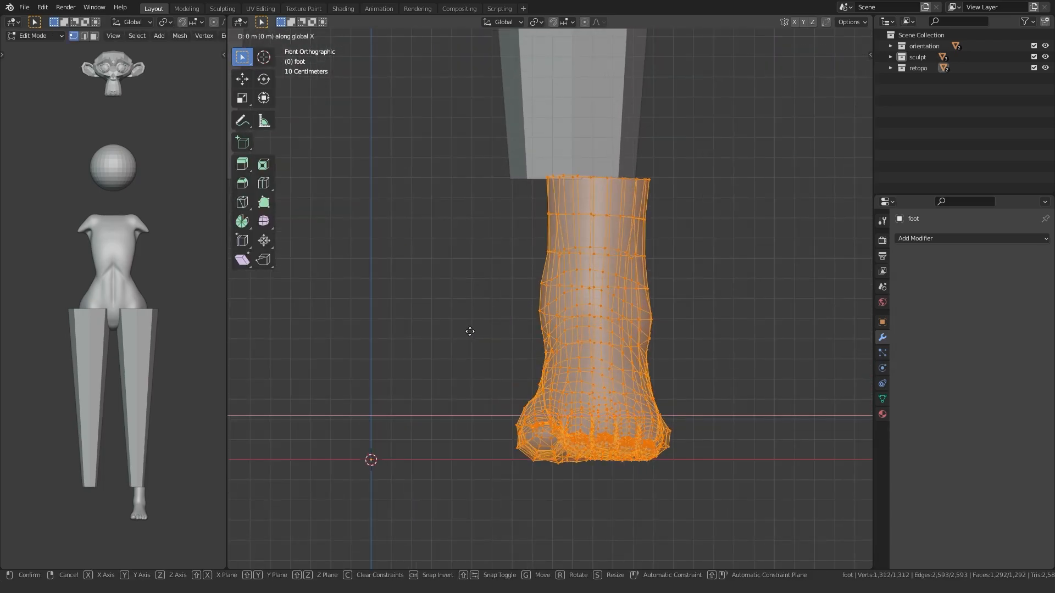
type("-0.1")
key("Return")
key("alt+z")
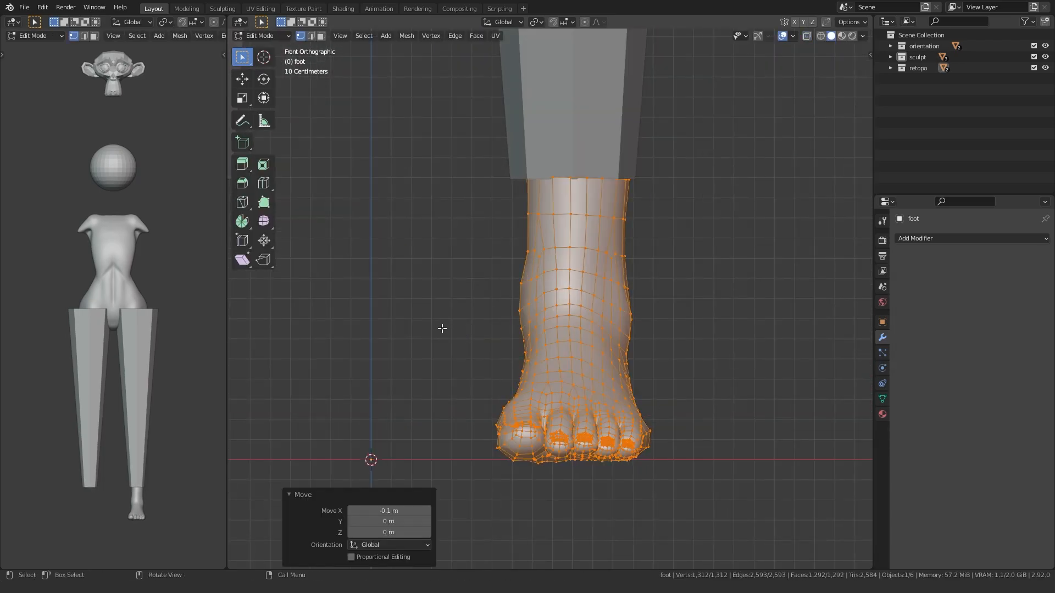
Step: Shift the foot mesh another -0.05 m along X, return to Object Mode and deselect it
scroll(459, 362, "down", 2)
middle_click_drag(459, 363, 440, 282, "shift")
scroll(440, 280, "up", 6)
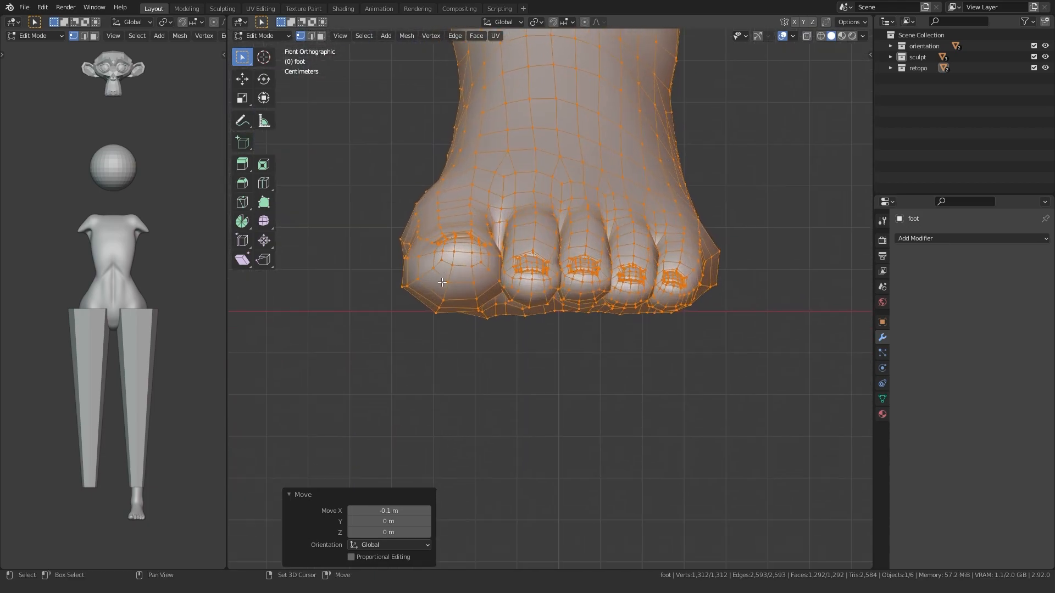
key("g")
key("x")
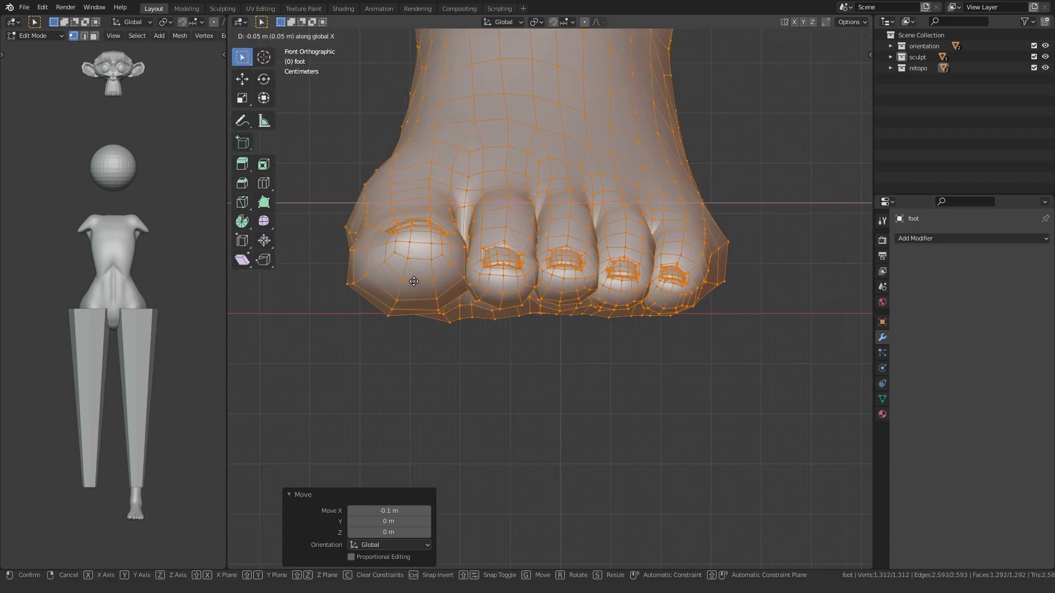
left_click(413, 281)
scroll(419, 282, "down", 7)
middle_click_drag(422, 283, 436, 388, "shift")
key("Tab")
left_click(455, 283)
scroll(456, 282, "up", 2)
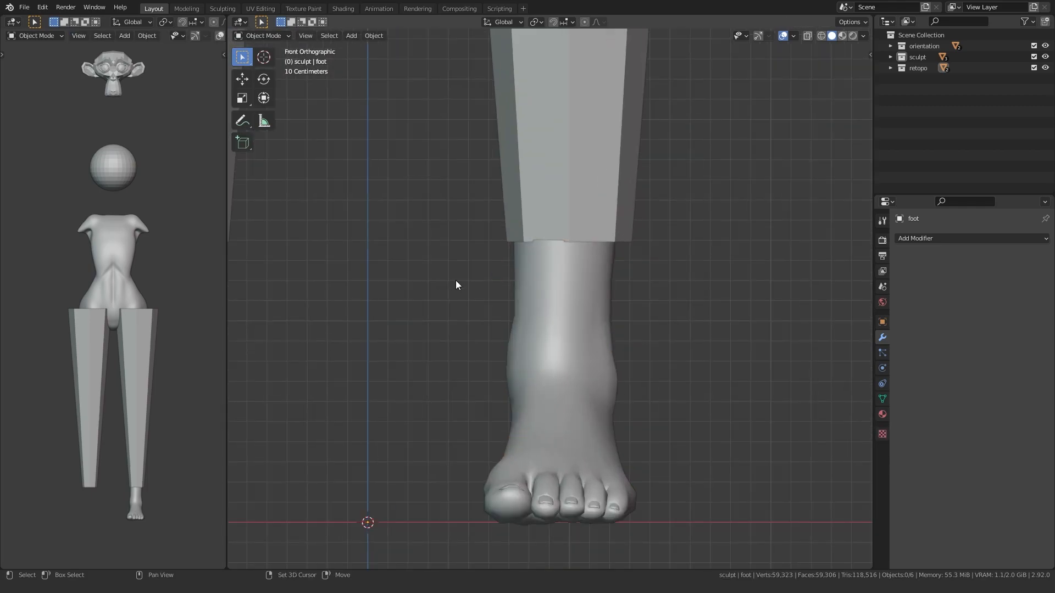
Step: Scale the leg block's lower end down along X to the ankle's width and centre it over the ankle
middle_click_drag(456, 285, 451, 344, "shift")
left_click(476, 292)
key("Tab")
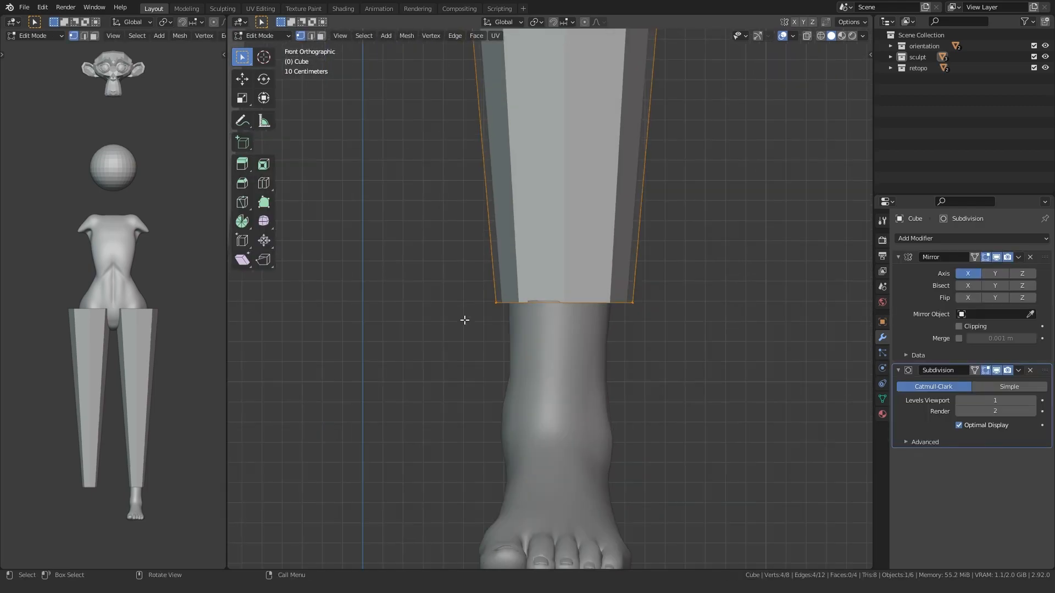
scroll(464, 319, "up", 2)
key("s")
key("x")
left_click(442, 347)
key("s")
key("x")
left_click(443, 347)
key("g")
key("x")
left_click(437, 324)
scroll(438, 302, "down", 5)
left_click(440, 283)
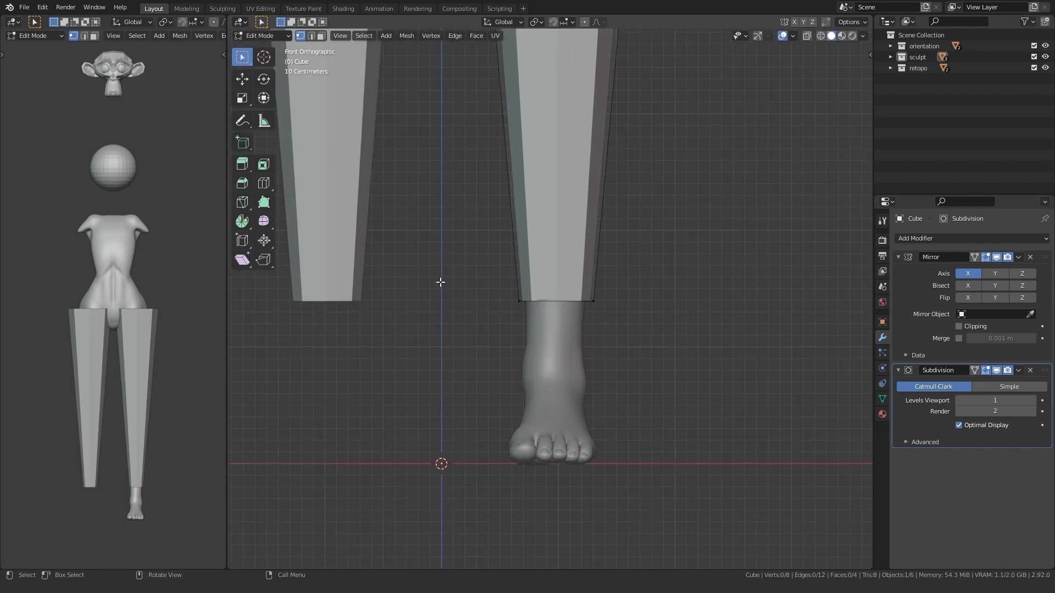
Step: With X-ray on, extrude the leg's top edge loop upward into a narrower loop tilted to follow the hip
scroll(441, 282, "down", 3)
middle_click_drag(478, 106, 494, 488, "shift")
scroll(495, 483, "down", 3)
middle_click_drag(504, 344, 490, 399, "shift")
scroll(501, 297, "up", 4)
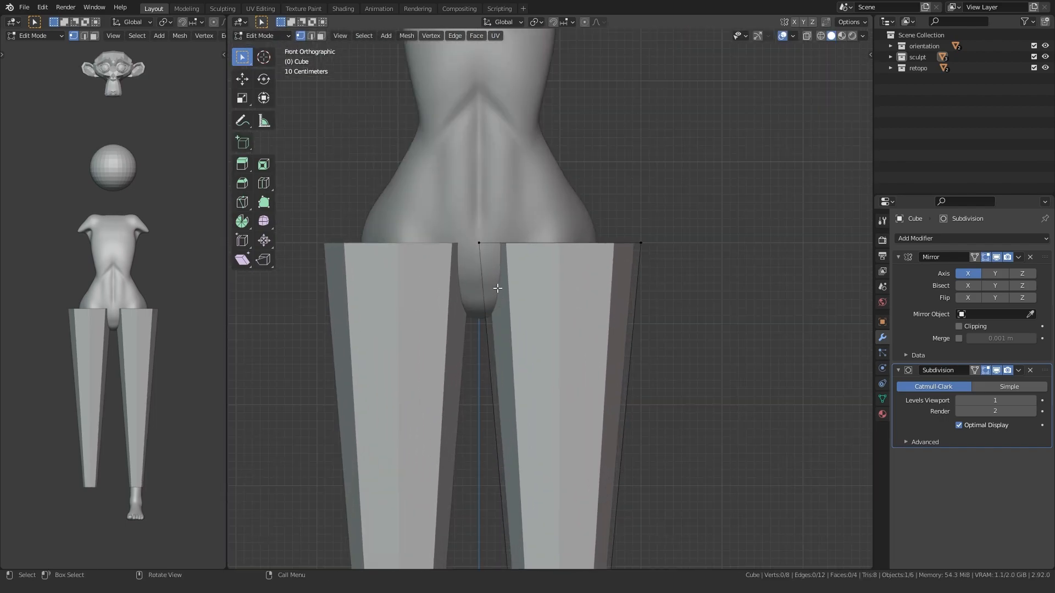
key("alt+z")
left_click(497, 244, "alt")
scroll(495, 297, "up", 2)
key("e")
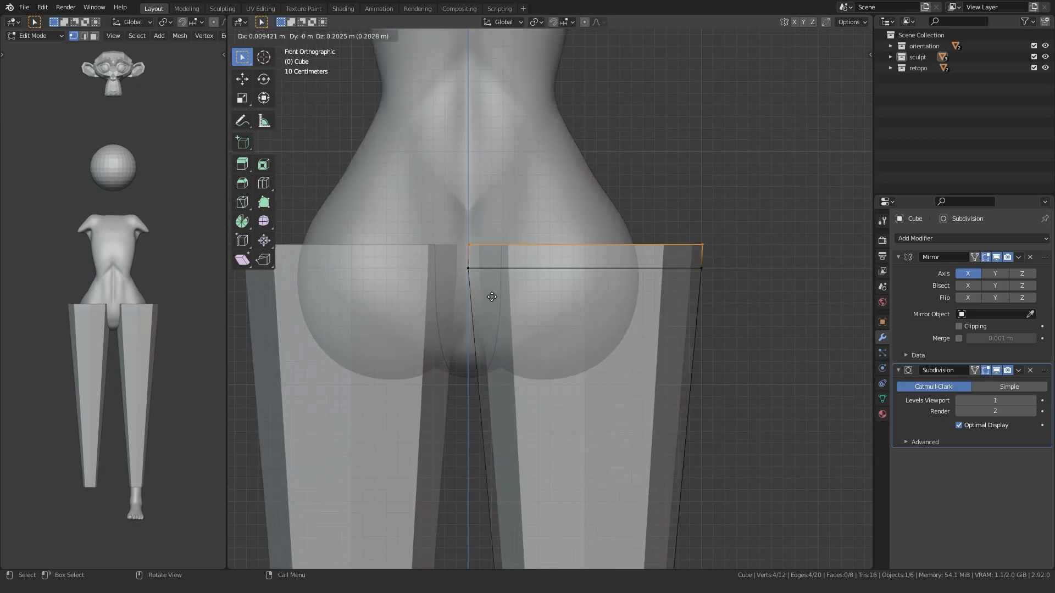
left_click(495, 299)
key("g")
left_click(510, 336)
key("g")
left_click(455, 328)
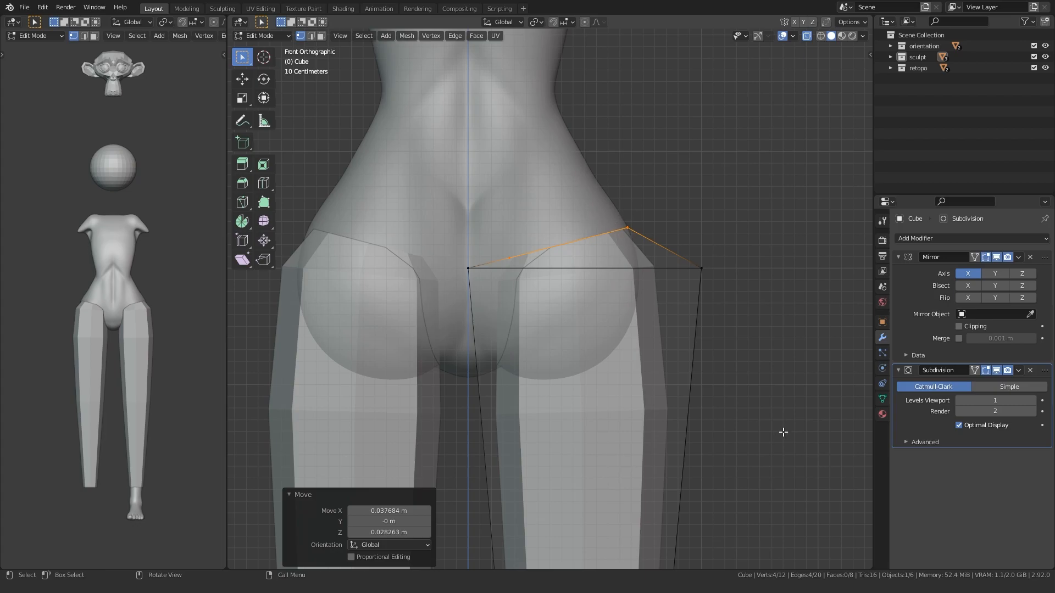
Step: Extrude the top loop further up inside the hip in successive tapering sections, scaling the last one to about 0.8
key("e")
left_click(494, 229)
key("g")
left_click(481, 247)
key("e")
left_click(440, 247)
key("r")
left_click(442, 252)
key("g")
key("s")
left_click(438, 257)
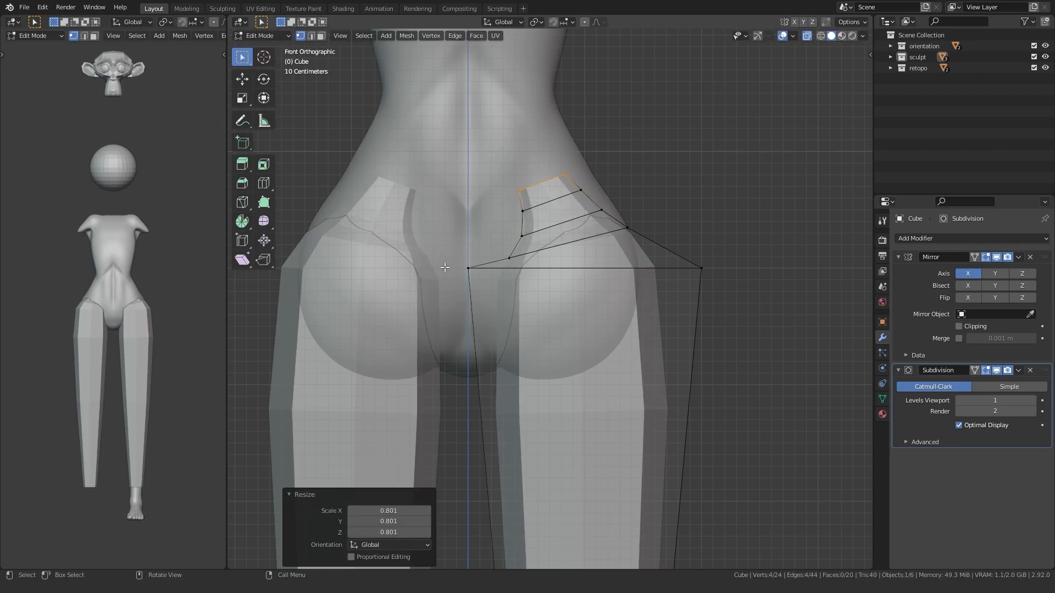
Step: In side view, add a centred edge loop halfway down the leg and a second loop just below it for the knee
scroll(472, 313, "down", 3)
key("KP_3")
scroll(396, 357, "down", 2)
middle_click_drag(433, 431, 466, 273, "shift")
scroll(466, 272, "up", 1)
key("ctrl+r")
left_click(556, 271)
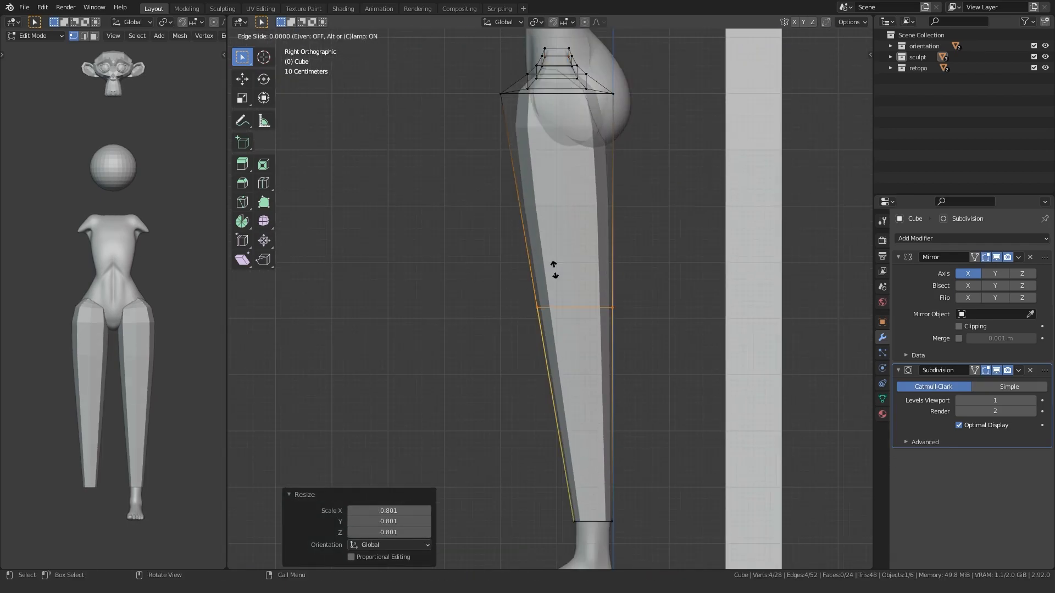
right_click(555, 270)
middle_click_drag(545, 362, 540, 327, "shift")
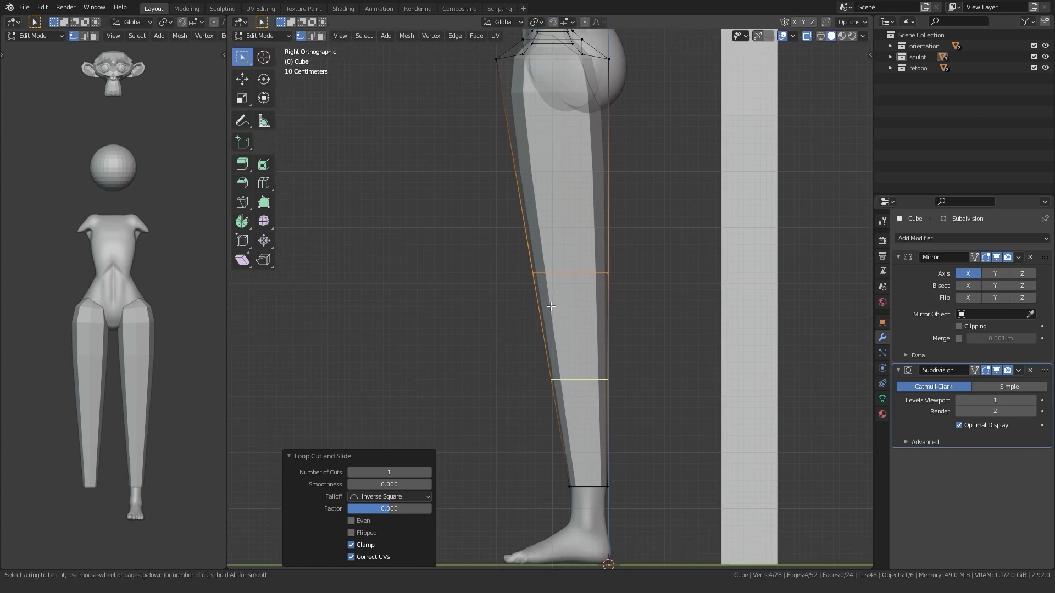
left_click(551, 306)
left_click(549, 222)
Step: Pull the lower knee loop's back vertices out into a calf bulge and move the upper loop's back vertices about -0.107 m along Y
key("g")
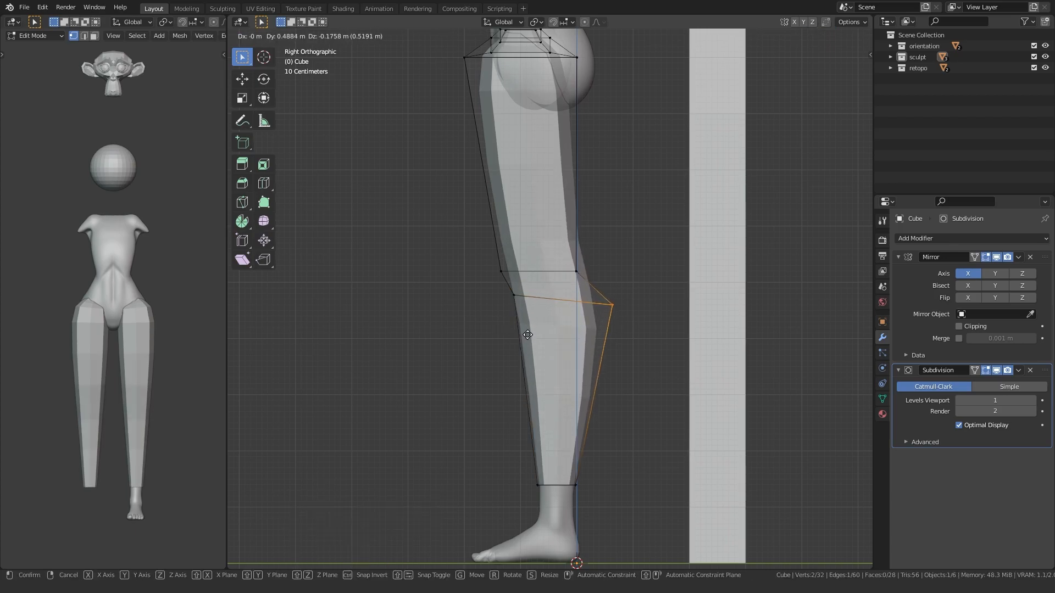
left_click(527, 334)
left_click(576, 271)
key("g")
key("y")
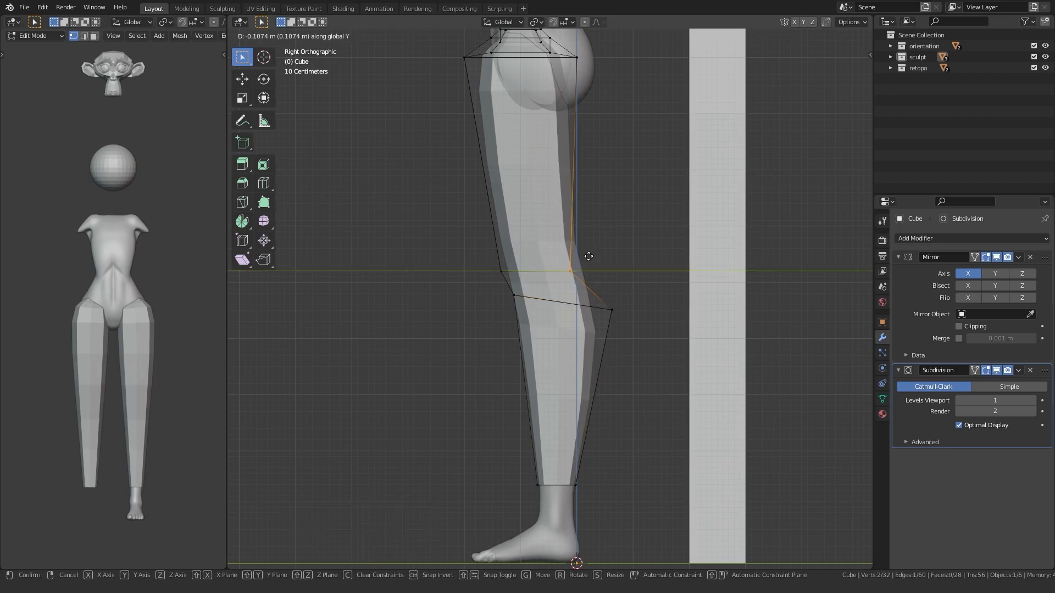
left_click(588, 256)
key("ctrl+r")
left_click(594, 282)
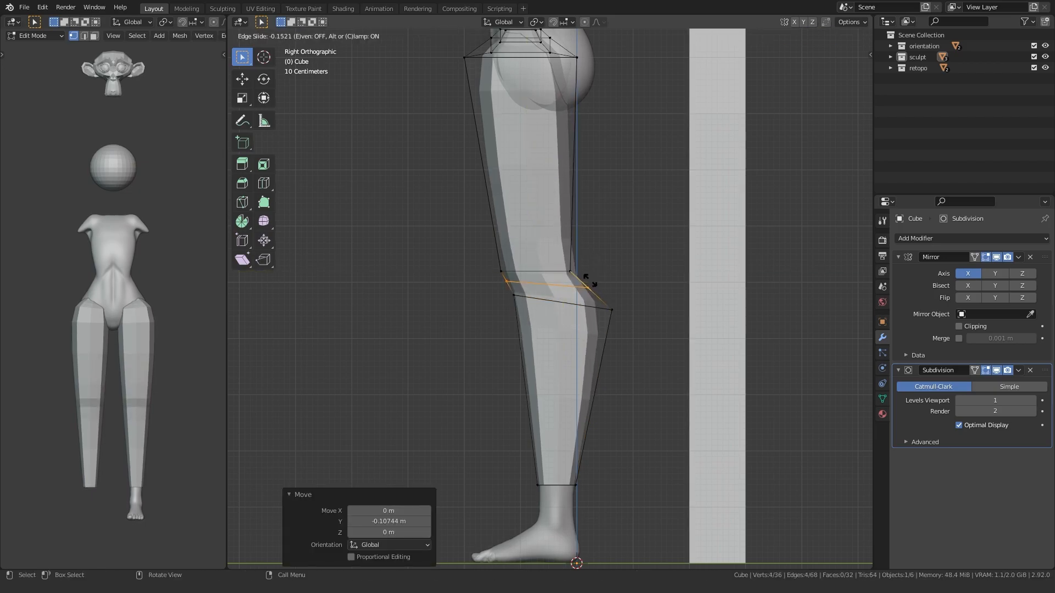
left_click(590, 281)
key("ctrl+z")
Step: Reposition the back vertices of the calf bulge slightly lower and closer to the leg
middle_click_drag(463, 276, 443, 253, "shift")
key("g")
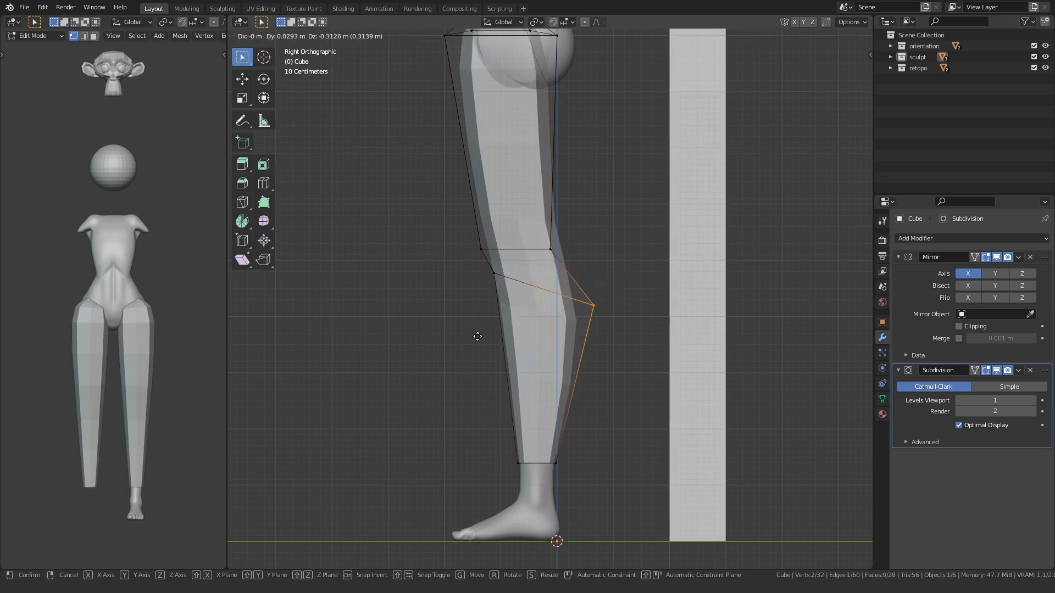
left_click(475, 333)
middle_click_drag(464, 329, 464, 337, "shift")
key("g")
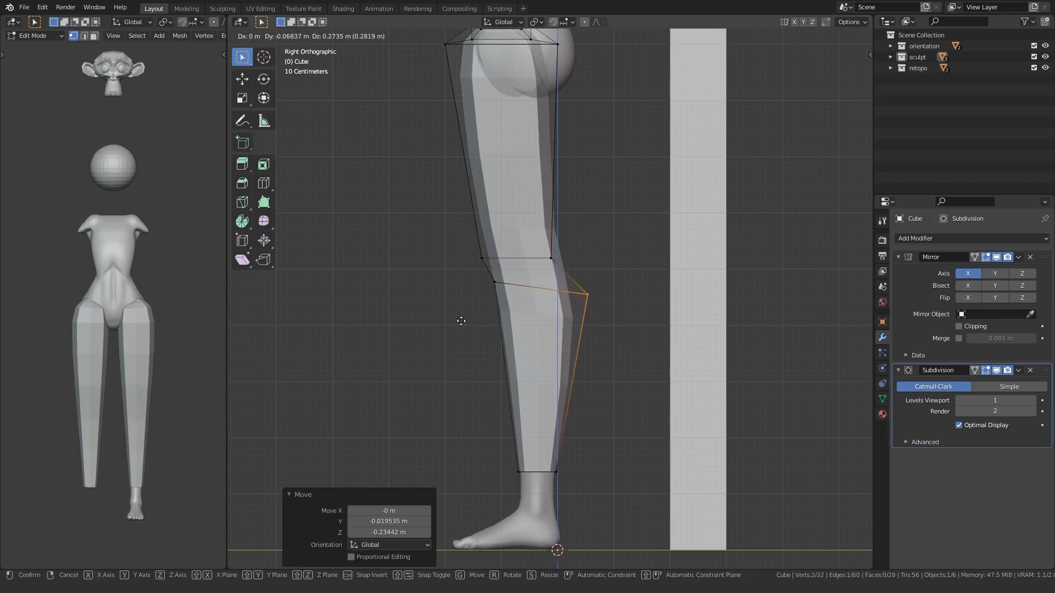
left_click(460, 319)
Step: Add an edge loop to the thigh just above the knee at a slide factor of about 0.8
middle_click_drag(458, 300, 476, 360, "shift")
key("ctrl+r")
left_click(499, 237)
left_click(500, 324)
scroll(473, 315, "up", 2)
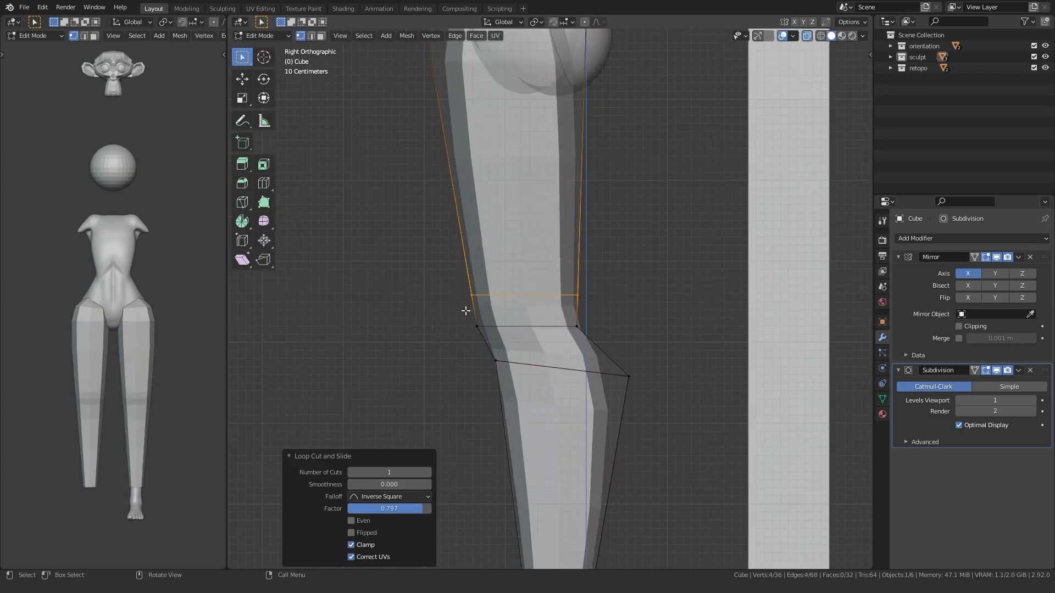
Step: Shape the kneecap by moving the new loop's front vertices up and inward and nudging the knee's front vertices forward
left_click_drag(484, 309, 427, 289)
key("g")
left_click(440, 311)
key("g")
left_click(545, 306)
left_click_drag(557, 308, 599, 273)
key("g")
left_click(598, 273)
Step: Add a centred edge loop midway along the thigh and pull its front vertices forward
middle_click_drag(599, 273, 618, 390, "shift")
key("ctrl+r")
left_click(482, 271)
left_click(482, 271)
left_click_drag(421, 310, 500, 239)
key("g")
left_click(399, 277)
Step: Move the mid-thigh loop's back vertices backward and up to round out the back of the thigh
left_click_drag(560, 311, 610, 272)
key("g")
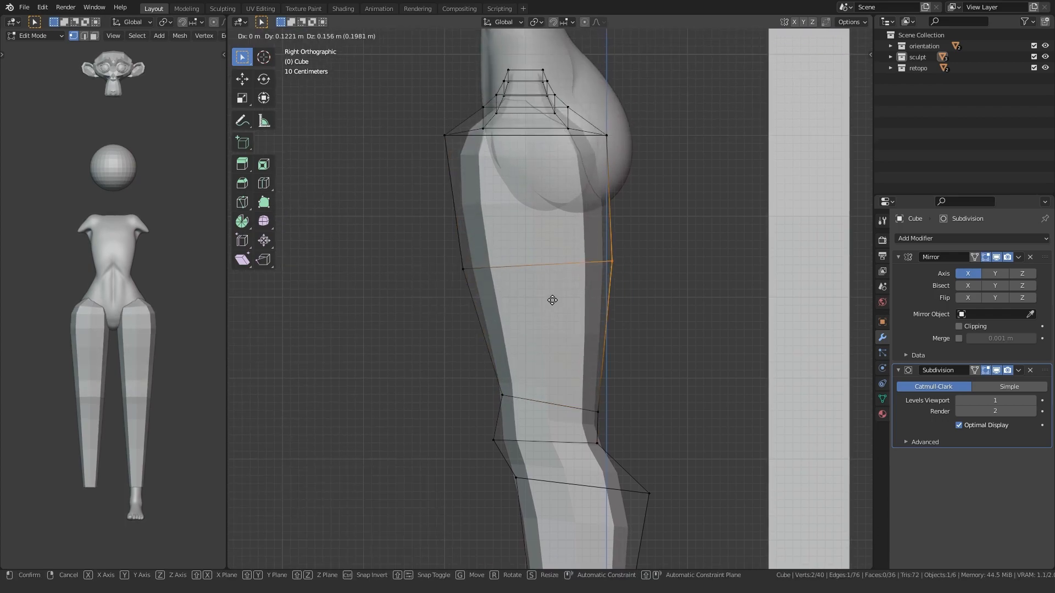
left_click(552, 299)
key("g")
left_click(539, 303)
Step: In front view with X-ray on, move the mid-thigh loop's outer vertices about 0.27 m outward along X
middle_click_drag(475, 286, 514, 413, "shift")
scroll(385, 362, "up", 1)
key("KP_1")
scroll(456, 354, "down", 2)
middle_click_drag(540, 357, 522, 270, "shift")
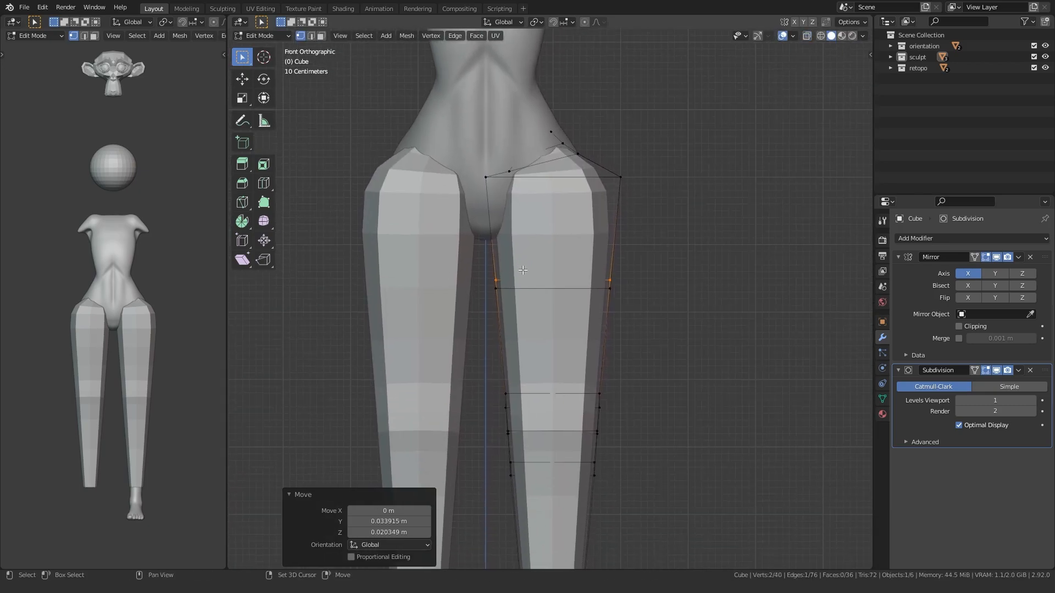
key("alt+z")
key("g")
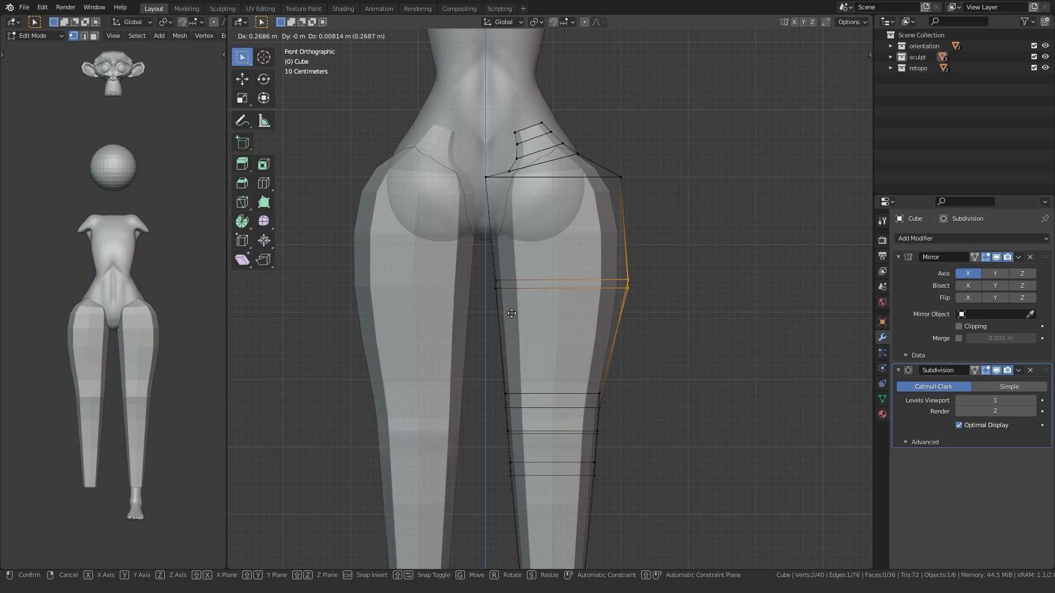
left_click(512, 313)
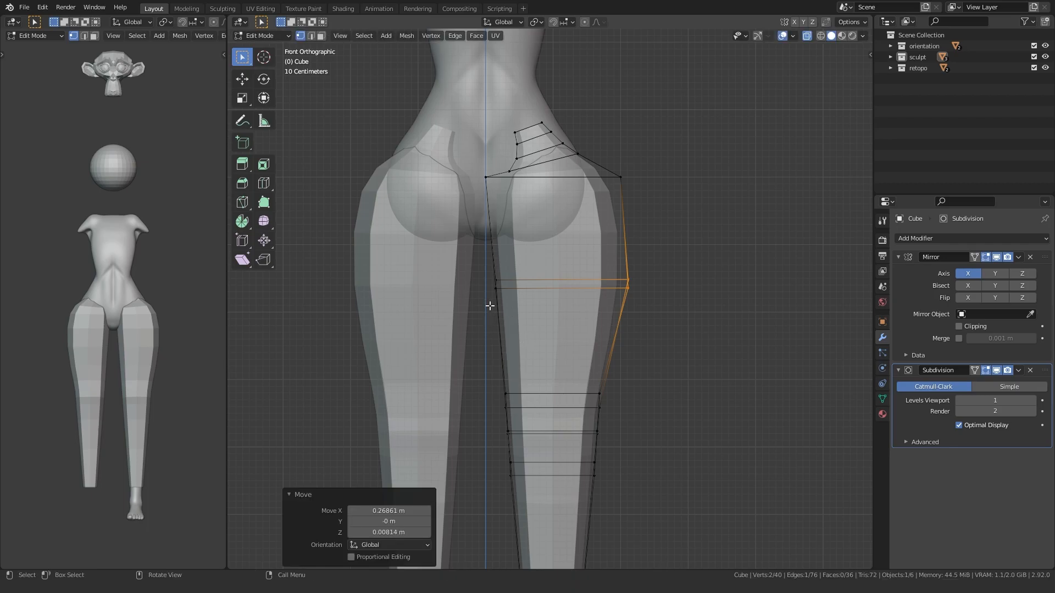
Step: Move the calf loop's outer vertices about 0.26 m outward and 0.19 m down in front view
scroll(489, 341, "down", 1)
middle_click_drag(509, 443, 480, 279, "shift")
scroll(485, 300, "up", 2)
middle_click_drag(545, 289, 598, 280, "alt")
left_click(552, 264)
left_click_drag(554, 277, 614, 245)
middle_click_drag(511, 278, 463, 286, "alt")
key("g")
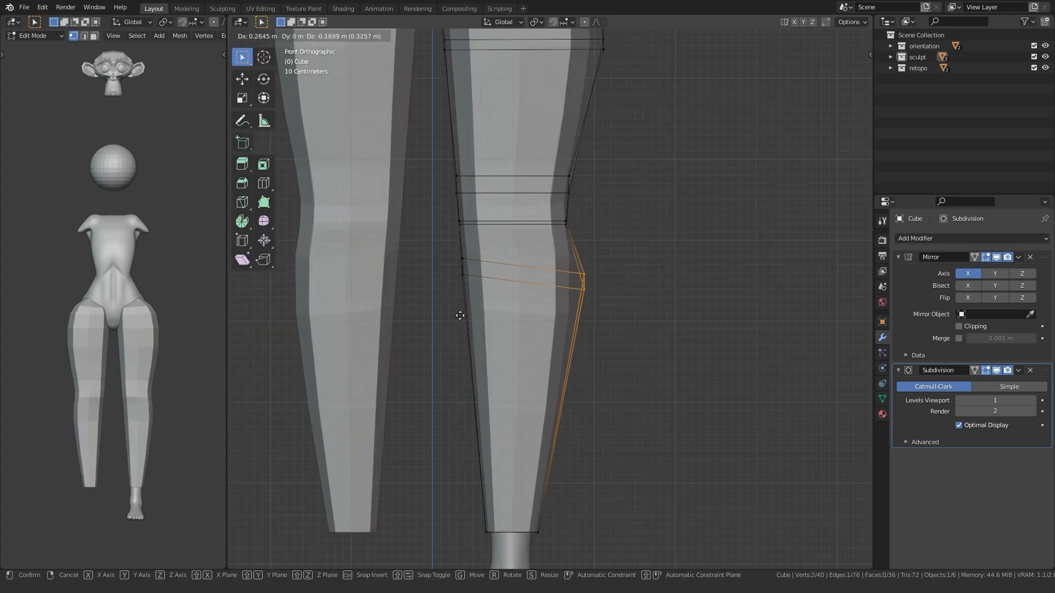
left_click(461, 317)
Step: Return to Object Mode and add a Mirror modifier on the X axis to the foot mesh
scroll(450, 319, "down", 2)
middle_click_drag(432, 329, 489, 220, "shift")
key("Tab")
scroll(445, 362, "down", 1)
left_click(607, 444)
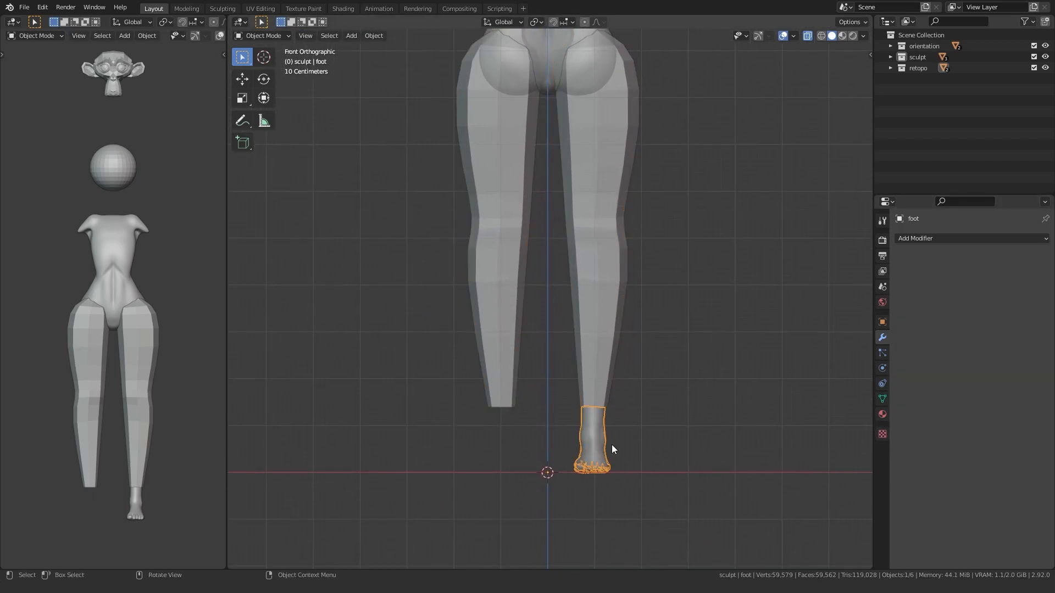
left_click(911, 238)
left_click(825, 366)
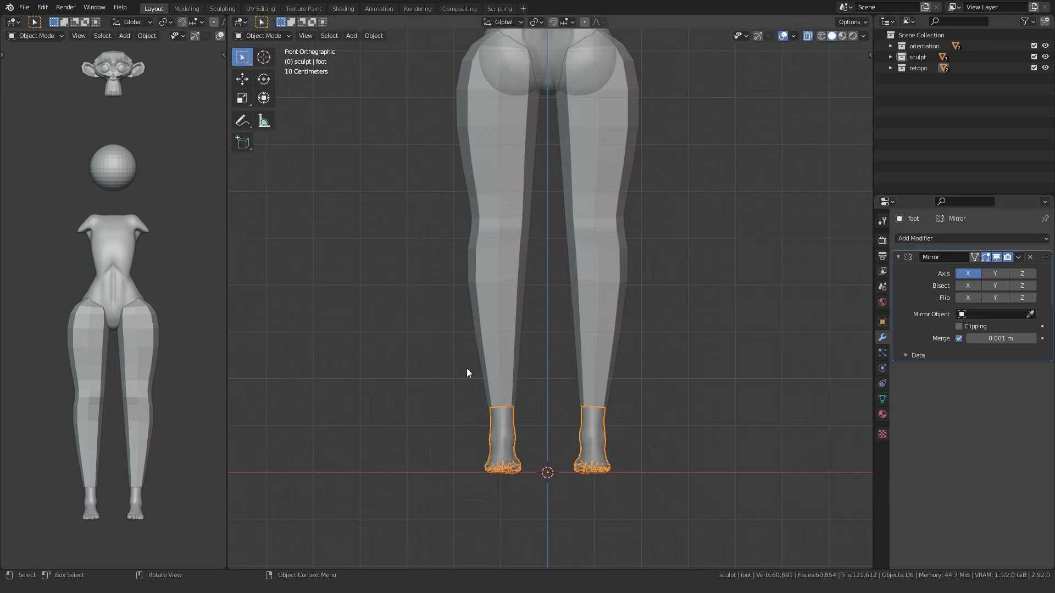
Step: Raise the leg mesh's Subdivision viewport level, apply that modifier and switch the leg to Sculpt Mode
left_click(585, 258)
left_click(1026, 400)
left_click(1018, 371)
left_click(991, 383)
key("ctrl+Tab")
Step: In side view, use the Grab brush at 183 px radius to reshape the thigh's upper front against the pelvis
middle_click_drag(595, 254, 586, 419, "shift")
key("KP_3")
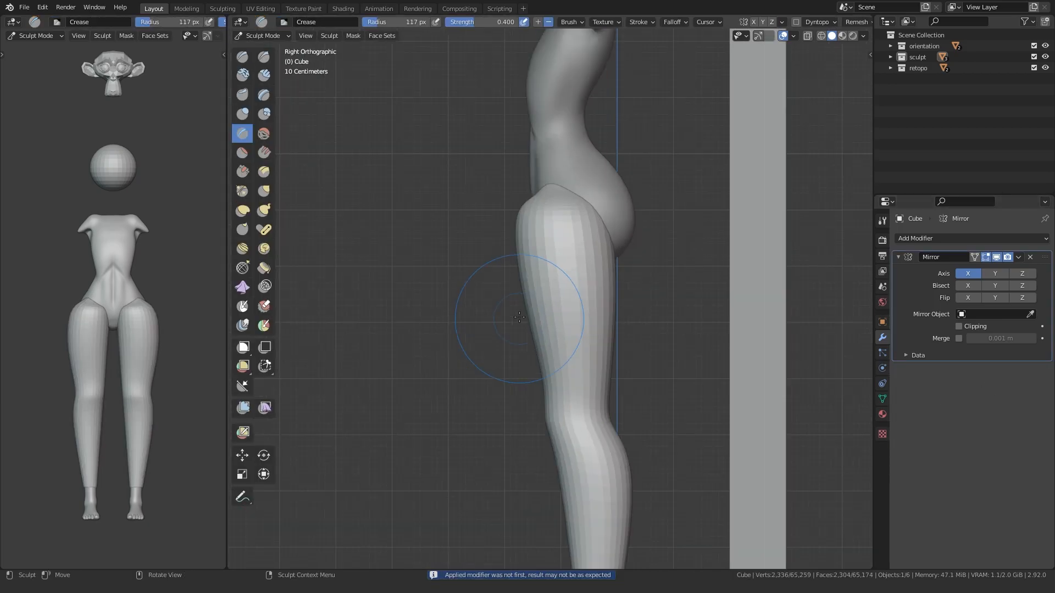
scroll(528, 275, "up", 2)
middle_click_drag(535, 242, 576, 319, "shift")
key("f")
left_click(575, 304)
key("g")
mouse_move(535, 291)
middle_mouse_down()
mouse_move(556, 308)
mouse_move(600, 274)
mouse_move(516, 311)
middle_mouse_up()
key("KP_3")
left_click_drag(576, 296, 597, 252)
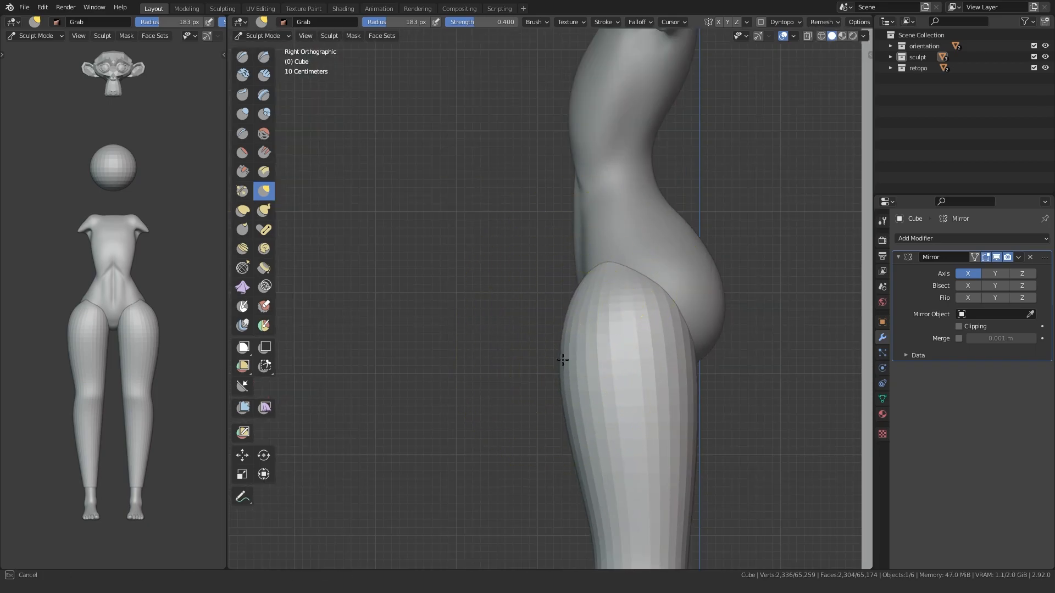
Step: In front view, pull the top of the thigh up onto the side of the hip with the Grab brush at 177 px radius
mouse_move(563, 403)
middle_mouse_down("shift")
mouse_move(569, 299)
mouse_move(551, 398)
middle_mouse_up("shift")
key("f")
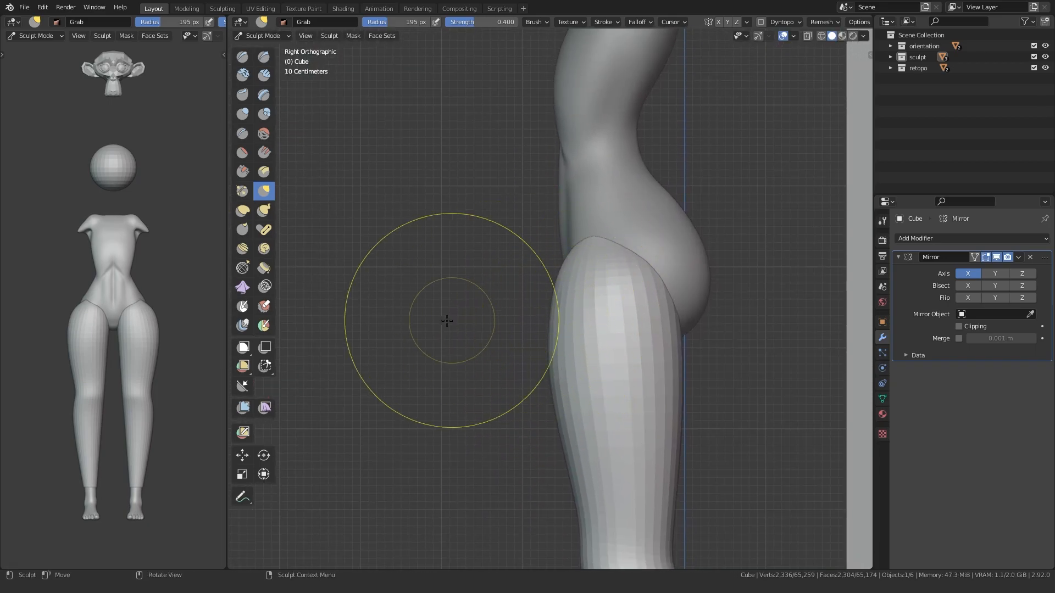
left_click(571, 318)
key("KP_1")
middle_click_drag(630, 265, 593, 296)
key("f")
left_click(632, 293)
left_click_drag(639, 288, 653, 195)
middle_click_drag(566, 236, 616, 249)
key("KP_1")
left_click_drag(618, 250, 621, 210)
Step: In front view, reshape the inner upper thigh along the crotch line with the Grab brush at 204 px radius
key("f")
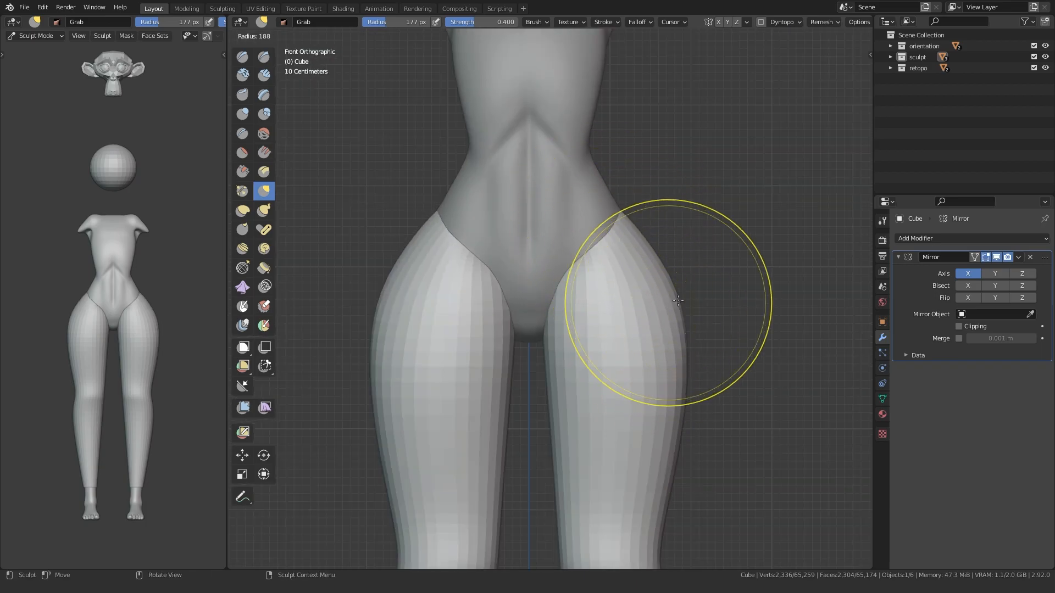
mouse_move(651, 399)
middle_mouse_down("shift")
mouse_move(663, 370)
mouse_move(624, 391)
middle_mouse_up("shift")
middle_click_drag(528, 185, 556, 229, "shift")
scroll(552, 220, "up", 1)
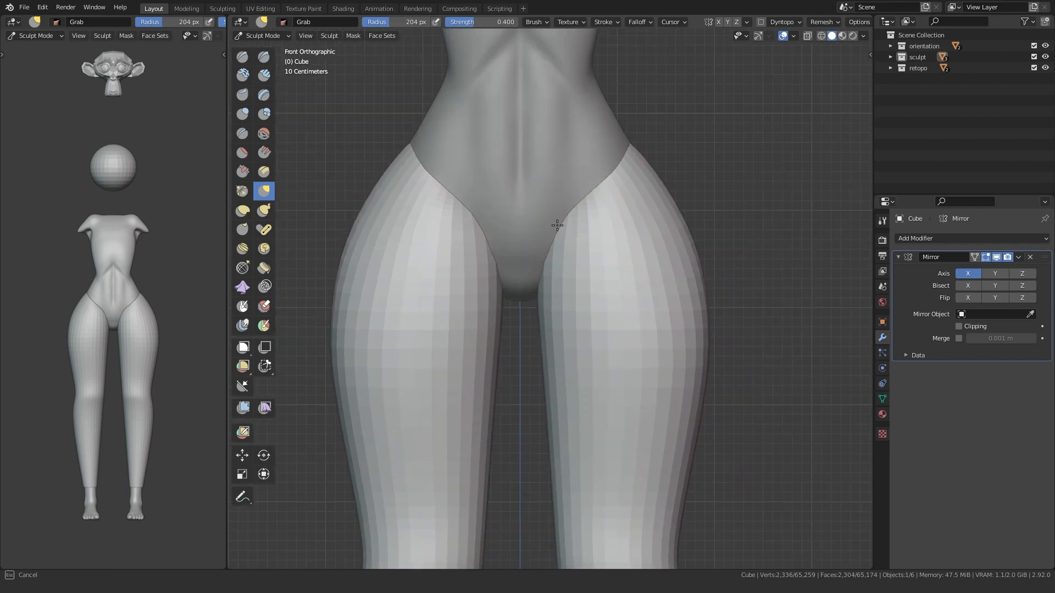
Step: In side view, reshape the front contour of the thigh with the Grab brush at 309 px radius
middle_click_drag(627, 156, 506, 327, "alt")
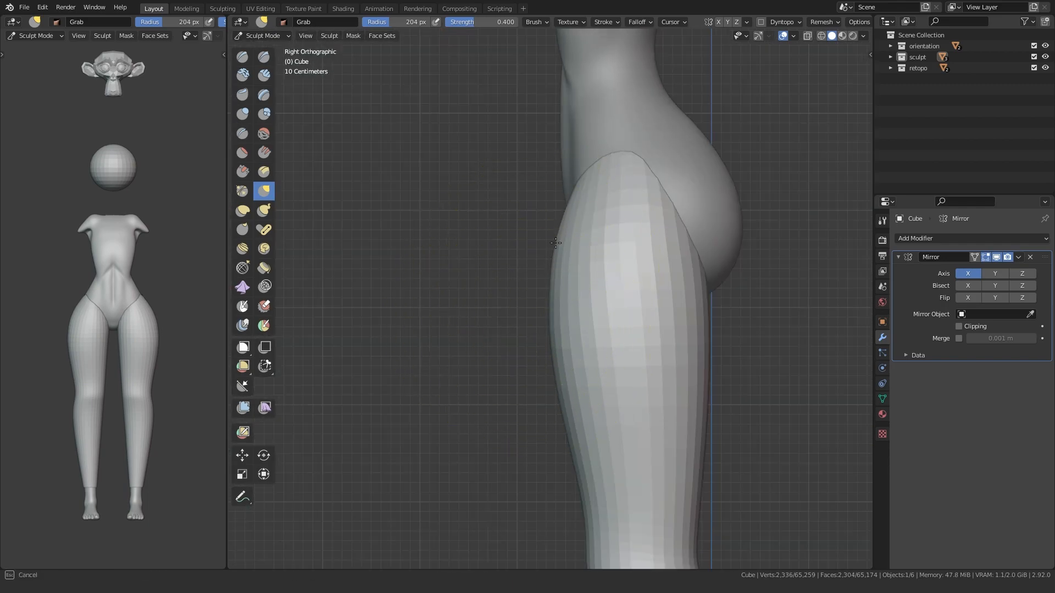
middle_click_drag(554, 249, 538, 287, "shift")
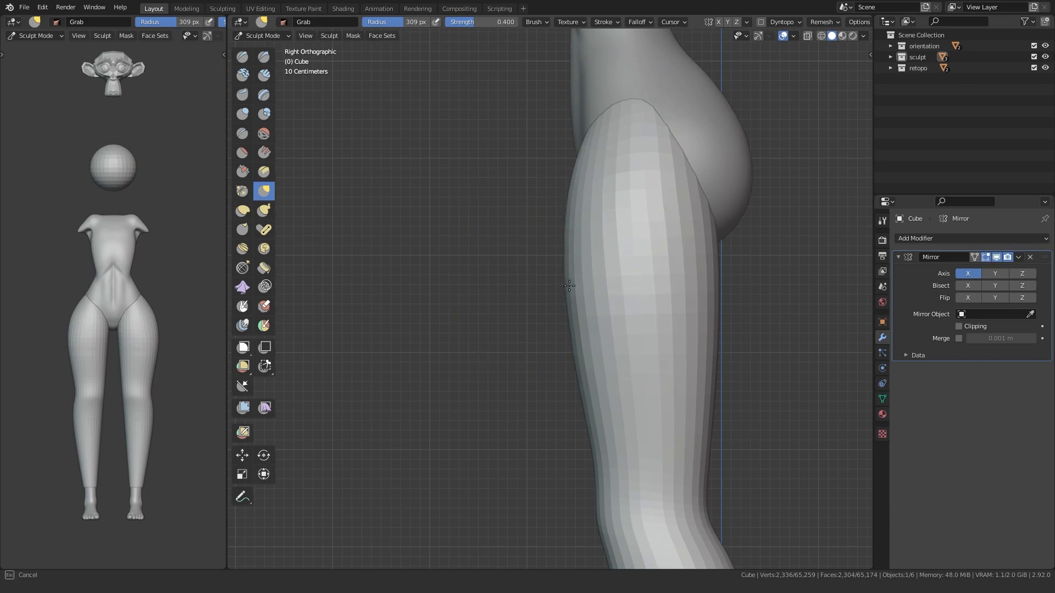
left_click_drag(576, 191, 575, 192)
mouse_move(595, 340)
middle_mouse_down("shift")
mouse_move(530, 271)
mouse_move(529, 316)
middle_mouse_up("shift")
Step: Return to front view and adjust the leg's outer contour towards the knee with the Grab brush at 241 px radius
middle_click_drag(496, 273, 583, 247, "alt")
mouse_move(588, 190)
middle_mouse_down("shift")
mouse_move(579, 346)
mouse_move(538, 324)
middle_mouse_up("shift")
scroll(550, 322, "up", 2)
mouse_move(551, 323)
middle_mouse_down("shift")
mouse_move(551, 273)
mouse_move(439, 285)
mouse_move(513, 332)
middle_mouse_up("shift")
scroll(513, 332, "down", 4)
key("f")
left_click(598, 357)
left_click_drag(633, 358, 630, 358)
middle_click_drag(597, 431, 591, 268, "shift")
scroll(591, 269, "down", 1)
middle_click_drag(574, 381, 571, 312, "shift")
scroll(572, 313, "up", 1)
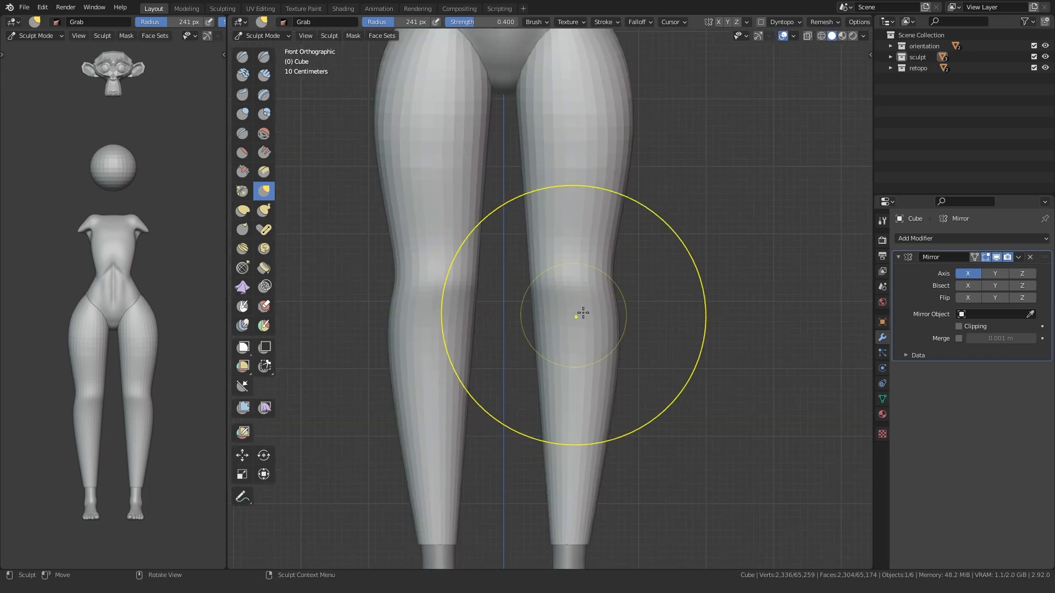
Step: Check the pelvis overlap in X-ray, reshape the inner thigh beside the crotch with the Grab brush at 288 px, and inspect it from behind
middle_click_drag(568, 270, 584, 433, "shift")
scroll(552, 279, "up", 3)
key("alt+z")
middle_click_drag(532, 260, 562, 312, "shift")
scroll(538, 227, "up", 1)
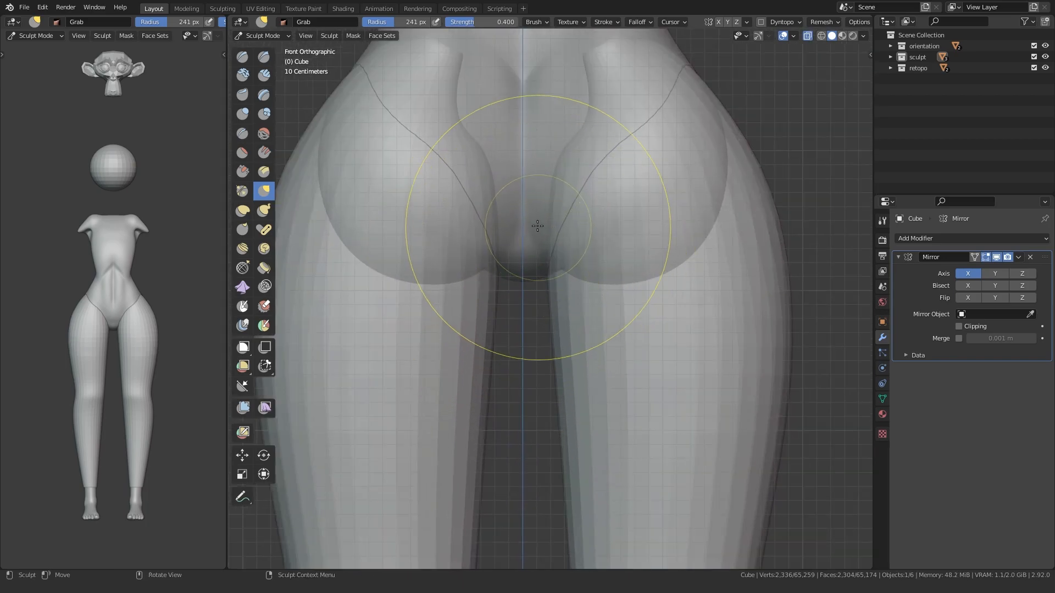
key("alt+z")
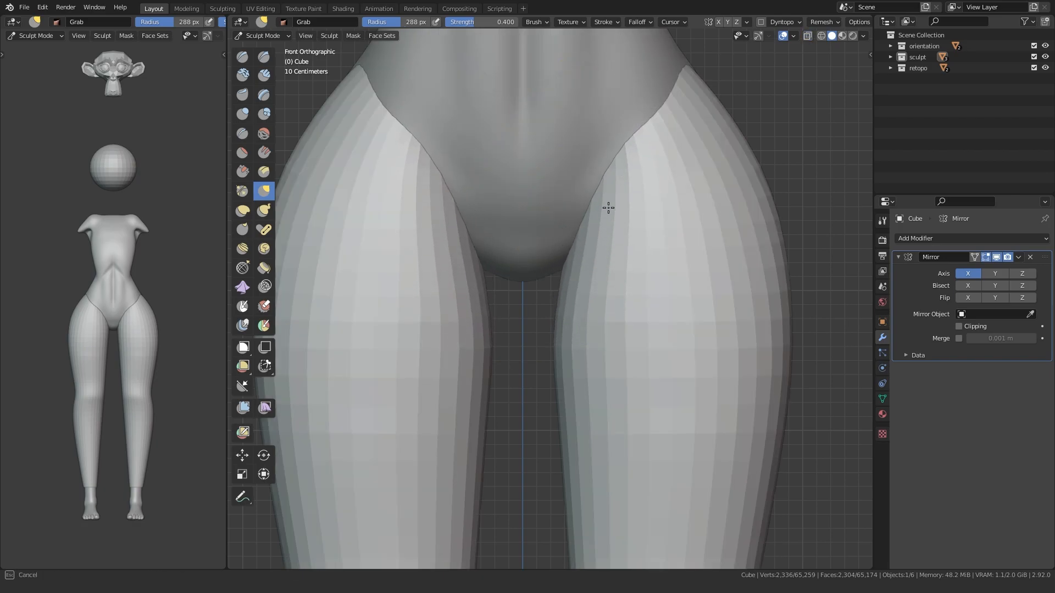
scroll(494, 264, "down", 3)
middle_click_drag(454, 299, 682, 282)
scroll(633, 325, "up", 3)
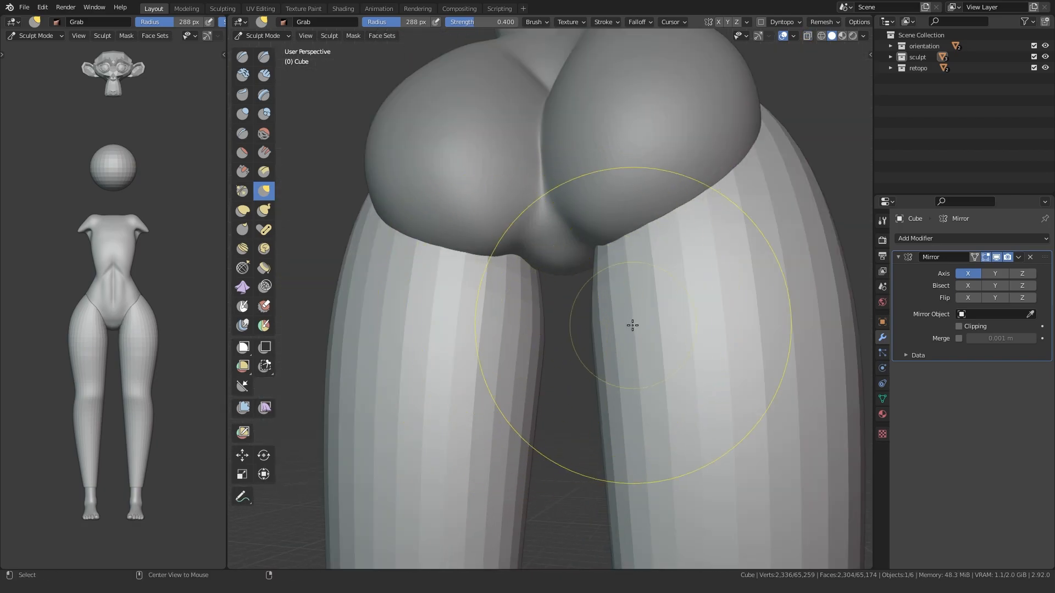
key("KP_1")
Step: In front view, refine the gap between the inner thighs with the Grab brush at a radius reduced to 148 px
key("f")
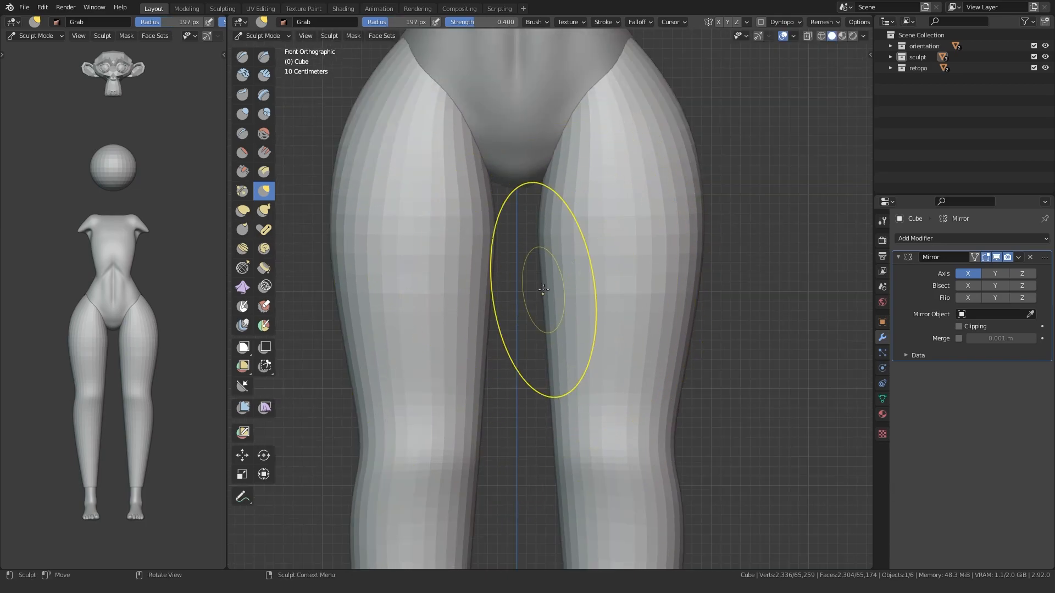
key("i")
key("g")
left_click_drag(536, 217, 547, 174)
left_click_drag(589, 98, 590, 107, "shift")
left_click_drag(552, 366, 553, 365)
scroll(552, 306, "down", 4)
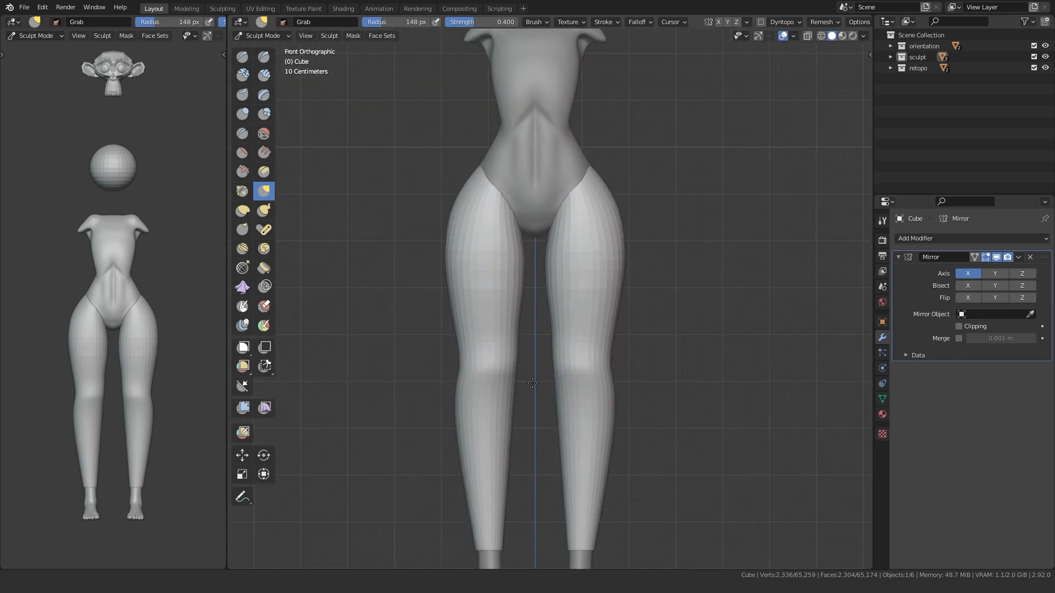
scroll(550, 306, "up", 2)
left_click_drag(549, 268, 546, 268)
scroll(535, 300, "down", 3)
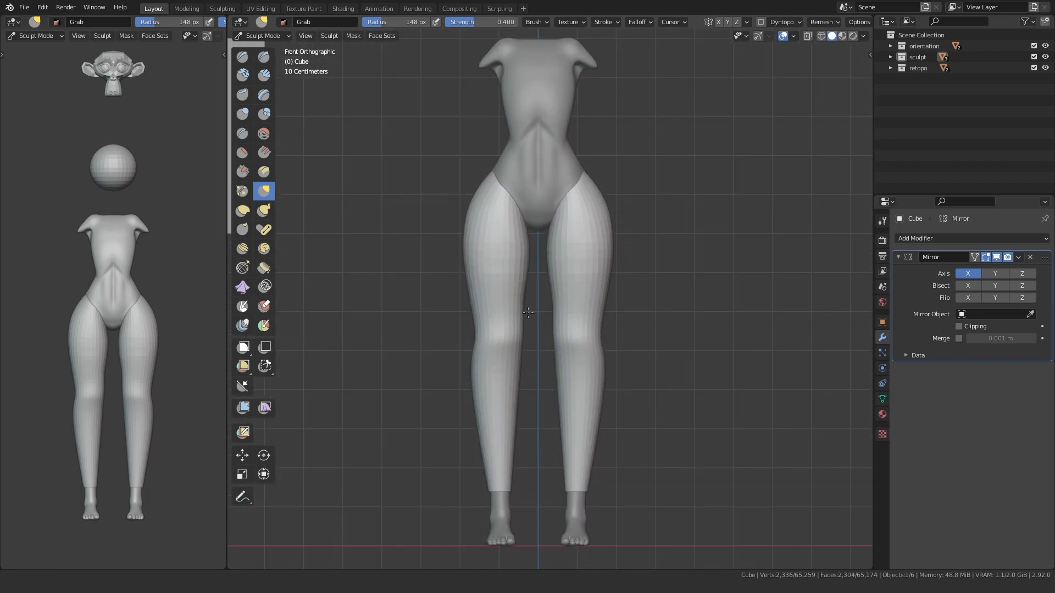
Step: Check the leg from the side, and refine its outer contour at the knee and thigh in front view with the Grab brush at 260–267 px
middle_click_drag(527, 308, 509, 340, "shift")
key("KP_3")
scroll(497, 305, "up", 3)
mouse_move(514, 298)
middle_mouse_down()
mouse_move(544, 271)
mouse_move(565, 313)
mouse_move(515, 330)
mouse_move(575, 327)
middle_mouse_up()
key("bracketright")
key("bracketright")
left_click_drag(631, 419, 623, 421)
scroll(556, 447, "down", 3)
scroll(577, 396, "up", 2)
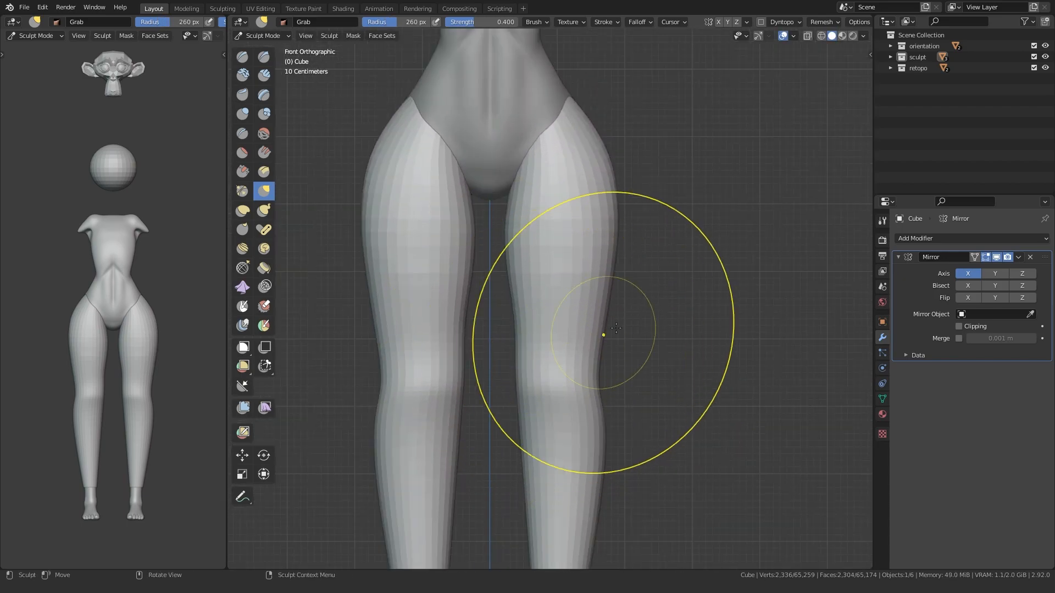
key("bracketleft")
key("bracketleft")
left_click_drag(621, 198, 622, 202)
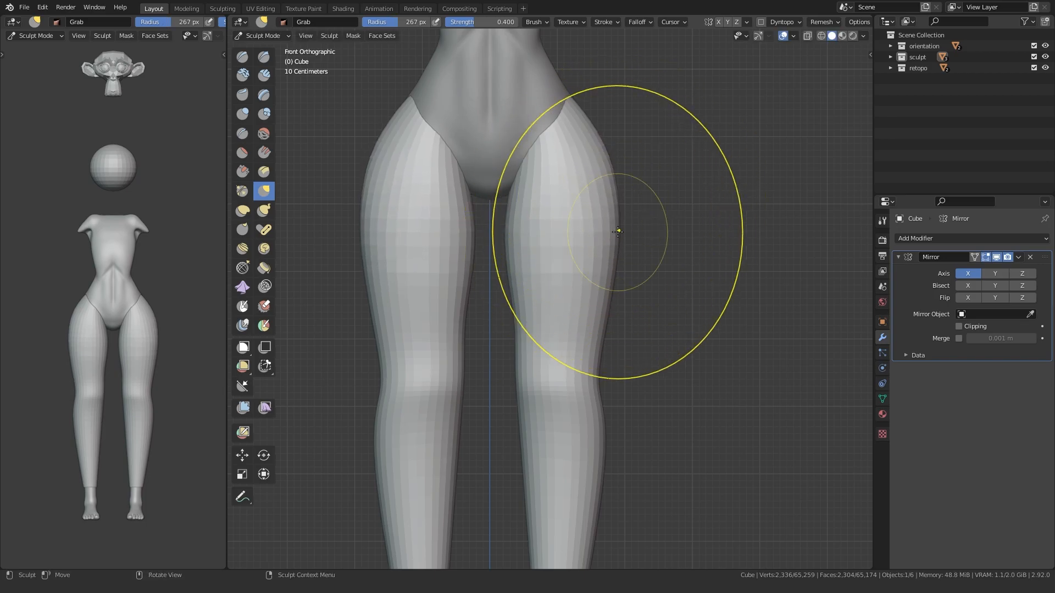
Step: Adjust the inner contour just above the knee with the Grab brush at 156 px radius
middle_click_drag(547, 374, 544, 287, "shift")
key("f")
left_click(460, 225)
left_click_drag(513, 257, 515, 258)
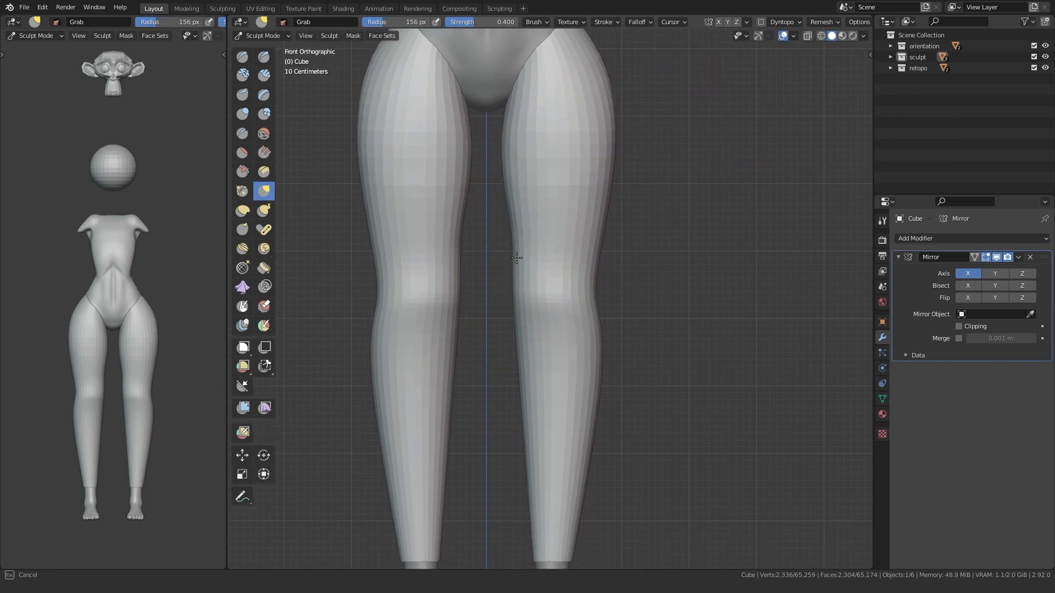
Step: Switch sculpting to the body mesh and reshape the side of the hip around the thigh top with the Grab brush at 210 px radius
middle_click_drag(531, 224, 517, 382, "shift")
mouse_move(547, 247)
middle_mouse_down()
mouse_move(354, 259)
mouse_move(478, 278)
middle_mouse_up()
key("alt+q")
key("f")
left_click(558, 265)
left_click_drag(551, 257, 522, 261)
middle_click_drag(513, 269, 549, 245)
left_click_drag(551, 248, 548, 252)
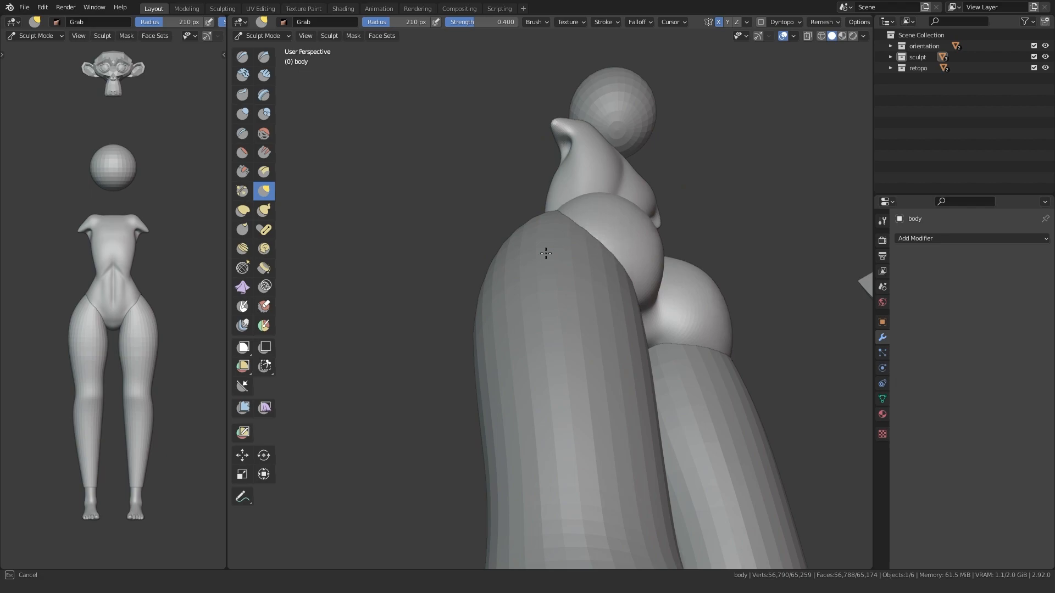
middle_click_drag(537, 261, 568, 310)
middle_click_drag(490, 412, 566, 344)
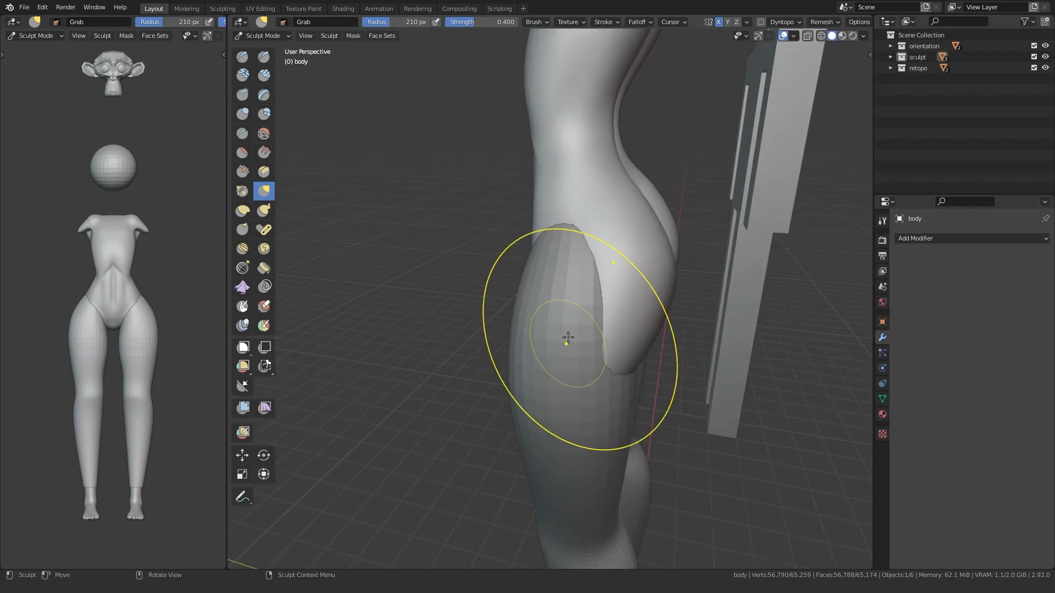
Step: Shape the buttocks and their transition into the lower back in side and rear views with the Grab brush at 224–241 px radius
mouse_move(597, 295)
middle_mouse_down()
mouse_move(547, 308)
mouse_move(539, 228)
mouse_move(590, 345)
mouse_move(565, 262)
mouse_move(440, 316)
middle_mouse_up()
middle_click_drag(426, 233, 502, 264, "shift")
scroll(508, 256, "up", 2)
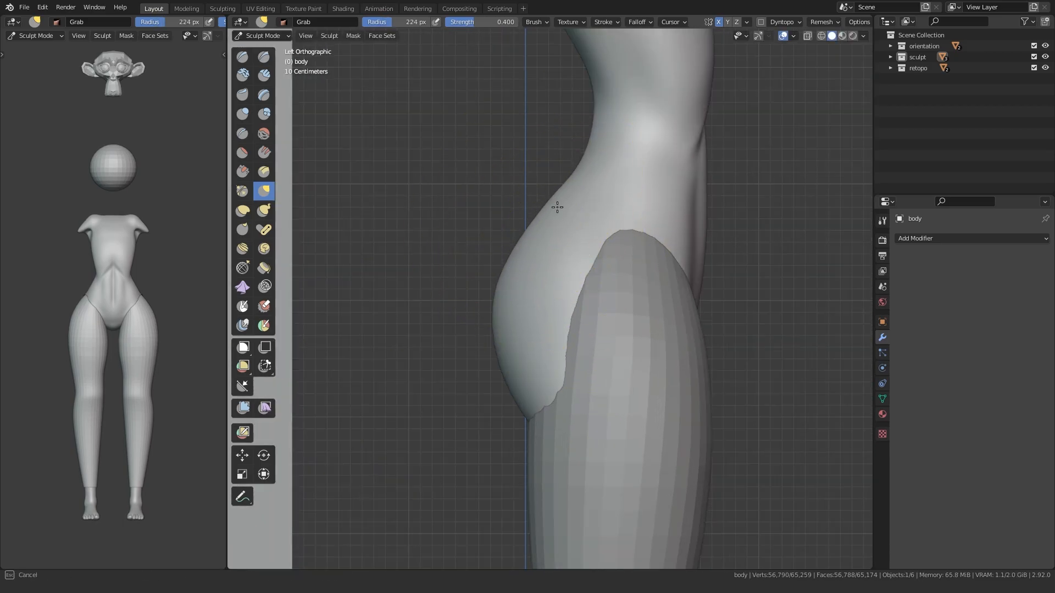
key("i")
mouse_move(497, 332)
middle_mouse_down()
mouse_move(602, 302)
mouse_move(713, 351)
mouse_move(579, 372)
middle_mouse_up()
mouse_move(464, 362)
middle_mouse_down()
mouse_move(486, 378)
mouse_move(528, 379)
mouse_move(495, 308)
mouse_move(447, 353)
mouse_move(466, 319)
mouse_move(423, 369)
mouse_move(497, 419)
mouse_move(496, 430)
mouse_move(510, 288)
mouse_move(470, 353)
mouse_move(500, 279)
middle_mouse_up()
key("g")
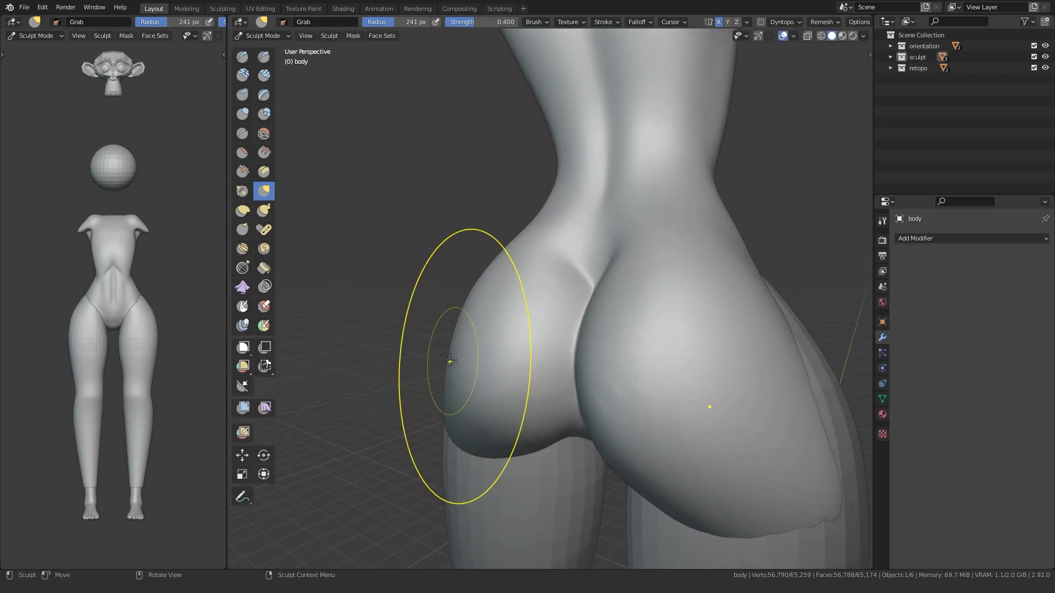
scroll(505, 255, "down", 3)
middle_click_drag(506, 256, 505, 352)
scroll(505, 352, "down", 3)
scroll(478, 441, "up", 5)
middle_click_drag(478, 441, 640, 360)
scroll(502, 350, "down", 3)
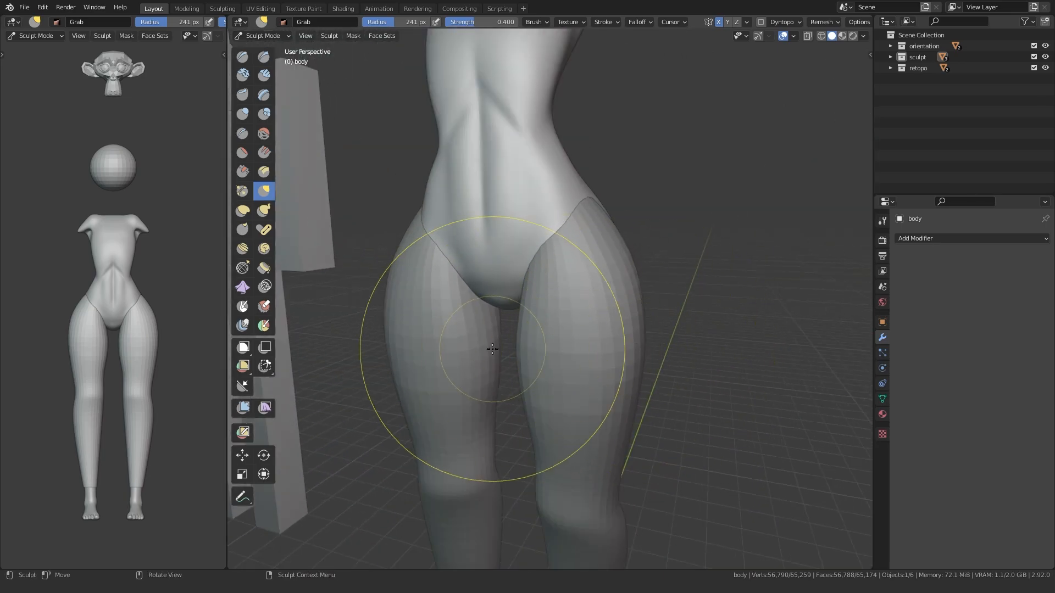
Step: Return the body mesh to Sculpt Mode and pull the lower belly out over the thigh tops with the Grab brush at 251 px radius
middle_click_drag(503, 349, 526, 320)
key("ctrl+Tab")
left_click(462, 297)
key("ctrl+Tab")
mouse_move(454, 332)
middle_mouse_down()
mouse_move(429, 292)
mouse_move(353, 353)
mouse_move(528, 246)
mouse_move(501, 216)
mouse_move(478, 329)
mouse_move(428, 180)
middle_mouse_up()
key("ctrl+Tab")
left_click(429, 180)
key("ctrl+Tab")
mouse_move(426, 264)
middle_mouse_down()
mouse_move(308, 286)
mouse_move(451, 292)
mouse_move(440, 297)
mouse_move(435, 370)
mouse_move(528, 373)
mouse_move(522, 360)
mouse_move(565, 377)
mouse_move(631, 294)
mouse_move(447, 306)
mouse_move(541, 318)
mouse_move(440, 331)
mouse_move(447, 309)
middle_mouse_up()
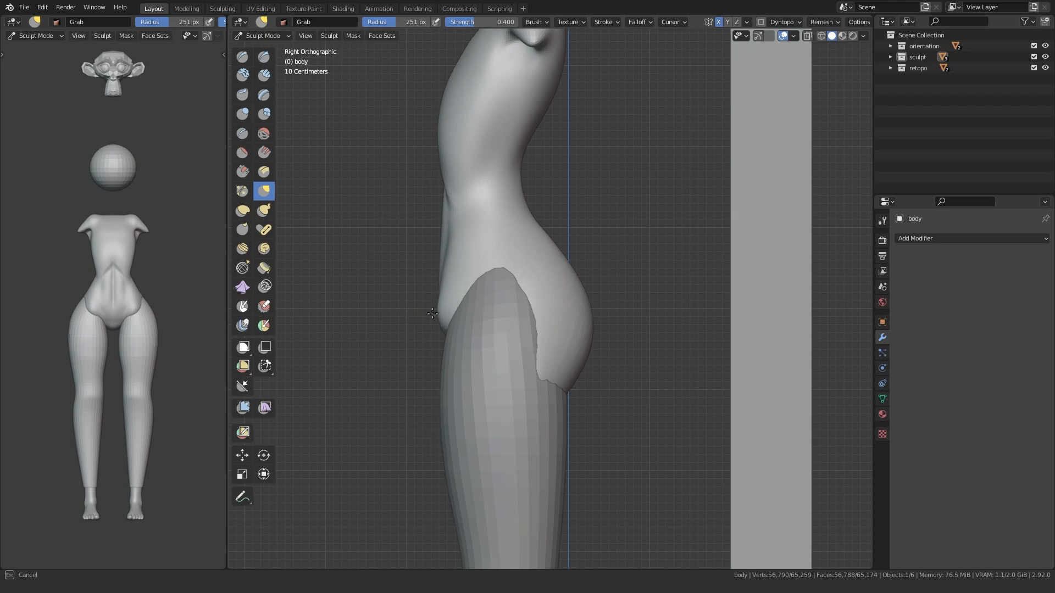
Step: In side view, push the front of the abdomen slightly inward with the Grab brush at 124 px radius
key("f")
left_click(550, 235)
left_click_drag(457, 224, 463, 223)
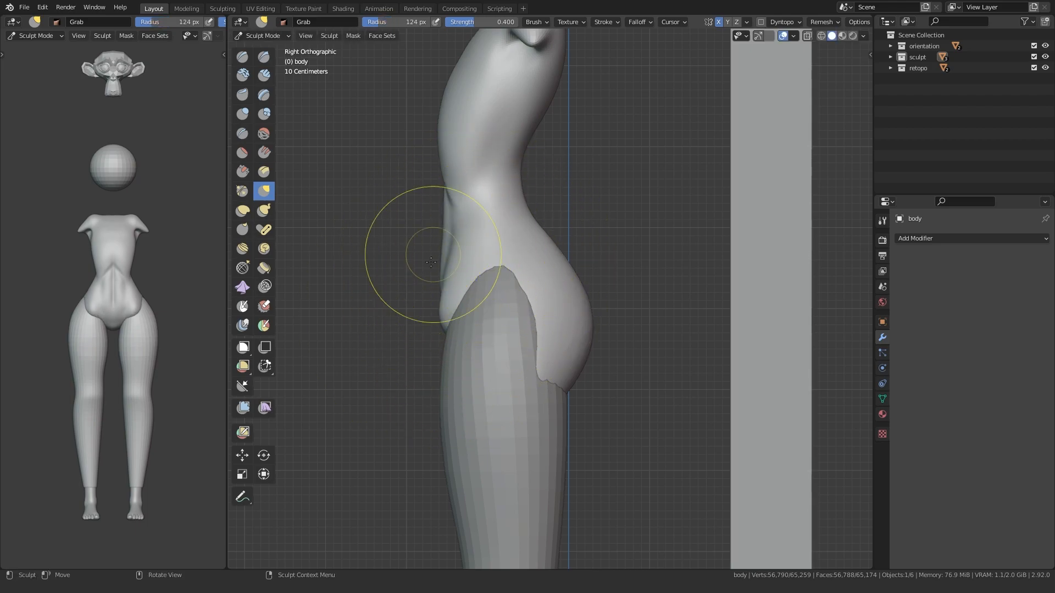
Step: Switch sculpting back to the leg mesh and pull the thigh top up along the hip in front view with the Grab brush at 197 px radius
middle_click_drag(435, 273, 447, 326)
left_click(455, 360)
left_click(571, 379)
key("ctrl+Tab")
left_click(573, 422)
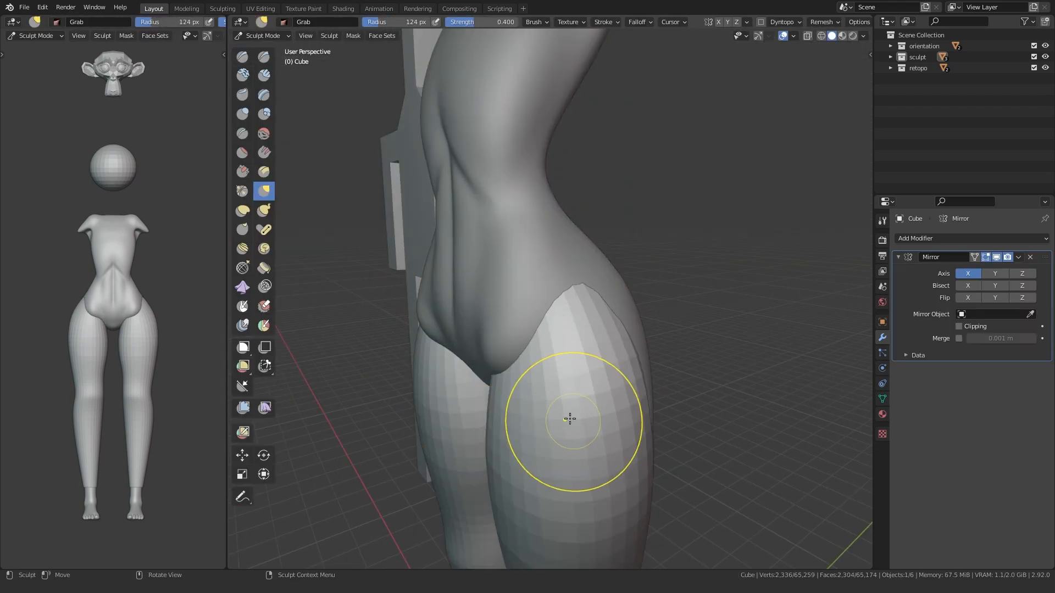
middle_click_drag(546, 332, 631, 312)
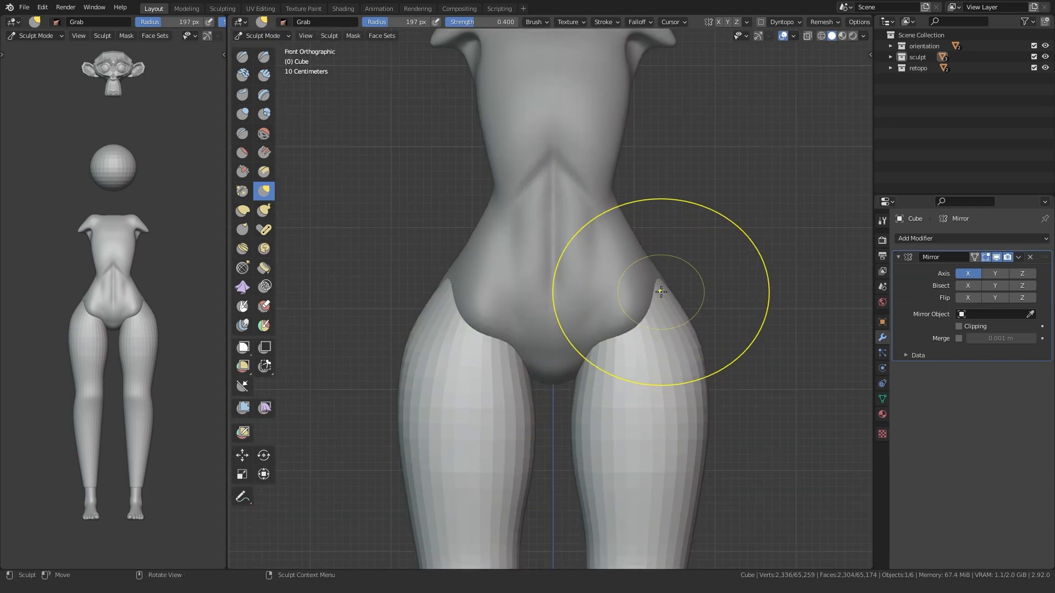
middle_click_drag(487, 386, 619, 325, "shift")
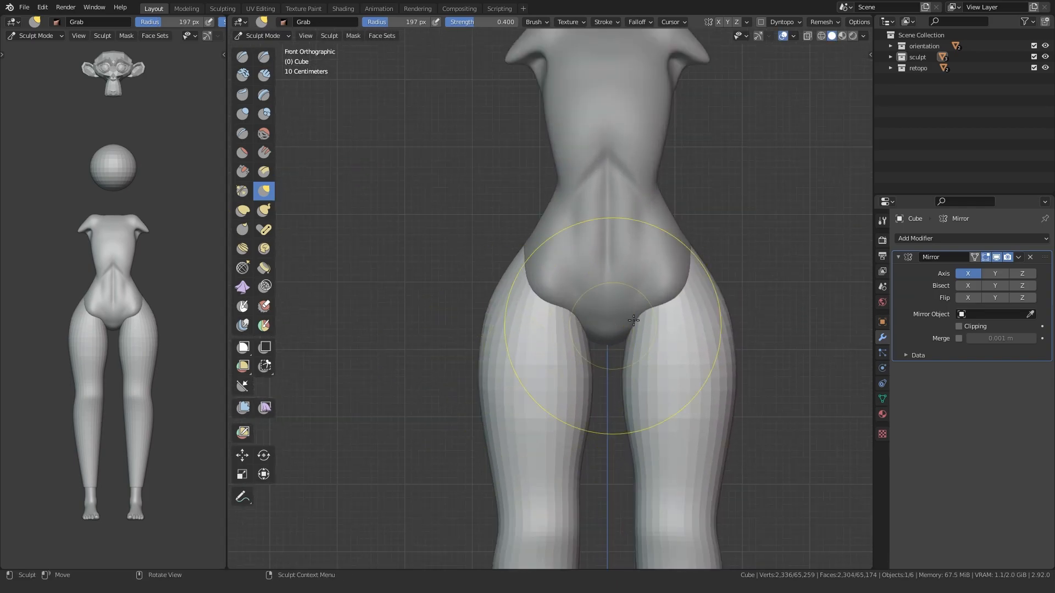
middle_click_drag(723, 306, 623, 299, "shift")
Step: Refine the outer contour of the thigh in front view with the Grab brush at 173 px radius
key("f")
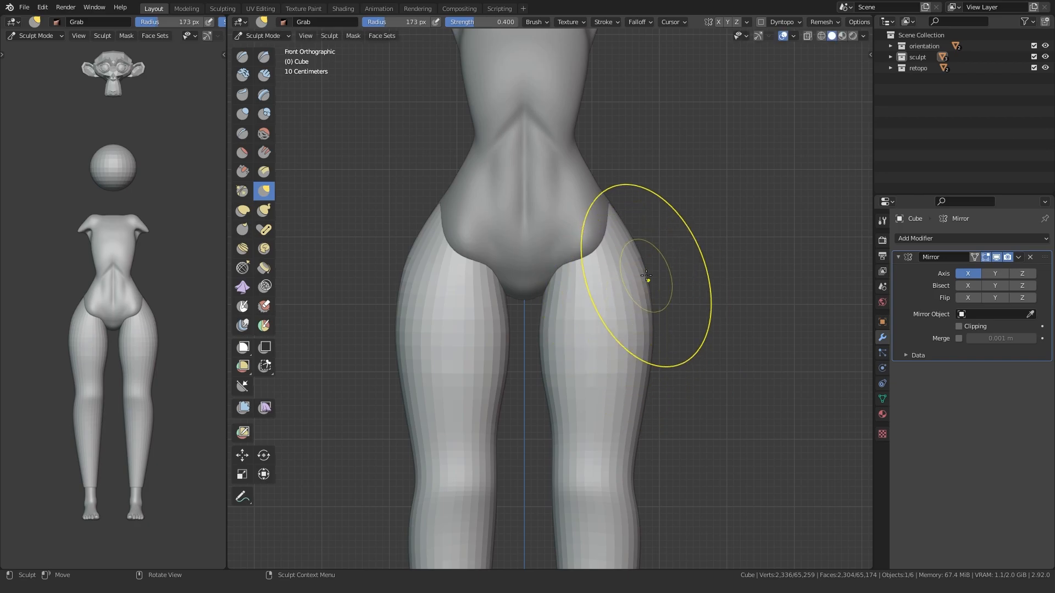
scroll(641, 279, "down", 4)
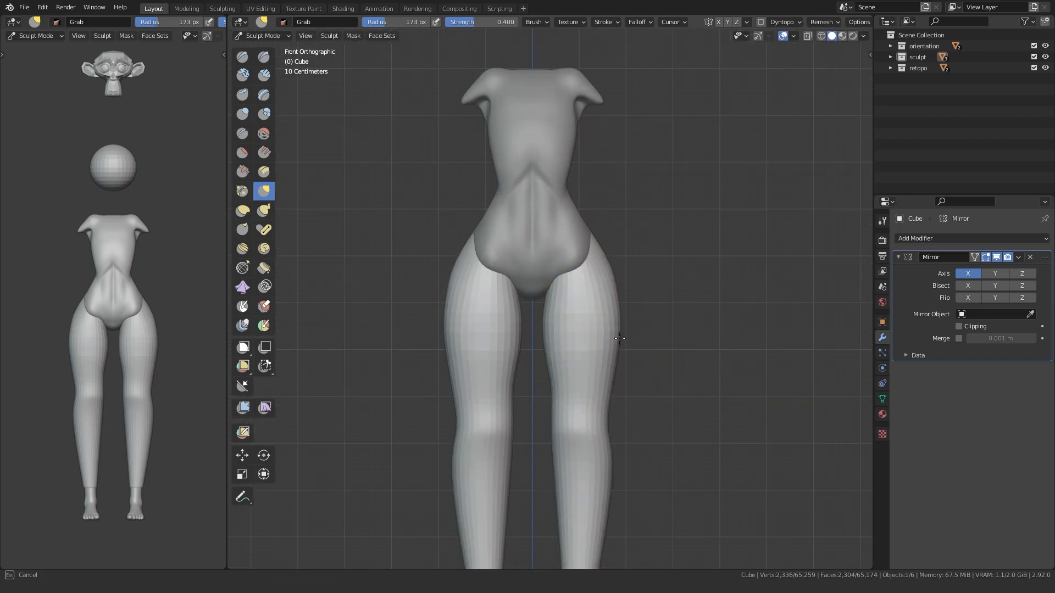
left_click_drag(615, 340, 610, 341)
scroll(569, 385, "down", 2)
scroll(539, 360, "up", 1)
Step: Examine the leg proportions and the thigh-to-pelvis overlap from side, front and angled views
mouse_move(565, 388)
middle_mouse_down("shift")
mouse_move(568, 342)
mouse_move(534, 401)
middle_mouse_up("shift")
scroll(539, 357, "up", 1)
key("KP_3")
scroll(482, 349, "up", 2)
mouse_move(482, 349)
middle_mouse_down()
mouse_move(511, 238)
mouse_move(520, 285)
middle_mouse_up()
mouse_move(613, 355)
middle_mouse_down()
mouse_move(522, 334)
mouse_move(419, 357)
mouse_move(490, 329)
middle_mouse_up()
key("KP_1")
scroll(549, 334, "down", 3)
middle_click_drag(566, 321, 596, 327)
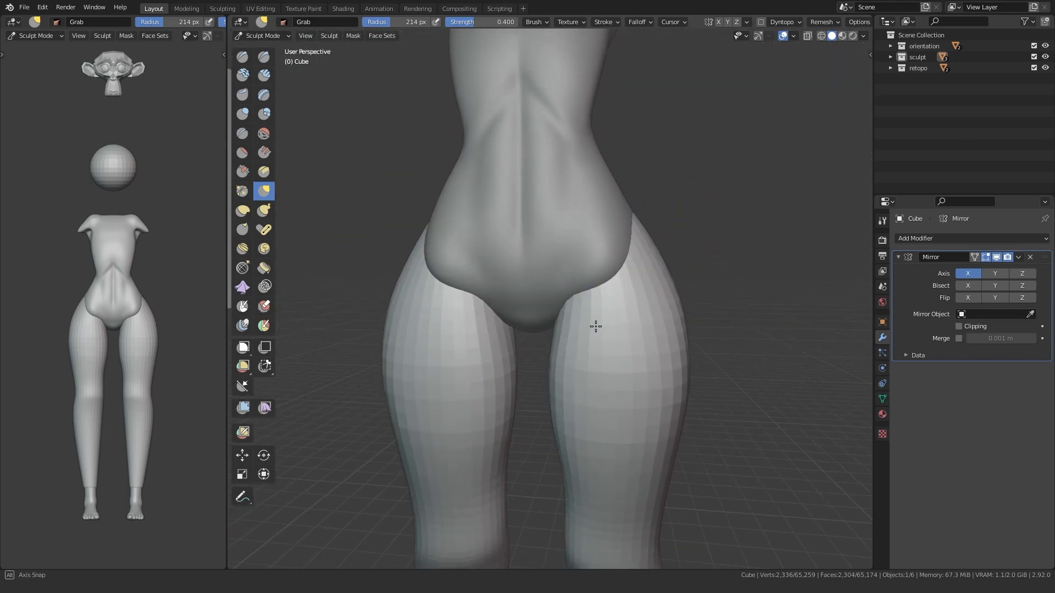
scroll(555, 373, "down", 3)
middle_click_drag(528, 409, 508, 297, "shift")
middle_click_drag(481, 355, 551, 372)
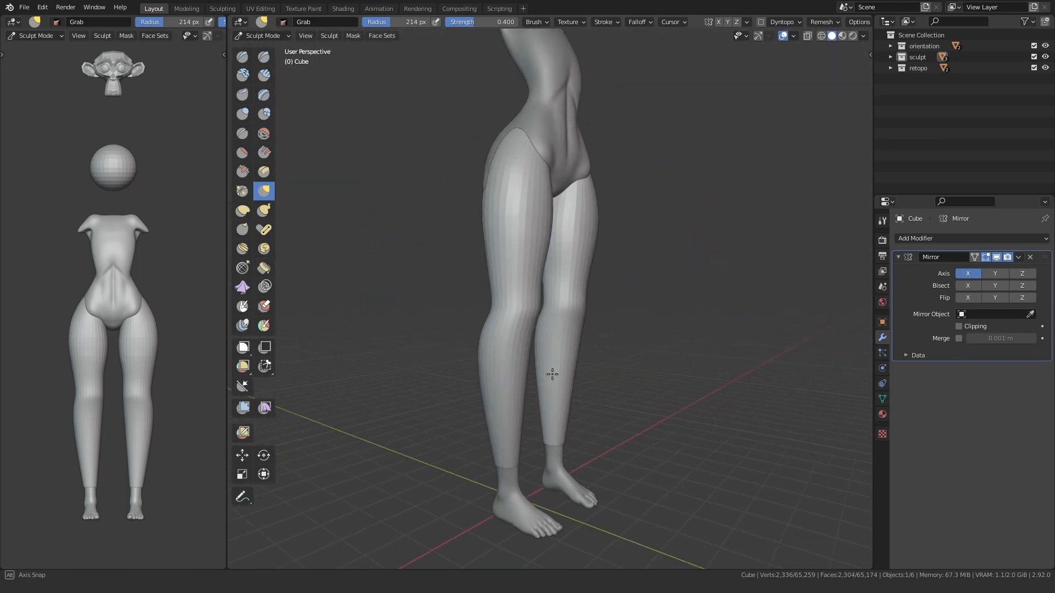
Step: In side view, reshape the back of the knee and upper calf with the Grab brush at 178 px radius
scroll(571, 341, "up", 4)
key("i")
middle_click_drag(575, 332, 451, 318, "alt")
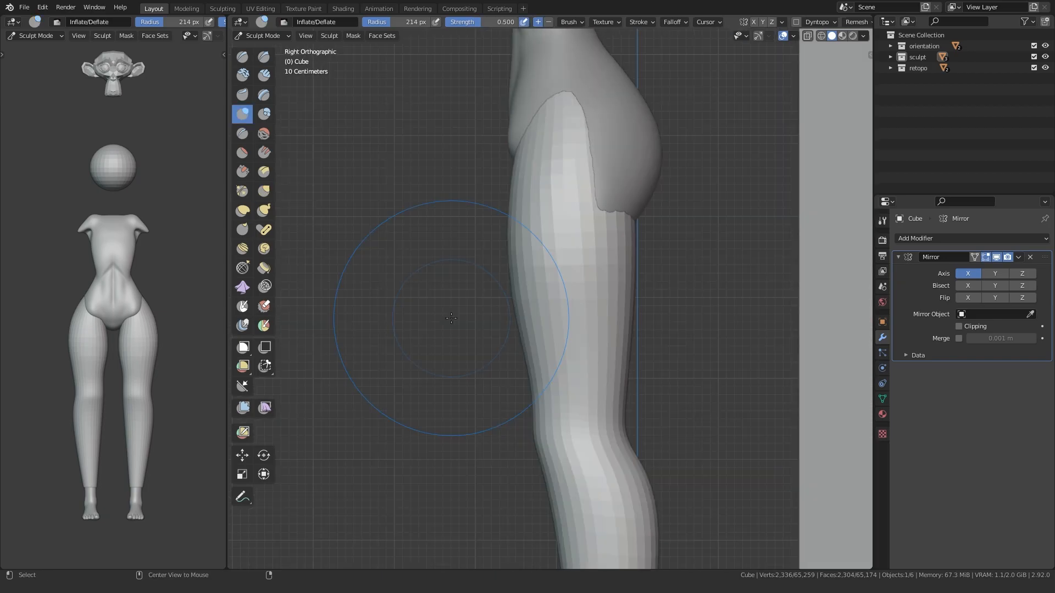
middle_click_drag(507, 270, 494, 296, "shift")
mouse_move(615, 322)
middle_mouse_down("alt")
mouse_move(452, 316)
mouse_move(555, 321)
mouse_move(532, 340)
mouse_move(576, 340)
middle_mouse_up("alt")
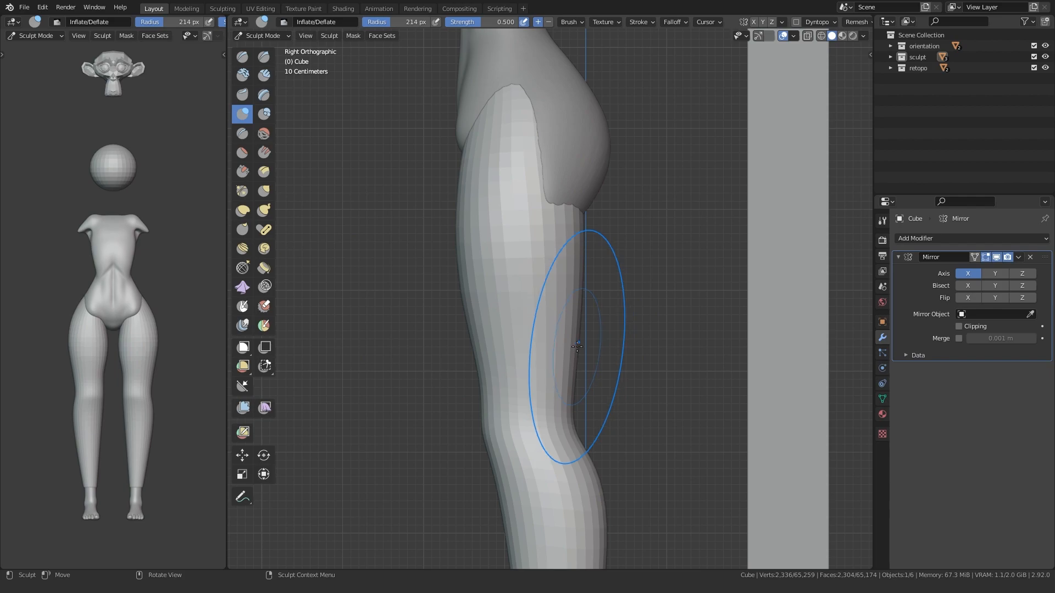
key("g")
scroll(550, 348, "down", 4)
scroll(436, 309, "up", 3)
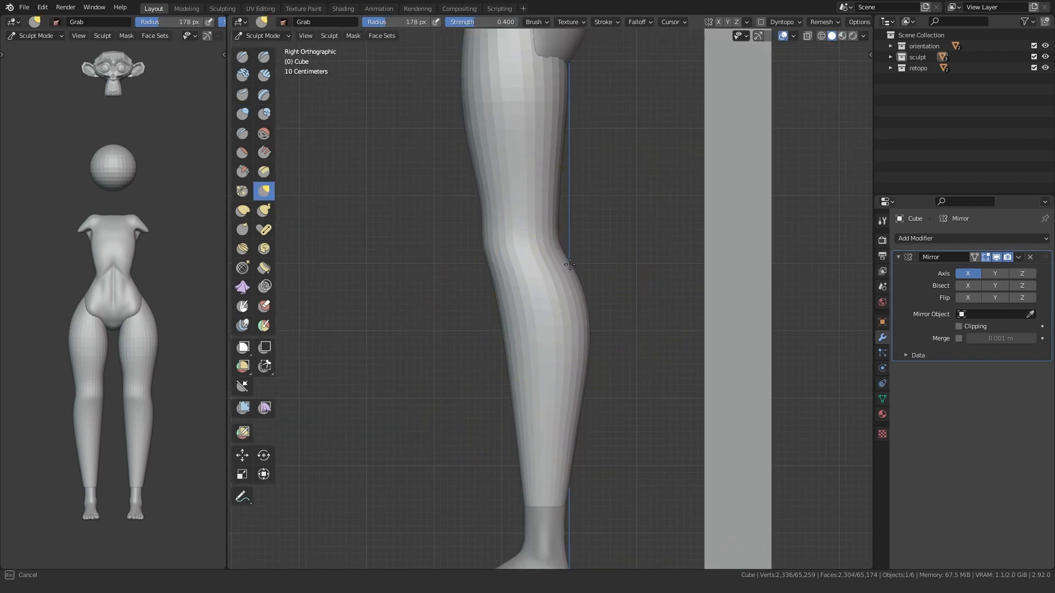
middle_click_drag(597, 417, 592, 371, "shift")
key("f")
left_click(586, 371)
Step: Fill out the inner calf with the Inflate/Deflate brush at 153 px radius and return to front view
key("KP_1")
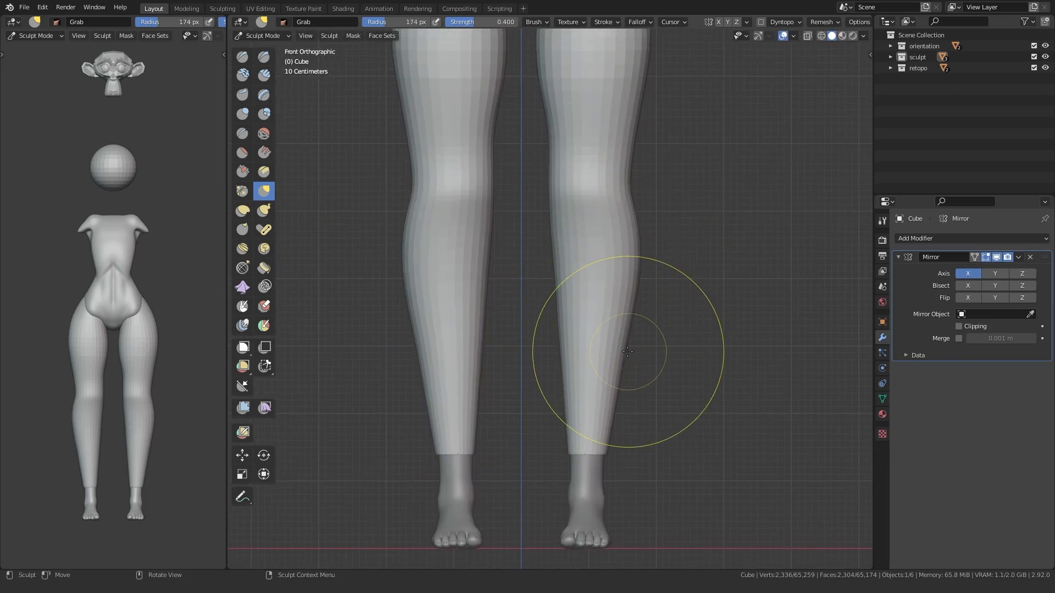
middle_click_drag(628, 354, 535, 304)
middle_click_drag(560, 276, 557, 270)
key("f")
left_click(555, 267)
left_click_drag(555, 269, 560, 329)
middle_click_drag(551, 267, 502, 308, "alt")
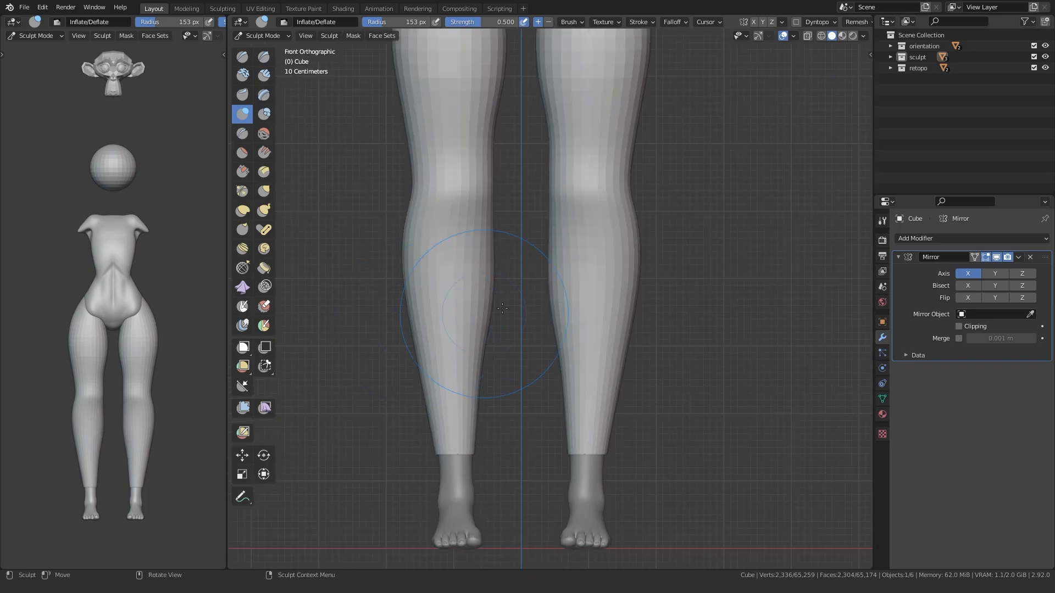
Step: Refine the curve of the inner calf in front view with the Grab brush at 163 px radius
key("g")
left_click_drag(553, 258, 555, 234)
scroll(557, 242, "up", 1)
key("f")
left_click(554, 291)
left_click_drag(558, 305, 556, 312)
Step: Refine the outer contour of the calf in front view with the Grab brush at 185 px radius
scroll(563, 355, "down", 3)
mouse_move(563, 355)
middle_mouse_down()
mouse_move(563, 369)
mouse_move(629, 367)
mouse_move(492, 339)
middle_mouse_up()
middle_click_drag(398, 347, 566, 336, "alt")
middle_click_drag(566, 336, 471, 342, "alt")
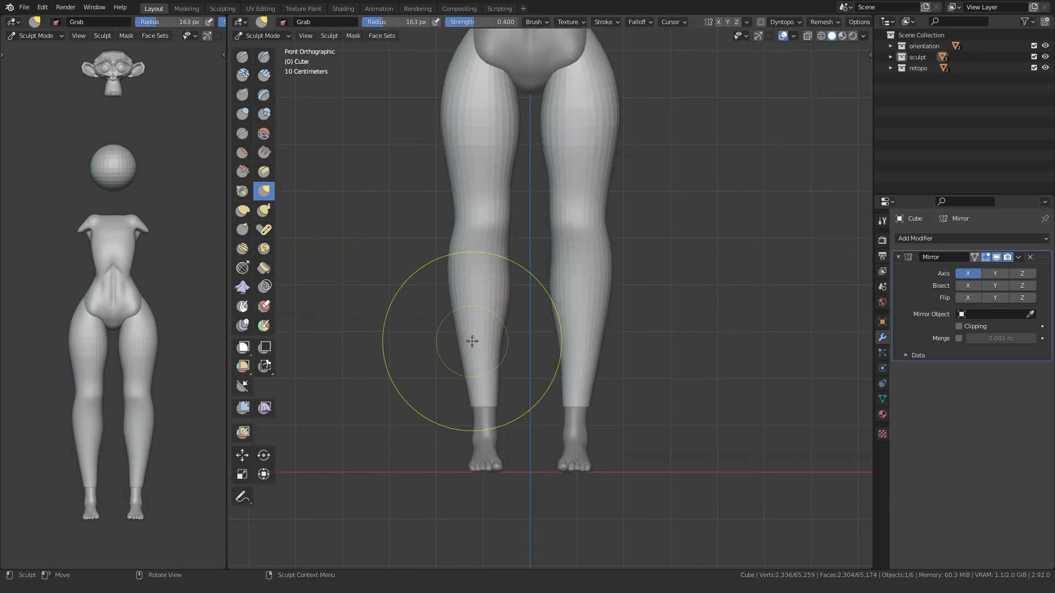
scroll(548, 314, "up", 1)
scroll(548, 314, "up", 1)
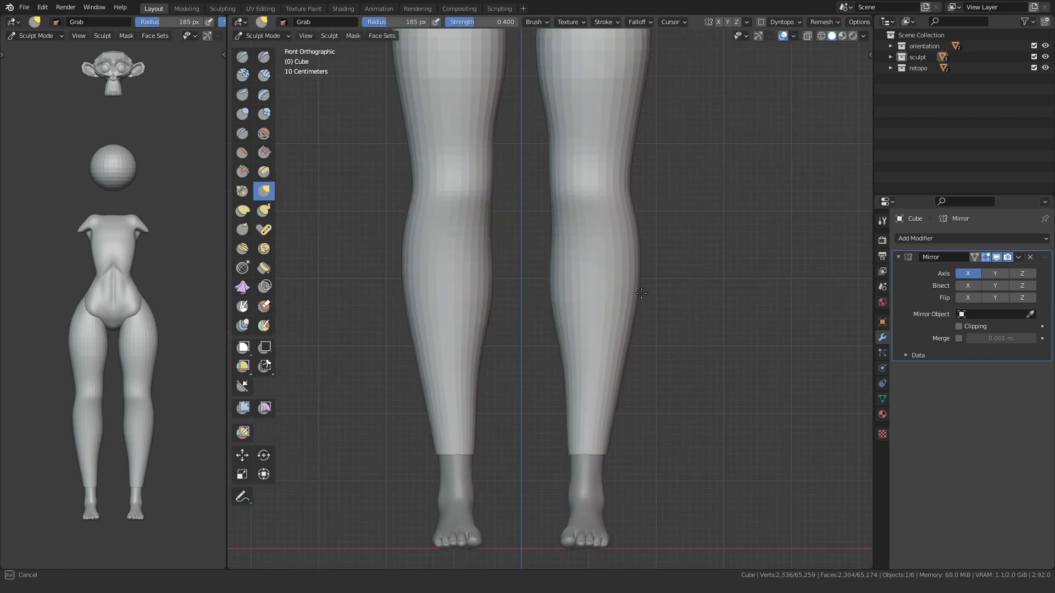
middle_click_drag(536, 438, 557, 348)
mouse_move(587, 300)
middle_mouse_down()
mouse_move(533, 326)
mouse_move(553, 328)
middle_mouse_up()
Step: Add a level 2 Subdivision modifier to the legs, apply it, and return to Sculpt Mode
key("ctrl+Tab")
key("ctrl+2")
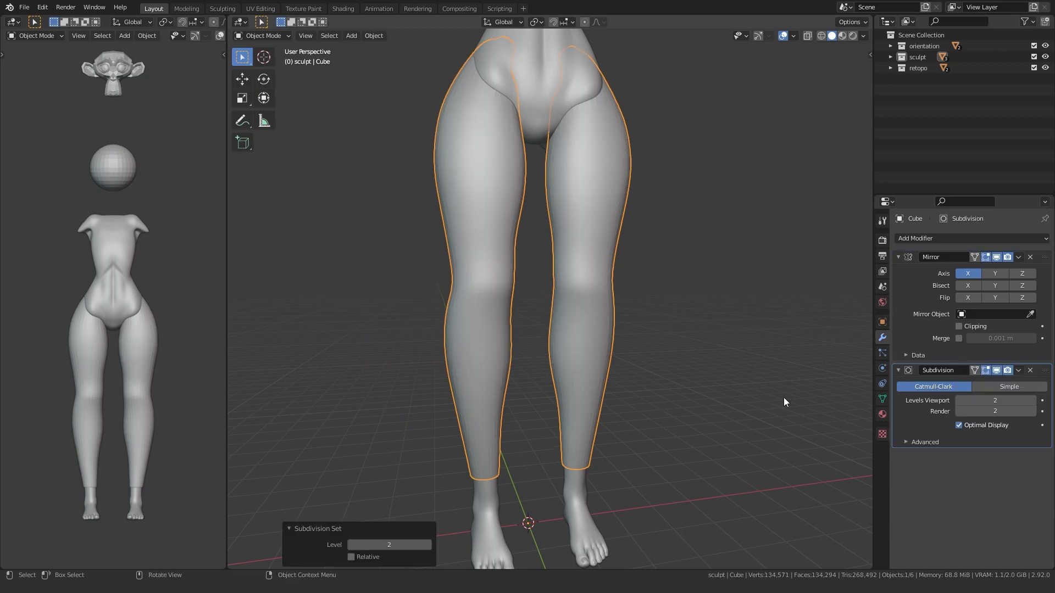
left_click(1018, 371)
left_click(1000, 380)
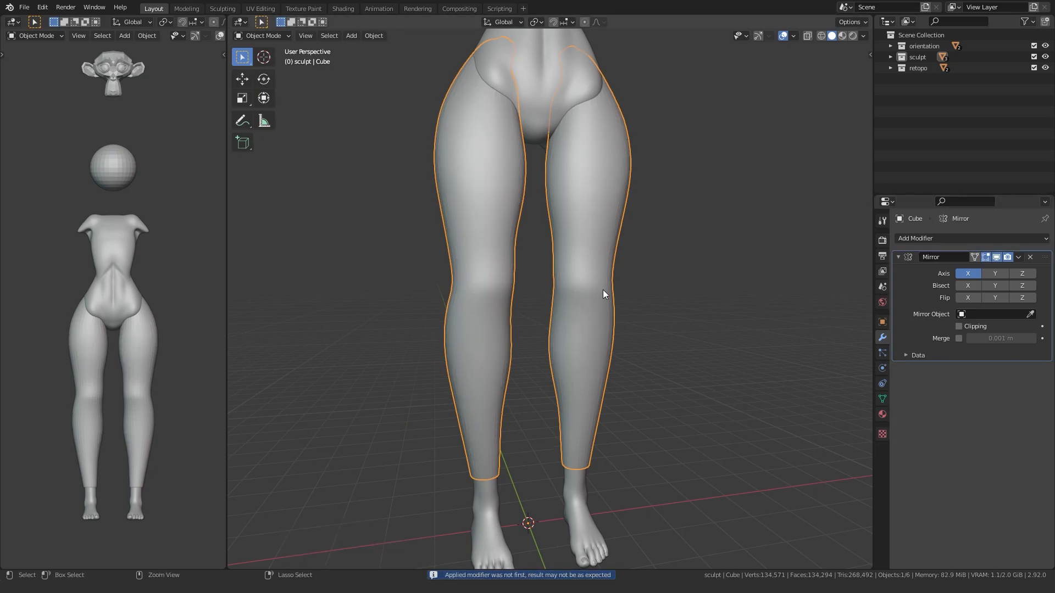
key("ctrl+Tab")
Step: Carve a hollow along the inner tendon at the back of the knee with the Crease brush at 0.300 strength
key("KP_3")
middle_click_drag(501, 322, 536, 412, "shift")
scroll(530, 364, "up", 2)
mouse_move(529, 363)
middle_mouse_down()
mouse_move(453, 366)
mouse_move(506, 352)
mouse_move(483, 355)
middle_mouse_up()
key("f")
left_click(486, 344)
key("KP_3")
key("shift+c")
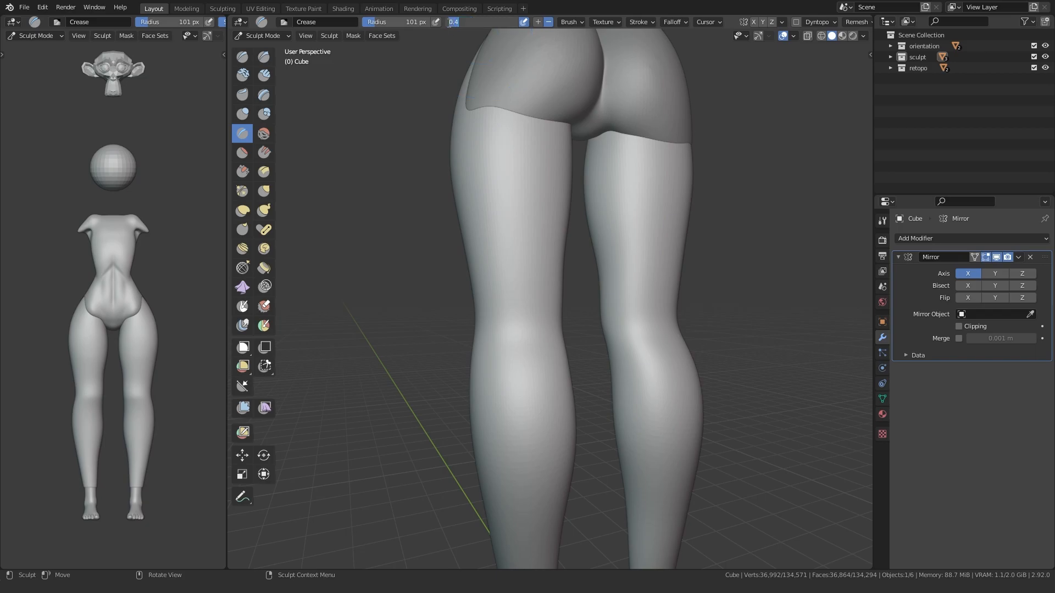
key("f")
left_click(489, 325)
middle_click_drag(492, 328, 516, 339)
mouse_move(512, 307)
left_mouse_down()
mouse_move(518, 353)
mouse_move(512, 303)
left_mouse_up()
Step: Define the tendon hollows on both sides of the back of the knee with the Crease brush at 58 and 73 px radius
key("g")
mouse_move(506, 288)
middle_mouse_down()
mouse_move(488, 384)
mouse_move(490, 318)
middle_mouse_up()
key("shift+c")
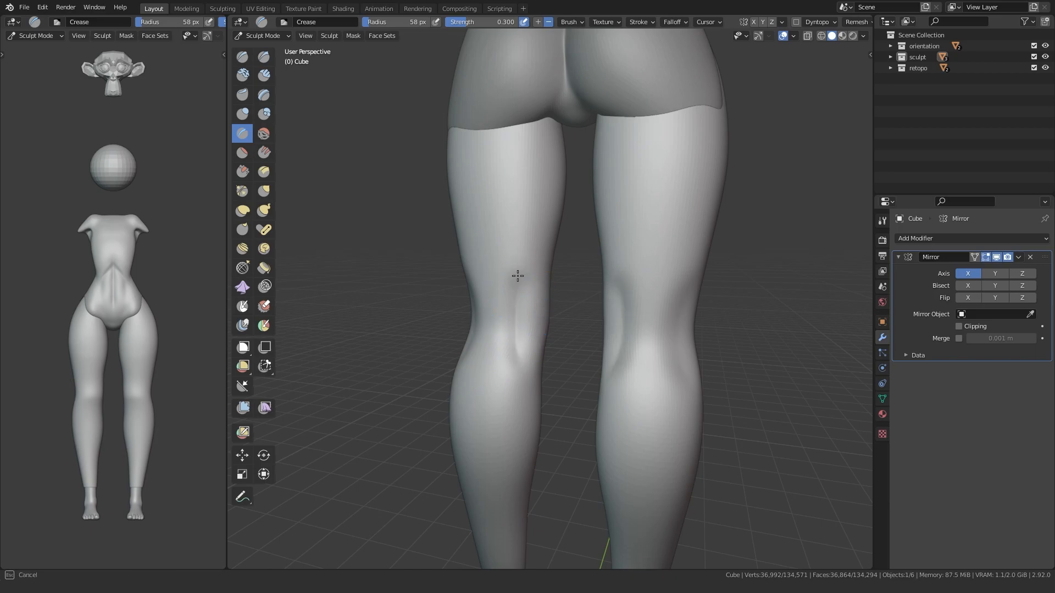
middle_click_drag(519, 286, 479, 372)
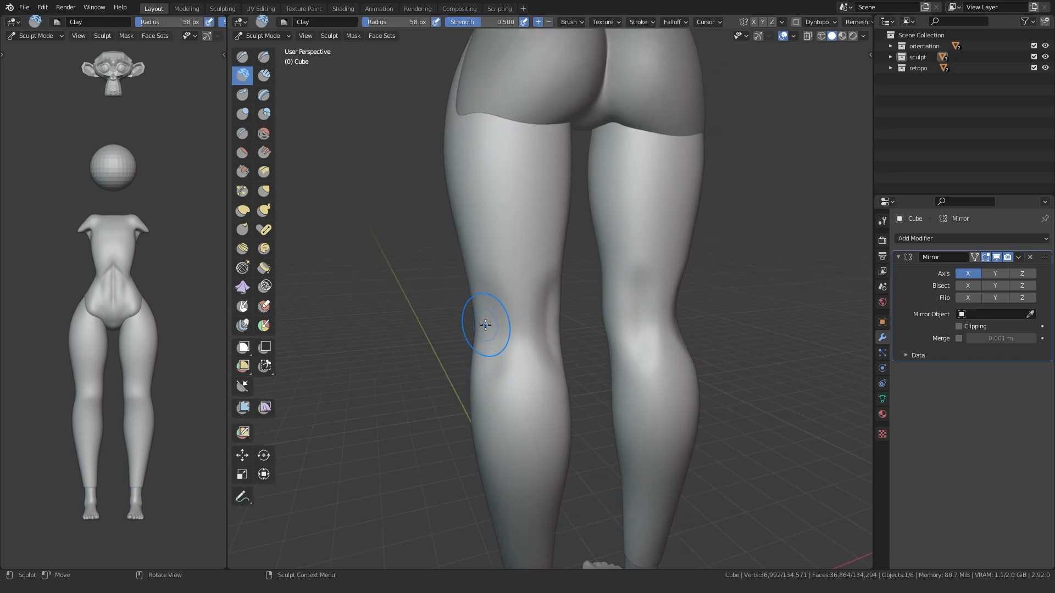
key("shift+c")
mouse_move(496, 378)
middle_mouse_down()
mouse_move(513, 304)
mouse_move(458, 355)
middle_mouse_up()
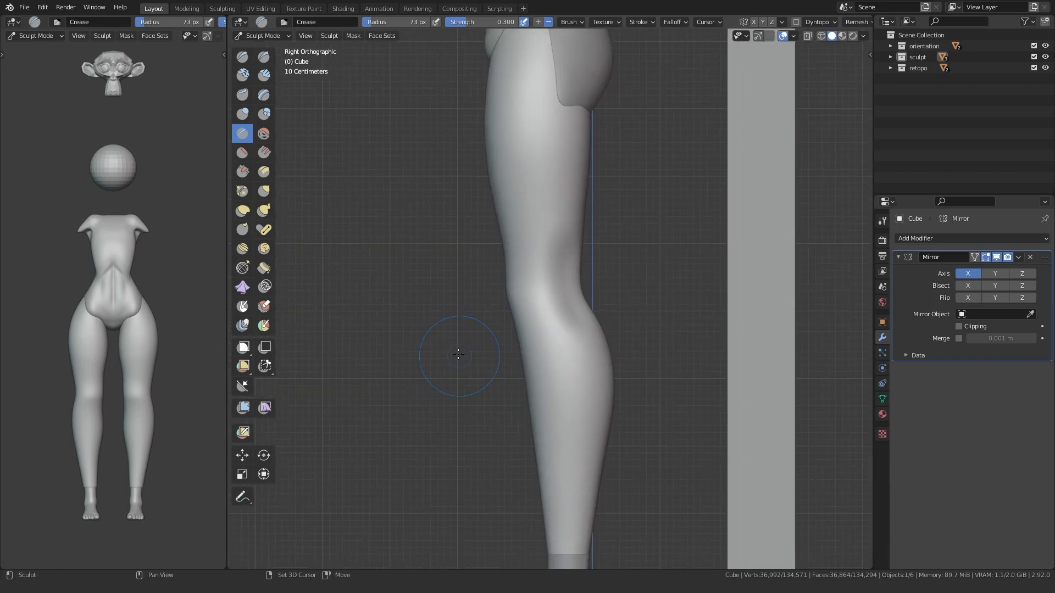
middle_click_drag(572, 266, 489, 289)
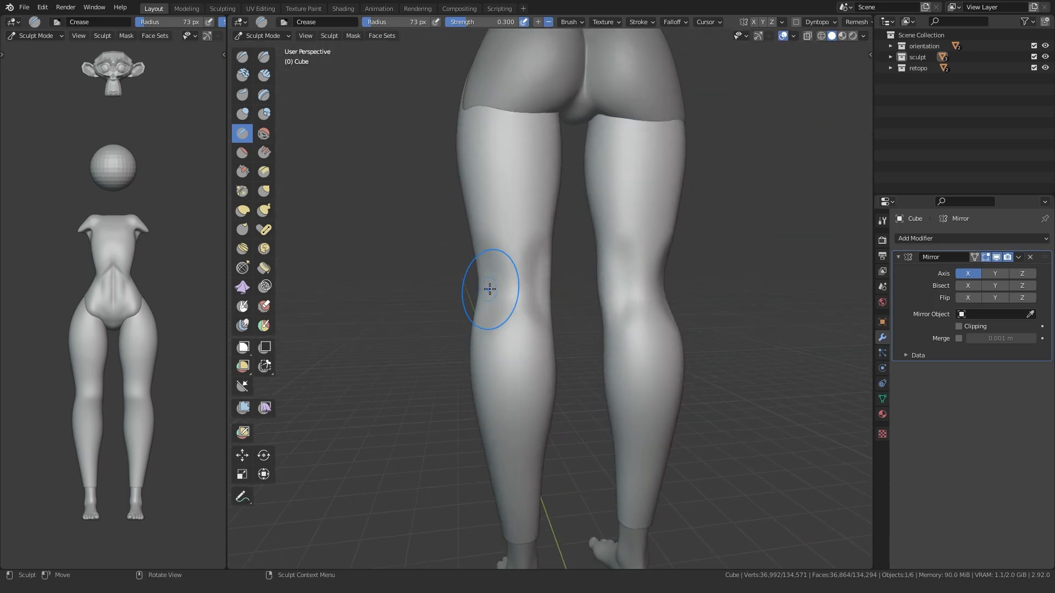
Step: Reshape the outer back of the knee above the calf with the Grab brush at 82 px radius
key("g")
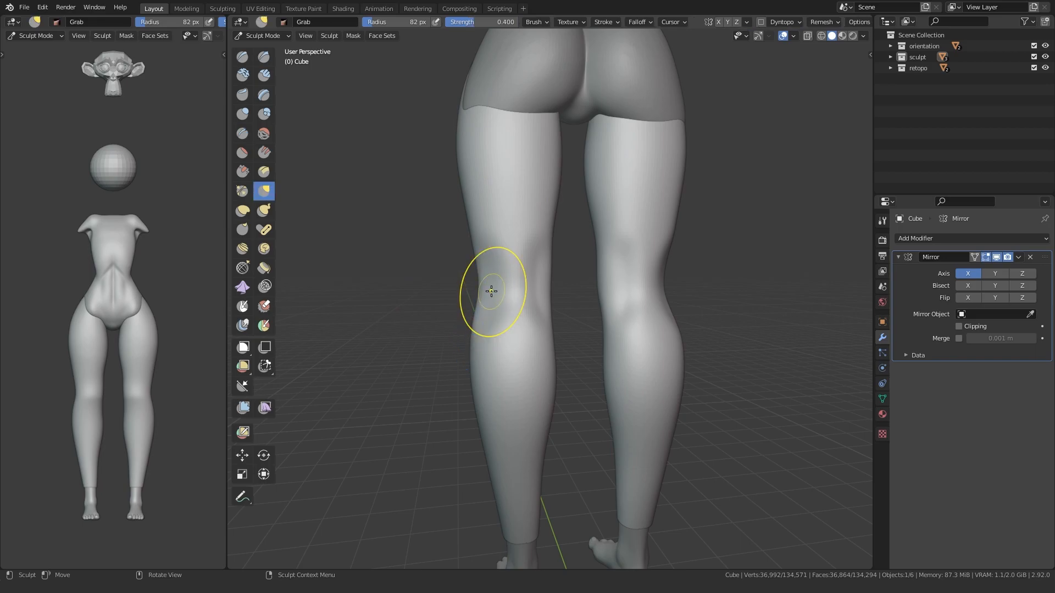
middle_click_drag(514, 361, 537, 346)
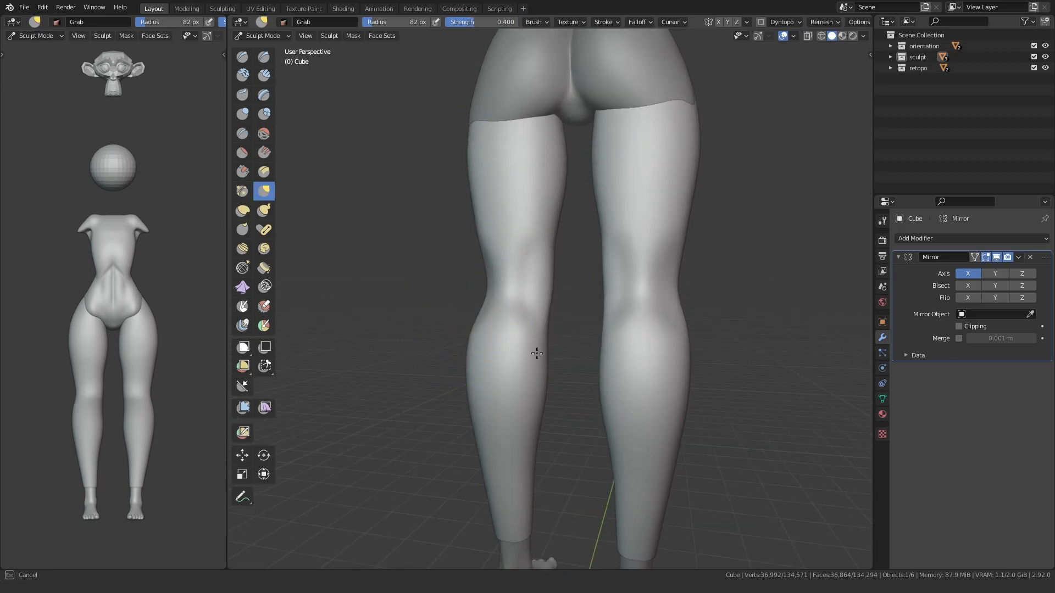
mouse_move(464, 388)
middle_mouse_down()
mouse_move(494, 436)
mouse_move(499, 383)
mouse_move(621, 362)
middle_mouse_up()
Step: Carve a line from the inner knee down along the shin with the Crease brush at 82 px radius
key("shift+c")
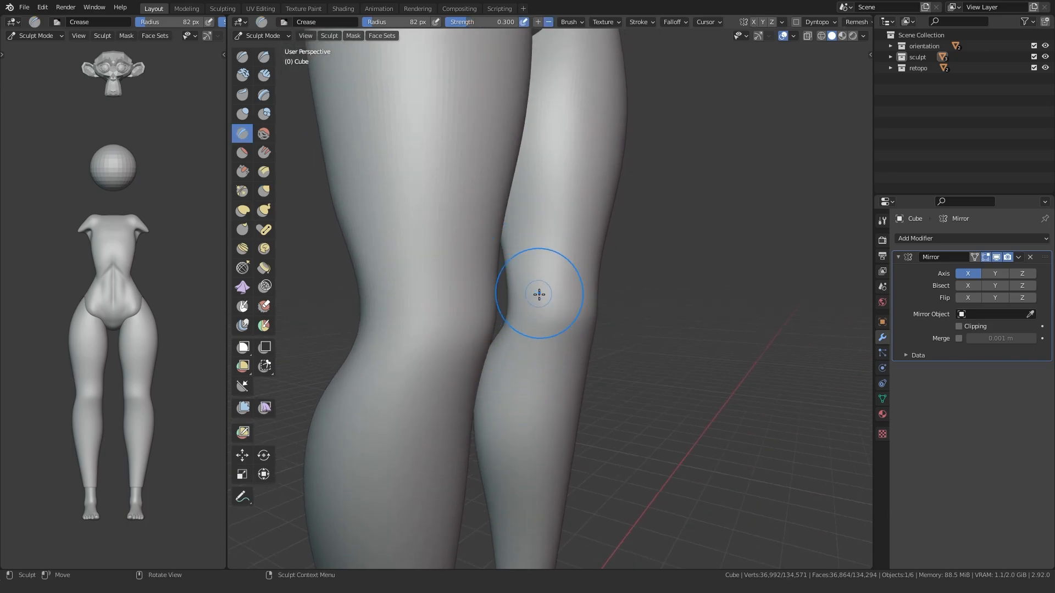
scroll(112, 406, "up", 3)
middle_click_drag(99, 362, 90, 338, "shift")
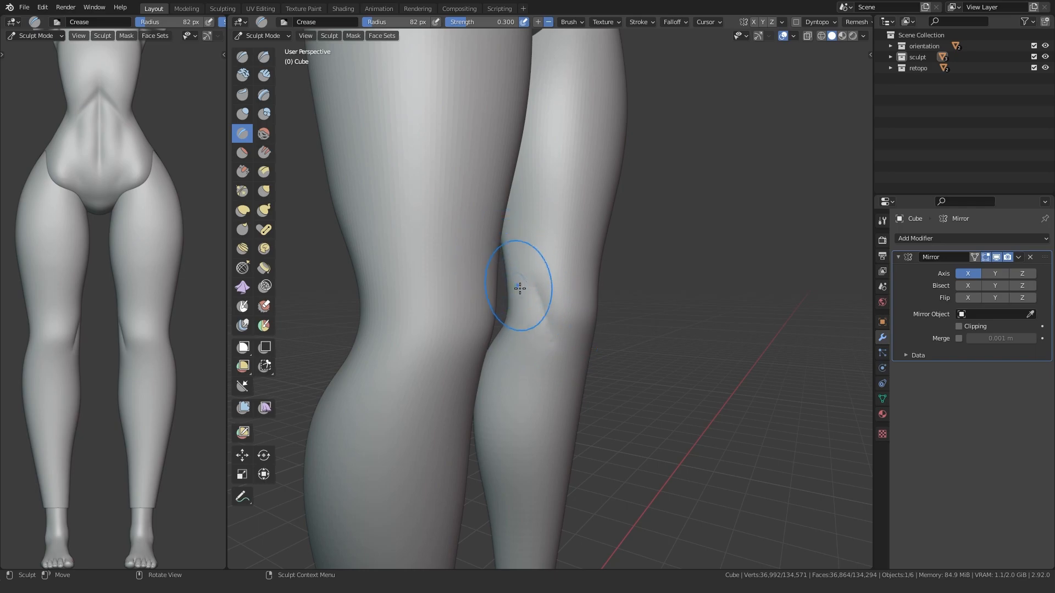
middle_click_drag(555, 368, 518, 235)
left_click_drag(550, 253, 548, 315)
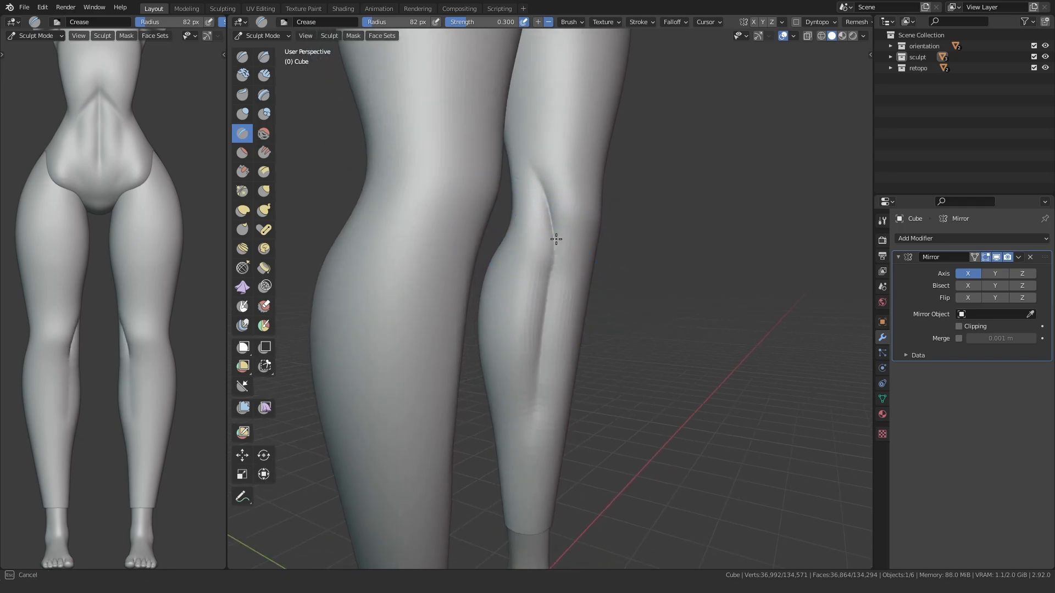
left_click_drag(556, 240, 536, 410)
Step: Broaden and extend the inner shin crease down toward the ankle with the Crease brush at 105 px radius
key("f")
left_click(535, 212)
mouse_move(535, 201)
left_mouse_down()
mouse_move(541, 413)
mouse_move(516, 368)
left_mouse_up()
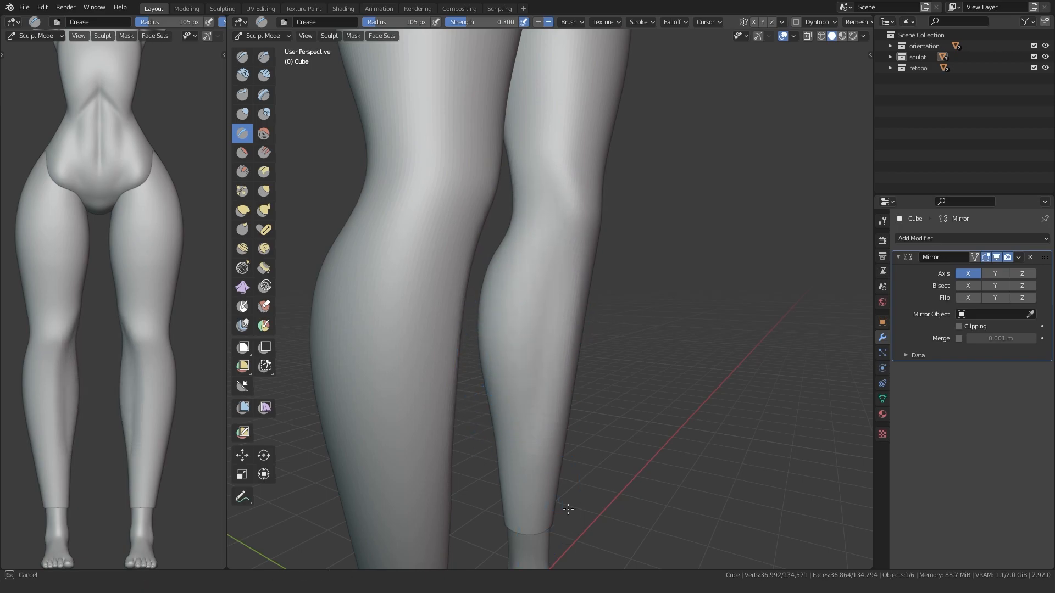
left_click_drag(510, 261, 530, 289)
left_click_drag(511, 462, 512, 472)
middle_click_drag(511, 462, 406, 386)
left_click_drag(535, 519, 538, 417)
Step: Carve a crease from the outer knee down the outer side of the shin with the Crease brush at 83 px radius
middle_click_drag(533, 308, 464, 239)
key("f")
left_click(531, 219)
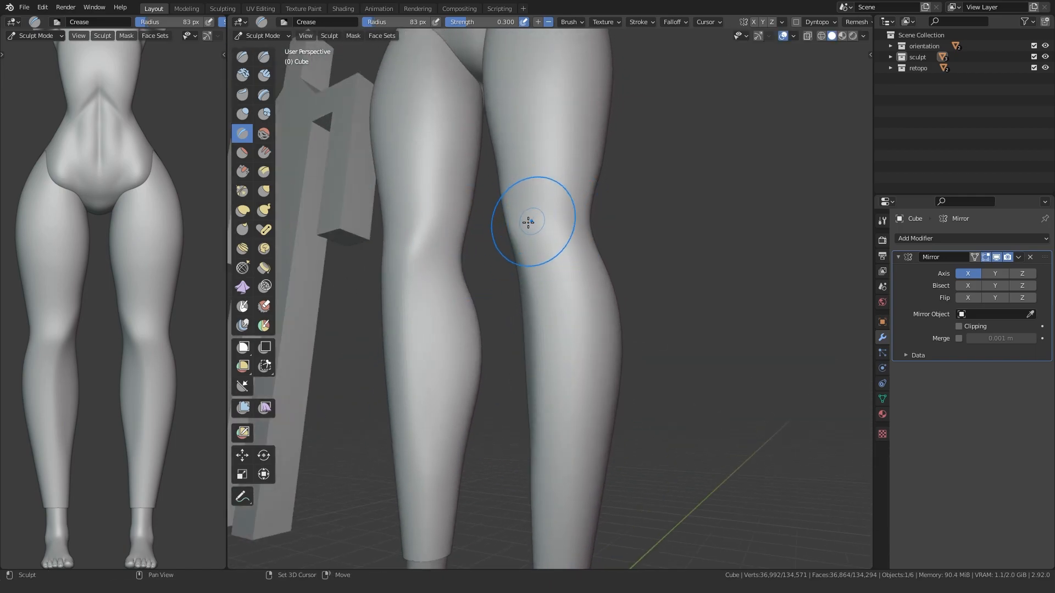
middle_click_drag(530, 219, 548, 173)
left_click_drag(566, 177, 551, 238)
middle_click_drag(532, 266, 574, 253)
left_click_drag(583, 191, 563, 240)
middle_click_drag(565, 234, 553, 222)
left_click_drag(558, 235, 571, 432)
middle_click_drag(571, 432, 523, 353)
mouse_move(551, 240)
left_mouse_down()
mouse_move(572, 428)
mouse_move(552, 229)
left_mouse_up()
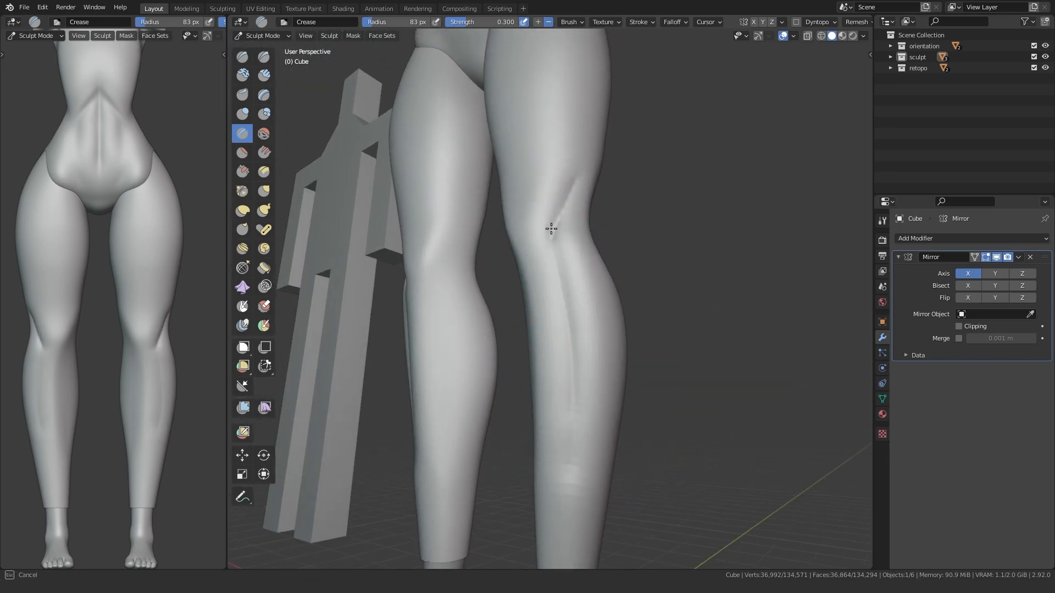
left_click_drag(571, 310, 566, 481)
Step: Switch to the Grab brush at 97 px radius and smooth the creases around the outer knee
key("g")
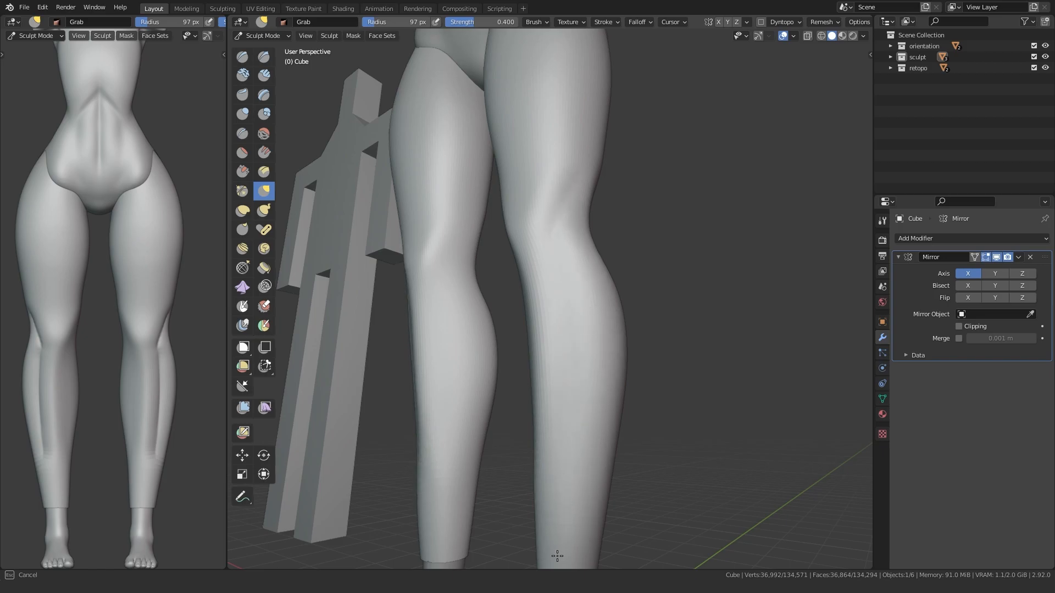
left_click_drag(574, 177, 570, 190, "shift")
mouse_move(448, 467)
middle_mouse_down()
mouse_move(495, 492)
mouse_move(384, 339)
middle_mouse_up()
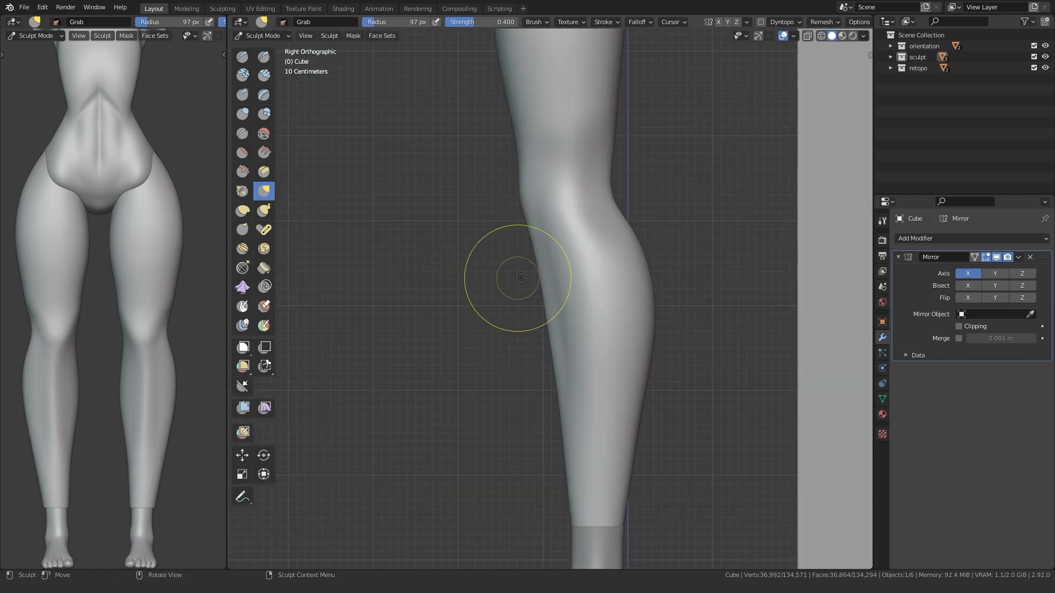
middle_click_drag(513, 279, 577, 302)
left_click_drag(569, 212, 566, 198, "shift")
left_click_drag(586, 245, 592, 211, "shift")
mouse_move(478, 416)
middle_mouse_down()
mouse_move(522, 420)
mouse_move(531, 445)
mouse_move(404, 421)
middle_mouse_up()
middle_click_drag(428, 457, 460, 352)
mouse_move(486, 291)
middle_mouse_down("shift")
mouse_move(499, 343)
mouse_move(548, 292)
mouse_move(533, 281)
middle_mouse_up("shift")
Step: Carve the side and lower edges of the kneecap with the Crease brush, using a radius of about 81 px
key("shift+c")
left_click_drag(527, 257, 548, 323)
middle_click_drag(544, 307, 453, 288)
left_click_drag(597, 247, 588, 299)
mouse_move(524, 341)
middle_mouse_down()
mouse_move(558, 344)
mouse_move(588, 330)
mouse_move(598, 233)
middle_mouse_up()
key("f")
left_click(545, 311)
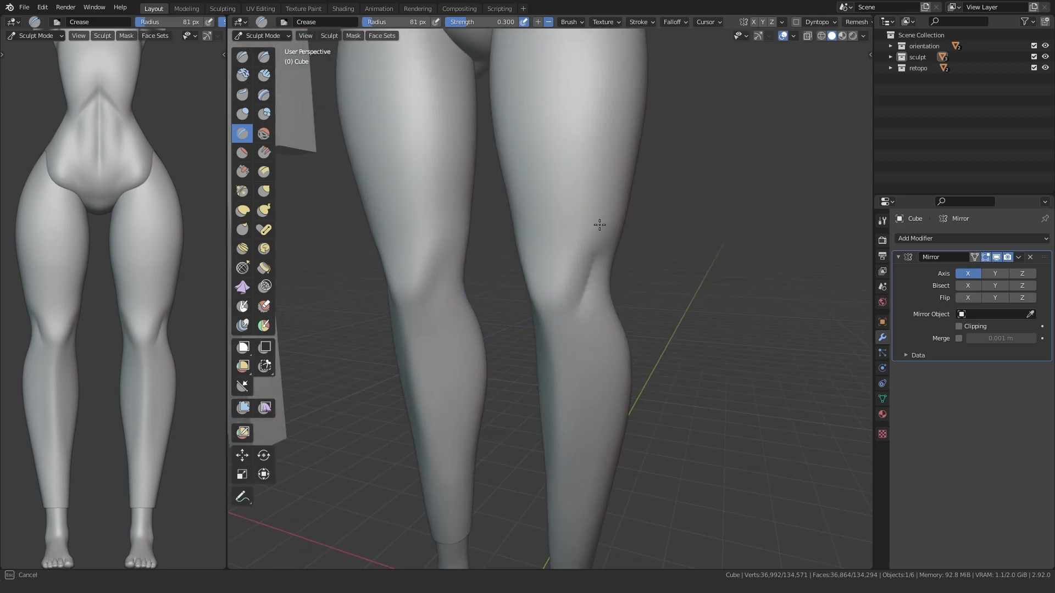
key("f")
left_click(509, 307)
mouse_move(484, 318)
middle_mouse_down()
mouse_move(530, 308)
mouse_move(489, 299)
middle_mouse_up()
mouse_move(530, 266)
left_mouse_down()
mouse_move(543, 305)
mouse_move(582, 296)
left_mouse_up()
mouse_move(518, 457)
middle_mouse_down()
mouse_move(420, 435)
mouse_move(549, 308)
mouse_move(472, 330)
mouse_move(450, 313)
middle_mouse_up()
Step: Build up the front of the knee with the Inflate/Deflate brush at 81 to 99 px radius, using the side view
key("f")
left_click(530, 318)
middle_click_drag(530, 317, 478, 345)
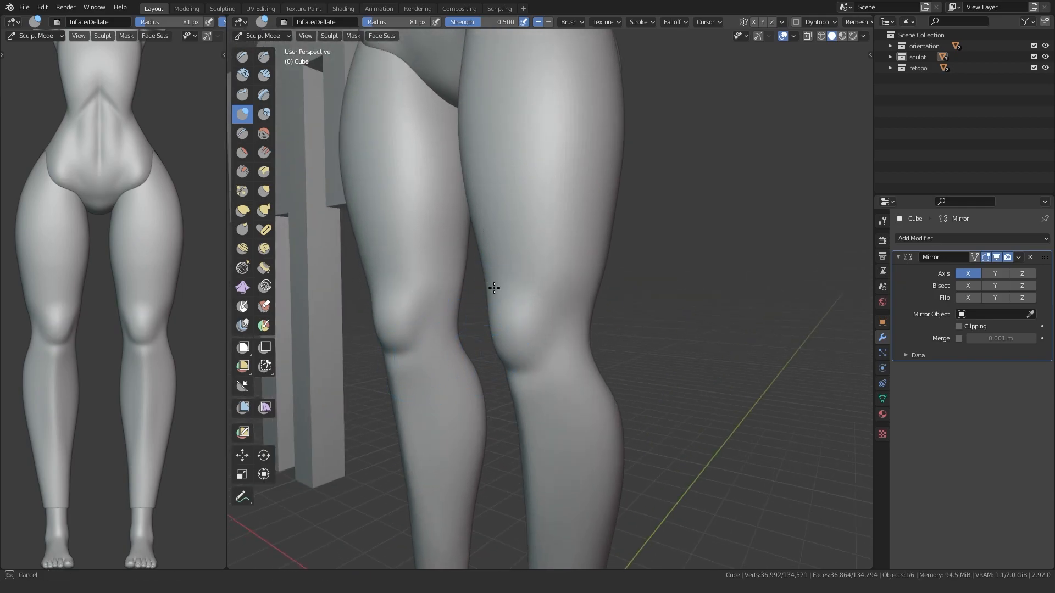
middle_click_drag(498, 286, 428, 303, "alt")
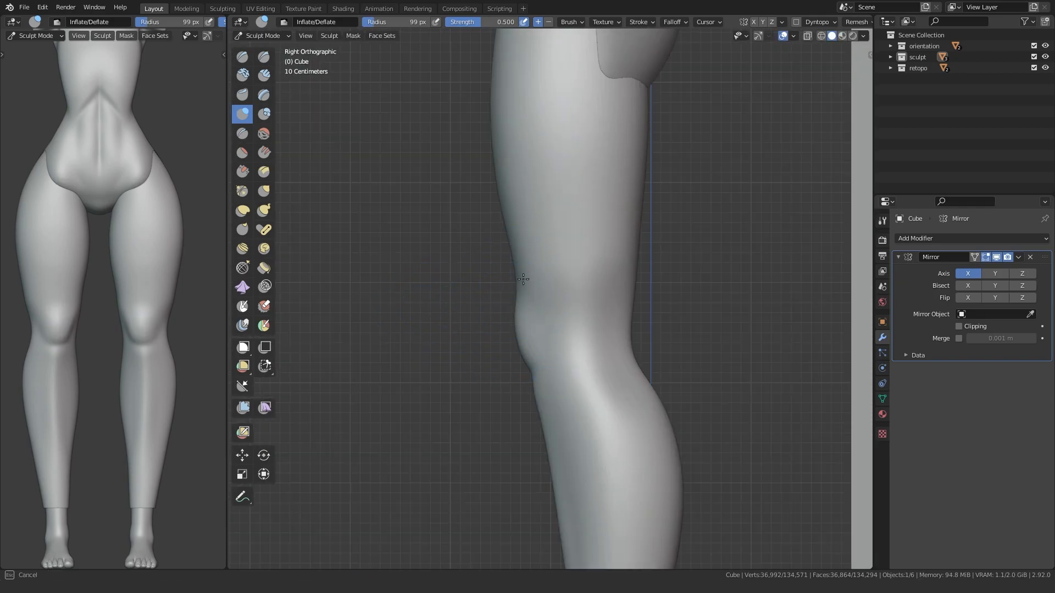
middle_click_drag(519, 246, 520, 255)
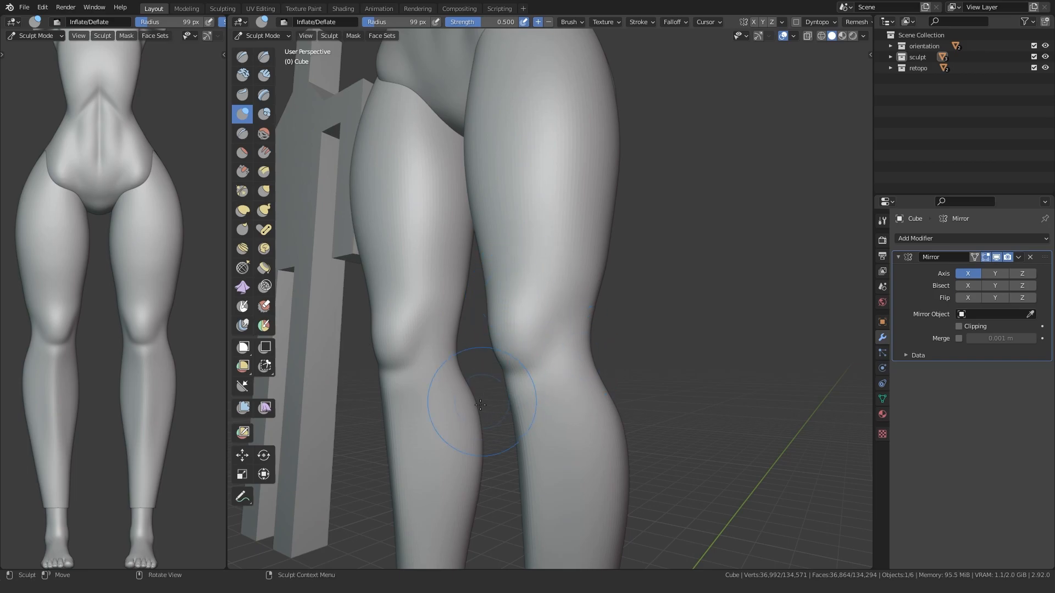
Step: Sharpen the crease around and below the kneecap with the Crease brush at 99 px radius
middle_click_drag(480, 402, 538, 407)
scroll(479, 346, "up", 1)
mouse_move(478, 352)
middle_mouse_down()
mouse_move(427, 378)
mouse_move(516, 377)
middle_mouse_up()
key("shift+c")
left_click_drag(466, 272, 511, 403)
mouse_move(511, 404)
middle_mouse_down()
mouse_move(467, 374)
mouse_move(568, 304)
middle_mouse_up()
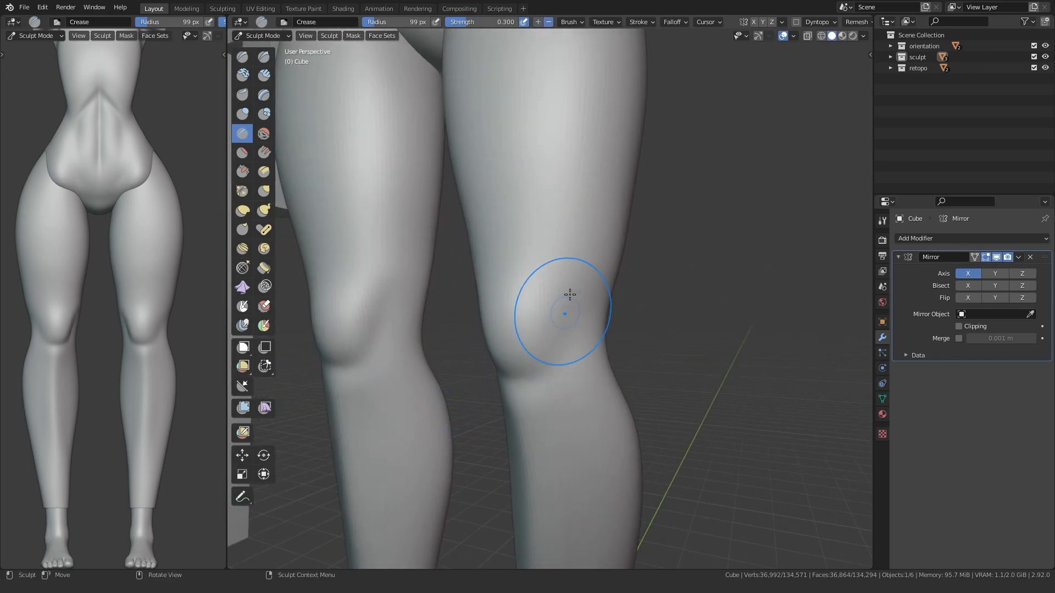
Step: Flatten the kneecap with Scrape/Peaks at 92 px radius and define its edges with the Crease brush at 114 px
mouse_move(501, 475)
middle_mouse_down()
mouse_move(500, 443)
mouse_move(478, 454)
middle_mouse_up()
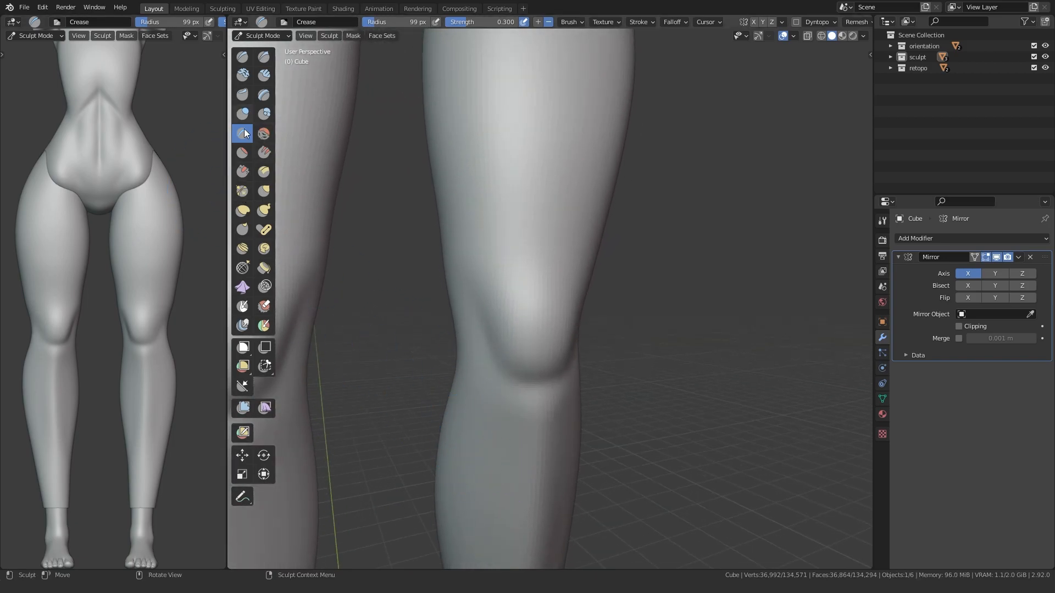
middle_click_drag(493, 314, 493, 330)
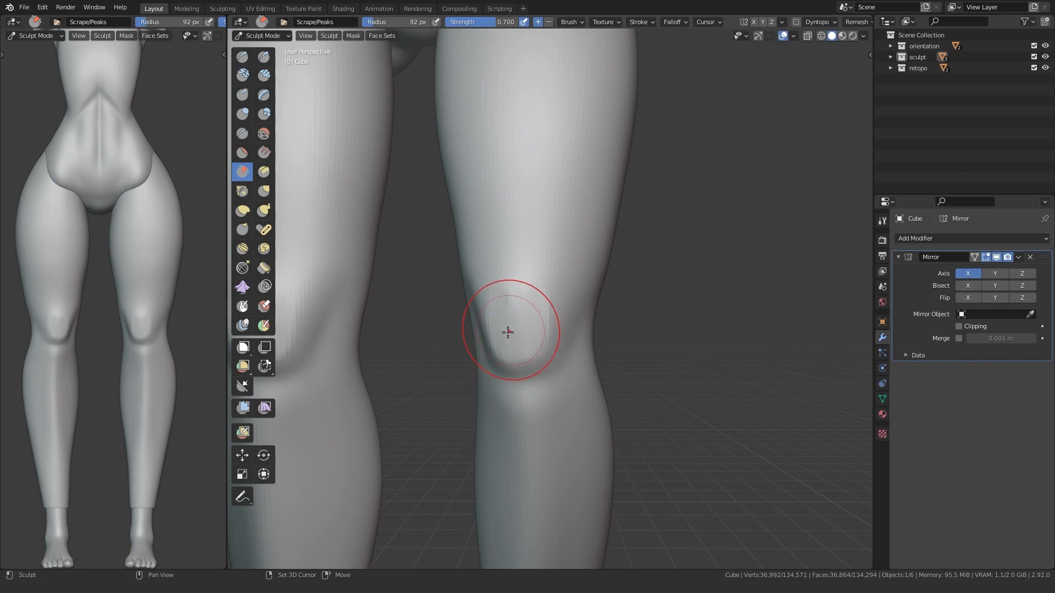
mouse_move(544, 328)
middle_mouse_down()
mouse_move(481, 343)
mouse_move(544, 271)
middle_mouse_up()
key("shift+c")
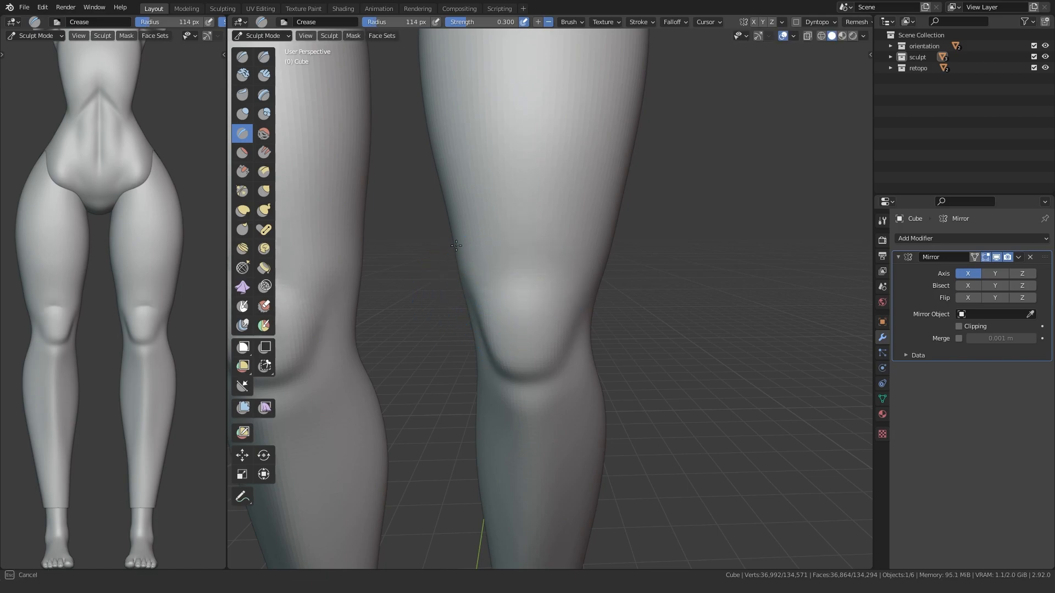
mouse_move(459, 253)
middle_mouse_down()
mouse_move(520, 303)
mouse_move(478, 318)
middle_mouse_up()
Step: Adjust the sides of the knee in angled and front views with the Grab brush at 129 and 147 px radius
key("g")
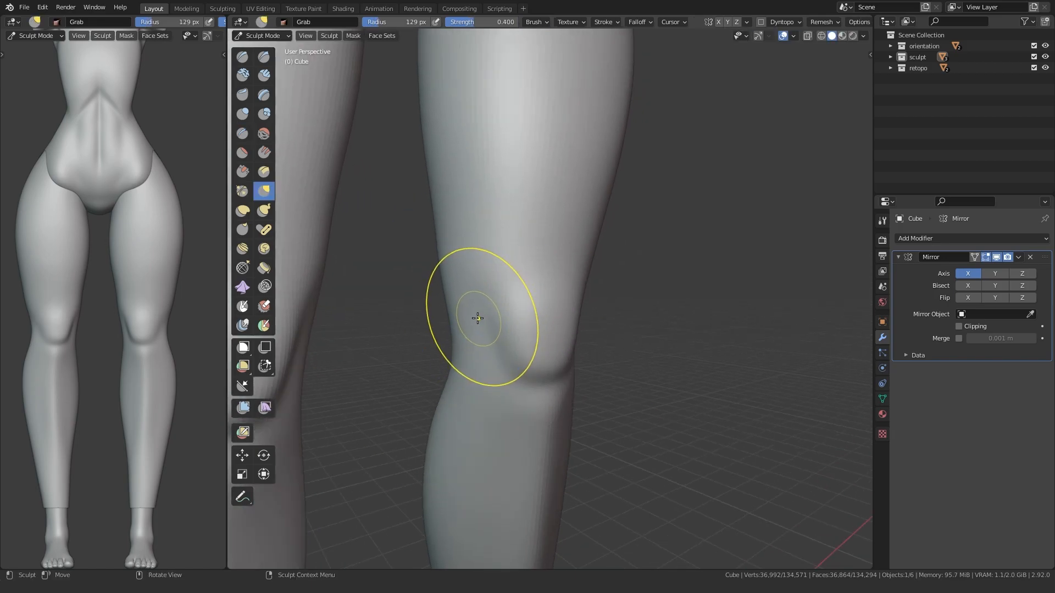
middle_click_drag(533, 424, 509, 355)
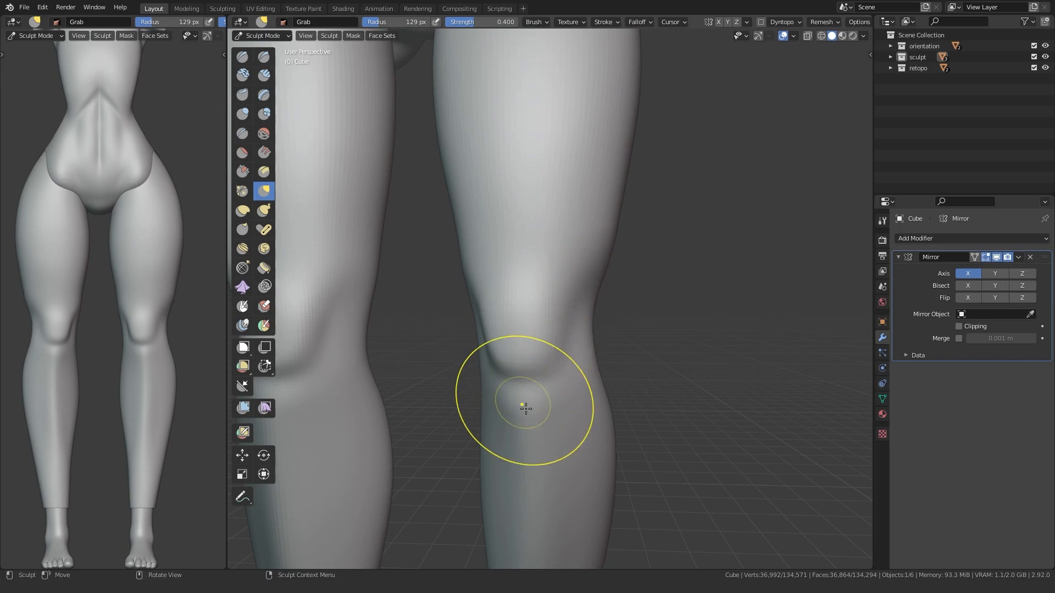
key("KP_1")
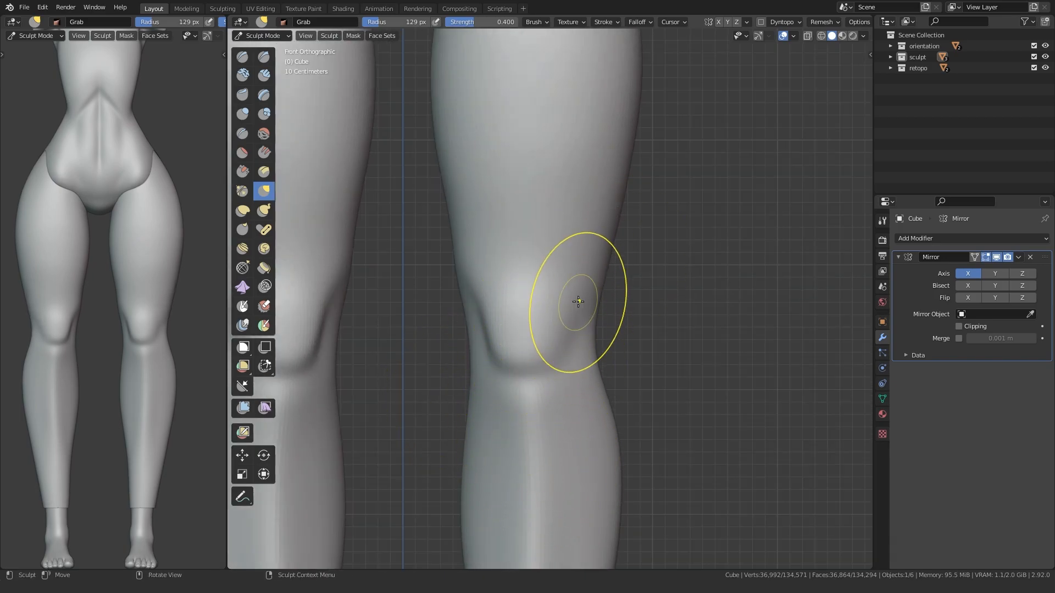
scroll(578, 302, "down", 4)
scroll(546, 336, "up", 3)
key("f")
left_click(602, 302)
left_click_drag(525, 302, 534, 302)
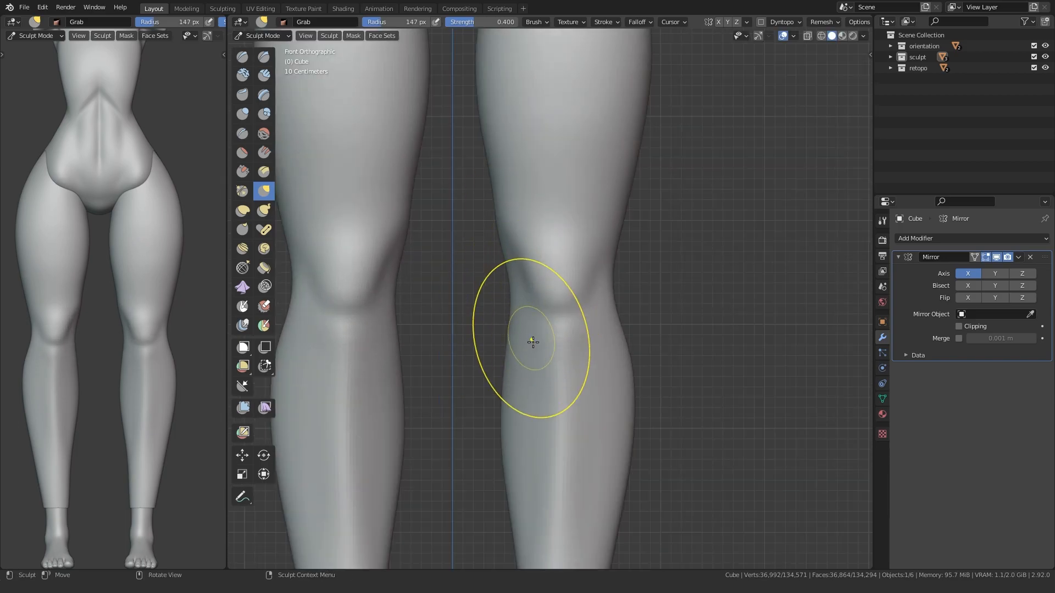
Step: Reshape the front profile of the shin below the knee in side view with the Grab brush
key("KP_3")
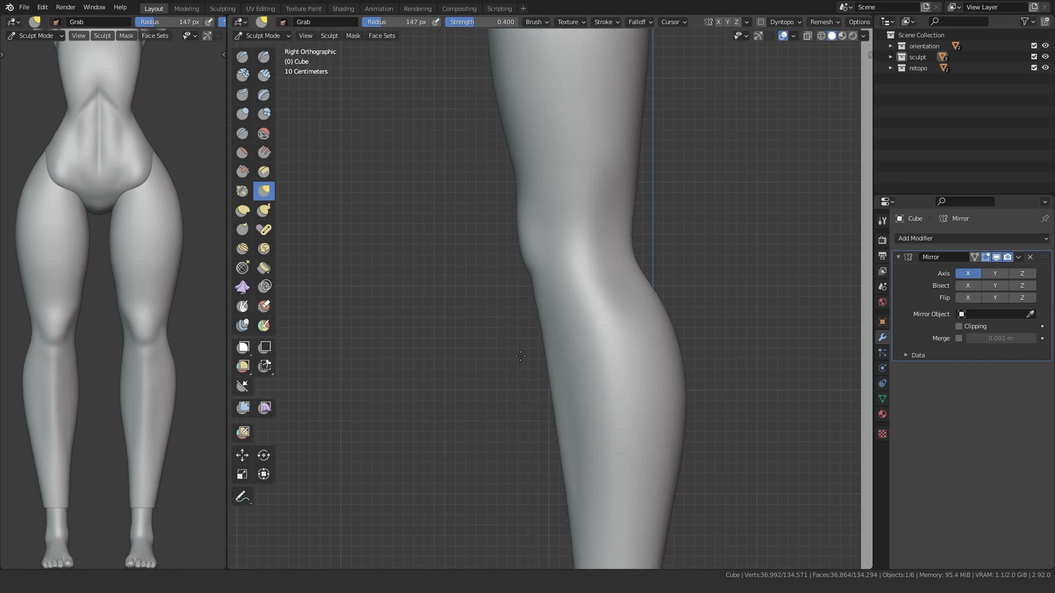
middle_click_drag(546, 448, 598, 365)
middle_click_drag(517, 410, 490, 406)
key("f")
left_click_drag(487, 406, 483, 408)
middle_click_drag(367, 454, 462, 460)
Step: Refine the lower calf and ankle contours in front view with the Grab brush at 167 px radius
mouse_move(363, 440)
middle_mouse_down("alt")
mouse_move(597, 404)
mouse_move(598, 385)
middle_mouse_up("alt")
key("f")
left_click(622, 378)
middle_click_drag(552, 428, 516, 392, "alt")
scroll(504, 405, "up", 1)
key("f")
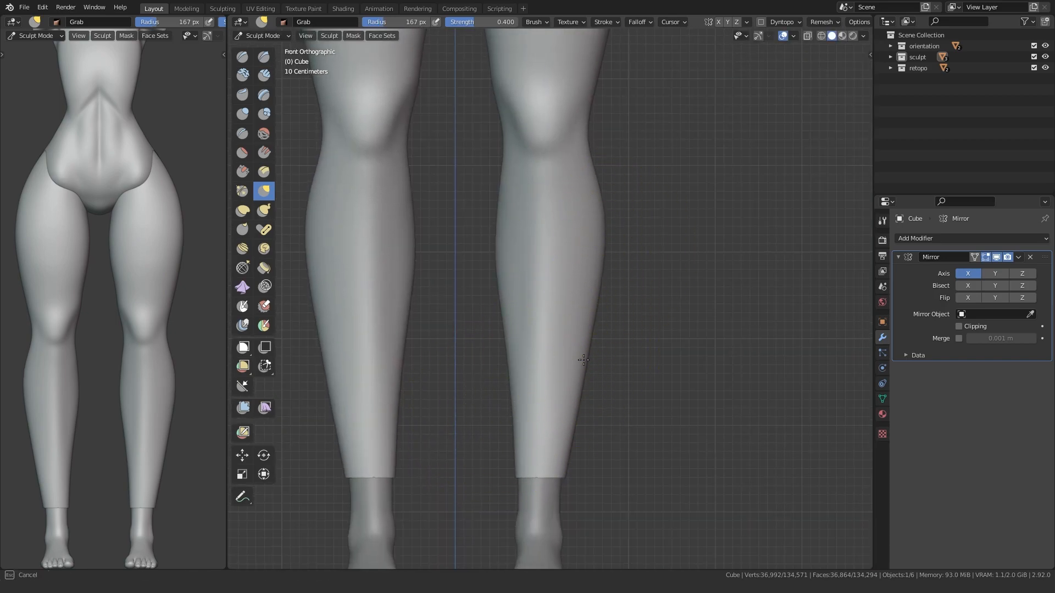
middle_click_drag(498, 327, 504, 306, "shift")
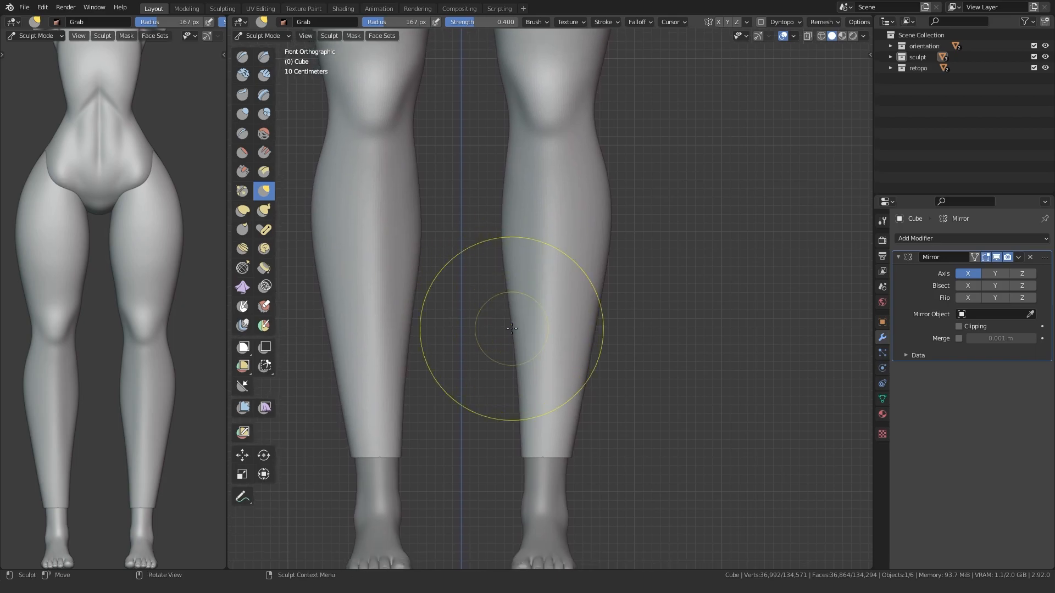
left_click_drag(558, 472, 570, 458)
middle_click_drag(542, 441, 557, 542, "shift")
scroll(511, 439, "down", 2)
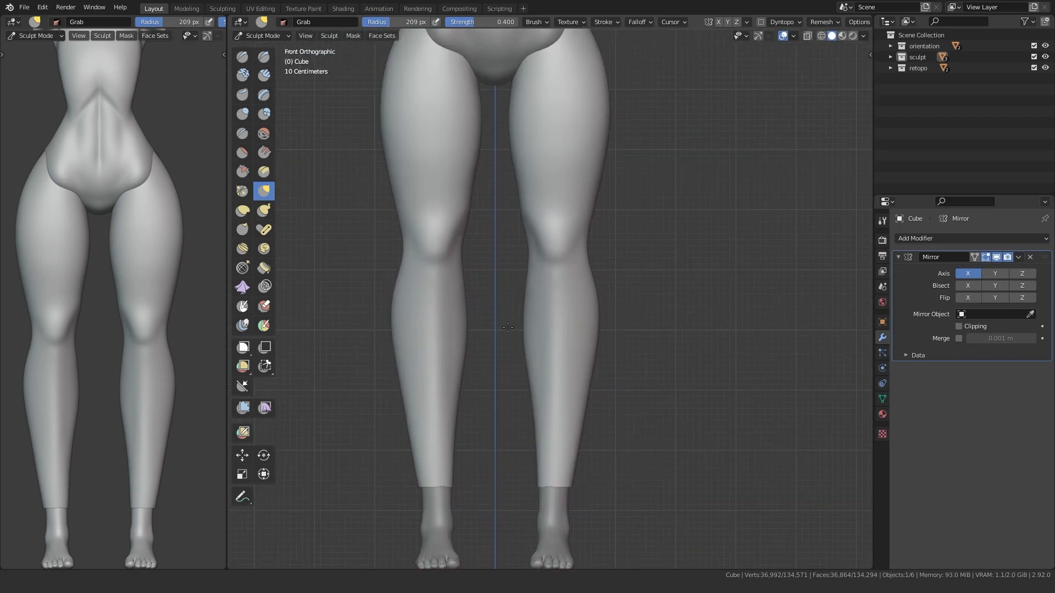
Step: Switch sculpting from the legs to the body mesh
middle_click_drag(533, 219, 540, 328, "shift")
scroll(551, 249, "up", 2)
middle_click_drag(597, 268, 494, 193)
mouse_move(435, 153)
middle_mouse_down()
mouse_move(482, 259)
mouse_move(542, 278)
mouse_move(539, 179)
mouse_move(594, 217)
mouse_move(620, 216)
mouse_move(546, 274)
middle_mouse_up()
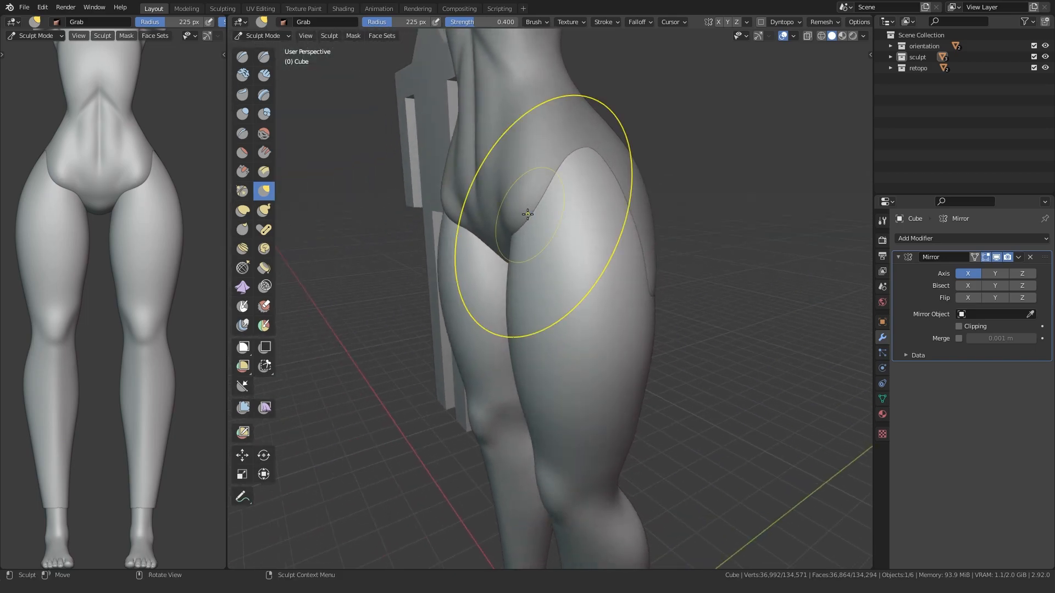
mouse_move(482, 278)
middle_mouse_down()
mouse_move(494, 329)
mouse_move(558, 313)
mouse_move(548, 332)
mouse_move(571, 300)
mouse_move(483, 346)
mouse_move(523, 348)
mouse_move(465, 356)
middle_mouse_up()
middle_click_drag(475, 303, 492, 362, "shift")
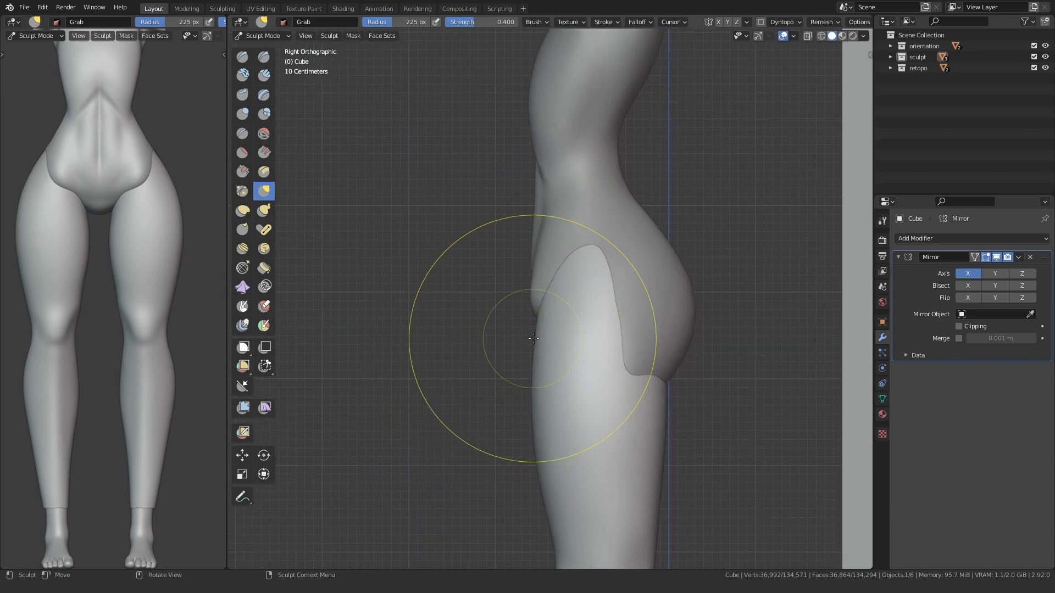
scroll(530, 300, "up", 2)
key("ctrl+Tab")
left_click(528, 289)
key("ctrl+Tab")
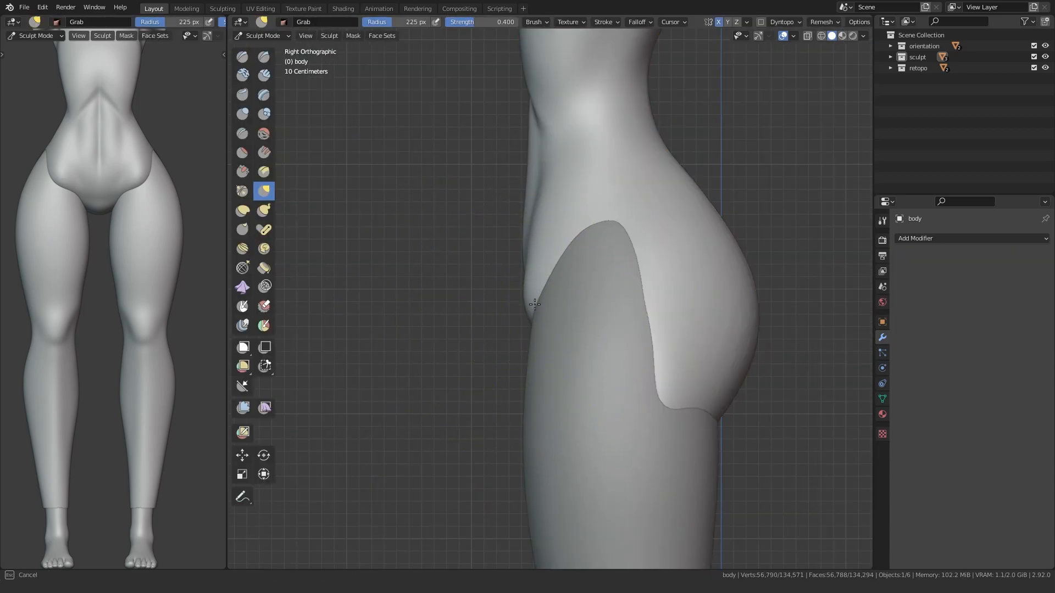
Step: Build up the front of the pelvis and lower abdomen on the body with the Clay Strips brush
mouse_move(533, 325)
middle_mouse_down()
mouse_move(651, 306)
mouse_move(582, 306)
mouse_move(628, 316)
middle_mouse_up()
key("f")
left_click(579, 315)
left_click(264, 74)
mouse_move(598, 275)
left_mouse_down()
mouse_move(610, 308)
mouse_move(590, 333)
mouse_move(613, 300)
left_mouse_up()
key("g")
mouse_move(522, 384)
middle_mouse_down()
mouse_move(363, 425)
mouse_move(380, 351)
mouse_move(344, 276)
middle_mouse_up()
left_click(265, 81)
middle_click_drag(569, 310, 504, 285)
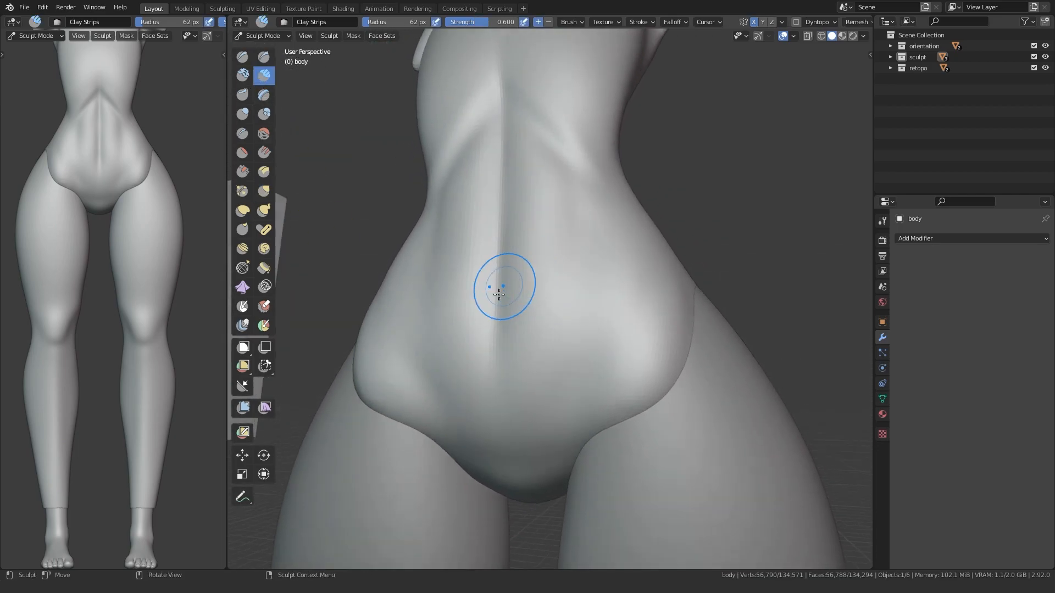
Step: Define the abdominal contours with the Crease brush and smooth the surface beside them
key("shift+c")
middle_click_drag(570, 297, 568, 439)
mouse_move(583, 262)
left_mouse_down()
mouse_move(583, 341)
mouse_move(599, 418)
mouse_move(595, 150)
mouse_move(586, 230)
left_mouse_up()
left_click(263, 76)
middle_click_drag(495, 308, 527, 301)
left_click_drag(395, 358, 413, 230, "shift")
Step: Build up the sides of the abdomen with the Clay Strips brush at 94 px radius and smooth the strokes
middle_click_drag(413, 259, 387, 269)
key("f")
left_click(386, 287)
key("ctrl+z")
key("ctrl+z")
key("f")
left_click(581, 313)
mouse_move(605, 199)
left_mouse_down()
mouse_move(595, 352)
mouse_move(610, 269)
mouse_move(629, 231)
left_mouse_up()
middle_click_drag(369, 362, 410, 370)
left_click_drag(410, 370, 473, 396, "shift")
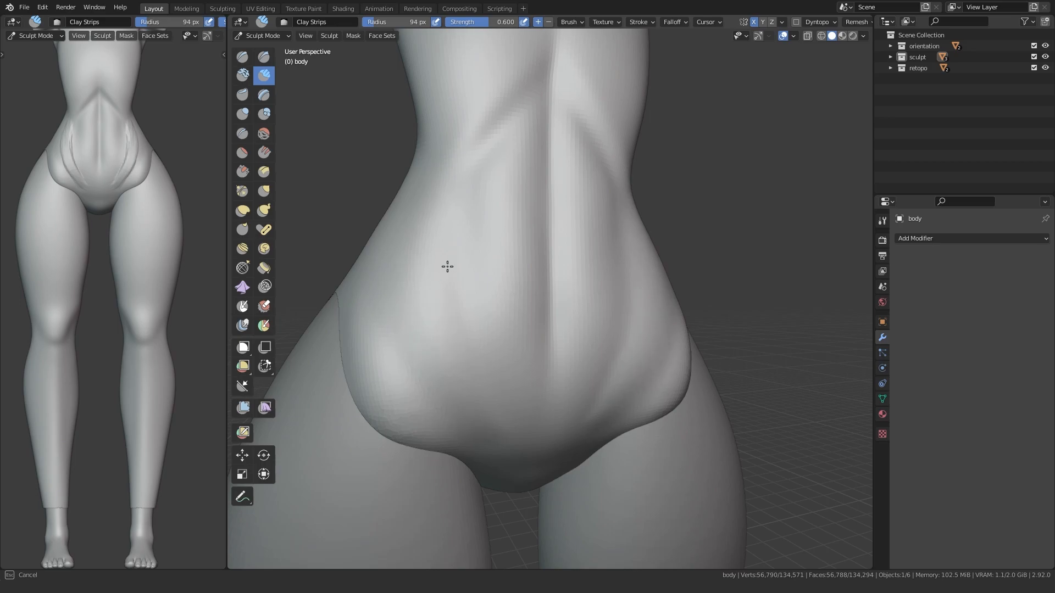
Step: Carve the midline at the navel with the Crease brush at 52 px radius
mouse_move(657, 284)
middle_mouse_down("ctrl")
mouse_move(412, 394)
mouse_move(429, 455)
mouse_move(412, 434)
mouse_move(518, 302)
middle_mouse_up("ctrl")
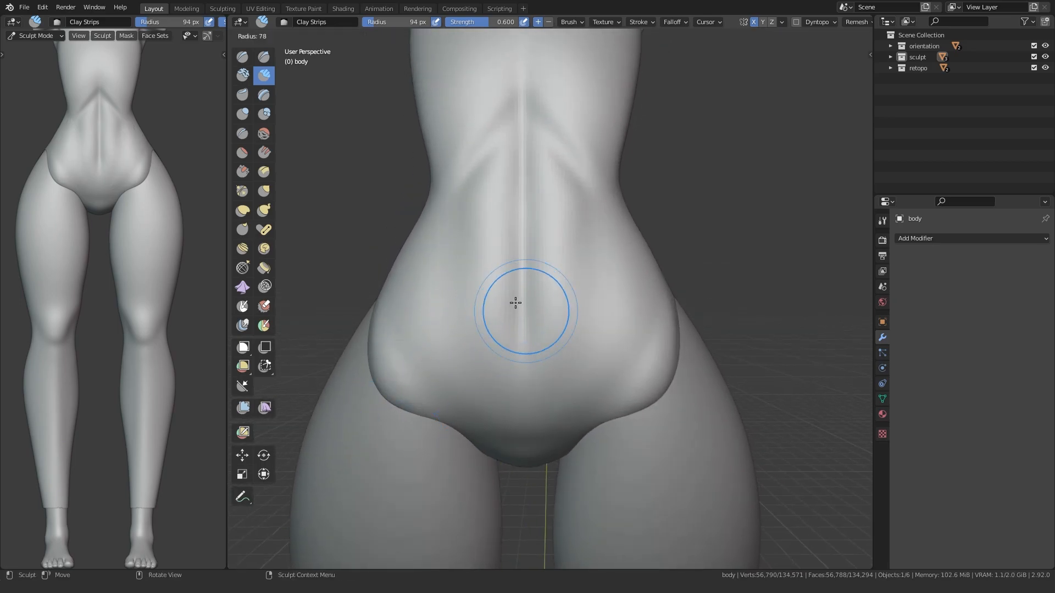
key("shift+c")
key("shift+b")
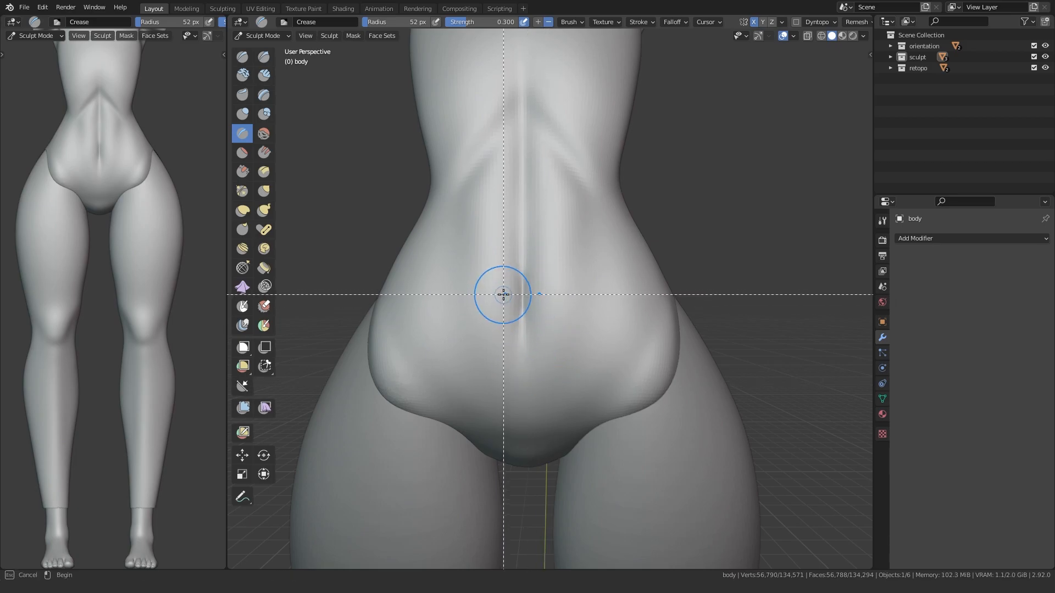
left_click_drag(501, 294, 515, 348)
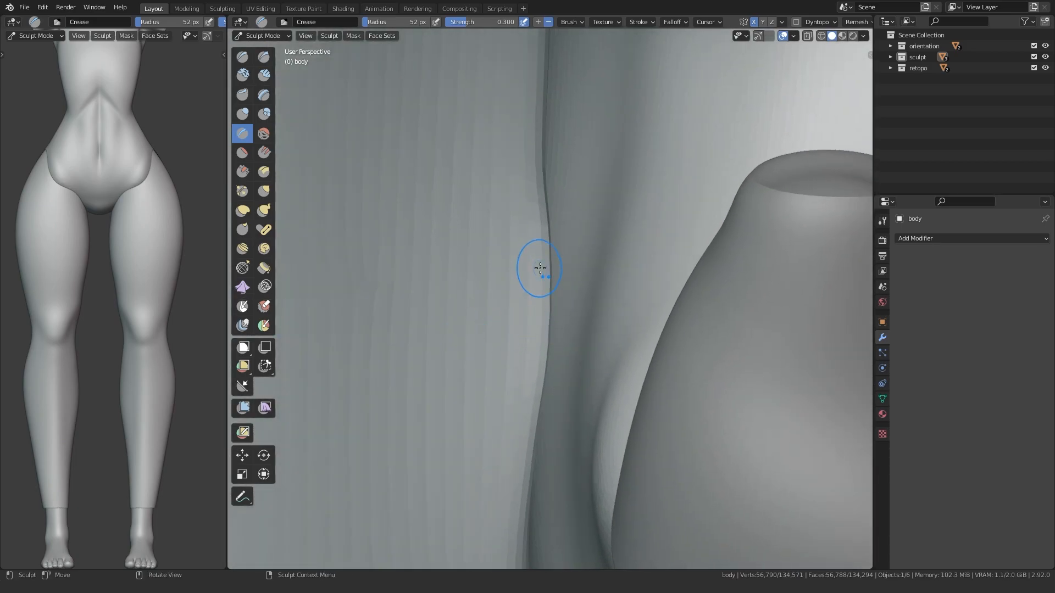
Step: Shape the navel recess on the abdomen's midline with the Grab brush, reducing its radius to 54 px
key("g")
left_click_drag(548, 251, 588, 159)
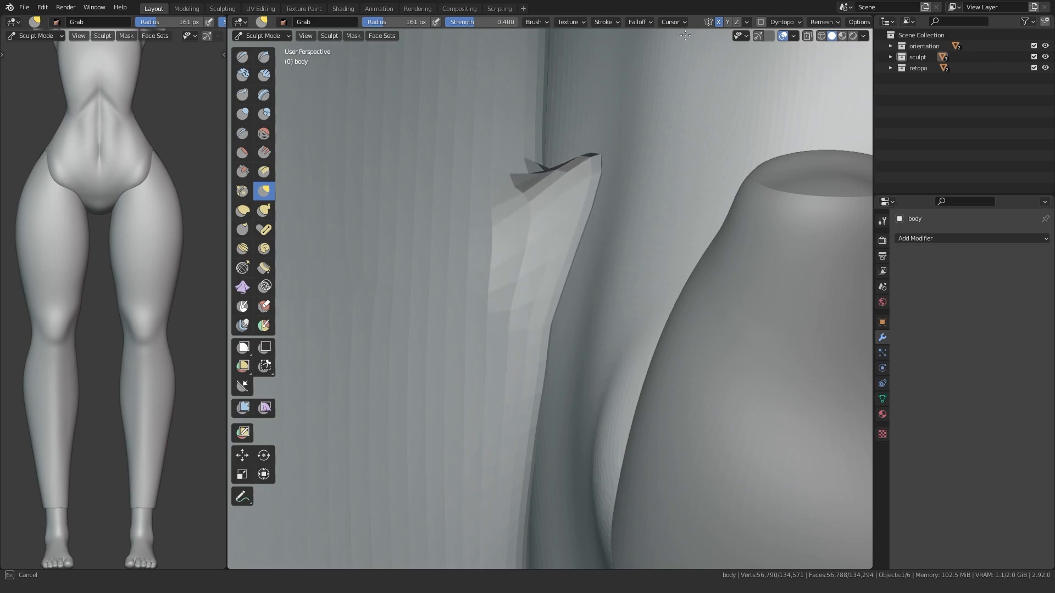
key("ctrl+z")
left_click_drag(544, 247, 549, 246)
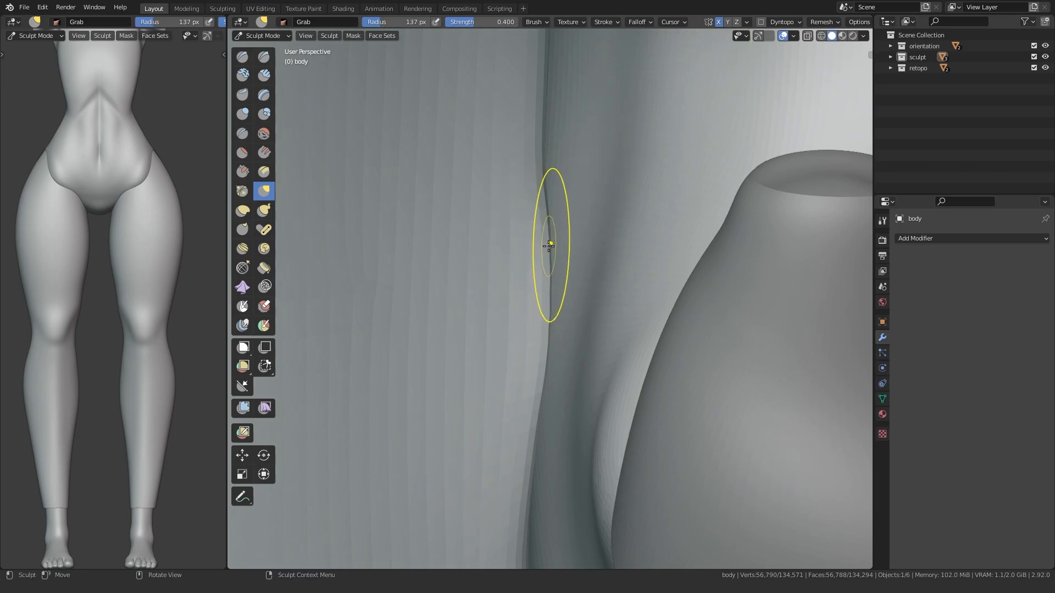
left_click_drag(732, 0, 709, 22)
scroll(560, 276, "down", 3)
mouse_move(681, 310)
middle_mouse_down()
mouse_move(583, 324)
mouse_move(529, 313)
middle_mouse_up()
scroll(537, 328, "down", 6)
scroll(536, 321, "up", 3)
key("f")
left_click(511, 293)
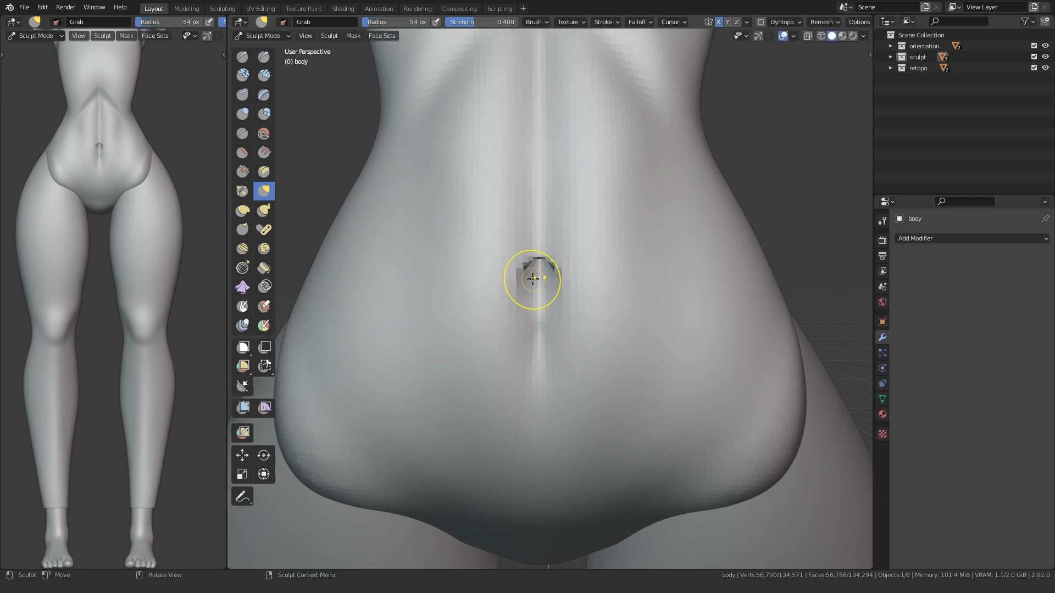
Step: Deepen the navel and its lower fold with the Crease brush at 83 px radius
scroll(533, 294, "up", 2)
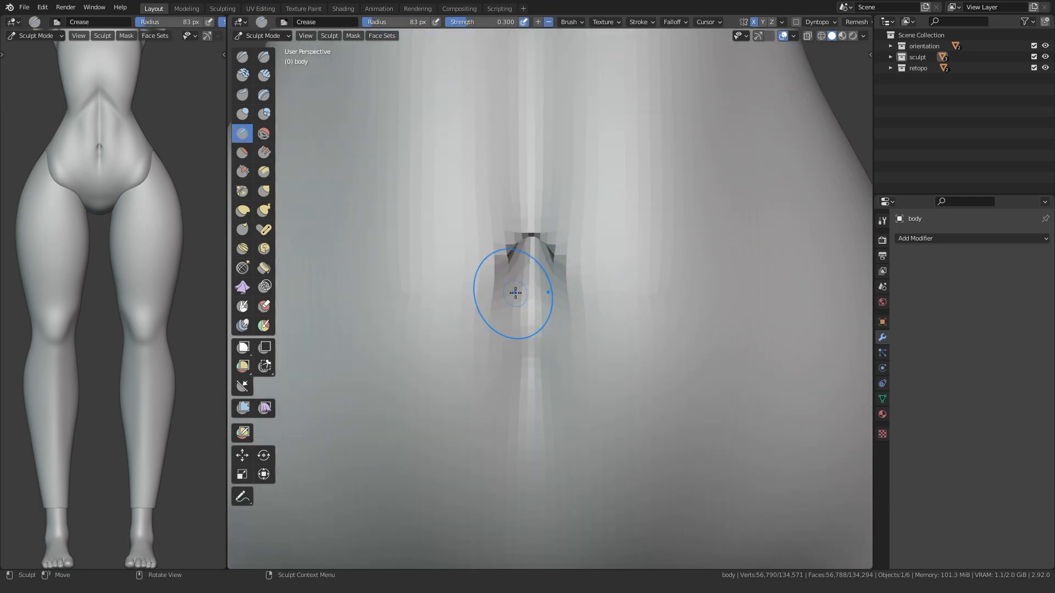
left_click_drag(536, 266, 529, 391)
middle_click_drag(510, 379, 505, 308)
left_click_drag(534, 260, 537, 291)
mouse_move(529, 285)
middle_mouse_down()
mouse_move(542, 292)
mouse_move(529, 248)
middle_mouse_up()
scroll(517, 199, "down", 4)
middle_click_drag(516, 198, 514, 225)
key("ctrl+z")
key("ctrl+z")
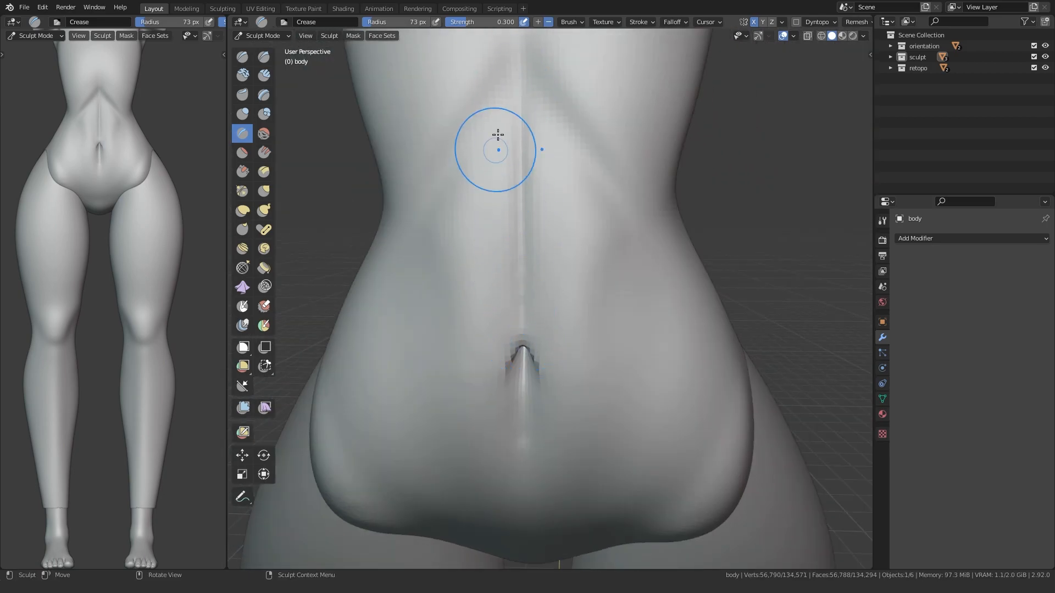
Step: Build up the abdominal muscles around the navel with the Clay Strips brush at 102 px radius and smooth them
mouse_move(435, 301)
middle_mouse_down()
mouse_move(526, 269)
mouse_move(485, 363)
mouse_move(466, 311)
middle_mouse_up()
middle_click_drag(473, 389, 485, 325, "alt")
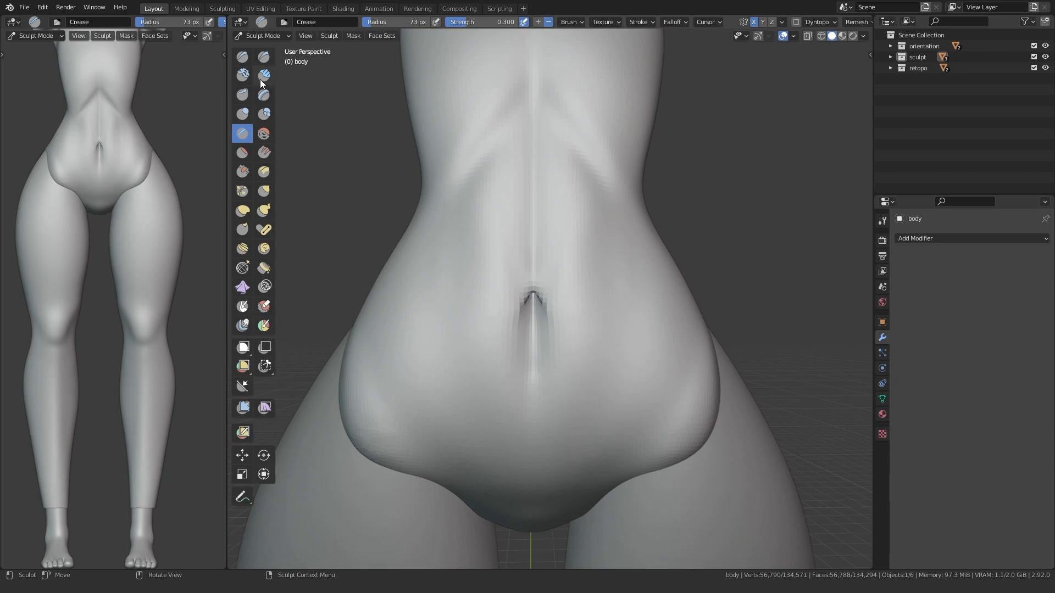
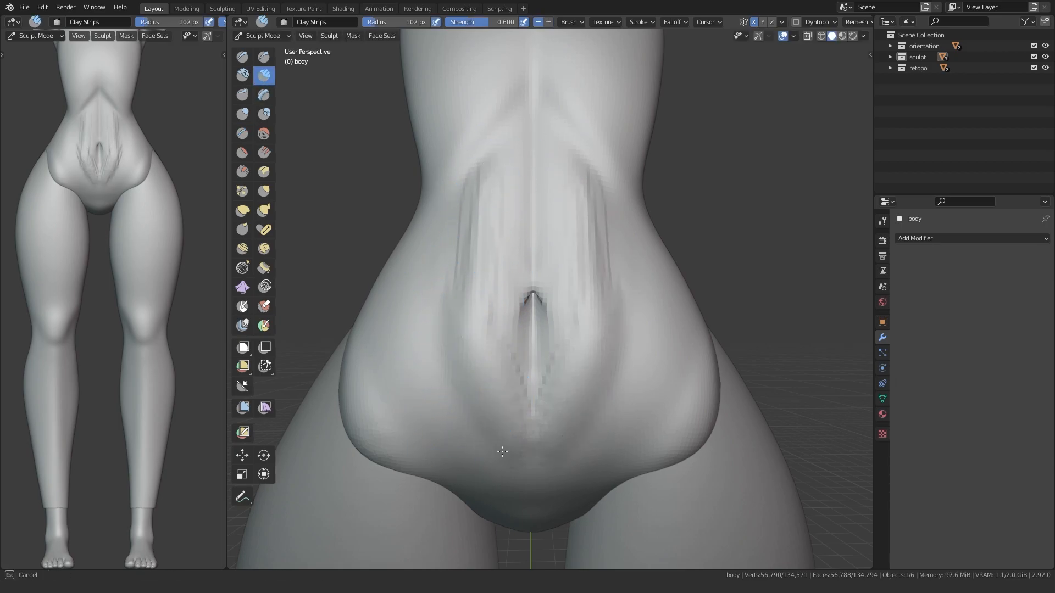
left_click_drag(622, 225, 616, 233, "shift")
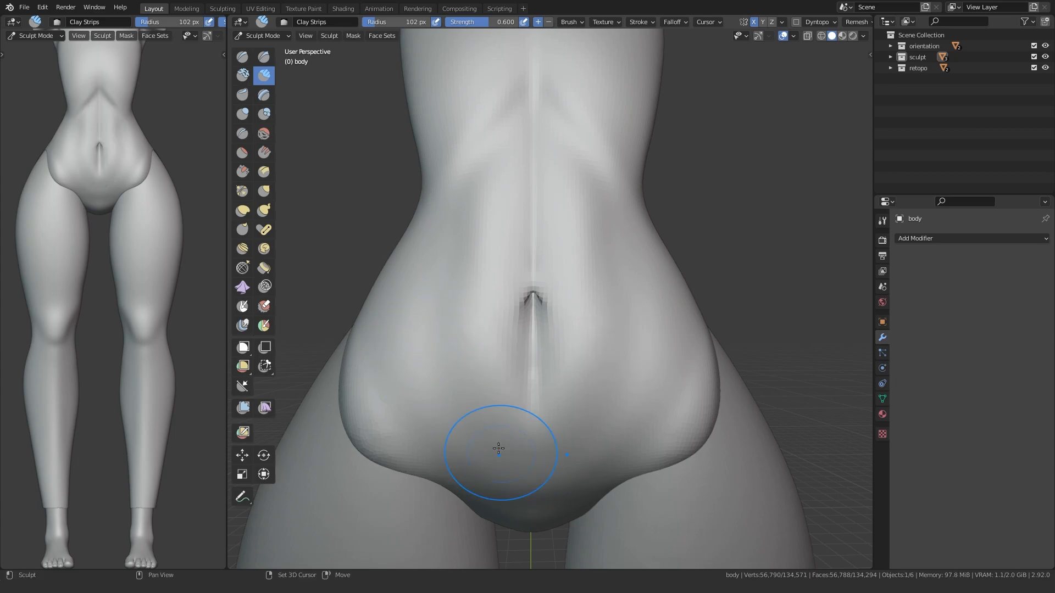
middle_click_drag(534, 367, 386, 389, "alt")
middle_click_drag(484, 224, 516, 282)
key("i")
mouse_move(456, 330)
middle_mouse_down()
mouse_move(447, 313)
mouse_move(489, 231)
mouse_move(447, 228)
mouse_move(489, 267)
middle_mouse_up()
Step: Adjust the belly's side profile with the Grab brush at 227 px radius, using a temporary mask around the waist
key("g")
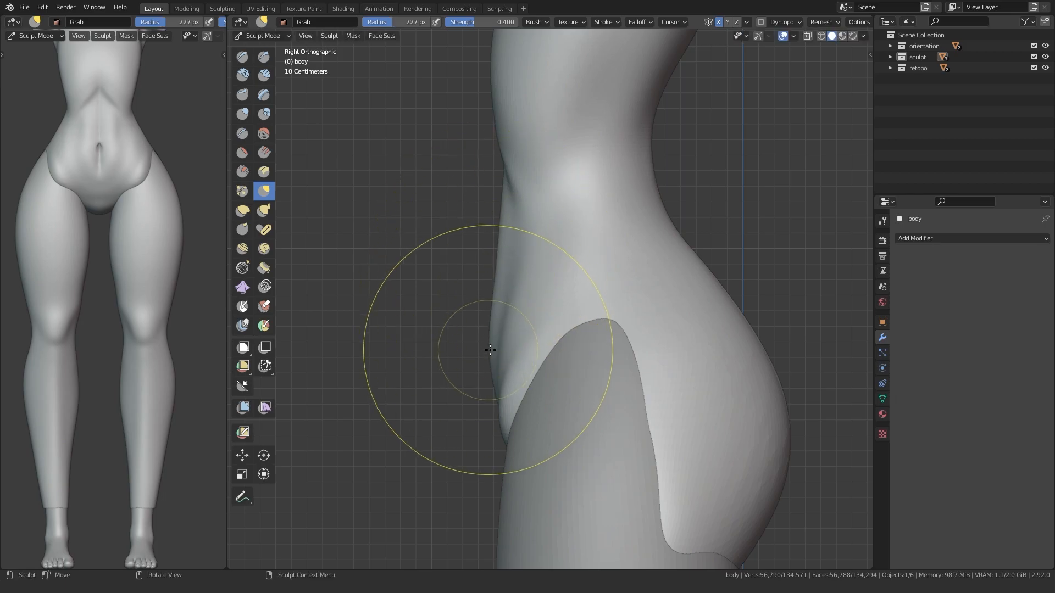
mouse_move(502, 200)
middle_mouse_down()
mouse_move(508, 218)
mouse_move(533, 186)
middle_mouse_up()
mouse_move(506, 101)
left_mouse_down("ctrl+shift")
mouse_move(699, 179)
mouse_move(497, 61)
left_mouse_up("ctrl+shift")
key("q")
left_click(429, 174)
middle_click_drag(429, 175, 355, 251, "alt")
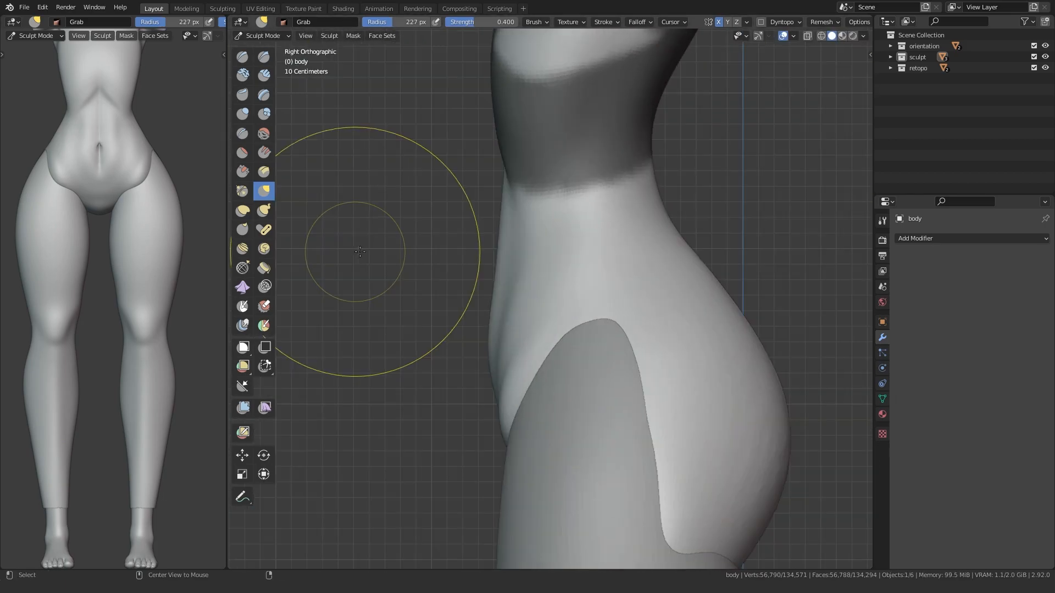
mouse_move(479, 192)
middle_mouse_down()
mouse_move(509, 187)
mouse_move(561, 245)
mouse_move(596, 243)
mouse_move(575, 232)
mouse_move(454, 236)
mouse_move(485, 242)
mouse_move(555, 363)
middle_mouse_up()
key("alt+m")
scroll(520, 186, "down", 3)
scroll(555, 363, "up", 2)
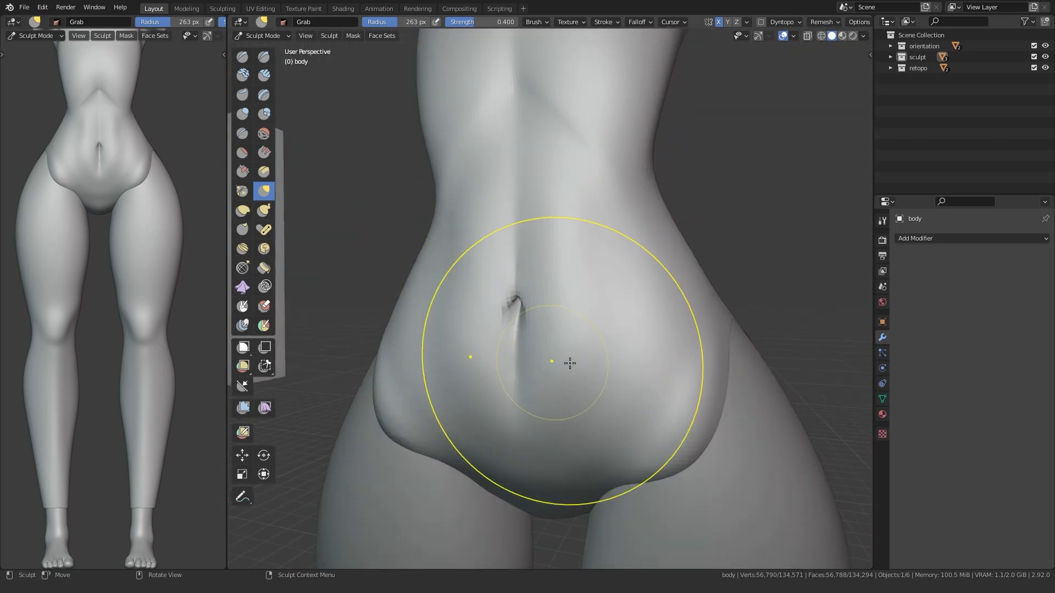
Step: Build up the underside of the pelvis between the thighs with the Clay Strips brush at 126 px radius
key("shift+c")
mouse_move(512, 457)
middle_mouse_down()
mouse_move(543, 372)
mouse_move(506, 352)
mouse_move(471, 311)
mouse_move(530, 354)
mouse_move(513, 416)
middle_mouse_up()
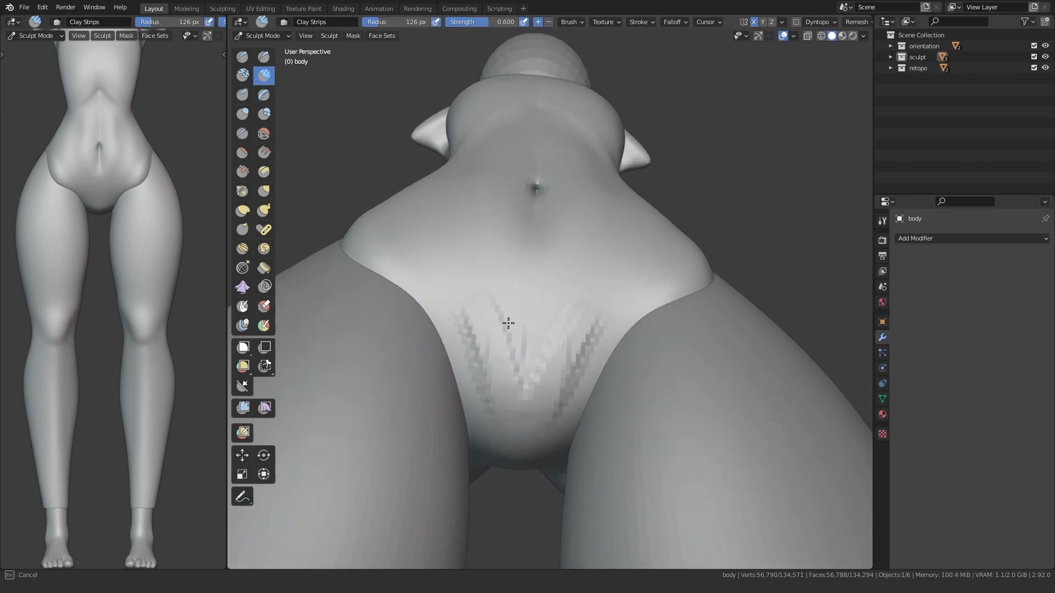
mouse_move(537, 435)
middle_mouse_down()
mouse_move(492, 384)
mouse_move(471, 422)
mouse_move(501, 358)
mouse_move(464, 321)
middle_mouse_up()
Step: Refine the outer hip contour in front view with the Grab brush at 135 px radius
key("g")
key("KP_1")
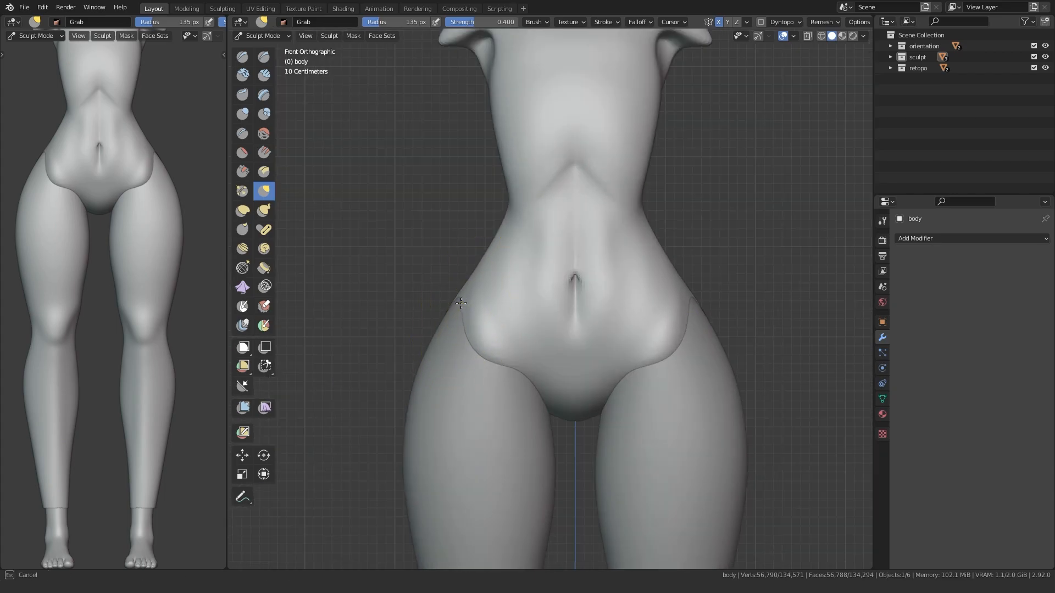
left_click_drag(461, 304, 458, 305)
middle_click_drag(490, 355, 457, 337, "shift")
mouse_move(600, 365)
middle_mouse_down()
mouse_move(560, 357)
mouse_move(459, 397)
mouse_move(447, 385)
mouse_move(515, 369)
middle_mouse_up()
key("f")
left_click(470, 384)
Step: Define the folds between the buttocks and the crotch with the Crease brush at 103 and 97 px radius
mouse_move(513, 267)
middle_mouse_down()
mouse_move(467, 214)
mouse_move(462, 297)
middle_mouse_up()
scroll(462, 297, "up", 2)
mouse_move(484, 352)
middle_mouse_down("shift")
mouse_move(459, 364)
mouse_move(434, 308)
middle_mouse_up("shift")
key("f")
left_click(514, 338)
key("shift+c")
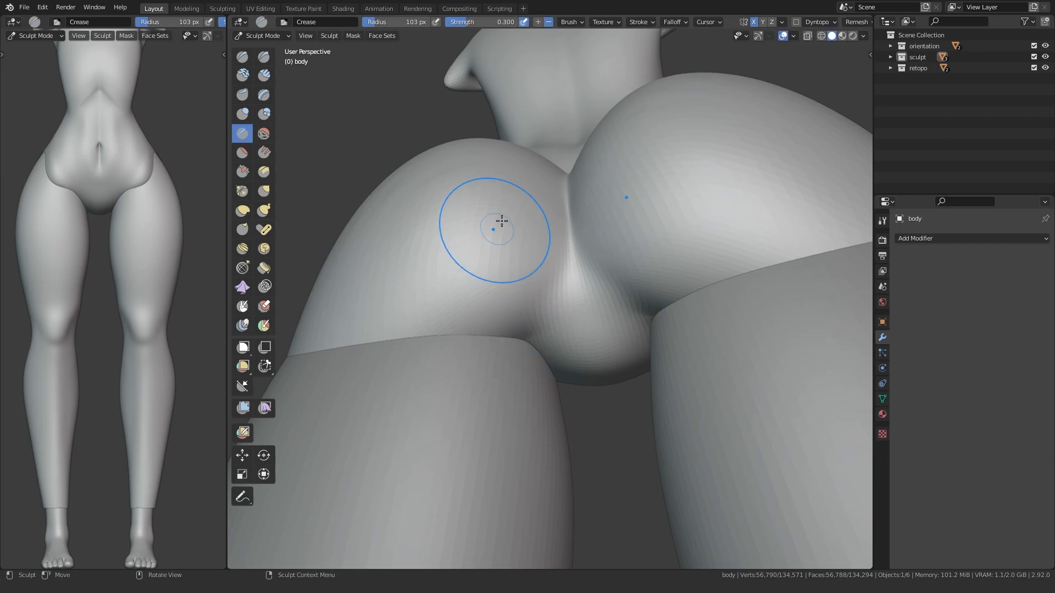
middle_click_drag(559, 293, 664, 373)
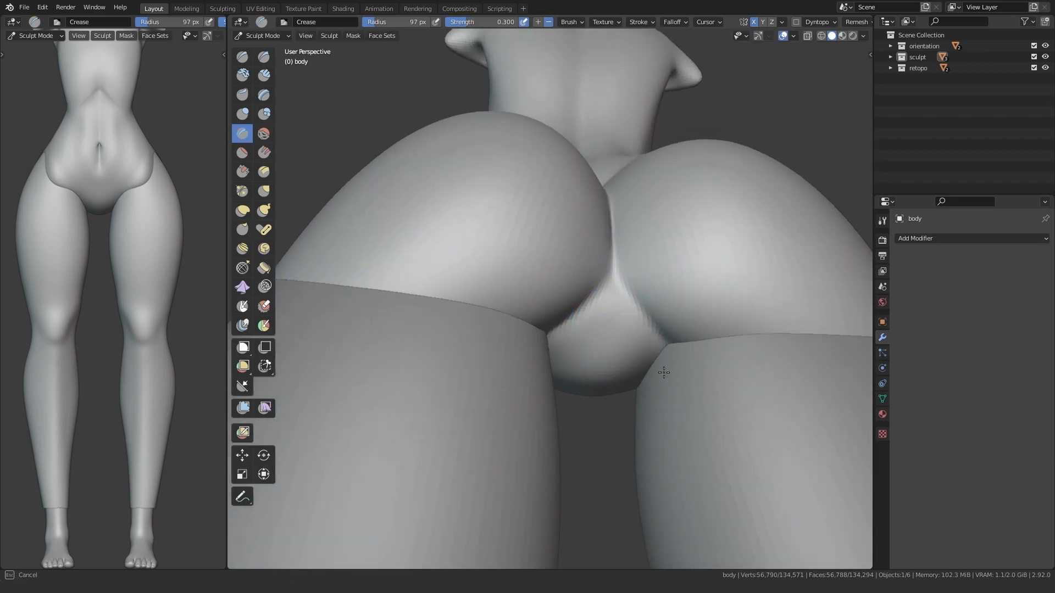
Step: Adjust the lower outer edges of the buttocks where they meet the thighs with the Grab brush at 127 px radius
mouse_move(544, 361)
middle_mouse_down()
mouse_move(509, 440)
mouse_move(522, 385)
middle_mouse_up()
key("g")
mouse_move(445, 343)
middle_mouse_down()
mouse_move(397, 387)
mouse_move(405, 384)
middle_mouse_up()
left_click_drag(432, 376, 445, 379)
key("f")
left_click(488, 381)
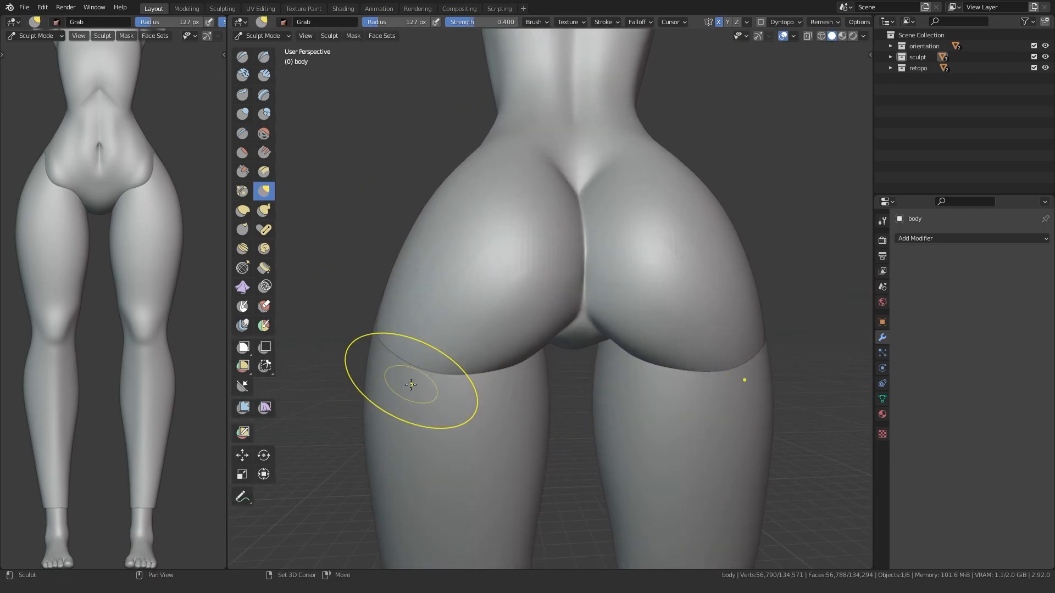
middle_click_drag(410, 384, 346, 383)
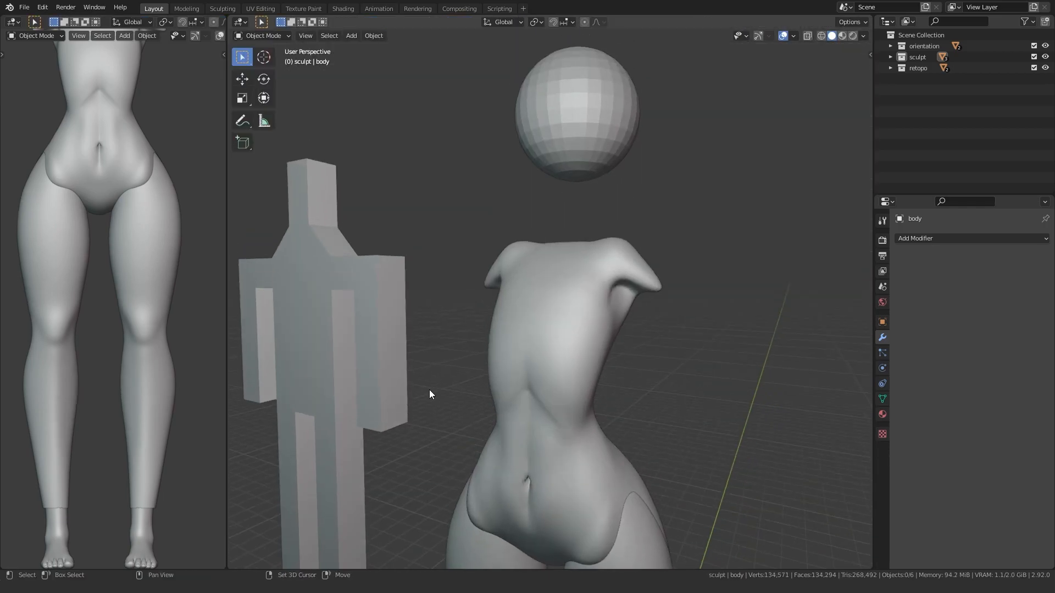
Step: Add a cube and move its geometry 4 m along X and 7 m along Z in Edit Mode
key("shift+a")
mouse_move(437, 341)
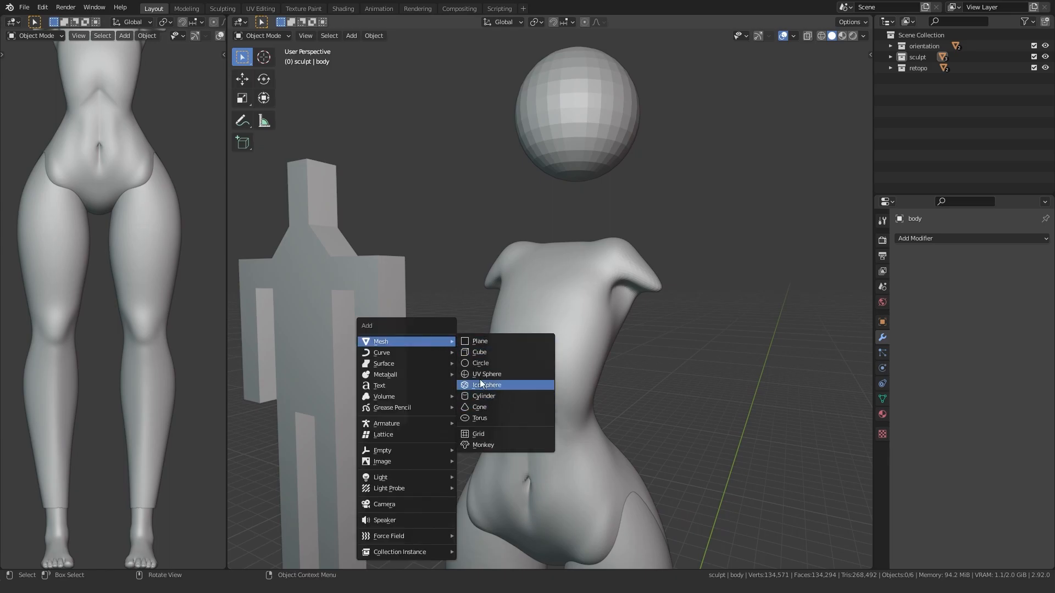
left_click(484, 355)
scroll(501, 365, "down", 3)
key("KP_3")
key("KP_1")
scroll(502, 398, "up", 3)
key("Tab")
key("g")
left_click(502, 284)
scroll(604, 269, "up", 3)
Step: Scale the cube uniformly by 0.35 and stretch it by 5 along Z into a long arm block
type("s")
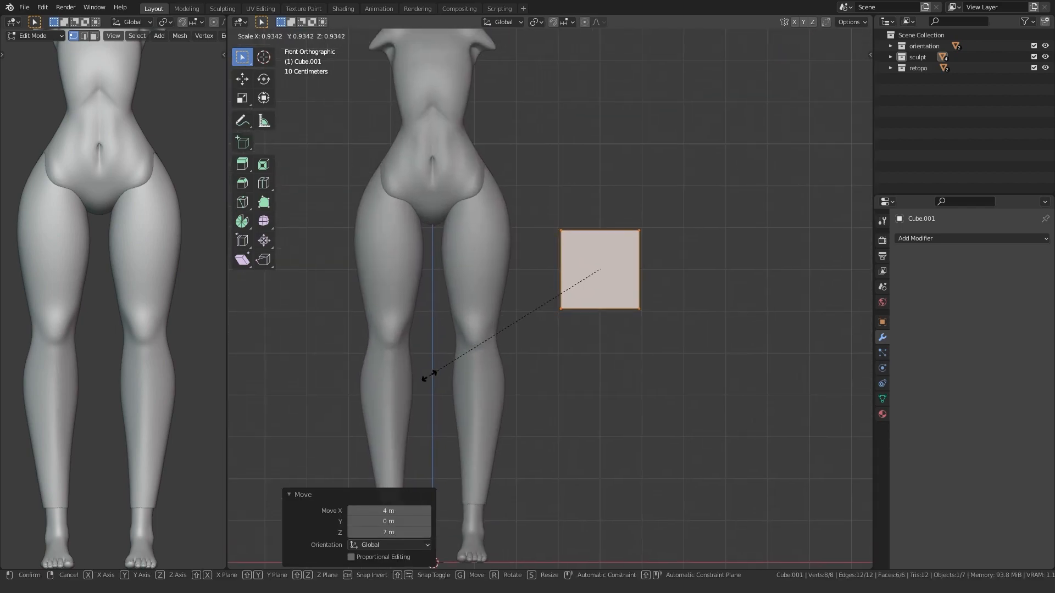
type(".35")
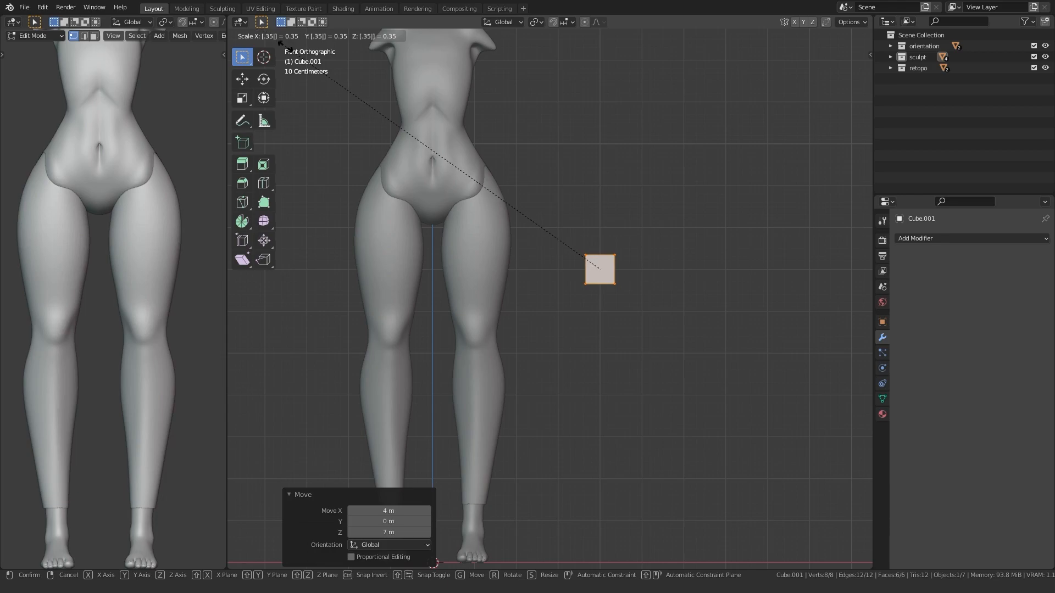
key("Return")
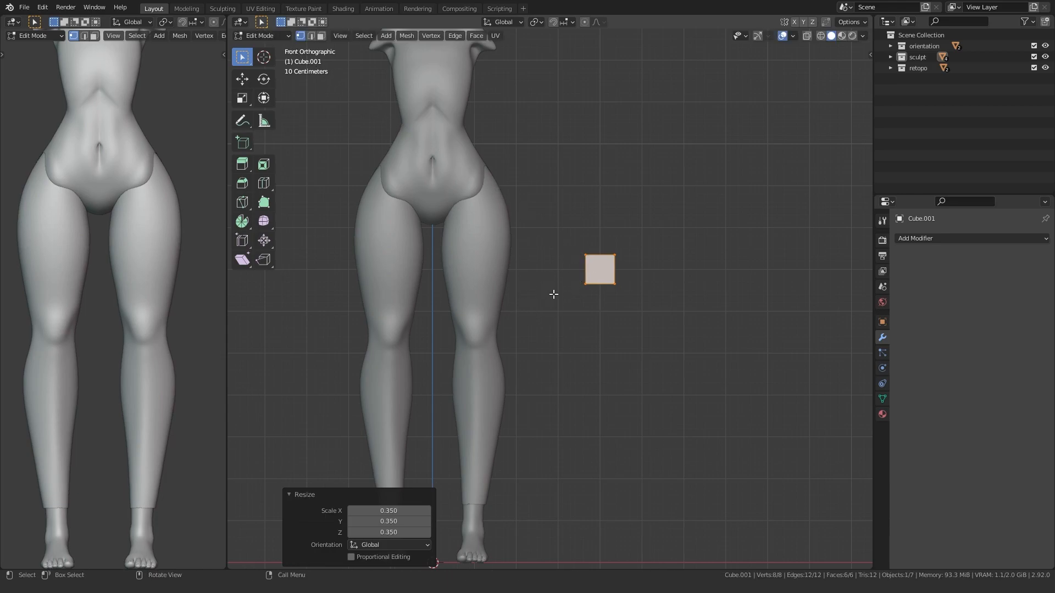
key("s")
key("z")
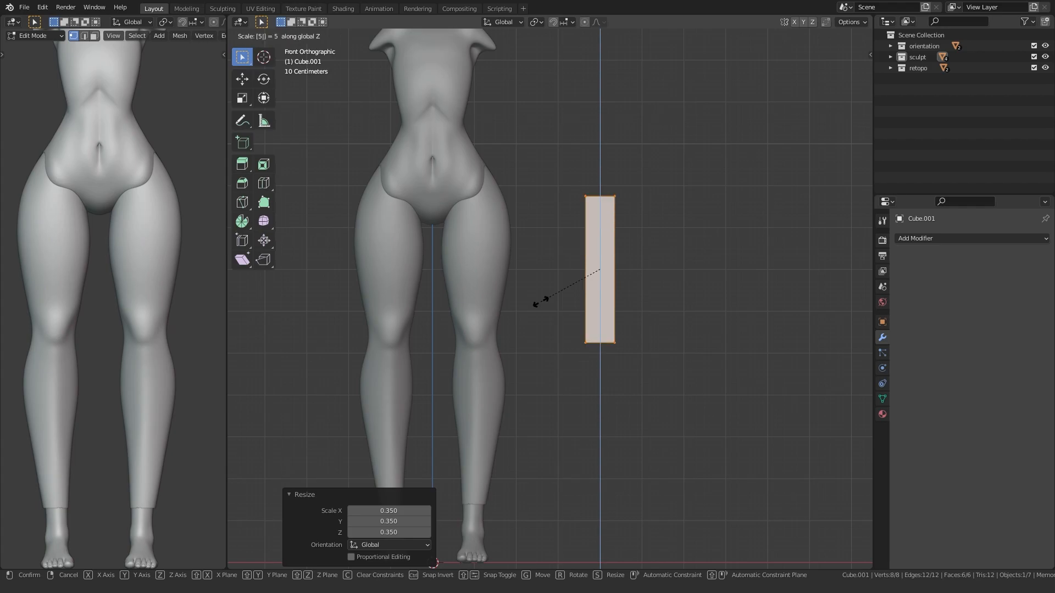
key("Return")
scroll(514, 266, "up", 2)
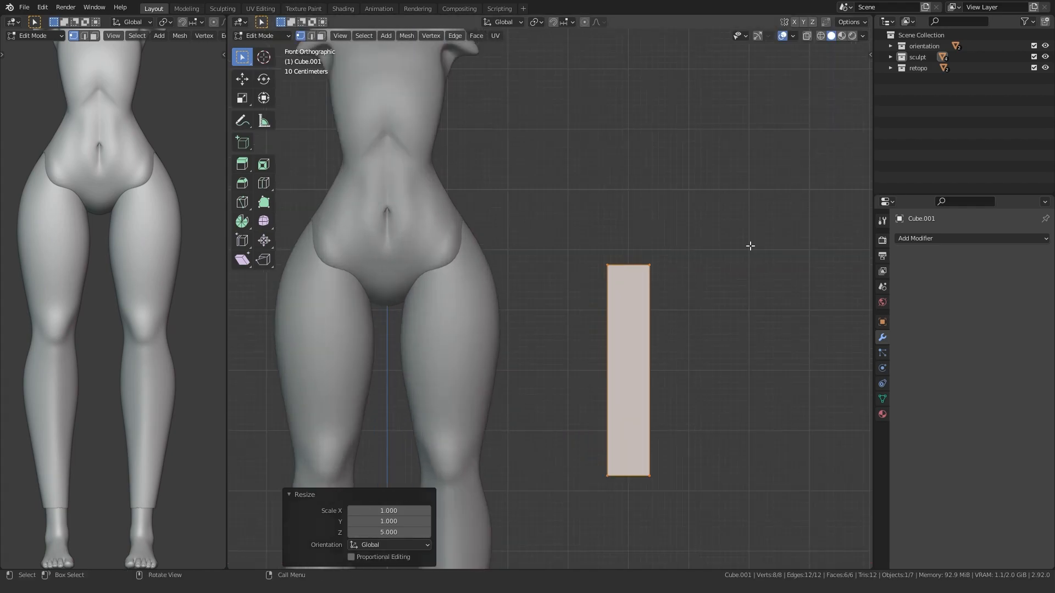
Step: Add a Mirror modifier to the arm block and delete its top and bottom faces
left_click(912, 238)
left_click(835, 368)
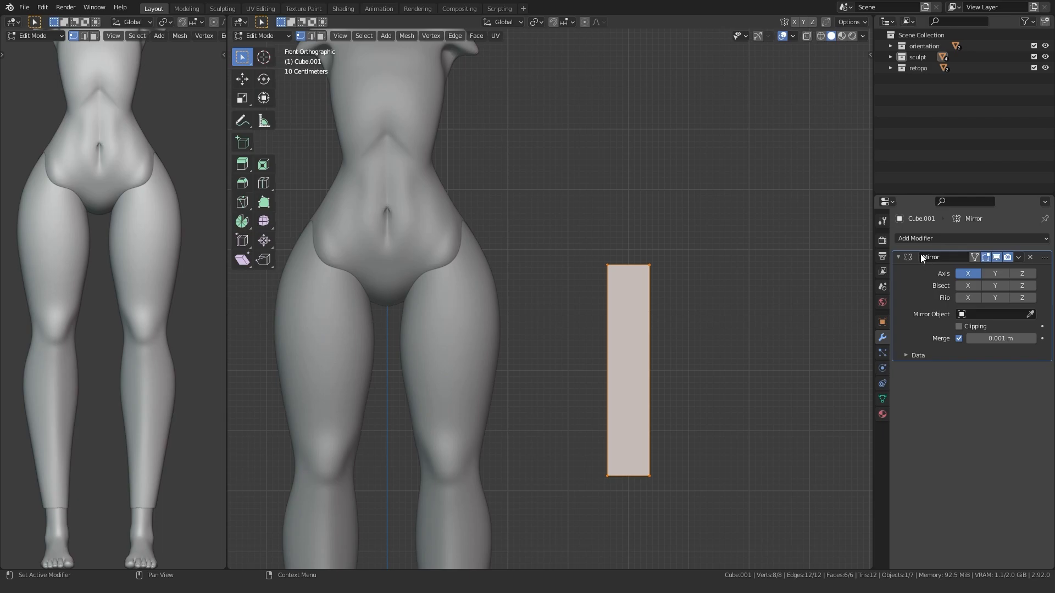
middle_click_drag(826, 273, 587, 313)
key("3")
left_click(632, 269)
left_click(648, 473, "shift")
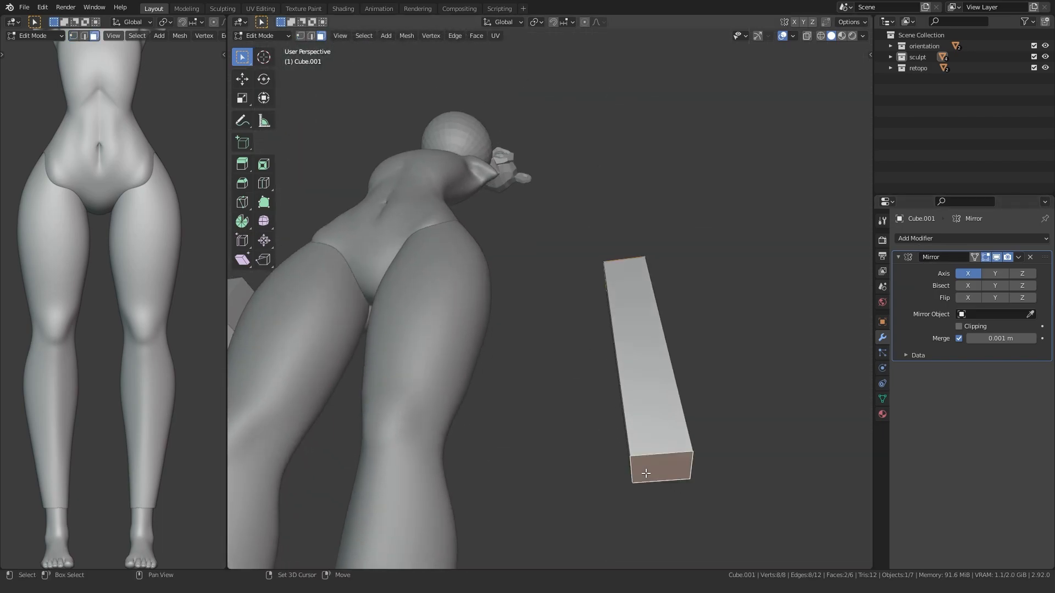
key("x")
left_click(454, 437)
Step: Add a Subdivision Surface modifier to the open arm block
middle_click_drag(537, 407, 567, 441)
left_click(909, 236)
left_click(829, 439)
Step: Move the whole arm block in front view about -1.81 m along X and 3.01 m along Z, beside the torso
key("1")
key("a")
key("g")
left_click(481, 298)
middle_click_drag(530, 210, 553, 313, "shift")
scroll(553, 313, "up", 3)
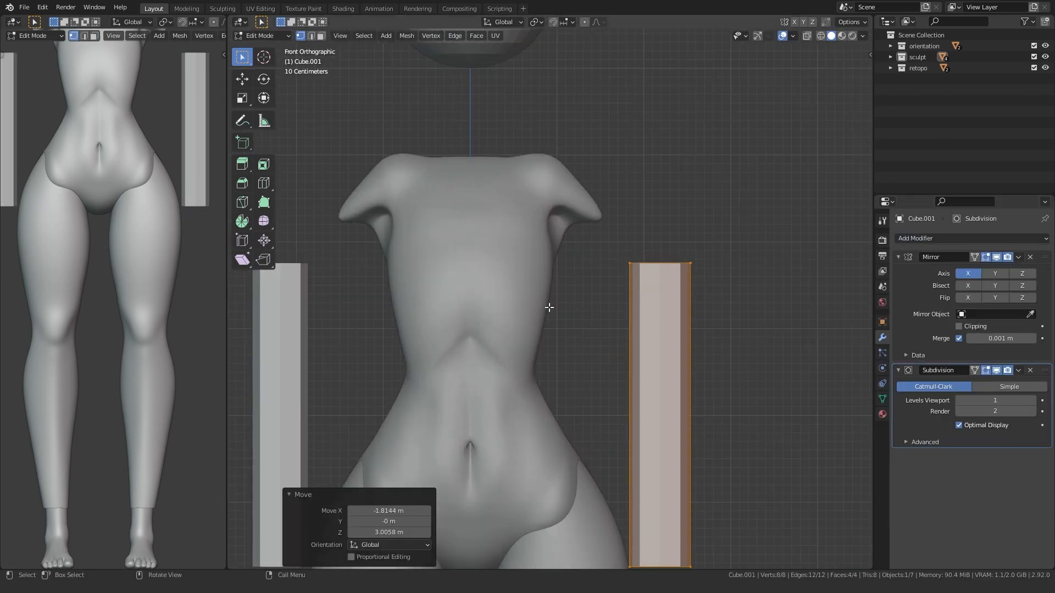
Step: Rotate the arm block to slope down and outward and place its upper end at the shoulder stump
key("r")
left_click(532, 384)
key("g")
left_click(522, 318)
Step: Align the arm block with the shoulder's depth by moving it about -0.45 m along Y in side view
key("3")
scroll(530, 337, "up", 2)
key("g")
key("y")
left_click(474, 316)
key("1")
scroll(479, 341, "up", 3)
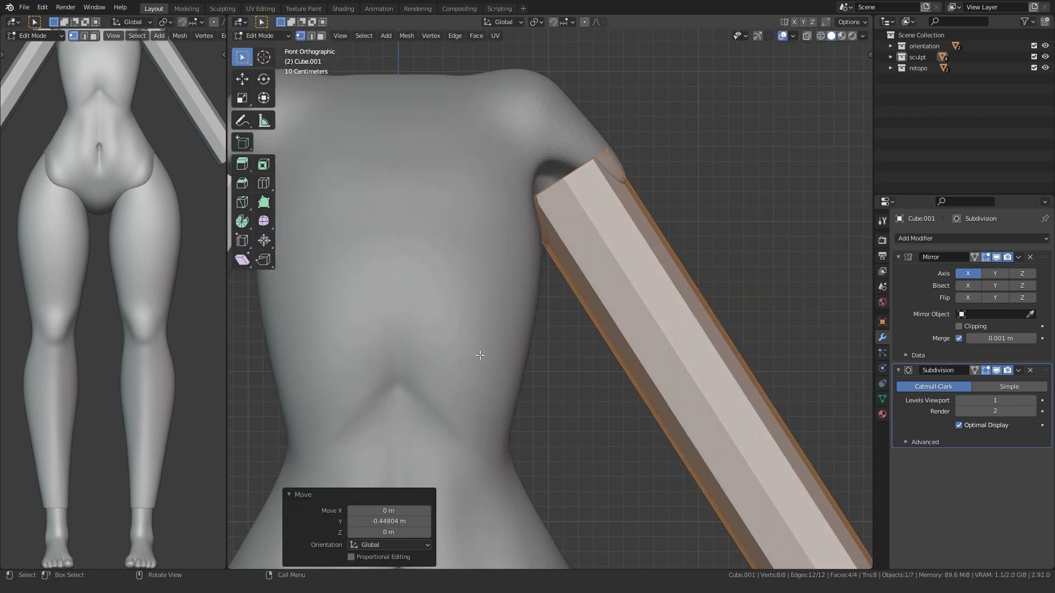
Step: Shift the arm block in front view about -0.07 m along X and 0.2 m along Z to seat it on the shoulder stump
key("g")
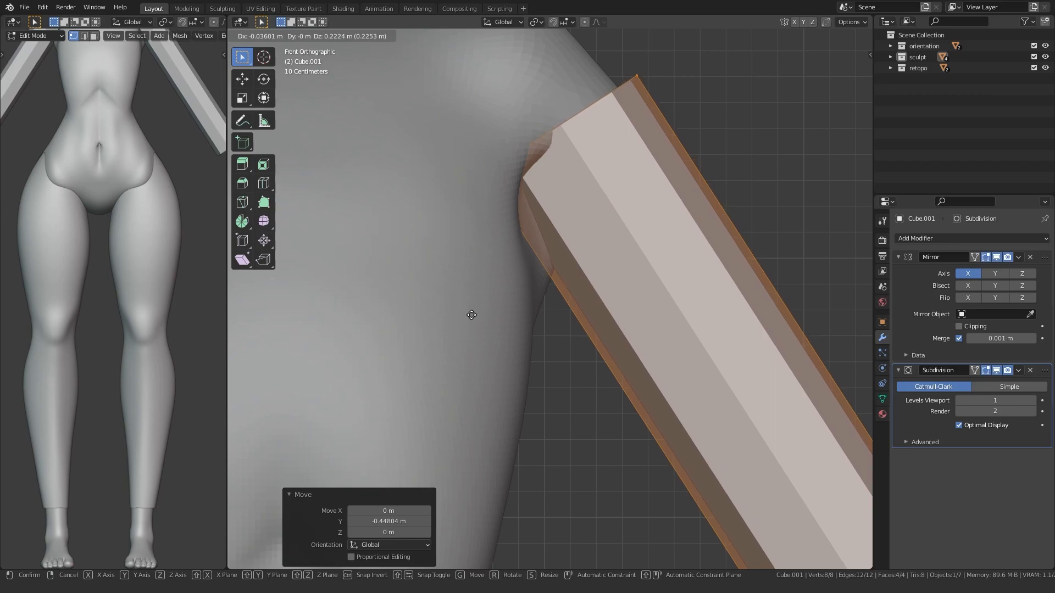
left_click(471, 313)
scroll(478, 330, "down", 3)
scroll(484, 330, "up", 4)
scroll(483, 310, "down", 3)
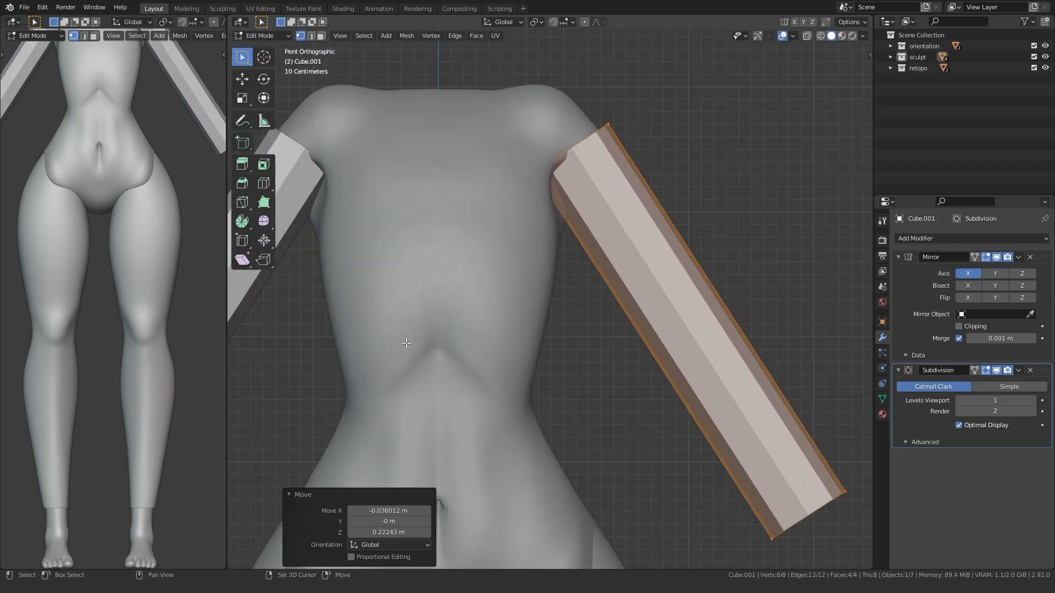
scroll(525, 362, "up", 2)
key("g")
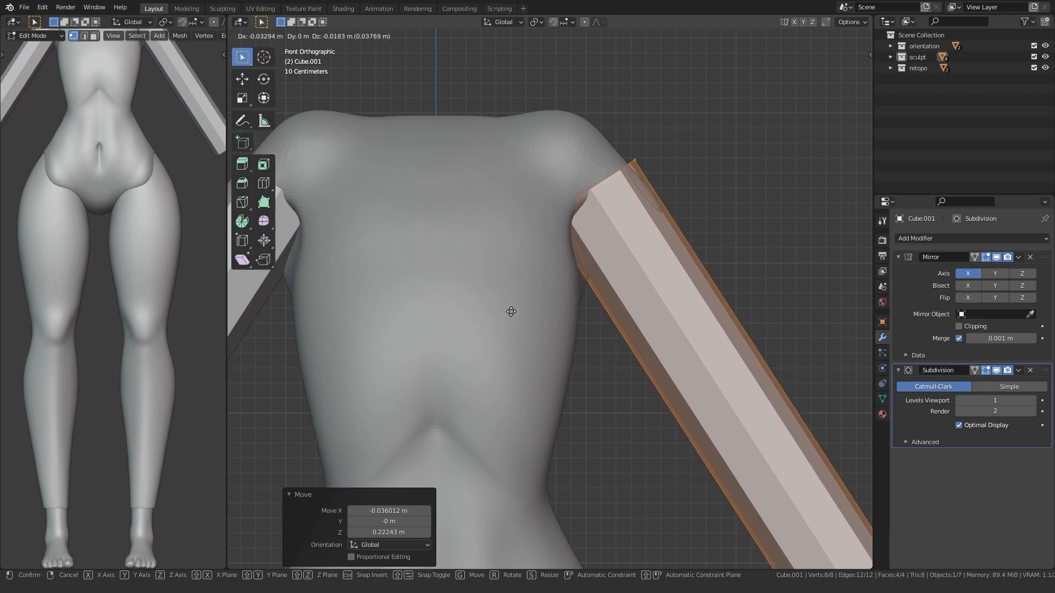
left_click(511, 313)
scroll(505, 388, "down", 3)
middle_click_drag(506, 388, 457, 282, "shift")
key("Tab")
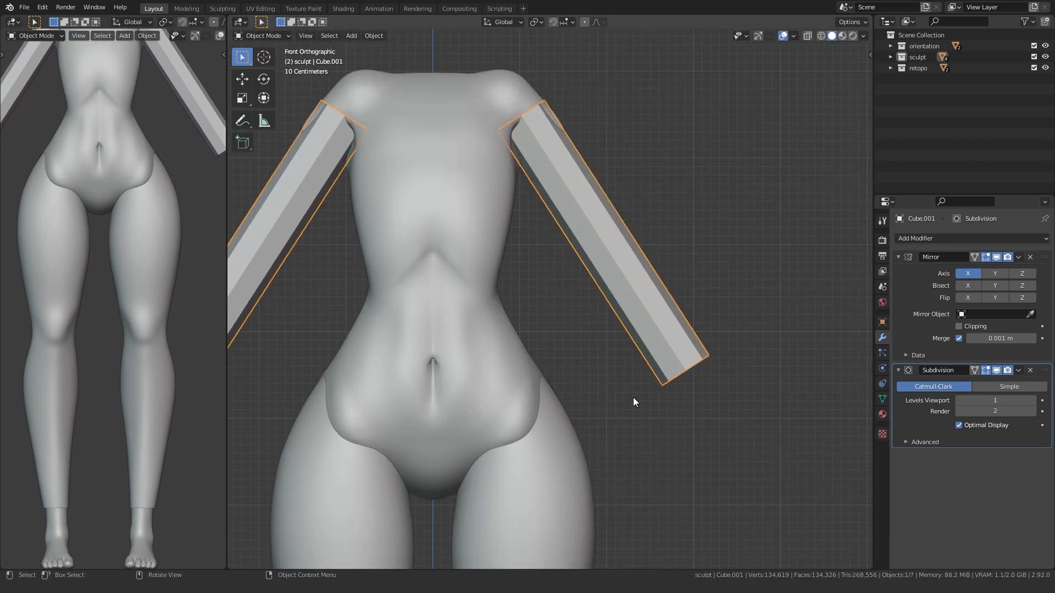
Step: Rotate the whole hand mesh about 50° in front view and move it about -1.91 m along X and -1.73 m along Z to the arm's lower end
scroll(633, 402, "down", 1)
scroll(626, 304, "down", 1)
middle_click_drag(626, 304, 567, 255, "shift")
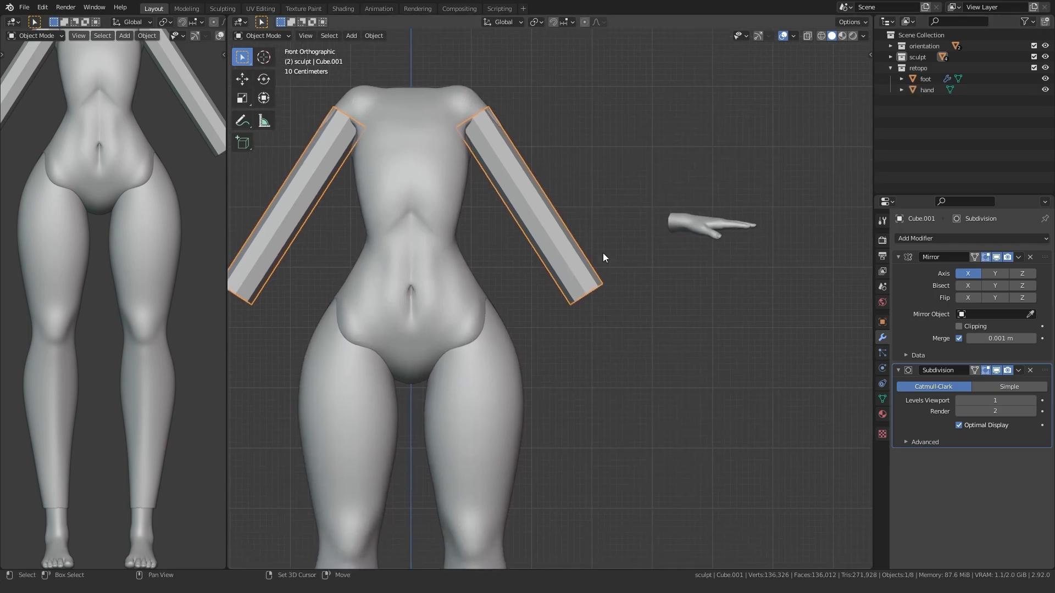
left_click(681, 226)
key("Tab")
key("a")
scroll(627, 245, "up", 1)
key("r")
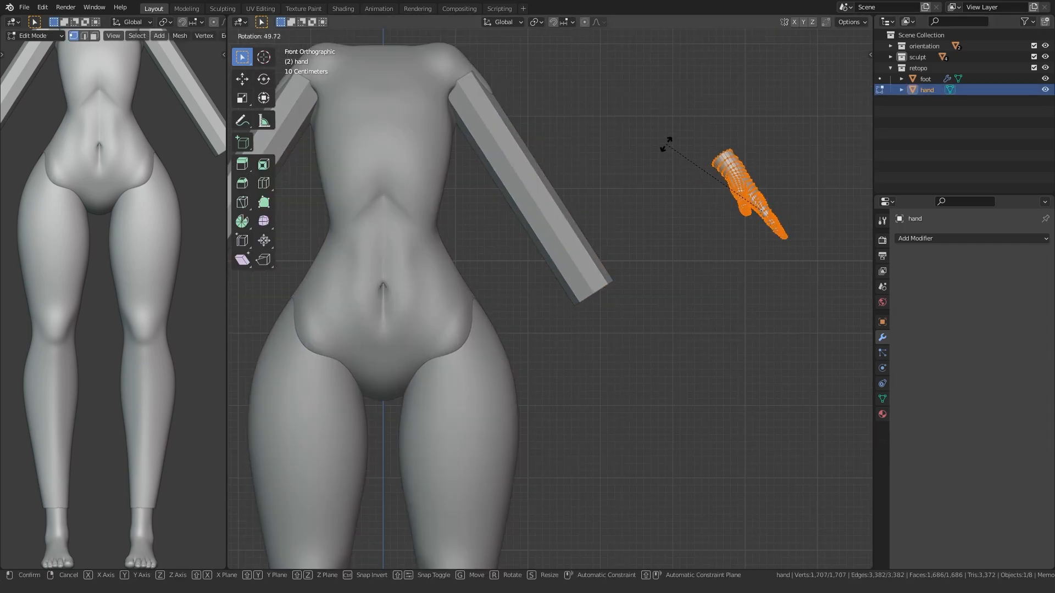
left_click(654, 153)
key("g")
left_click(511, 278)
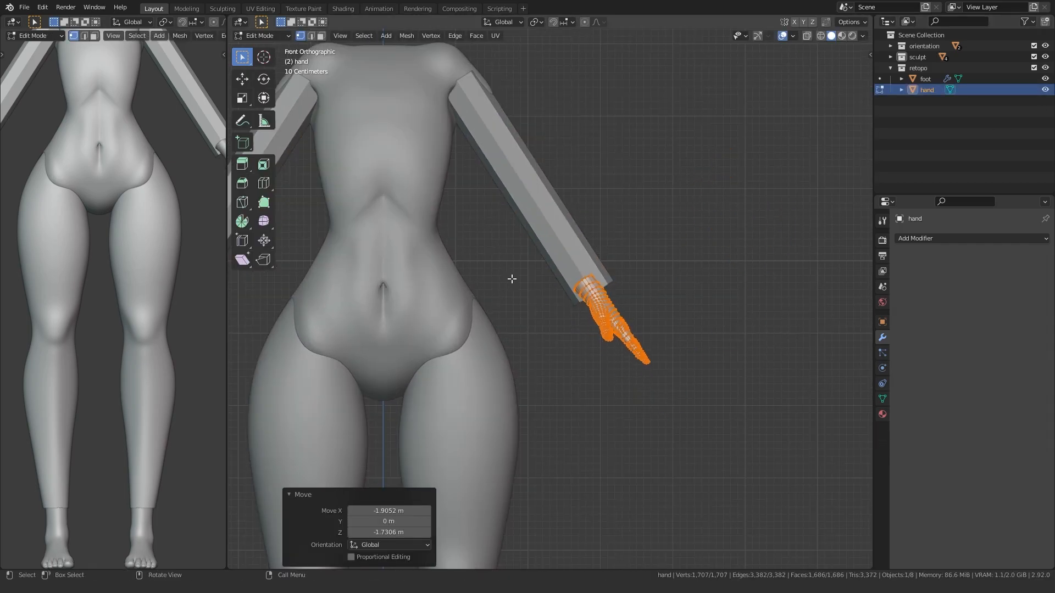
Step: Rotate the hand slightly in side view to adjust how it hangs from the wrist
key("KP_3")
key("KP_Decimal")
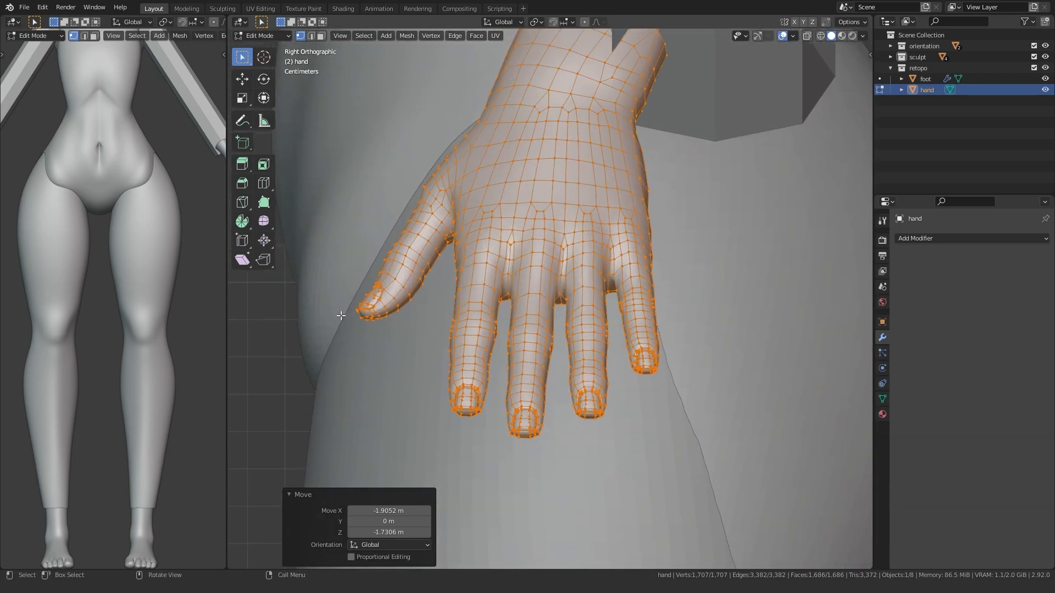
key("r")
left_click(335, 329)
scroll(407, 346, "down", 5)
key("KP_1")
Step: Scale the whole hand up uniformly to about 1.06 in front view
scroll(494, 352, "down", 2)
key("Tab")
left_click(483, 317)
middle_click_drag(481, 260, 496, 350, "shift")
left_click(601, 389)
middle_click_drag(528, 404, 509, 336, "shift")
key("Tab")
key("s")
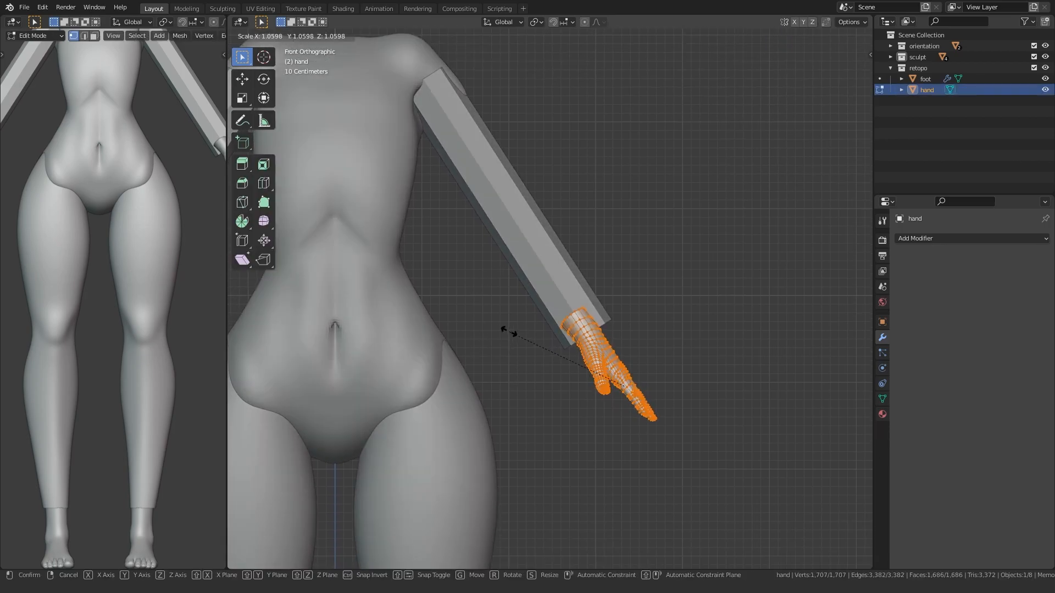
left_click(498, 330)
Step: Add one centred loop cut across the arm block at the elbow
key("Tab")
left_click(536, 282)
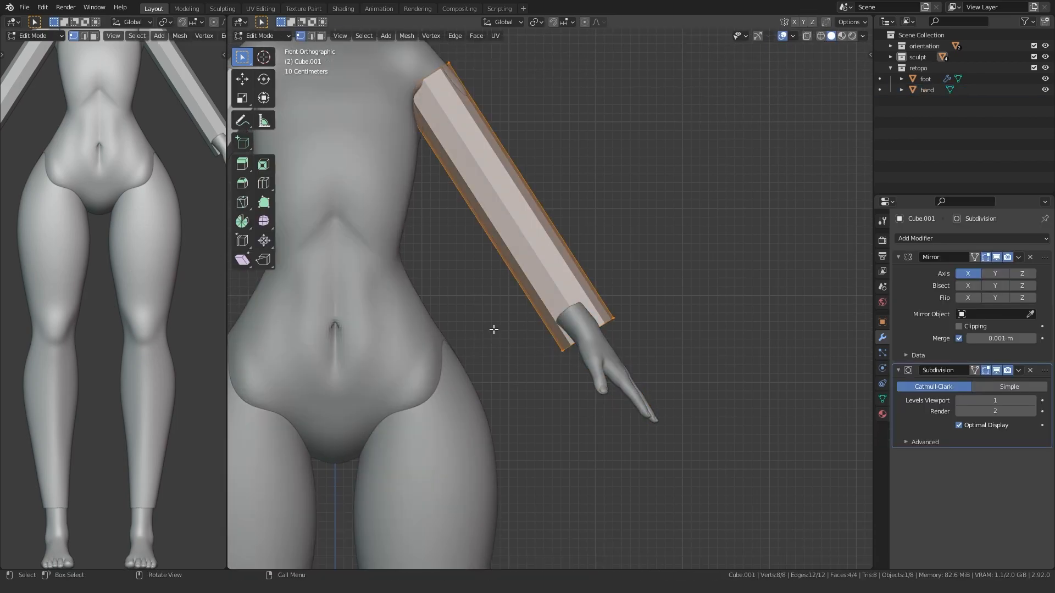
scroll(495, 324, "up", 1)
key("Tab")
key("ctrl+r")
left_click(511, 183)
right_click(511, 183)
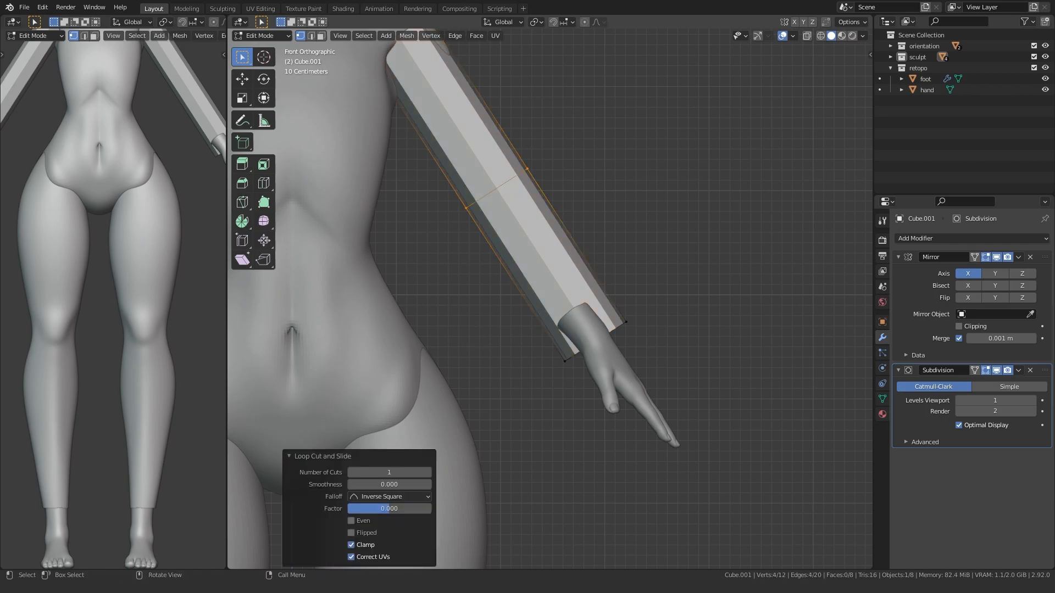
Step: Bend the forearm in side view by rotating its vertices about 25° and moving them about -0.24 m along Y
left_click(464, 345)
key("KP_3")
scroll(464, 344, "up", 1)
middle_click_drag(487, 374, 451, 389, "shift")
key("alt+z")
left_click_drag(434, 434, 646, 148)
scroll(467, 291, "up", 1)
key("alt+z")
scroll(452, 302, "up", 1)
scroll(445, 309, "down", 4)
scroll(448, 346, "up", 1)
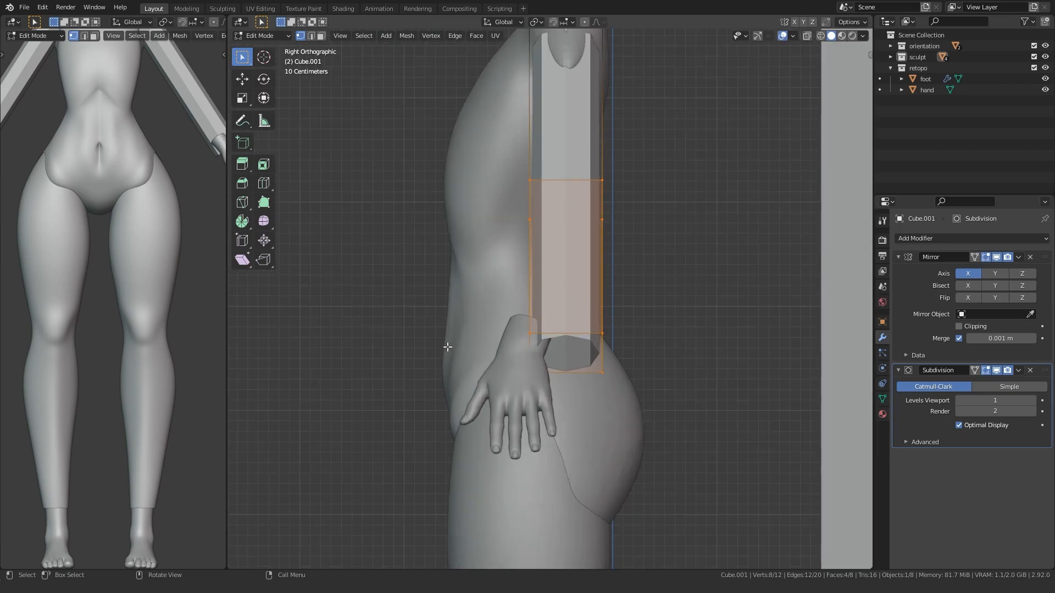
key("r")
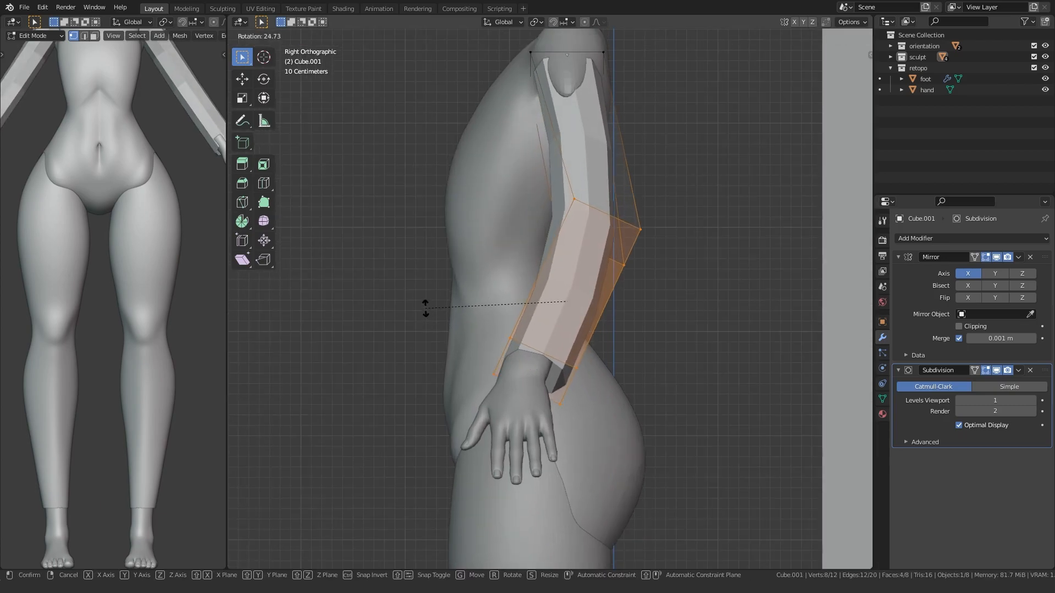
left_click(425, 308)
key("g")
key("y")
left_click(413, 318)
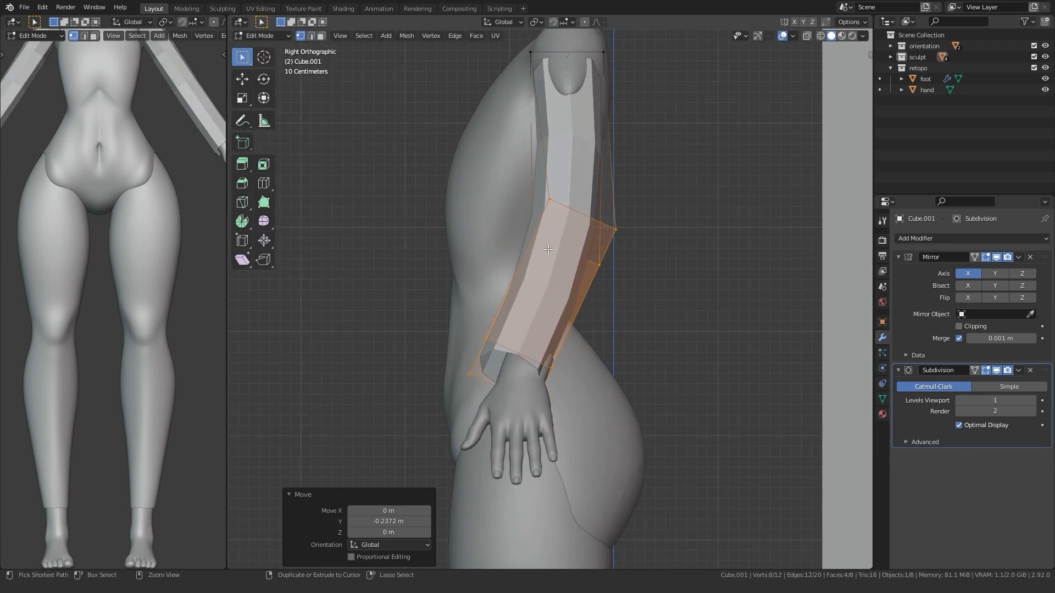
Step: Add two supporting edge loops close to the elbow loop, one on the forearm side and one on the upper-arm side
key("ctrl+r")
left_click(552, 247)
left_click(583, 183)
key("ctrl+r")
left_click(571, 175)
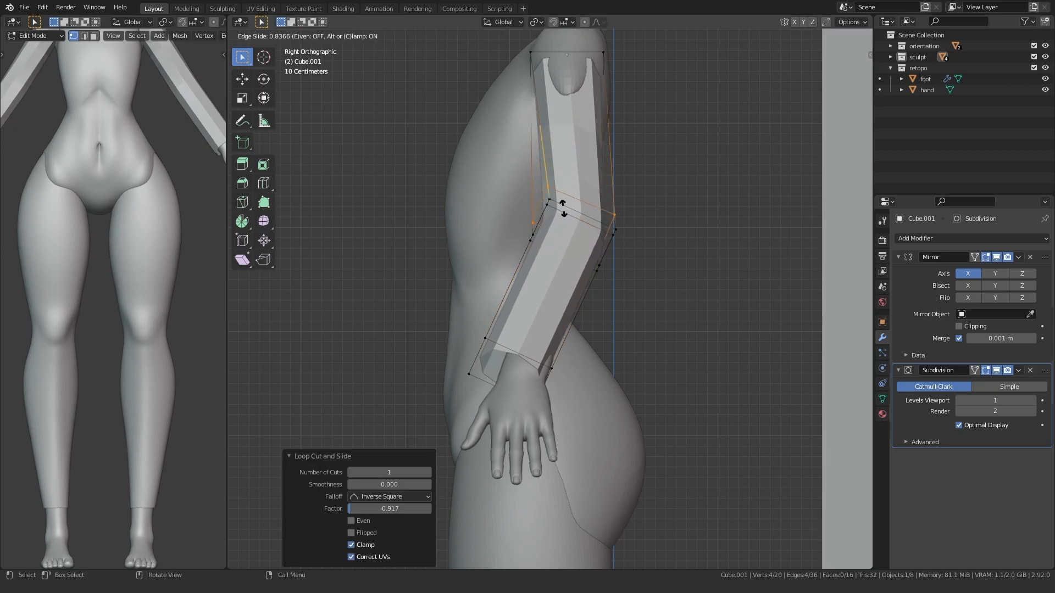
left_click(563, 214)
Step: Move the forearm together with the elbow loops about -0.12 m along Y in side view
middle_click_drag(478, 334, 491, 311, "shift")
left_click_drag(401, 412, 665, 181)
key("alt+z")
key("alt+z")
middle_click_drag(455, 297, 457, 322, "shift")
key("g")
key("y")
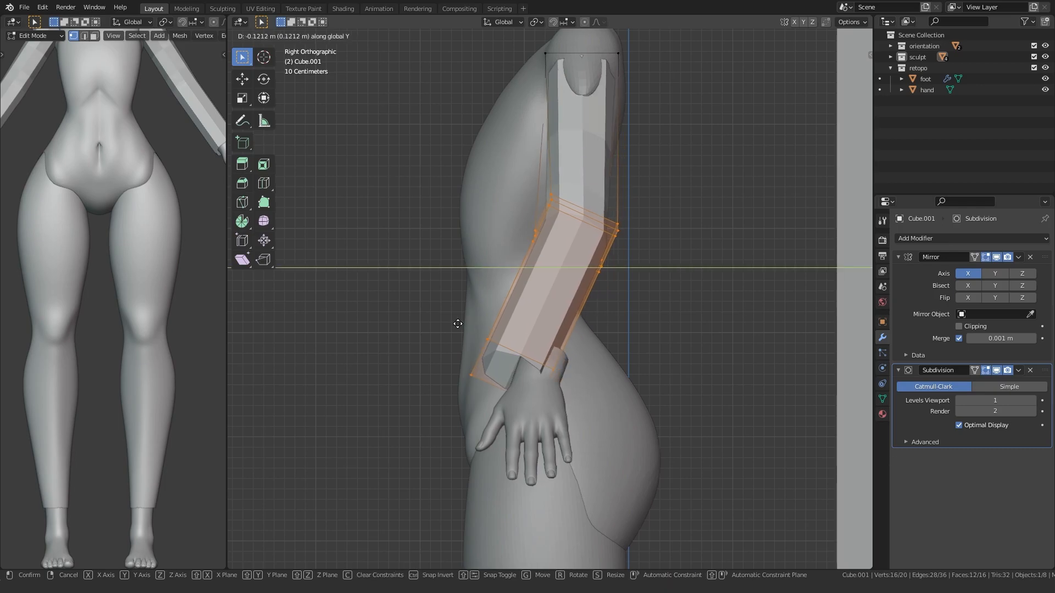
left_click(455, 320)
Step: Move the hand about -0.29 m along Y in side view to line it up with the forearm's end
middle_click_drag(444, 403, 475, 299, "shift")
scroll(477, 300, "up", 1)
key("Tab")
left_click(518, 308)
key("Tab")
key("g")
key("y")
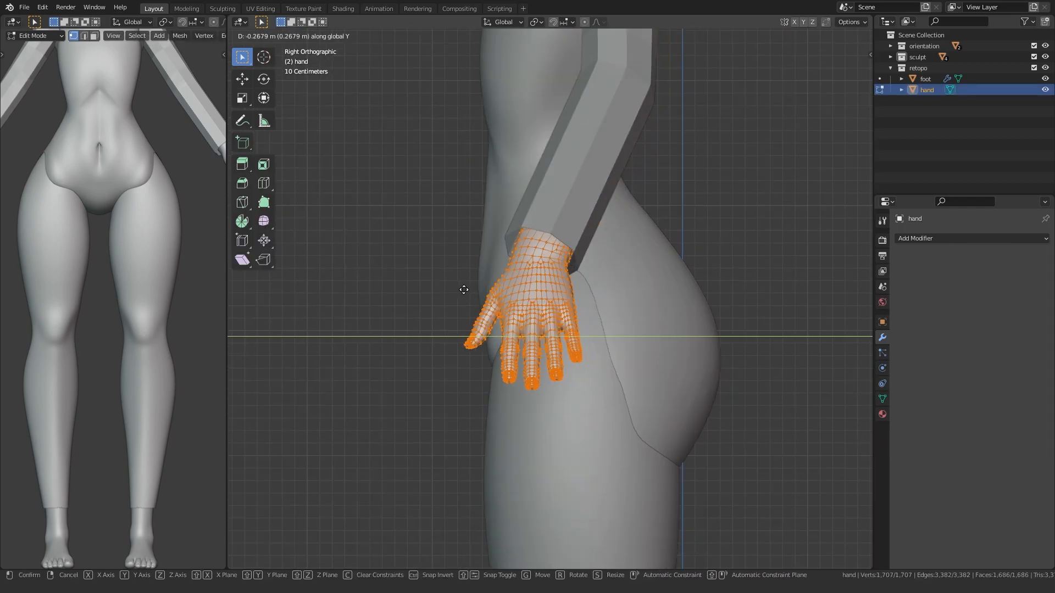
left_click(463, 289)
Step: Scale the arm's wrist-end vertices to 0.725 in front view
key("KP_1")
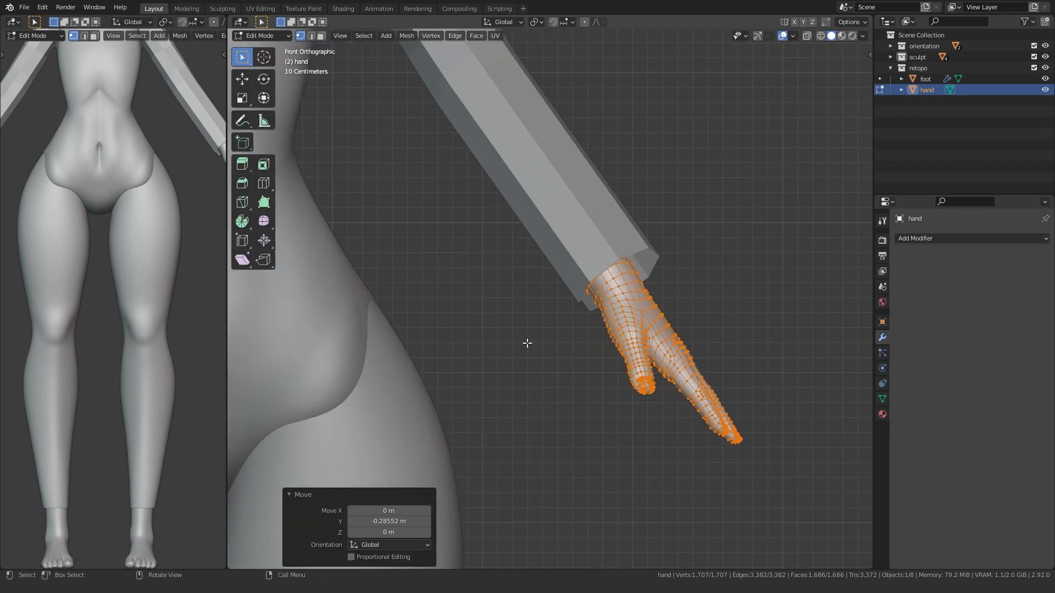
scroll(533, 331, "down", 2)
middle_click_drag(509, 299, 496, 275, "shift")
key("Tab")
left_click(560, 299)
scroll(535, 315, "up", 1)
key("Tab")
left_click_drag(513, 372, 656, 240)
scroll(555, 314, "up", 3)
key("s")
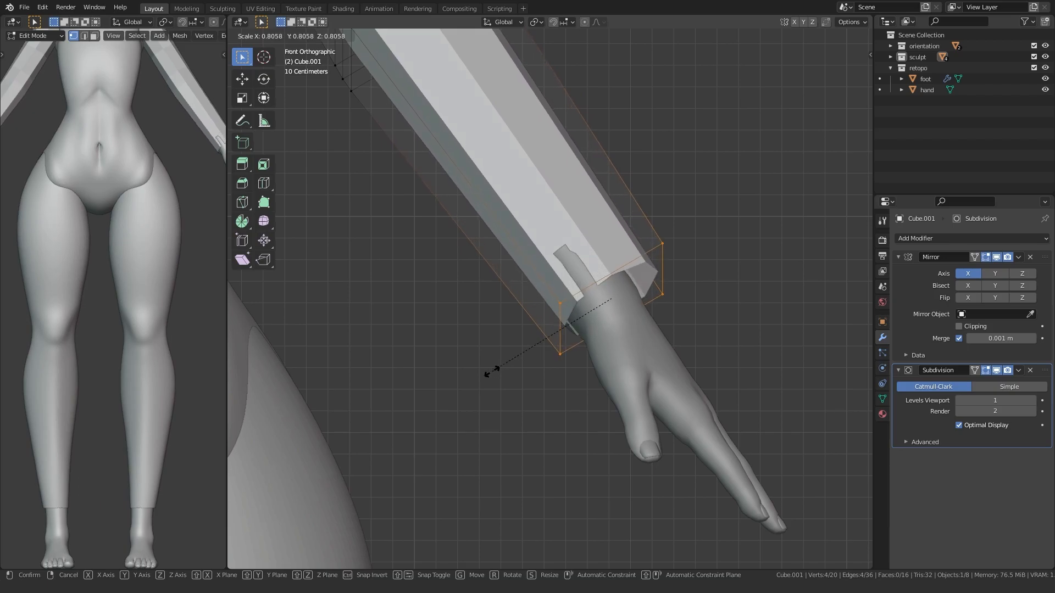
left_click(503, 368)
Step: Move the wrist end about -0.2 m along X and 0.18 m along Z, and shrink it by about 0.84 to fit the hand
scroll(520, 357, "down", 3)
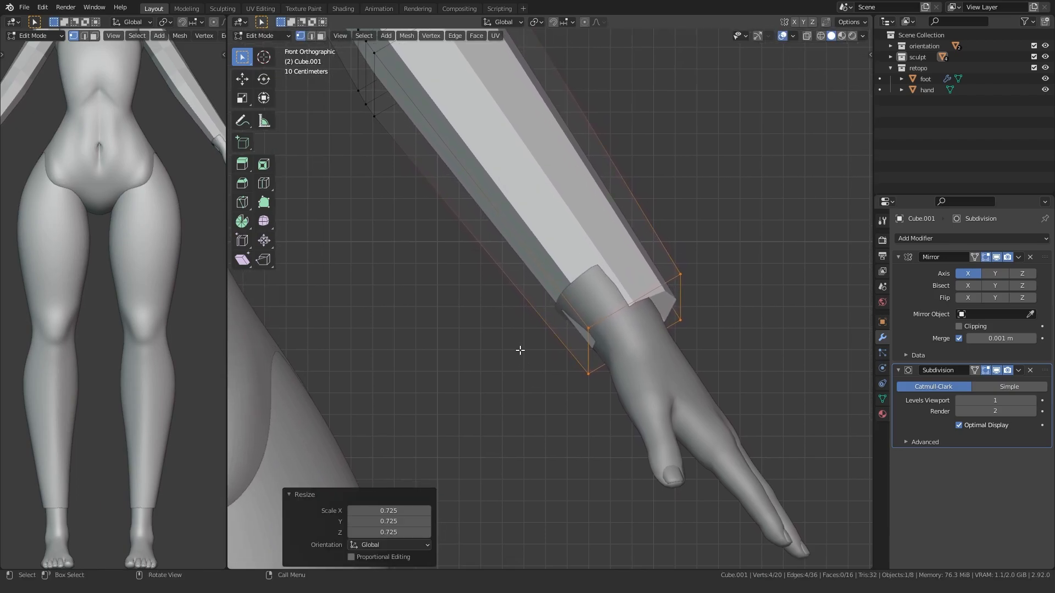
scroll(525, 339, "up", 3)
key("g")
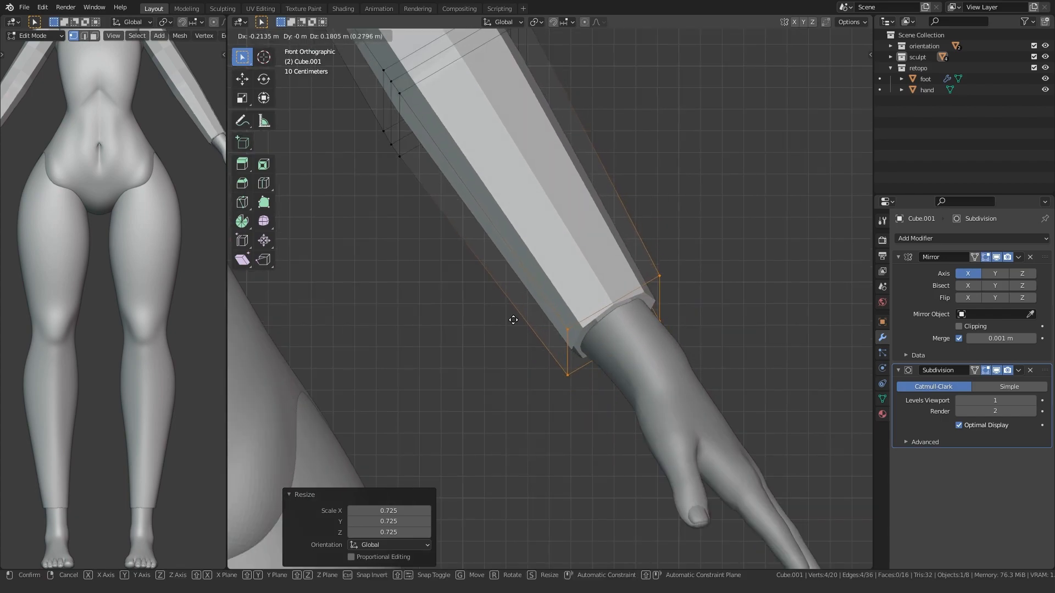
left_click(515, 320)
key("s")
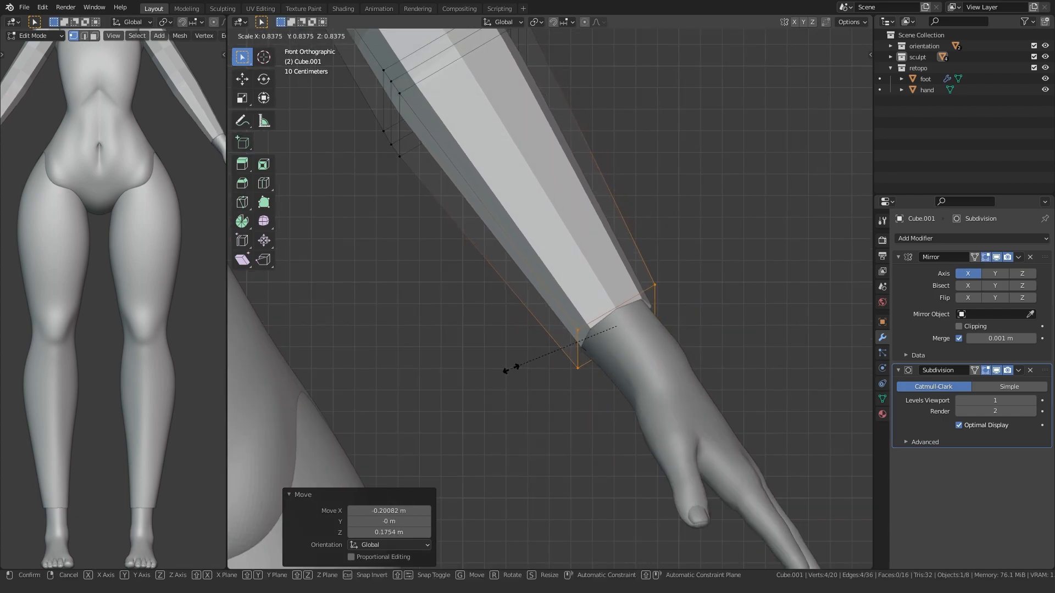
left_click(511, 369)
scroll(511, 369, "down", 3)
middle_click_drag(511, 369, 521, 393, "shift")
key("g")
left_click(513, 378)
Step: Move the hand in front view to fit the narrowed wrist opening
key("Tab")
left_click(615, 374)
key("Tab")
key("g")
left_click(525, 350)
middle_click_drag(471, 314, 529, 363, "shift")
key("Tab")
left_click(537, 301)
key("Tab")
middle_click_drag(462, 343, 497, 352)
key("Tab")
left_click(514, 234)
key("KP_1")
middle_click_drag(355, 333, 388, 331, "shift")
Step: Nudge the arm's shoulder-end vertices about -0.015 m along X and 0.015 m along Z in front view
left_click(581, 290)
key("Tab")
middle_click_drag(581, 290, 539, 292)
key("alt+z")
left_click_drag(515, 305, 738, 140)
key("KP_1")
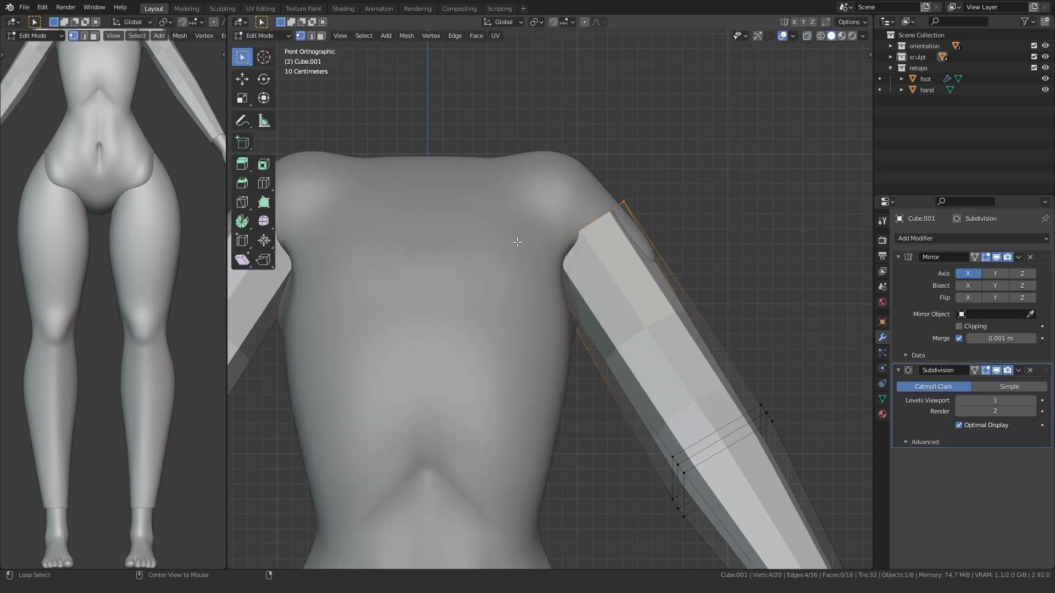
scroll(521, 242, "up", 3)
key("alt+z")
key("g")
left_click(519, 212)
scroll(544, 236, "down", 2)
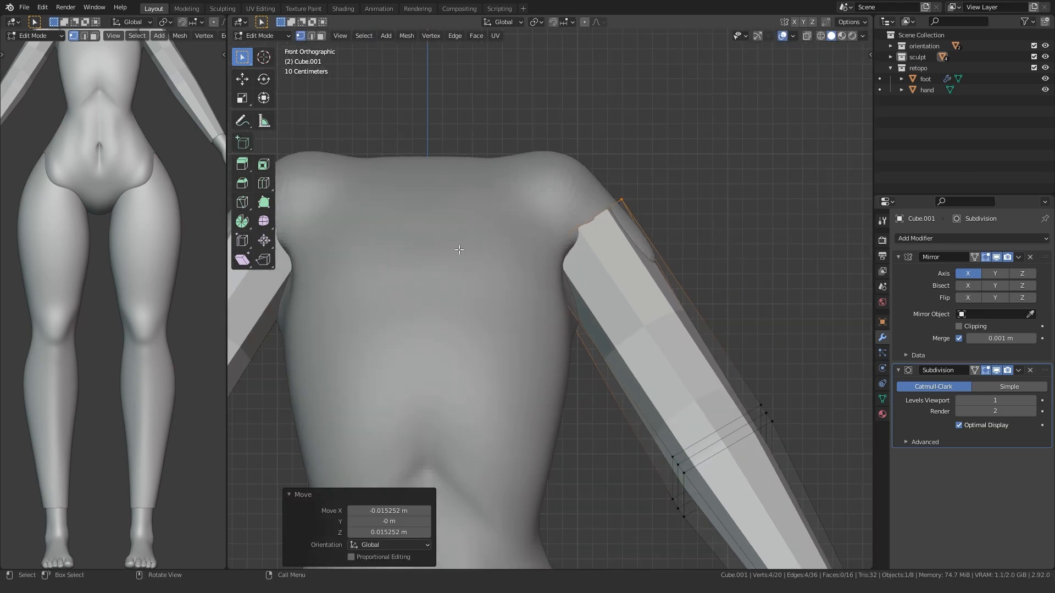
Step: Add one centred loop cut across the upper arm between shoulder and elbow
middle_click_drag(549, 242, 579, 266, "shift")
left_click(606, 269)
right_click(616, 251)
Step: Select the arm's shoulder-end vertices through the mesh and scale them down slightly, finishing in Object Mode
key("alt+z")
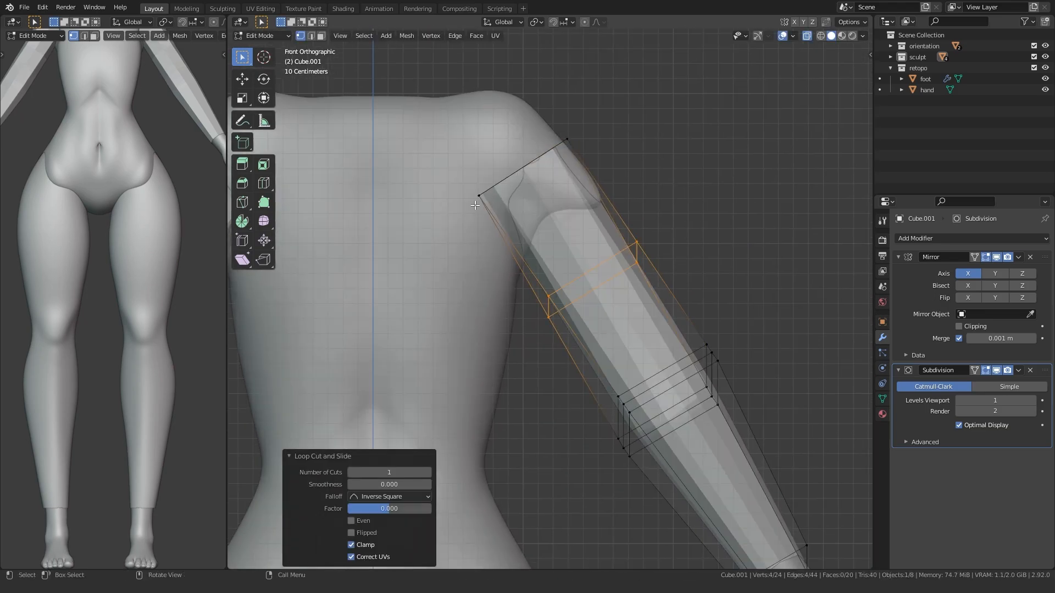
left_click_drag(471, 208, 585, 126)
key("s")
left_click(452, 179)
key("Tab")
key("alt+z")
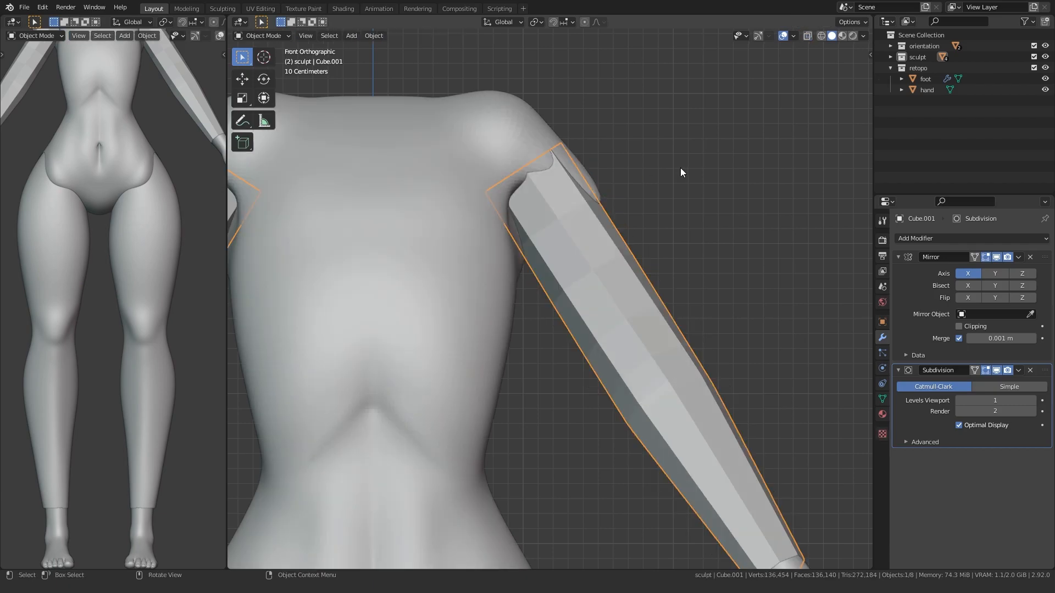
Step: Set the arm's Subdivision viewport levels to 4 and apply the Subdivision modifier, keeping Mirror
scroll(595, 287, "down", 3)
key("alt+a")
left_click(1032, 400)
left_click(1032, 400)
left_click(1032, 400)
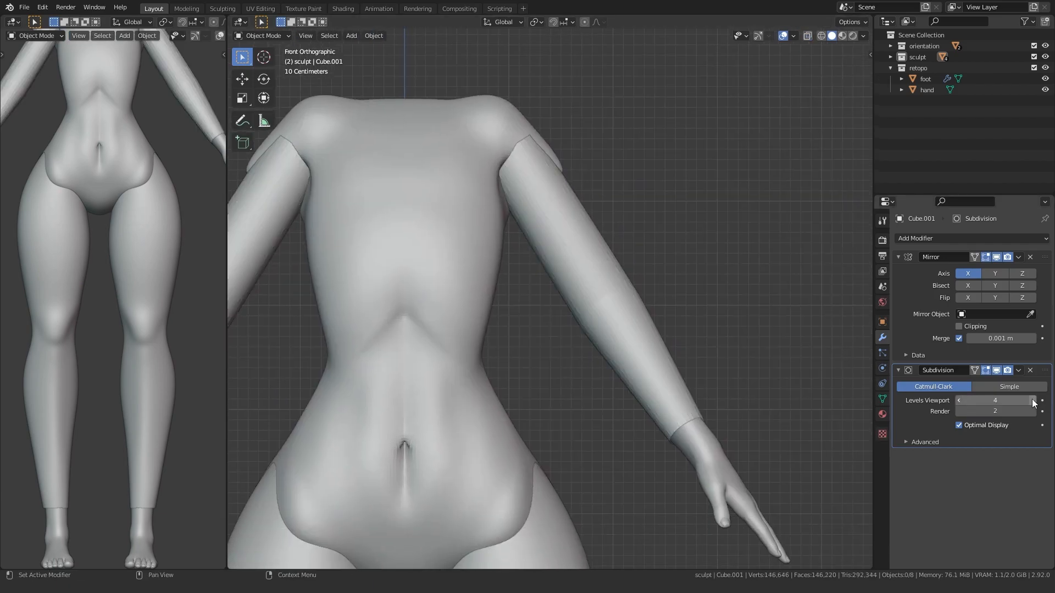
left_click(959, 400)
left_click(1018, 370)
left_click(1010, 382)
key("ctrl+Tab")
scroll(546, 352, "down", 2)
key("ctrl+Tab")
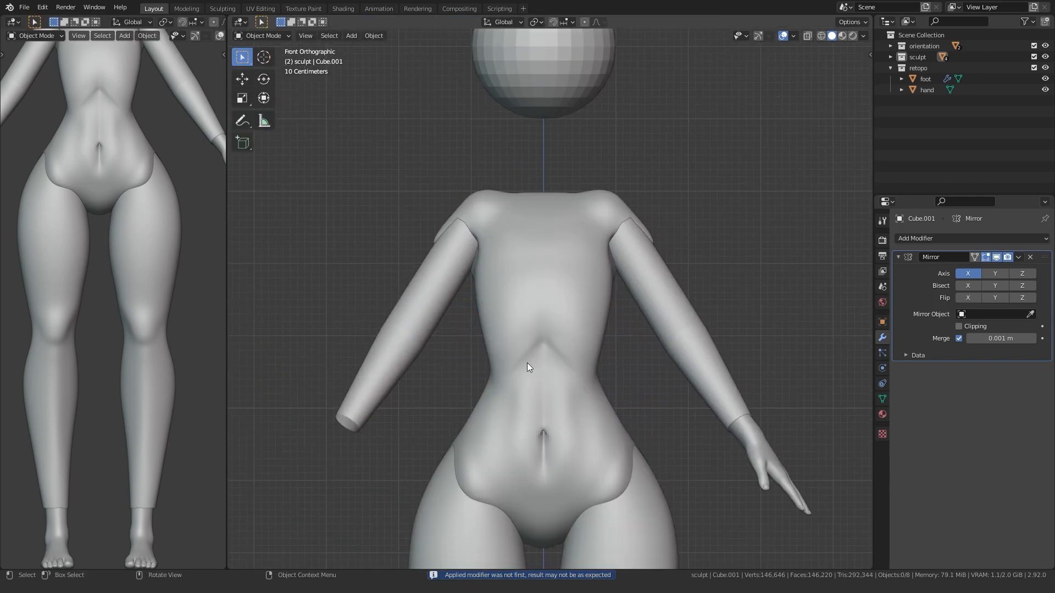
Step: Add a Mirror modifier to the hand object
left_click(926, 90)
left_click(934, 238)
left_click(824, 365)
Step: Put the body in Sculpt Mode and reshape the back of the shoulder around the arm joint with the Grab brush
left_click(555, 294)
key("ctrl+Tab")
left_click(541, 350)
mouse_move(632, 318)
middle_mouse_down()
mouse_move(458, 309)
mouse_move(459, 294)
middle_mouse_up()
middle_click_drag(416, 253, 471, 301, "shift")
scroll(471, 301, "up", 3)
key("g")
left_click_drag(480, 296, 485, 293)
scroll(478, 283, "up", 3)
left_click_drag(477, 196, 465, 185)
Step: Inflate the back of the body's shoulder beside the upper arm with the Inflate/Deflate brush
key("i")
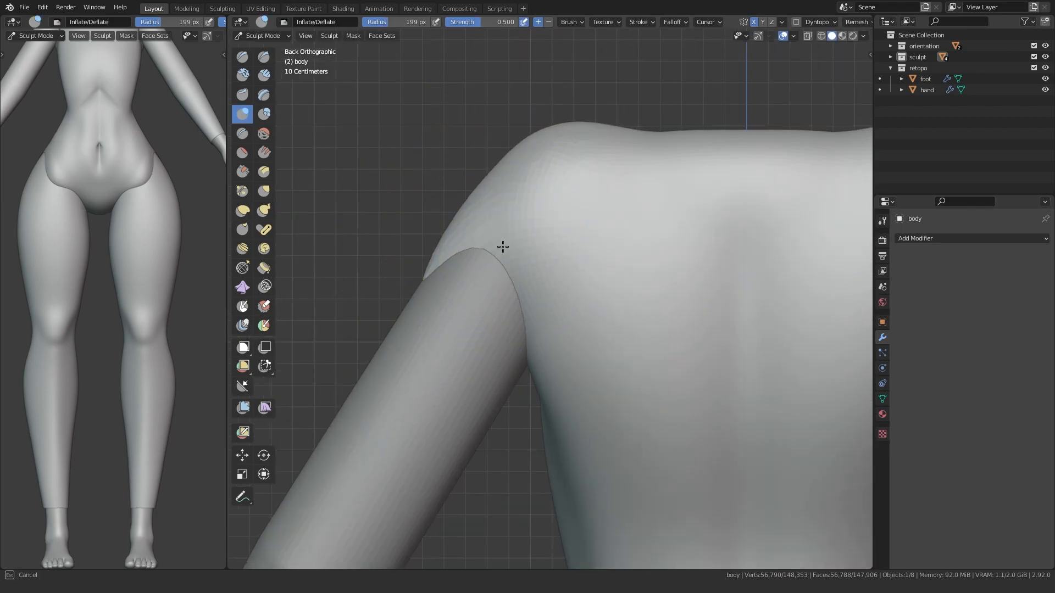
scroll(502, 246, "down", 3)
middle_click_drag(428, 308, 495, 305, "alt")
scroll(494, 299, "up", 2)
middle_click_drag(494, 292, 538, 330, "shift")
mouse_move(551, 301)
middle_mouse_down()
mouse_move(529, 329)
mouse_move(504, 324)
mouse_move(513, 308)
mouse_move(505, 321)
mouse_move(518, 325)
mouse_move(442, 316)
mouse_move(454, 311)
middle_mouse_up()
Step: Adjust the front of the shoulder above the arm's upper end with the Grab brush in front view
key("g")
key("KP_1")
middle_click_drag(278, 284, 481, 326, "shift")
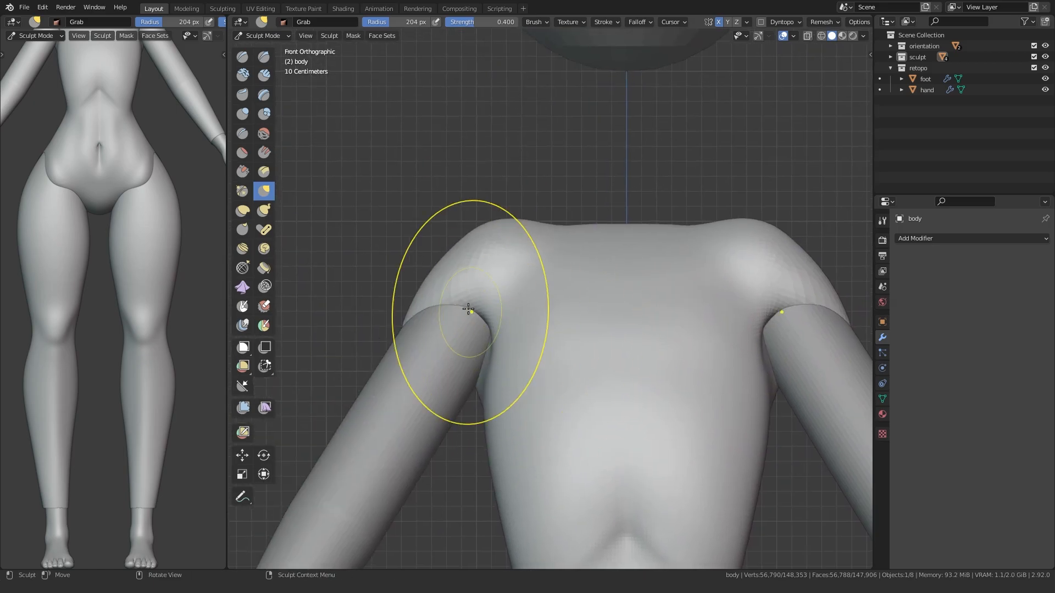
mouse_move(510, 215)
middle_mouse_down()
mouse_move(530, 322)
mouse_move(612, 311)
mouse_move(589, 341)
mouse_move(395, 329)
mouse_move(565, 341)
mouse_move(591, 283)
mouse_move(620, 281)
mouse_move(616, 318)
mouse_move(572, 311)
mouse_move(572, 351)
mouse_move(549, 332)
mouse_move(626, 360)
middle_mouse_up()
Step: Build up the body's shoulder with the Blob brush after resizing it
left_click(265, 114)
key("f")
left_click(612, 280)
Step: Refine the shoulder and armpit shape of the body with Grab strokes at different brush sizes
key("g")
left_click_drag(682, 335, 676, 348)
mouse_move(675, 348)
middle_mouse_down()
mouse_move(601, 368)
mouse_move(577, 363)
mouse_move(602, 387)
mouse_move(628, 389)
mouse_move(583, 369)
middle_mouse_up()
key("f")
left_click(599, 329)
left_click_drag(567, 331, 563, 333)
scroll(516, 341, "down", 3)
mouse_move(517, 341)
middle_mouse_down()
mouse_move(522, 285)
mouse_move(533, 323)
mouse_move(624, 355)
middle_mouse_up()
Step: Switch sculpting to the arm object and shape its outline around the elbow with the Grab brush in front view
key("KP_1")
middle_click_drag(500, 360, 478, 347, "shift")
middle_click_drag(614, 333, 520, 311, "shift")
key("ctrl+Tab")
left_click(647, 297)
key("ctrl+Tab")
middle_click_drag(691, 333, 639, 312, "shift")
scroll(637, 312, "up", 3)
left_click_drag(585, 330, 594, 326)
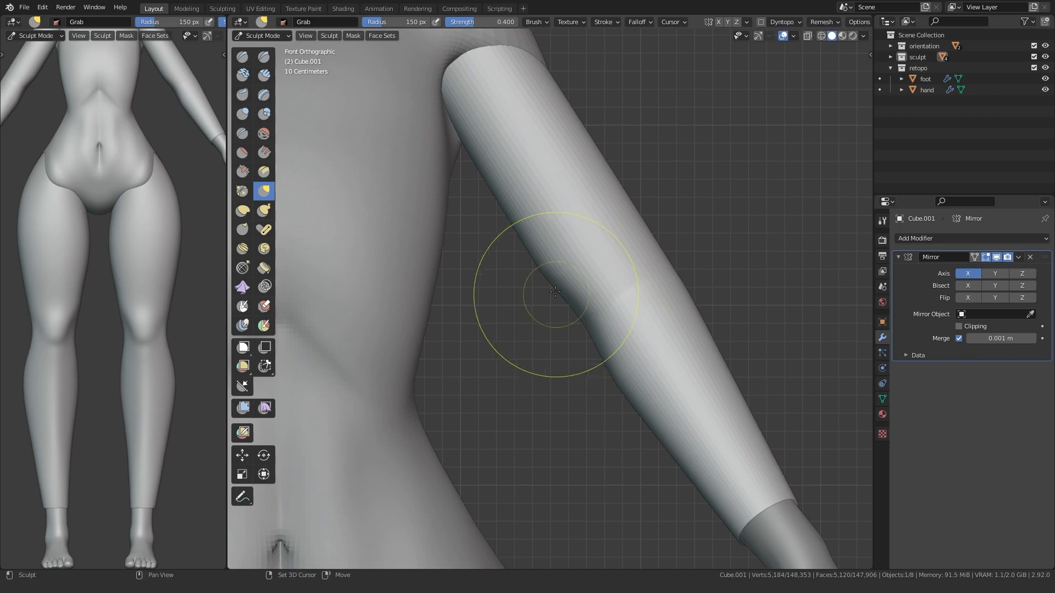
left_click_drag(672, 261, 655, 272)
left_click_drag(548, 268, 554, 266)
Step: Refine the elbow and upper forearm outline in front view with Grab at radii of 83 px and about 140 px
key("f")
left_click(621, 305)
key("f")
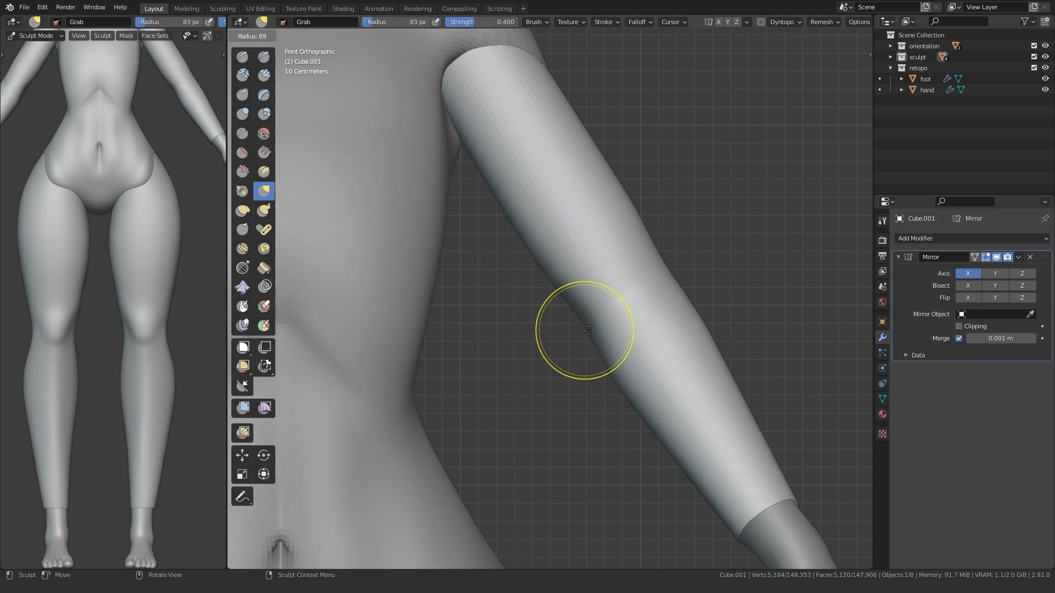
left_click(663, 280)
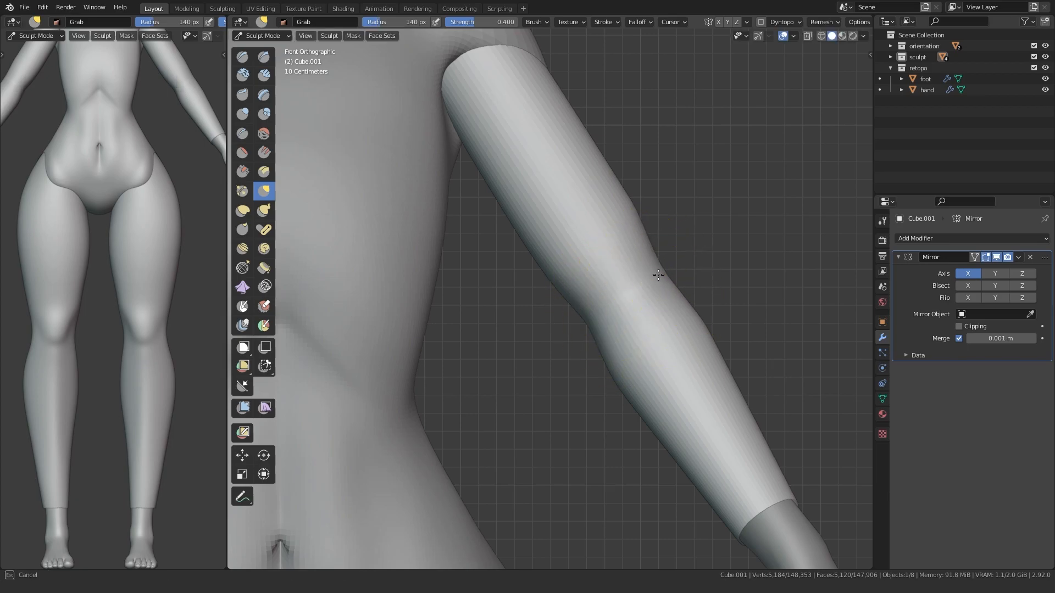
middle_click_drag(558, 290, 523, 231, "shift")
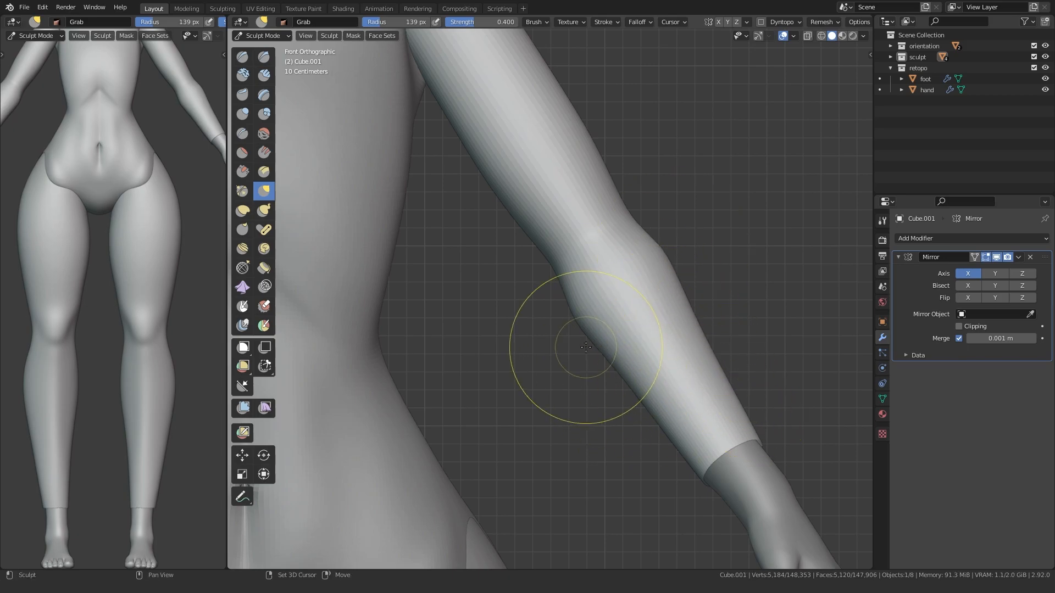
Step: Shape the inner elbow and the front edge of the upper arm in side view with Grab at 188 px
middle_click_drag(568, 342, 515, 306, "alt")
middle_click_drag(437, 242, 508, 330, "shift")
key("f")
left_click(529, 305)
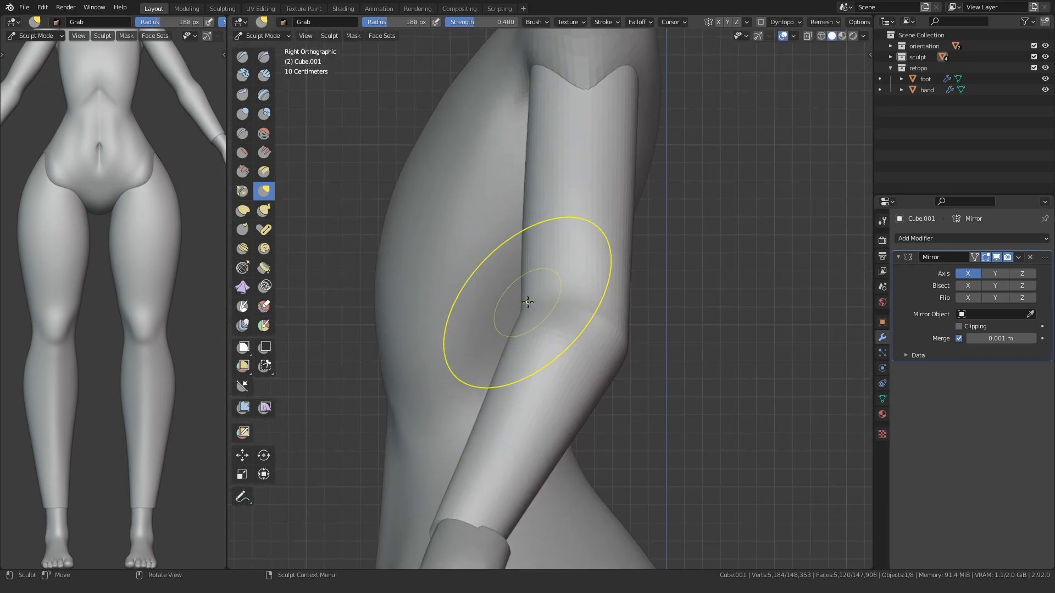
left_click_drag(544, 309, 550, 309)
left_click_drag(527, 245, 534, 220)
middle_click_drag(531, 113, 533, 189, "shift")
left_click_drag(526, 155, 529, 155)
Step: Reshape the forearm down to the wrist in side view with a large Grab brush of about 325 px
middle_click_drag(477, 420, 493, 285, "shift")
key("f")
left_click(496, 428)
middle_click_drag(461, 455, 490, 376, "shift")
key("f")
left_click(536, 363)
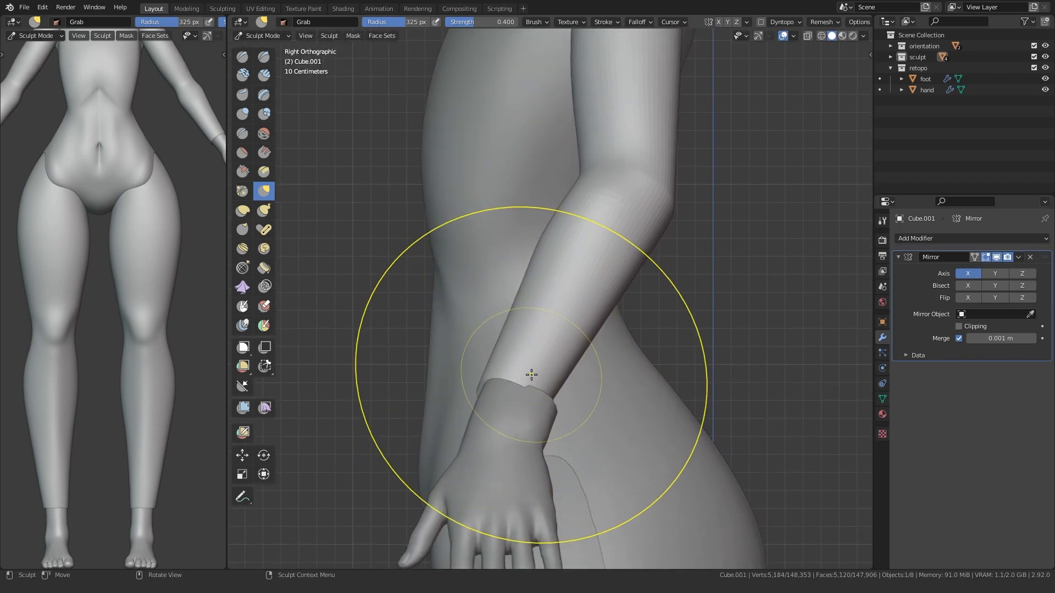
Step: Move the whole hand mesh about -0.041 m along Y in Edit Mode to meet the forearm
key("ctrl+Tab")
middle_click_drag(455, 439, 483, 353, "shift")
left_click(489, 369)
key("Tab")
scroll(469, 365, "up", 1)
key("g")
key("y")
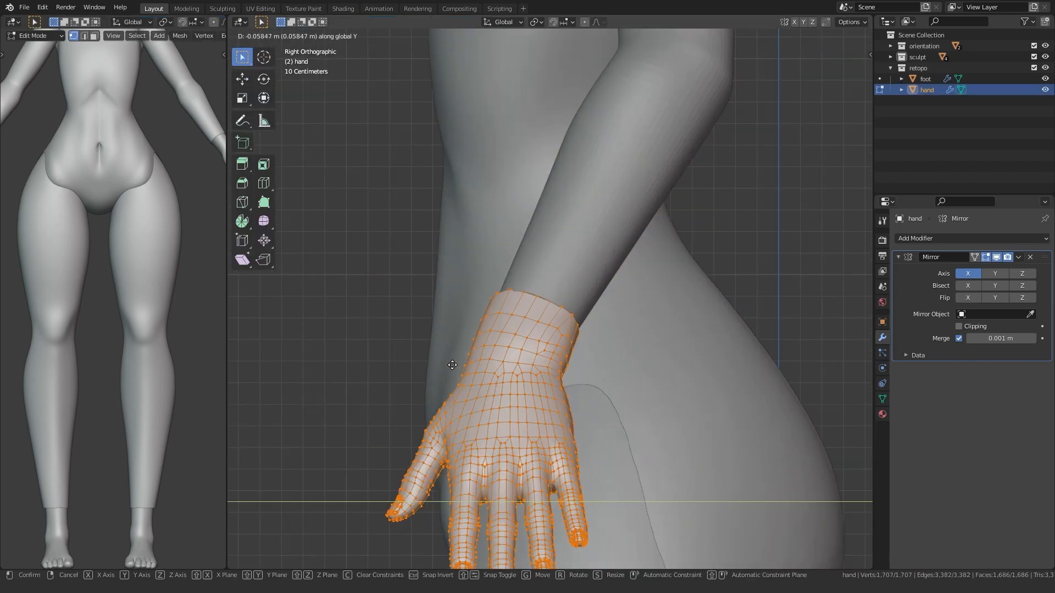
left_click(456, 365)
Step: Rotate and move the hand mesh slightly in front view to fit the wrist, and return to Object Mode with nothing selected
key("KP_1")
middle_click_drag(636, 362, 470, 315, "shift")
key("r")
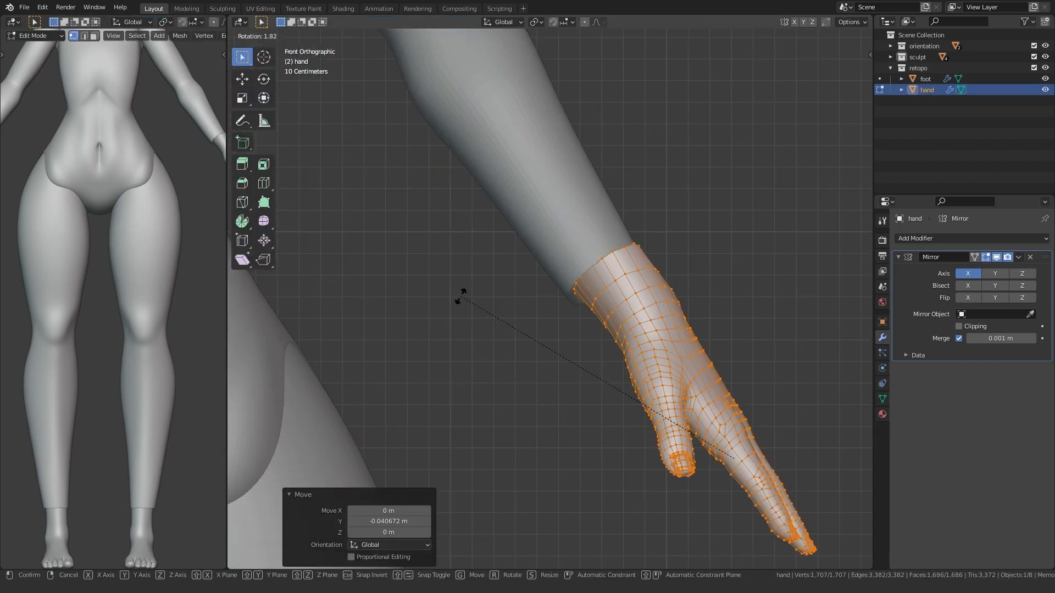
left_click(460, 297)
key("g")
left_click(455, 302)
scroll(475, 322, "down", 4)
key("Tab")
left_click(485, 318)
Step: Annotate the thigh's length and midpoint with an arrow from the fingertips, and erase the marks
middle_click_drag(486, 318, 516, 344, "shift")
scroll(516, 344, "down", 3)
middle_click_drag(521, 409, 543, 300, "shift")
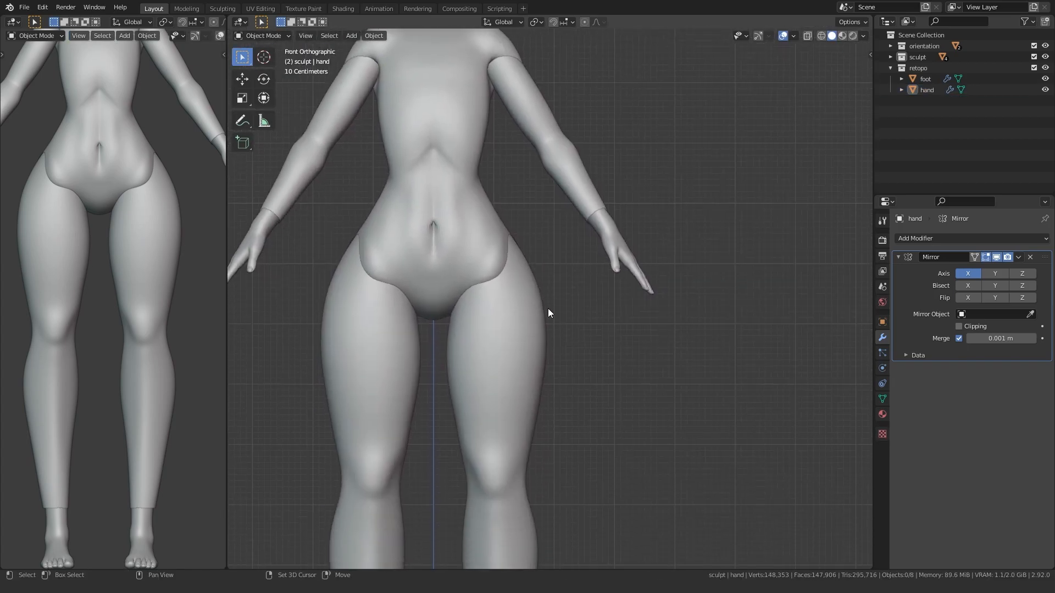
left_click(247, 125)
left_click_drag(499, 277, 506, 331)
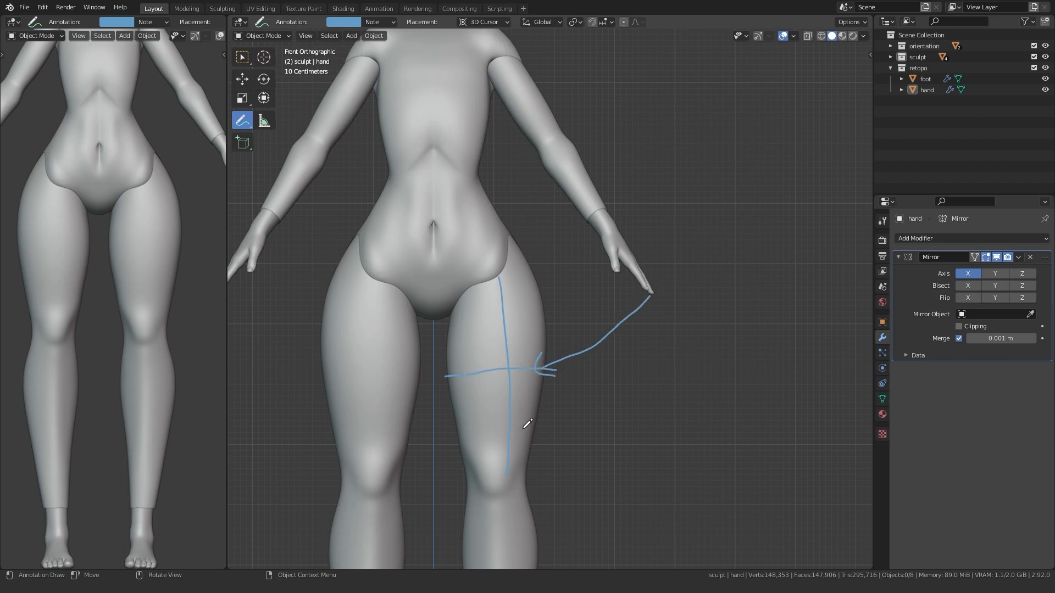
left_click_drag(684, 311, 681, 314, "ctrl")
key("w")
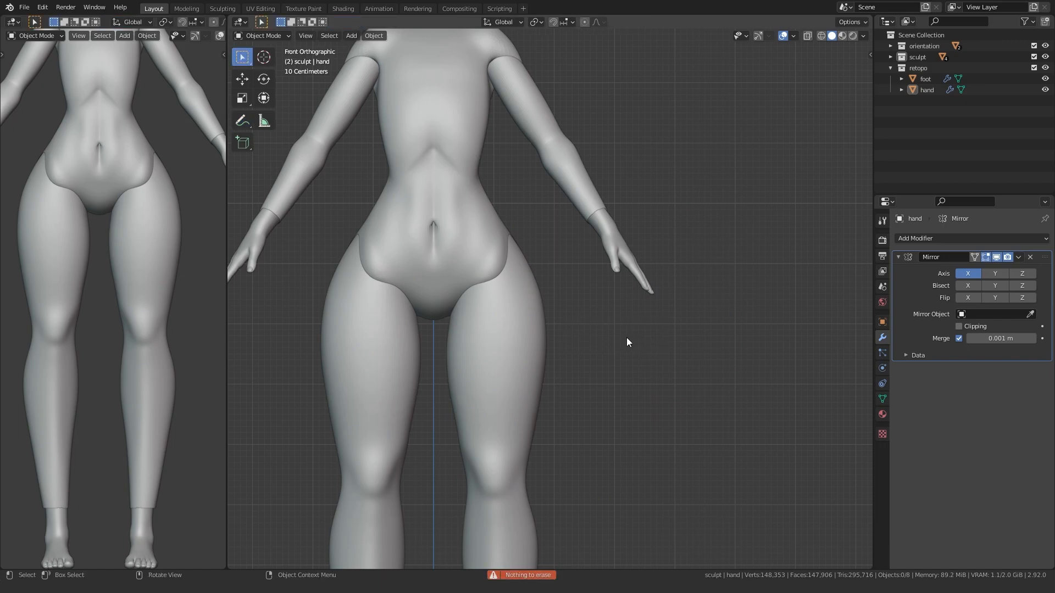
Step: Return the arm to Sculpt Mode and adjust the forearm's front edge in side view with a smaller Grab brush
scroll(573, 304, "up", 2)
middle_click_drag(573, 263, 565, 308, "shift")
key("KP_3")
middle_click_drag(484, 296, 492, 331, "shift")
scroll(492, 331, "up", 3)
middle_click_drag(593, 190, 549, 307, "shift")
left_click(549, 306)
key("ctrl+Tab")
key("bracketleft")
key("bracketleft")
key("bracketleft")
key("bracketleft")
key("bracketleft")
key("bracketleft")
key("bracketleft")
key("bracketleft")
left_click_drag(519, 314, 522, 316)
Step: Refine the upper arm's side profile below the shoulder with Grab at about 165 px
middle_click_drag(558, 122, 506, 323, "shift")
scroll(508, 229, "up", 1)
key("f")
left_click(509, 228)
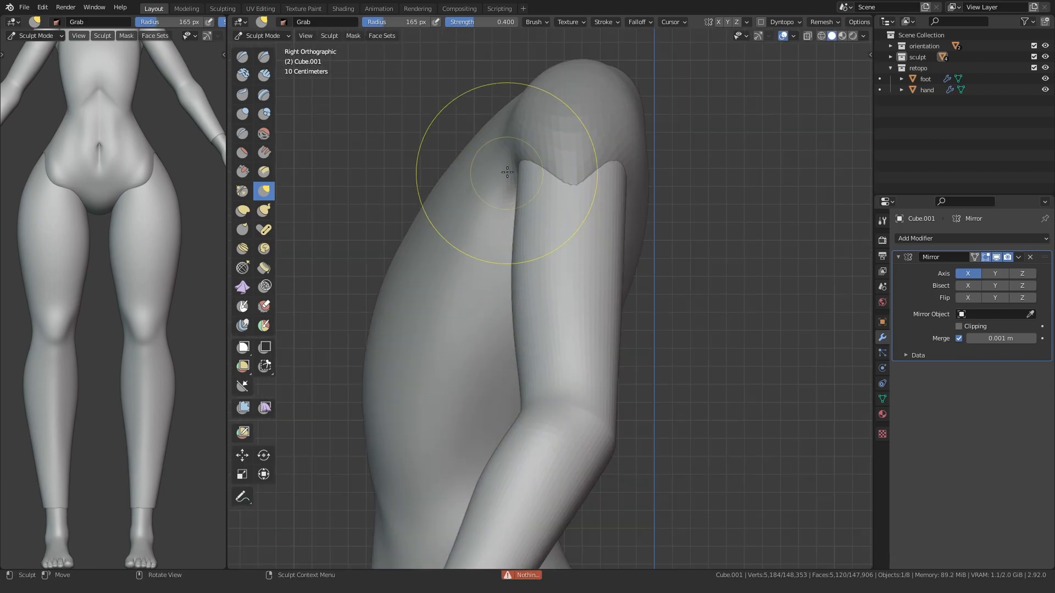
key("f")
left_click(564, 300)
Step: Shape the back of the elbow and the upper forearm from several angles with Grab at 184 px
middle_click_drag(551, 473, 555, 279, "shift")
middle_click_drag(555, 279, 489, 277)
scroll(516, 277, "up", 1)
key("f")
left_click(528, 260)
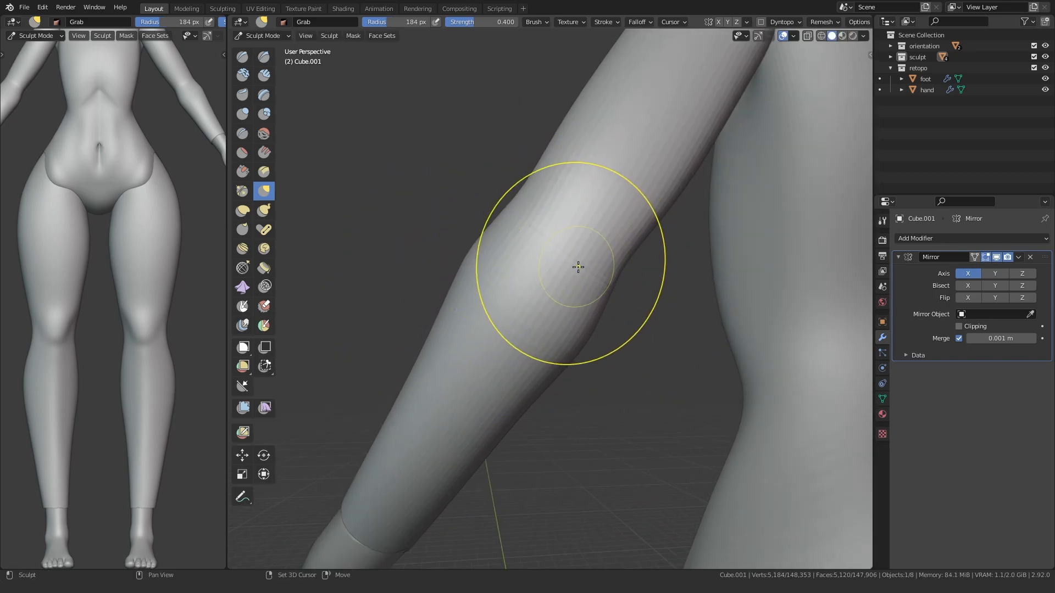
middle_click_drag(576, 267, 609, 266)
middle_click_drag(454, 274, 627, 313)
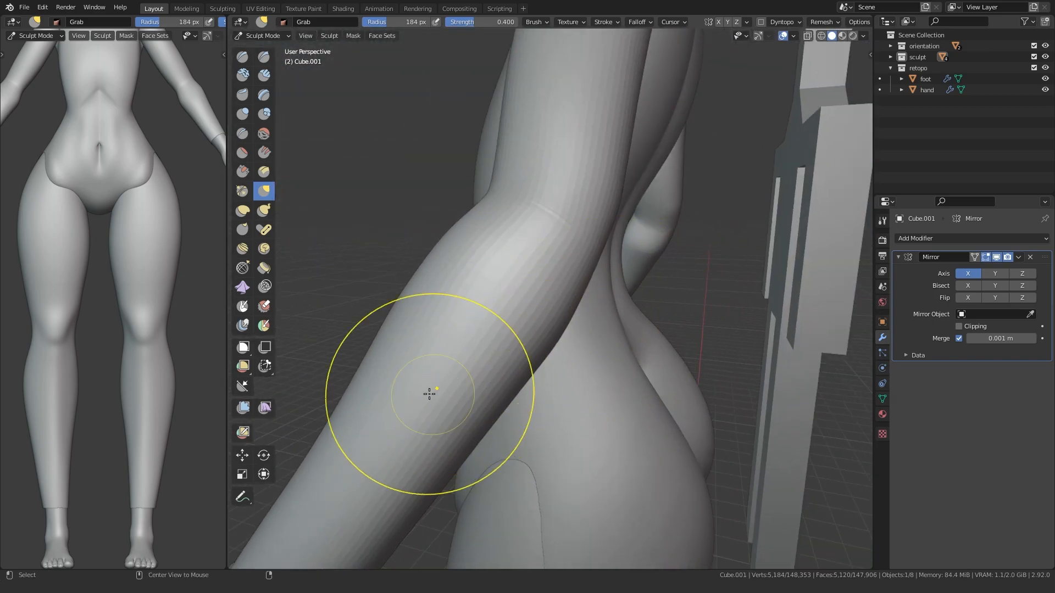
Step: Correct the arm's side-view profile around the elbow with a resized Grab brush
key("KP_3")
key("f")
left_click(581, 336)
left_click_drag(579, 336, 551, 339)
Step: Define the bony point of the elbow with the Crease brush, using radii of 103 px and 145 px
mouse_move(550, 338)
middle_mouse_down()
mouse_move(555, 354)
mouse_move(423, 282)
mouse_move(522, 258)
middle_mouse_up()
mouse_move(545, 191)
middle_mouse_down()
mouse_move(530, 324)
mouse_move(591, 335)
mouse_move(494, 288)
mouse_move(491, 305)
middle_mouse_up()
key("shift+c")
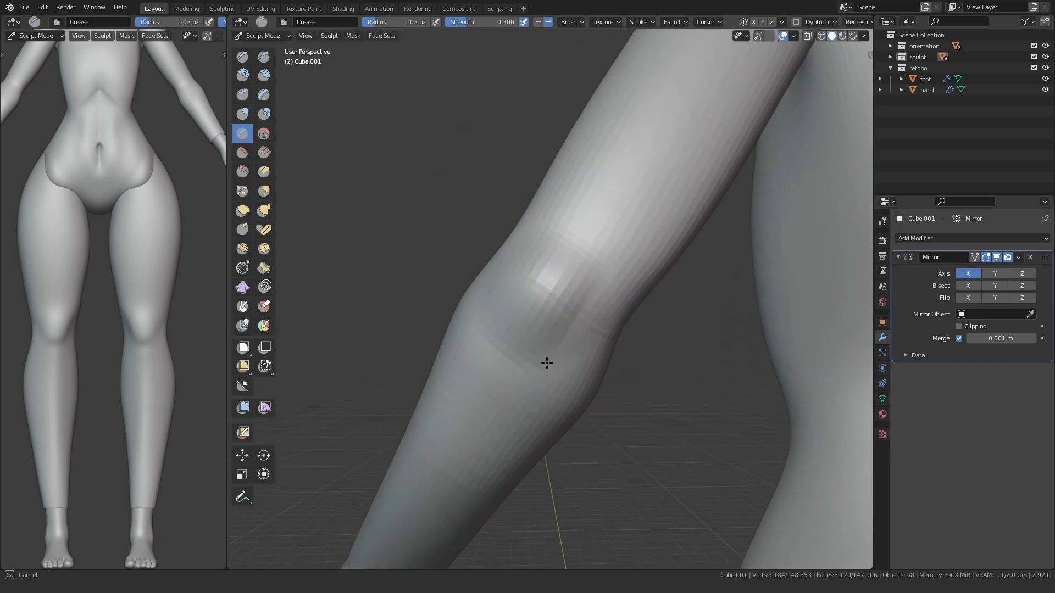
mouse_move(522, 377)
middle_mouse_down()
mouse_move(518, 188)
mouse_move(509, 297)
mouse_move(549, 296)
mouse_move(623, 266)
middle_mouse_up()
middle_click_drag(430, 318, 526, 298, "alt")
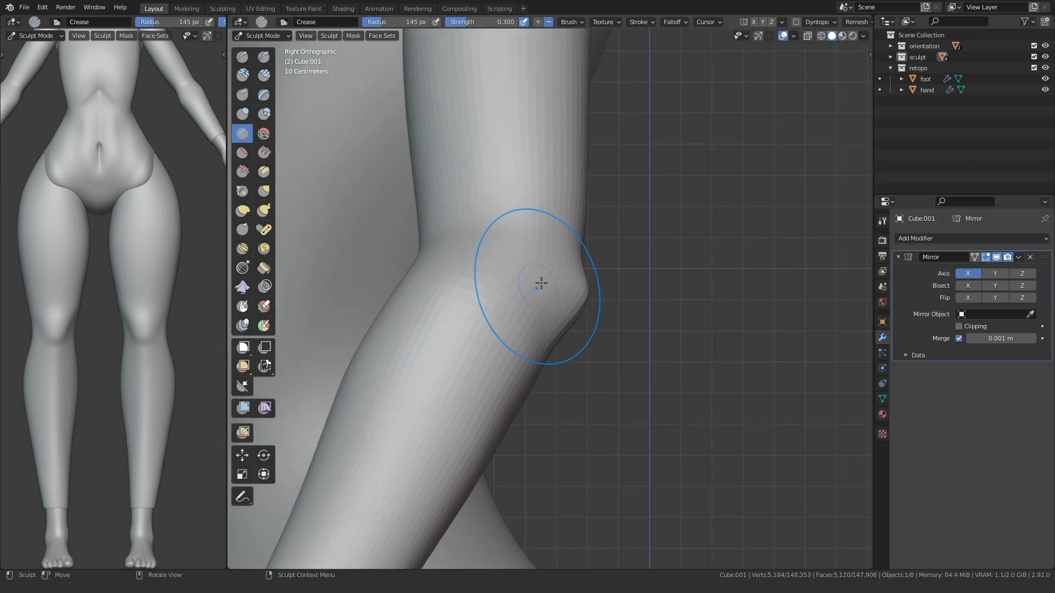
Step: Refine the elbow contour of the arm mesh in side view with the Grab brush
key("g")
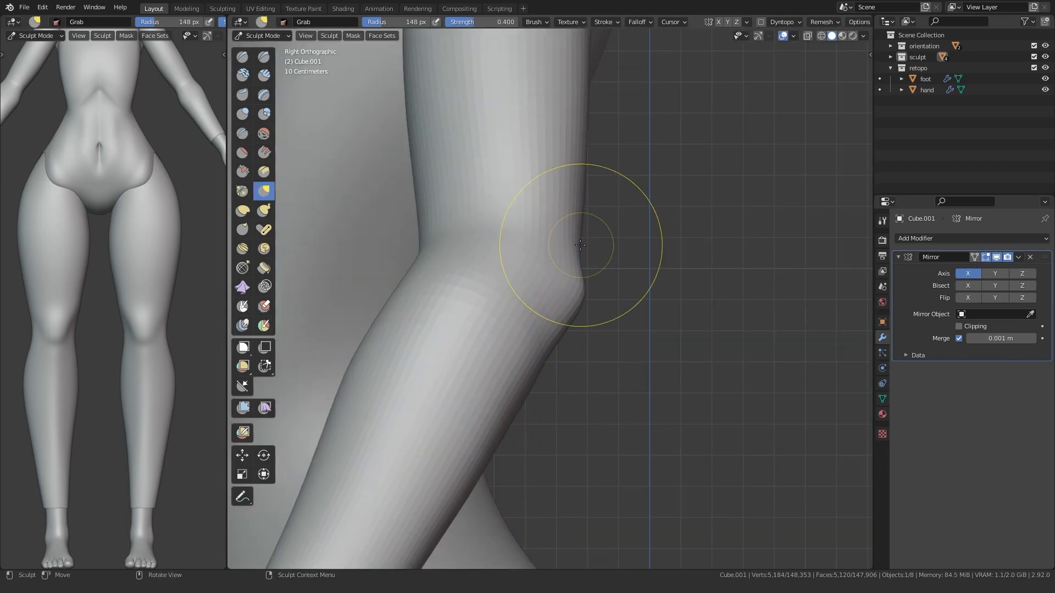
mouse_move(513, 306)
middle_mouse_down()
mouse_move(483, 357)
mouse_move(495, 401)
mouse_move(523, 302)
mouse_move(460, 228)
mouse_move(566, 345)
middle_mouse_up()
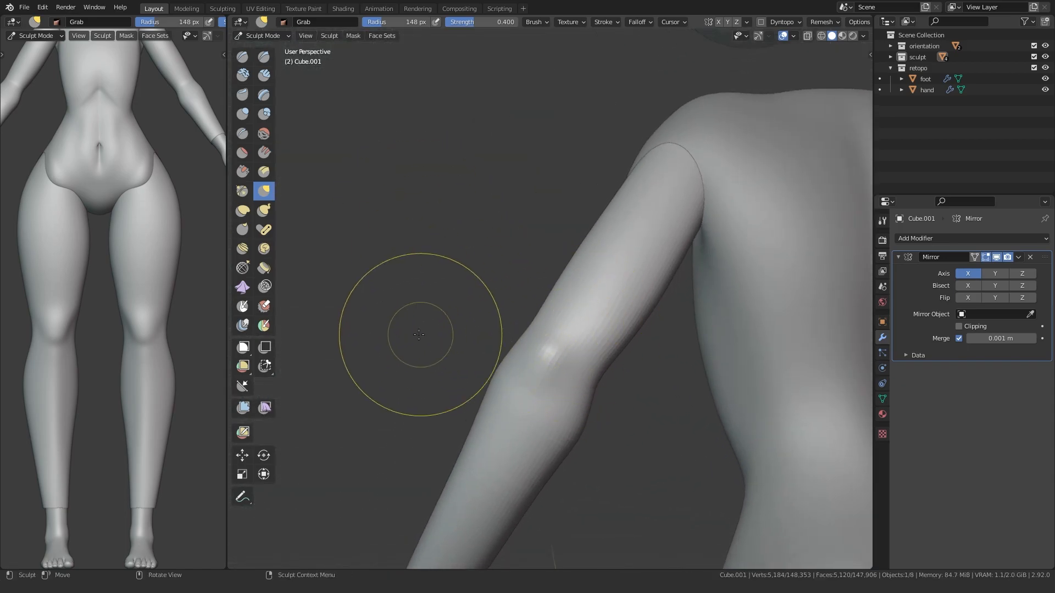
key("KP_3")
mouse_move(443, 487)
middle_mouse_down("shift")
mouse_move(464, 435)
mouse_move(436, 495)
mouse_move(446, 527)
middle_mouse_up("shift")
middle_click_drag(464, 416, 453, 428, "shift")
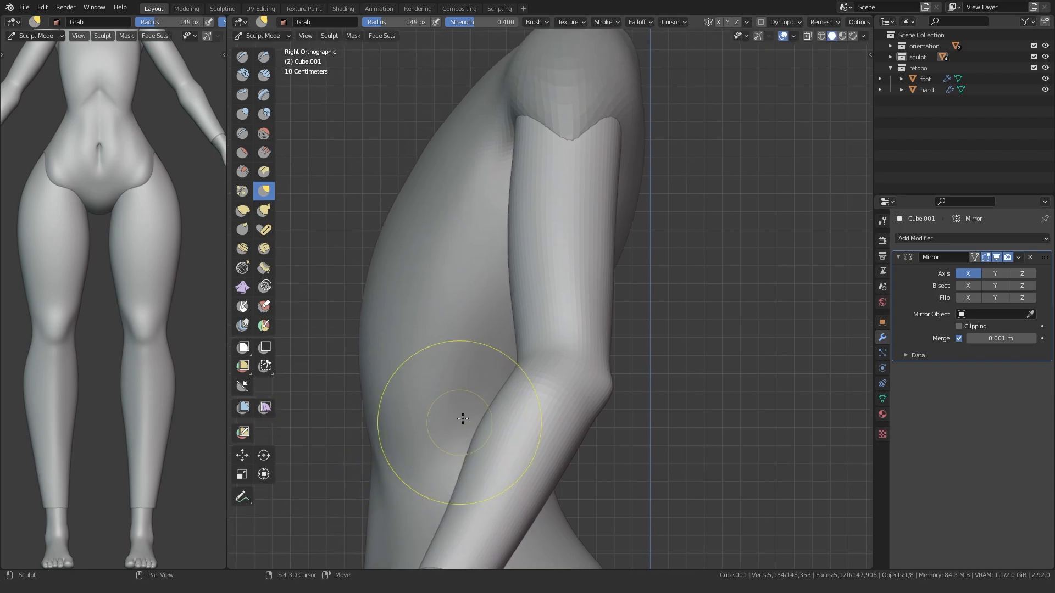
Step: Add a UV sphere in Object Mode and rotate its mesh 90° about the X axis in Edit Mode
key("KP_1")
scroll(512, 231, "down", 3)
middle_click_drag(381, 279, 662, 303, "shift")
scroll(495, 328, "down", 3)
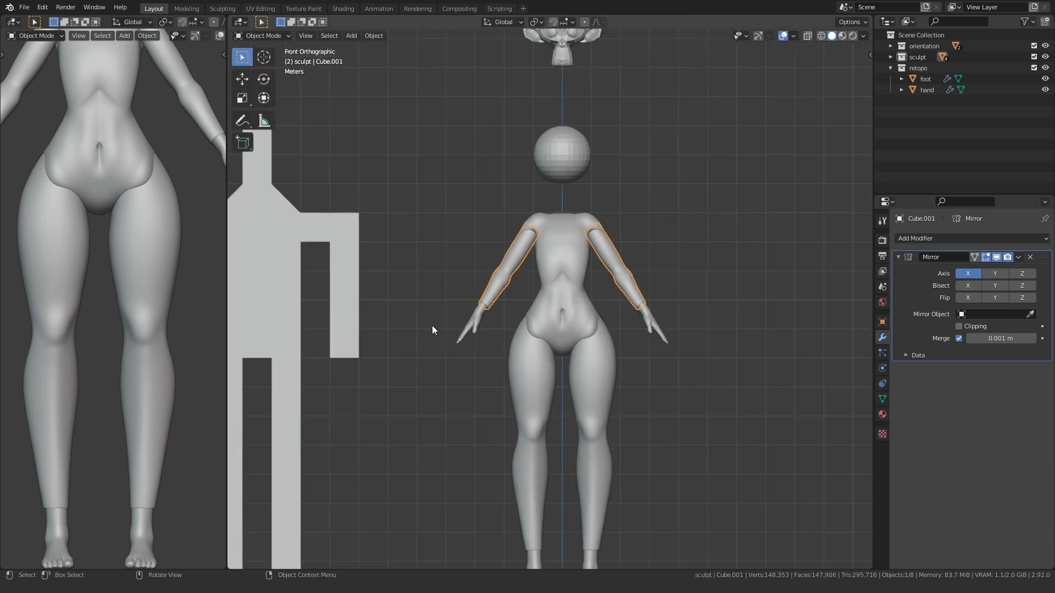
key("shift+a")
mouse_move(428, 325)
left_click(528, 358)
key("Tab")
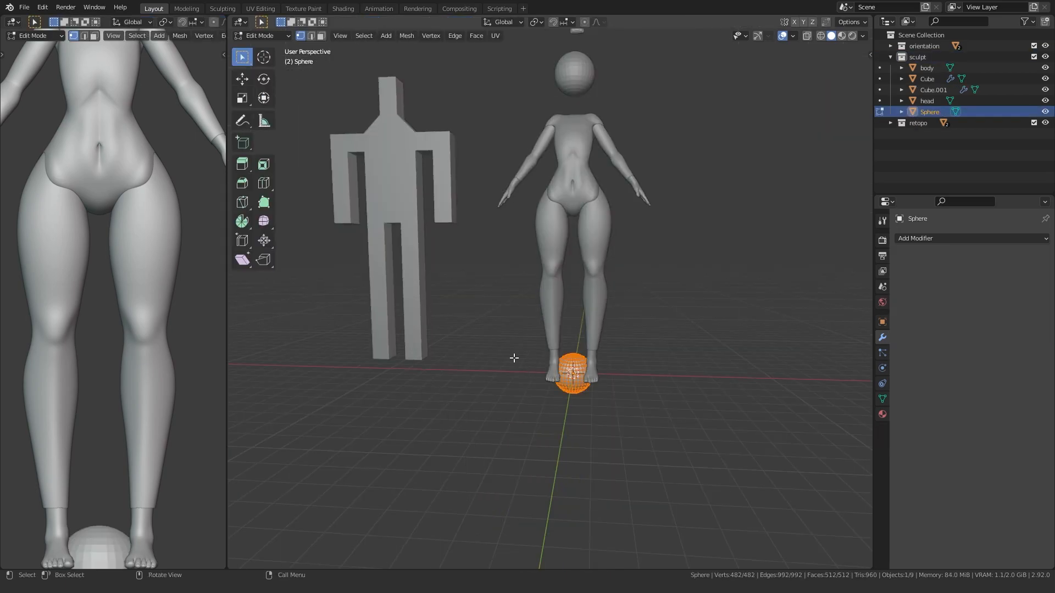
type("rx90")
key("Return")
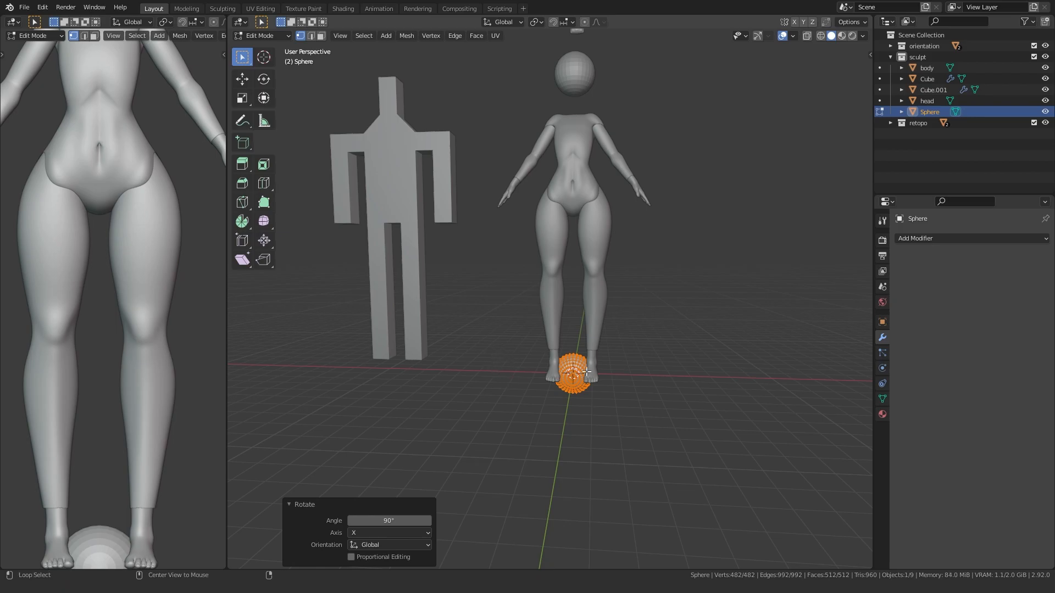
Step: Move the sphere in front of the abdomen, about -2.99 m along Y and 9.70 m along Z
middle_click_drag(583, 372, 553, 379, "alt")
key("g")
left_click(469, 162)
middle_click_drag(468, 163, 508, 153, "alt")
scroll(511, 112, "up", 4)
middle_click_drag(511, 111, 475, 407, "shift")
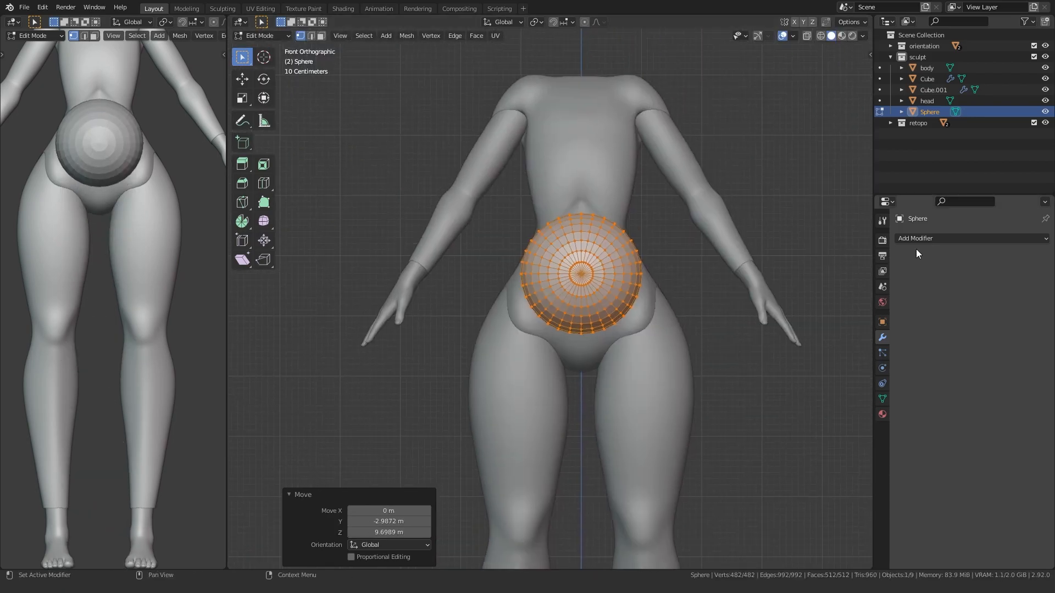
Step: Add a Mirror modifier to the sphere and move its mesh about 0.48 m along X
left_click(912, 239)
left_click(835, 320)
key("g")
key("x")
left_click(506, 279)
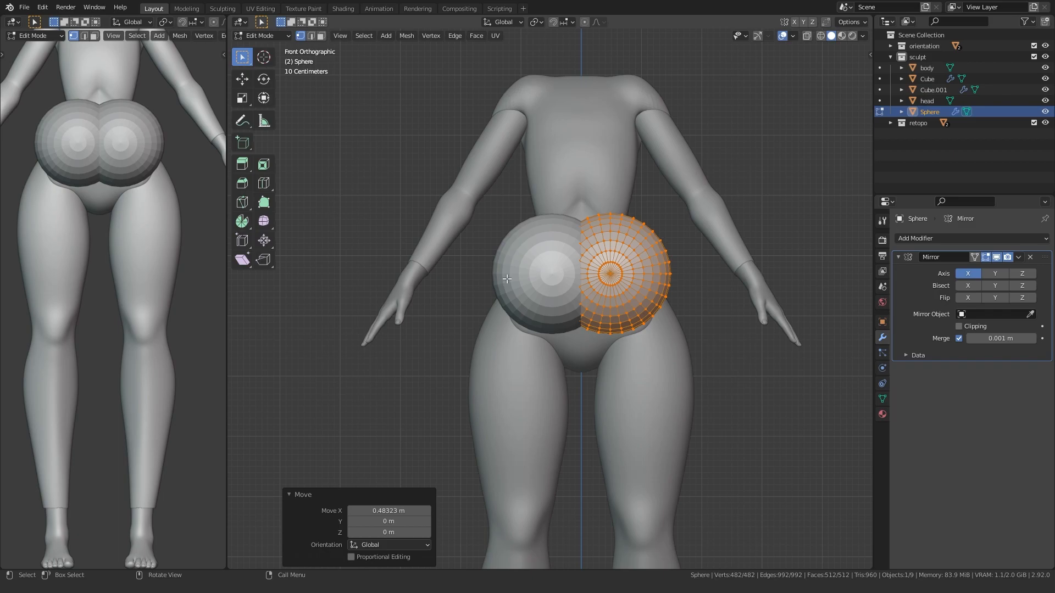
Step: Raise the mirrored spheres to chest height and shift them along Y relative to the torso
key("g")
left_click(528, 159)
middle_click_drag(516, 171, 450, 198, "alt")
key("g")
key("y")
left_click(436, 246)
Step: Scale the mirrored spheres and reposition them over the chest in front view
middle_click_drag(357, 284, 420, 236, "alt")
scroll(423, 214, "up", 2)
middle_click_drag(424, 195, 431, 324, "shift")
key("s")
left_click(479, 292)
key("g")
left_click(475, 314)
Step: Scale the sphere mesh by about 0.952 and raise it about 0.08 m along Z
key("s")
left_click(440, 322)
key("g")
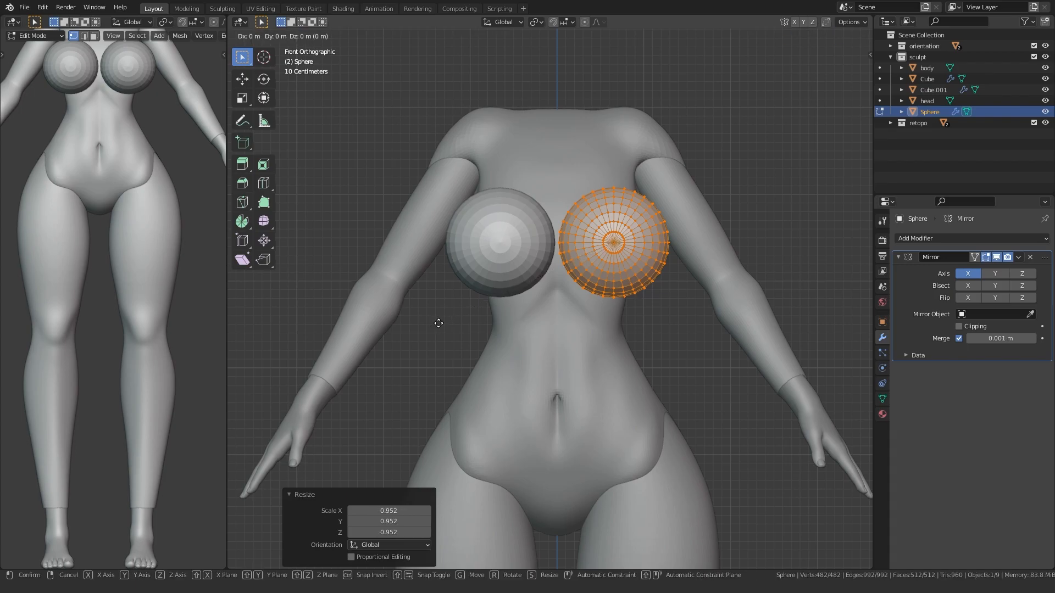
key("z")
left_click(439, 313)
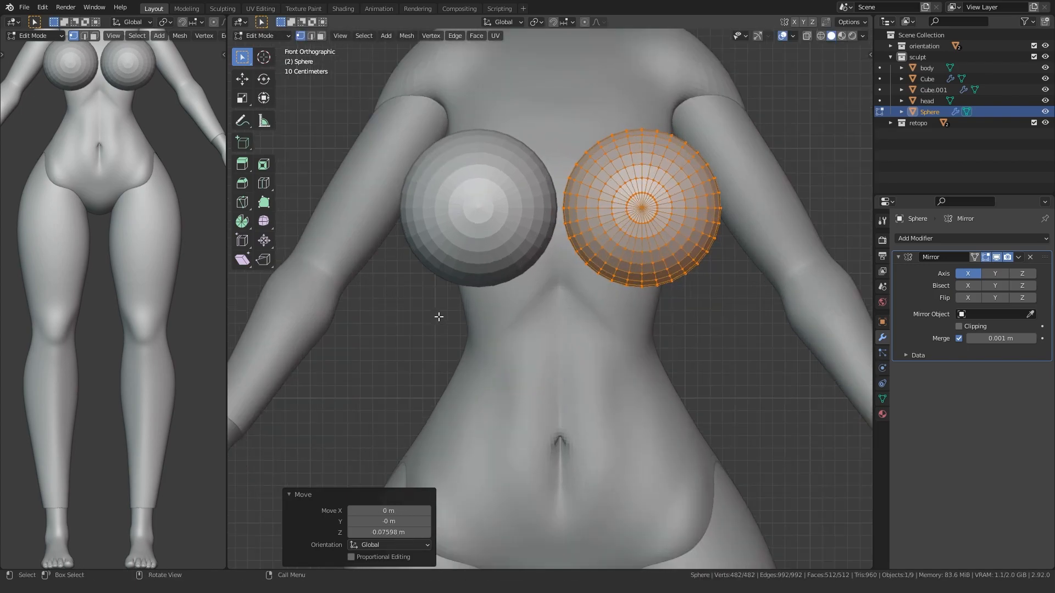
Step: Move the spheres about 0.56 m along Y against the chest in side view
key("KP_3")
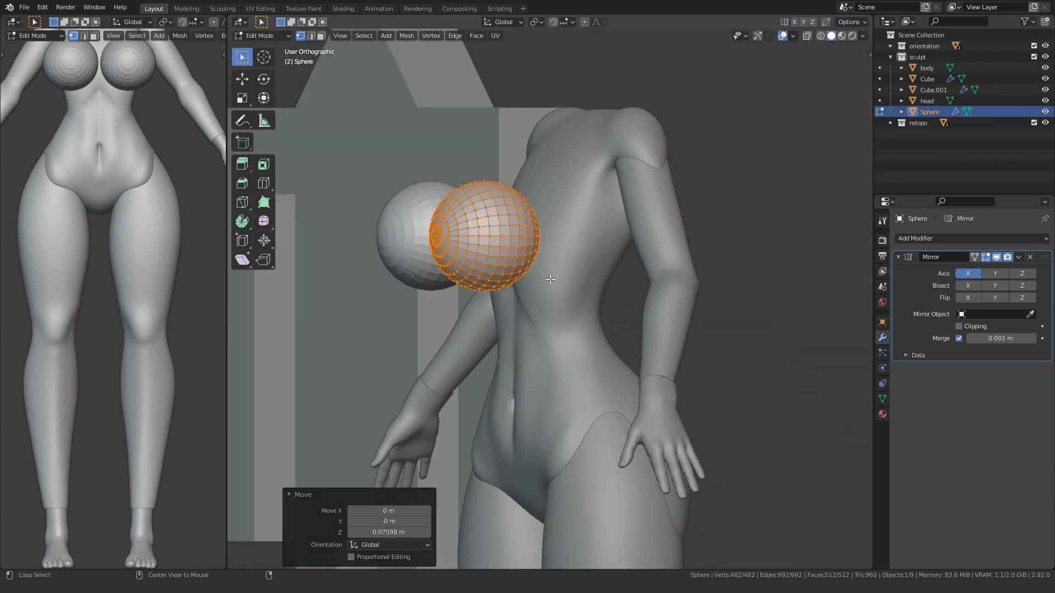
key("g")
key("y")
left_click(470, 292)
scroll(461, 308, "up", 2)
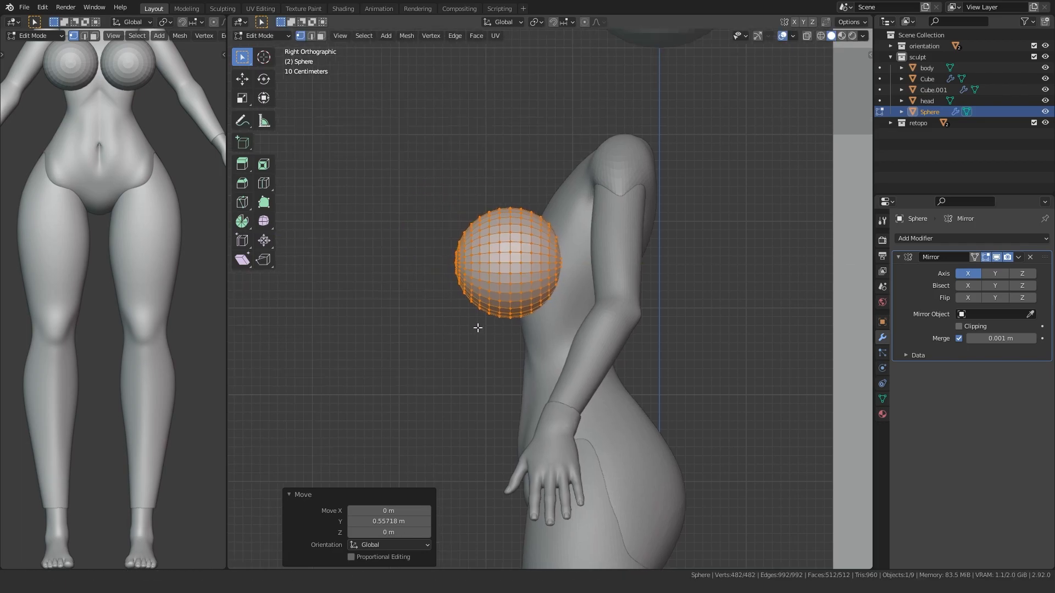
Step: Select the vertex at the sphere's rear pole and pull it up toward the shoulder with smooth proportional editing
key("alt+z")
middle_click_drag(532, 292, 495, 288)
left_click(544, 260)
middle_click_drag(543, 260, 503, 279)
key("KP_3")
key("alt+z")
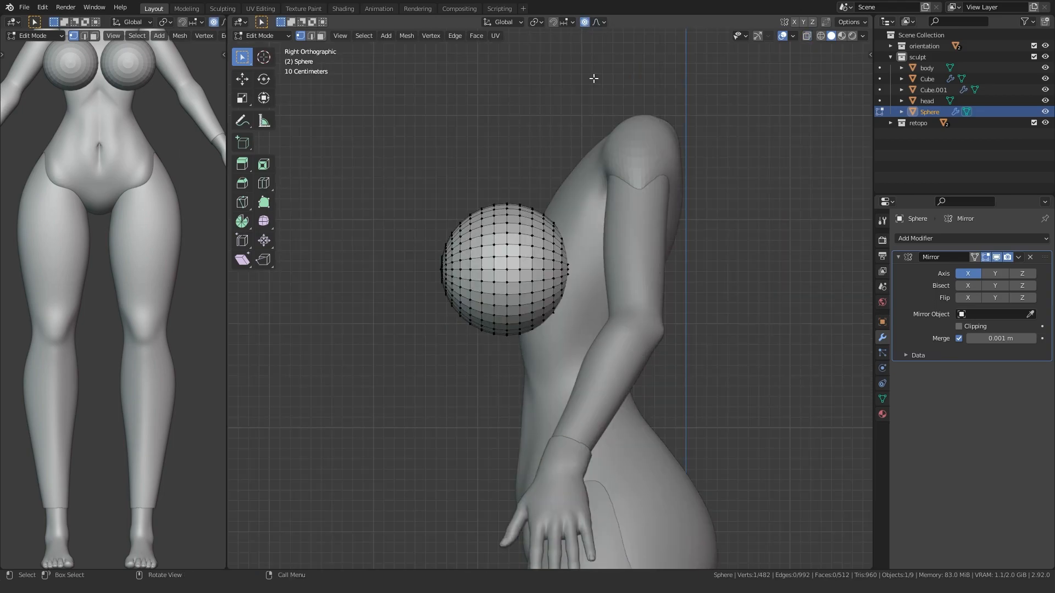
key("g")
scroll(473, 244, "down", 2)
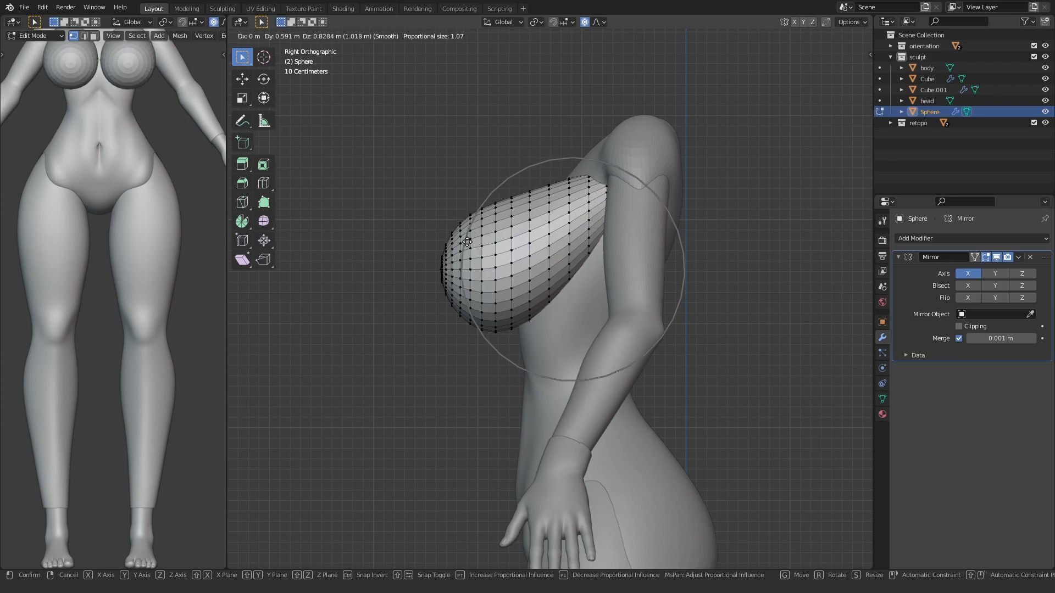
left_click(465, 243)
middle_click_drag(465, 243, 519, 277)
Step: Select the whole sphere mesh and rotate it about 24.4° around Z in top view
key("KP_7")
key("a")
key("r")
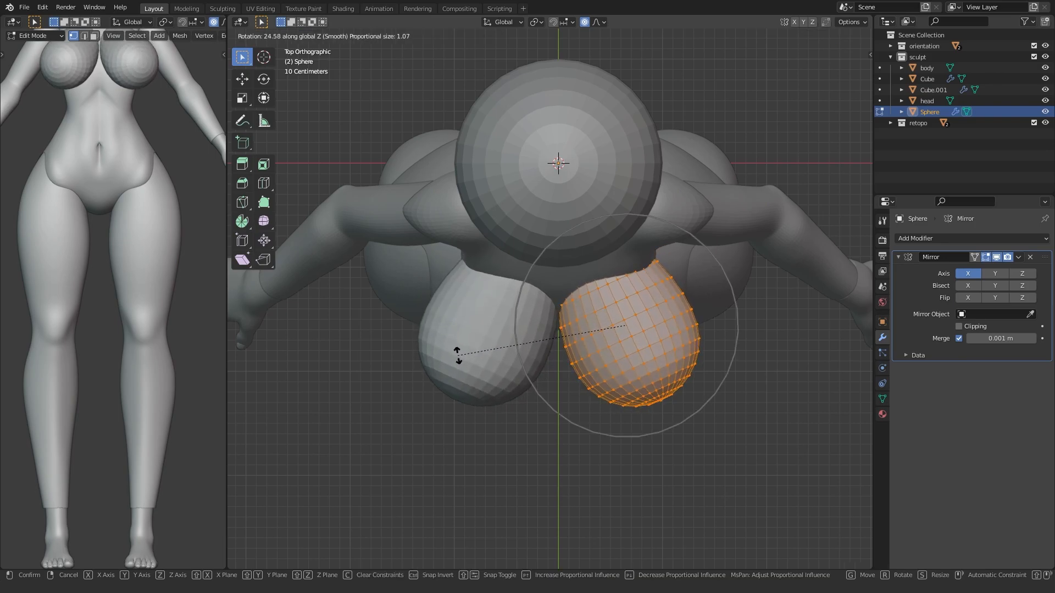
left_click(457, 354)
key("KP_1")
key("KP_3")
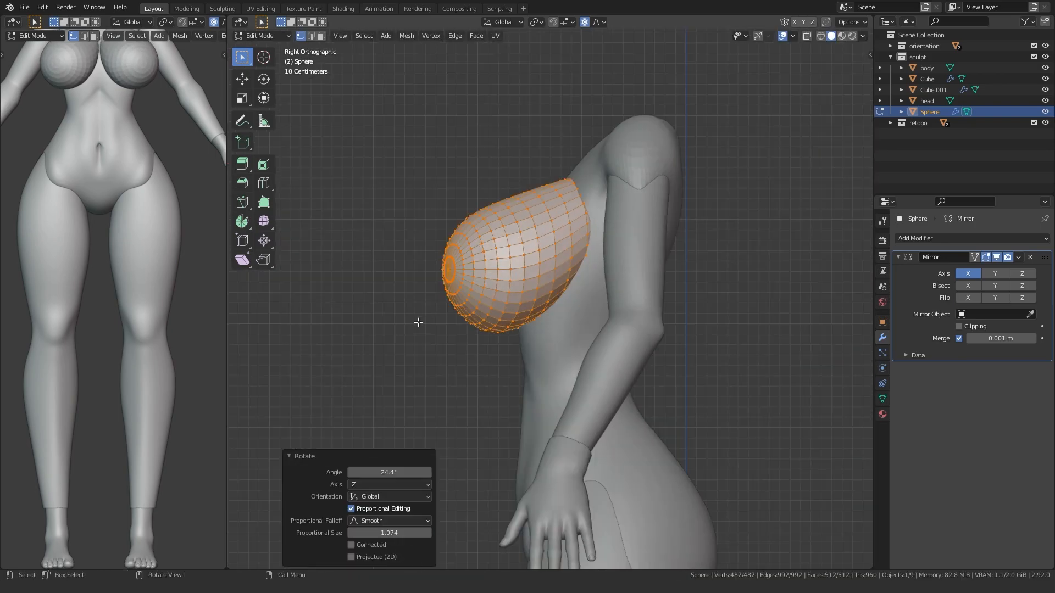
key("KP_1")
mouse_move(424, 344)
middle_mouse_down()
mouse_move(557, 333)
mouse_move(443, 261)
mouse_move(416, 328)
middle_mouse_up()
Step: Return to Object Mode and add a level 2 Subdivision modifier to the mirrored breast mesh
key("Tab")
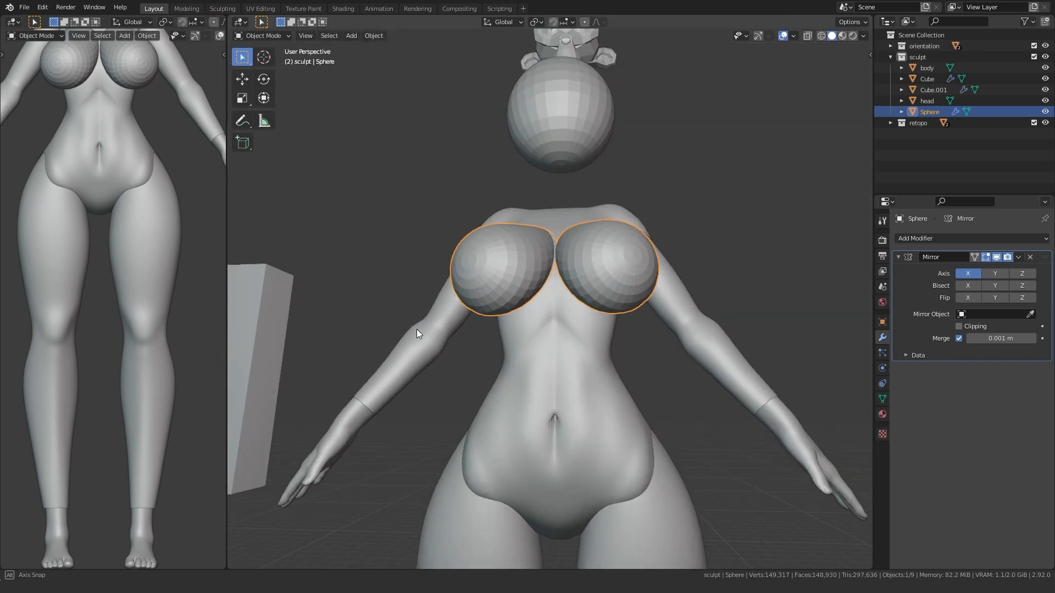
key("ctrl+2")
scroll(542, 335, "up", 3)
mouse_move(536, 332)
middle_mouse_down()
mouse_move(545, 279)
mouse_move(532, 293)
mouse_move(533, 264)
middle_mouse_up()
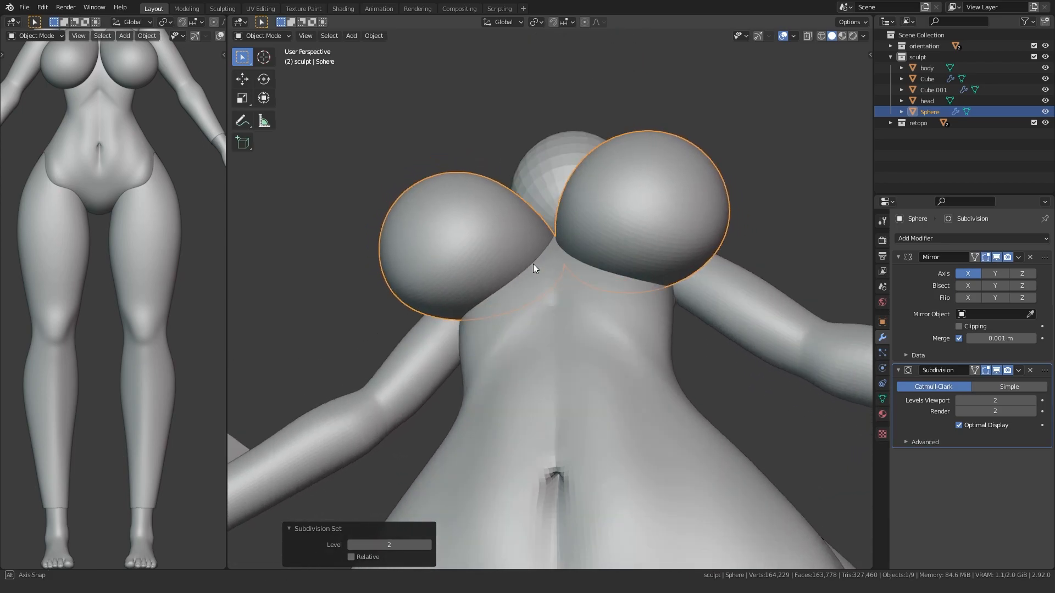
Step: Enter Sculpt Mode on the breast mesh and shape its upper end with the Inflate/Deflate and Grab brushes
key("ctrl+Tab")
mouse_move(555, 359)
middle_mouse_down()
mouse_move(494, 306)
mouse_move(537, 264)
mouse_move(546, 270)
middle_mouse_up()
key("i")
middle_click_drag(435, 313, 537, 353)
scroll(495, 252, "up", 1)
mouse_move(494, 252)
middle_mouse_down("alt")
mouse_move(483, 257)
mouse_move(544, 231)
middle_mouse_up("alt")
key("g")
left_click_drag(544, 231, 550, 165)
left_click_drag(552, 89, 553, 87)
Step: Set the Grab radius to about 201 px and adjust the breast's upper slope in side view
mouse_move(530, 305)
middle_mouse_down("alt")
mouse_move(452, 258)
mouse_move(482, 306)
middle_mouse_up("alt")
scroll(489, 296, "up", 2)
key("f")
left_click(527, 230)
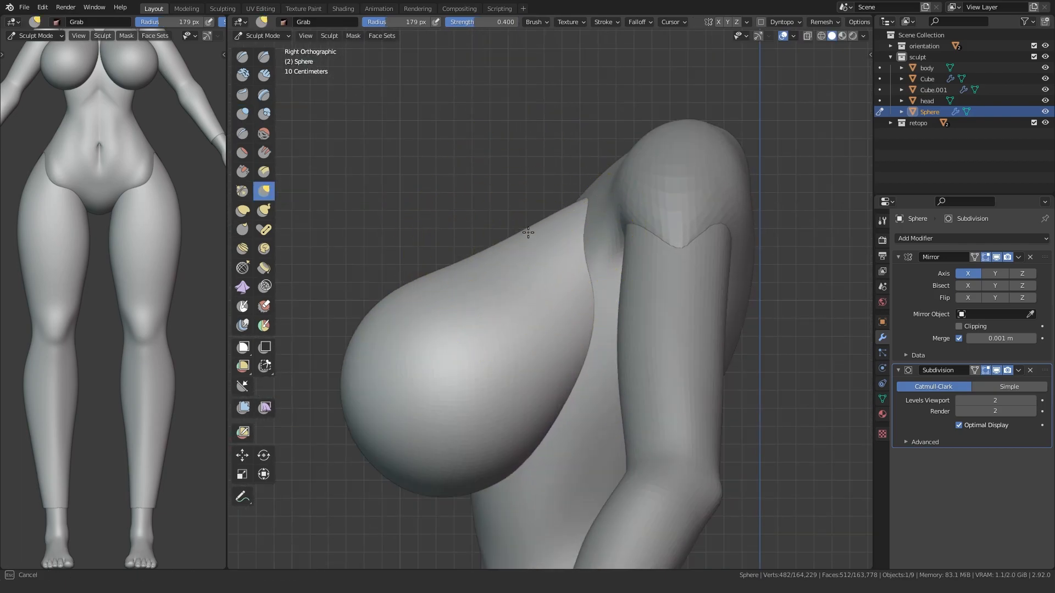
left_click_drag(483, 248, 569, 215)
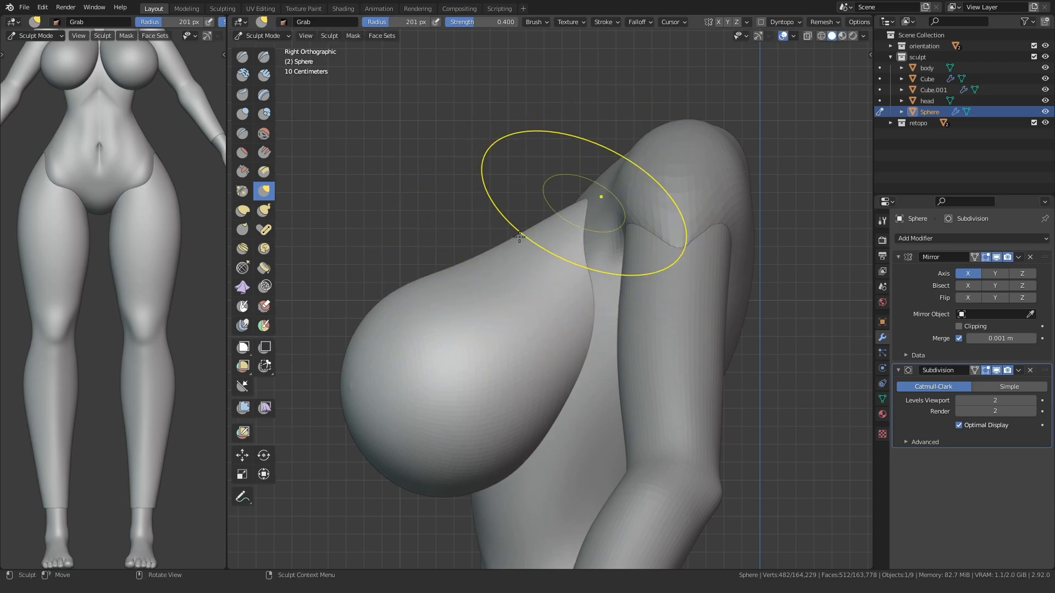
left_click_drag(480, 267, 475, 262)
middle_click_drag(479, 250, 550, 315)
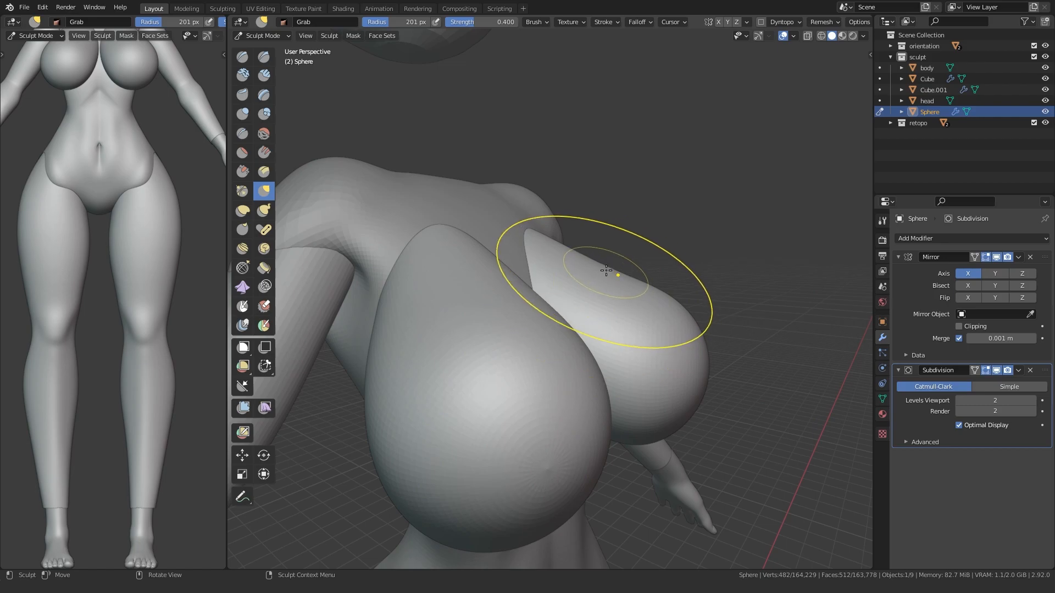
Step: Refine the breast's volume and inner edge with the Inflate/Deflate and Grab brushes
key("i")
mouse_move(493, 332)
middle_mouse_down()
mouse_move(536, 327)
mouse_move(480, 353)
mouse_move(513, 236)
mouse_move(505, 273)
mouse_move(606, 281)
mouse_move(588, 282)
middle_mouse_up()
key("g")
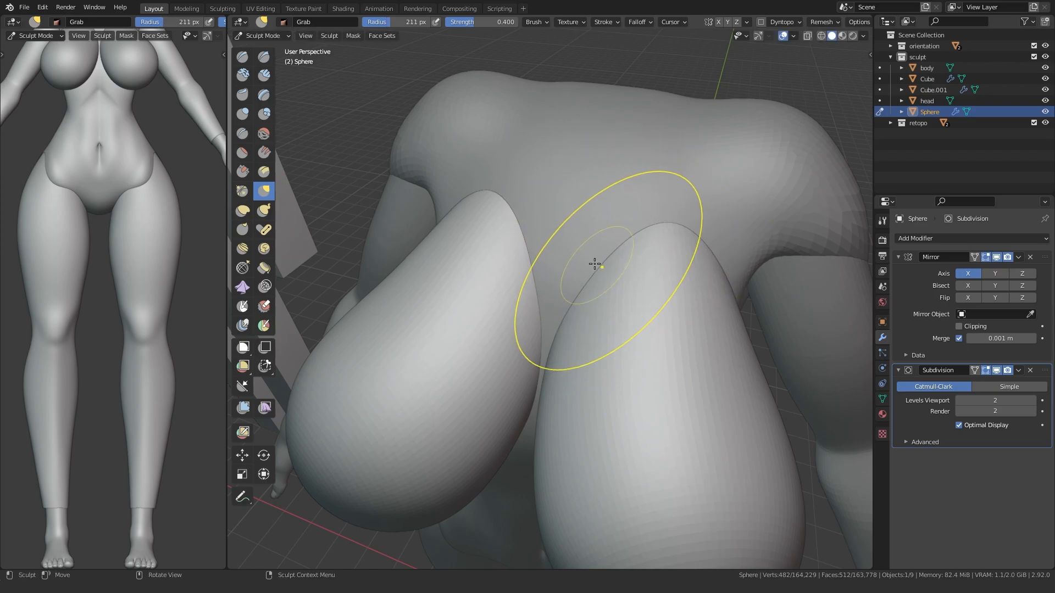
mouse_move(650, 216)
middle_mouse_down()
mouse_move(607, 273)
mouse_move(574, 287)
mouse_move(478, 242)
mouse_move(511, 252)
mouse_move(352, 306)
mouse_move(420, 313)
middle_mouse_up()
Step: Reduce the Grab radius to about 166 px and adjust the breast's rear edge near the armpit
key("bracketleft")
key("bracketleft")
key("bracketleft")
key("bracketleft")
mouse_move(521, 220)
middle_mouse_down()
mouse_move(502, 278)
mouse_move(410, 322)
mouse_move(489, 358)
mouse_move(504, 332)
middle_mouse_up()
key("f")
left_click(549, 269)
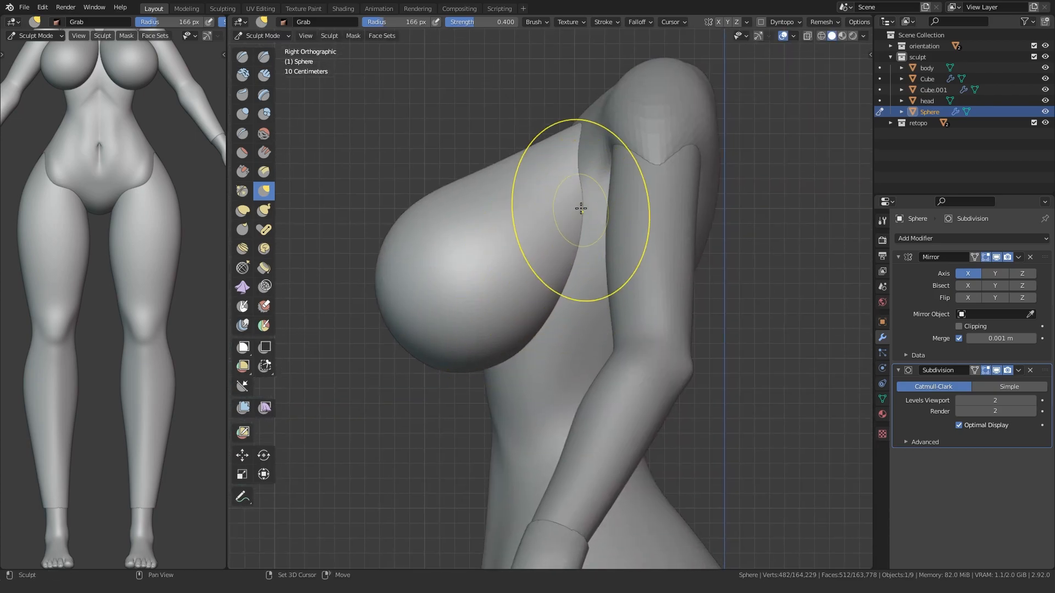
left_click_drag(577, 211, 577, 213)
Step: Enlarge the Grab radius to about 199 px and reshape the breast's lower rear contour against the ribs
key("f")
left_click(638, 320)
middle_click_drag(522, 316, 592, 365)
mouse_move(606, 381)
middle_mouse_down()
mouse_move(682, 436)
mouse_move(480, 384)
mouse_move(572, 313)
mouse_move(683, 264)
mouse_move(577, 286)
mouse_move(511, 319)
mouse_move(538, 372)
middle_mouse_up()
left_click(559, 315)
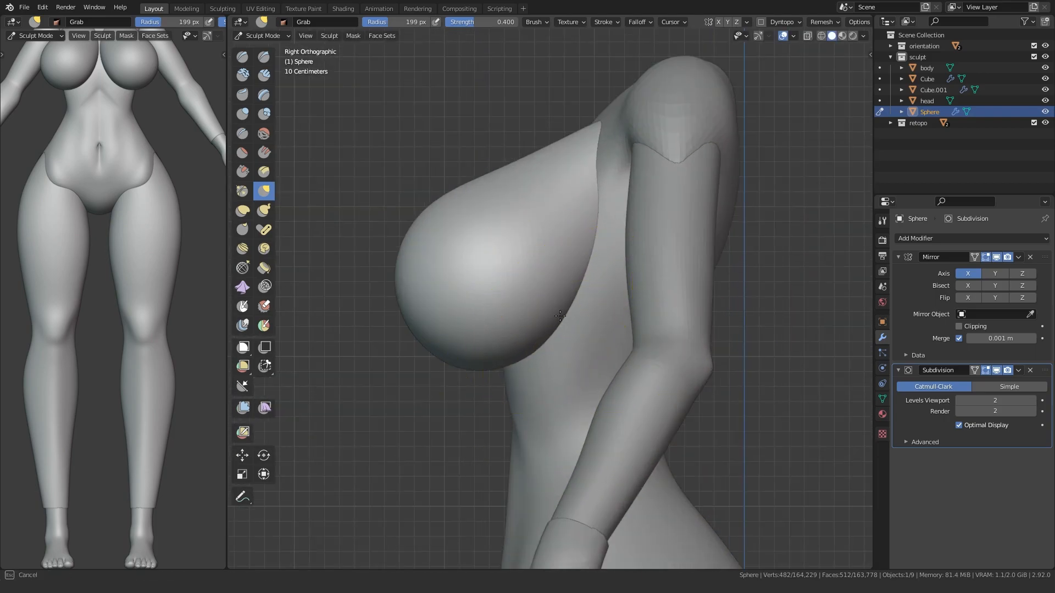
mouse_move(481, 329)
middle_mouse_down()
mouse_move(601, 261)
mouse_move(527, 334)
mouse_move(541, 330)
mouse_move(565, 283)
mouse_move(546, 414)
mouse_move(538, 313)
mouse_move(553, 291)
middle_mouse_up()
Step: Leave sculpting the breasts, select the body mesh and enter Sculpt Mode on it
key("ctrl+Tab")
left_click(489, 340)
left_click(580, 341)
key("ctrl+Tab")
left_click(567, 401)
Step: Lasso-mask the abdomen and waist below the rib arch in front view with X symmetry
key("KP_1")
key("KP_3")
key("i")
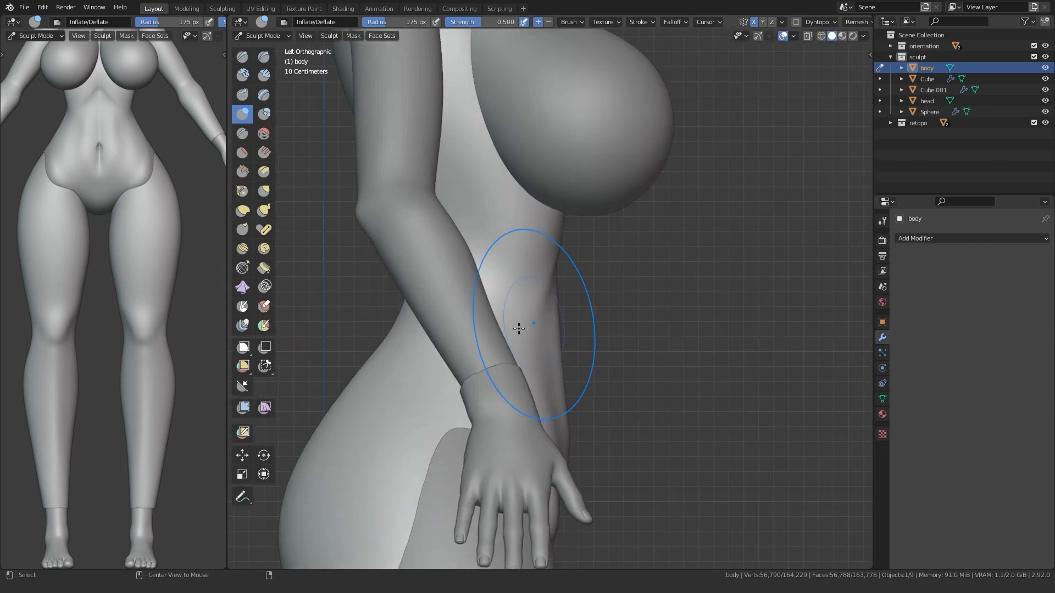
key("KP_1")
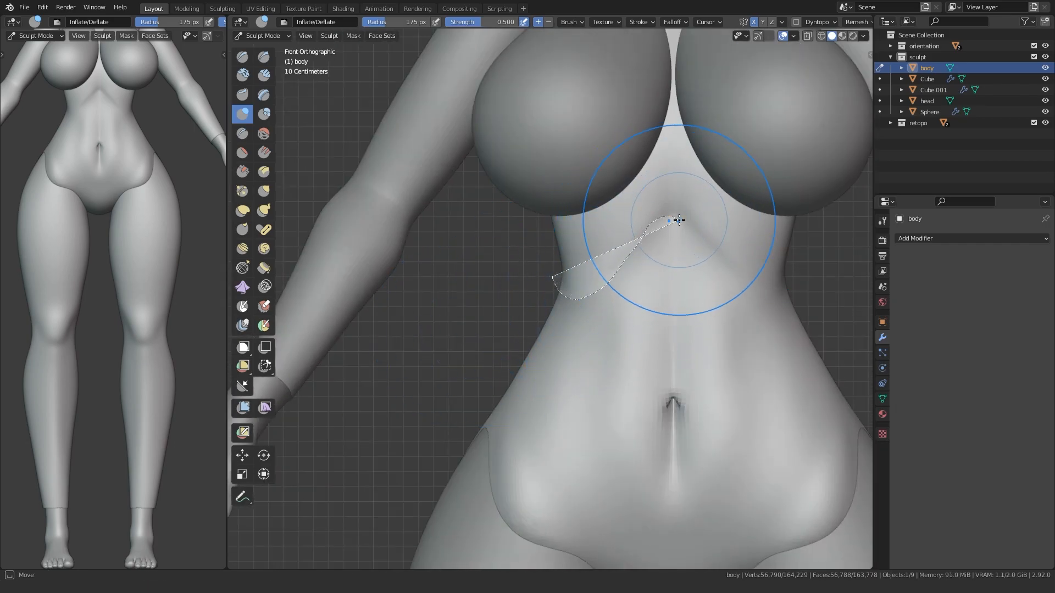
left_click_drag(676, 218, 343, 483, "ctrl+shift")
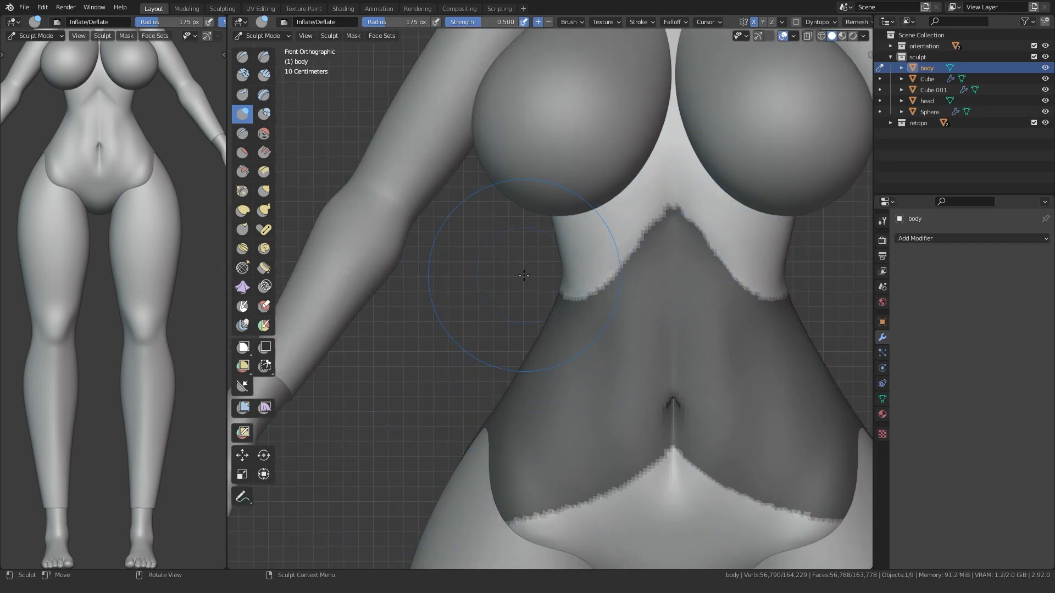
Step: Reshape the upper torso around the chest in side view with a large Grab brush
middle_click_drag(558, 329, 498, 330)
mouse_move(574, 235)
middle_mouse_down()
mouse_move(582, 214)
mouse_move(716, 221)
mouse_move(519, 269)
mouse_move(530, 302)
middle_mouse_up()
scroll(576, 327, "down", 3)
key("KP_3")
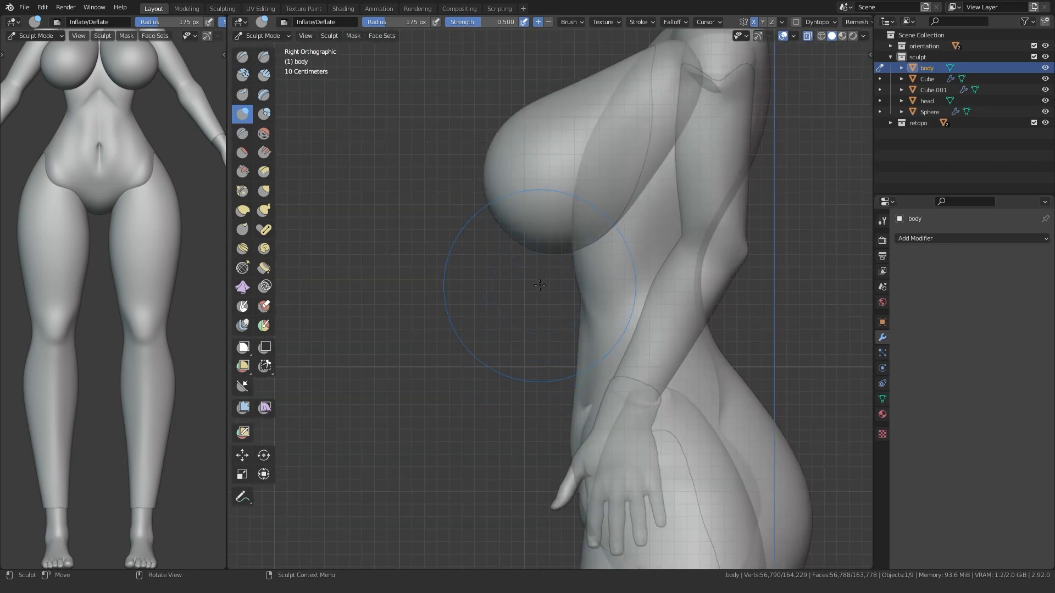
key("g")
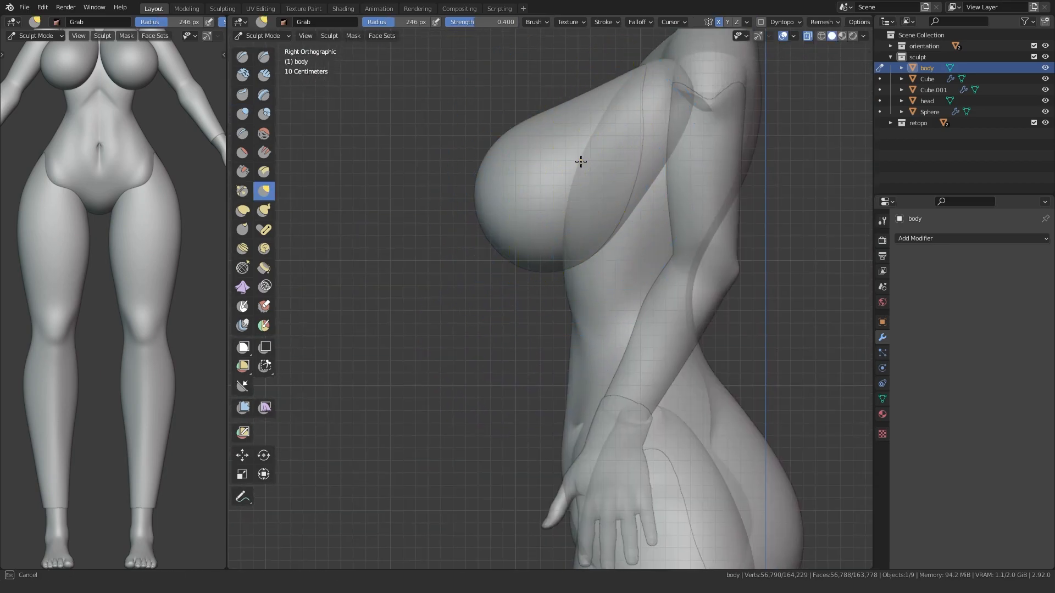
mouse_move(576, 185)
middle_mouse_down()
mouse_move(602, 201)
mouse_move(561, 282)
mouse_move(523, 252)
mouse_move(467, 329)
mouse_move(577, 334)
mouse_move(431, 331)
mouse_move(519, 379)
middle_mouse_up()
scroll(431, 331, "up", 1)
mouse_move(482, 284)
middle_mouse_down()
mouse_move(546, 325)
mouse_move(499, 372)
middle_mouse_up()
Step: Adjust the torso mask around the ribs and waist and soften its edge
middle_click_drag(427, 434, 484, 417, "alt")
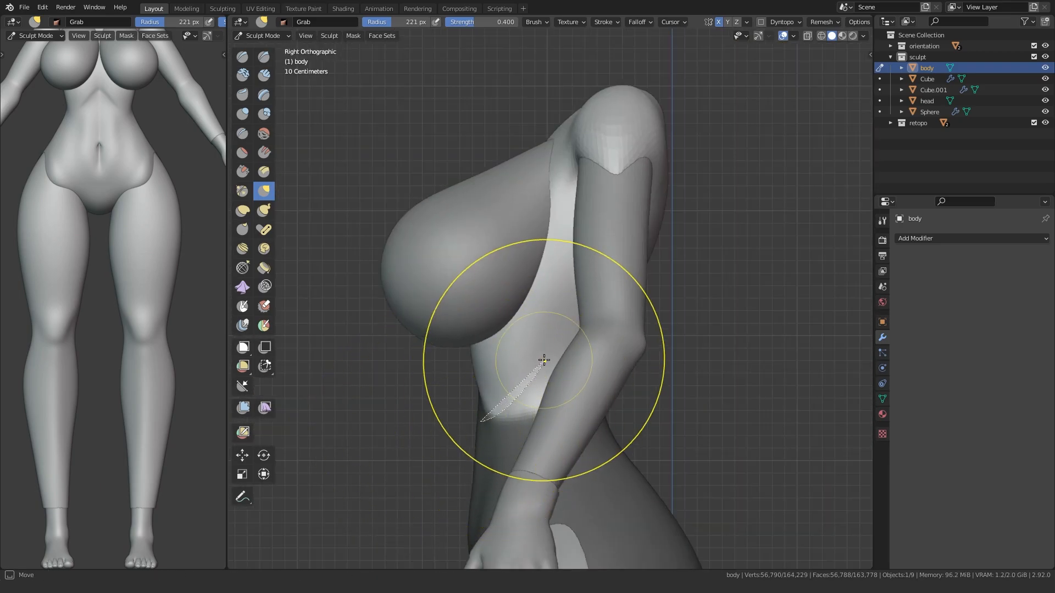
key("a")
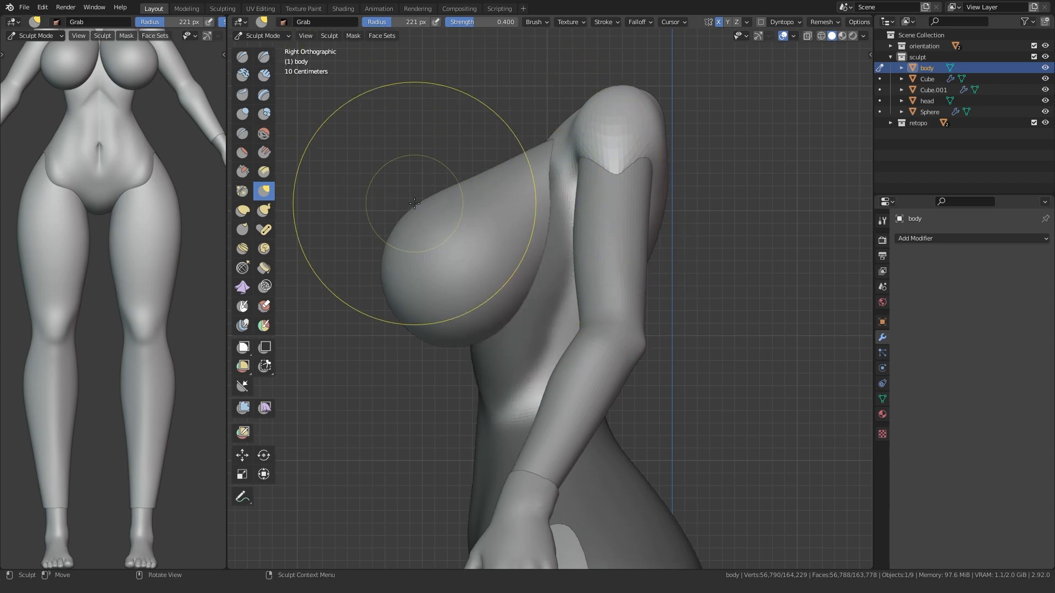
middle_click_drag(419, 289, 430, 295, "alt")
mouse_move(500, 293)
middle_mouse_down()
mouse_move(511, 296)
mouse_move(465, 298)
middle_mouse_up()
Step: Shape the back and the sides of the ribcage with the Inflate/Deflate and Grab brushes
key("i")
key("g")
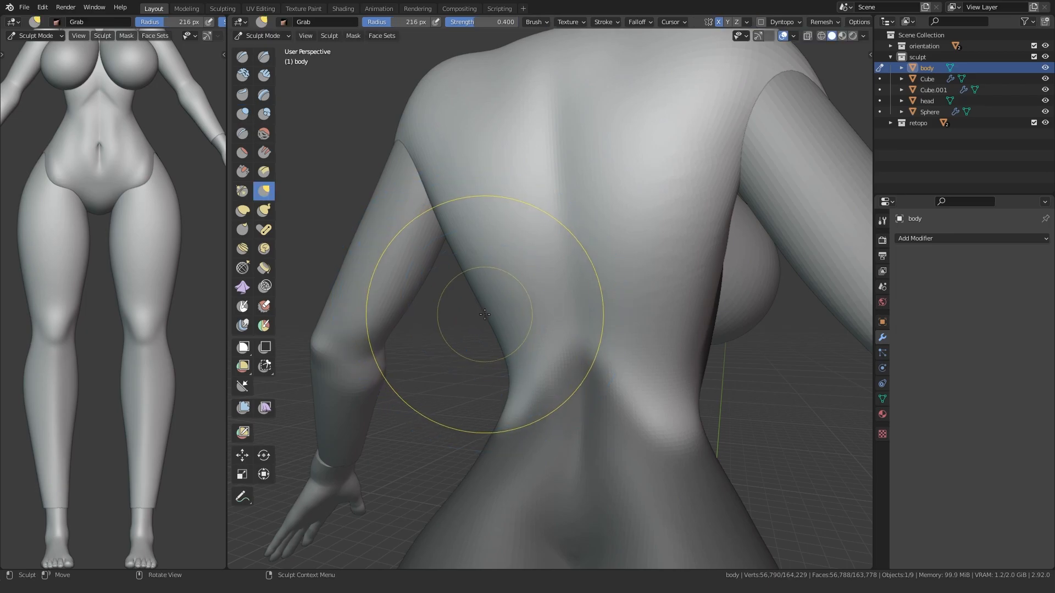
middle_click_drag(478, 341, 497, 335)
mouse_move(474, 253)
middle_mouse_down()
mouse_move(368, 352)
mouse_move(483, 335)
mouse_move(583, 338)
mouse_move(621, 272)
mouse_move(538, 299)
mouse_move(581, 325)
mouse_move(442, 332)
mouse_move(486, 315)
mouse_move(532, 198)
middle_mouse_up()
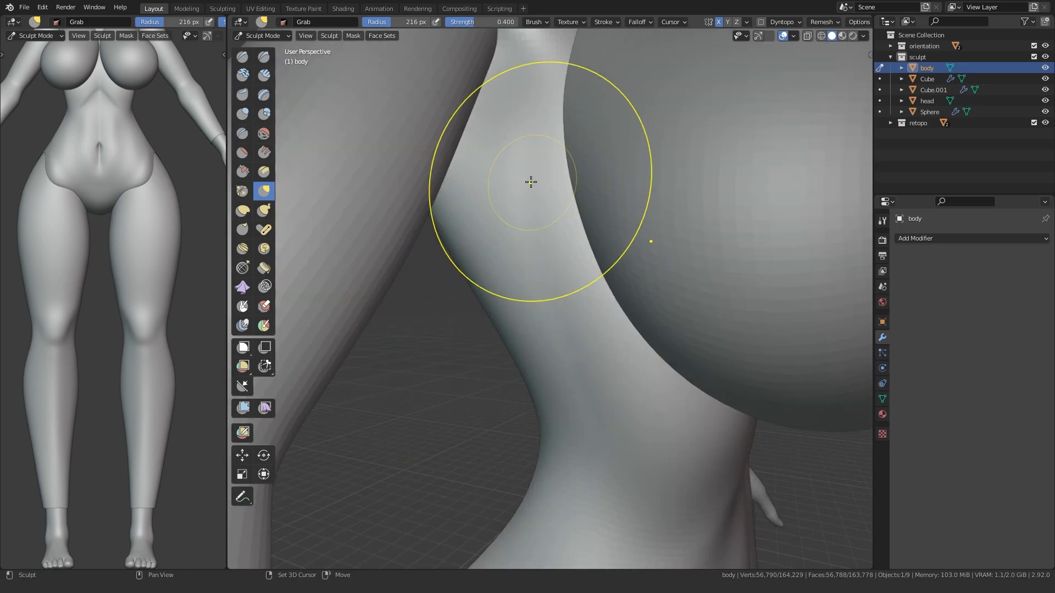
Step: Switch sculpting to the mirrored legs object and adjust the thigh contours in front view with the Grab brush
mouse_move(555, 405)
middle_mouse_down()
mouse_move(527, 348)
mouse_move(459, 301)
mouse_move(495, 308)
middle_mouse_up()
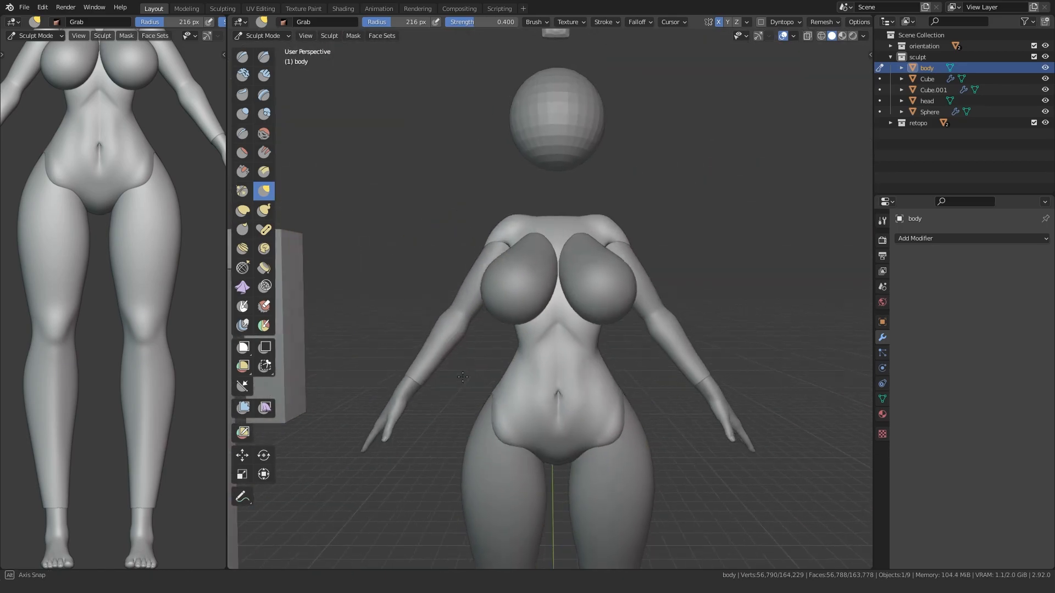
left_click(574, 268)
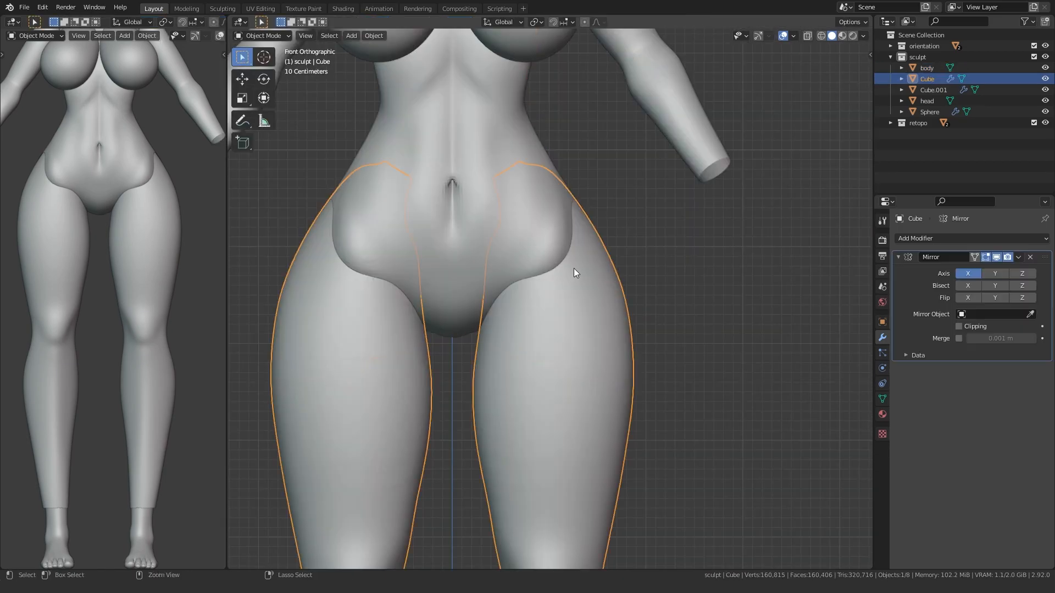
key("ctrl+Tab")
mouse_move(611, 281)
middle_mouse_down("ctrl")
mouse_move(417, 367)
mouse_move(627, 303)
middle_mouse_up("ctrl")
key("f")
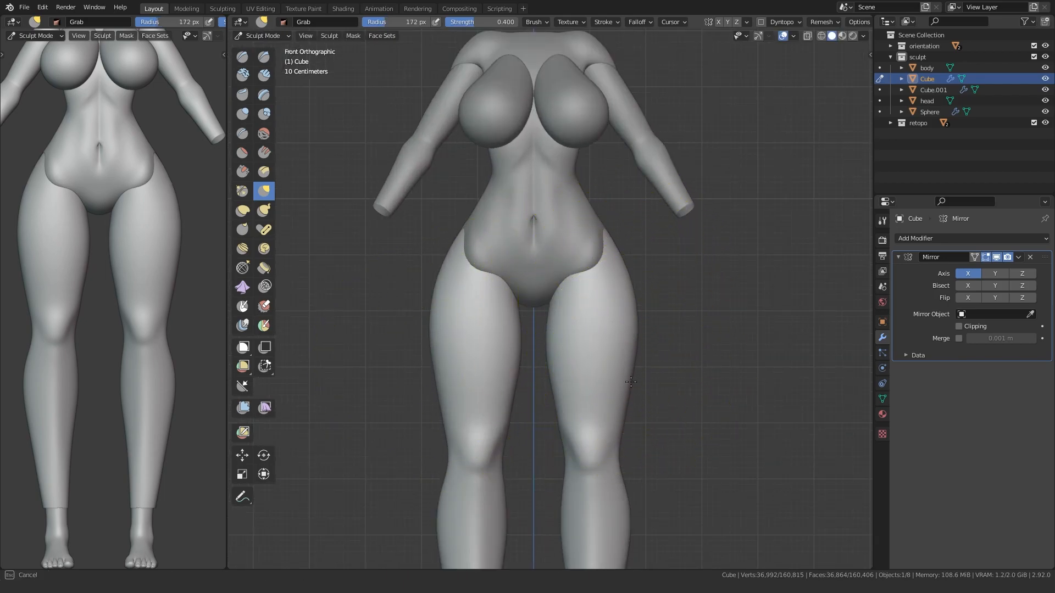
key("f")
left_click_drag(634, 330, 635, 329)
middle_click_drag(567, 441, 553, 356, "shift")
left_click_drag(607, 342, 548, 343)
Step: Refine the inner thighs, knees and upper calves in front view with the Grab brush at a 147 px radius
scroll(530, 362, "down", 5)
scroll(514, 384, "up", 6)
middle_click_drag(519, 387, 527, 339, "shift")
middle_click_drag(525, 268, 525, 315, "shift")
scroll(527, 316, "up", 1)
key("f")
left_click(529, 316)
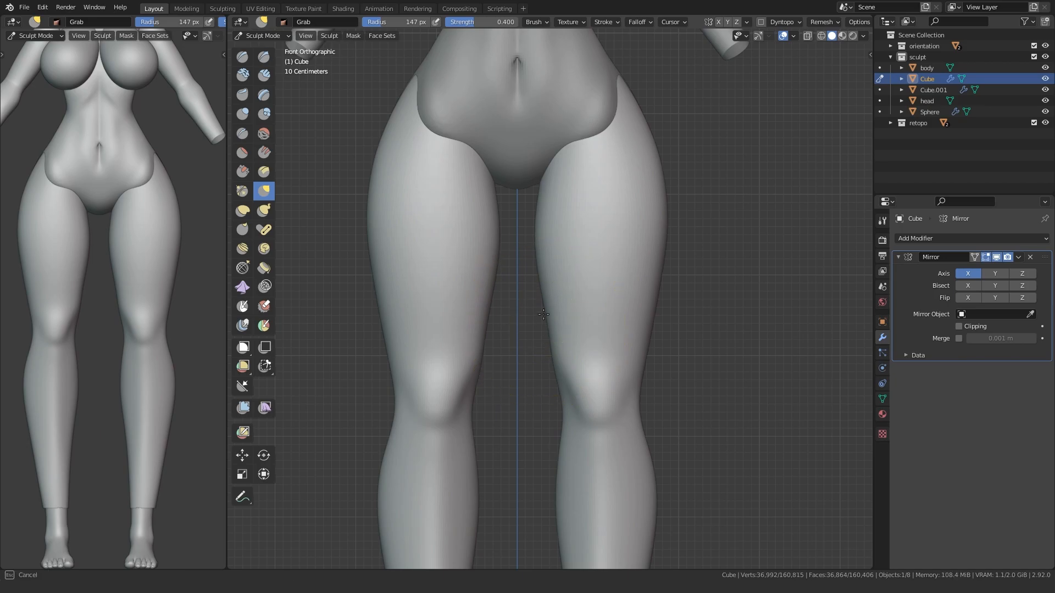
middle_click_drag(549, 314, 546, 236, "shift")
scroll(527, 299, "down", 3)
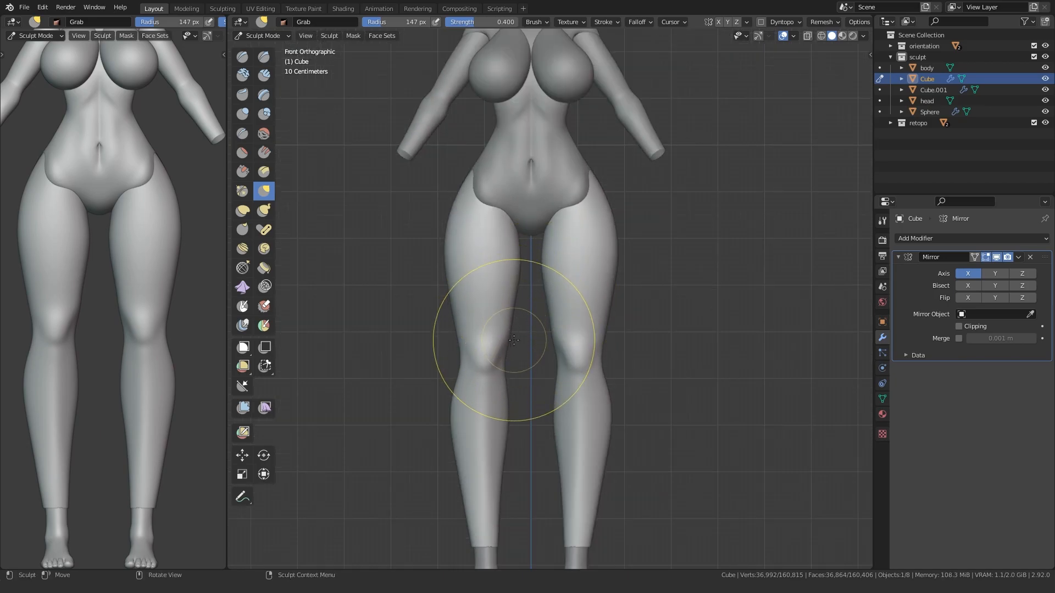
scroll(526, 340, "up", 1)
scroll(526, 340, "up", 2)
left_click_drag(602, 362, 602, 361)
middle_click_drag(617, 430, 603, 388, "shift")
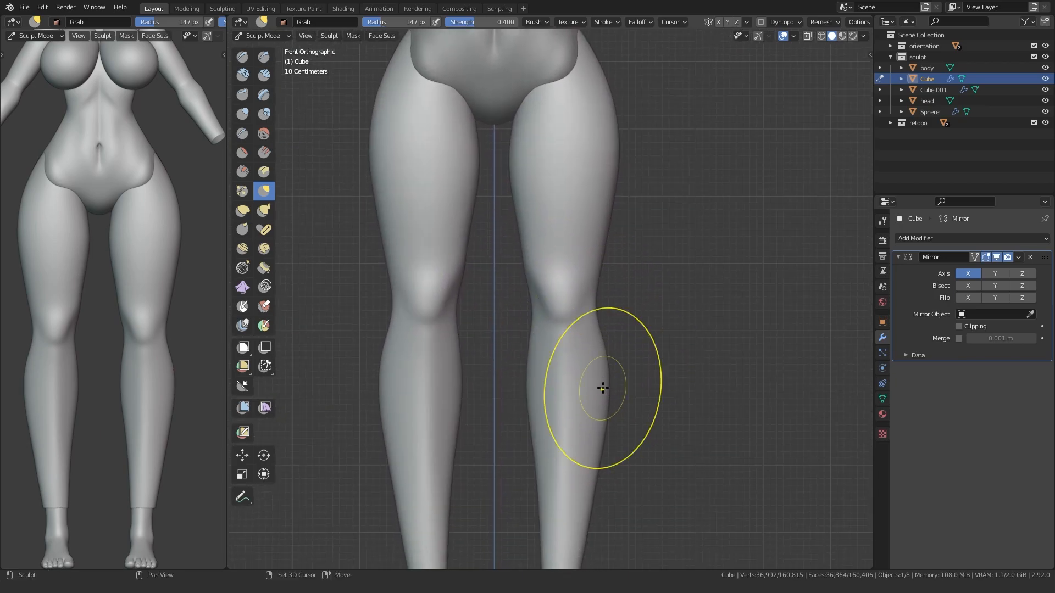
Step: Shape the calves and the taper toward the ankles in front view with a 165 px Grab brush
scroll(576, 412, "down", 3)
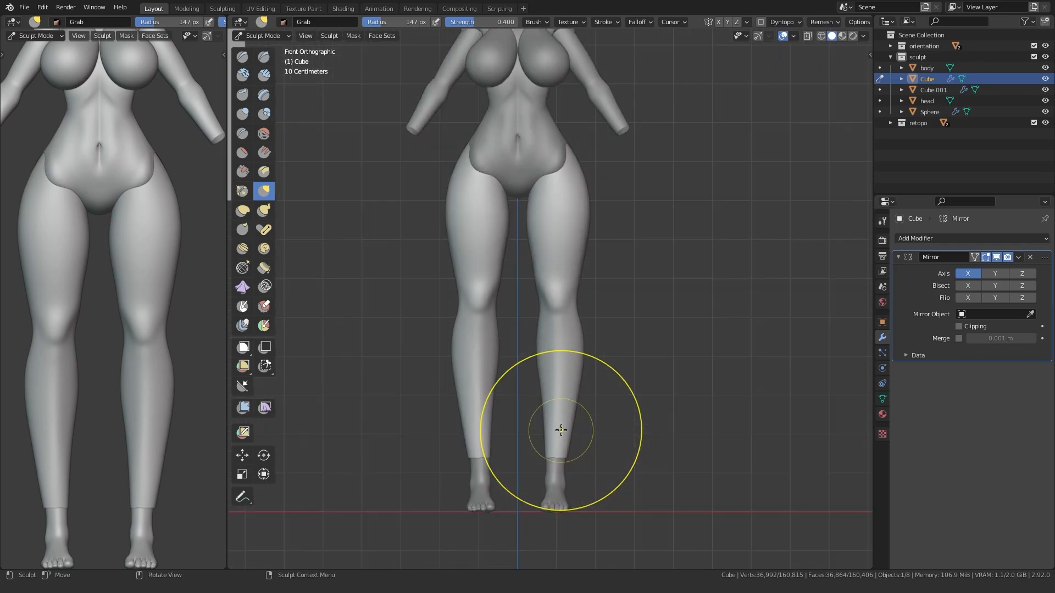
scroll(560, 429, "down", 1)
middle_click_drag(556, 428, 555, 399, "shift")
scroll(549, 398, "up", 3)
left_click_drag(605, 319, 609, 304)
middle_click_drag(567, 345, 564, 359, "shift")
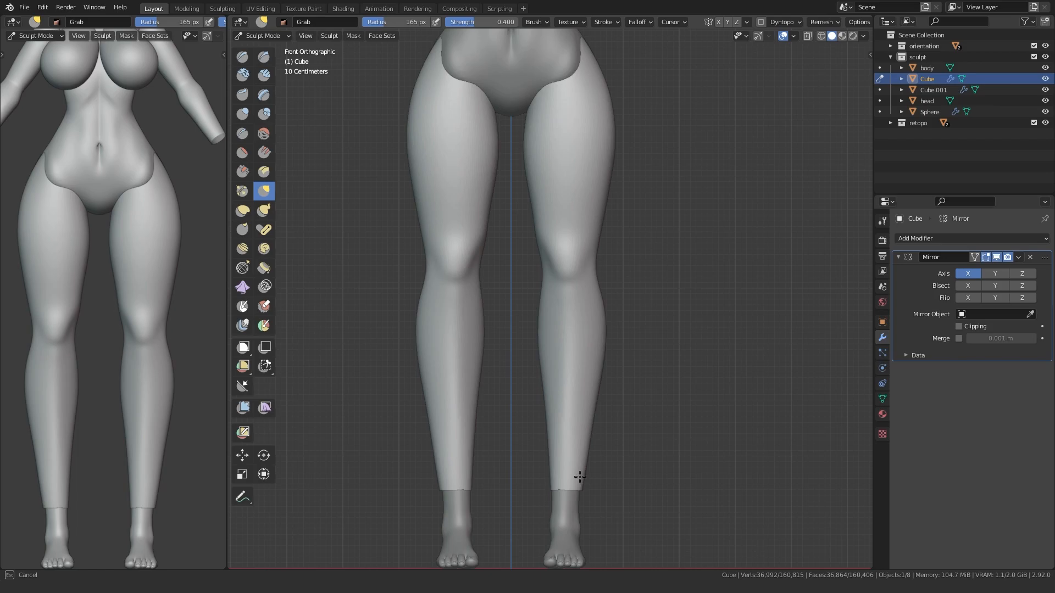
mouse_move(571, 502)
middle_mouse_down("shift")
mouse_move(569, 420)
mouse_move(544, 480)
mouse_move(598, 336)
middle_mouse_up("shift")
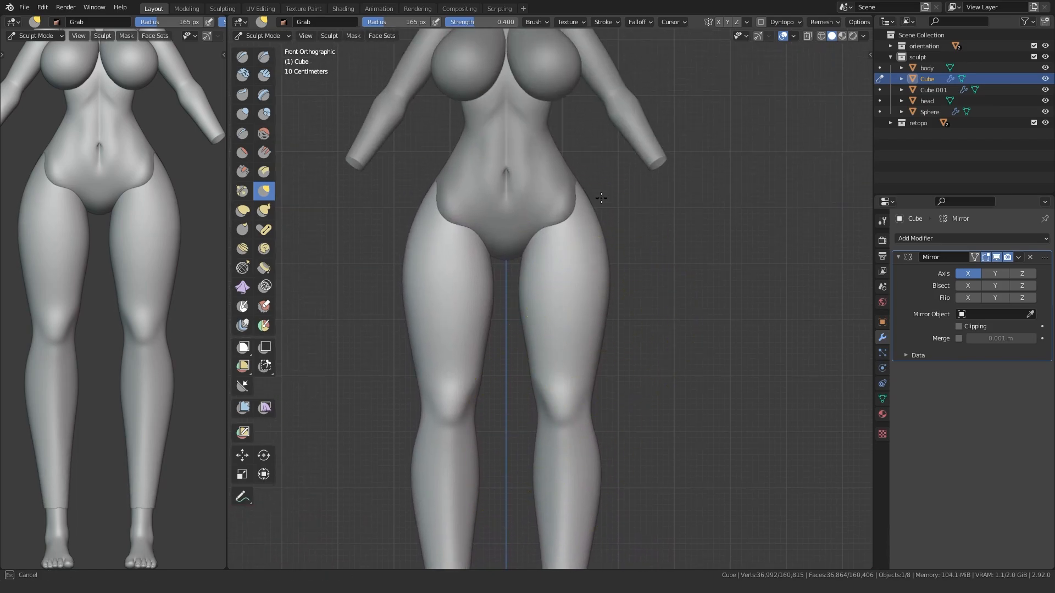
Step: Adjust the outer hip contour of the thighs in front view and check it from the back
left_click_drag(607, 250, 603, 251)
scroll(569, 328, "down", 1)
scroll(489, 368, "up", 1)
scroll(484, 351, "up", 2)
key("ctrl+KP_1")
middle_click_drag(418, 339, 643, 357, "shift")
key("KP_1")
mouse_move(478, 377)
middle_mouse_down()
mouse_move(462, 381)
mouse_move(485, 354)
mouse_move(656, 371)
middle_mouse_up()
middle_click_drag(645, 282, 631, 283)
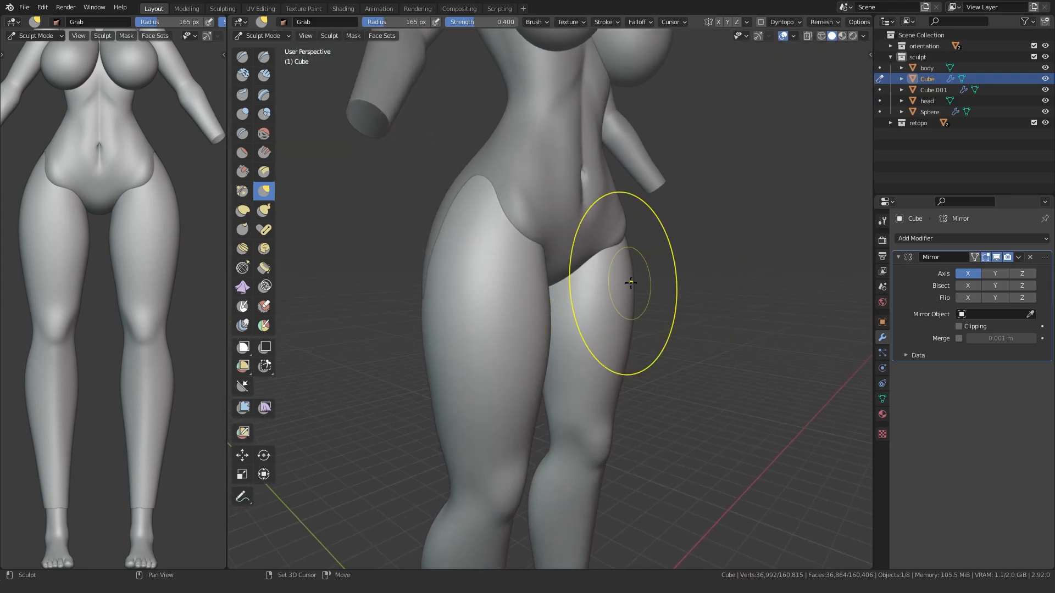
Step: Reshape the front of the upper thighs below the pelvis, working from the side and oblique views with Grab
middle_click_drag(628, 380, 519, 360)
scroll(519, 359, "down", 3)
scroll(512, 336, "up", 2)
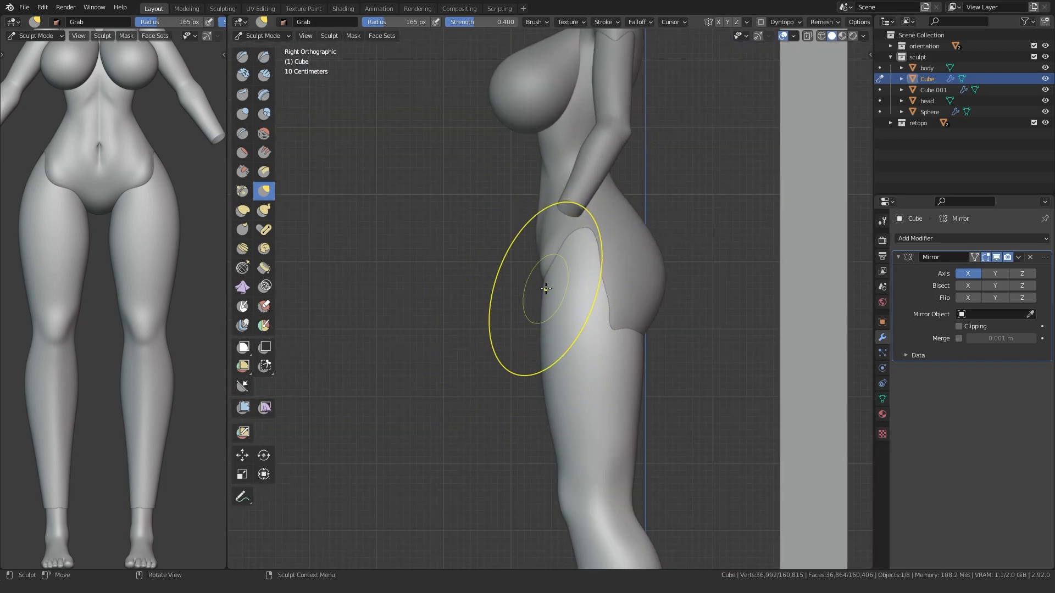
middle_click_drag(545, 288, 574, 314)
middle_click_drag(636, 267, 621, 320)
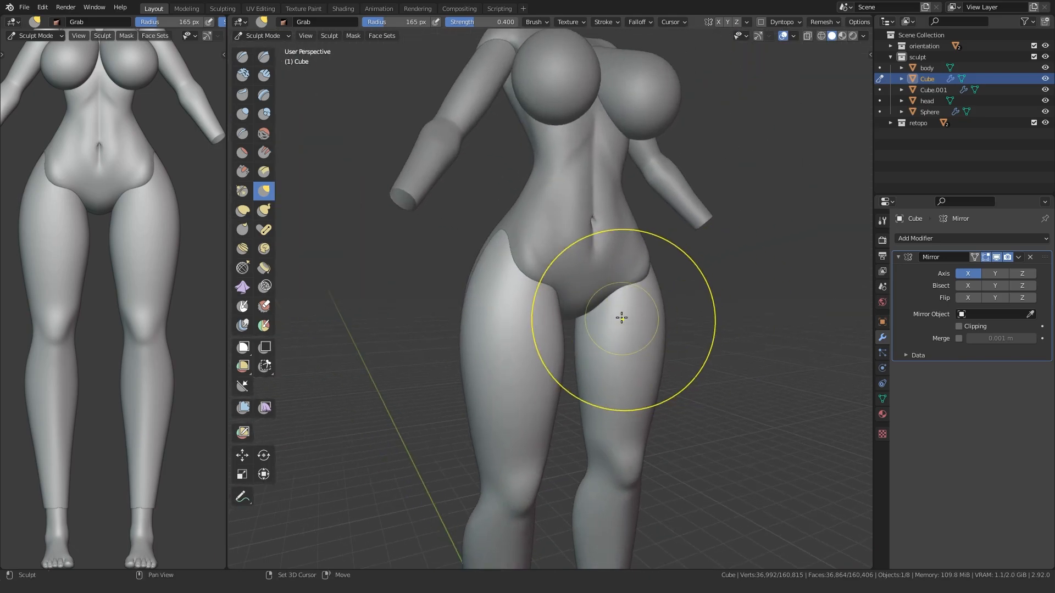
middle_click_drag(653, 275, 587, 319)
scroll(595, 373, "up", 2)
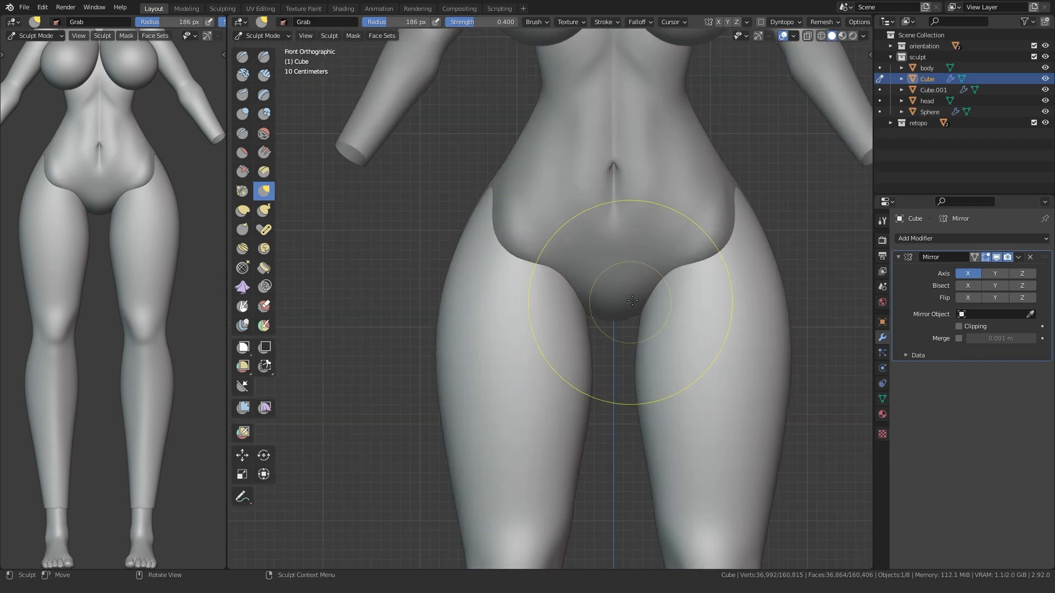
Step: Pull the tops of the thighs into the hips with a Grab brush up to 220 px and smooth the outer surface
middle_click_drag(688, 267, 497, 309)
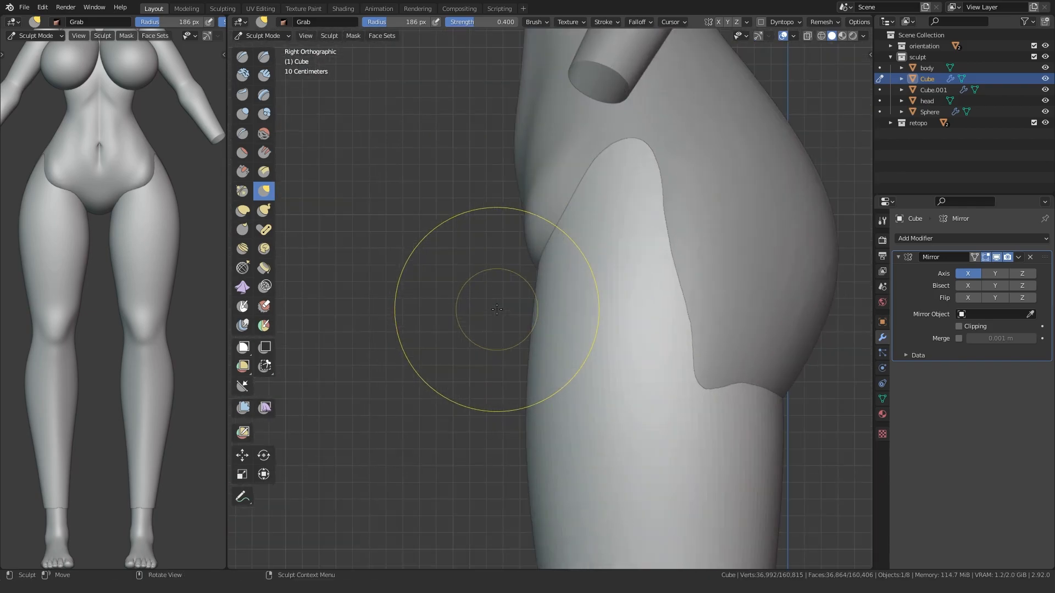
mouse_move(567, 143)
middle_mouse_down()
mouse_move(596, 200)
mouse_move(603, 150)
middle_mouse_up()
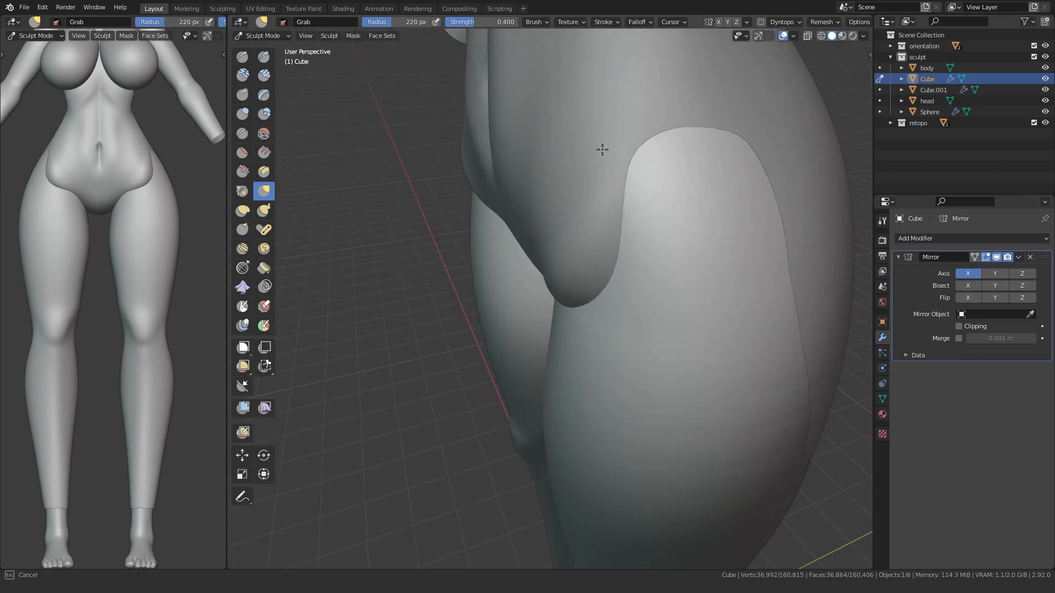
mouse_move(672, 166)
left_mouse_down("shift")
mouse_move(732, 170)
mouse_move(794, 294)
left_mouse_up("shift")
scroll(683, 236, "down", 3)
mouse_move(683, 236)
middle_mouse_down("alt")
mouse_move(554, 264)
mouse_move(657, 263)
middle_mouse_up("alt")
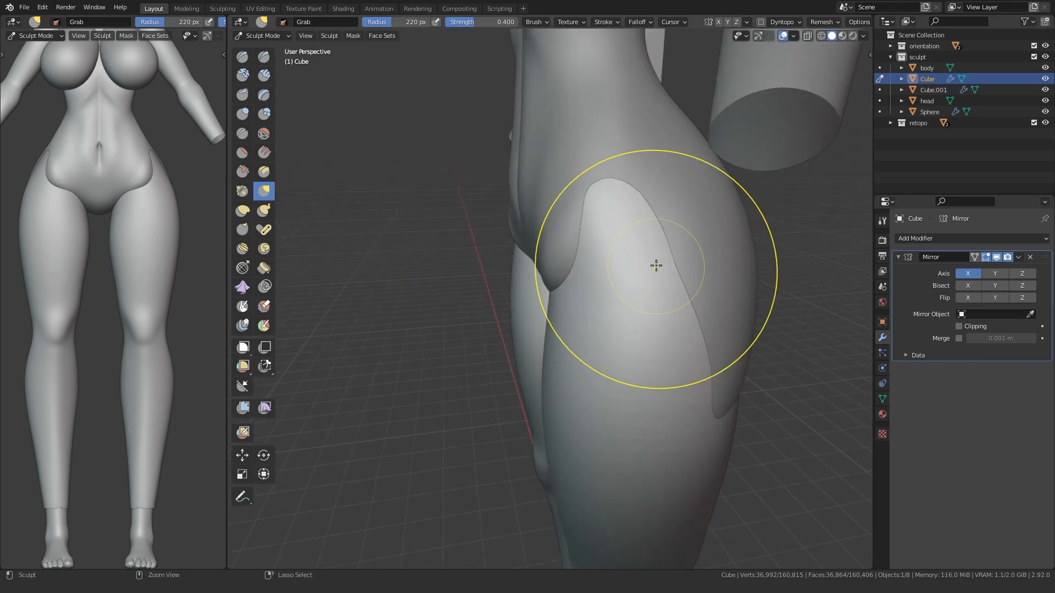
Step: Switch sculpting to the torso and reshape its hip area where it meets the thigh
key("KP_1")
mouse_move(606, 227)
middle_mouse_down()
mouse_move(575, 235)
mouse_move(533, 289)
middle_mouse_up()
key("KP_1")
key("ctrl+Tab")
left_click(694, 259)
key("ctrl+Tab")
left_click_drag(694, 269, 698, 313)
Step: Reselect the torso for sculpting and adjust the pelvis beside the thigh joints with the Grab brush
key("KP_1")
scroll(571, 304, "down", 5)
mouse_move(515, 324)
middle_mouse_down()
mouse_move(568, 344)
mouse_move(555, 354)
mouse_move(373, 347)
mouse_move(423, 330)
middle_mouse_up()
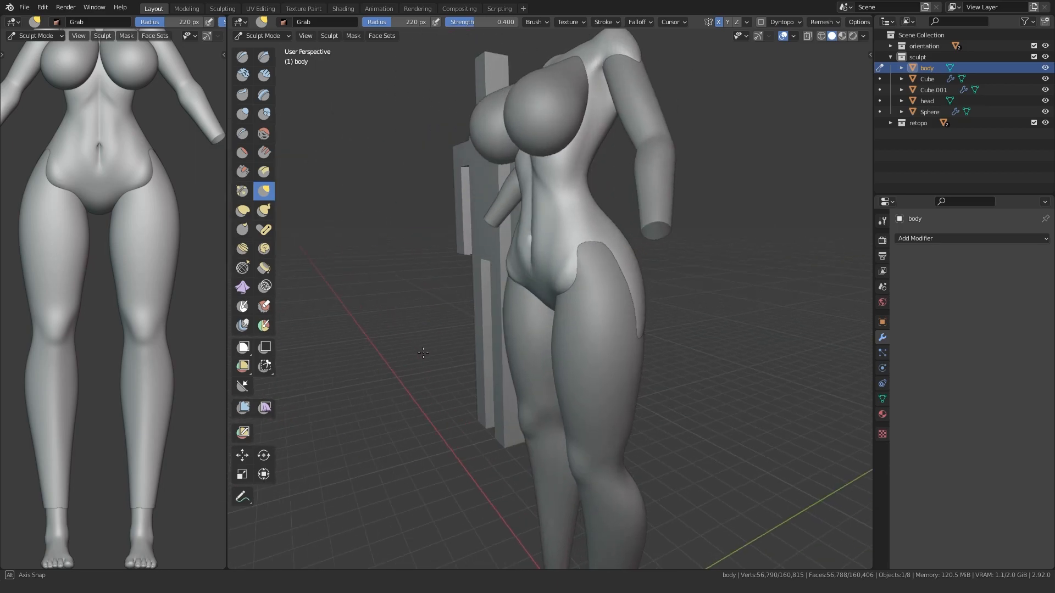
scroll(450, 316, "up", 5)
key("ctrl+Tab")
left_click(483, 298)
left_click(493, 251)
key("ctrl+Tab")
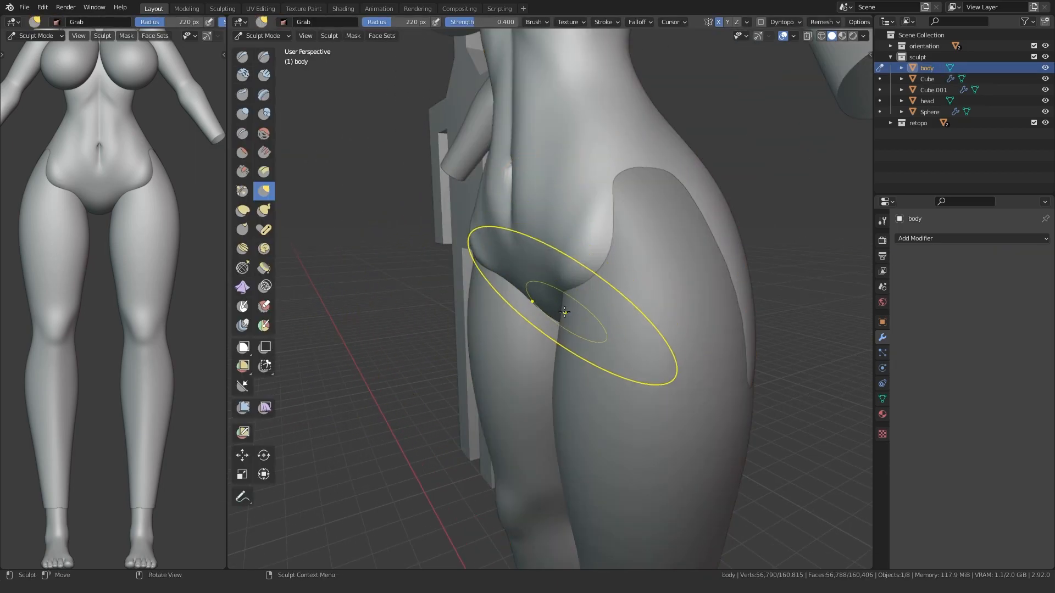
middle_click_drag(562, 304, 641, 305)
mouse_move(503, 319)
middle_mouse_down()
mouse_move(502, 299)
mouse_move(451, 289)
middle_mouse_up()
key("f")
left_click(648, 265)
mouse_move(658, 253)
left_mouse_down()
mouse_move(663, 242)
mouse_move(659, 253)
left_mouse_up()
Step: Refine the waist-to-hip curve of the torso in front view with a 172 px Grab brush
scroll(594, 285, "down", 3)
mouse_move(500, 308)
middle_mouse_down()
mouse_move(575, 320)
mouse_move(536, 311)
mouse_move(486, 322)
middle_mouse_up()
scroll(537, 311, "down", 4)
scroll(462, 318, "up", 6)
left_click_drag(454, 248, 451, 239)
key("f")
left_click(459, 239)
key("f")
left_click(457, 220)
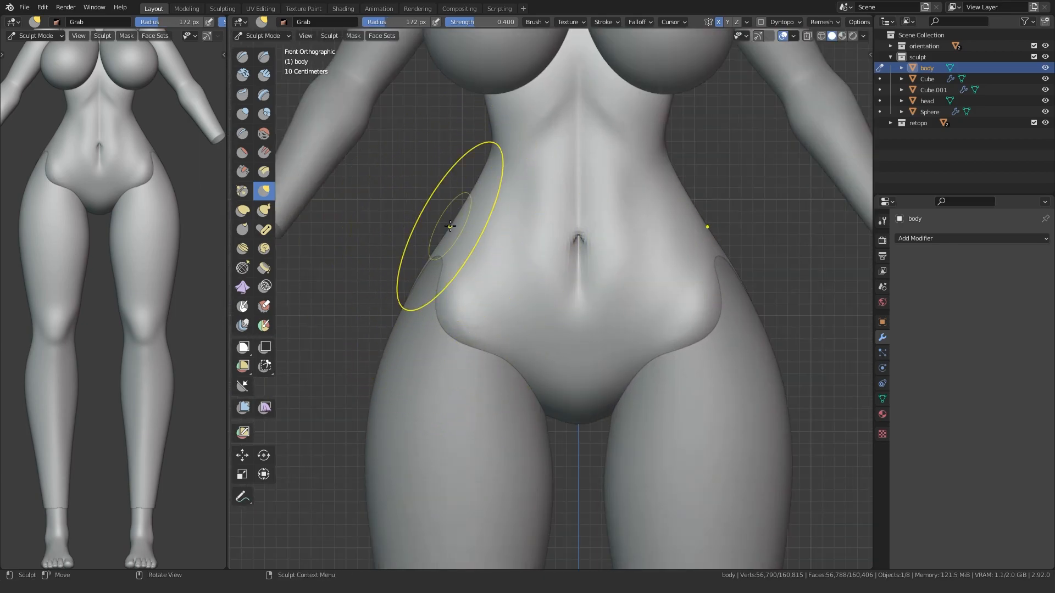
left_click_drag(706, 229, 711, 227)
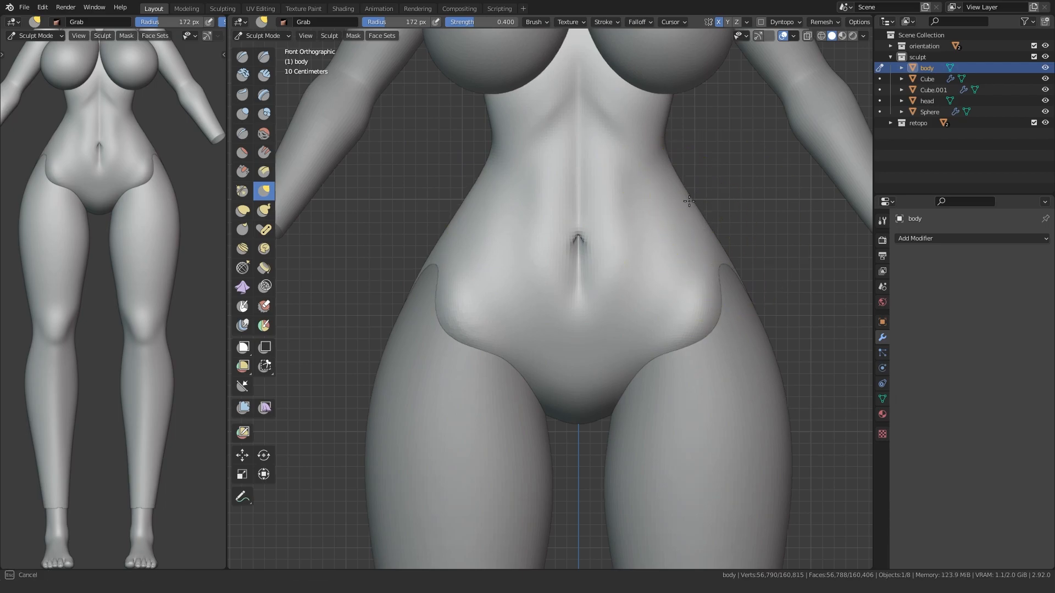
Step: Return to Object Mode, deselect everything and save the file
scroll(437, 264, "down", 5)
mouse_move(437, 263)
middle_mouse_down()
mouse_move(560, 313)
mouse_move(647, 328)
mouse_move(421, 332)
mouse_move(468, 333)
mouse_move(439, 489)
middle_mouse_up()
scroll(647, 328, "down", 4)
key("ctrl+Tab")
left_click(421, 332)
scroll(468, 334, "down", 2)
key("ctrl+s")
Step: Resume sculpting the torso and level the upper edge of the shoulders in front view with Grab
scroll(456, 338, "up", 3)
scroll(439, 489, "up", 4)
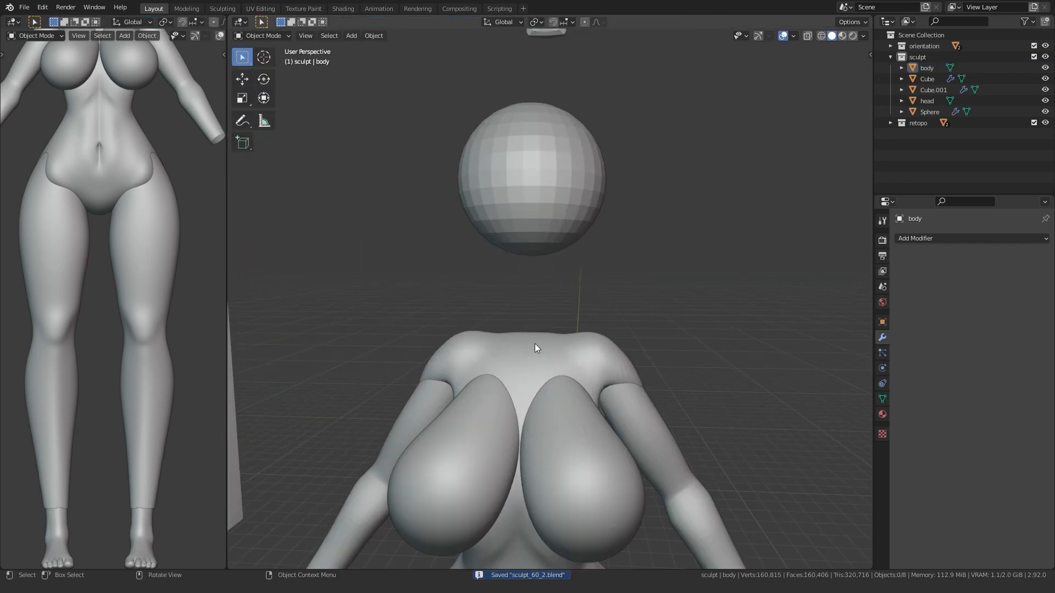
left_click(535, 345)
key("ctrl+Tab")
key("KP_1")
scroll(433, 408, "up", 3)
middle_click_drag(432, 408, 466, 295, "shift")
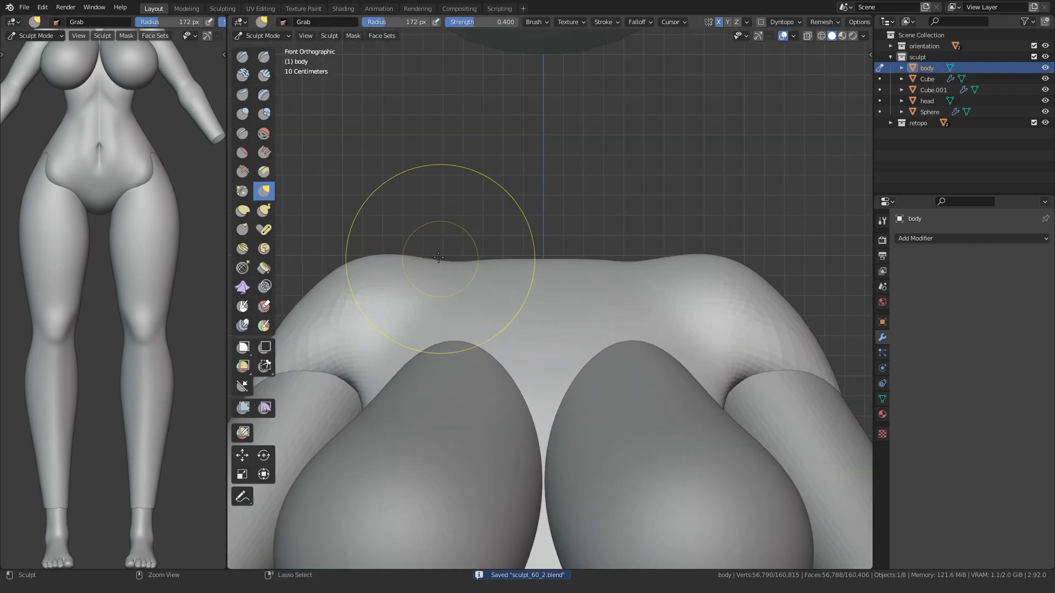
left_click_drag(441, 258, 458, 264)
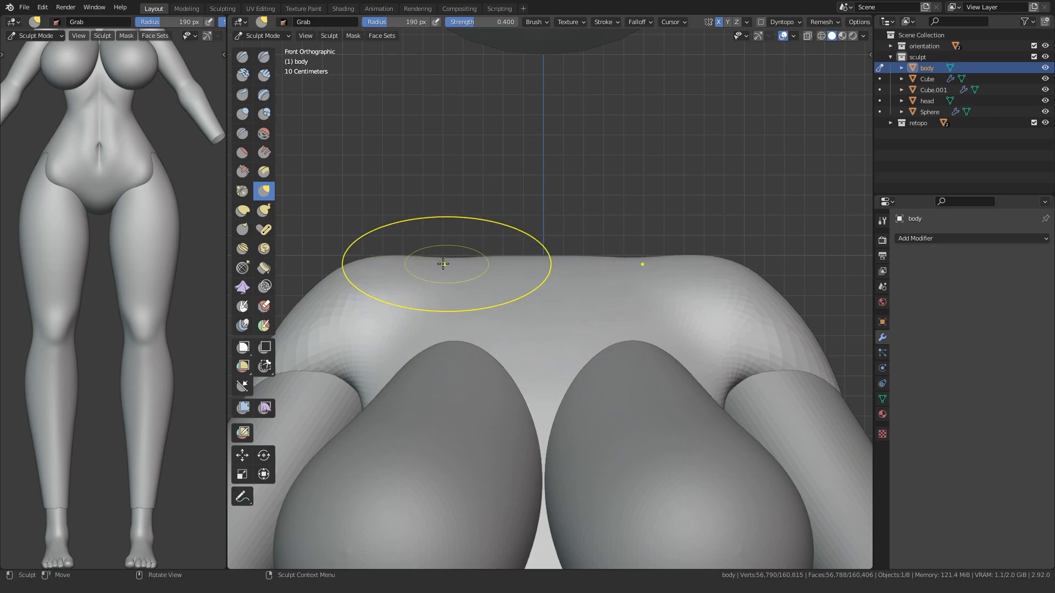
Step: Mask the neck base between the shoulders, invert the mask and pull a neck up to the head with a 394 px Grab brush
left_click_drag(585, 270, 560, 254)
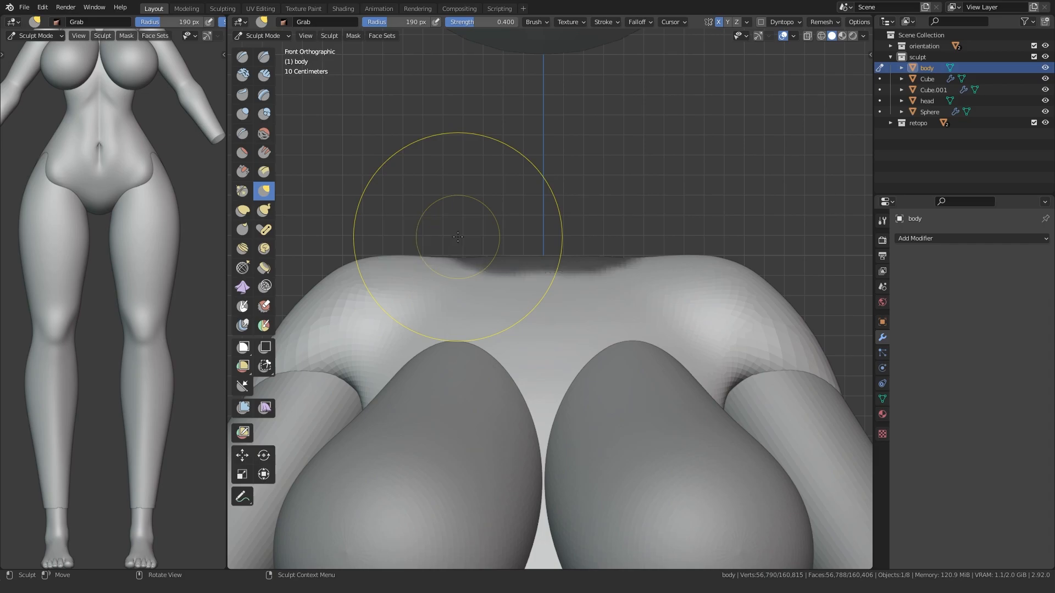
key("ctrl+i")
key("f")
left_click(538, 246)
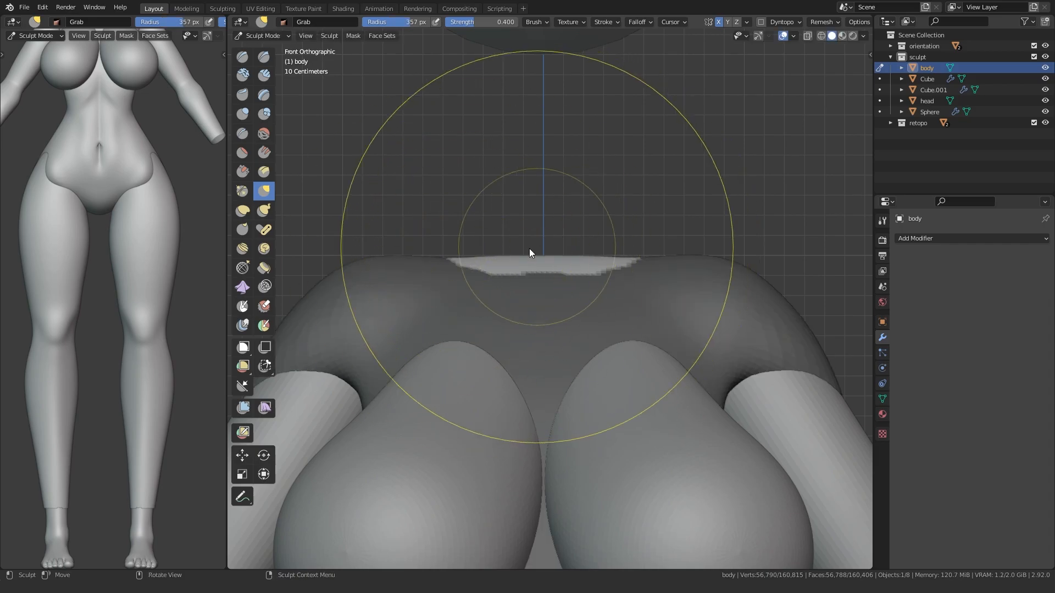
scroll(578, 377, "down", 3)
key("f")
left_click(748, 290)
left_click_drag(534, 312, 519, 25)
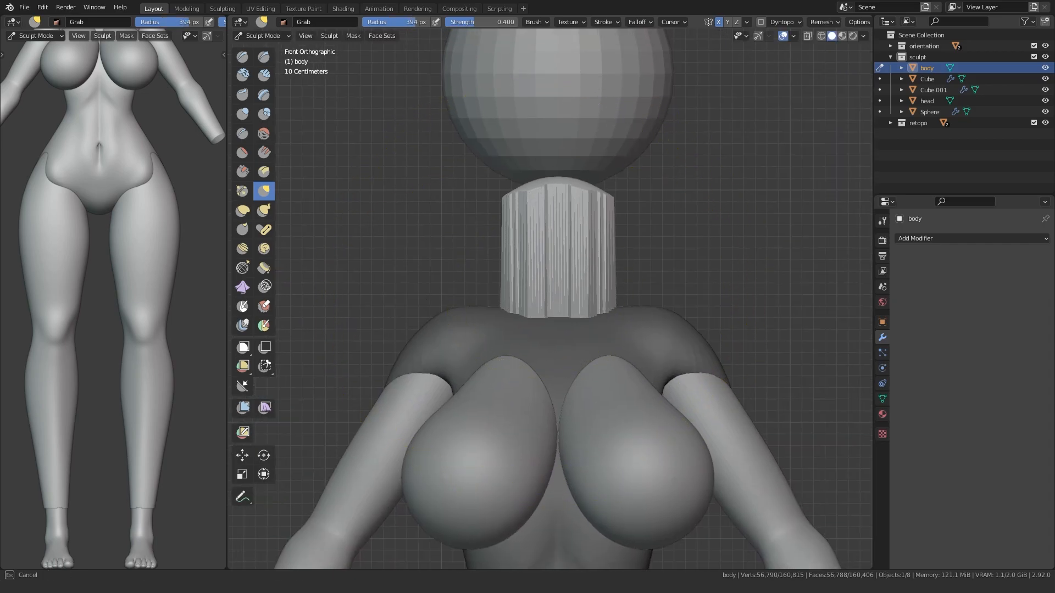
Step: Smooth the stretched neck from the back and reduce the Grab radius to 135 px for shaping it in front view
key("ctrl+KP_1")
scroll(496, 255, "up", 2)
key("f")
left_click(507, 235)
mouse_move(505, 234)
left_mouse_down("shift")
mouse_move(467, 228)
mouse_move(471, 263)
left_mouse_up("shift")
key("KP_1")
key("f")
left_click(499, 265)
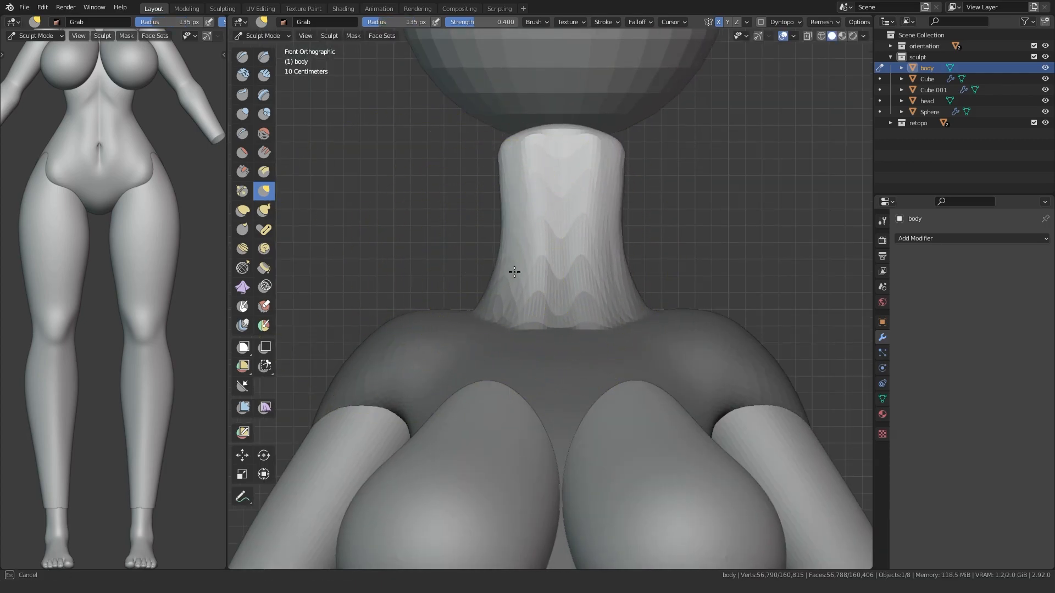
Step: Clear the mask, smooth the neck into the shoulders from behind and raise the trapezius slopes with Grab
key("ctrl+KP_1")
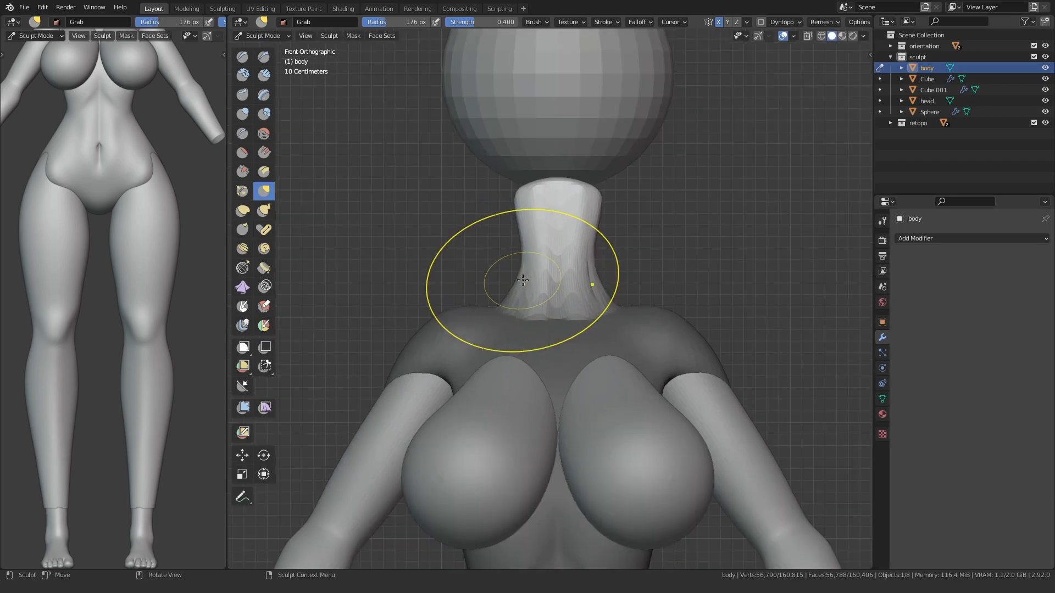
key("alt+m")
scroll(460, 340, "up", 2)
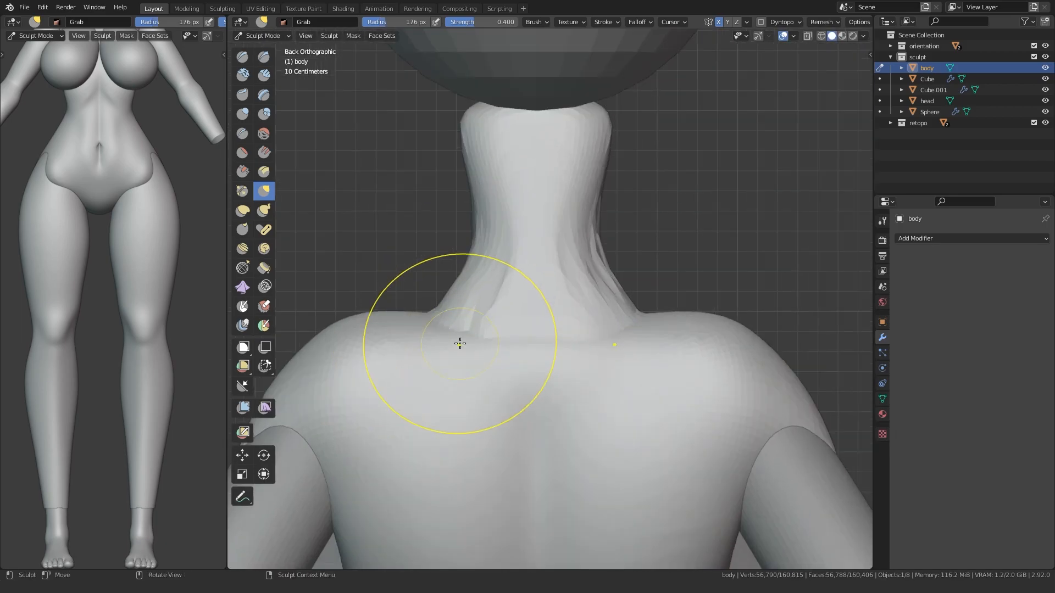
left_click_drag(455, 344, 580, 308, "shift")
left_click_drag(473, 258, 463, 257, "shift")
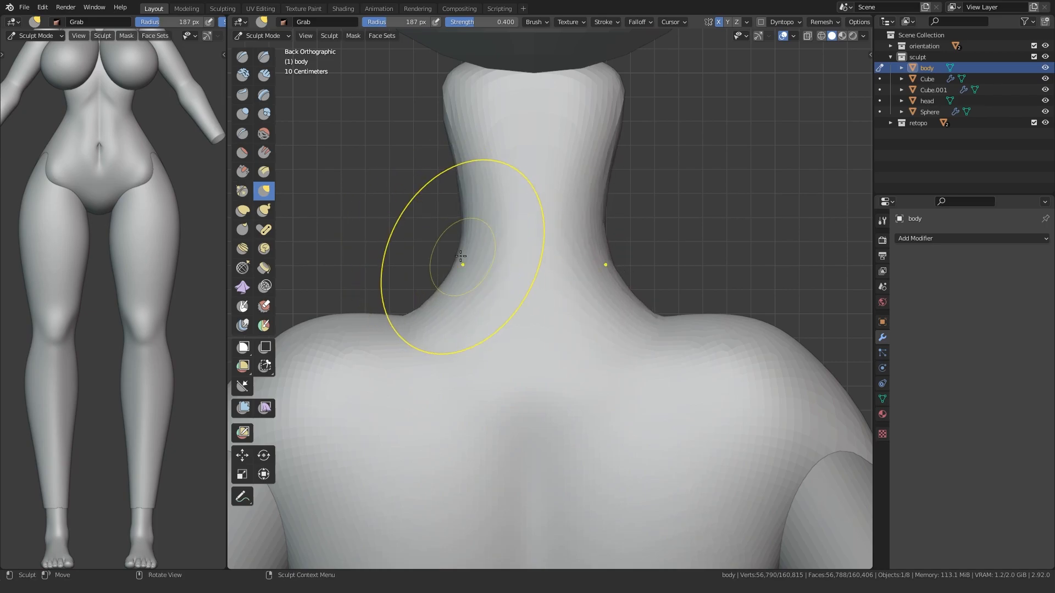
key("f")
left_click(401, 326)
left_click_drag(386, 326, 378, 309)
Step: Carve the hollows at the sides of the neck base with the Draw Sharp brush at a 91 px radius
mouse_move(351, 307)
middle_mouse_down()
mouse_move(370, 339)
mouse_move(487, 348)
mouse_move(528, 321)
mouse_move(519, 296)
middle_mouse_up()
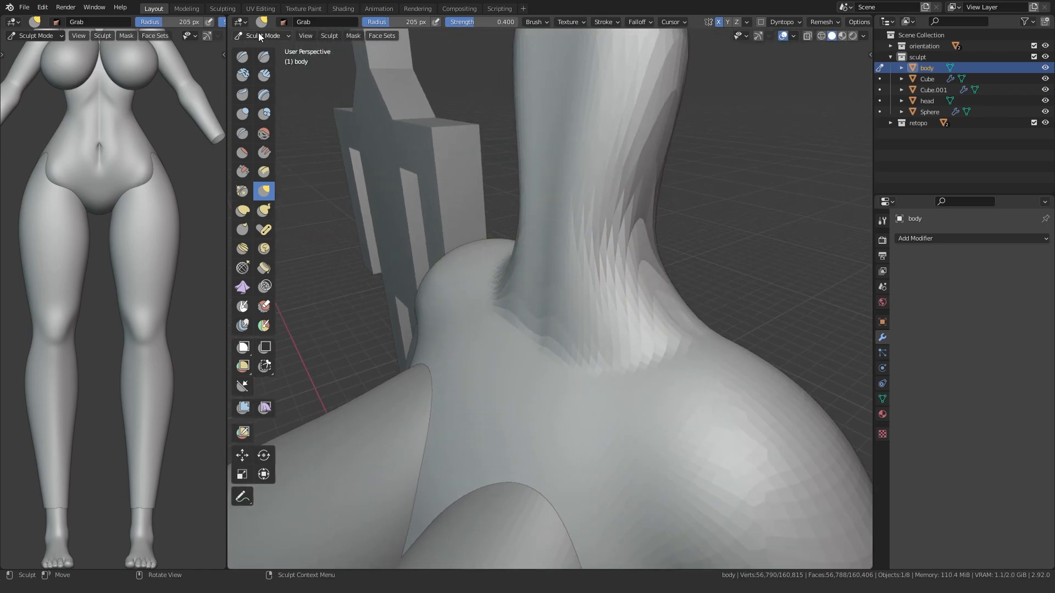
left_click(264, 57)
key("f")
left_click(502, 270)
mouse_move(559, 252)
middle_mouse_down()
mouse_move(575, 319)
mouse_move(519, 308)
mouse_move(477, 320)
middle_mouse_up()
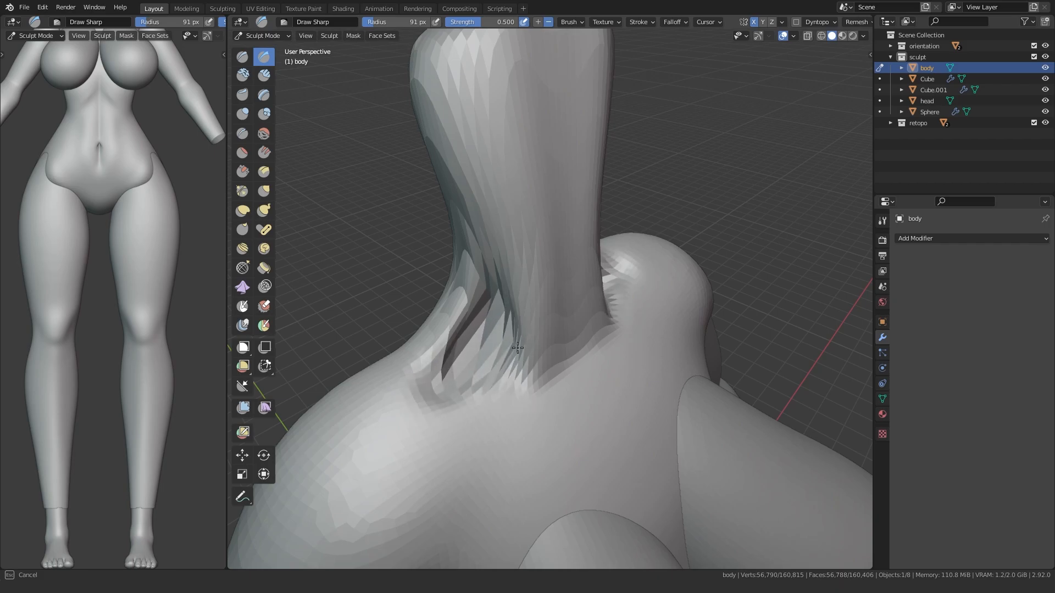
middle_click_drag(500, 326, 592, 306)
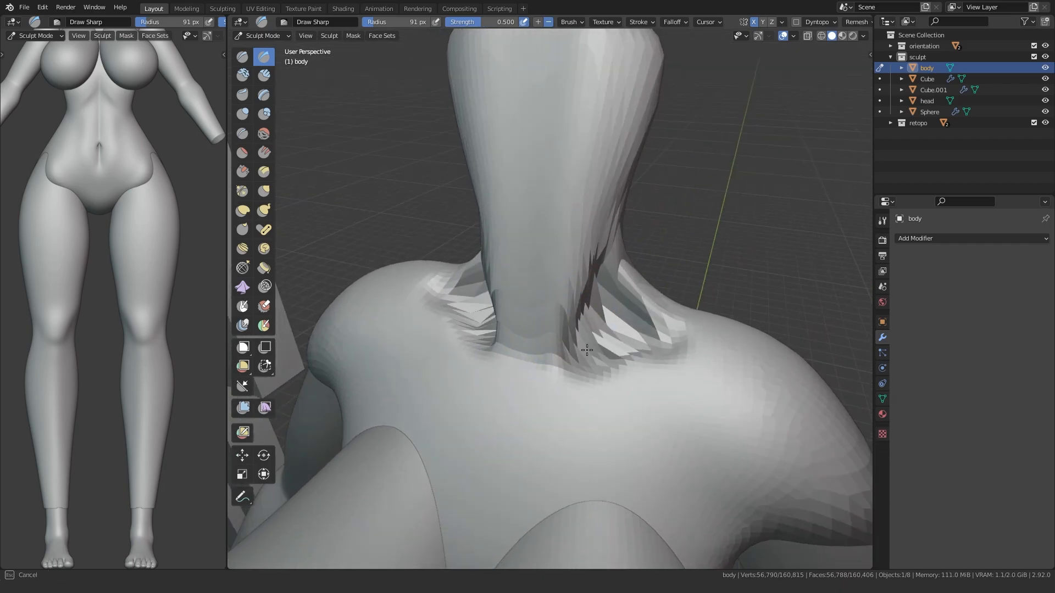
Step: Deepen the hollows beside the neck base with a 91 px Draw Sharp brush, working on both sides symmetrically
middle_click_drag(642, 339, 511, 369)
mouse_move(592, 321)
middle_mouse_down()
mouse_move(436, 330)
mouse_move(512, 367)
mouse_move(440, 376)
mouse_move(419, 333)
mouse_move(465, 327)
middle_mouse_up()
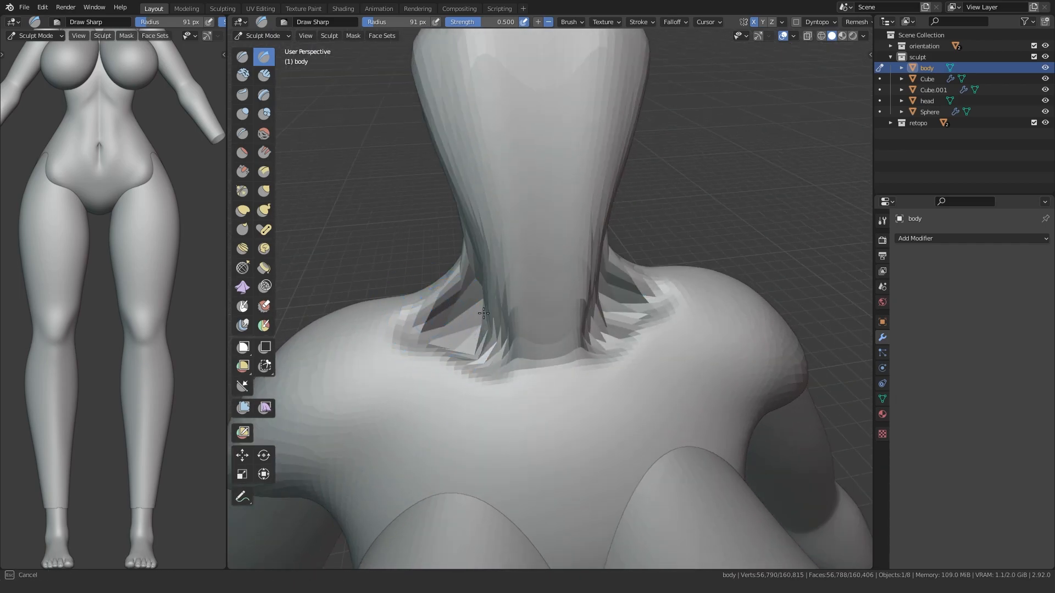
left_click_drag(484, 315, 474, 346)
middle_click_drag(474, 357, 461, 377)
Step: Define both collarbones, the notch between them and the long front neck muscles with a 91 px Crease brush
key("shift+c")
middle_click_drag(520, 335, 549, 315)
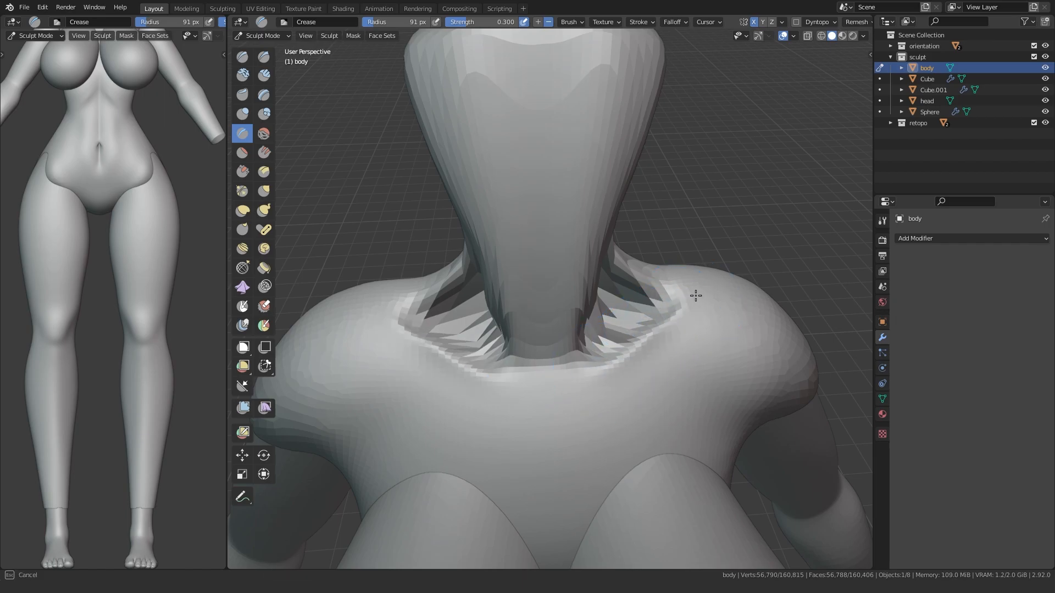
middle_click_drag(465, 374, 457, 363)
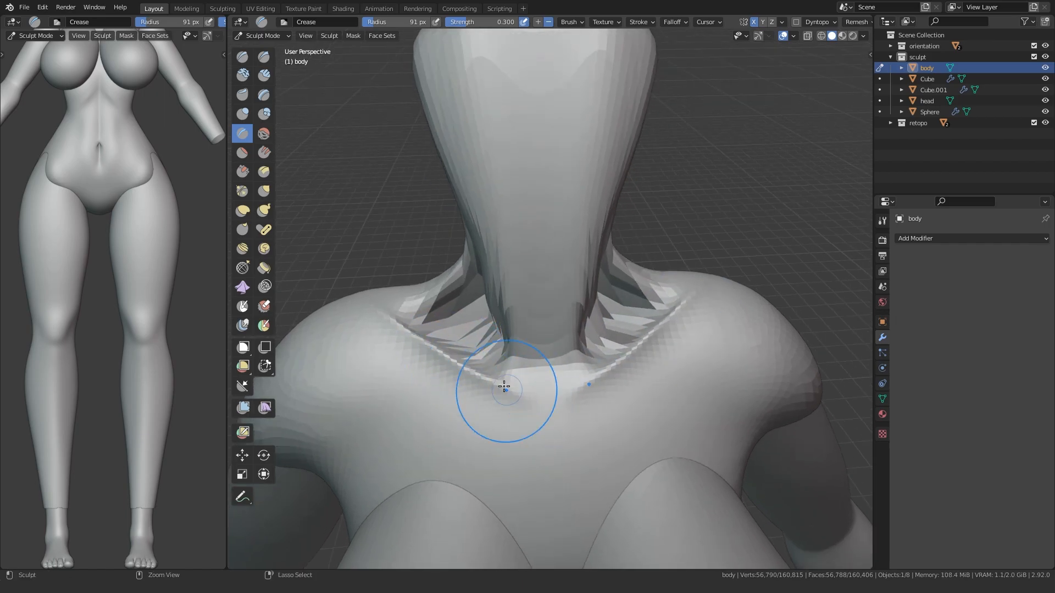
middle_click_drag(531, 446, 488, 390)
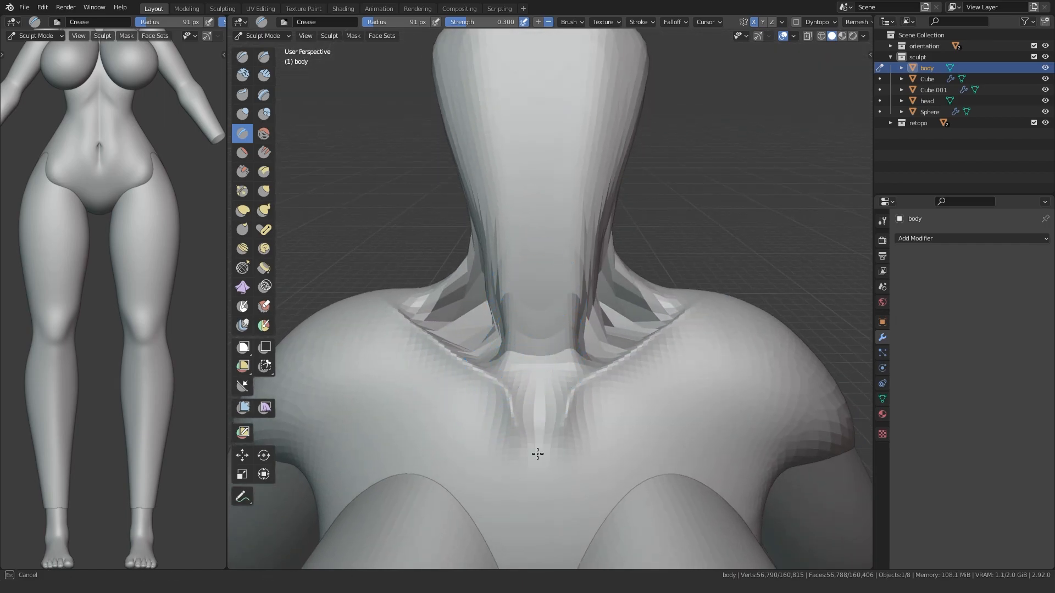
left_click_drag(534, 290, 484, 145)
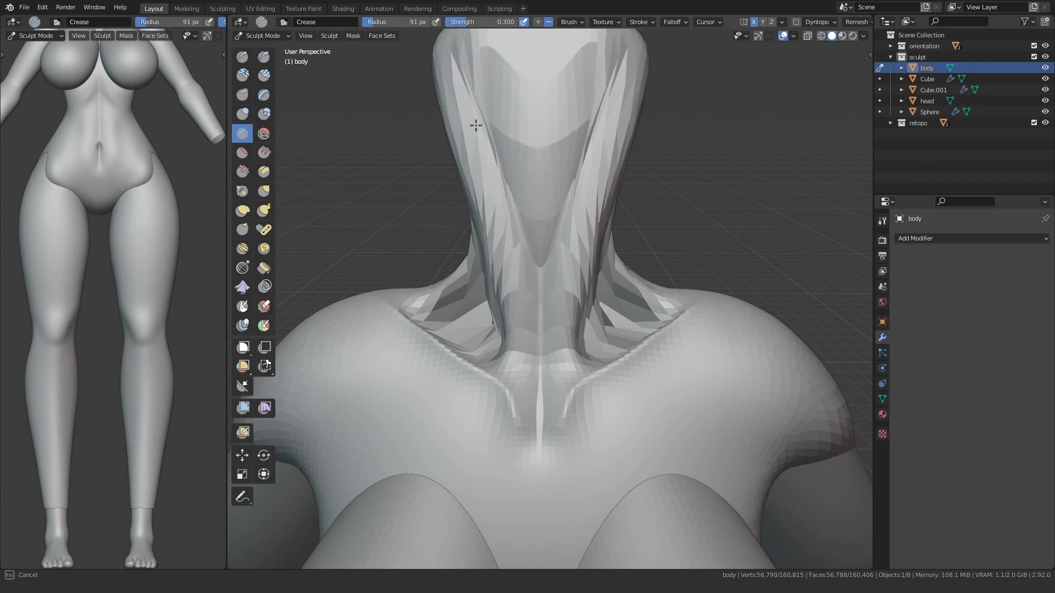
mouse_move(496, 163)
middle_mouse_down()
mouse_move(412, 346)
mouse_move(454, 370)
mouse_move(327, 393)
mouse_move(466, 404)
mouse_move(556, 384)
middle_mouse_up()
Step: Adjust the neck base with Grab and crease the front of the shoulder toward the armpit at a 110 px radius
key("g")
mouse_move(569, 342)
middle_mouse_down()
mouse_move(533, 436)
mouse_move(504, 403)
mouse_move(439, 396)
middle_mouse_up()
mouse_move(468, 336)
middle_mouse_down()
mouse_move(482, 353)
mouse_move(429, 376)
mouse_move(499, 352)
mouse_move(604, 403)
mouse_move(519, 412)
middle_mouse_up()
key("shift+c")
middle_click_drag(509, 272, 506, 343)
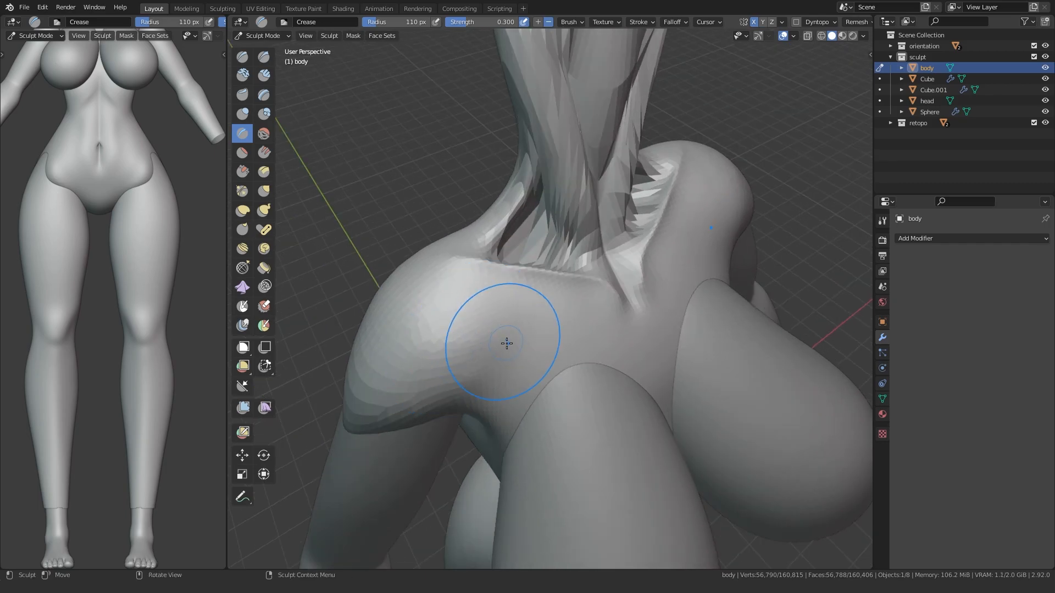
mouse_move(512, 413)
middle_mouse_down()
mouse_move(469, 433)
mouse_move(360, 372)
mouse_move(428, 409)
mouse_move(432, 388)
middle_mouse_up()
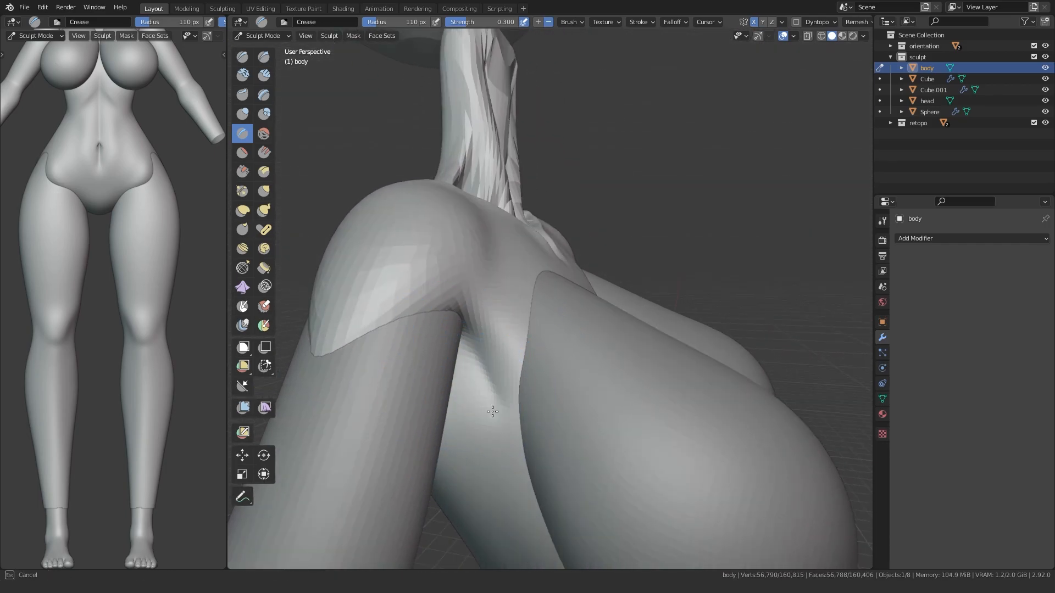
Step: Refine the side of the torso below the armpit with the Crease brush at an 85 px radius
mouse_move(498, 454)
middle_mouse_down()
mouse_move(443, 454)
mouse_move(513, 375)
middle_mouse_up()
mouse_move(548, 457)
middle_mouse_down()
mouse_move(560, 400)
mouse_move(549, 385)
mouse_move(529, 452)
mouse_move(538, 434)
middle_mouse_up()
middle_click_drag(577, 353, 571, 329)
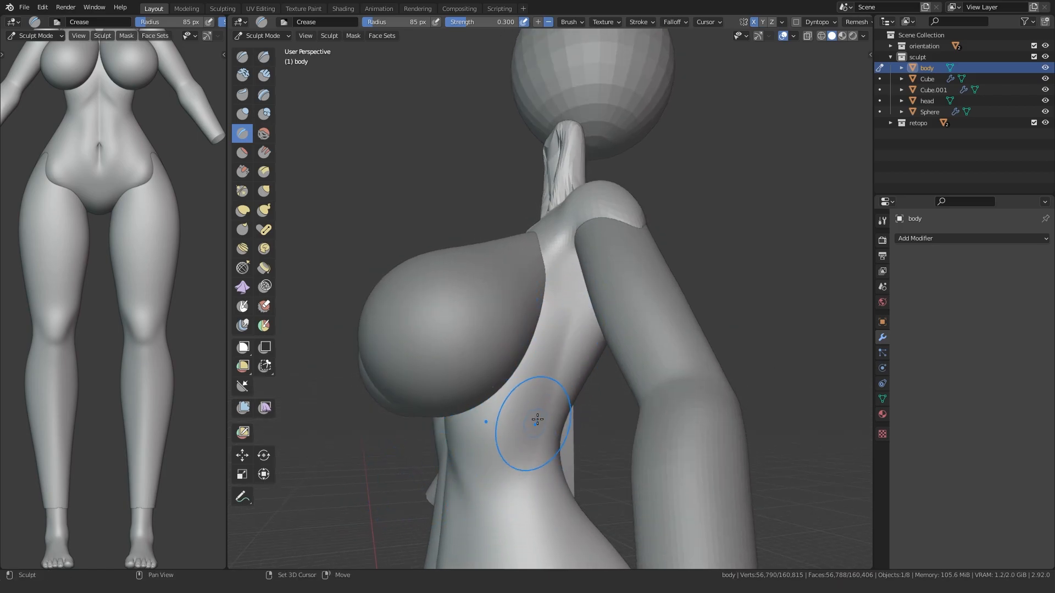
mouse_move(545, 422)
middle_mouse_down()
mouse_move(481, 423)
mouse_move(441, 474)
mouse_move(537, 473)
mouse_move(435, 506)
mouse_move(403, 442)
mouse_move(373, 471)
mouse_move(522, 433)
middle_mouse_up()
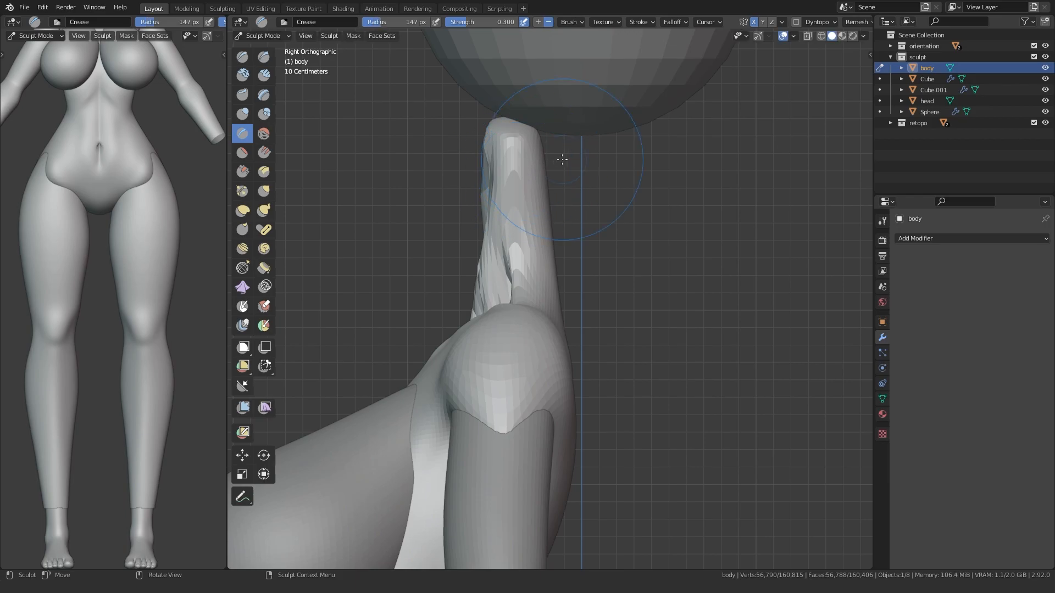
Step: Hide the head object and return to sculpting the body
key("ctrl+Tab")
scroll(434, 221, "down", 3)
left_click(543, 150)
key("h")
left_click(537, 220)
key("ctrl+Tab")
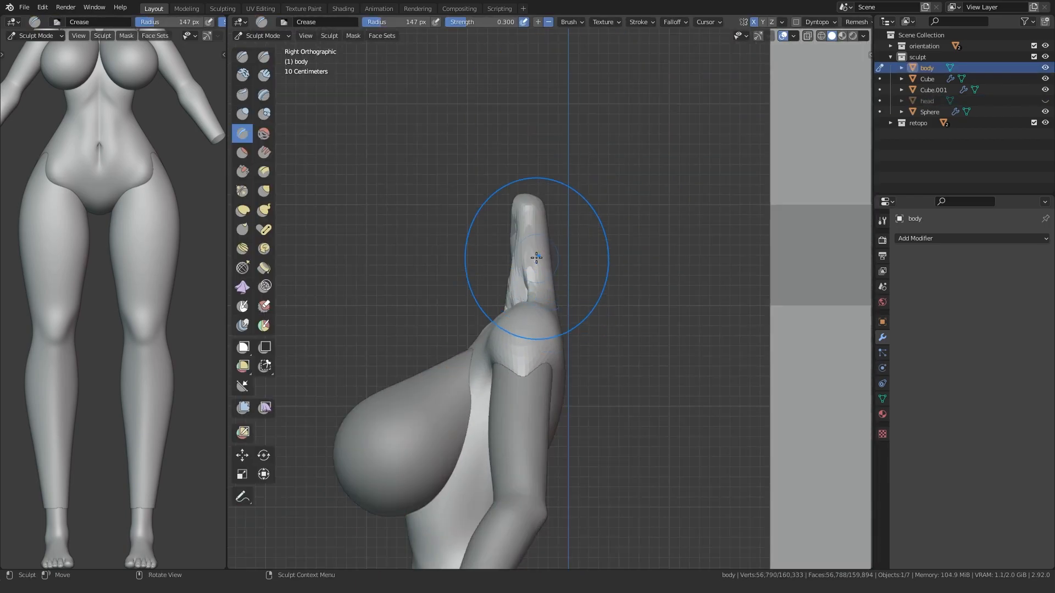
Step: Widen the top of the neck backward and forward in side view with a 152 px Grab brush
key("ctrl+KP_3")
scroll(450, 198, "up", 2)
key("g")
scroll(475, 240, "up", 2)
scroll(474, 240, "up", 1)
left_click_drag(545, 224, 508, 218)
key("KP_3")
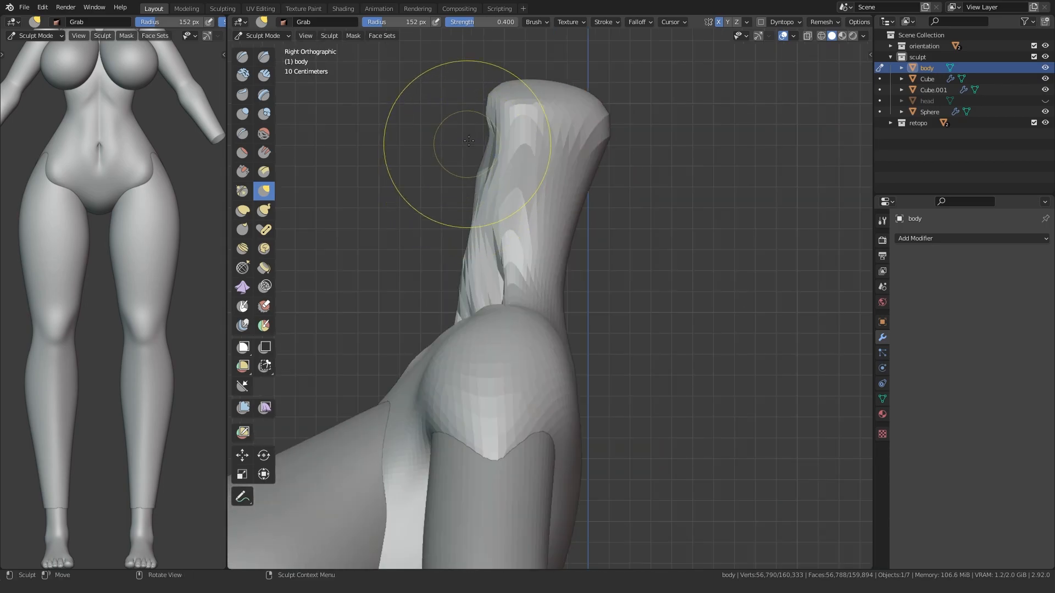
left_click_drag(485, 145, 420, 130)
middle_click_drag(428, 177, 509, 208)
Step: Push the back of the neck inward in side view with a 140 px Grab brush
key("KP_1")
key("KP_3")
scroll(472, 168, "up", 1)
scroll(479, 134, "down", 2)
key("f")
left_click(655, 240)
left_click_drag(582, 238, 563, 238)
key("ctrl+KP_3")
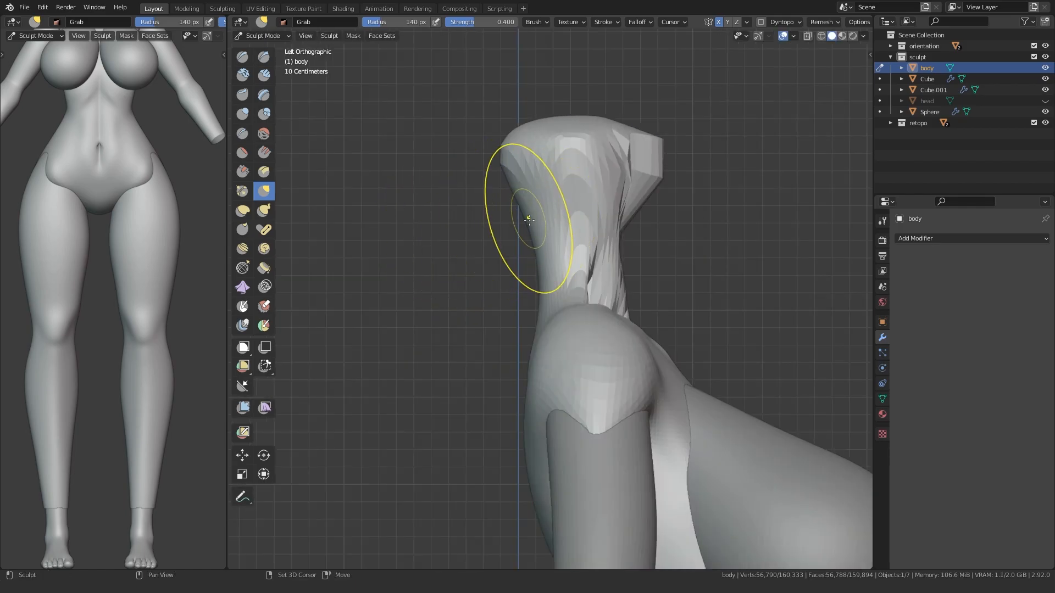
Step: Move the front contour of the lower neck slightly inward in side view with a 121 px Grab brush
key("KP_3")
scroll(489, 271, "down", 2)
scroll(474, 278, "up", 2)
scroll(474, 281, "down", 2)
scroll(479, 291, "up", 2)
key("f")
left_click(473, 293)
left_click_drag(476, 287, 485, 285)
mouse_move(464, 289)
middle_mouse_down()
mouse_move(484, 351)
mouse_move(482, 404)
mouse_move(647, 221)
middle_mouse_up()
scroll(454, 207, "up", 4)
scroll(499, 254, "down", 4)
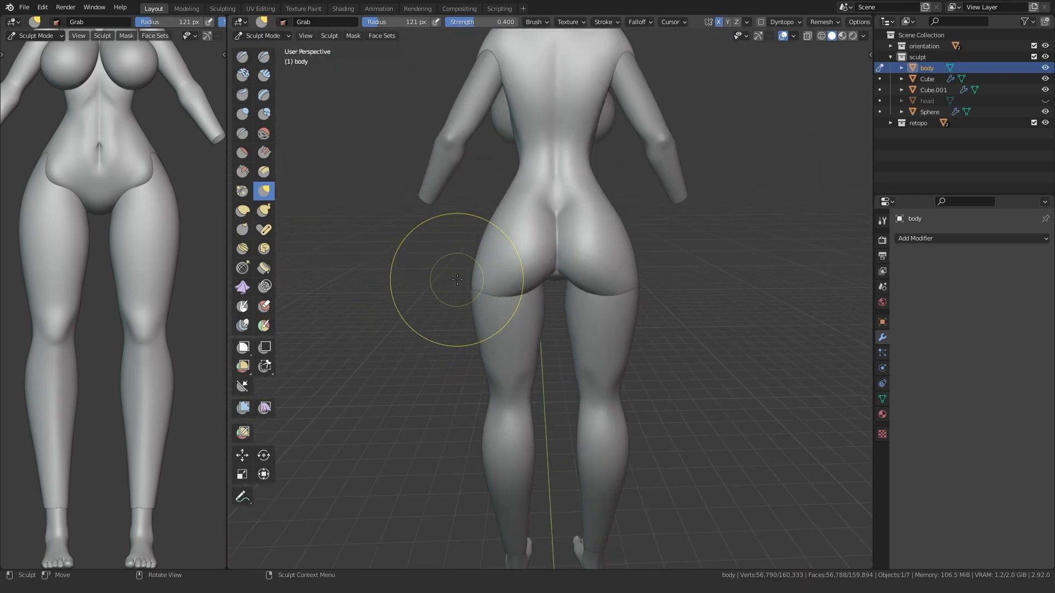
Step: Set the body's voxel size to 0.0161 and remesh it at that resolution
key("shift+r")
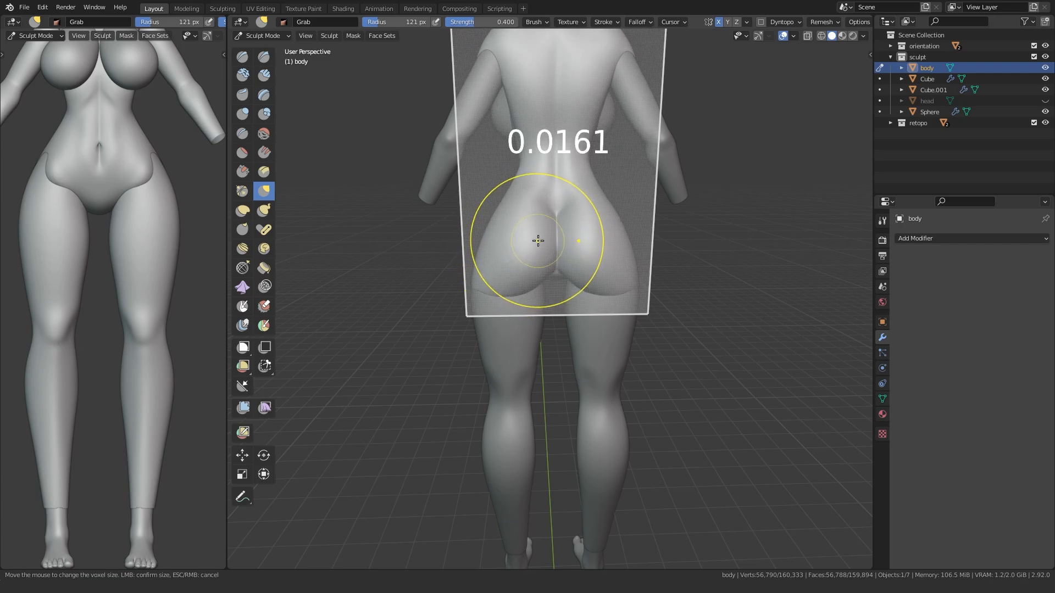
left_click(539, 240)
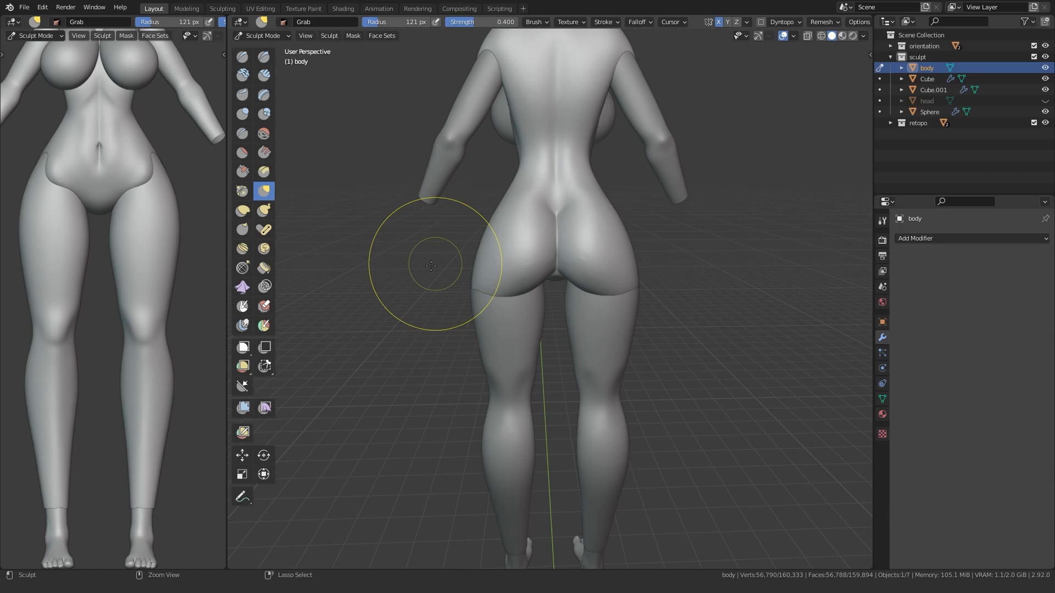
scroll(480, 281, "up", 5)
mouse_move(480, 280)
middle_mouse_down()
mouse_move(483, 318)
mouse_move(483, 219)
mouse_move(446, 308)
middle_mouse_up()
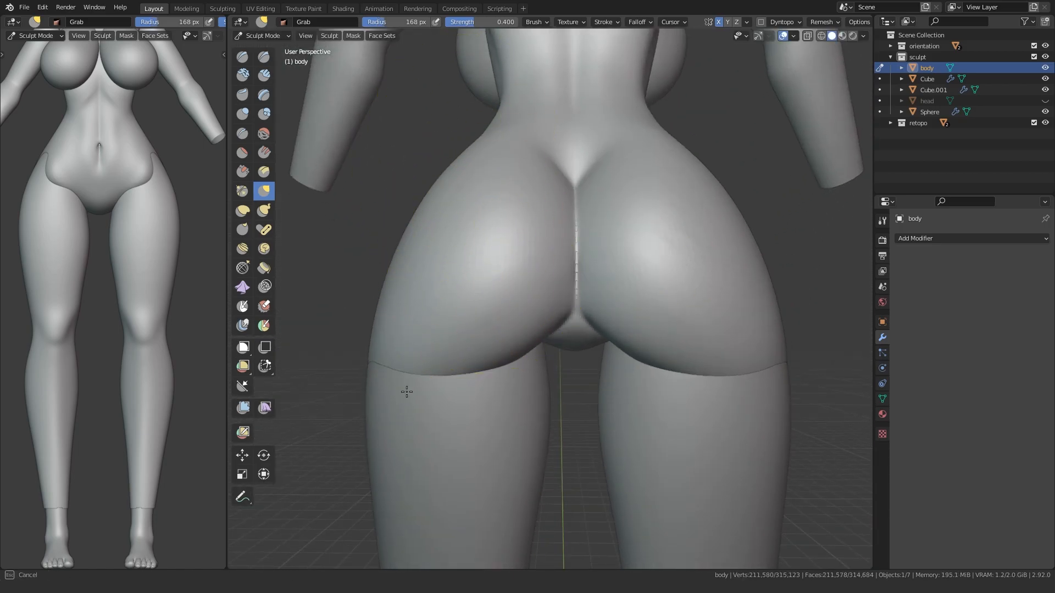
Step: Smooth the remeshed neck and nudge its contours with a 168 px Grab brush
left_click_drag(548, 263, 717, 350)
mouse_move(500, 295)
middle_mouse_down()
mouse_move(455, 292)
mouse_move(471, 467)
middle_mouse_up()
mouse_move(508, 429)
middle_mouse_down()
mouse_move(437, 405)
mouse_move(506, 275)
mouse_move(497, 418)
middle_mouse_up()
middle_click_drag(583, 308, 467, 285)
left_click_drag(508, 231, 495, 220)
middle_click_drag(467, 231, 555, 280)
left_click_drag(521, 208, 519, 194)
middle_click_drag(554, 319, 434, 351)
mouse_move(505, 346)
middle_mouse_down()
mouse_move(473, 368)
mouse_move(466, 401)
mouse_move(467, 379)
middle_mouse_up()
Step: Shape the neck and the area around the collarbones with a 178 px Grab brush
key("f")
left_click(449, 370)
mouse_move(468, 373)
left_mouse_down()
mouse_move(468, 342)
mouse_move(429, 315)
mouse_move(564, 212)
mouse_move(544, 165)
left_mouse_up()
middle_click_drag(593, 263, 509, 220)
key("f")
left_click(538, 344)
left_click_drag(559, 364, 544, 342)
middle_click_drag(472, 258, 517, 264)
Step: Refine the hollow between the neck and collarbone with a 102 px Grab brush
key("f")
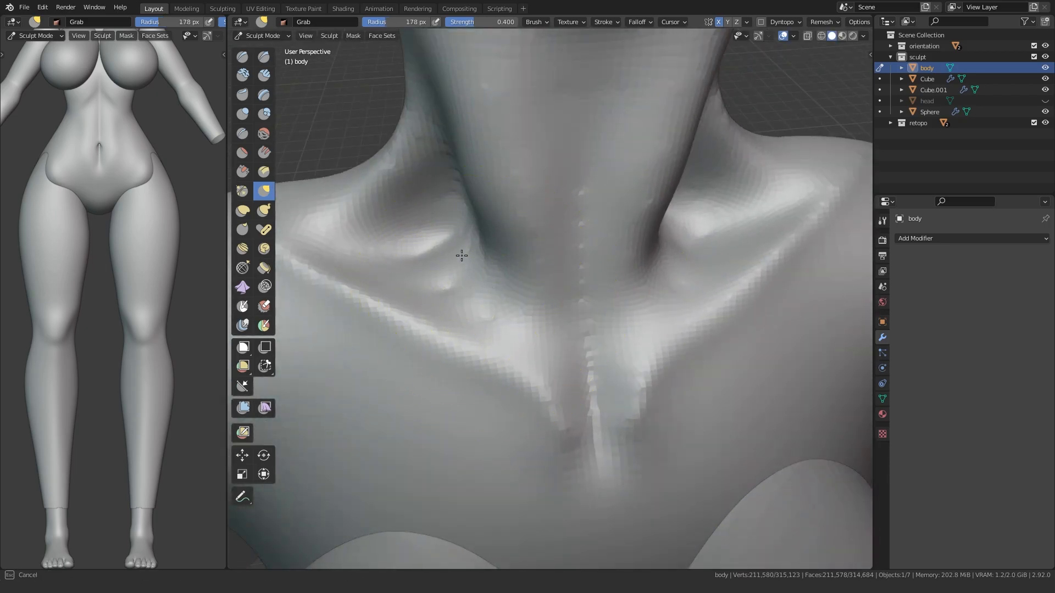
left_click_drag(423, 264, 427, 268)
mouse_move(434, 274)
middle_mouse_down()
mouse_move(498, 269)
mouse_move(554, 302)
middle_mouse_up()
key("f")
left_click(518, 304)
left_click_drag(460, 261, 459, 244)
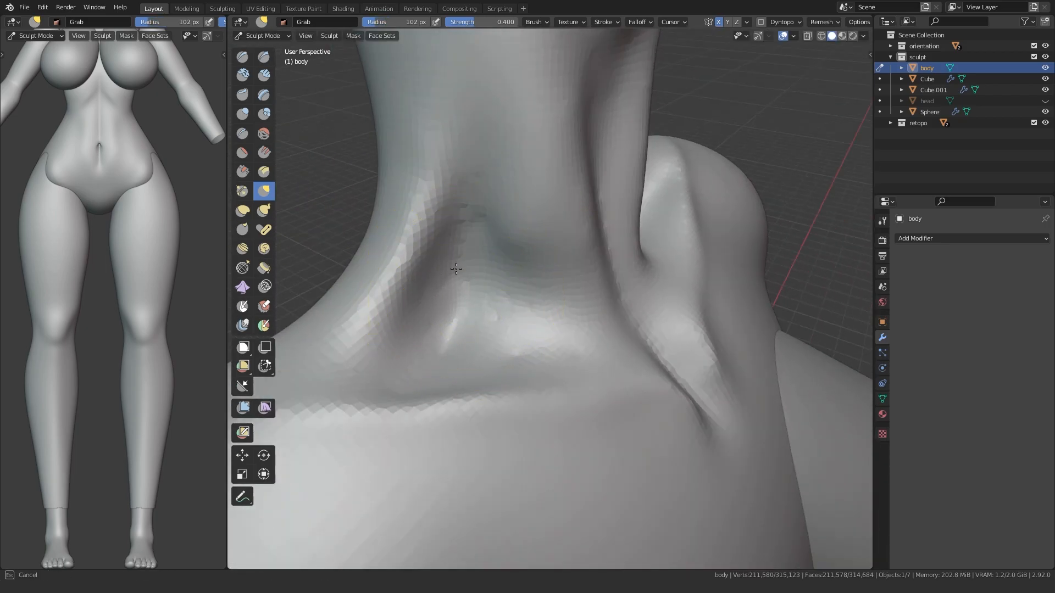
left_click_drag(572, 336, 572, 334)
Step: Adjust the hollow behind the collarbone from the opposite side with a 146 px Grab brush
mouse_move(615, 329)
middle_mouse_down()
mouse_move(506, 329)
mouse_move(374, 310)
middle_mouse_up()
key("f")
left_click(549, 332)
middle_click_drag(619, 361, 467, 328)
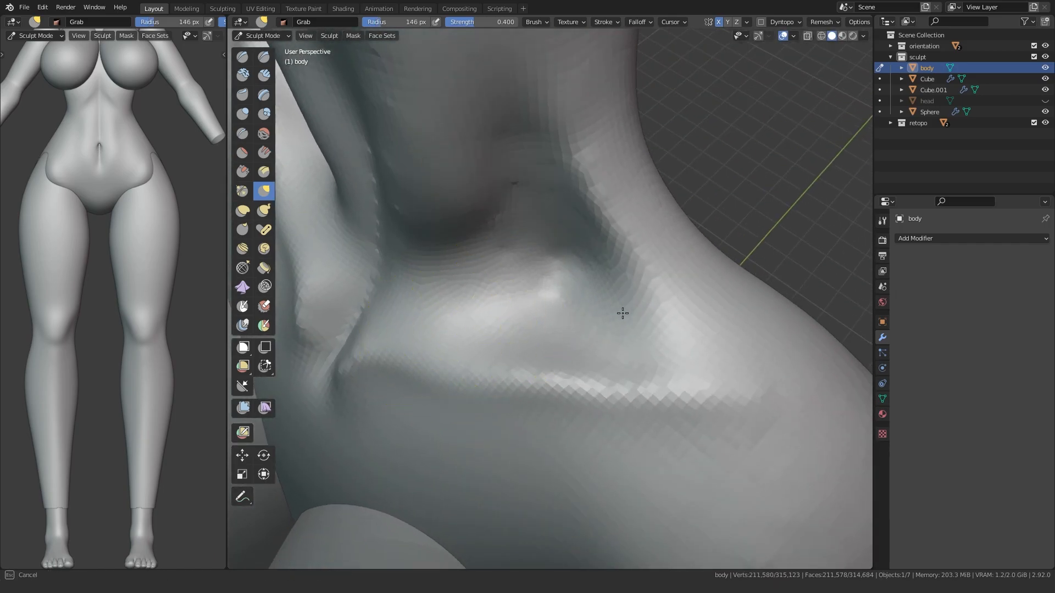
left_click_drag(635, 323, 637, 325)
Step: Carve the hollow behind the collarbone into a sharper triangular recess with repeated Crease strokes
key("shift+c")
left_click_drag(548, 245, 675, 341)
middle_click_drag(428, 301, 410, 236)
left_click_drag(410, 239, 624, 399)
left_click_drag(423, 256, 615, 401)
left_click_drag(459, 271, 612, 398)
left_click_drag(577, 236, 615, 335)
middle_click_drag(615, 335, 434, 258)
Step: Fill out the base of the neck beside the hollow with Inflate/Deflate at 146 px and Clay Strips
key("i")
left_click_drag(440, 272, 583, 265)
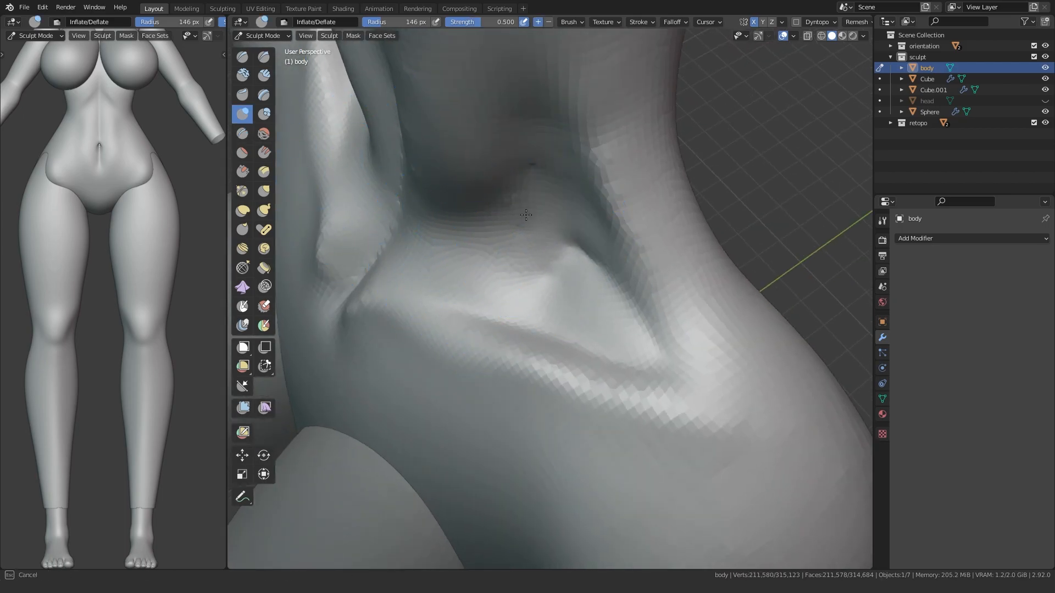
left_click_drag(539, 231, 532, 192)
left_click(264, 76)
mouse_move(528, 228)
left_mouse_down()
mouse_move(612, 325)
mouse_move(535, 315)
mouse_move(541, 220)
mouse_move(502, 235)
left_mouse_up()
Step: Reposition the collarbone area slightly with the Grab brush
mouse_move(502, 235)
middle_mouse_down()
mouse_move(473, 330)
mouse_move(595, 353)
mouse_move(497, 307)
mouse_move(461, 346)
middle_mouse_up()
key("g")
left_click_drag(483, 363, 475, 346)
middle_click_drag(476, 346, 530, 317)
Step: Build up the lower side of the neck above the collarbone with a 108 px Clay Strips brush and blend it
key("shift+c")
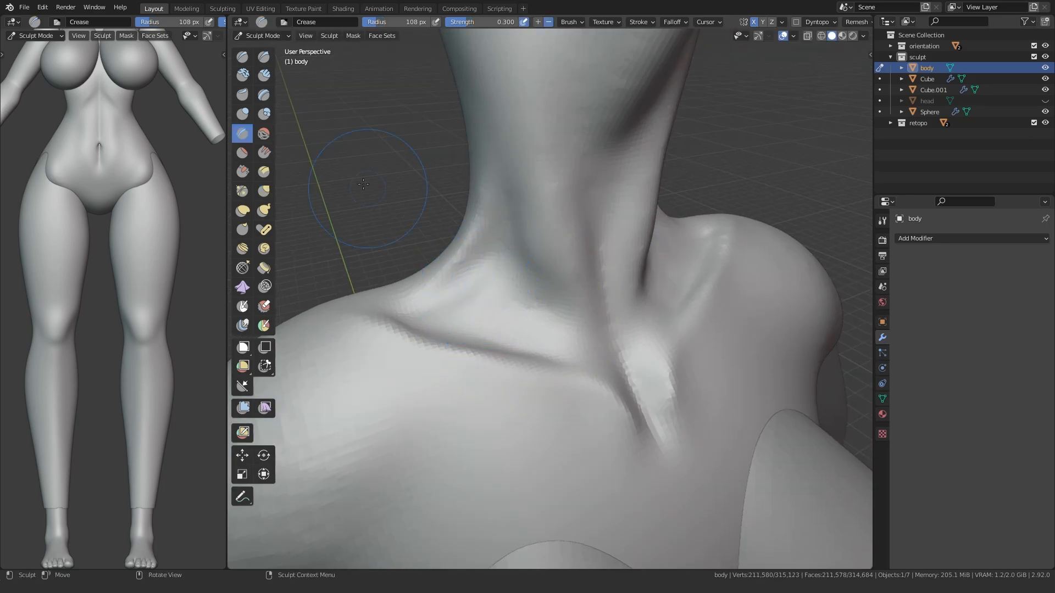
left_click(264, 75)
mouse_move(528, 231)
left_mouse_down()
mouse_move(549, 332)
mouse_move(579, 331)
mouse_move(546, 332)
left_mouse_up()
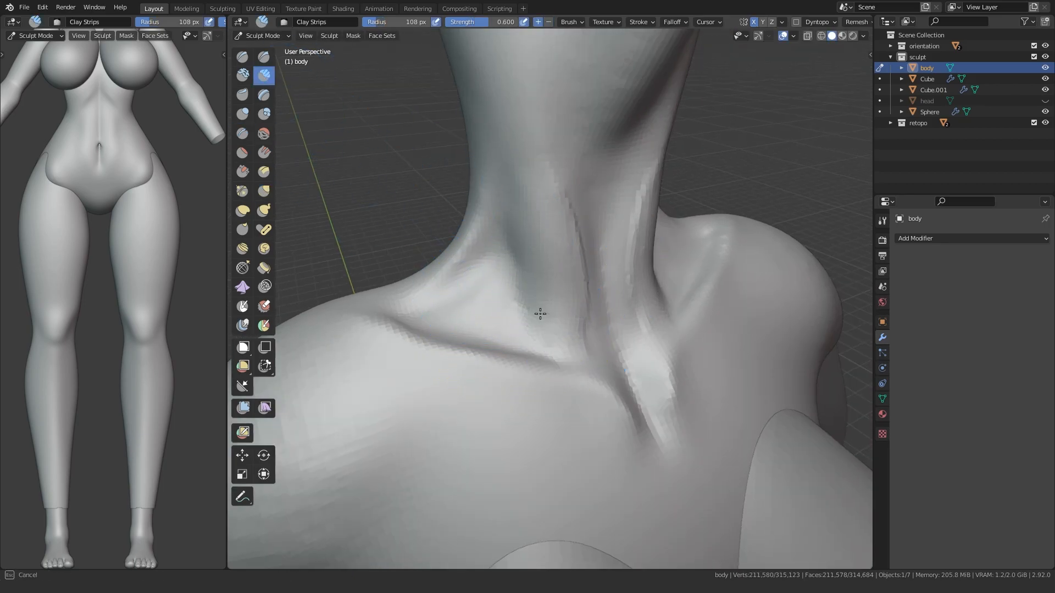
left_click_drag(535, 257, 543, 267)
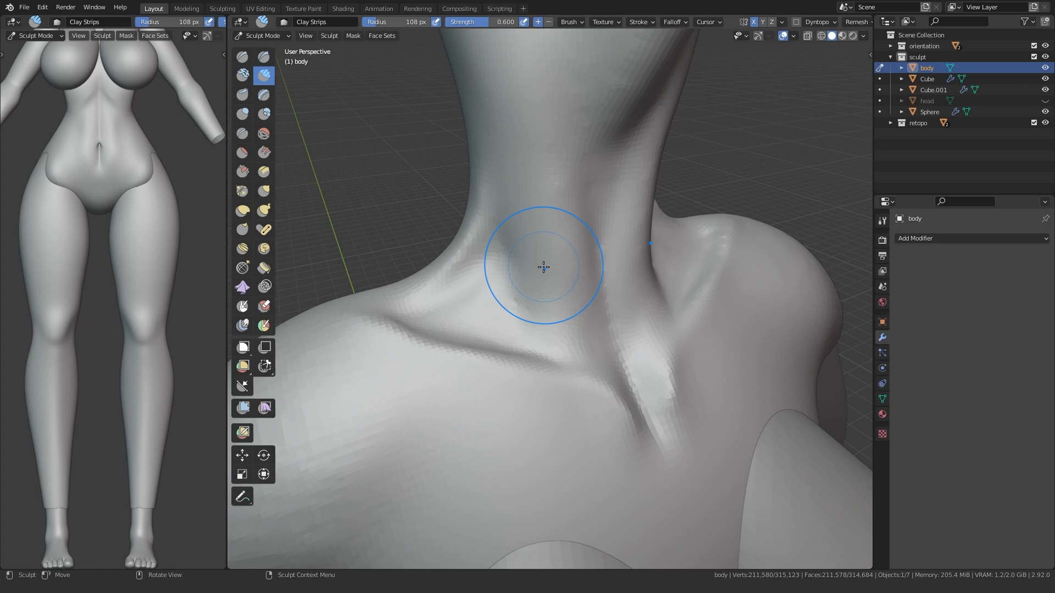
Step: Define the long neck muscles down to the collarbone notch with a 78 px Crease brush
key("f")
left_click(438, 253)
mouse_move(438, 286)
left_mouse_down()
mouse_move(493, 236)
mouse_move(538, 395)
left_mouse_up()
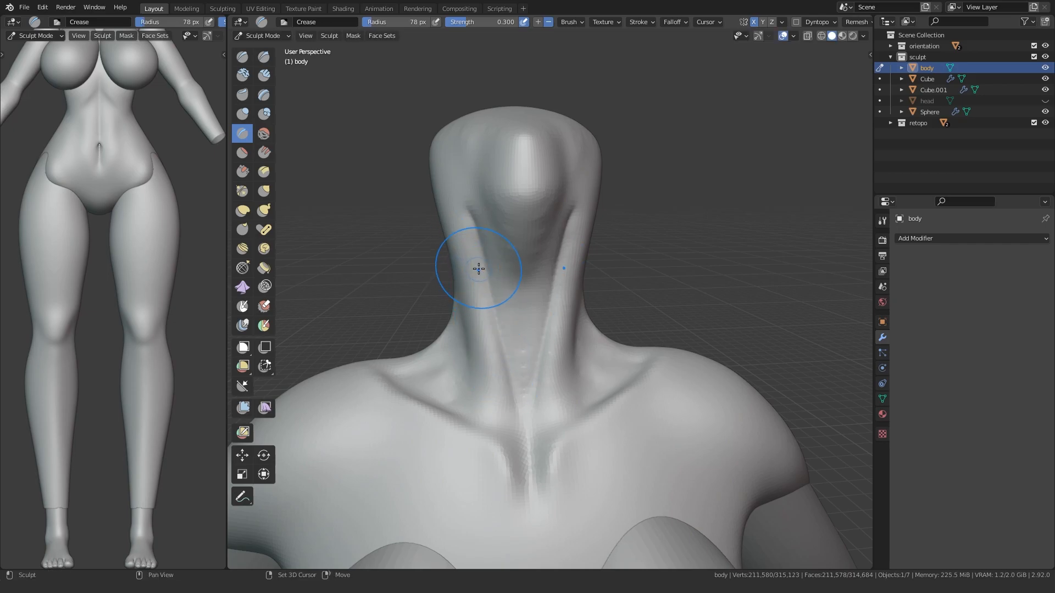
middle_click_drag(512, 401, 464, 331)
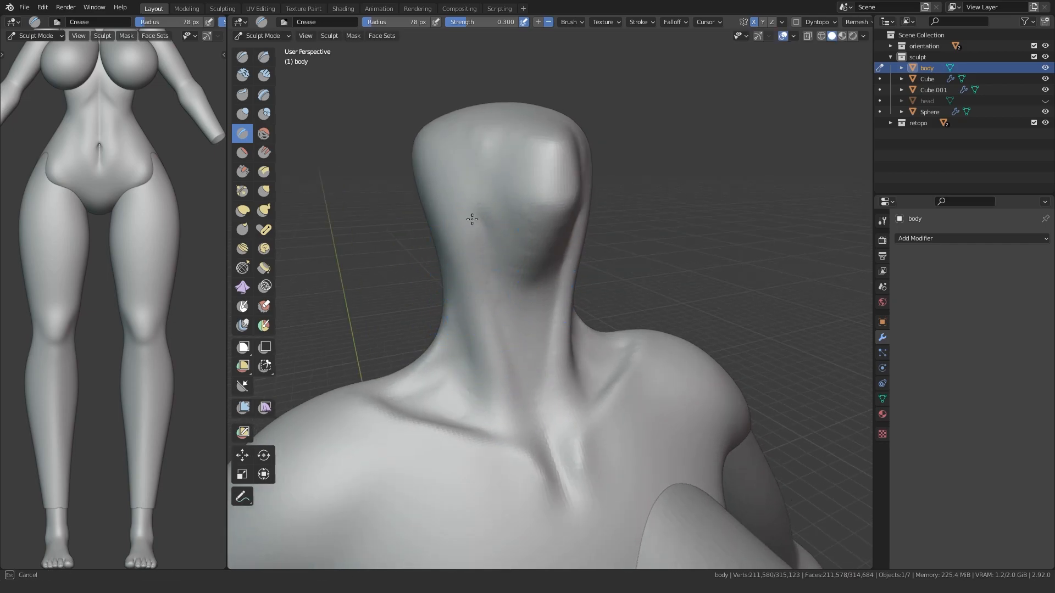
middle_click_drag(476, 233, 471, 358)
left_click_drag(522, 402, 500, 432)
Step: Fill the throat between the neck muscles with 96 px Clay Strips and adjust its profile with Grab in side view
middle_click_drag(295, 209, 265, 197)
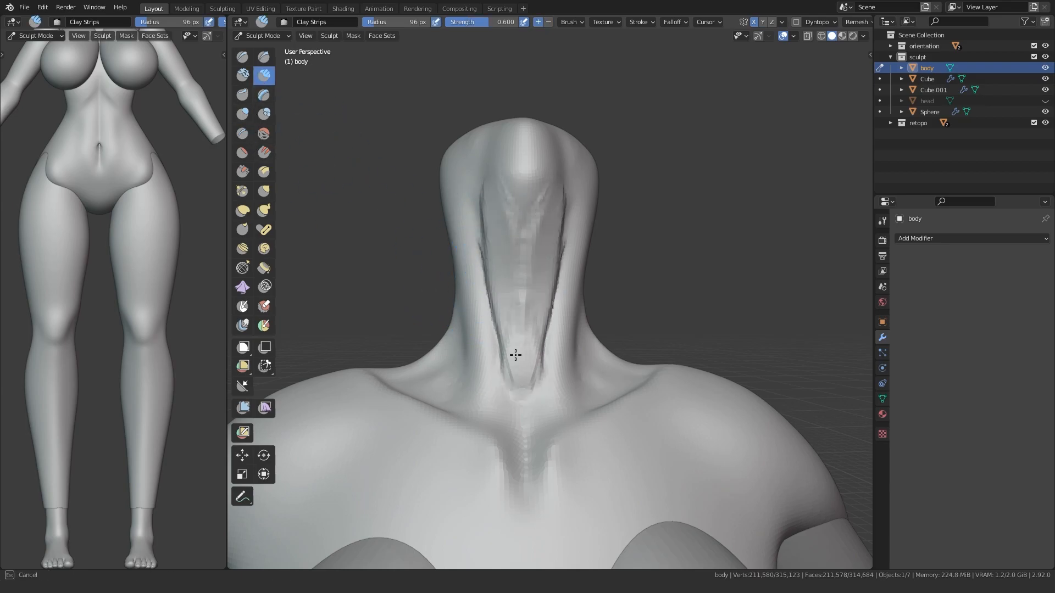
middle_click_drag(538, 338, 417, 345)
key("KP_3")
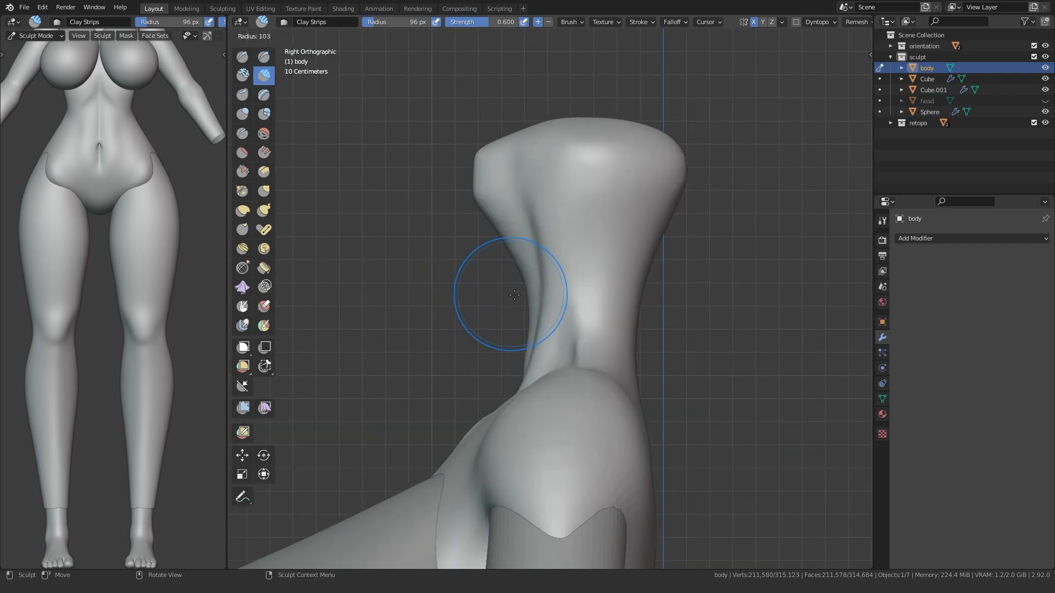
key("g")
middle_click_drag(514, 298, 512, 239)
mouse_move(521, 335)
middle_mouse_down()
mouse_move(518, 371)
mouse_move(449, 345)
mouse_move(442, 228)
middle_mouse_up()
Step: Build up the side neck muscle down to the collarbone with a 130 px Clay Strips brush
key("shift+c")
mouse_move(458, 225)
left_mouse_down("shift")
mouse_move(516, 412)
mouse_move(500, 368)
left_mouse_up("shift")
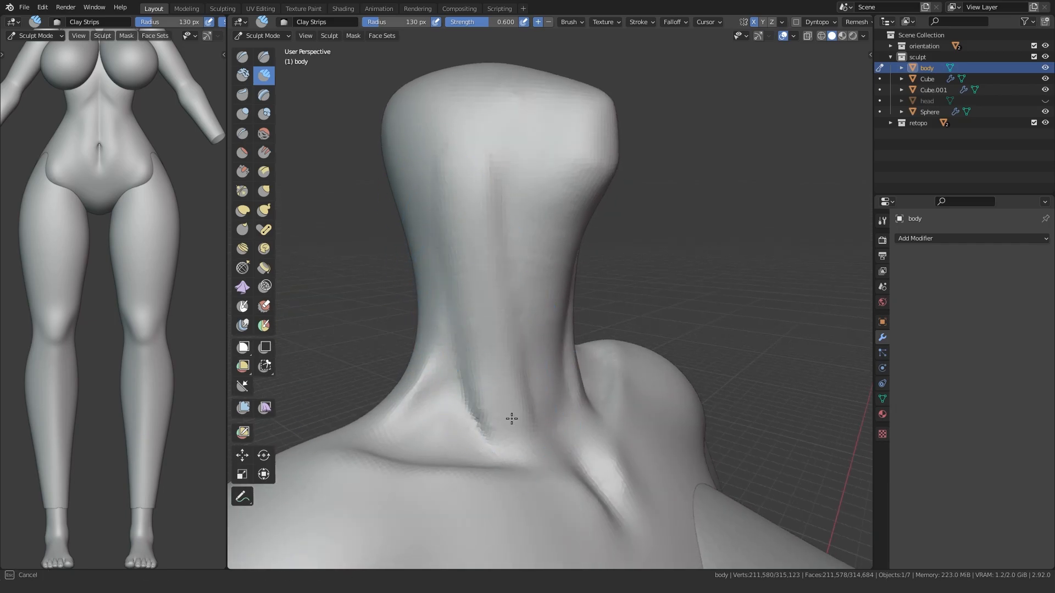
middle_click_drag(495, 270, 479, 264)
Step: Sharpen the notch between the collarbones and the muscle attachments around it with a 100 px Draw Sharp brush
key("shift+c")
key("f")
left_click(463, 230)
mouse_move(476, 358)
middle_mouse_down()
mouse_move(423, 361)
mouse_move(445, 352)
mouse_move(462, 396)
mouse_move(385, 281)
middle_mouse_up()
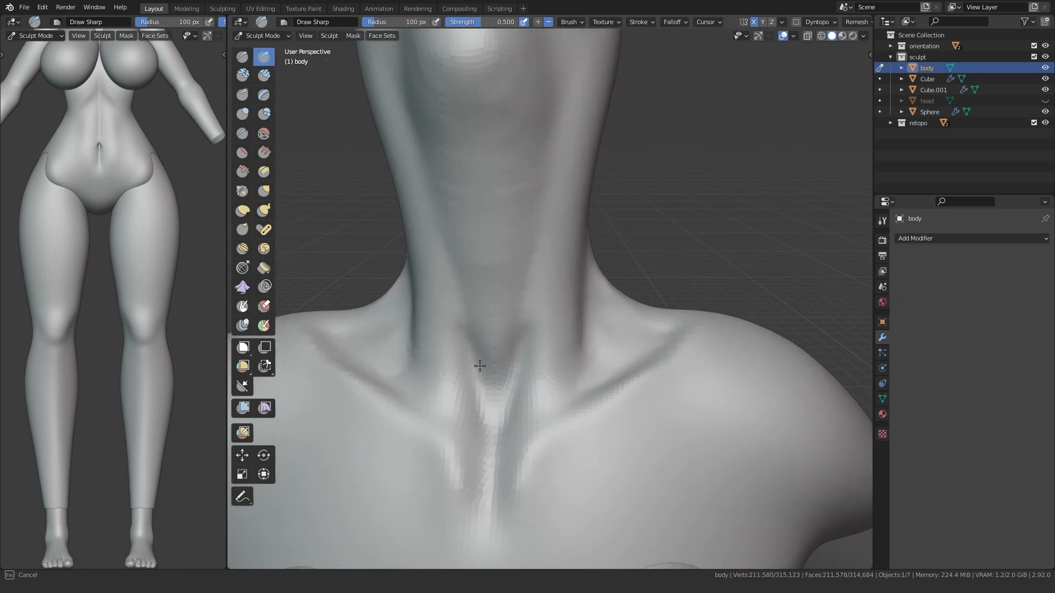
middle_click_drag(513, 336, 459, 363)
mouse_move(486, 413)
middle_mouse_down()
mouse_move(504, 370)
mouse_move(463, 419)
mouse_move(536, 373)
middle_mouse_up()
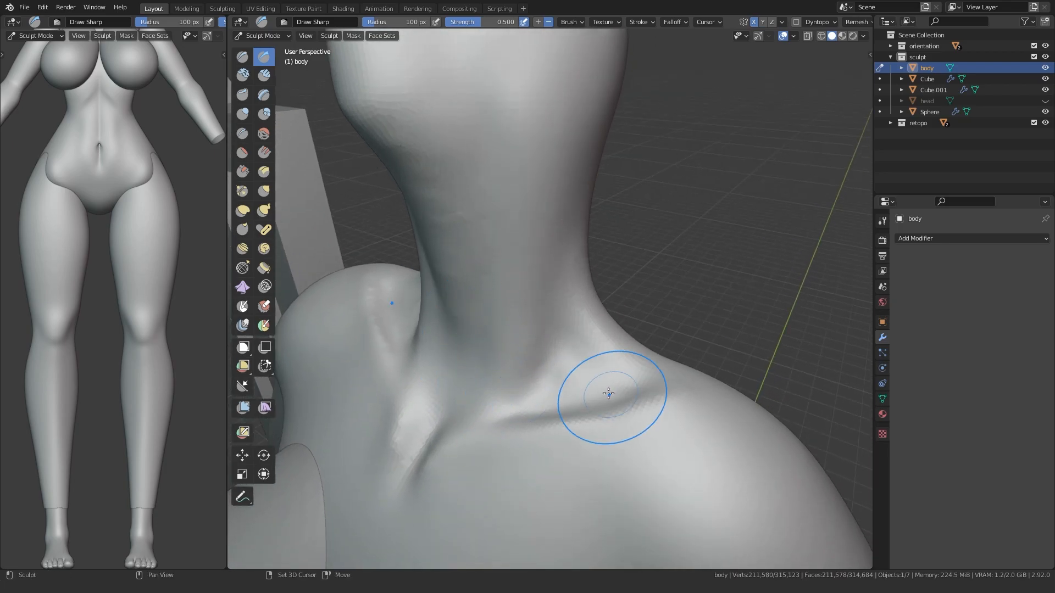
middle_click_drag(325, 358, 352, 350, "alt")
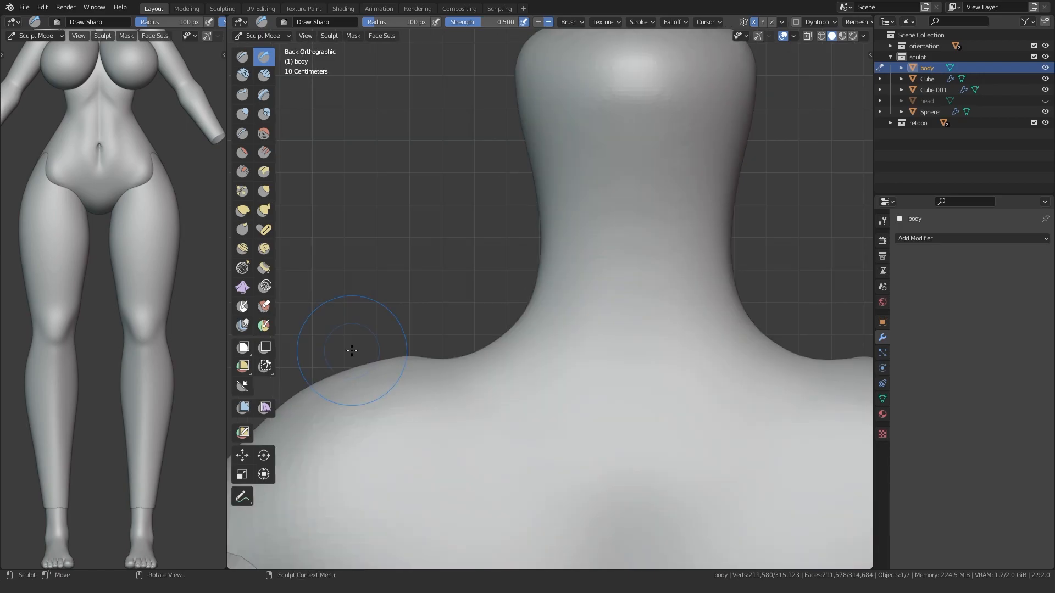
Step: Reshape the slope between neck and shoulders with a 220 px Grab brush, checking back and front views
key("g")
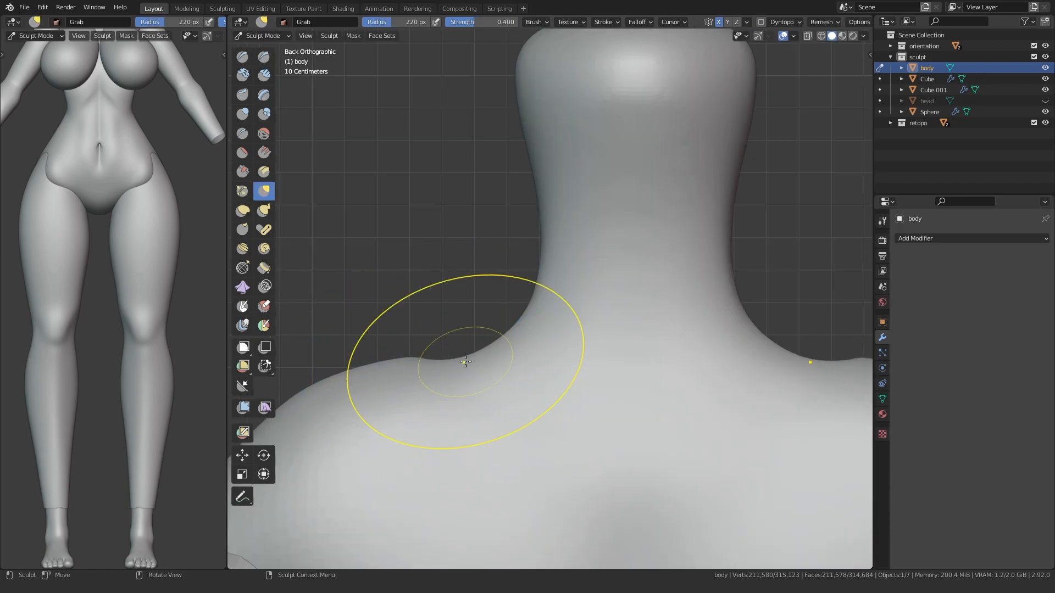
mouse_move(435, 318)
middle_mouse_down()
mouse_move(648, 365)
mouse_move(426, 396)
mouse_move(440, 390)
middle_mouse_up()
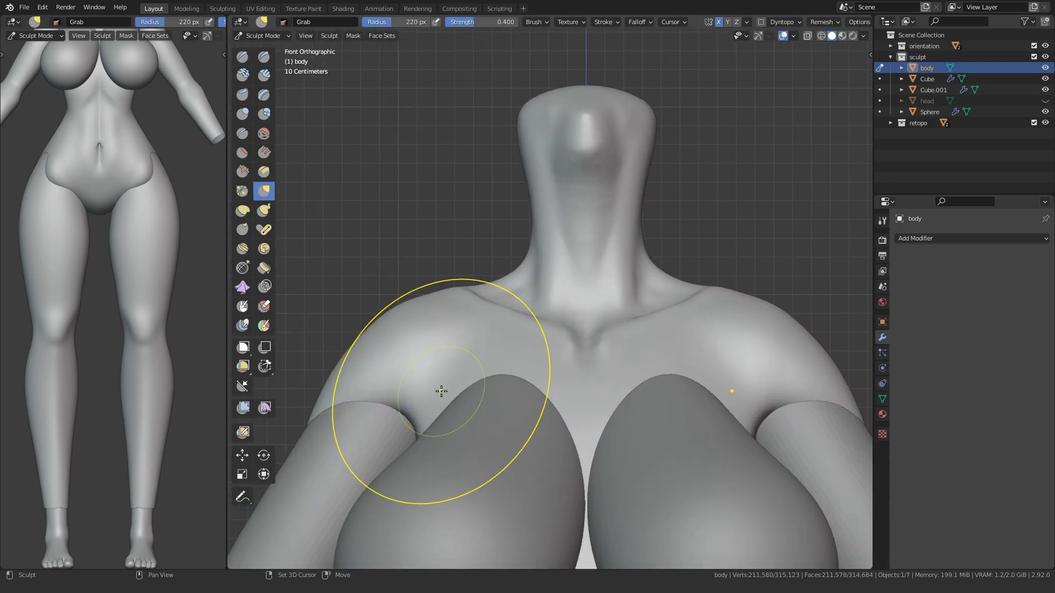
scroll(440, 391, "up", 1)
key("f")
left_click(454, 293)
middle_click_drag(454, 293, 451, 314)
mouse_move(535, 353)
middle_mouse_down()
mouse_move(506, 358)
mouse_move(522, 318)
mouse_move(490, 344)
mouse_move(466, 346)
mouse_move(508, 316)
mouse_move(488, 341)
mouse_move(504, 344)
mouse_move(465, 384)
mouse_move(436, 341)
mouse_move(440, 316)
middle_mouse_up()
Step: Raise the upper outer shoulder contour in front view with a 129 px Grab brush
scroll(523, 319, "up", 2)
key("f")
left_click(522, 320)
scroll(535, 349, "down", 4)
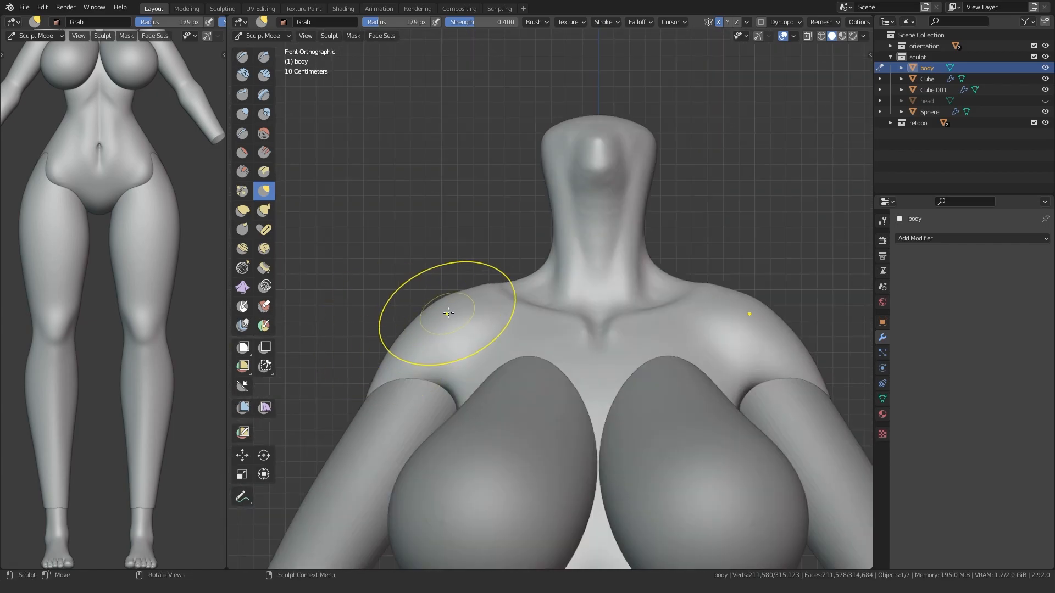
left_click_drag(473, 301, 454, 290)
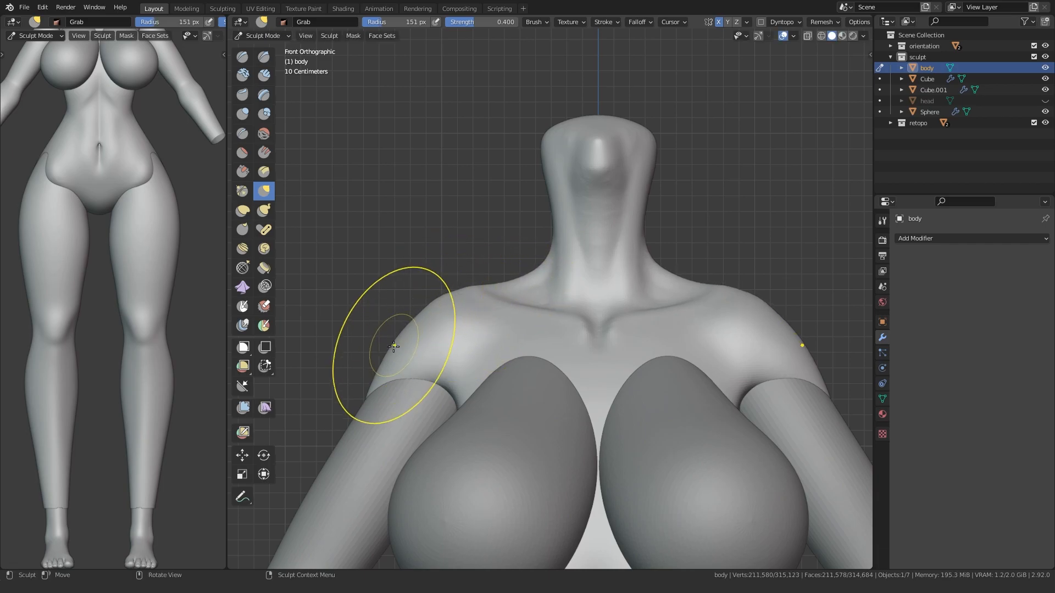
Step: Reshape the outer shoulders where they meet the arms with a roughly 150 px Grab brush in front and back views
middle_click_drag(424, 375, 294, 366, "shift")
left_click_drag(660, 325, 703, 351)
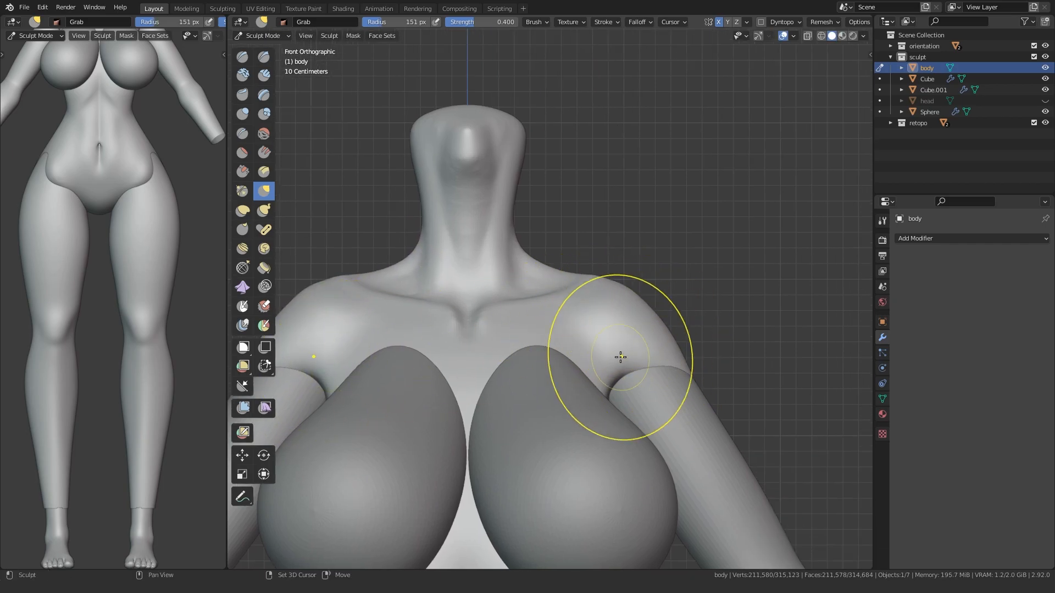
middle_click_drag(627, 357, 666, 344, "shift")
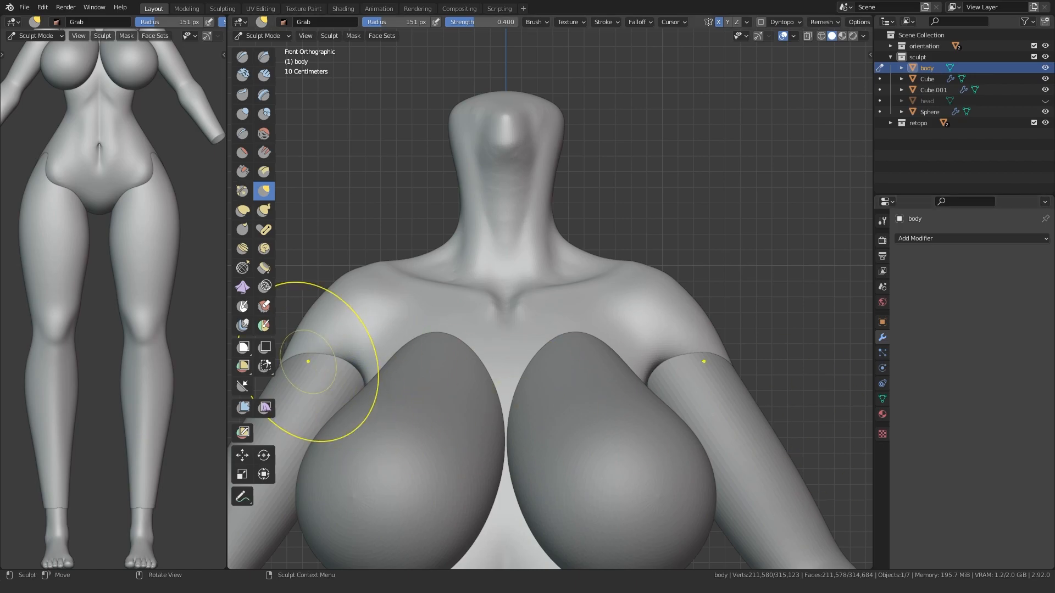
key("ctrl+KP_1")
left_click_drag(409, 298, 382, 330)
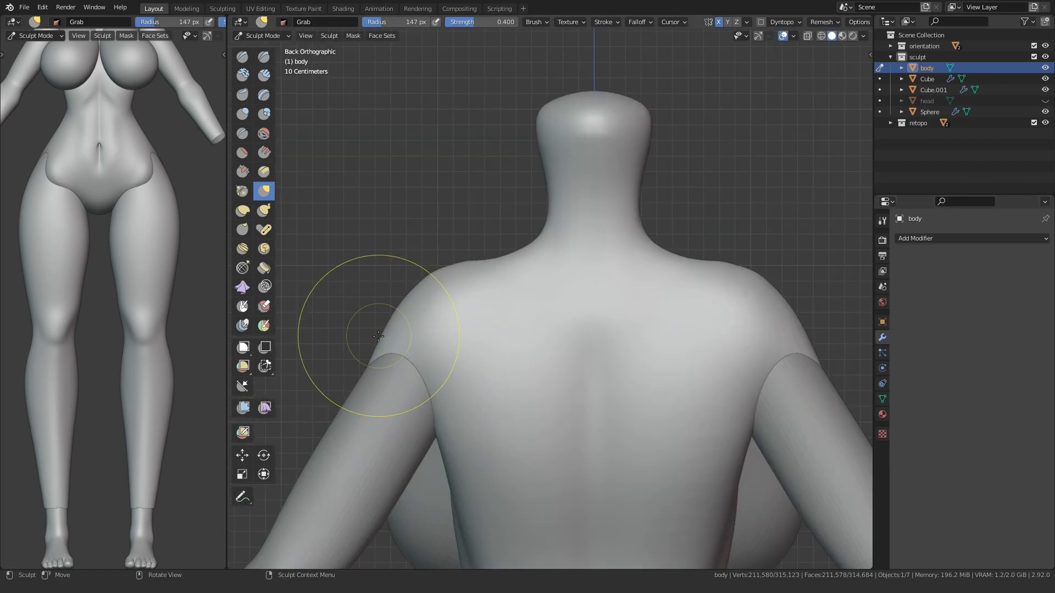
Step: Refine the shoulder line and collarbone area in front view with a 144 px Grab brush
key("KP_1")
left_click_drag(483, 271, 484, 266)
key("f")
left_click(515, 207)
left_click_drag(502, 160, 566, 140, "shift")
middle_click_drag(511, 292, 511, 278, "shift")
key("f")
left_click(466, 288)
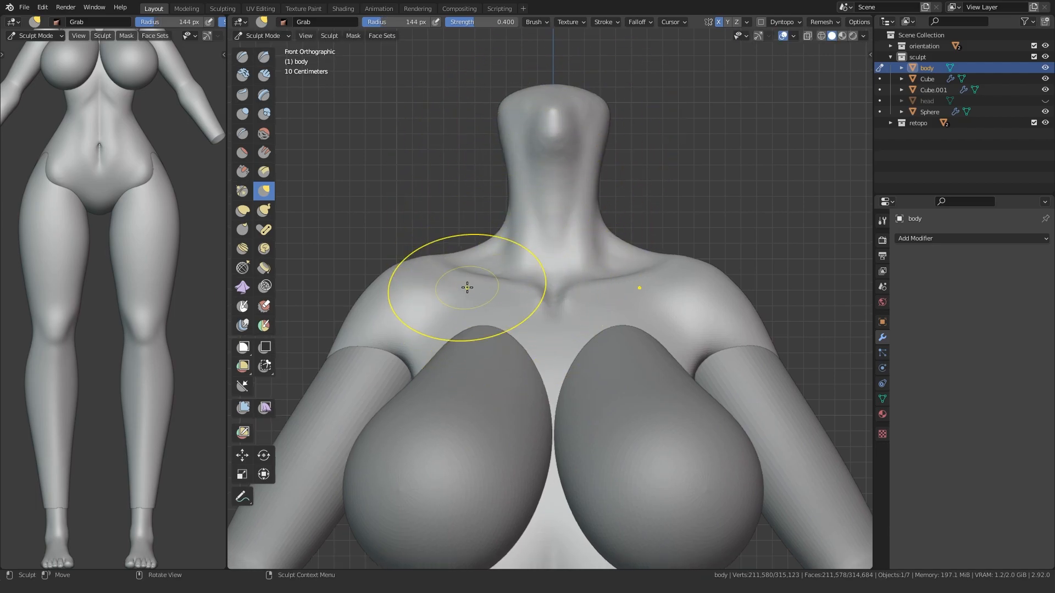
Step: Carve the collarbone edges from the shoulder toward the throat notch with a 101 px Crease brush
scroll(470, 308, "up", 4)
middle_click_drag(445, 271, 419, 332)
key("shift+c")
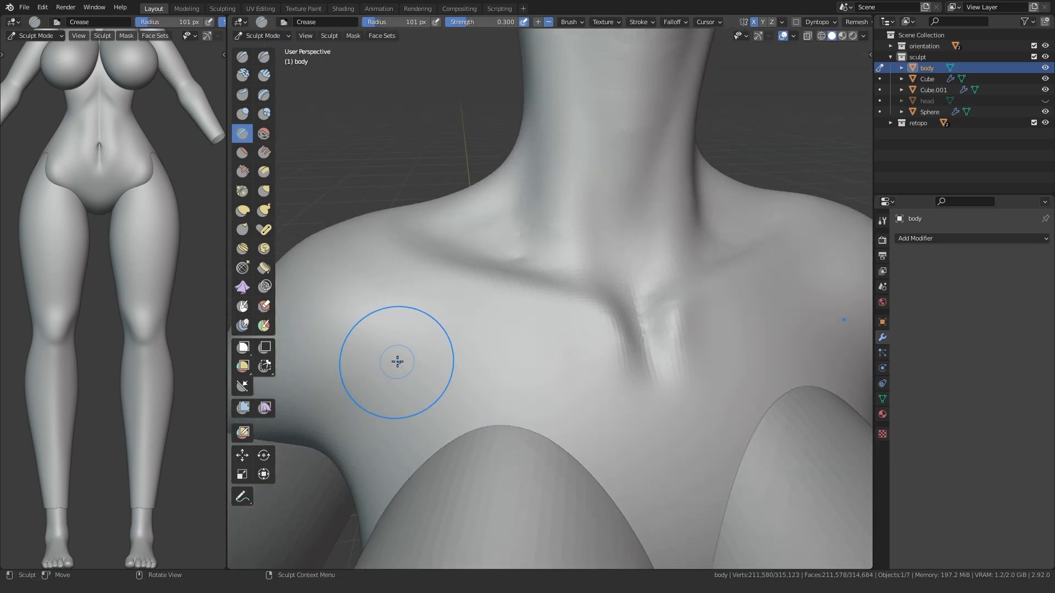
mouse_move(332, 431)
left_mouse_down()
mouse_move(377, 300)
mouse_move(480, 306)
mouse_move(571, 335)
left_mouse_up()
mouse_move(335, 421)
left_mouse_down()
mouse_move(351, 377)
mouse_move(525, 326)
left_mouse_up()
key("bracketright")
mouse_move(341, 375)
left_mouse_down()
mouse_move(381, 295)
mouse_move(499, 335)
mouse_move(370, 313)
mouse_move(351, 329)
left_mouse_up()
middle_click_drag(319, 354, 270, 384)
key("shift+c")
left_click_drag(402, 244, 521, 332)
Step: Tighten the collarbone ridges with a 74 px Pinch/Magnify brush, enlarge it to 93 px and smooth the throat notch
key("p")
left_click_drag(401, 252, 479, 291)
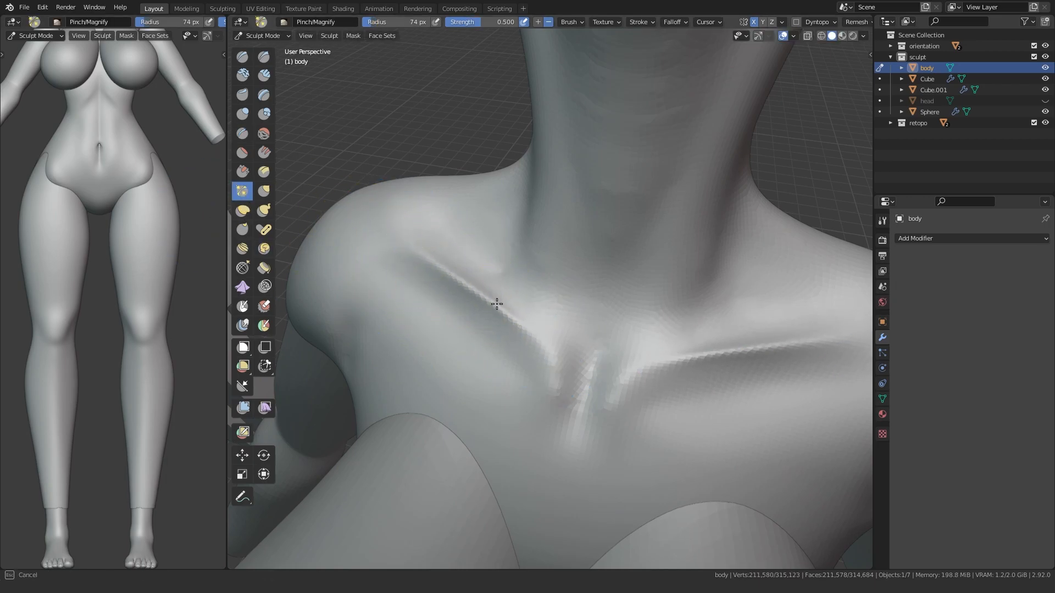
left_click_drag(554, 397, 549, 415)
mouse_move(543, 438)
middle_mouse_down()
mouse_move(460, 335)
mouse_move(447, 382)
mouse_move(425, 378)
middle_mouse_up()
scroll(425, 378, "up", 1)
key("f")
left_click(604, 299)
left_click_drag(558, 351, 562, 331, "shift")
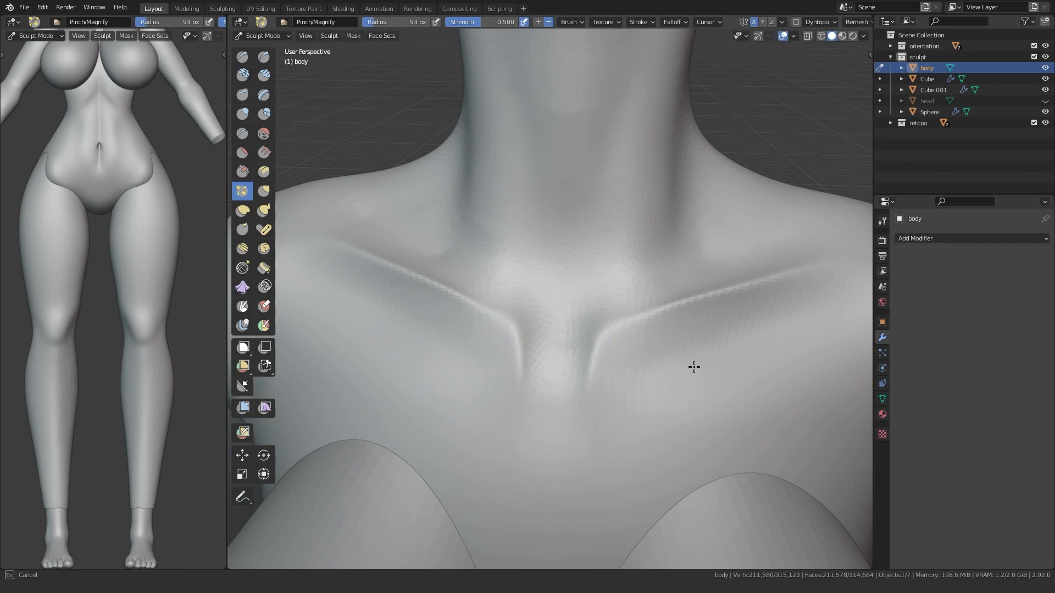
Step: Cut a groove beneath the collarbones with a 100 px Draw Sharp brush
middle_click_drag(431, 356, 364, 364)
mouse_move(530, 341)
middle_mouse_down()
mouse_move(379, 326)
mouse_move(382, 295)
mouse_move(447, 404)
mouse_move(412, 404)
mouse_move(391, 426)
mouse_move(397, 436)
mouse_move(379, 395)
middle_mouse_up()
left_click(264, 57)
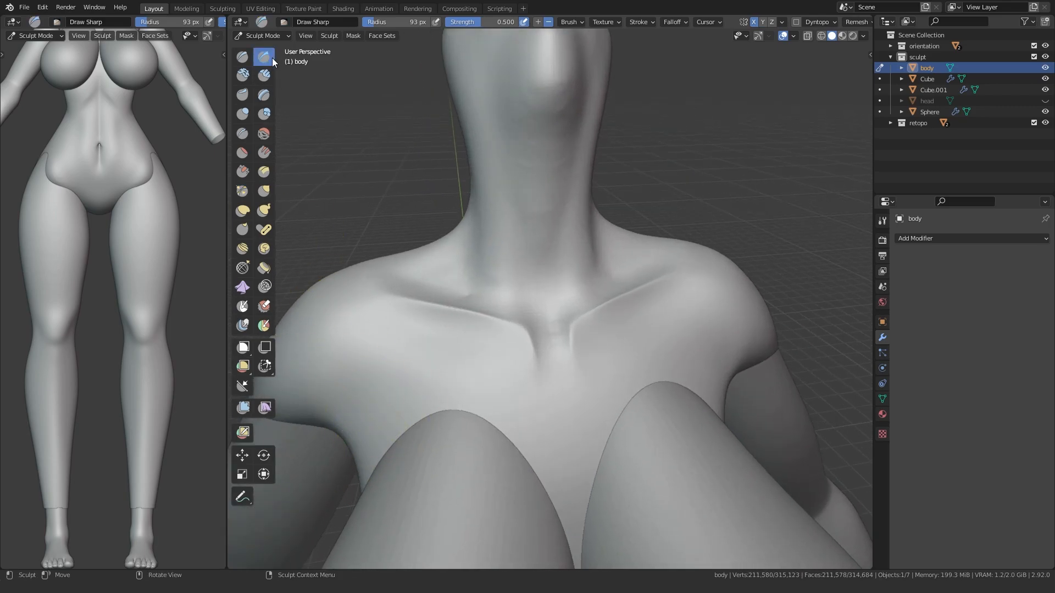
left_click_drag(367, 332, 483, 330)
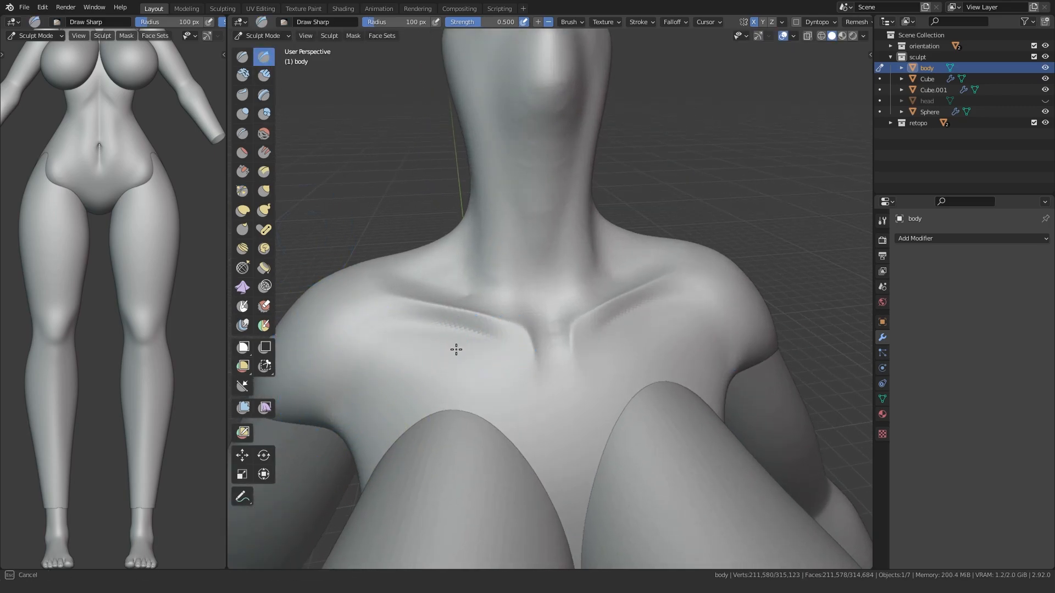
Step: Refine the front edge and volume of the shoulder muscle with 132 px Grab and Inflate/Deflate brushes
middle_click_drag(334, 414, 275, 411)
middle_click_drag(522, 387, 404, 412)
key("f")
left_click(509, 375)
key("g")
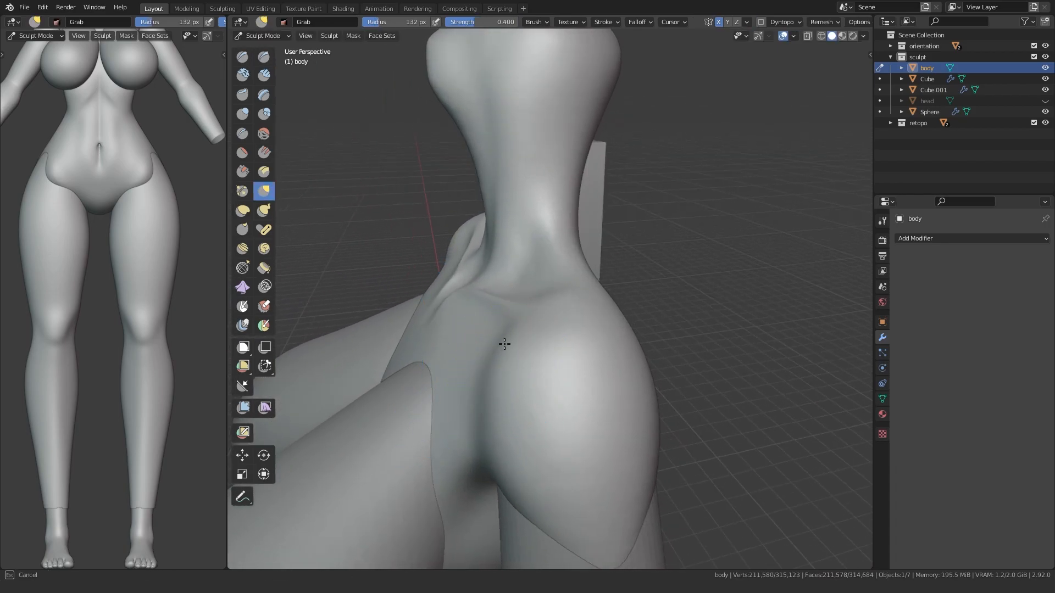
key("i")
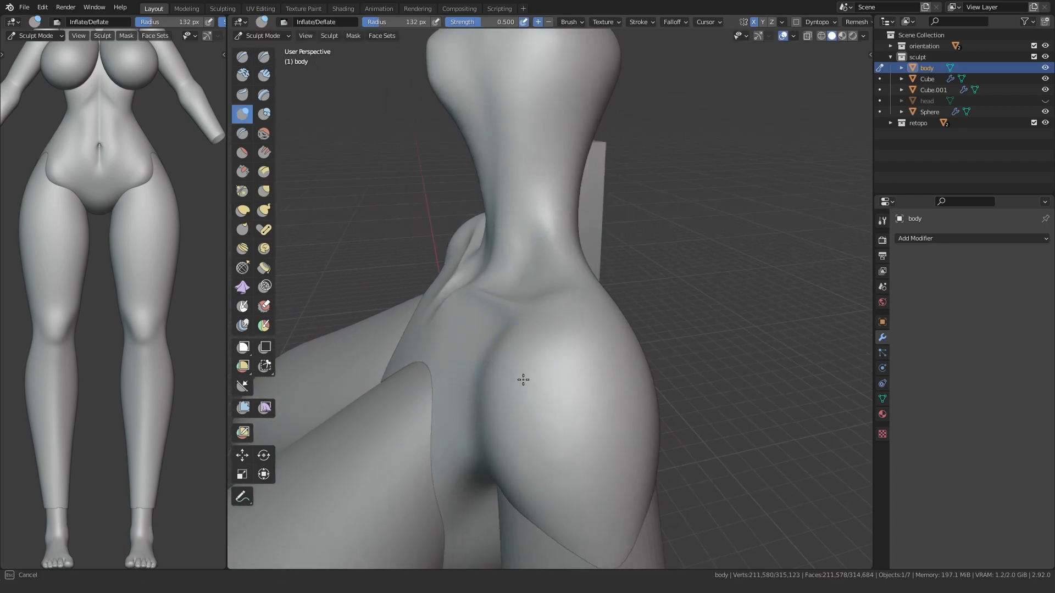
Step: Define the diagonal edge of the shoulder muscle on the upper back with a 132 px Crease brush
middle_click_drag(454, 479, 431, 266)
key("shift+c")
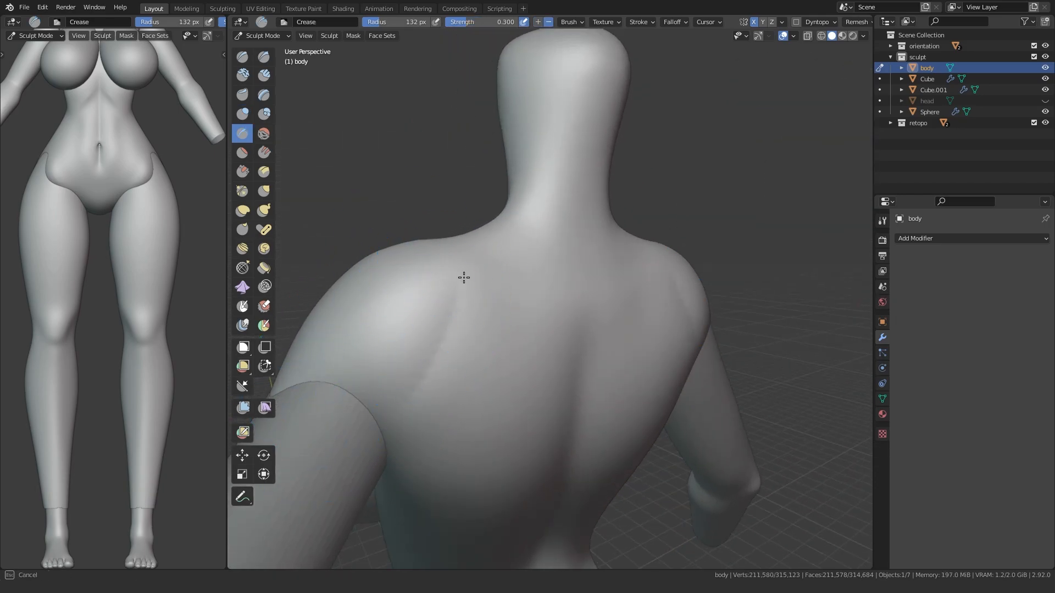
left_click_drag(458, 314, 396, 393)
middle_click_drag(396, 477, 415, 436)
Step: Adjust the outer shoulder contour above the arm in front view with a resized Grab brush
key("KP_1")
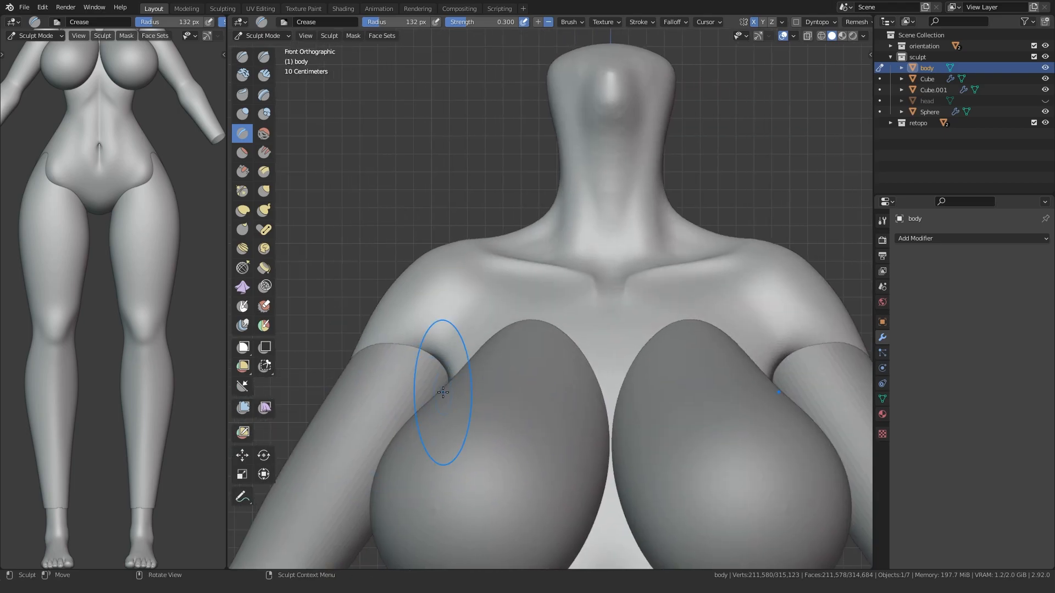
scroll(443, 393, "down", 4)
mouse_move(459, 253)
middle_mouse_down("shift")
mouse_move(441, 211)
mouse_move(415, 214)
middle_mouse_up("shift")
scroll(431, 301, "up", 3)
key("f")
left_click(416, 288)
key("g")
left_click_drag(390, 285, 396, 297)
Step: Switch sculpting to the arm object Cube.001 and inspect its overlap with the shoulder in X-ray from the back
key("ctrl+KP_3")
key("ctrl+KP_1")
key("ctrl+Tab")
left_click(653, 333)
key("ctrl+Tab")
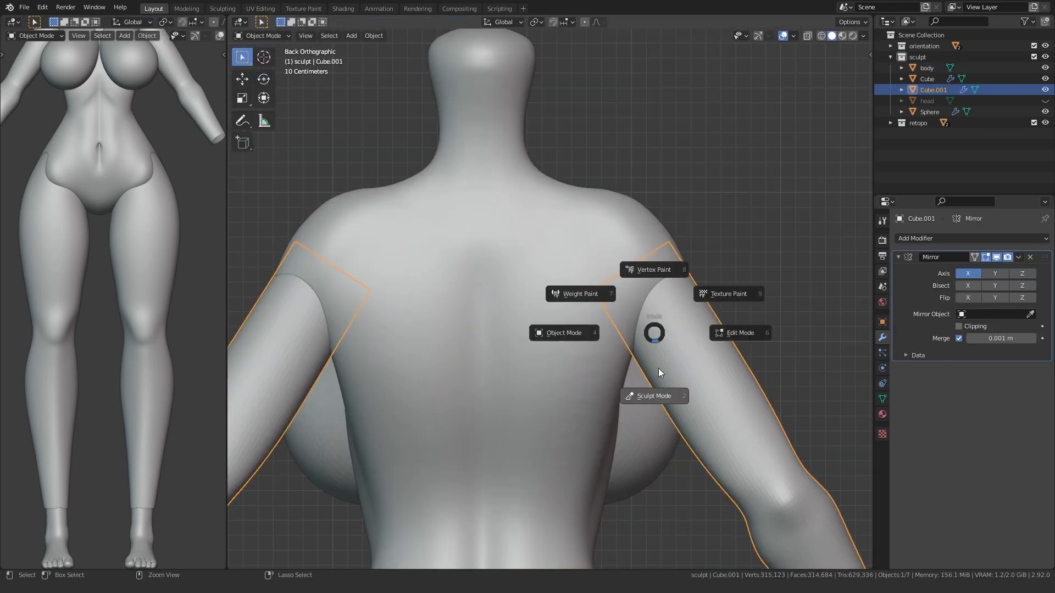
left_click(658, 369)
middle_click_drag(565, 329, 481, 275)
mouse_move(455, 239)
middle_mouse_down()
mouse_move(435, 318)
mouse_move(577, 233)
mouse_move(527, 353)
mouse_move(507, 337)
middle_mouse_up()
key("ctrl+KP_1")
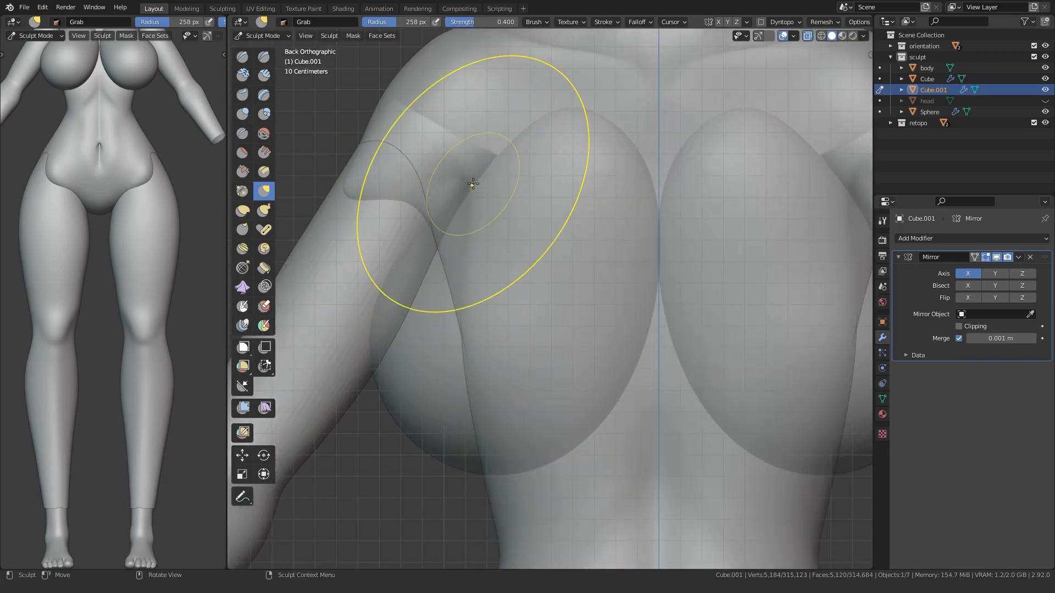
key("alt+z")
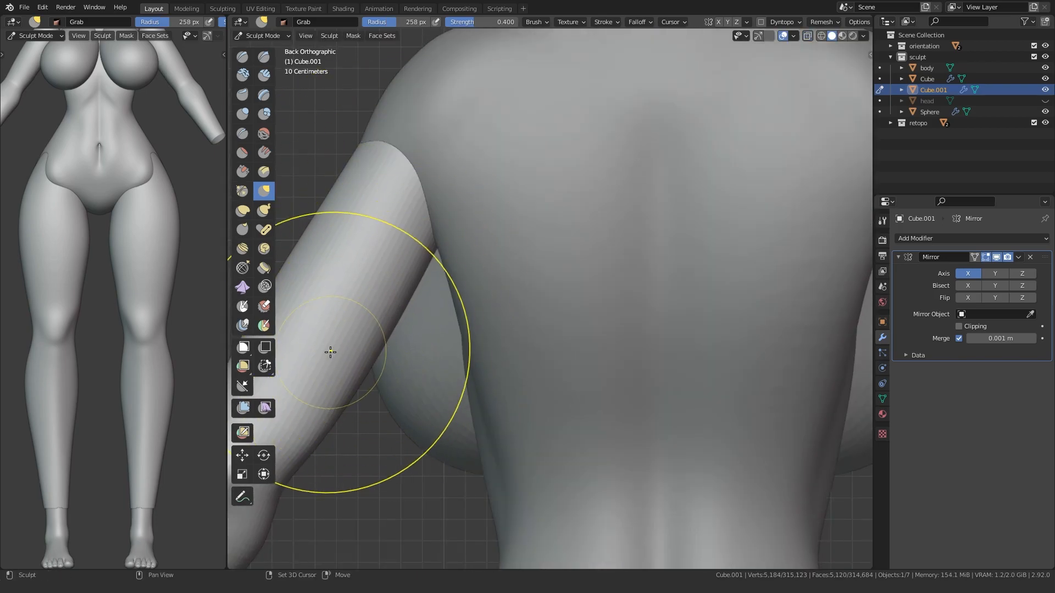
Step: Hide the breast object Sphere in Object Mode and return to sculpting the arm object Cube.001 in front view
key("KP_1")
middle_click_drag(470, 320, 443, 303, "shift")
scroll(443, 303, "down", 3)
key("ctrl+Tab")
left_click(483, 291)
key("h")
left_click(584, 261)
key("ctrl+Tab")
scroll(558, 200, "up", 3)
left_click(558, 147)
Step: Reshape the inner contour of the upper arm with a 227 px Grab brush, checking the elbow and forearm
key("f")
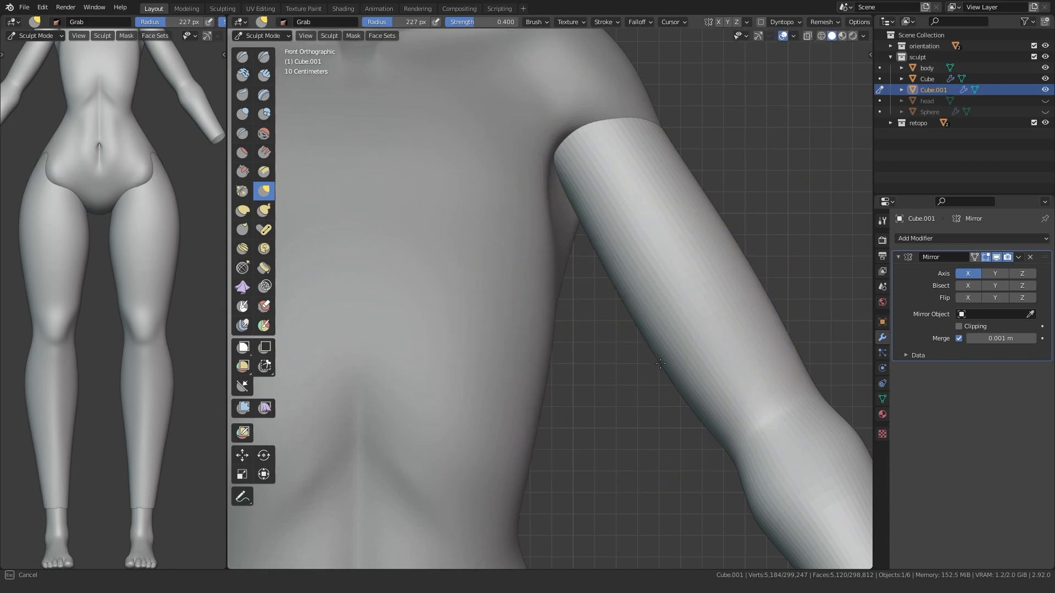
left_click_drag(603, 245, 601, 247)
scroll(626, 368, "down", 5)
middle_click_drag(626, 368, 592, 323, "shift")
scroll(567, 315, "up", 4)
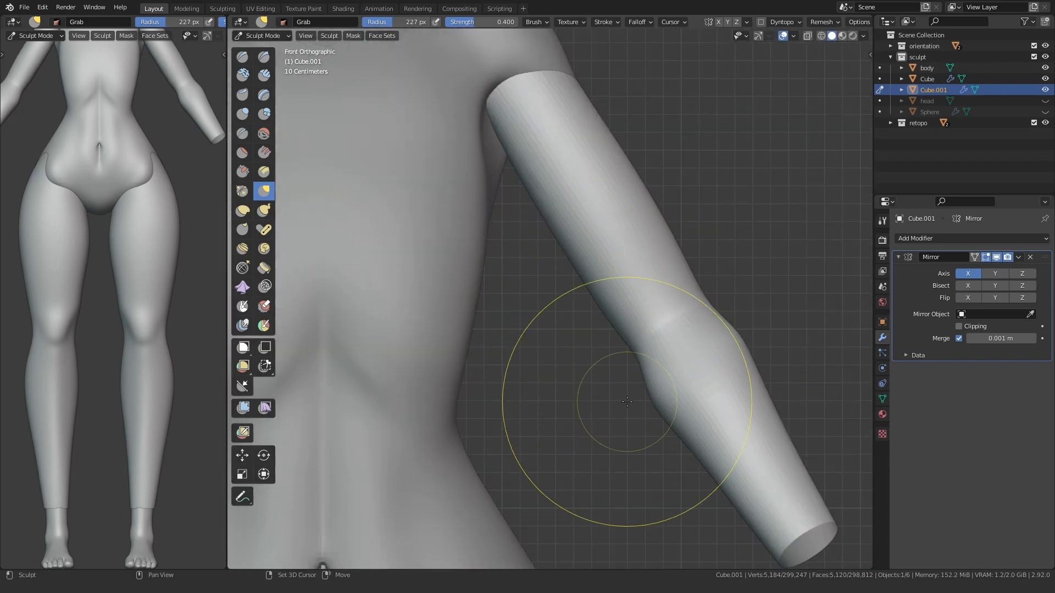
middle_click_drag(626, 400, 620, 379, "shift")
key("f")
left_click(614, 326)
Step: Fit the outer upper arm to the shoulder with a 212 px Grab brush, checking the arm from several angles
mouse_move(596, 265)
middle_mouse_down("shift")
mouse_move(619, 308)
mouse_move(609, 340)
middle_mouse_up("shift")
middle_click_drag(608, 339, 447, 287, "alt")
key("f")
left_click(497, 242)
middle_click_drag(498, 242, 526, 265)
middle_click_drag(410, 277, 445, 285, "alt")
middle_click_drag(396, 228, 506, 333, "shift")
mouse_move(426, 324)
middle_mouse_down("alt")
mouse_move(478, 318)
mouse_move(534, 245)
mouse_move(531, 321)
middle_mouse_up("alt")
scroll(533, 322, "up", 1)
key("f")
left_click(636, 231)
left_click_drag(626, 230, 623, 228)
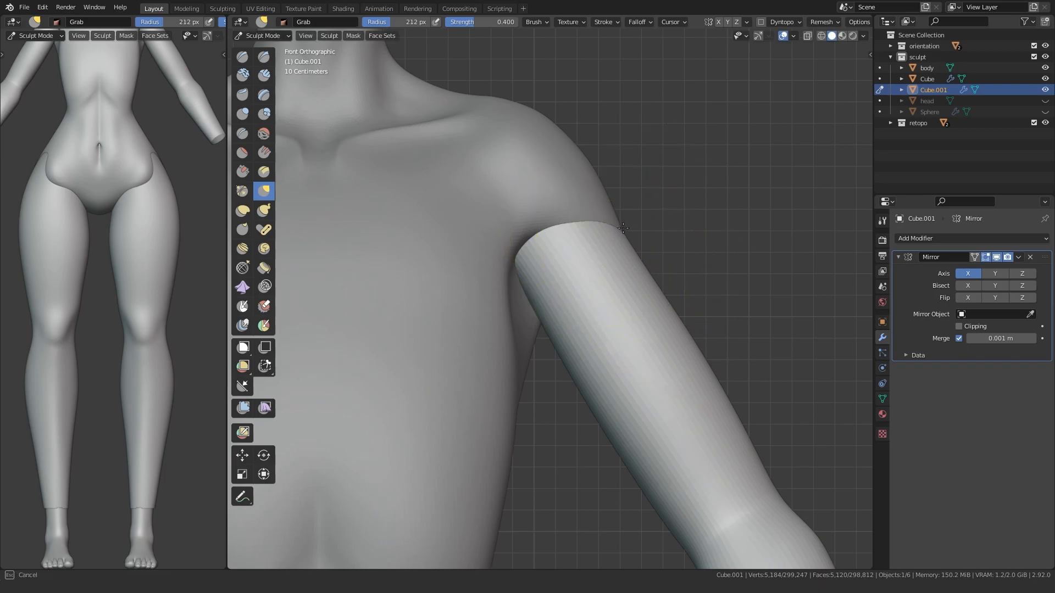
left_click_drag(642, 265, 640, 264)
Step: Return to Object Mode, unhide all objects and hide the head again
scroll(511, 262, "down", 2)
mouse_move(502, 266)
middle_mouse_down()
mouse_move(473, 320)
mouse_move(553, 298)
mouse_move(419, 308)
middle_mouse_up()
middle_click_drag(419, 308, 546, 302, "shift")
key("ctrl+Tab")
left_click(410, 290)
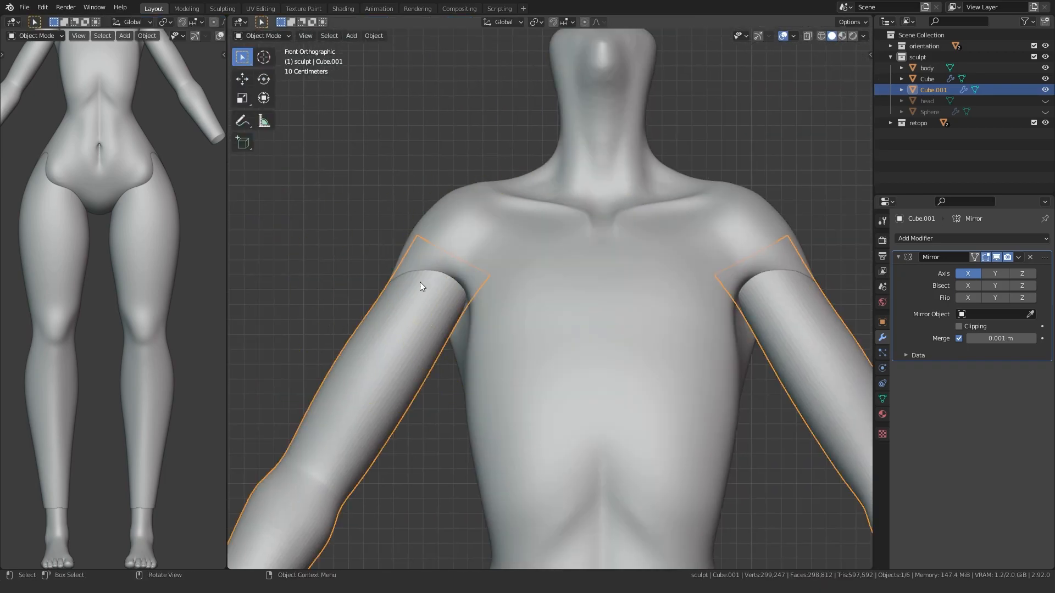
left_click(377, 212)
key("alt+h")
scroll(377, 212, "down", 4)
left_click(461, 279)
middle_click_drag(461, 279, 499, 254)
left_click(513, 118)
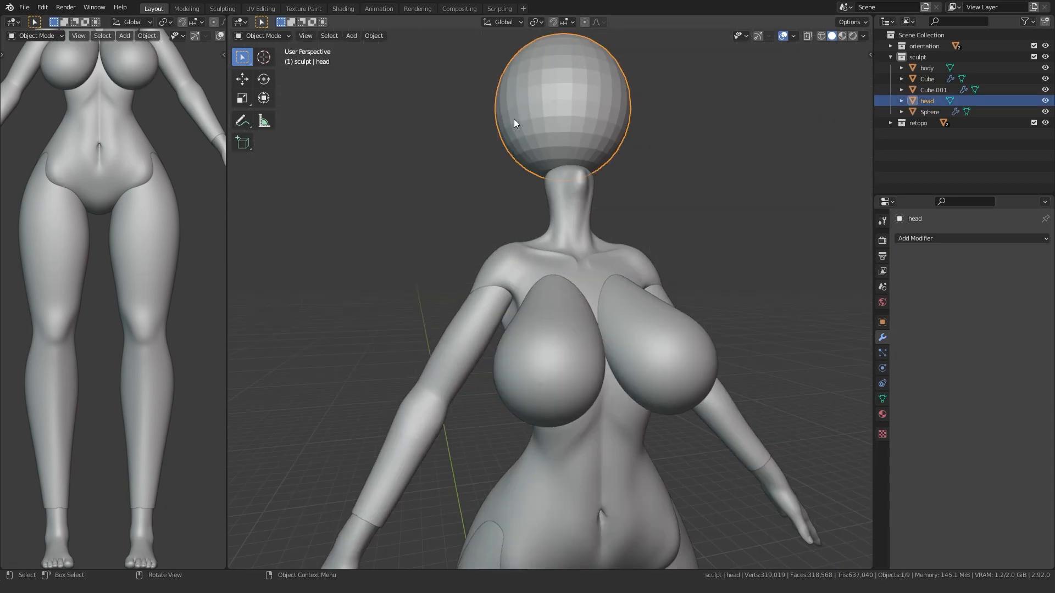
key("h")
Step: Resume sculpting the body and deepen the hollow between neck and collarbone with a 64 px Crease brush
left_click(505, 261)
key("ctrl+Tab")
left_click(476, 301)
scroll(476, 301, "up", 4)
mouse_move(476, 302)
middle_mouse_down()
mouse_move(478, 320)
mouse_move(508, 344)
mouse_move(480, 360)
mouse_move(507, 335)
mouse_move(569, 372)
mouse_move(493, 355)
mouse_move(471, 365)
middle_mouse_up()
scroll(508, 344, "up", 3)
key("f")
left_click(507, 335)
key("shift+c")
key("f")
left_click(486, 306)
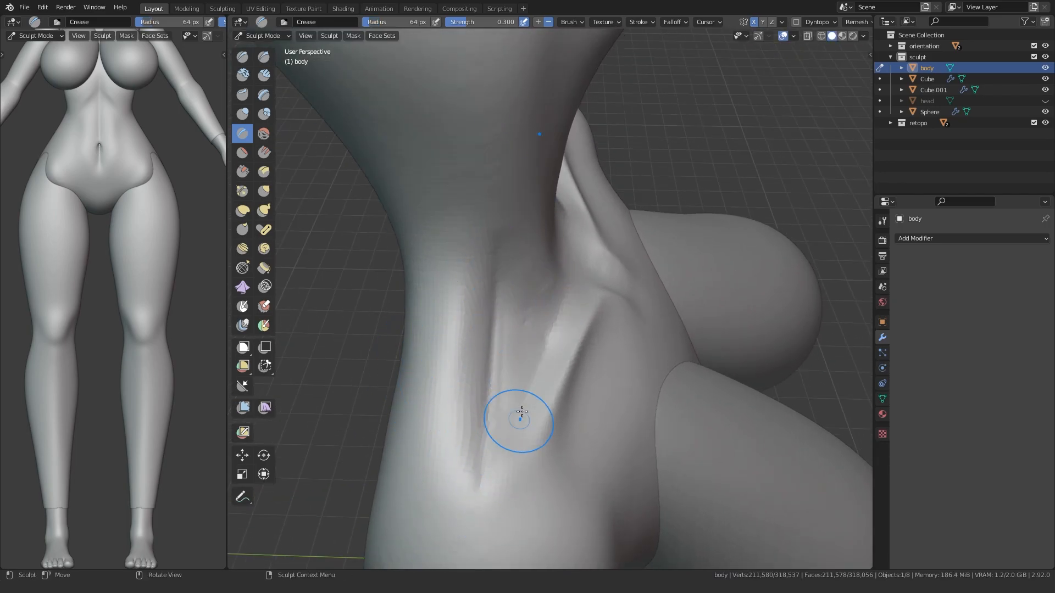
Step: Adjust the collarbone's outer line in front view with a 126 px Grab brush
mouse_move(528, 347)
middle_mouse_down()
mouse_move(490, 277)
mouse_move(318, 377)
mouse_move(335, 372)
mouse_move(341, 418)
middle_mouse_up()
key("g")
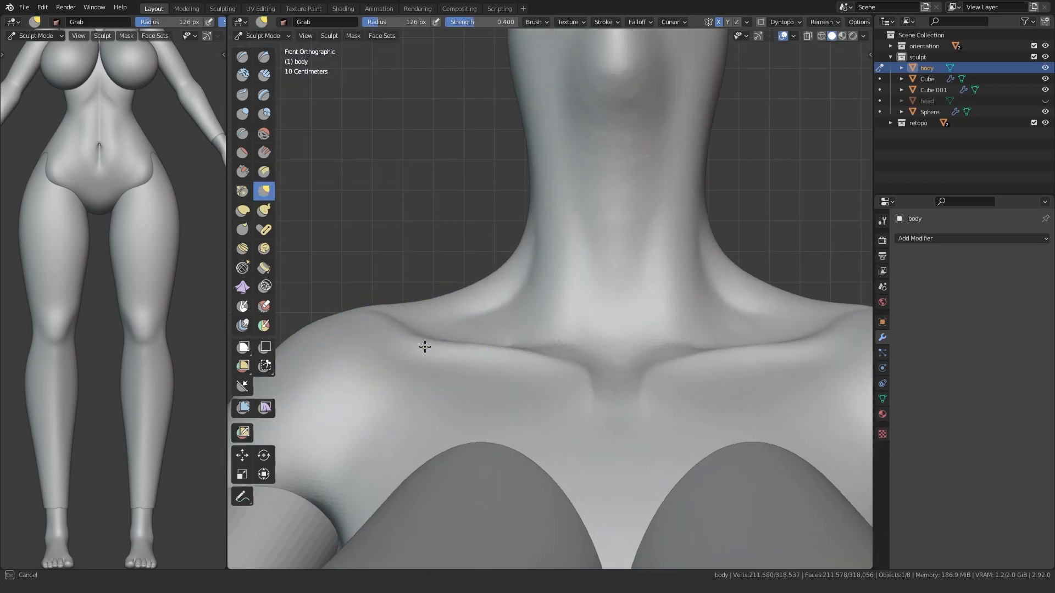
mouse_move(401, 337)
middle_mouse_down()
mouse_move(346, 376)
mouse_move(331, 340)
middle_mouse_up()
Step: Sharpen the collarbone toward the outer shoulder with a 76 px Crease brush
key("shift+c")
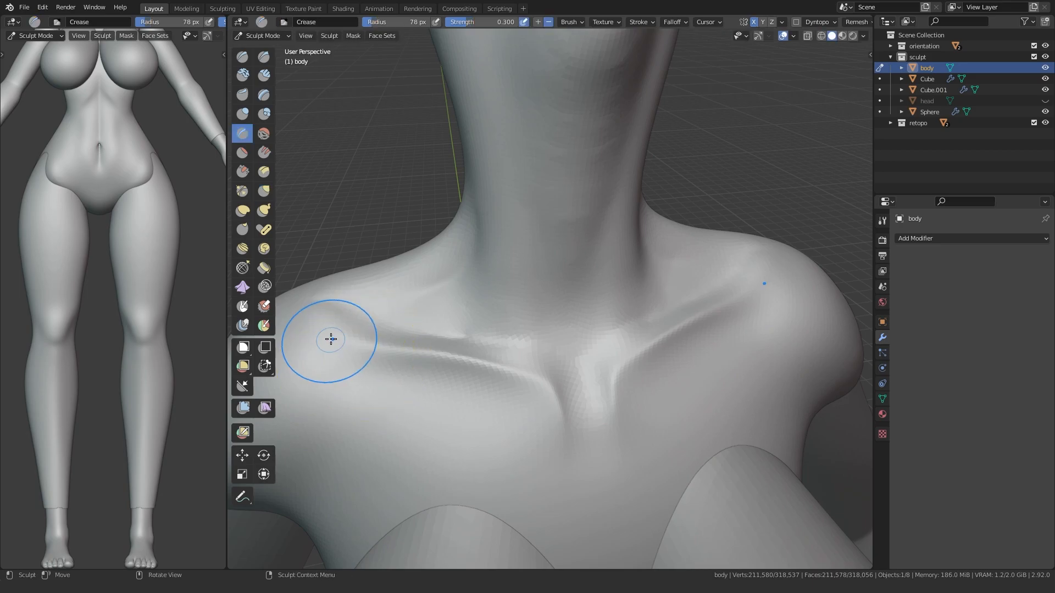
middle_click_drag(418, 335, 329, 379)
middle_click_drag(448, 409, 398, 367)
left_click_drag(555, 348, 666, 323)
middle_click_drag(359, 381, 412, 370)
Step: Reshape the slope and hollow above the collarbone with a 106 px Grab brush
key("KP_1")
key("g")
left_click_drag(348, 288, 352, 282)
mouse_move(330, 396)
middle_mouse_down()
mouse_move(327, 362)
mouse_move(447, 420)
mouse_move(438, 404)
middle_mouse_up()
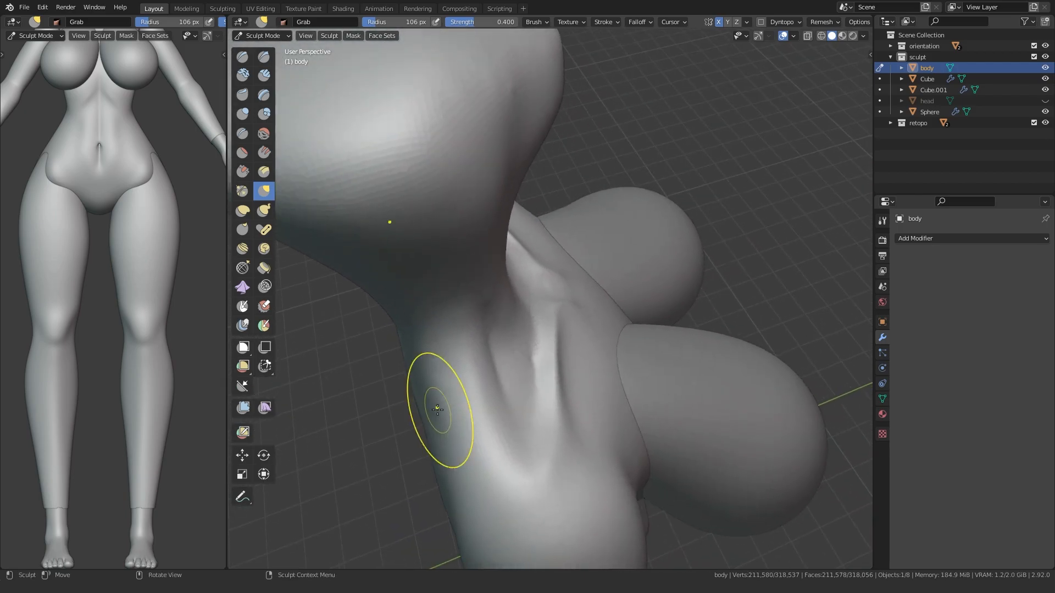
left_click_drag(555, 418, 554, 420)
Step: Refine the transition from the side of the neck to the shoulder with a 118 px Grab brush
scroll(530, 426, "down", 4)
mouse_move(530, 426)
middle_mouse_down()
mouse_move(643, 421)
mouse_move(654, 393)
middle_mouse_up()
scroll(570, 407, "up", 4)
mouse_move(570, 408)
middle_mouse_down()
mouse_move(641, 296)
mouse_move(522, 370)
mouse_move(499, 400)
mouse_move(537, 361)
middle_mouse_up()
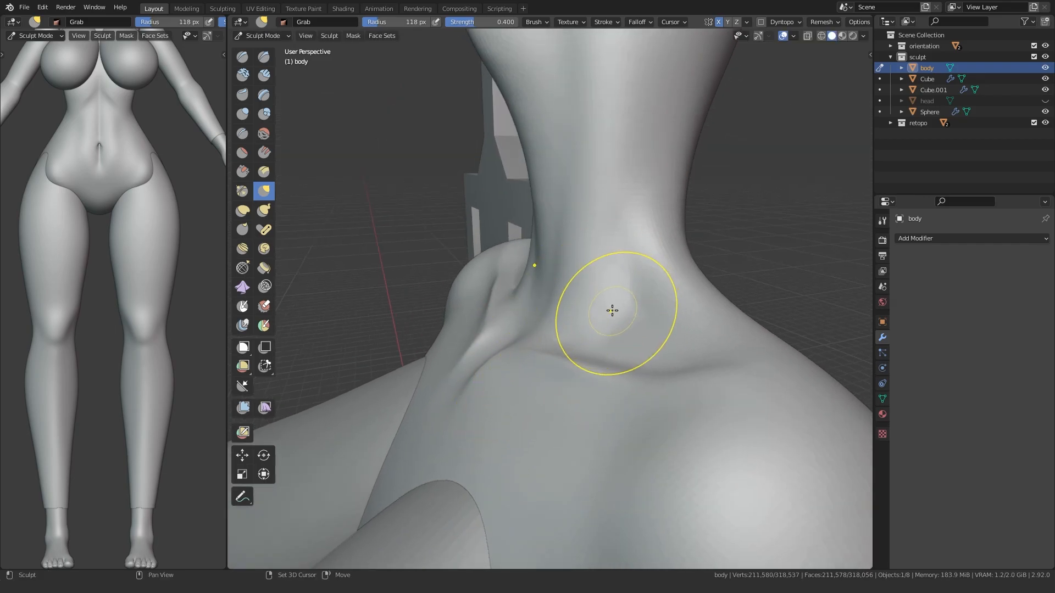
middle_click_drag(586, 309, 529, 369)
middle_click_drag(561, 213, 521, 356)
Step: Accentuate the folds around the outer collarbone and neck muscle with a 118 px Crease brush
key("shift+c")
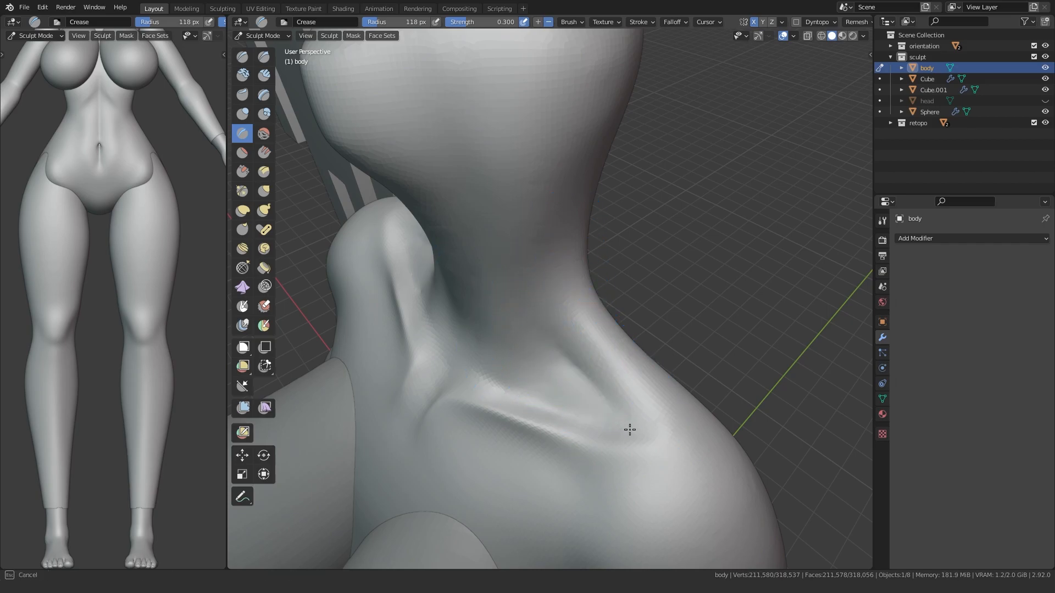
middle_click_drag(615, 409, 486, 222)
mouse_move(412, 327)
middle_mouse_down()
mouse_move(364, 381)
mouse_move(492, 383)
middle_mouse_up()
mouse_move(539, 339)
middle_mouse_down()
mouse_move(412, 358)
mouse_move(396, 332)
mouse_move(379, 379)
mouse_move(414, 375)
mouse_move(433, 388)
mouse_move(401, 402)
mouse_move(435, 464)
mouse_move(400, 372)
mouse_move(451, 409)
middle_mouse_up()
Step: Try to build up the side of the neck above the collarbone with a 95 px Clay Strips brush
left_click(242, 191)
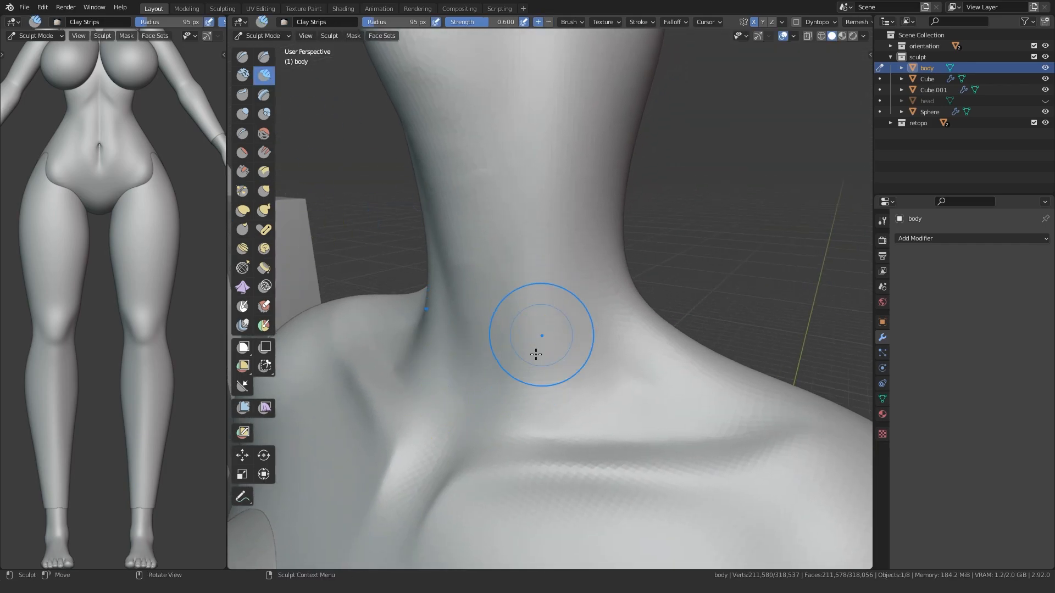
mouse_move(547, 250)
left_mouse_down()
mouse_move(525, 361)
mouse_move(527, 350)
mouse_move(497, 408)
mouse_move(514, 376)
mouse_move(502, 401)
mouse_move(510, 335)
left_mouse_up()
key("ctrl+z")
middle_click_drag(412, 393, 453, 377)
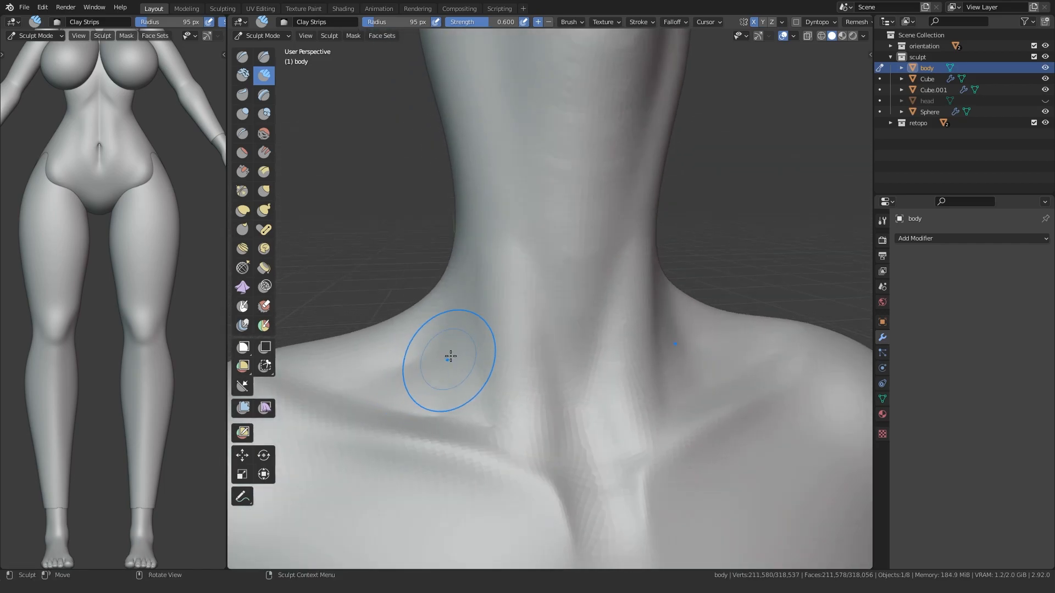
Step: Carve the spine groove from between the shoulder blades to the lower back with an 88 px Crease brush
scroll(445, 369, "down", 5)
middle_click_drag(452, 414, 396, 414)
middle_click_drag(409, 366, 631, 111)
key("shift+c")
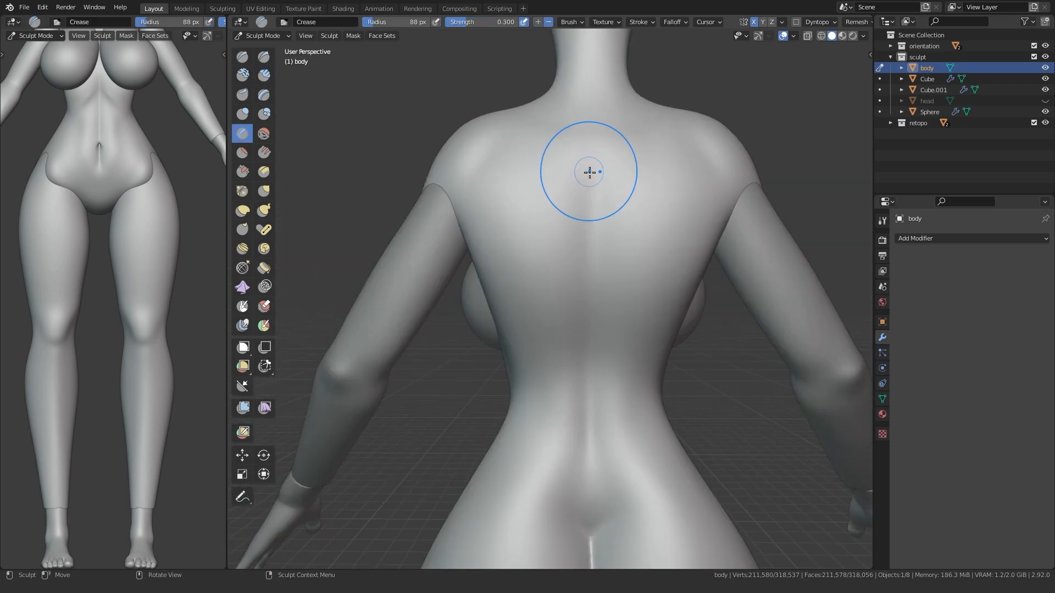
left_click_drag(593, 293, 592, 341)
left_click_drag(590, 165, 592, 241)
key("f")
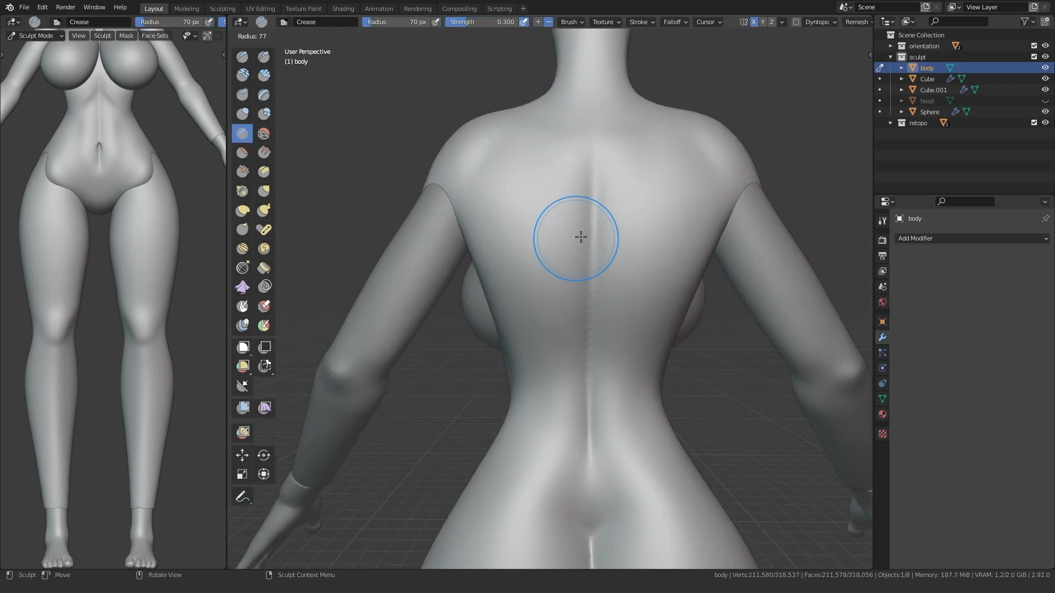
left_click(632, 238)
Step: Carve the upper and inner outlines of the shoulder blades into the back with a 66 px Crease brush
key("g")
middle_click_drag(537, 385, 492, 414, "shift")
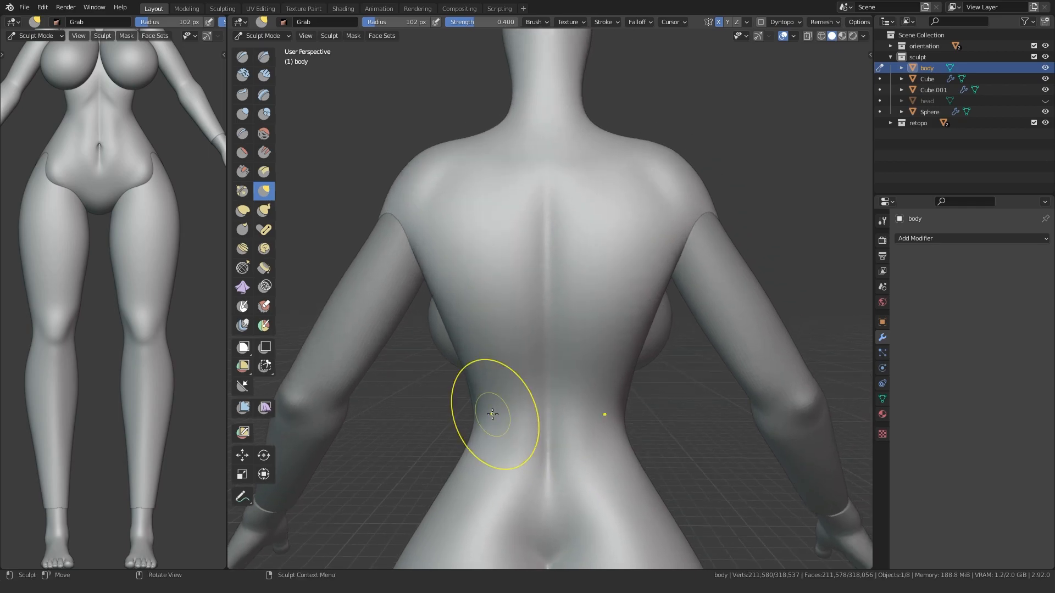
key("f")
left_click(432, 225)
key("shift+c")
middle_click_drag(390, 195, 423, 184)
key("f")
left_click(447, 207)
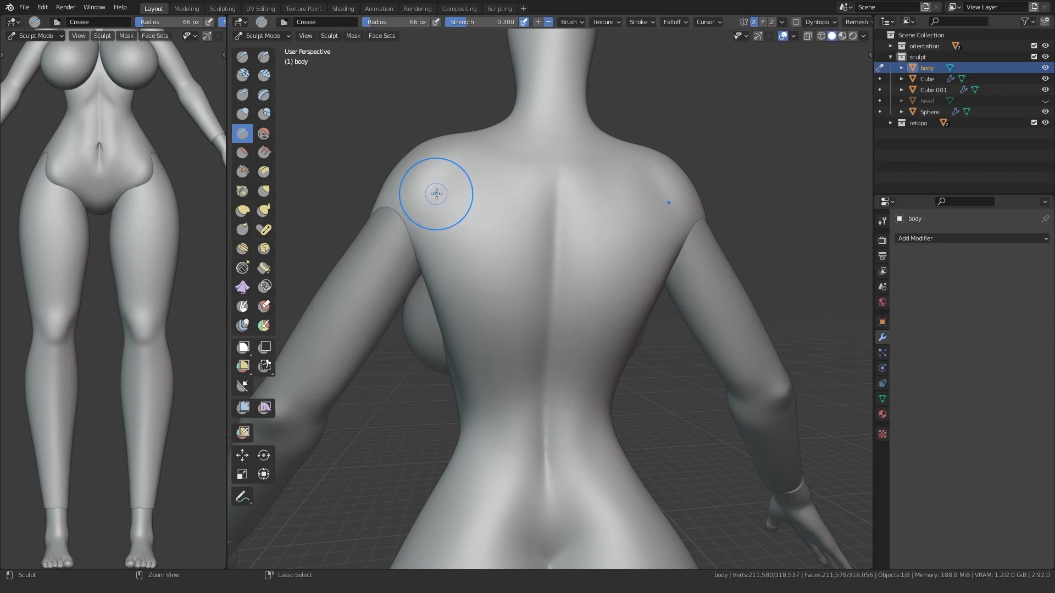
left_click_drag(437, 196, 502, 281)
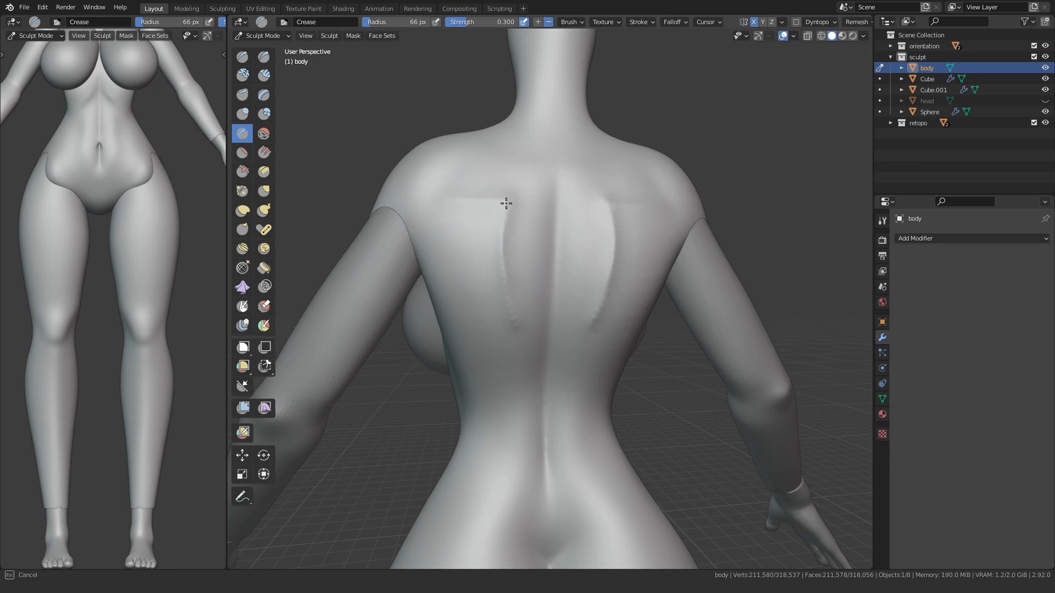
middle_click_drag(506, 197, 419, 214)
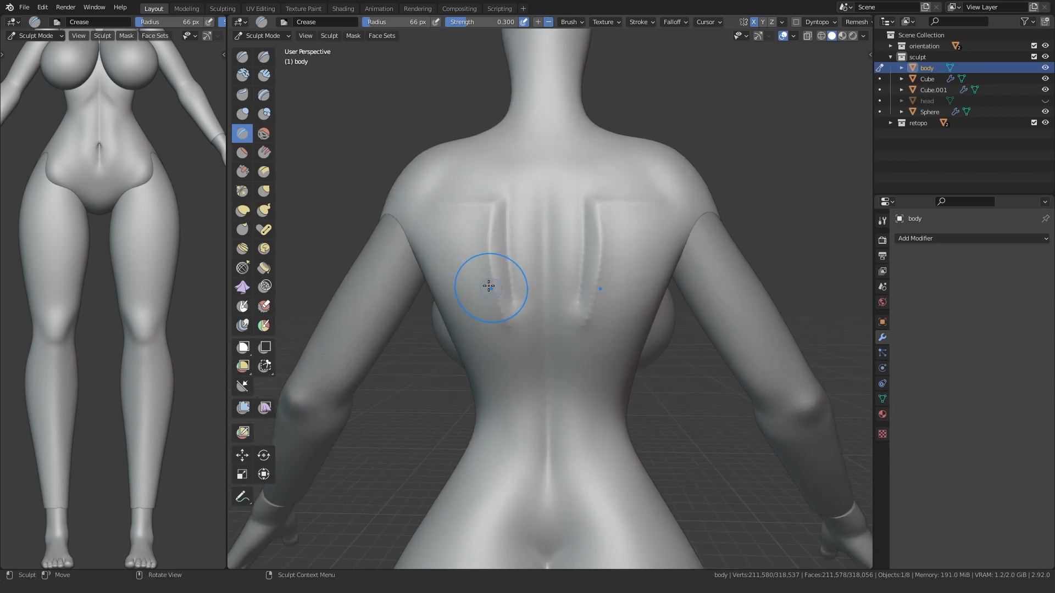
middle_click_drag(530, 334, 432, 191)
Step: Soften and reshape the shoulder blade outlines on the upper back with Grab brush radii from 113 to 137 px
key("g")
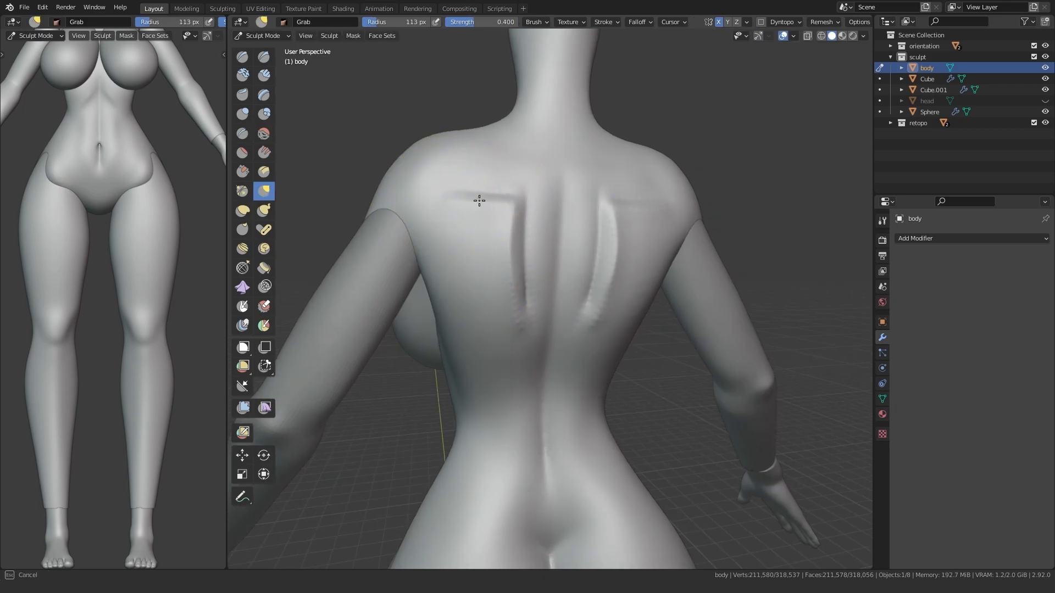
middle_click_drag(523, 346, 598, 269)
middle_click_drag(510, 375, 442, 384)
mouse_move(471, 269)
middle_mouse_down()
mouse_move(481, 347)
mouse_move(401, 340)
middle_mouse_up()
left_click_drag(497, 268, 494, 219)
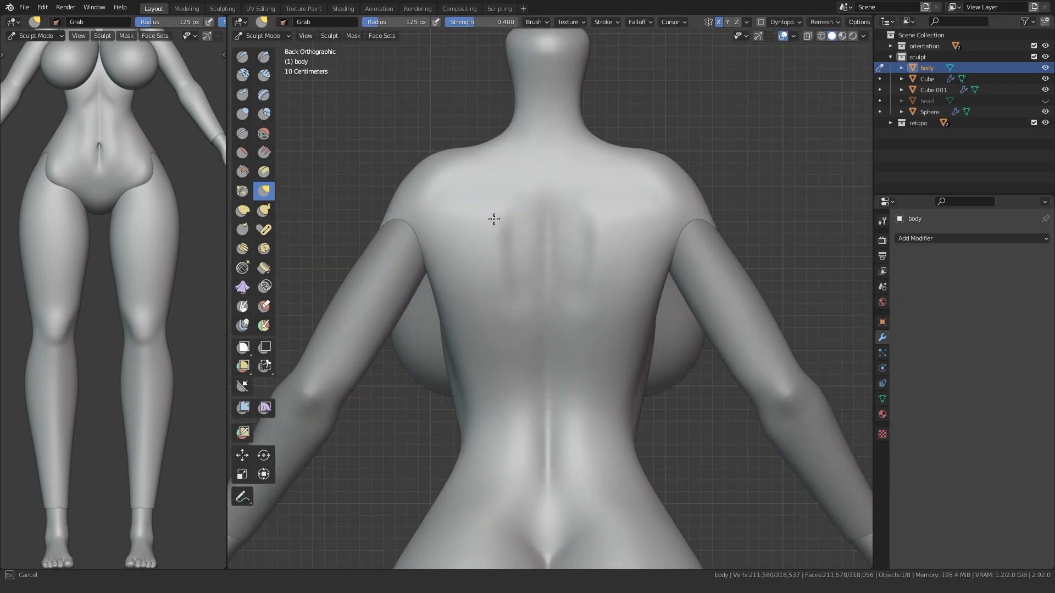
middle_click_drag(505, 306, 490, 282)
scroll(496, 306, "up", 2)
key("f")
left_click(499, 211)
left_click_drag(499, 207, 500, 202)
middle_click_drag(494, 297, 584, 306)
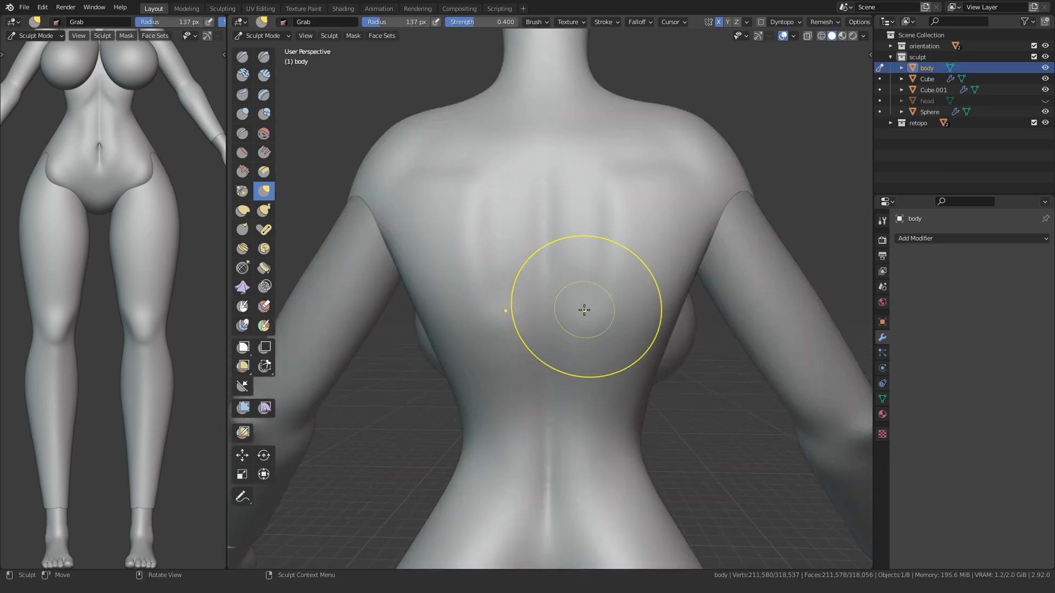
Step: Deepen the hollows along the inner edges of the shoulder blades with a 100 px Crease brush
key("shift+c")
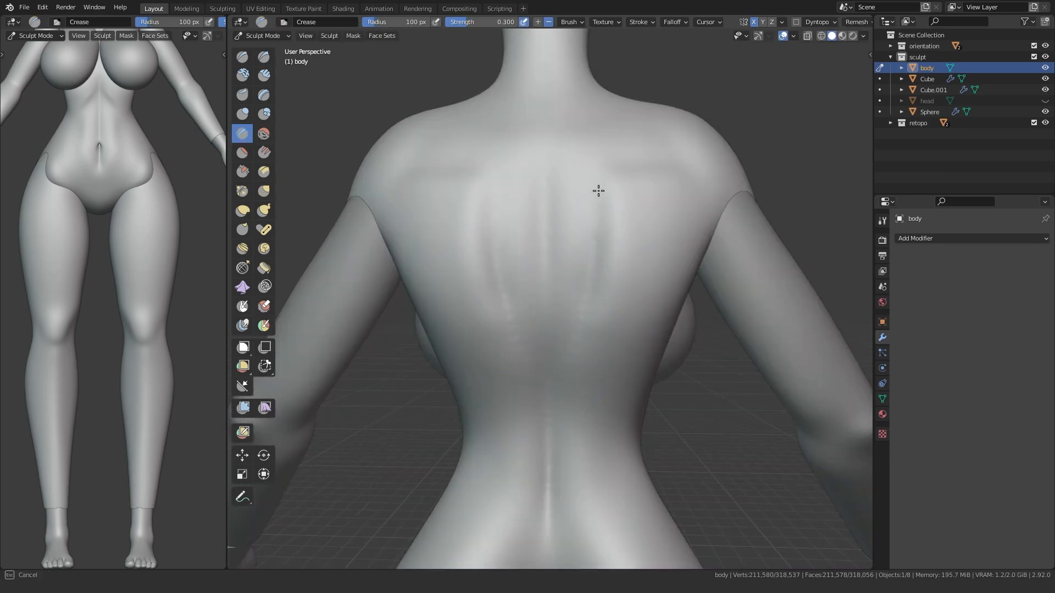
left_click_drag(639, 262, 632, 286)
middle_click_drag(632, 285, 566, 273)
left_click_drag(552, 241, 544, 302)
middle_click_drag(494, 285, 550, 283)
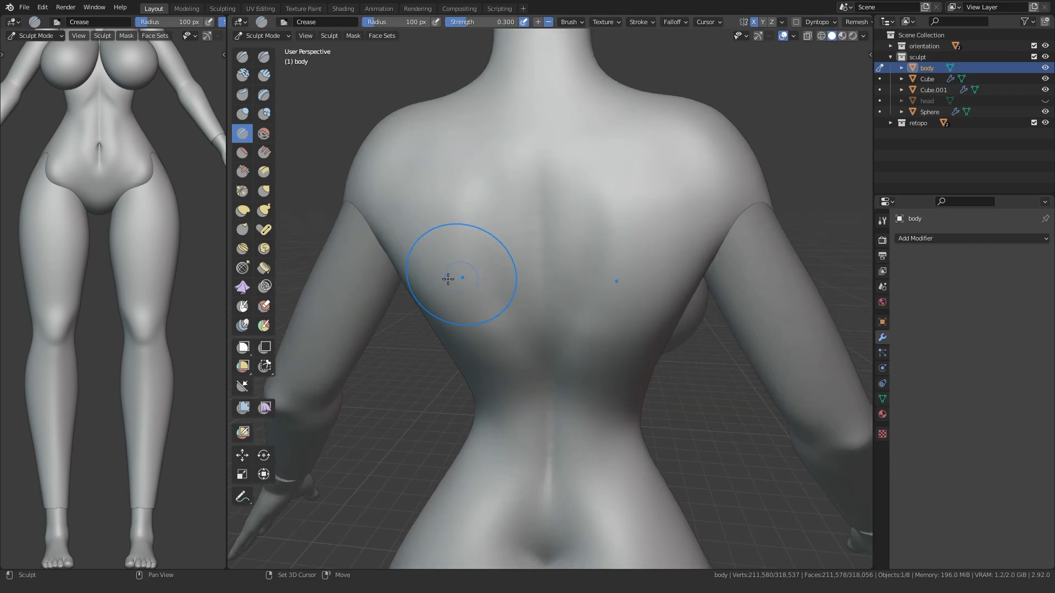
middle_click_drag(462, 275, 485, 269)
middle_click_drag(417, 216, 462, 190)
mouse_move(610, 189)
middle_mouse_down()
mouse_move(459, 318)
mouse_move(447, 217)
middle_mouse_up()
Step: Build up the upper shoulder blades with a 71 px Clay Strips brush and smooth the strokes into the back
key("c")
left_click(436, 218)
left_click_drag(420, 238, 527, 236)
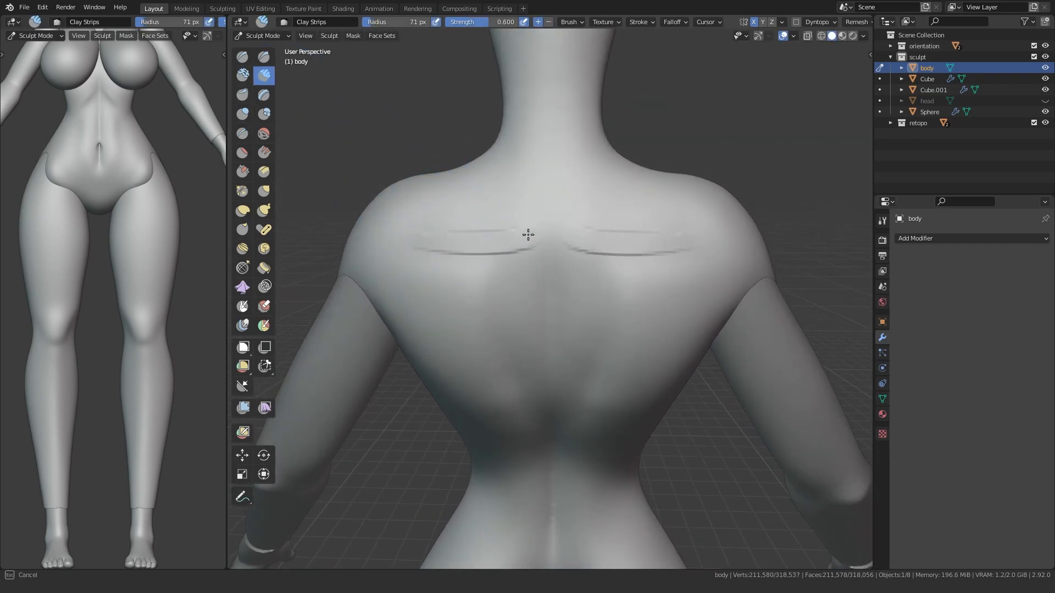
key("g")
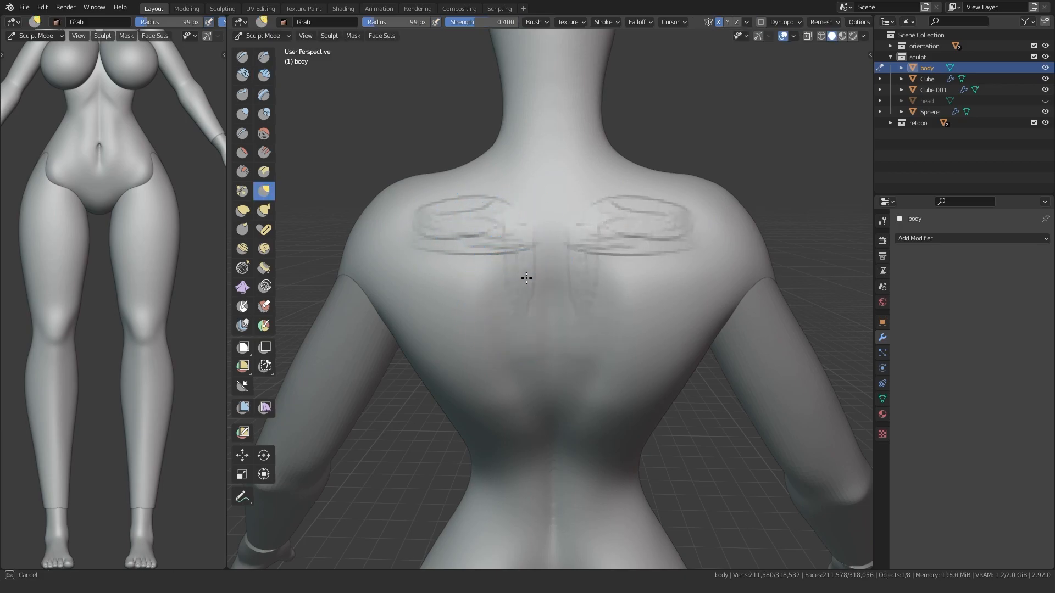
key("f")
left_click(520, 287)
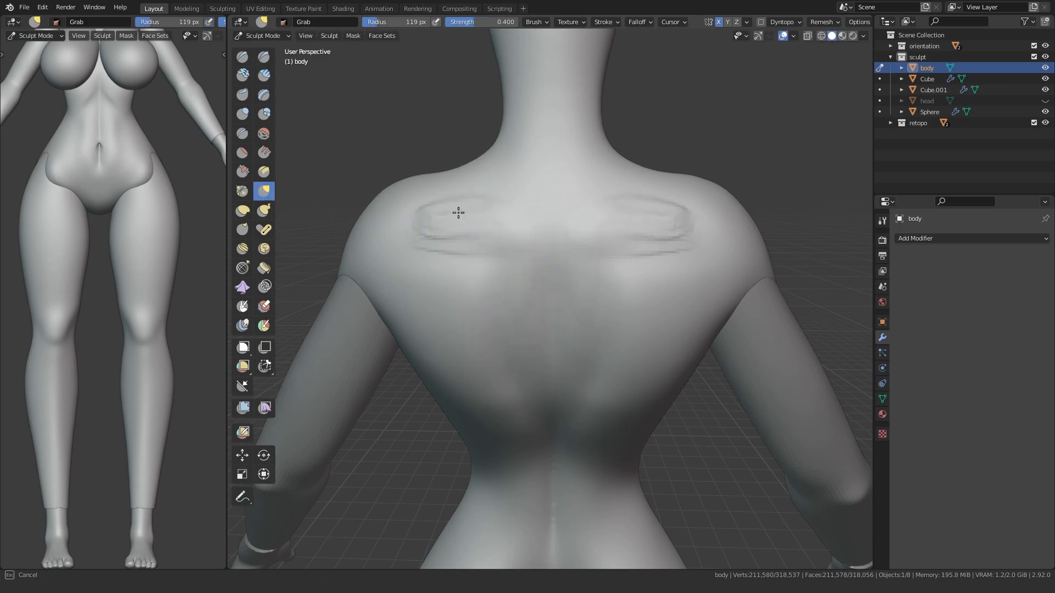
mouse_move(424, 290)
middle_mouse_down()
mouse_move(363, 269)
mouse_move(398, 255)
middle_mouse_up()
Step: Build up the muscles beside the spine between the shoulder blades with a 72 px Clay Strips brush
left_click(264, 76)
key("f")
left_click(532, 282)
left_click_drag(561, 217, 553, 379)
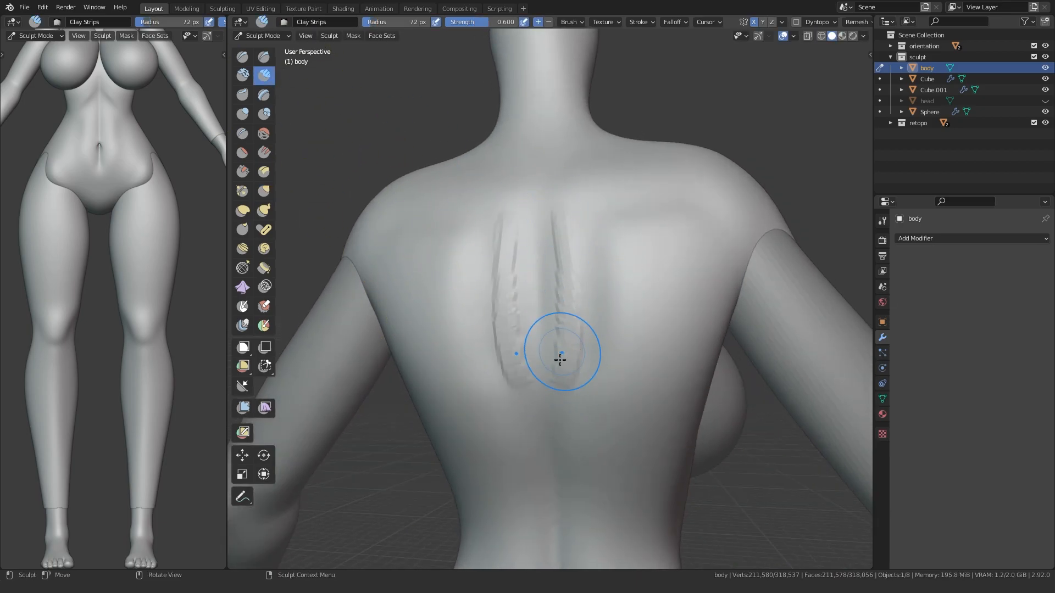
scroll(566, 343, "down", 3)
middle_click_drag(565, 344, 505, 372)
key("shift+c")
middle_click_drag(513, 331, 541, 335)
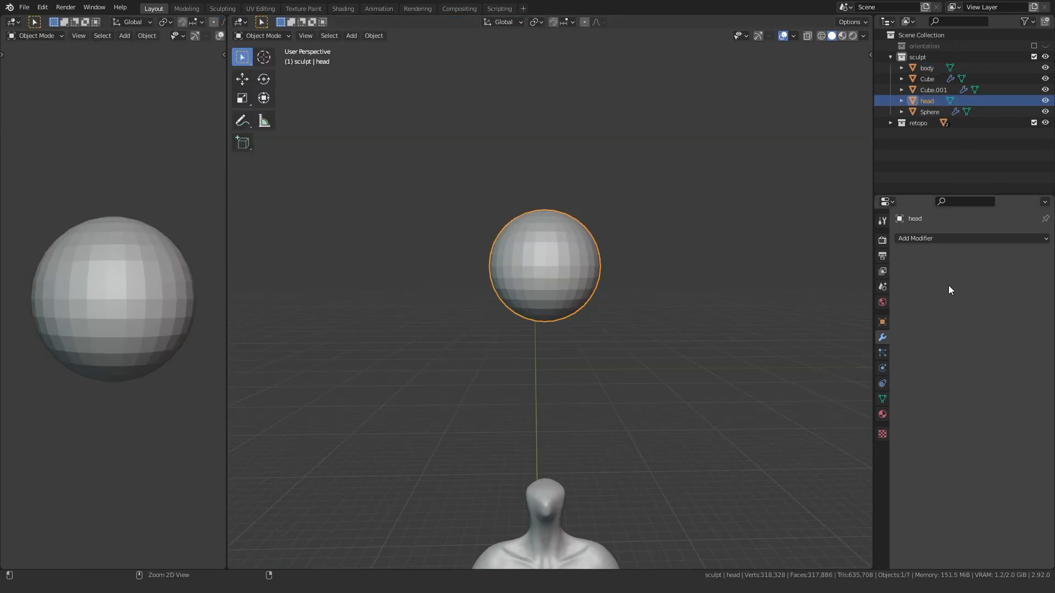
Step: Subdivide the head sphere with a level 2 Subdivision modifier, apply it and switch the head to Sculpt Mode
key("ctrl+2")
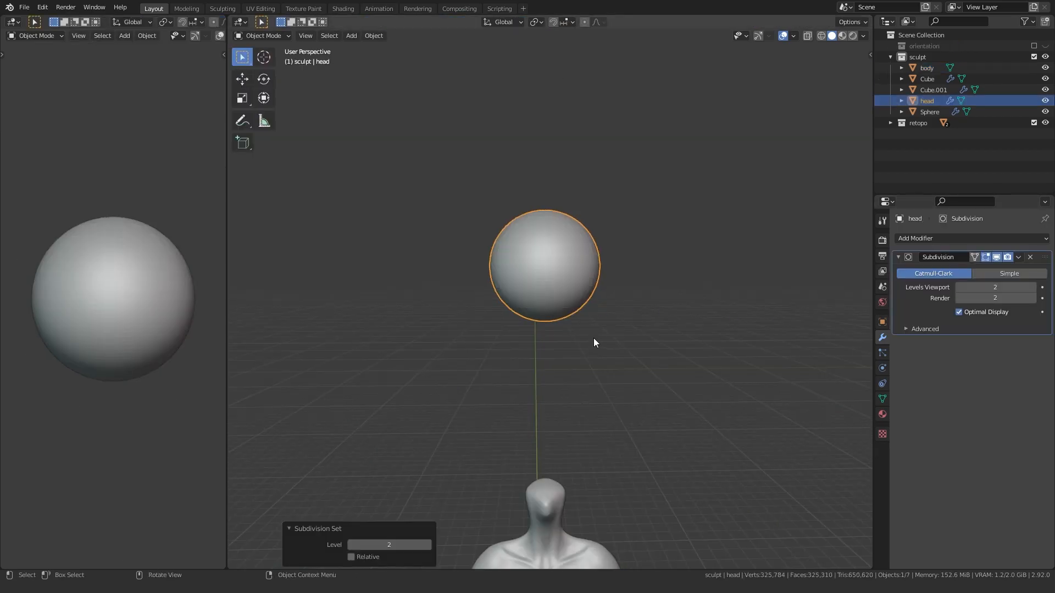
key("ctrl+a")
key("ctrl+Tab")
Step: Narrow the head sphere from both sides in front view with a 269 px Grab brush to make an upright oval
mouse_move(454, 320)
middle_mouse_down("alt")
mouse_move(471, 323)
mouse_move(474, 366)
middle_mouse_up("alt")
scroll(467, 326, "up", 2)
key("f")
left_click(513, 292)
key("f")
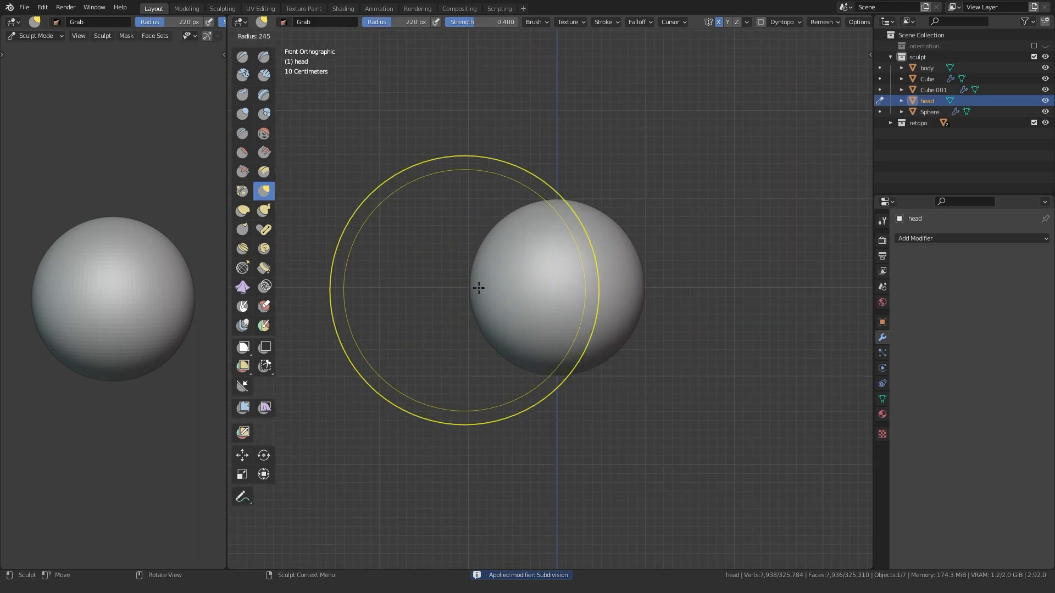
left_click(475, 286)
left_click_drag(475, 286, 511, 288)
left_click_drag(494, 251, 495, 294)
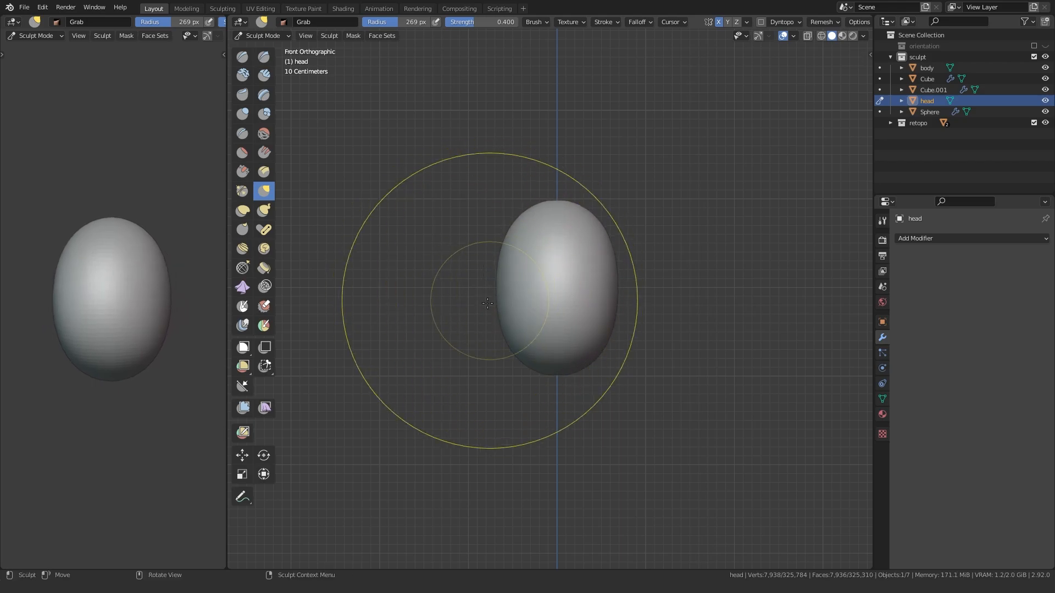
Step: Pull the lower front of the head down into a chin in side view and flatten the front of the face
key("KP_3")
scroll(495, 336, "up", 1)
middle_click_drag(541, 342, 475, 303, "shift")
key("f")
left_click(497, 307)
left_click_drag(495, 303, 481, 378)
key("f")
left_click(579, 277)
left_click_drag(469, 267, 479, 266)
Step: Push the lower back of the head upward in side view with a large Grab brush to form the skull base
key("f")
left_click(609, 314)
mouse_move(611, 316)
left_mouse_down()
mouse_move(624, 297)
mouse_move(614, 228)
mouse_move(605, 239)
left_mouse_up()
key("f")
left_click(651, 292)
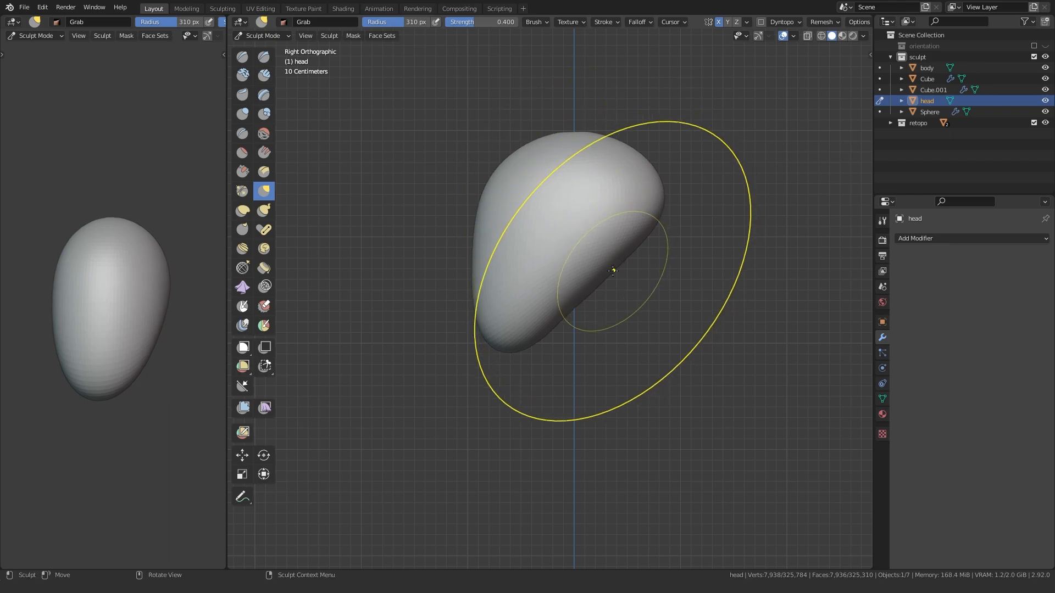
key("f")
left_click(561, 287)
left_click_drag(589, 286, 583, 270)
Step: Push in the back of the skull and curve the nape inward in side view, finishing with a 147 px Grab brush
key("f")
left_click(598, 266)
left_click_drag(661, 207, 633, 209)
key("f")
left_click(562, 255)
left_click_drag(598, 281, 574, 263)
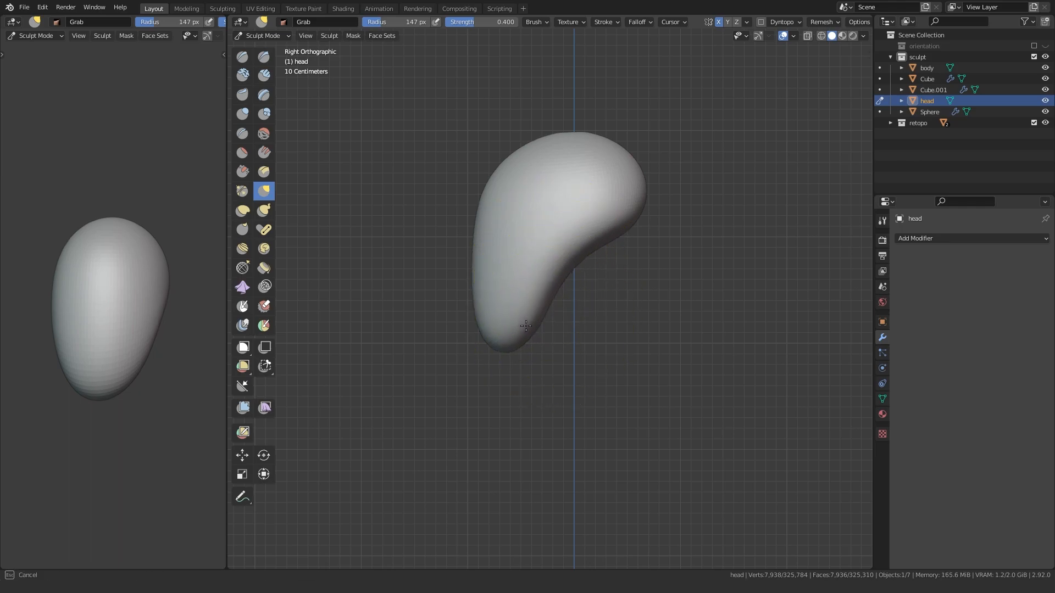
Step: Form the jaw underside, chin tip and skull base of the head with Grab strokes at about 142 px
left_click_drag(527, 326, 482, 317)
left_click_drag(601, 391, 600, 392)
mouse_move(572, 267)
left_mouse_down()
mouse_move(556, 253)
mouse_move(560, 273)
left_mouse_up()
key("f")
left_click(599, 262)
left_click_drag(637, 200, 623, 203)
middle_click_drag(481, 344, 482, 302)
key("f")
left_click(479, 334)
left_click_drag(477, 340, 475, 347)
key("KP_3")
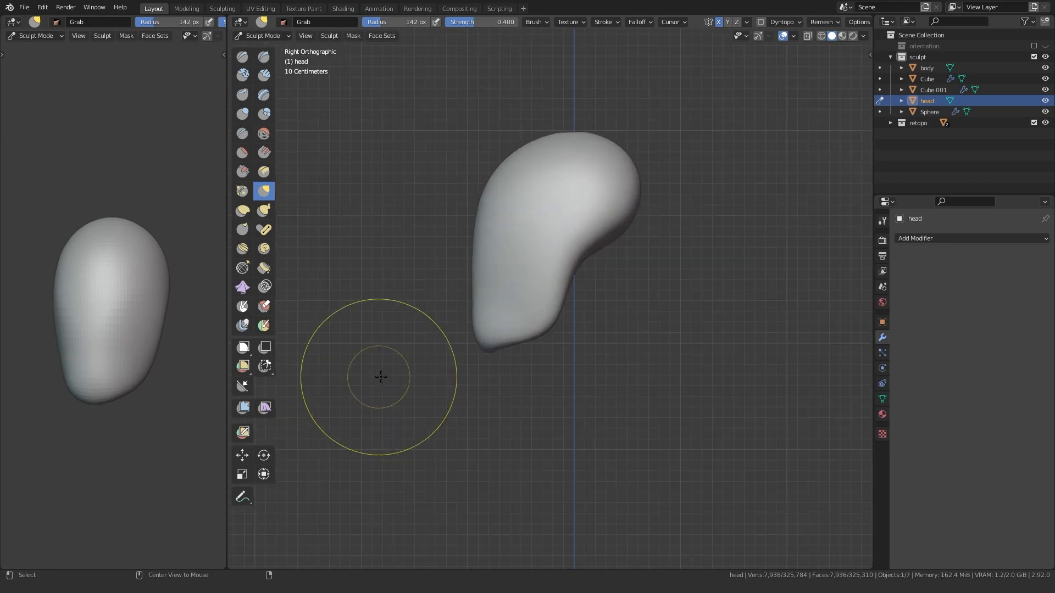
Step: Taper the chin and straighten the jawline in side view with a 225 px Grab brush
scroll(377, 377, "up", 2)
key("f")
left_click(455, 332)
key("f")
left_click(549, 313)
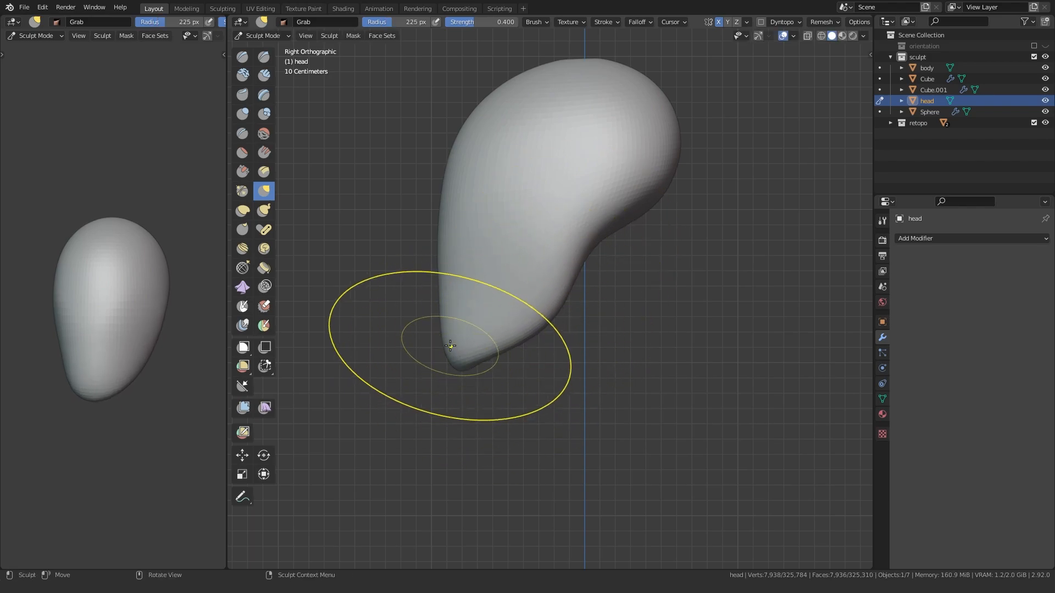
middle_click_drag(443, 210, 449, 231, "shift")
Step: Refine the width of the jaw and cheeks from the front and back with 185 px and 151 px Grab brushes
key("KP_1")
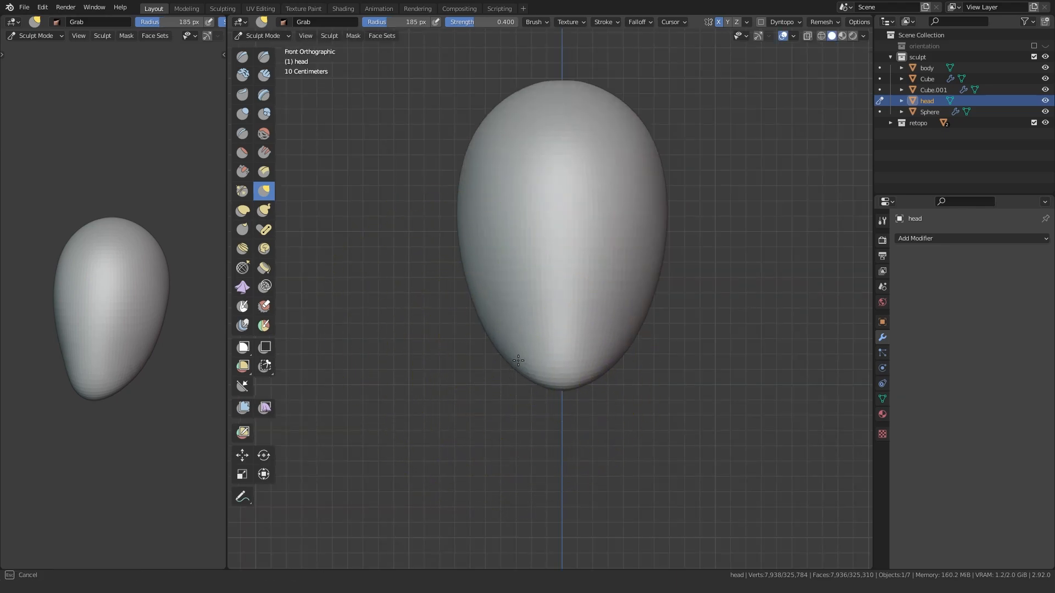
key("ctrl+KP_1")
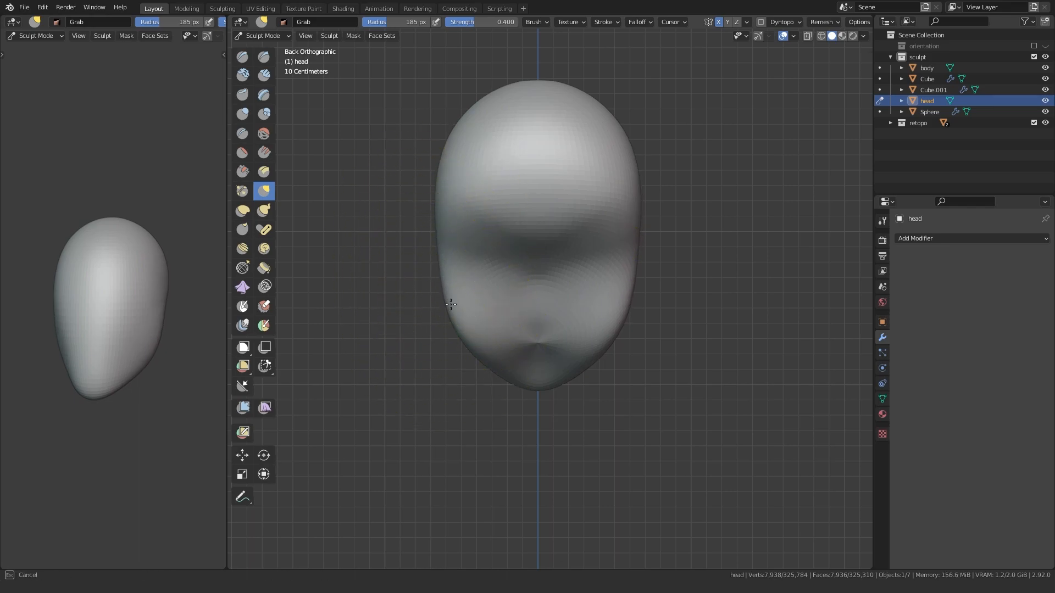
middle_click_drag(450, 274, 474, 294)
middle_click_drag(500, 379, 486, 359)
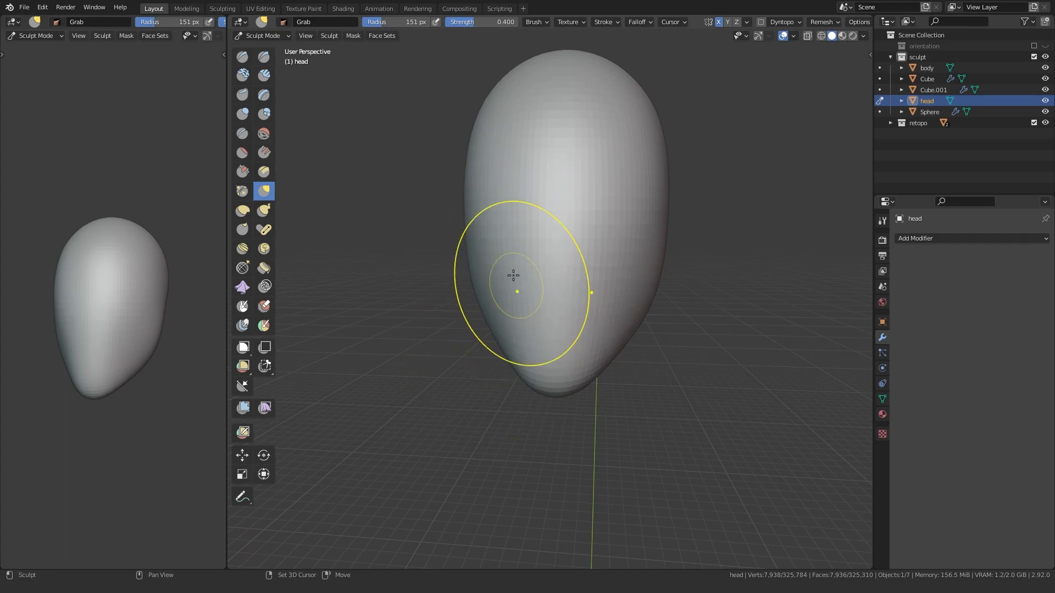
middle_click_drag(527, 325, 490, 338, "alt")
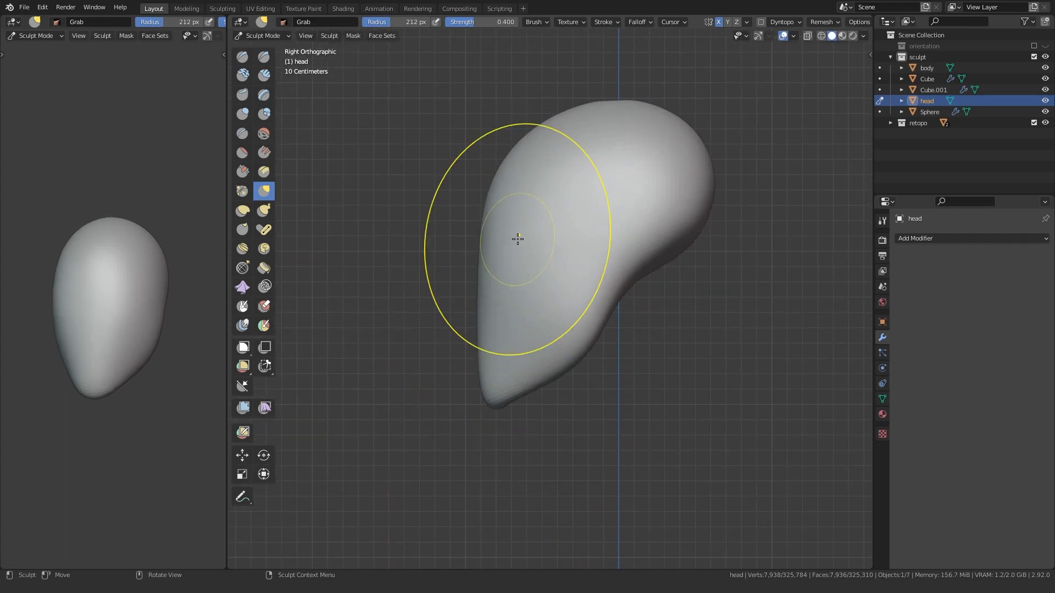
Step: Lift the nape hollow behind the jaw and push the back of the skull forward in side view
middle_click_drag(520, 352, 511, 372)
mouse_move(576, 338)
left_mouse_down()
mouse_move(611, 286)
mouse_move(604, 276)
left_mouse_up()
key("f")
left_click(666, 212)
left_click_drag(705, 196, 669, 188)
Step: Narrow the upper sides of the skull with the Grab brush
mouse_move(651, 209)
middle_mouse_down()
mouse_move(529, 154)
mouse_move(521, 173)
middle_mouse_up()
key("f")
left_click(456, 160)
left_click_drag(464, 163, 511, 165)
Step: Reshape the skull base and the rear of the crown in left side view with the Grab brush
middle_click_drag(551, 224, 464, 231, "alt")
key("f")
left_click(429, 279)
left_click_drag(445, 293, 460, 305)
key("f")
left_click(457, 162)
left_click_drag(455, 147, 446, 186)
key("f")
left_click(420, 290)
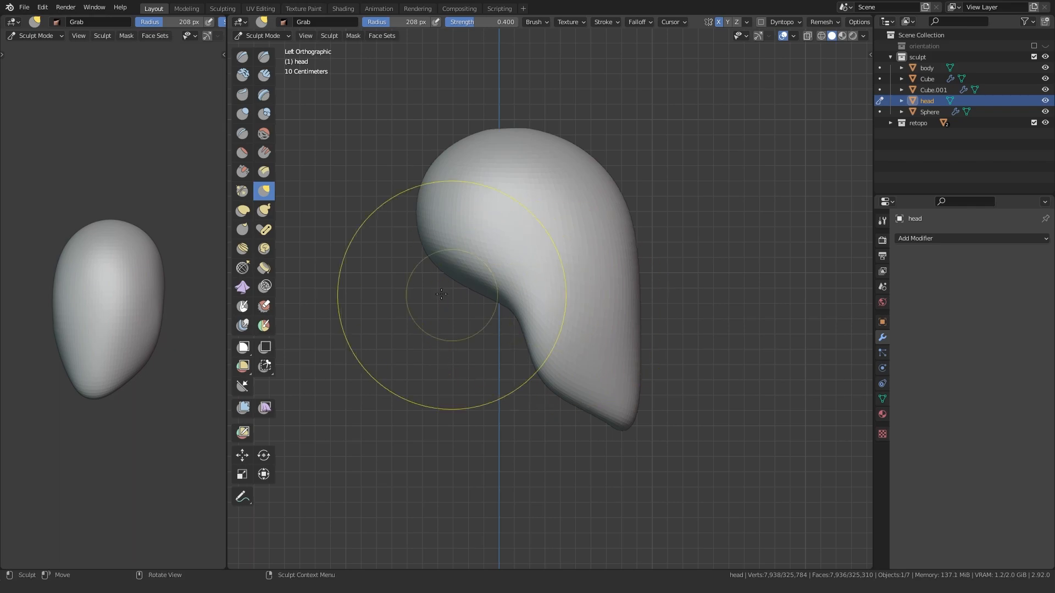
left_click_drag(449, 304, 448, 303)
Step: Round off the back of the skull and the crown in left side view with a 293 px Grab brush
key("f")
left_click(469, 194)
left_click_drag(423, 189, 442, 185)
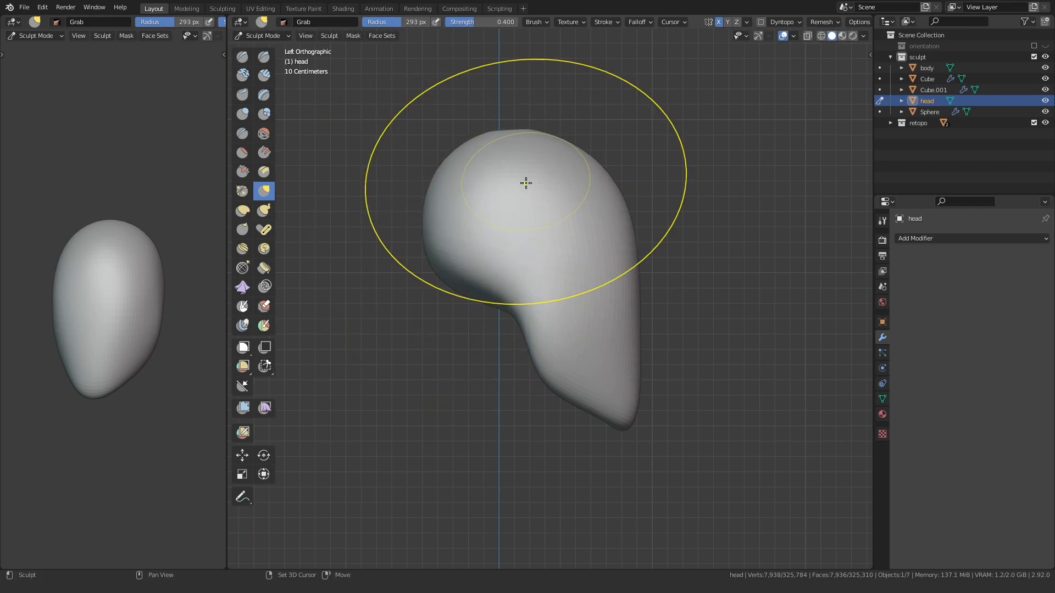
left_click_drag(525, 180, 522, 184)
Step: Shape the sides of the skull from behind with Grab brush radii of 279, 119 and 230 px
middle_click_drag(489, 360, 502, 314)
middle_click_drag(497, 157, 535, 292)
mouse_move(463, 225)
left_mouse_down()
mouse_move(434, 215)
mouse_move(435, 196)
left_mouse_up()
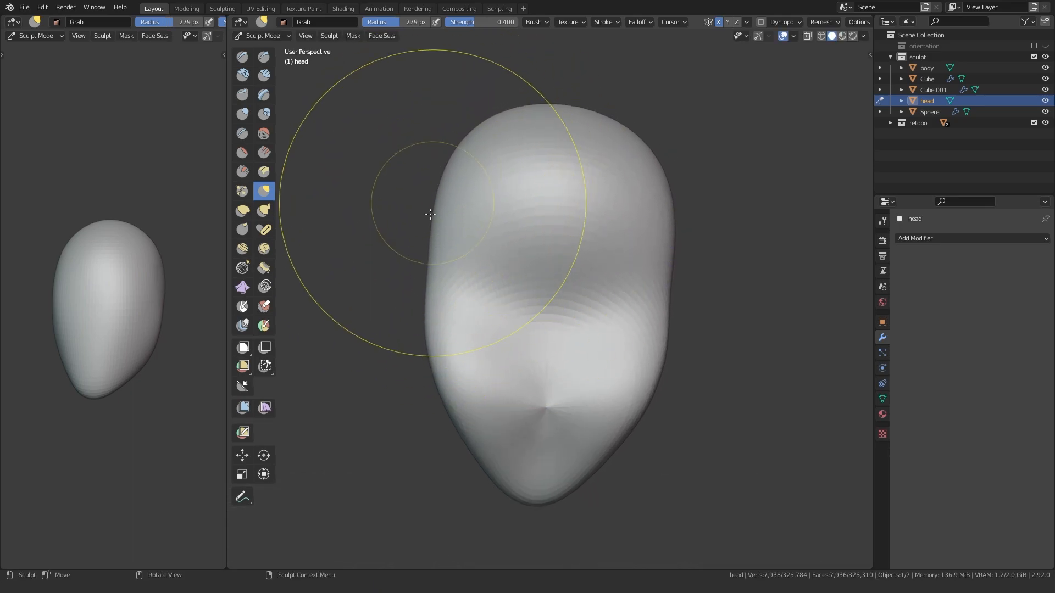
middle_click_drag(431, 259, 455, 322)
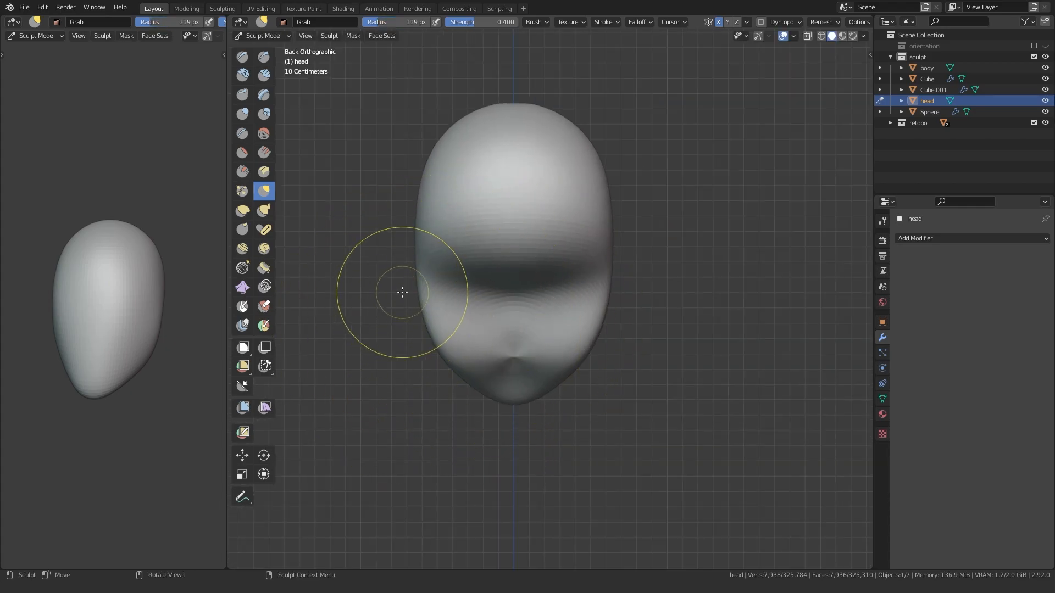
mouse_move(430, 287)
middle_mouse_down()
mouse_move(415, 278)
mouse_move(436, 255)
mouse_move(445, 150)
middle_mouse_up()
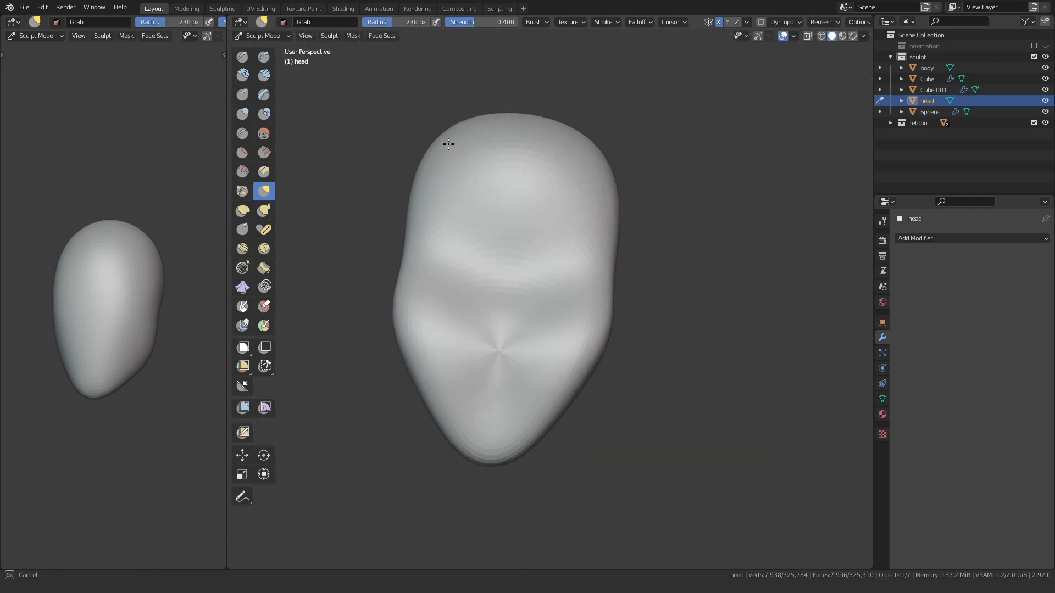
middle_click_drag(534, 224, 533, 225)
middle_click_drag(410, 247, 544, 357)
left_click_drag(642, 221, 666, 217)
Step: Raise the jaw corners and refine the cheek area of the head with the Grab brush, starting at 160 px
scroll(452, 336, "down", 3)
middle_click_drag(452, 337, 407, 330)
key("KP_1")
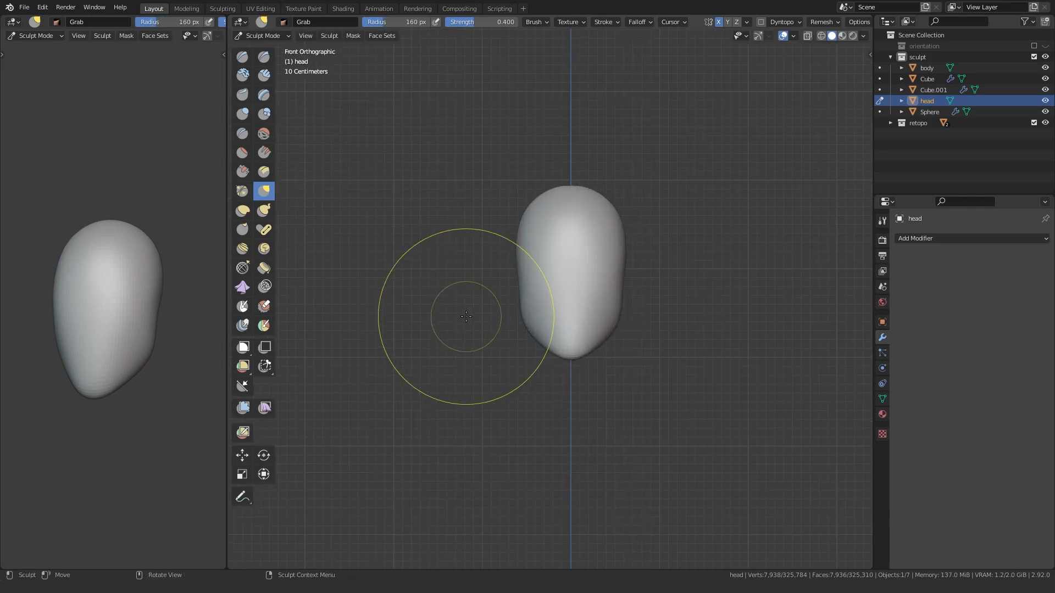
scroll(504, 278, "up", 2)
mouse_move(506, 279)
middle_mouse_down()
mouse_move(483, 301)
mouse_move(551, 318)
mouse_move(636, 271)
mouse_move(622, 310)
mouse_move(483, 294)
middle_mouse_up()
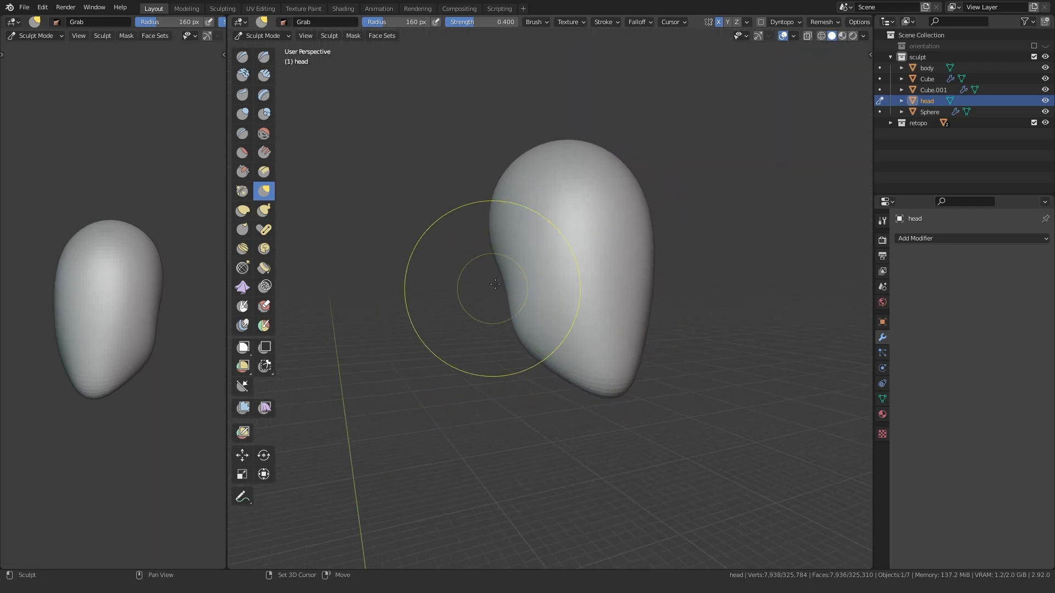
middle_click_drag(541, 341, 517, 377)
left_click_drag(531, 341, 516, 317)
key("f")
left_click(587, 328)
mouse_move(510, 323)
middle_mouse_down()
mouse_move(611, 352)
mouse_move(529, 290)
middle_mouse_up()
left_click_drag(566, 216, 568, 218)
mouse_move(566, 230)
middle_mouse_down()
mouse_move(412, 288)
mouse_move(415, 317)
middle_mouse_up()
Step: Deflate the side of the head above the jaw with a 177 px Inflate/Deflate brush
key("i")
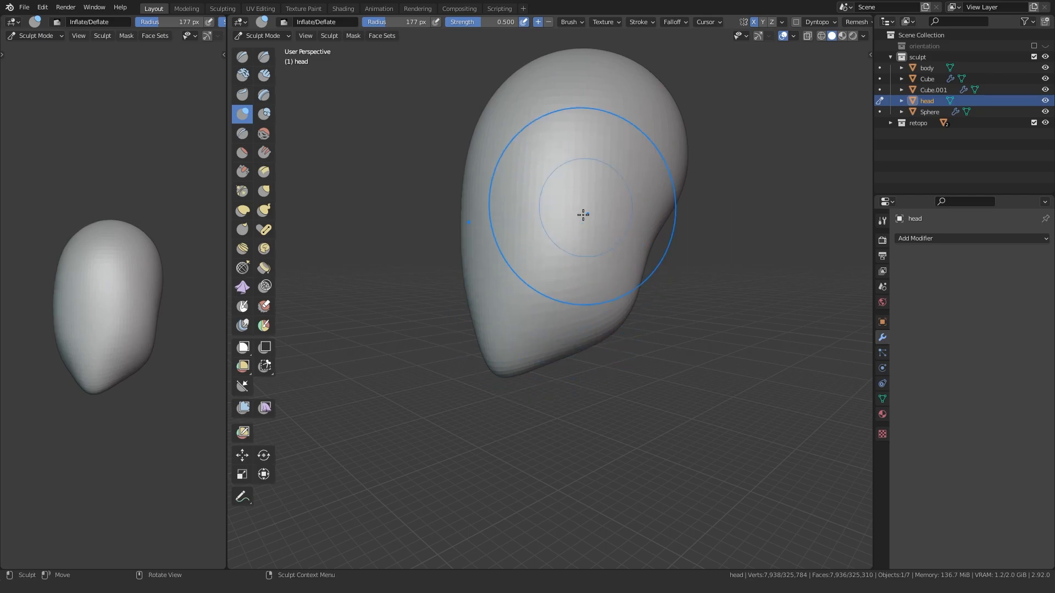
left_click_drag(589, 290, 585, 297, "ctrl")
middle_click_drag(448, 324, 534, 341)
scroll(471, 295, "down", 2)
mouse_move(471, 295)
middle_mouse_down()
mouse_move(562, 298)
mouse_move(564, 316)
mouse_move(632, 318)
middle_mouse_up()
Step: Set a finer voxel size for the head and remesh it
scroll(562, 299, "up", 3)
scroll(615, 320, "down", 3)
middle_click_drag(549, 322, 732, 334)
mouse_move(555, 331)
middle_mouse_down()
mouse_move(506, 317)
mouse_move(565, 321)
middle_mouse_up()
key("r")
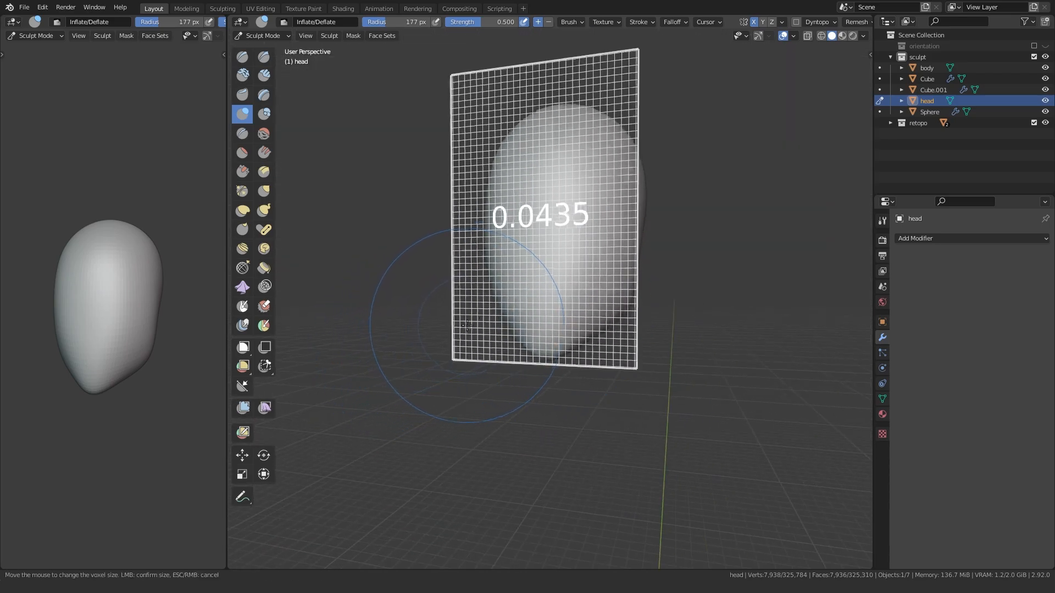
left_click(458, 330)
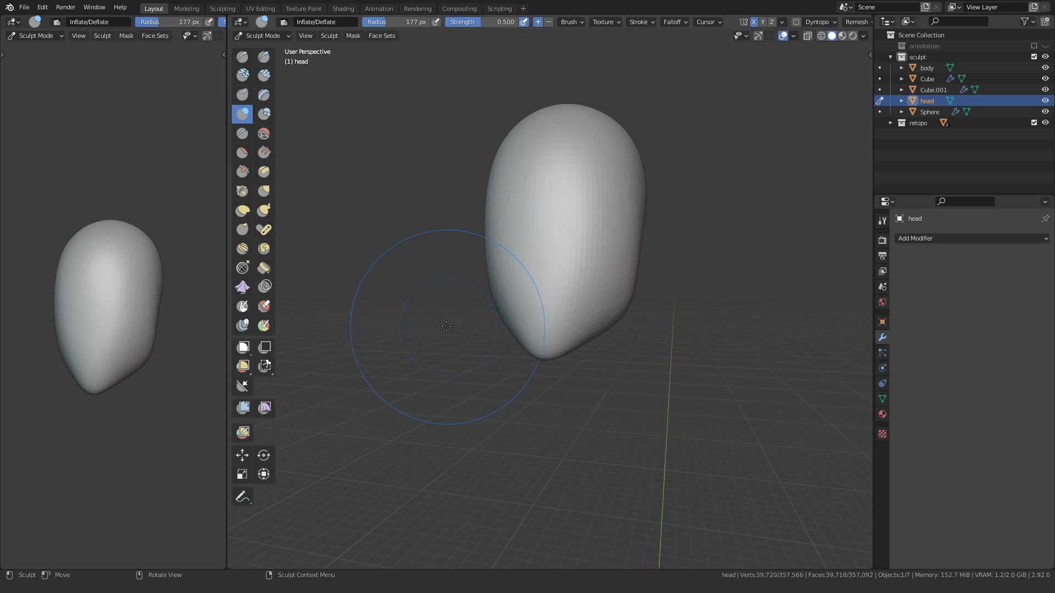
Step: Readjust the voxel size and remesh the head at a denser resolution
key("r")
left_click(482, 299)
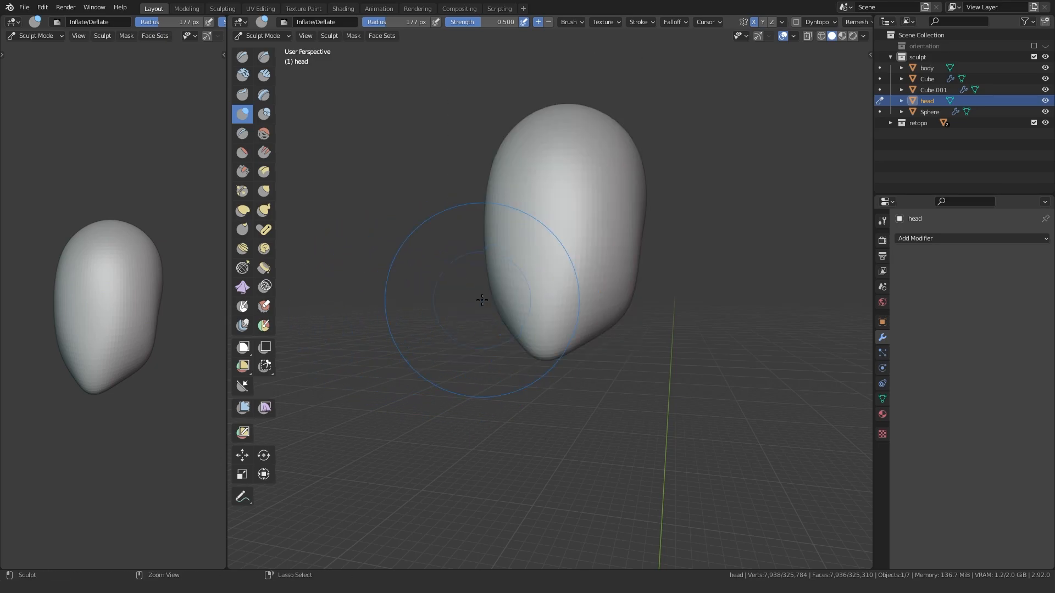
middle_click_drag(616, 125, 565, 313)
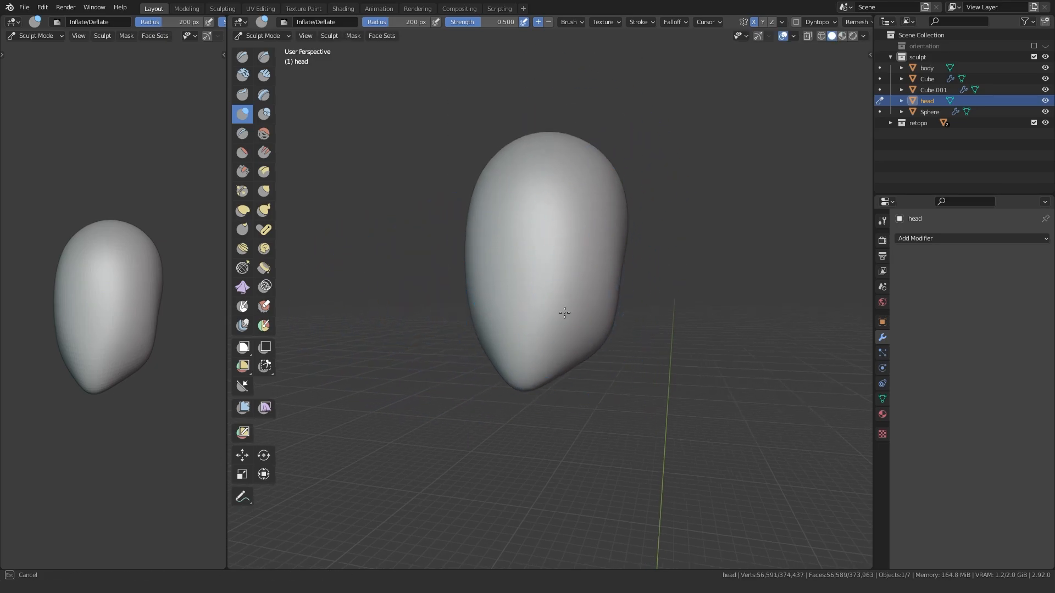
Step: Deflate the underside of the head behind the jaw with a 200 px Inflate/Deflate brush
middle_click_drag(536, 196, 560, 186)
left_click_drag(549, 258, 510, 264, "ctrl")
mouse_move(438, 223)
middle_mouse_down("ctrl")
mouse_move(537, 363)
mouse_move(571, 377)
middle_mouse_up("ctrl")
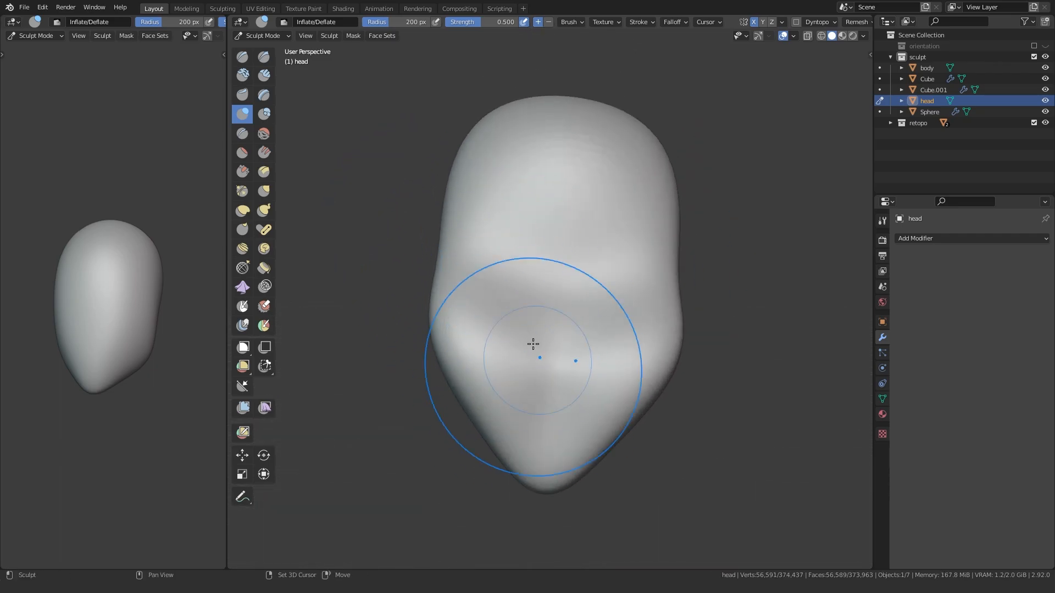
middle_click_drag(533, 188, 567, 292)
middle_click_drag(495, 157, 529, 288)
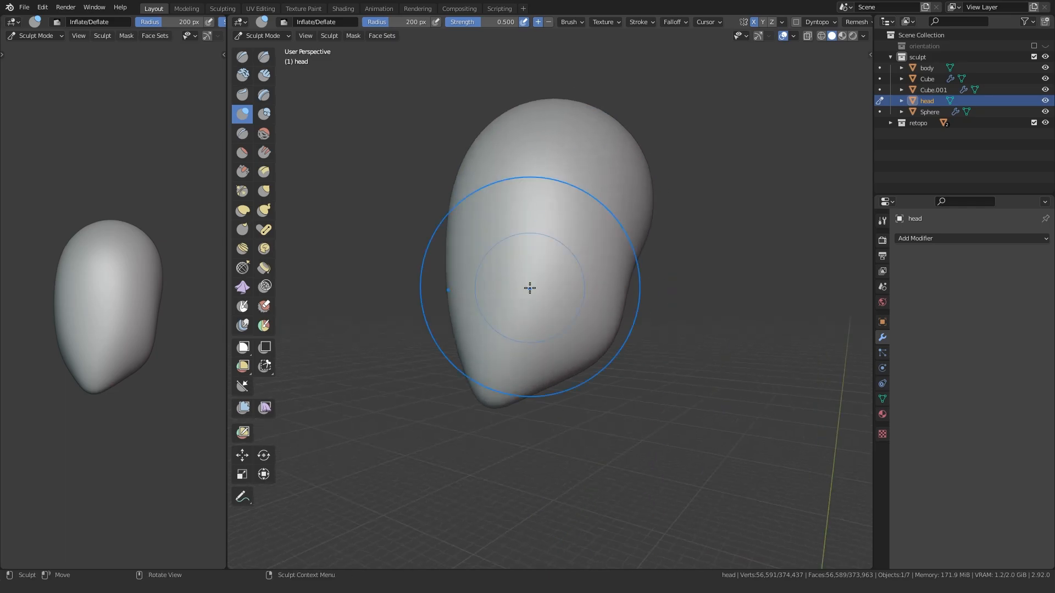
middle_click_drag(510, 247, 467, 242)
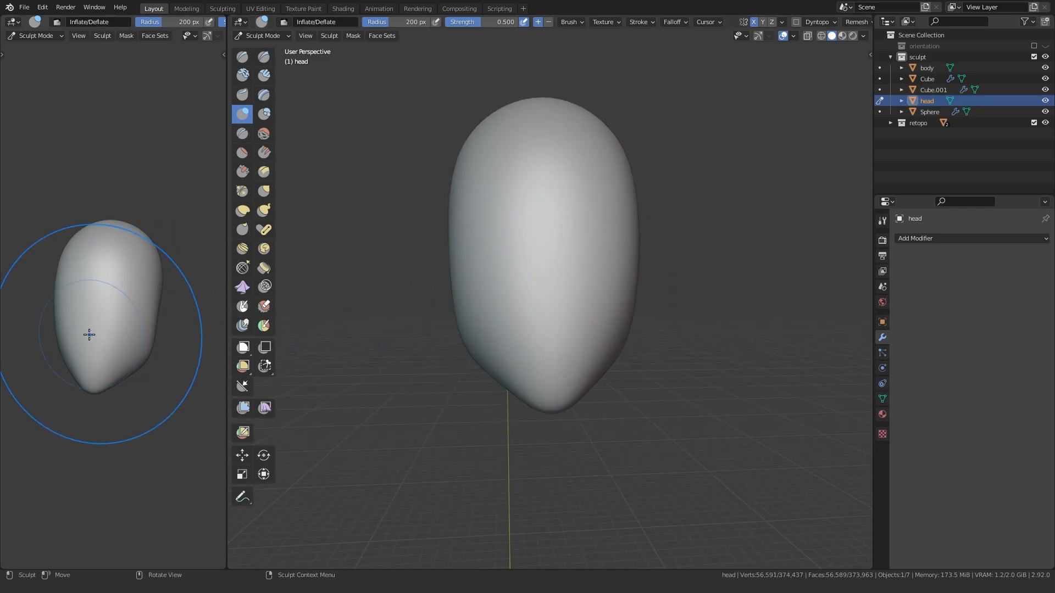
Step: Even out the back and underside of the head with a 157 px Inflate/Deflate brush
scroll(89, 334, "up", 2)
scroll(130, 334, "down", 1)
left_click_drag(492, 181, 492, 178)
mouse_move(492, 179)
middle_mouse_down()
mouse_move(494, 148)
mouse_move(544, 97)
mouse_move(530, 275)
mouse_move(562, 266)
mouse_move(533, 147)
middle_mouse_up()
key("f")
left_click(563, 147)
left_click_drag(563, 147, 563, 147)
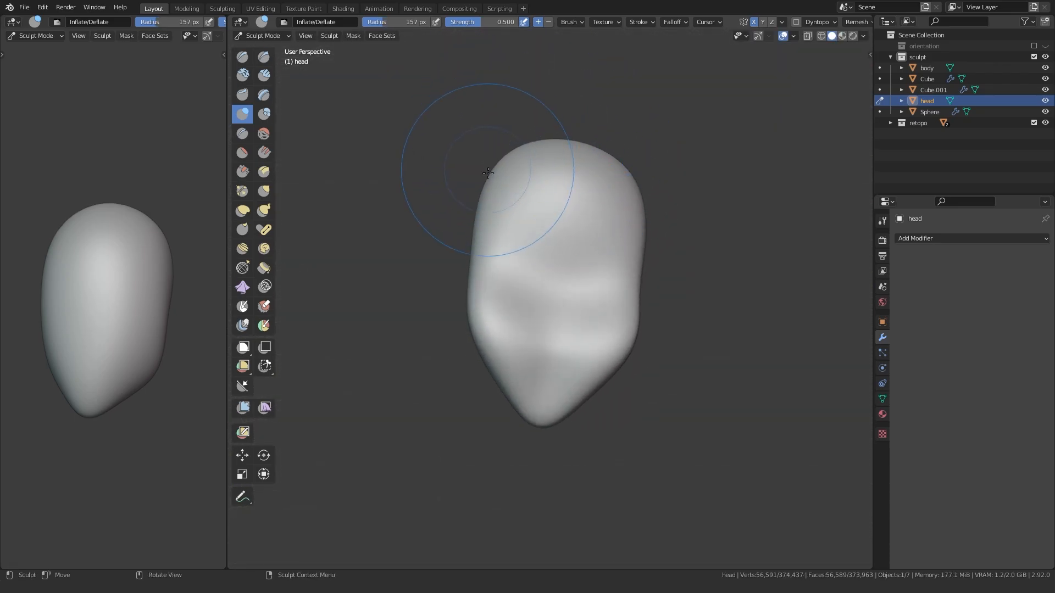
middle_click_drag(487, 168, 527, 112)
mouse_move(551, 193)
middle_mouse_down()
mouse_move(542, 141)
mouse_move(566, 107)
middle_mouse_up()
Step: Reshape the skull profile in the side views with Grab brush radii of 295 and 185 px
middle_click_drag(494, 231, 426, 247, "alt")
key("f")
left_click(473, 280)
key("g")
key("f")
left_click(473, 201)
left_click(456, 219)
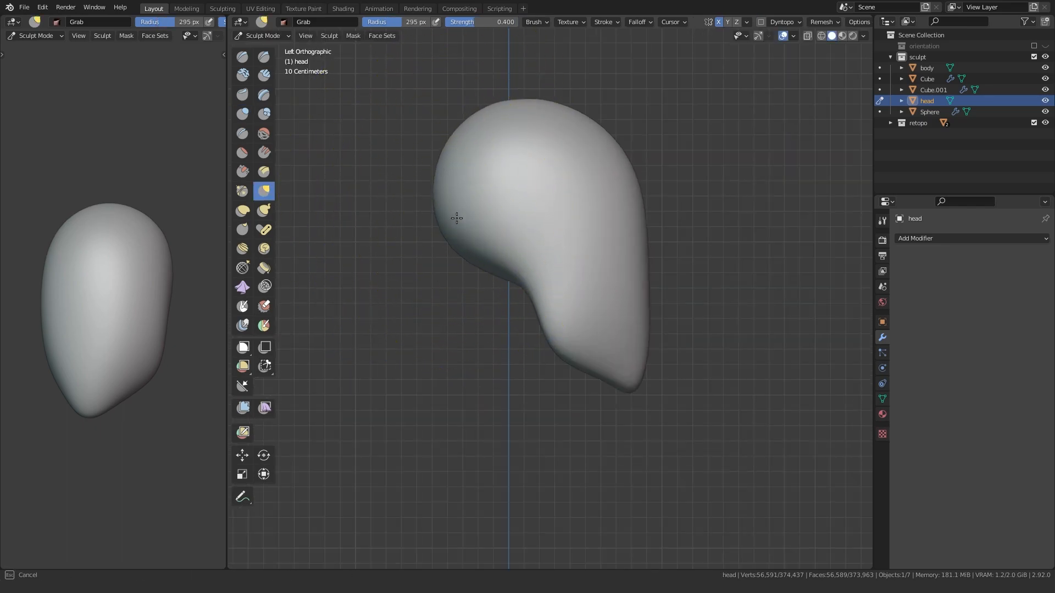
mouse_move(560, 113)
middle_mouse_down()
mouse_move(464, 141)
mouse_move(570, 181)
mouse_move(436, 233)
middle_mouse_up()
key("f")
left_click(462, 165)
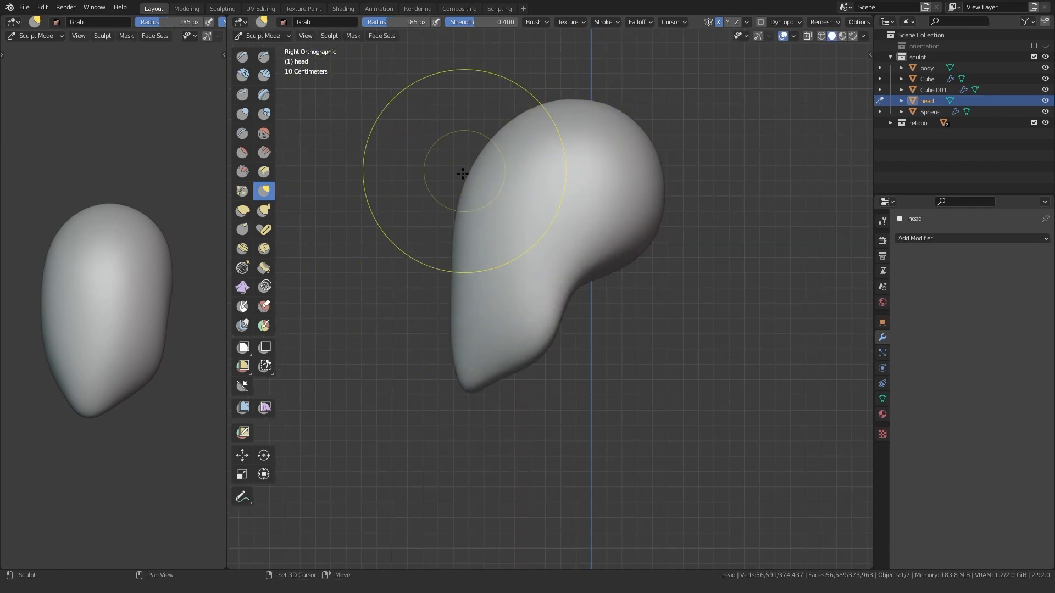
Step: Smooth the lower part of the head and refine its sides with a 242 px Grab brush
mouse_move(570, 118)
middle_mouse_down()
mouse_move(563, 87)
mouse_move(568, 196)
mouse_move(592, 264)
middle_mouse_up()
left_click_drag(544, 390, 547, 378, "shift")
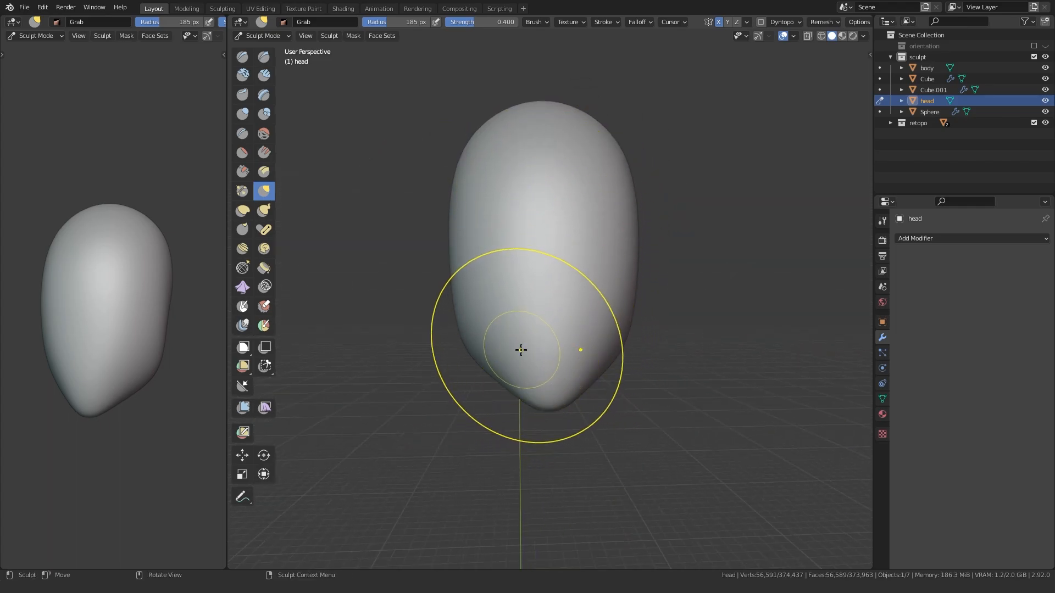
key("bracketright")
key("bracketright")
left_click_drag(457, 312, 460, 312)
left_click_drag(450, 215, 453, 220)
left_click_drag(453, 291, 456, 300)
middle_click_drag(456, 301, 625, 266)
scroll(444, 349, "down", 1)
middle_click_drag(445, 348, 405, 340)
scroll(398, 335, "down", 3)
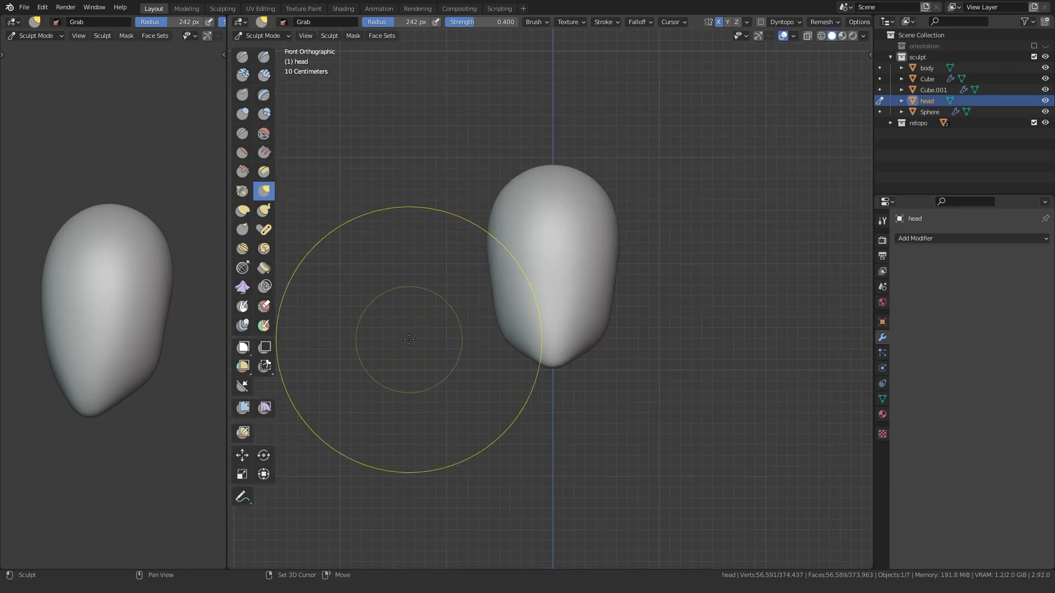
scroll(419, 301, "up", 3)
middle_click_drag(437, 284, 440, 299, "shift")
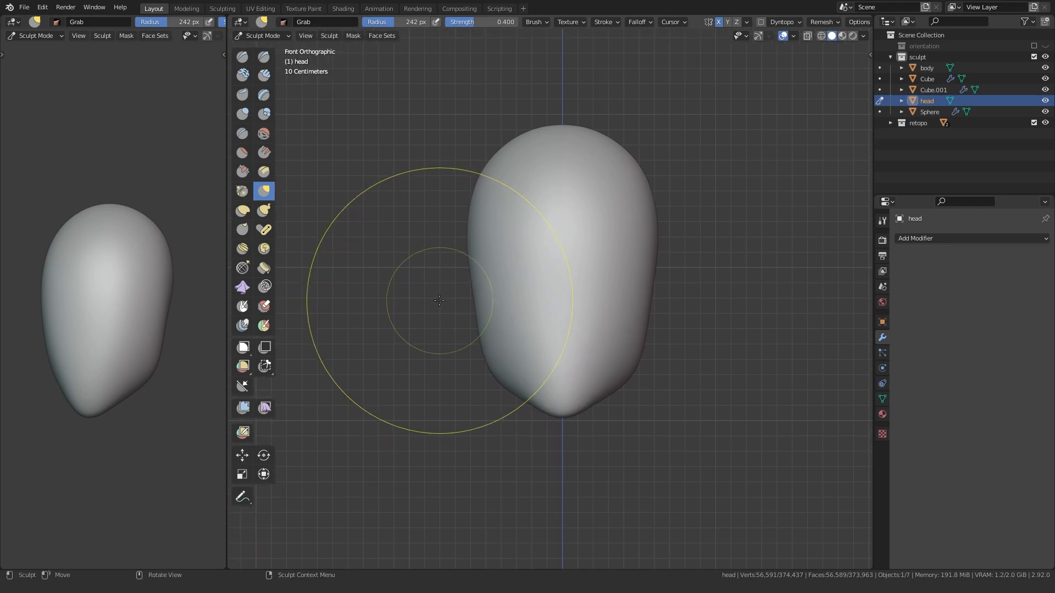
Step: Carve symmetrical eye sockets into the front of the face with a 112 px Clay Strips brush
key("f")
left_click(598, 271)
middle_click_drag(497, 273, 530, 291)
scroll(531, 291, "up", 3)
key("f")
left_click(518, 283)
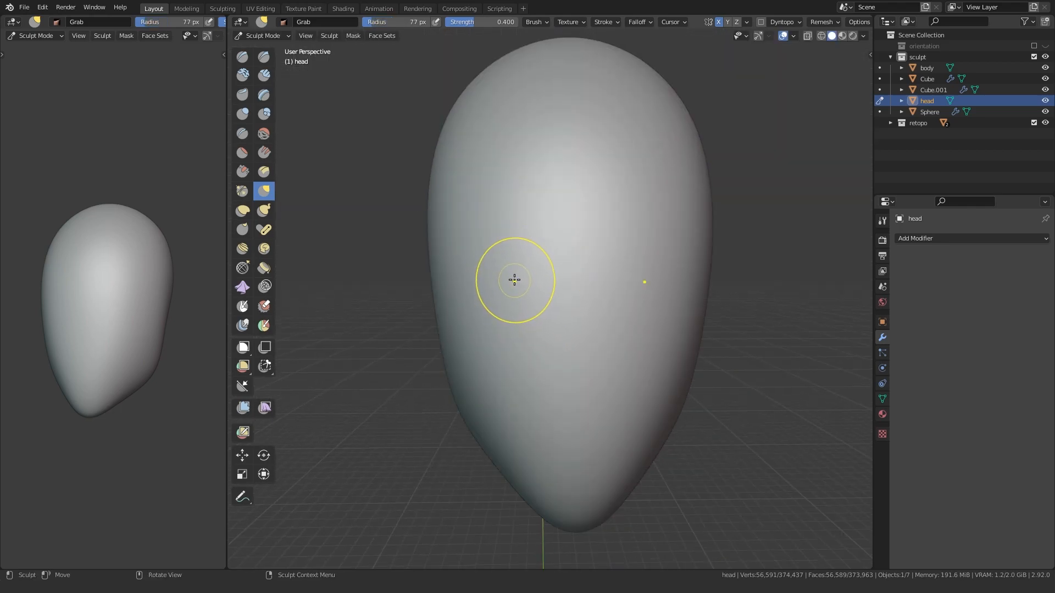
left_click(263, 74)
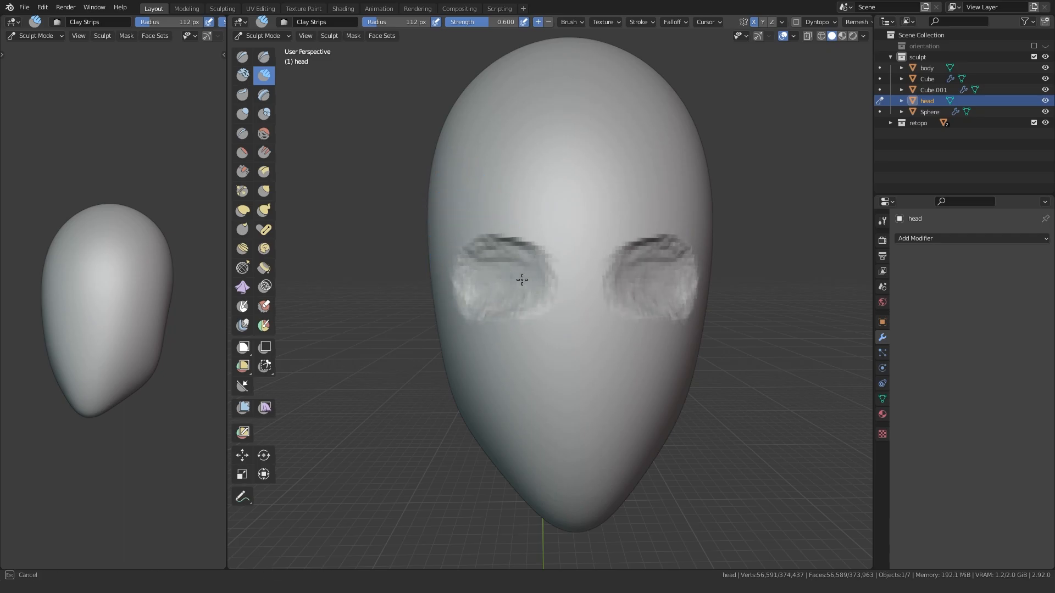
left_click_drag(532, 282, 479, 309)
middle_click_drag(479, 311, 433, 306)
left_click_drag(433, 306, 443, 295)
middle_click_drag(443, 294, 458, 297)
mouse_move(599, 305)
left_mouse_down()
mouse_move(667, 280)
mouse_move(579, 341)
mouse_move(590, 310)
left_mouse_up()
Step: Deepen the eye sockets toward the nose and smooth their surfaces
middle_click_drag(468, 351, 507, 348)
mouse_move(522, 346)
left_mouse_down()
mouse_move(522, 303)
mouse_move(459, 278)
mouse_move(483, 308)
left_mouse_up()
middle_click_drag(428, 331, 479, 346)
key("f")
left_click(486, 330)
mouse_move(487, 302)
left_mouse_down("shift")
mouse_move(523, 333)
mouse_move(490, 322)
left_mouse_up("shift")
Step: Define the brow line and the inner edges of the eye sockets with a 91 px Crease brush
key("f")
left_click(463, 285)
key("shift+c")
mouse_move(482, 329)
middle_mouse_down()
mouse_move(462, 343)
mouse_move(473, 297)
mouse_move(449, 289)
middle_mouse_up()
left_click_drag(481, 267, 551, 308)
mouse_move(446, 281)
left_mouse_down()
mouse_move(536, 280)
mouse_move(552, 310)
left_mouse_up()
mouse_move(467, 302)
left_mouse_down()
mouse_move(478, 275)
mouse_move(543, 294)
left_mouse_up()
middle_click_drag(457, 328, 464, 293)
key("f")
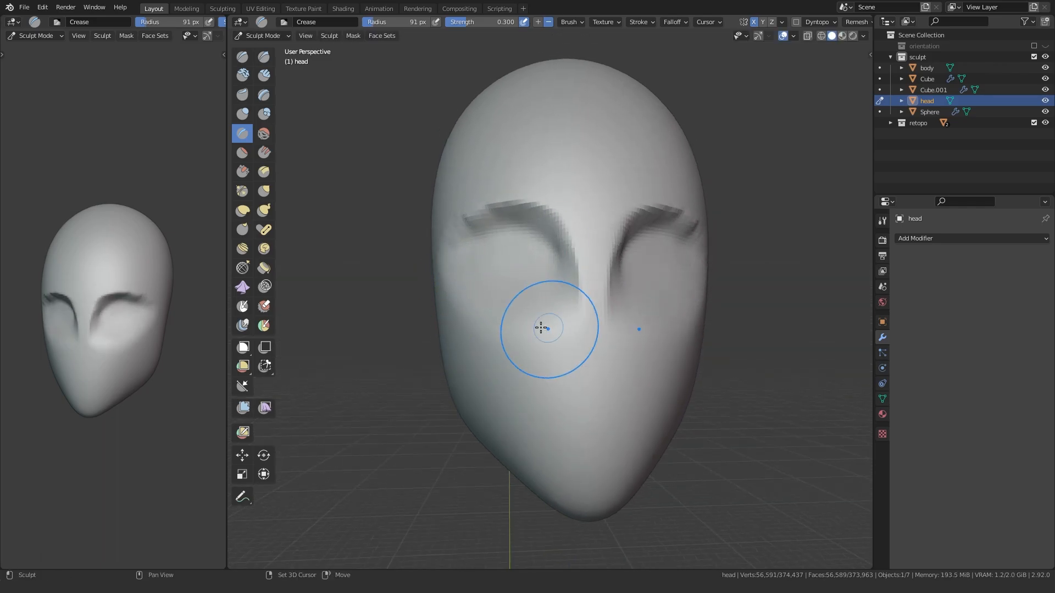
Step: Pull the nose out of the face in the right side view with the Grab brush, using radii from 132 to 130 px
key("KP_3")
scroll(467, 324, "up", 4)
key("g")
key("f")
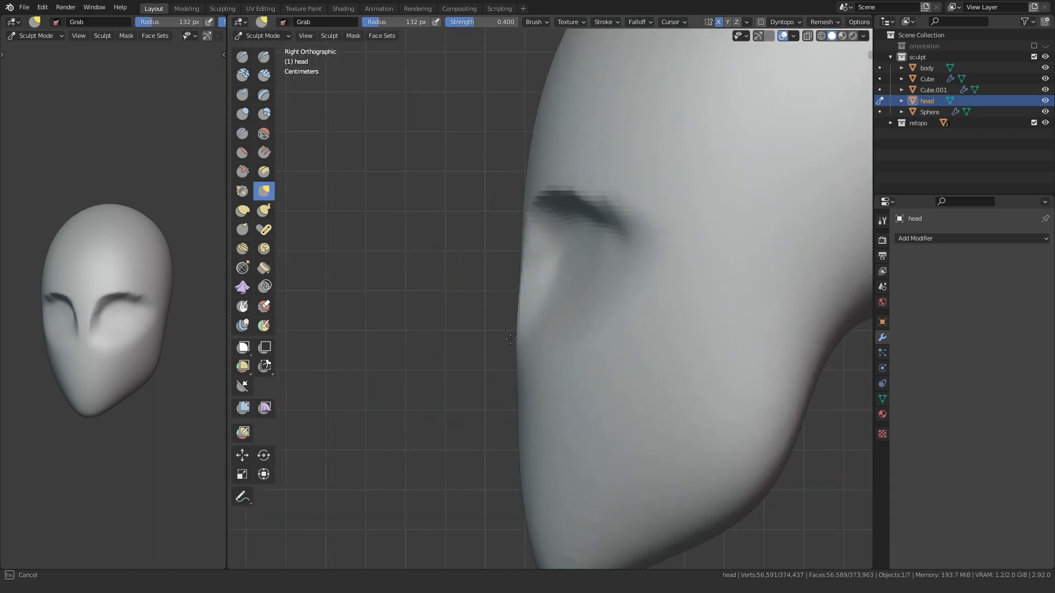
left_click_drag(433, 358, 416, 356)
key("f")
left_click(545, 328)
left_click_drag(493, 310, 516, 318)
key("f")
left_click(570, 278)
left_click_drag(501, 276, 535, 271)
mouse_move(434, 350)
middle_mouse_down()
mouse_move(499, 369)
mouse_move(568, 365)
middle_mouse_up()
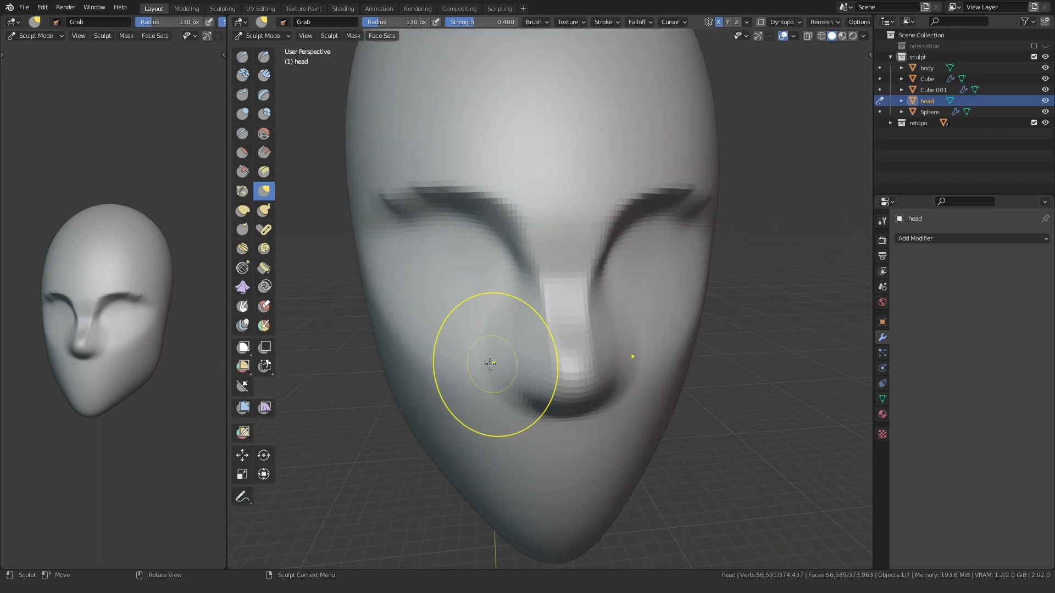
Step: Crease and smooth the side of the nose bridge with a 110 px Crease brush
middle_click_drag(492, 363, 513, 283)
key("shift+c")
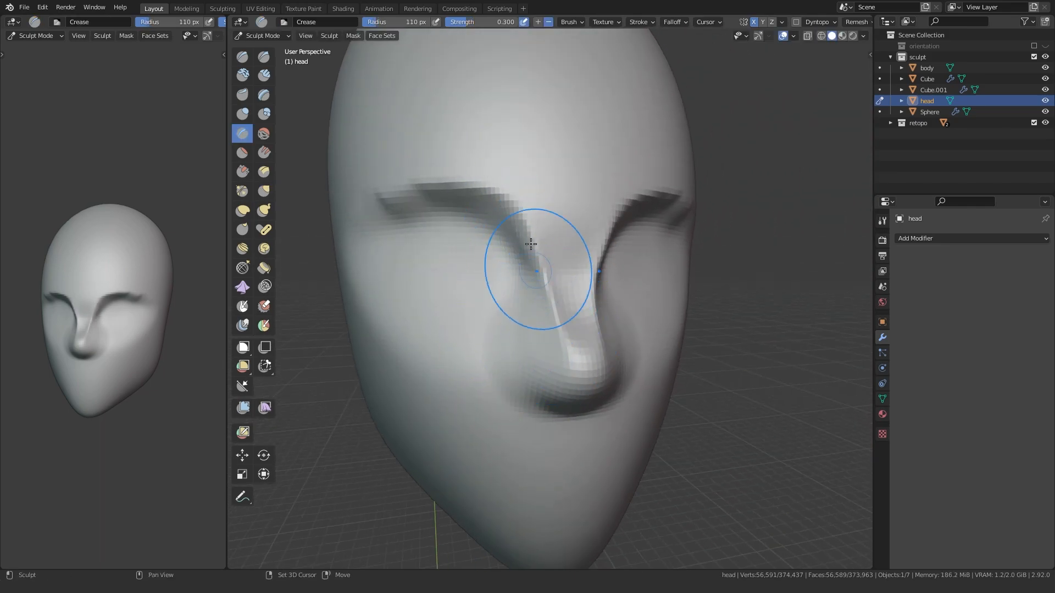
left_click_drag(534, 267, 553, 331, "shift")
middle_click_drag(553, 332, 413, 363)
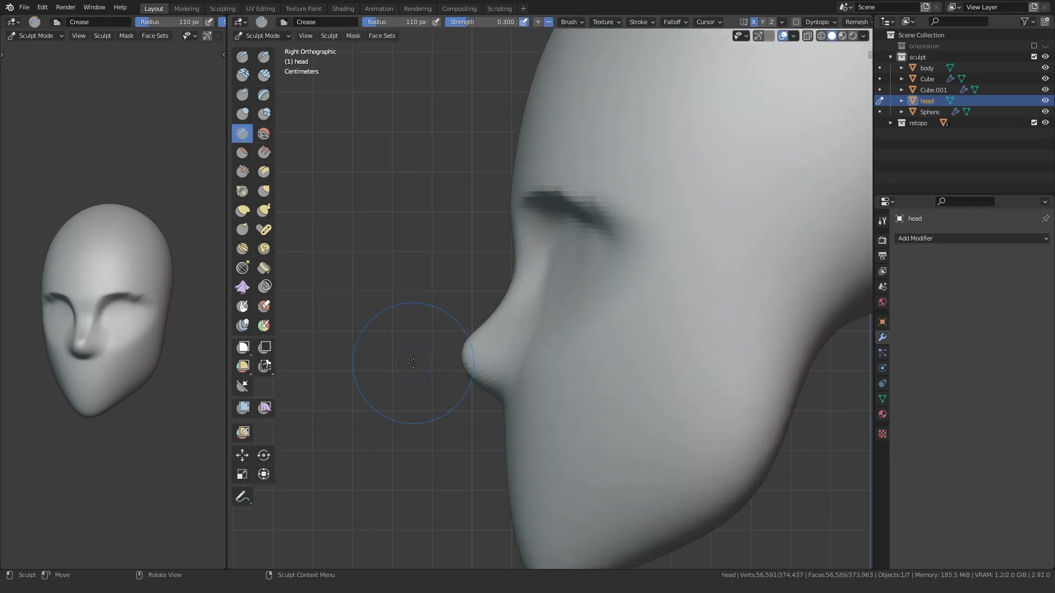
Step: Refine the nose tip and underside in profile with a 134 px Grab brush
key("g")
left_click_drag(469, 353, 464, 351)
scroll(452, 383, "up", 2)
middle_click_drag(452, 384, 474, 336, "shift")
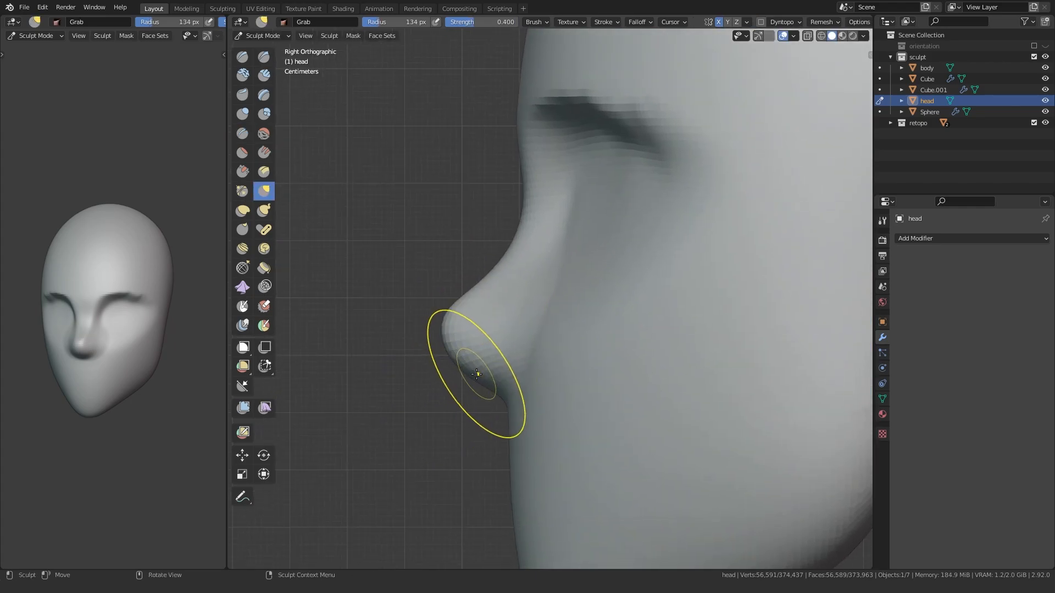
left_click_drag(475, 369, 472, 367)
scroll(434, 376, "down", 3)
middle_click_drag(434, 376, 496, 337)
key("f")
left_click(499, 280)
middle_click_drag(514, 270, 472, 335)
Step: Crease the transition between the nose and the inner eye sockets with Crease brush radii of 117 and 147 px
key("shift+c")
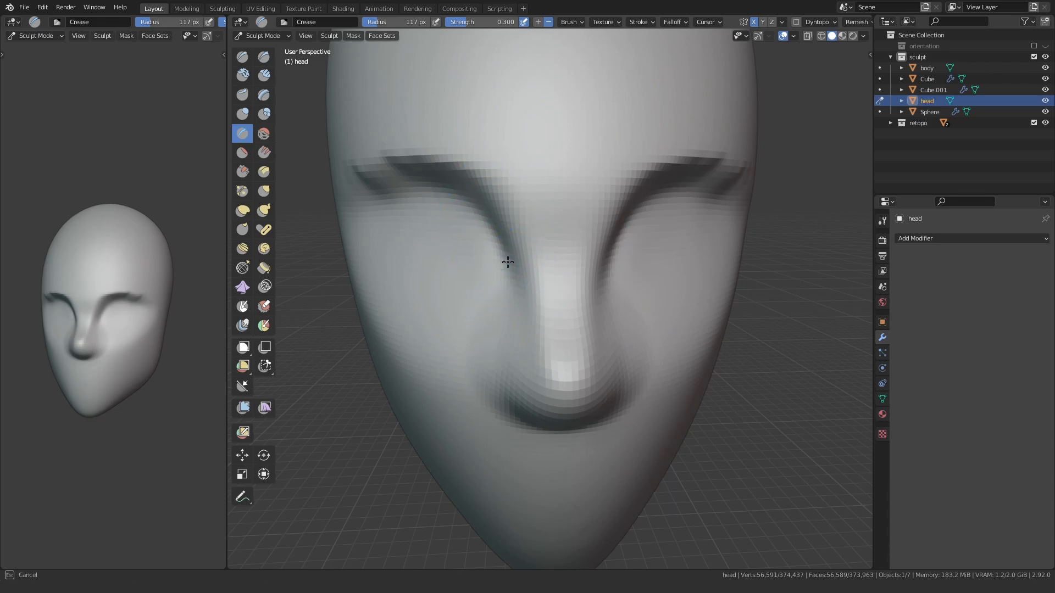
middle_click_drag(487, 396, 415, 401)
middle_click_drag(612, 283, 423, 335)
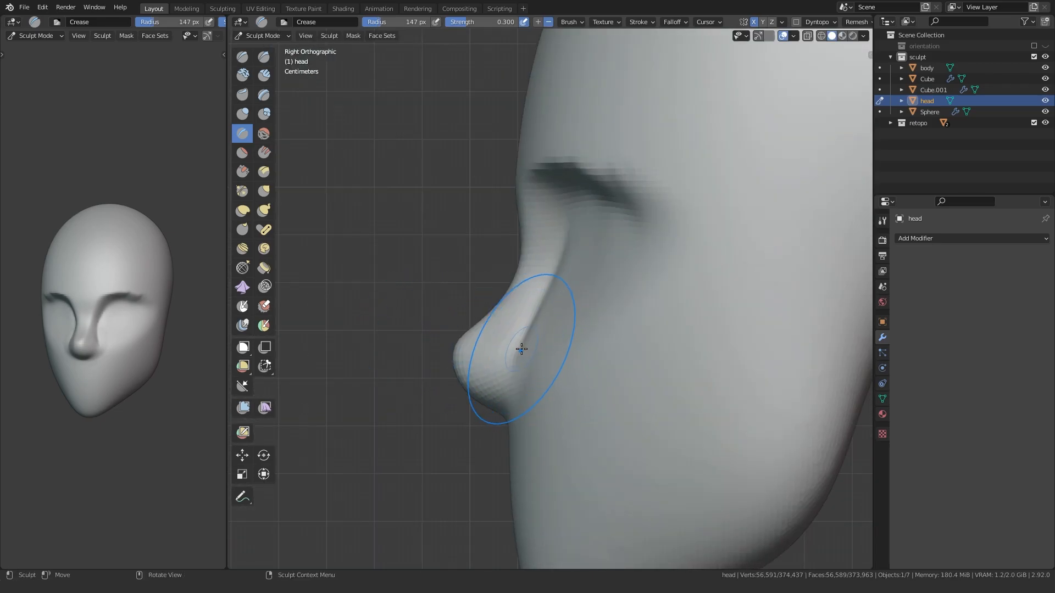
Step: Adjust the nose bridge and brow profile with Grab brush radii of 188, 154 and 163 px
key("g")
middle_click_drag(534, 360, 443, 306)
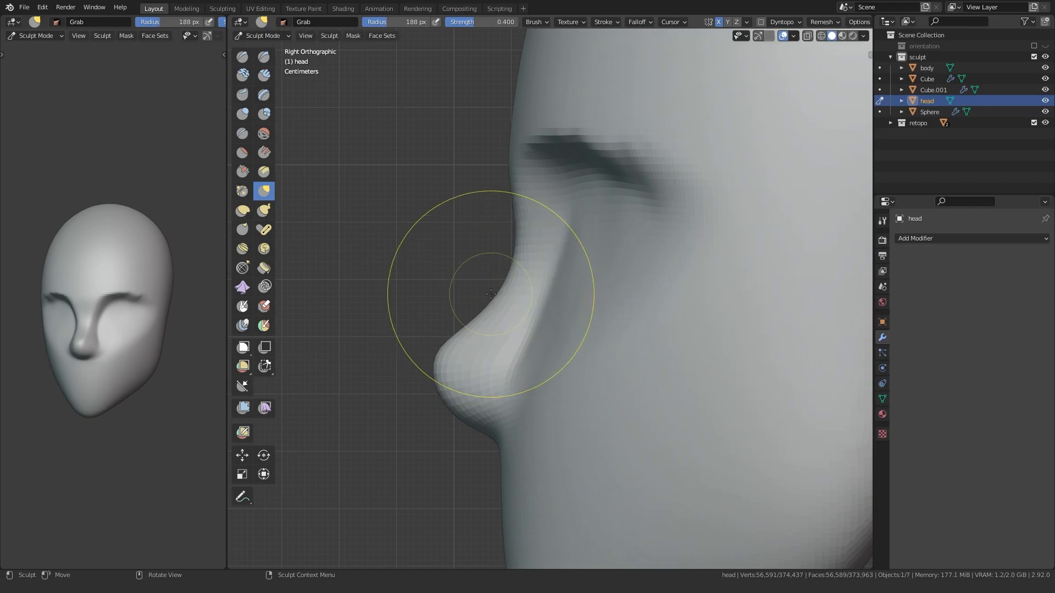
left_click_drag(484, 288, 498, 265)
left_click_drag(511, 180, 513, 184)
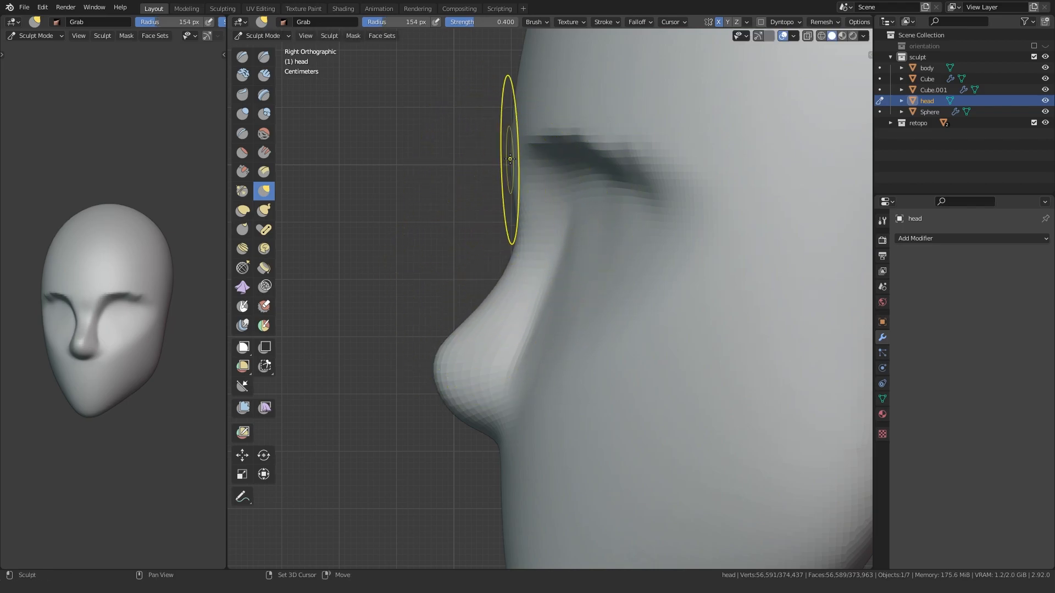
scroll(504, 188, "down", 3)
middle_click_drag(504, 188, 517, 227, "shift")
scroll(518, 228, "up", 3)
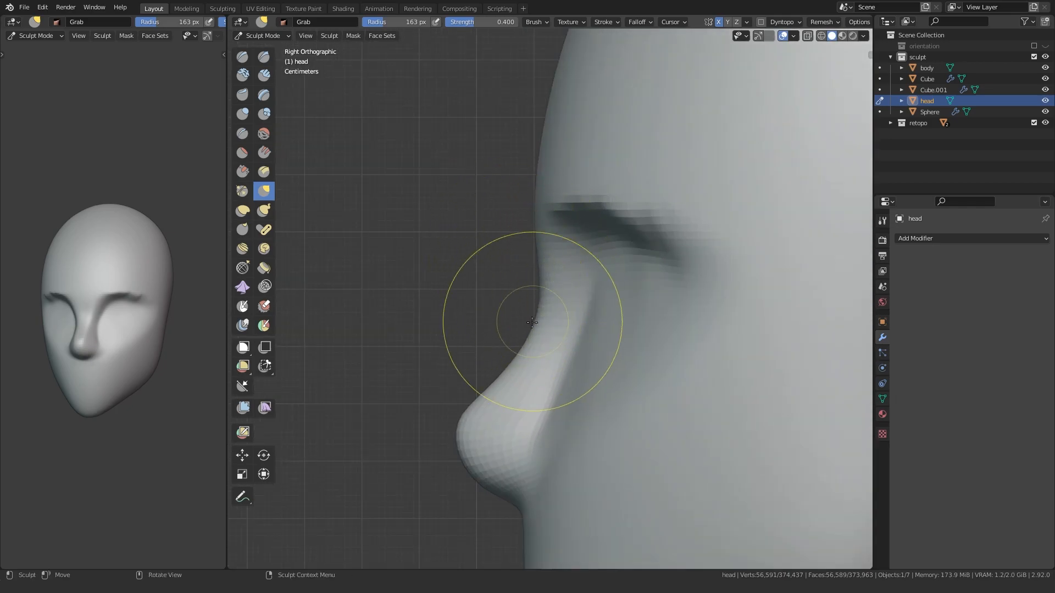
middle_click_drag(539, 319, 527, 333)
Step: Refine the outer corners of the eye sockets with Crease brush radii of 69 and 85 px
key("c")
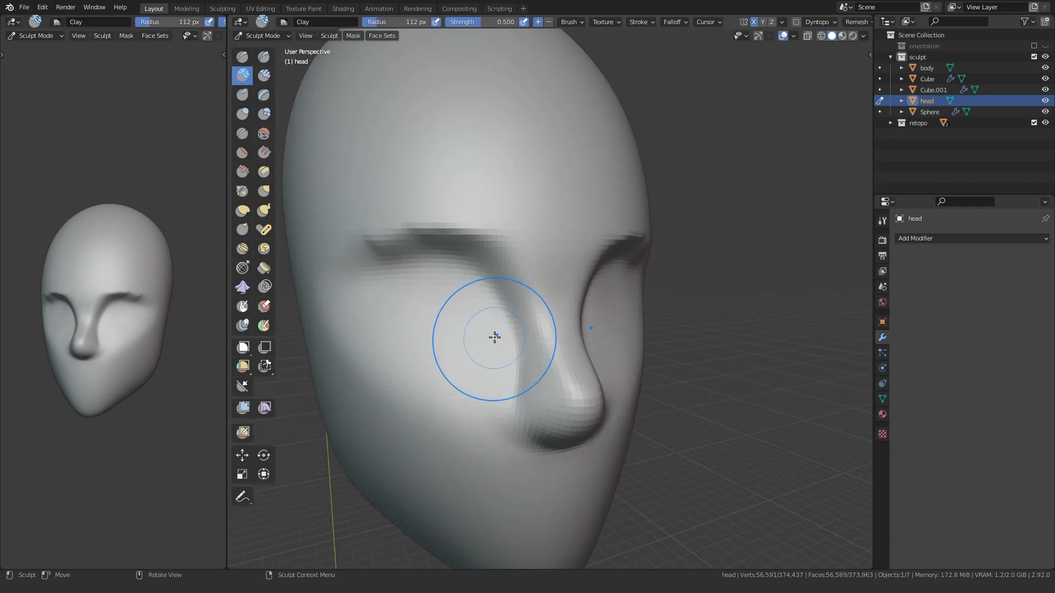
key("shift+c")
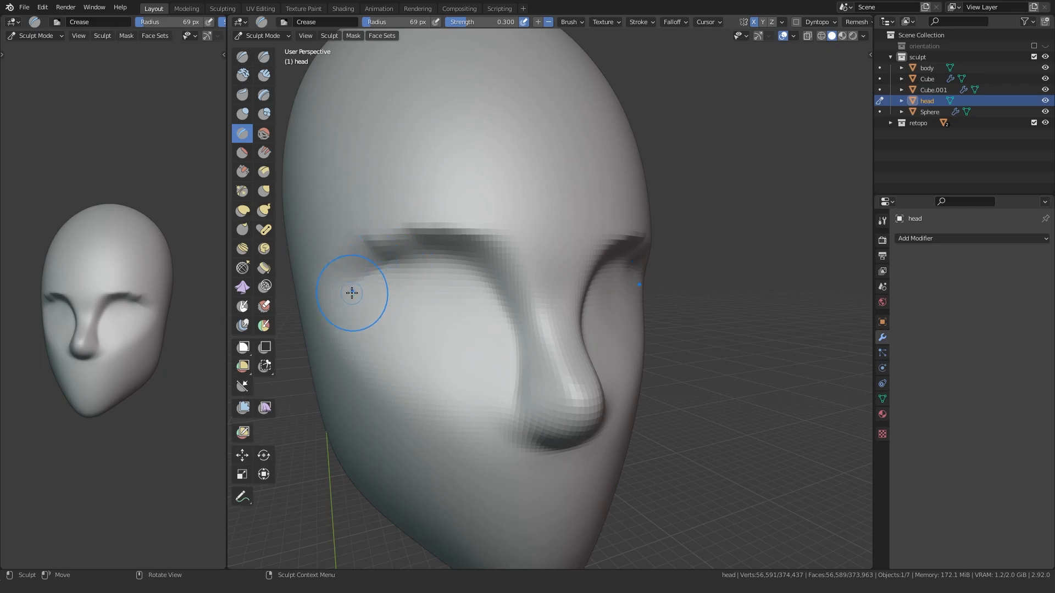
middle_click_drag(518, 365, 401, 287)
key("f")
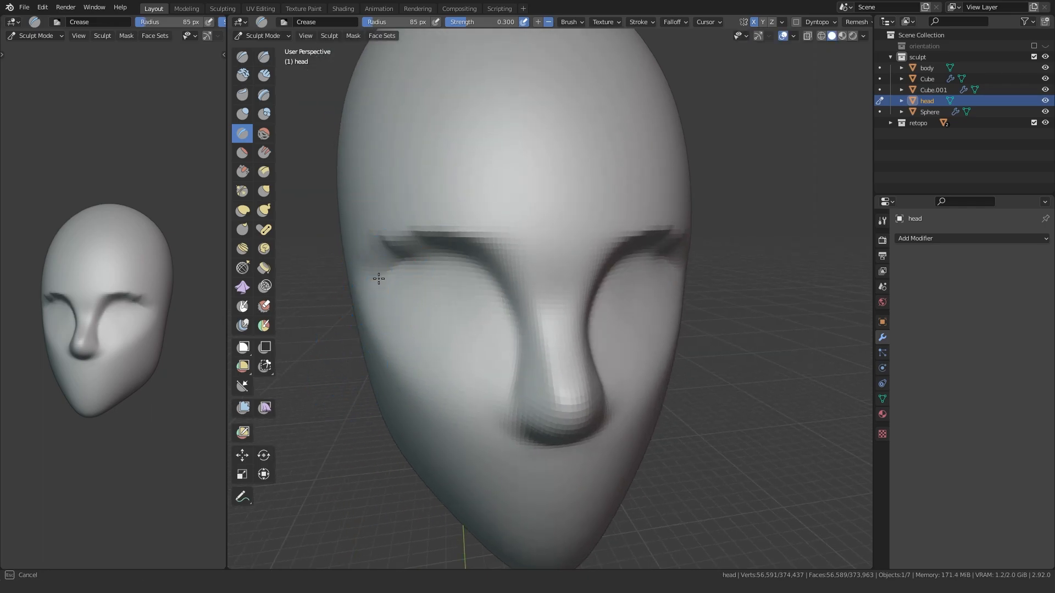
left_click(475, 264)
Step: Carve the two nostrils into the underside of the nose with a 93 px Draw Sharp brush
middle_click_drag(469, 395, 445, 382)
mouse_move(481, 434)
middle_mouse_down()
mouse_move(437, 461)
mouse_move(419, 455)
mouse_move(427, 430)
middle_mouse_up()
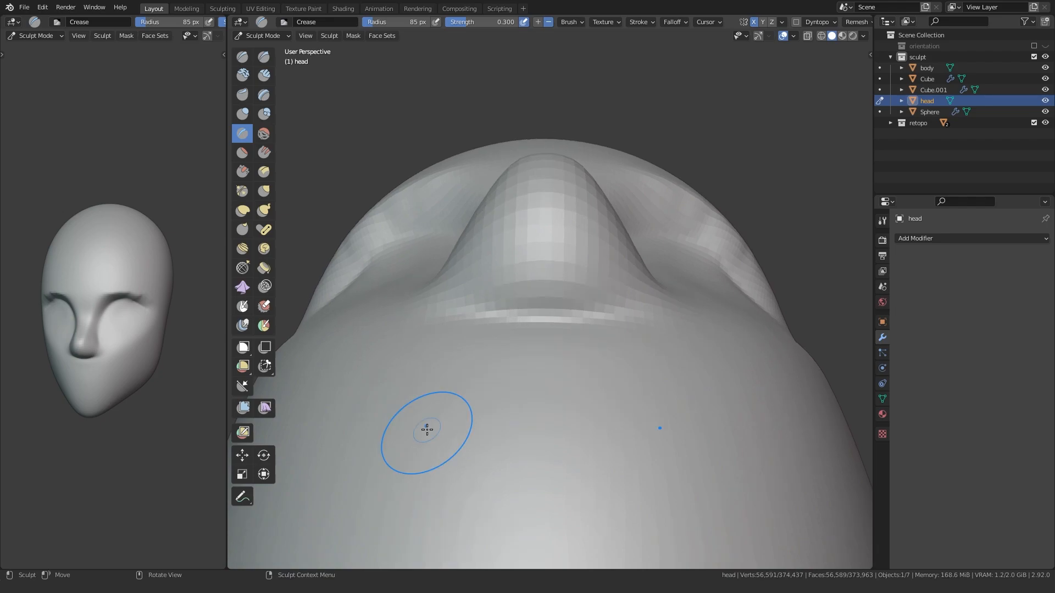
mouse_move(487, 271)
middle_mouse_down()
mouse_move(513, 283)
mouse_move(490, 286)
middle_mouse_up()
key("f")
left_click(500, 294)
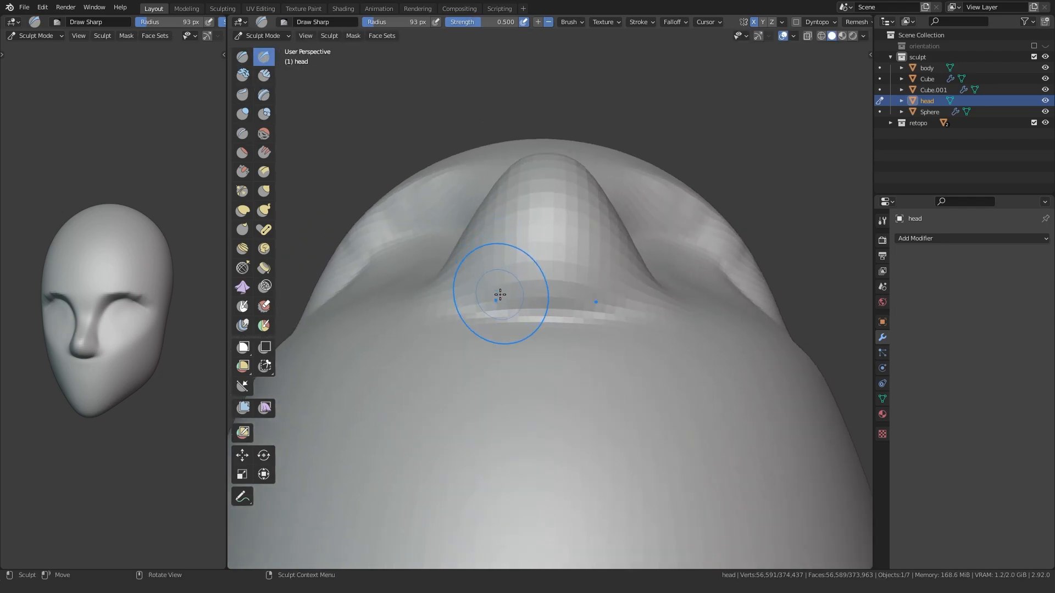
left_click_drag(504, 259, 494, 287)
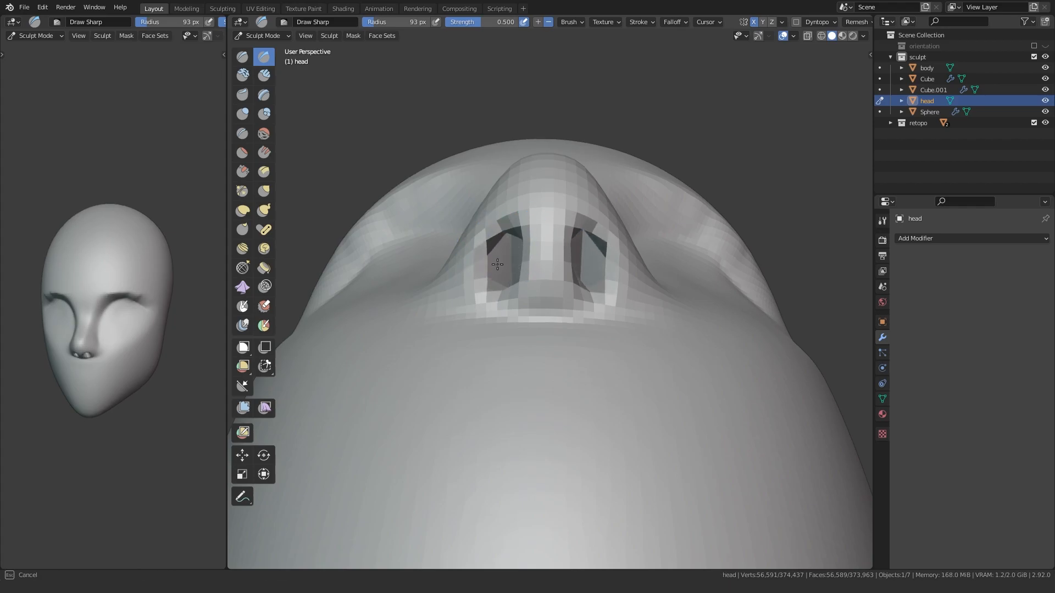
Step: Reshape the nostril openings with the Grab brush and crease around the nose wings, both at 107 px
key("g")
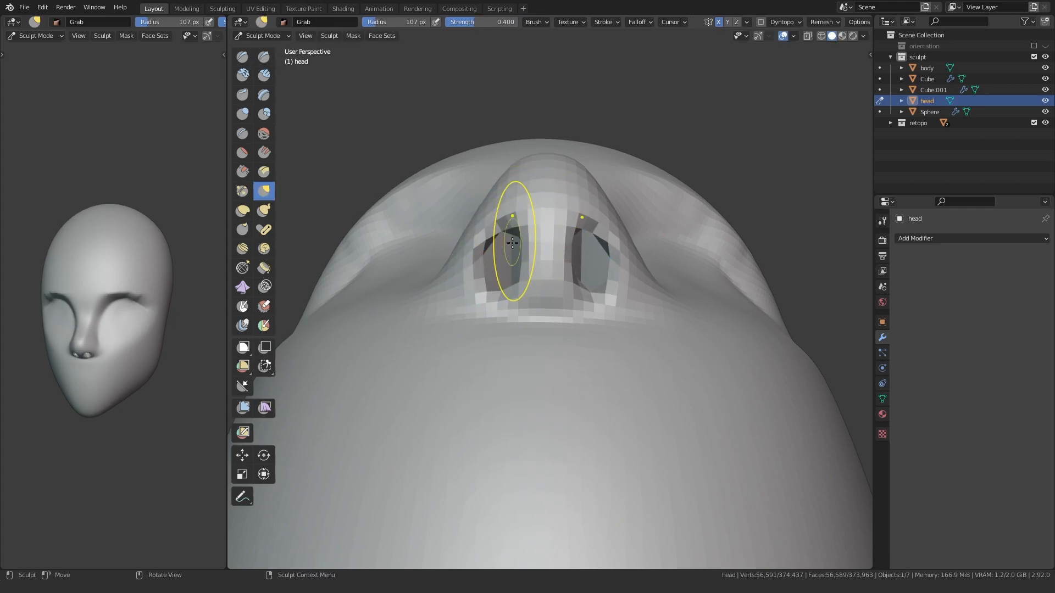
mouse_move(523, 280)
middle_mouse_down()
mouse_move(482, 341)
mouse_move(514, 323)
middle_mouse_up()
key("shift+c")
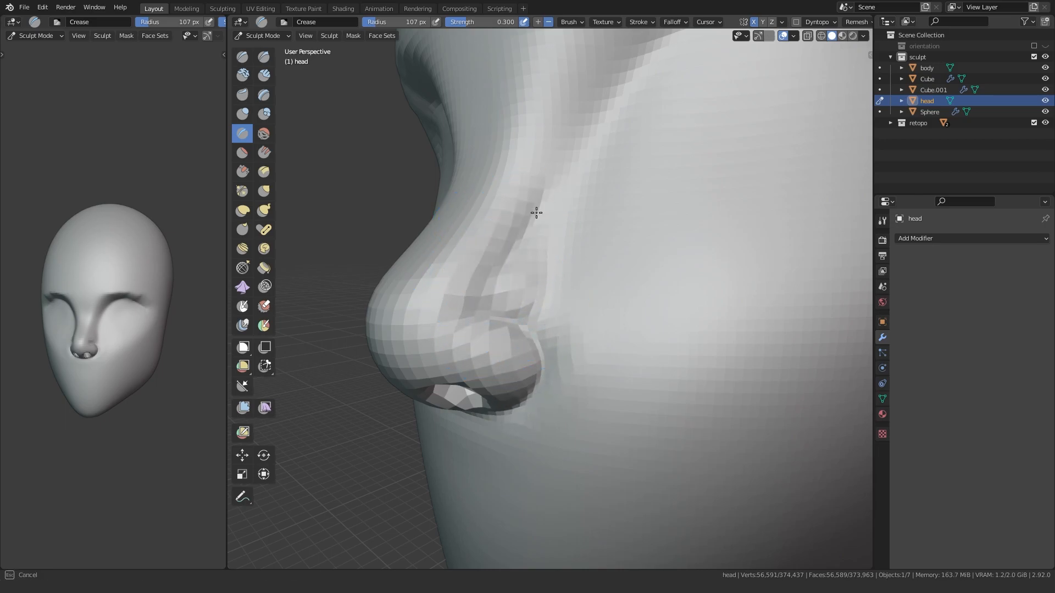
middle_click_drag(573, 372, 465, 305)
Step: Adjust the nose bridge and wings with Grab brush radii of 123 and 155 px
key("g")
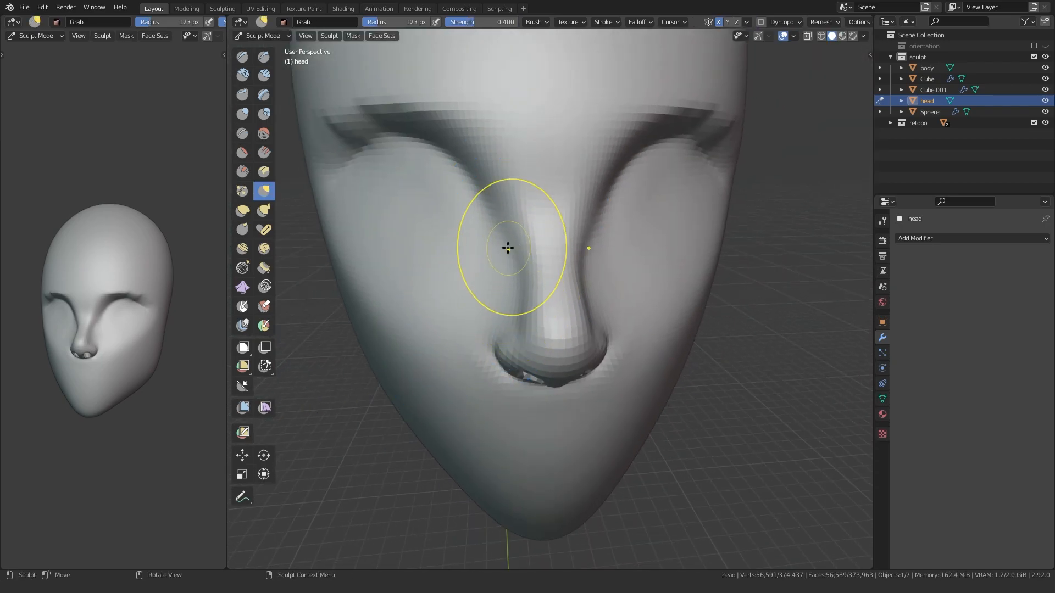
middle_click_drag(528, 322, 477, 233)
scroll(530, 233, "up", 4)
key("KP_3")
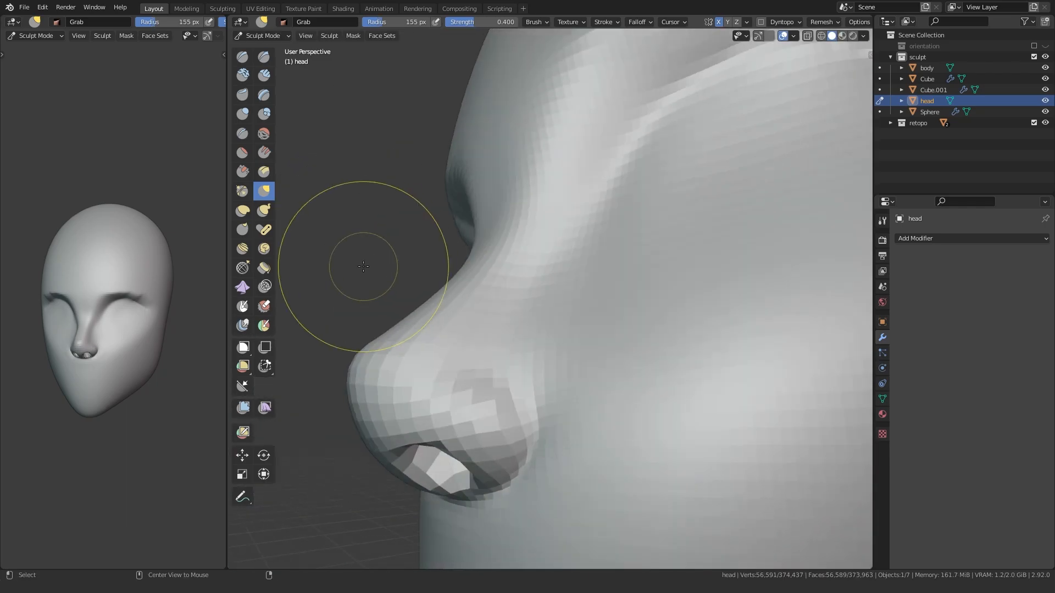
scroll(351, 384, "up", 2)
mouse_move(365, 352)
middle_mouse_down()
mouse_move(401, 429)
mouse_move(506, 393)
middle_mouse_up()
Step: Sharpen the creases around the nostrils and nose wings with the Crease brush, finishing at 104 px
key("shift+c")
scroll(501, 497, "down", 3)
middle_click_drag(379, 379, 476, 354)
key("f")
left_click(430, 354)
mouse_move(489, 409)
middle_mouse_down()
mouse_move(473, 351)
mouse_move(470, 390)
mouse_move(430, 365)
mouse_move(470, 400)
mouse_move(494, 368)
middle_mouse_up()
key("shift+c")
key("f")
left_click(540, 327)
middle_click_drag(501, 406, 571, 406)
scroll(461, 405, "down", 4)
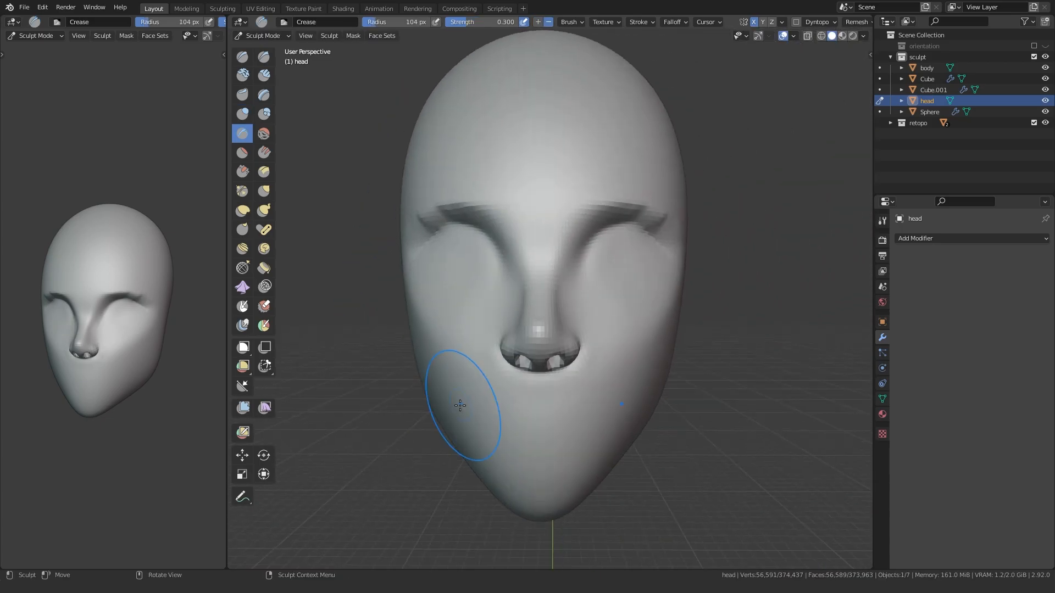
Step: Refine the nostril rims on the underside of the nose with a short 104 px Crease stroke
scroll(415, 440, "down", 1)
scroll(416, 419, "up", 5)
middle_click_drag(503, 494, 513, 416, "shift")
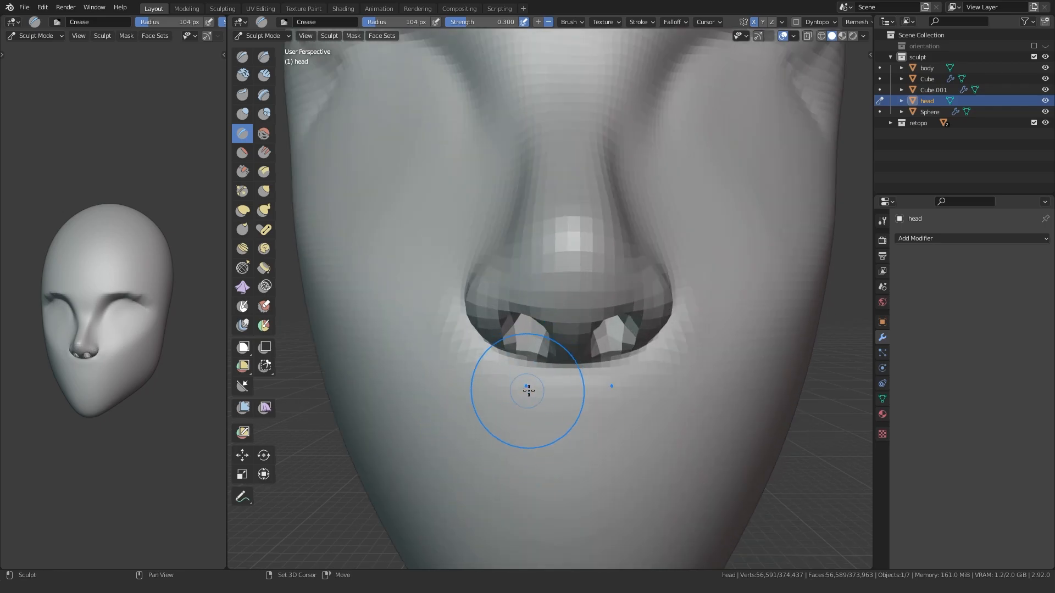
middle_click_drag(644, 389, 517, 292)
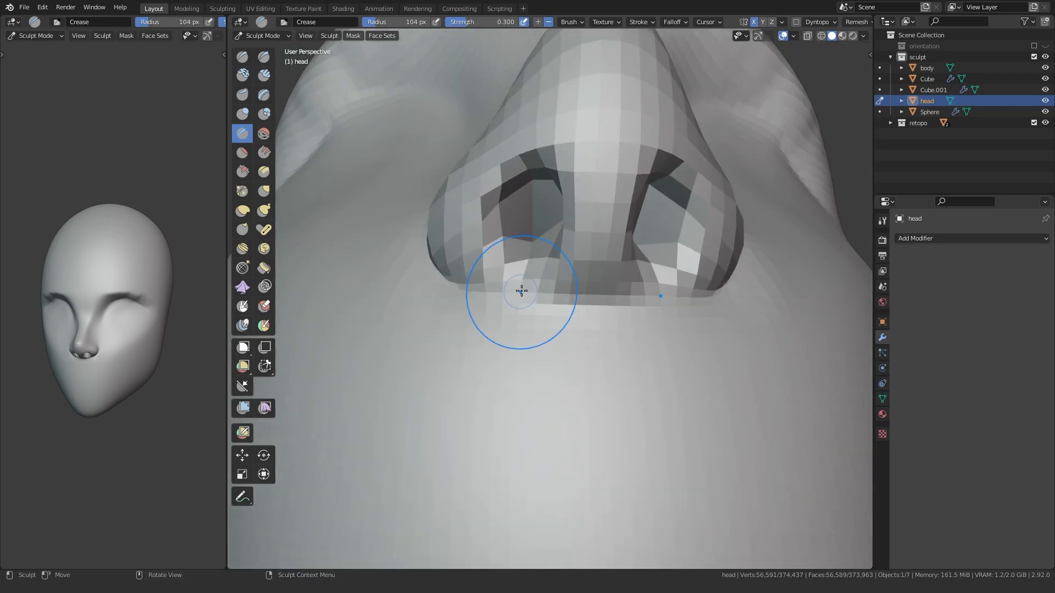
left_click_drag(529, 274, 522, 273)
scroll(523, 273, "down", 5)
middle_click_drag(522, 273, 567, 355)
scroll(567, 354, "up", 4)
middle_click_drag(548, 373, 504, 362)
scroll(503, 355, "up", 2)
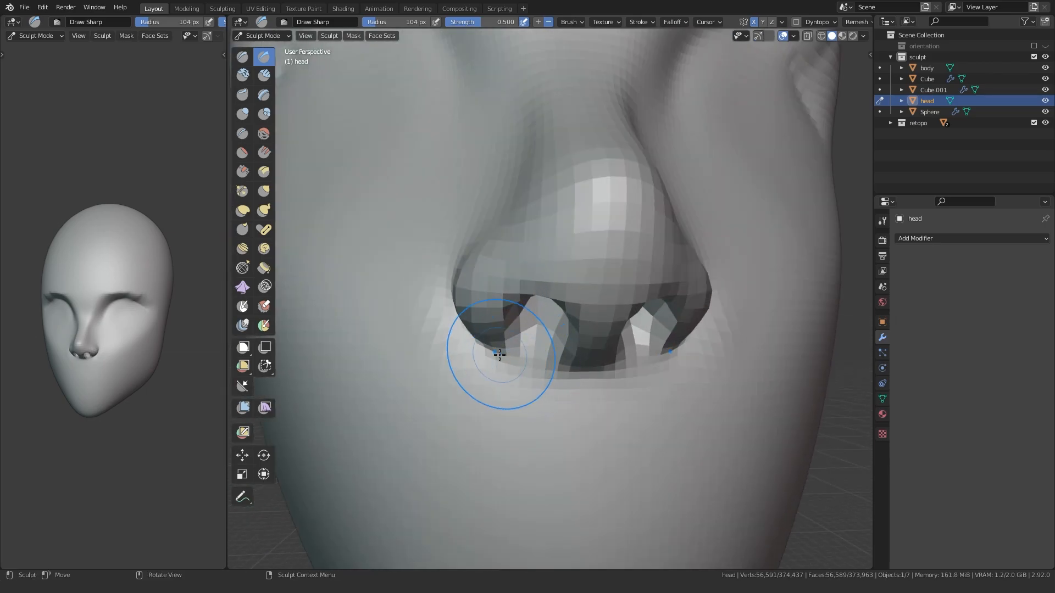
Step: Reshape the nostril rims and nose wings with the Grab brush, enlarging its radius to 173 px
key("g")
left_click_drag(502, 352, 518, 360)
mouse_move(456, 336)
middle_mouse_down()
mouse_move(495, 334)
mouse_move(462, 336)
middle_mouse_up()
key("f")
left_click(464, 339)
left_click_drag(463, 339, 475, 336)
middle_click_drag(471, 334, 492, 347)
left_click_drag(492, 348, 486, 329)
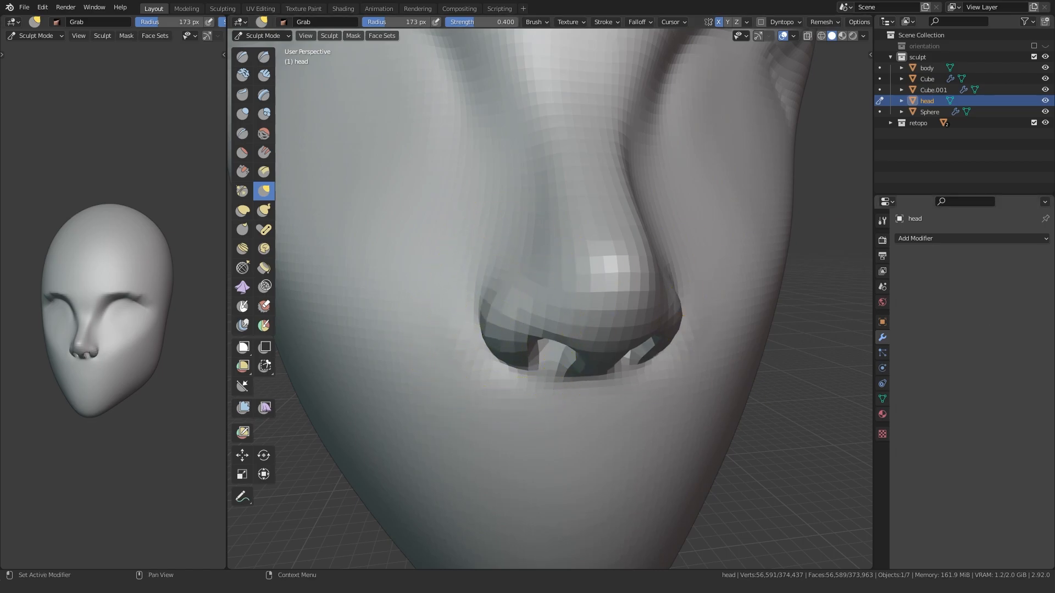
Step: Sharpen the folds around the nose wings with a 100 px Crease brush
scroll(484, 383, "down", 1)
middle_click_drag(485, 352, 496, 347)
scroll(495, 286, "up", 2)
key("shift+c")
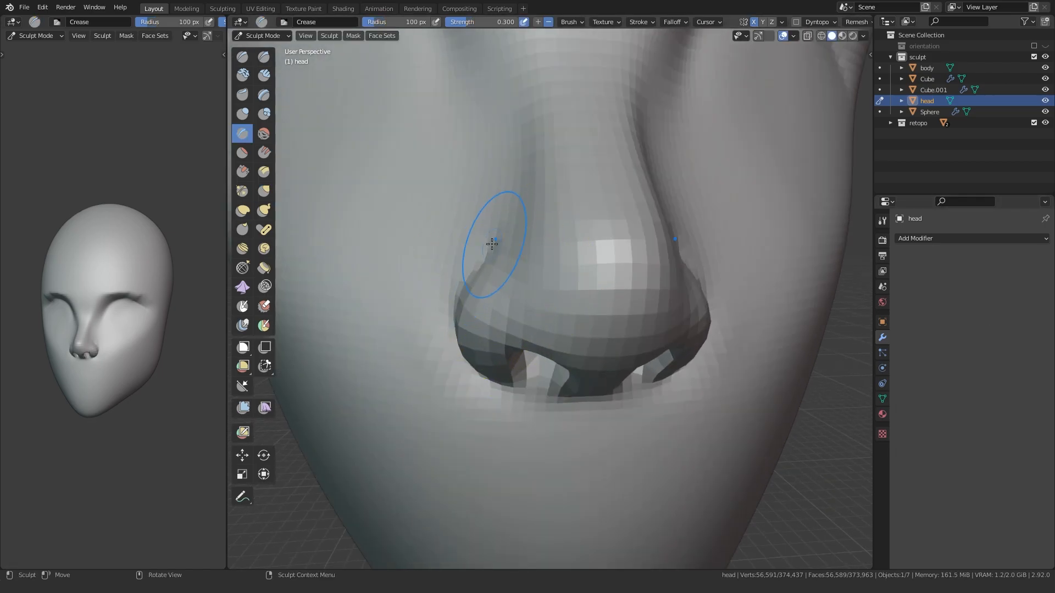
scroll(492, 243, "down", 3)
middle_click_drag(513, 305, 453, 328)
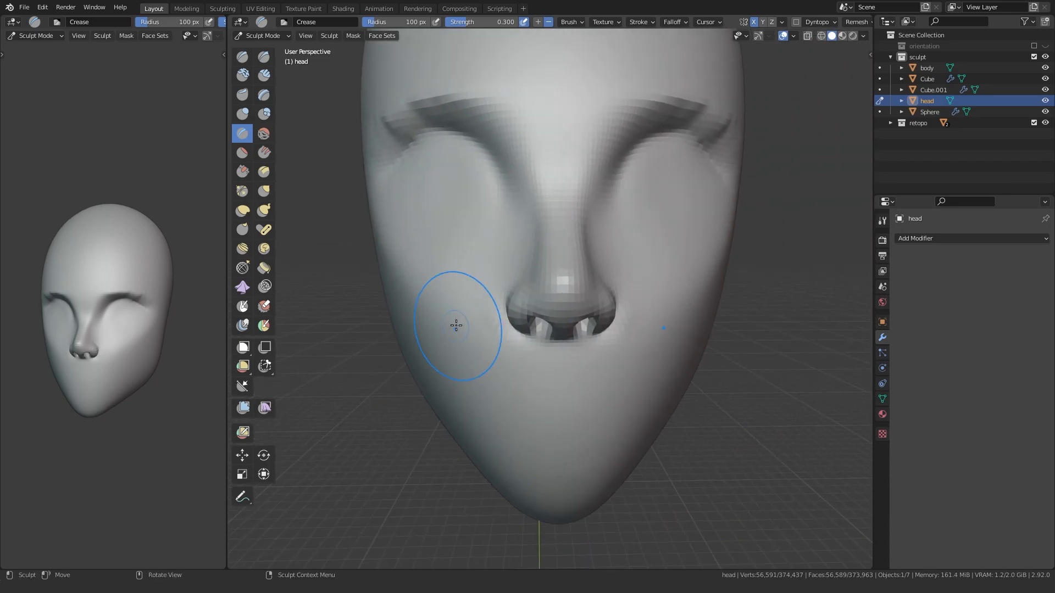
Step: Shape the inner eye sockets beneath the brows with the Grab brush at a 144 px radius
key("g")
scroll(541, 286, "up", 2)
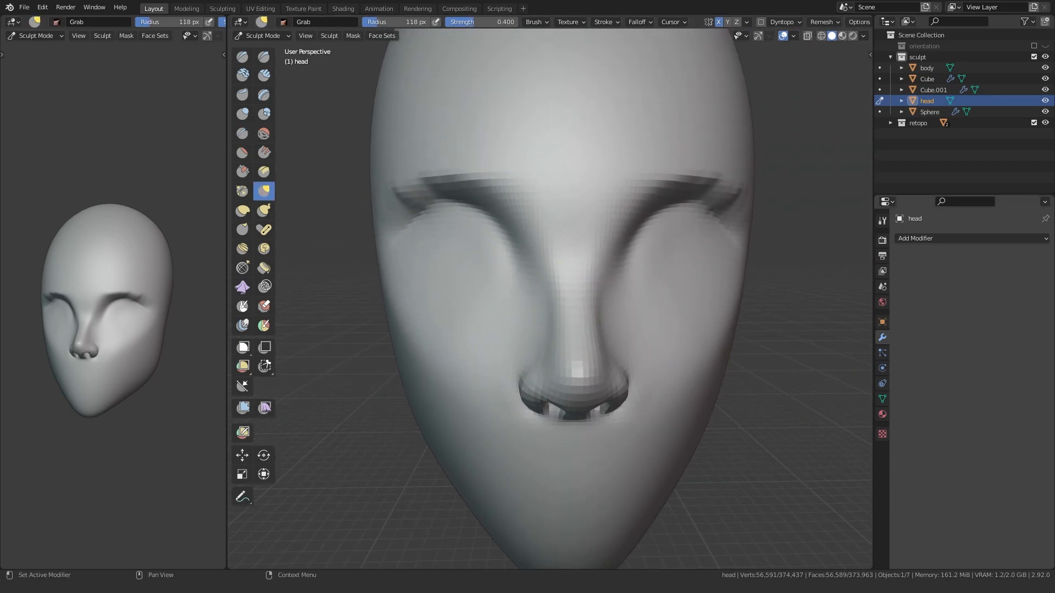
mouse_move(503, 323)
middle_mouse_down()
mouse_move(520, 318)
mouse_move(488, 329)
middle_mouse_up()
key("f")
left_click(518, 304)
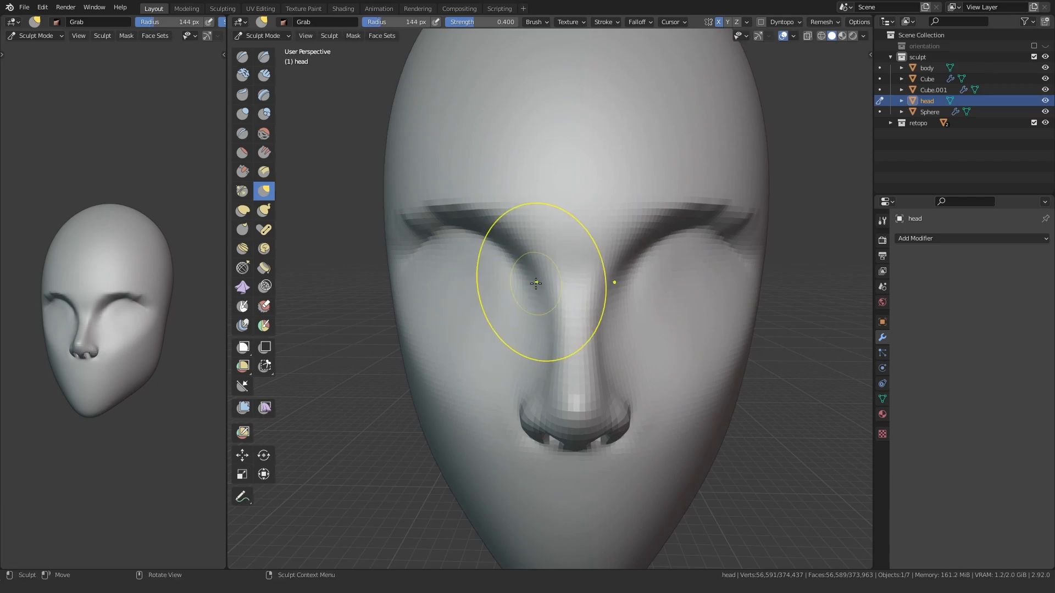
middle_click_drag(536, 264, 554, 265)
scroll(499, 275, "down", 2)
scroll(512, 281, "up", 1)
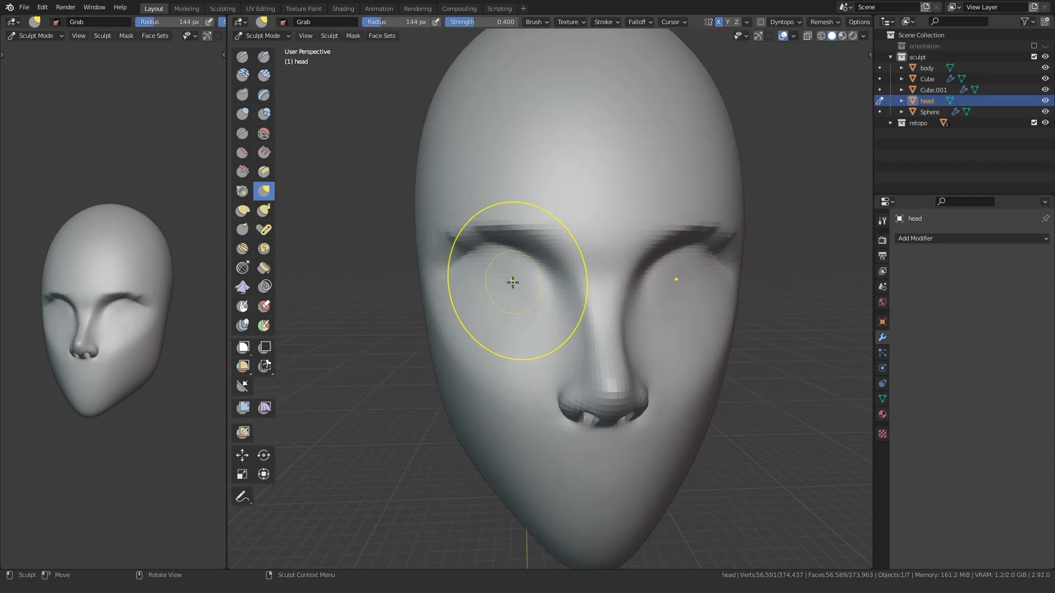
left_click_drag(529, 272, 496, 255)
scroll(486, 253, "up", 1)
middle_click_drag(483, 259, 494, 264)
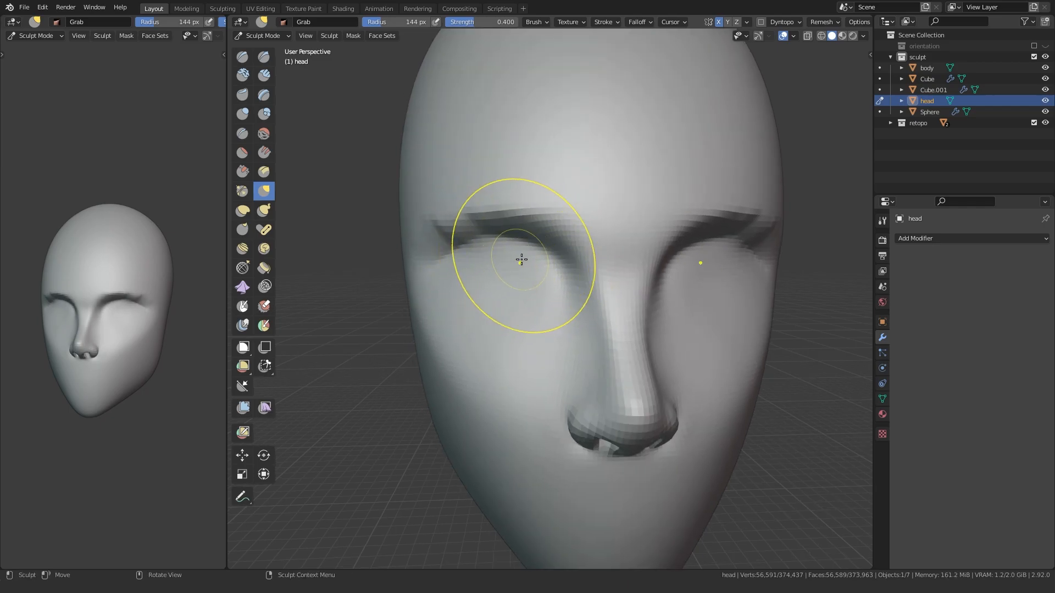
left_click_drag(543, 250, 543, 253)
Step: Carve the upper and lower eyelid outlines inside the eye sockets with a 47 px Crease brush
scroll(547, 263, "down", 4)
middle_click_drag(580, 333, 518, 350)
scroll(632, 373, "up", 2)
mouse_move(640, 389)
middle_mouse_down("shift")
mouse_move(597, 349)
mouse_move(673, 363)
mouse_move(625, 346)
middle_mouse_up("shift")
mouse_move(555, 370)
middle_mouse_down()
mouse_move(601, 385)
mouse_move(586, 389)
mouse_move(620, 451)
middle_mouse_up()
scroll(522, 385, "up", 2)
mouse_move(486, 352)
middle_mouse_down()
mouse_move(497, 370)
mouse_move(485, 374)
mouse_move(481, 356)
middle_mouse_up()
key("f")
left_click(502, 334)
key("shift+c")
scroll(474, 356, "up", 1)
key("f")
left_click(425, 326)
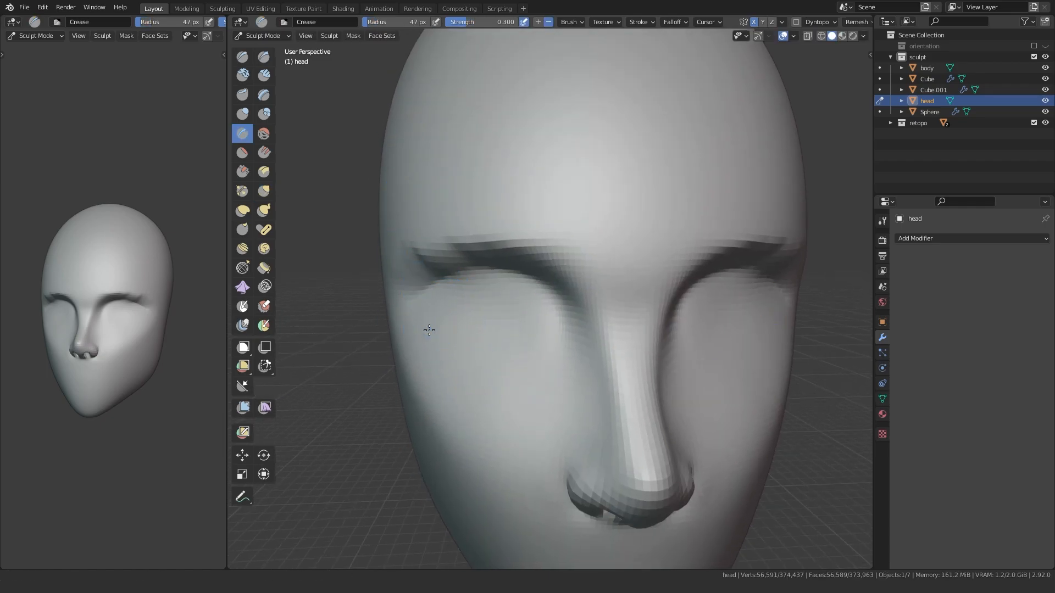
middle_click_drag(430, 331, 413, 326, "ctrl")
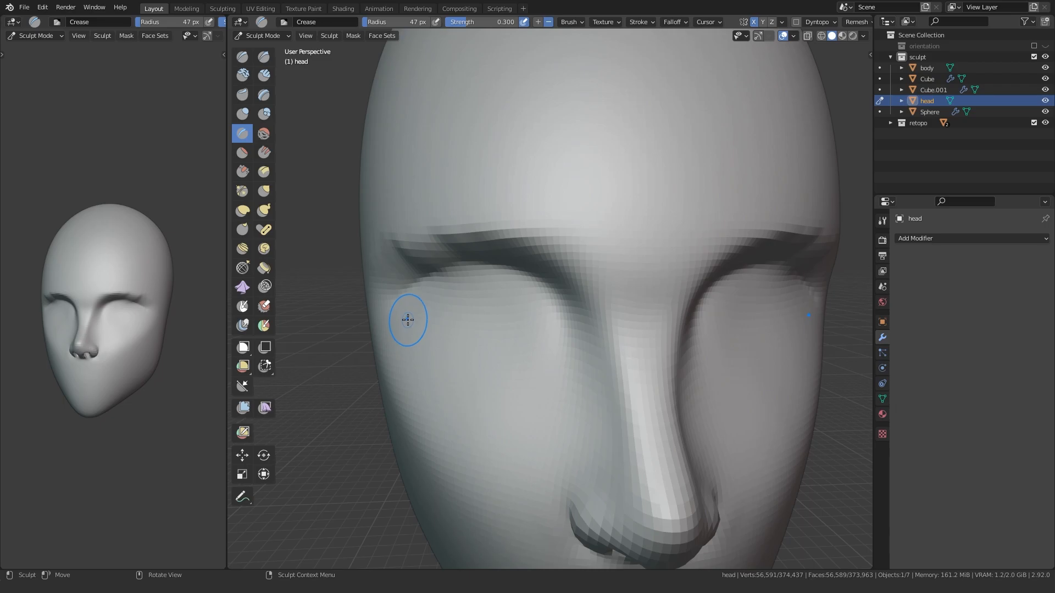
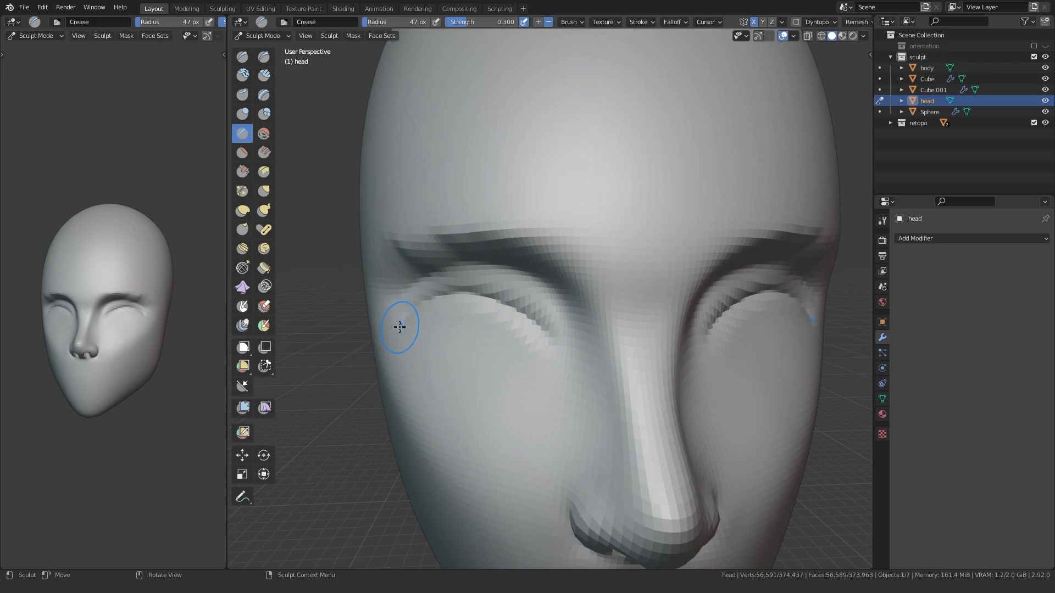
middle_click_drag(525, 314, 406, 337)
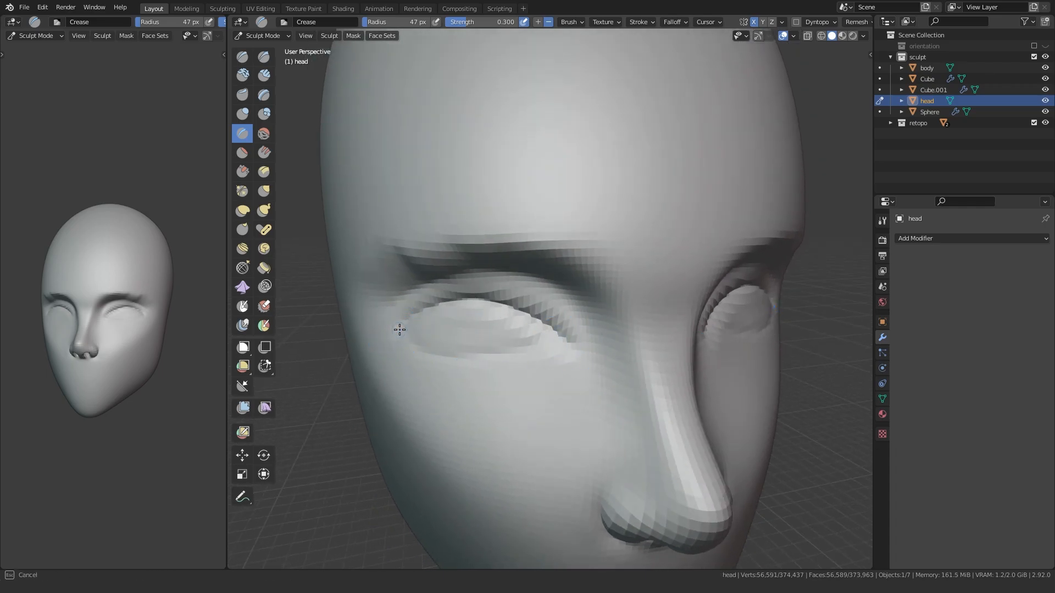
Step: Pull the eyelid contours into shape with the Grab brush at a 113 px radius
key("g")
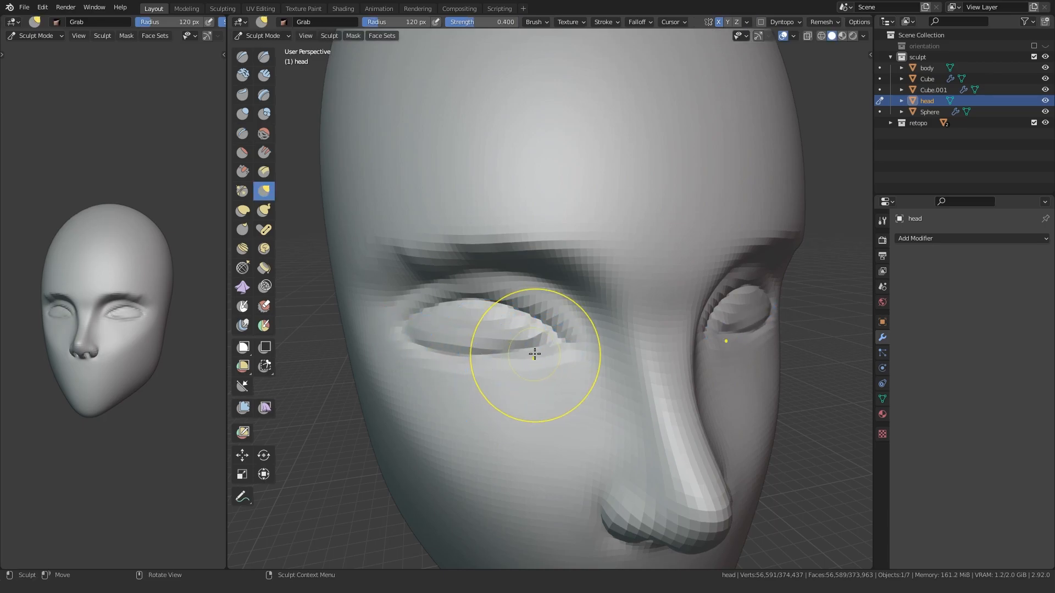
middle_click_drag(560, 358, 401, 334)
key("f")
left_click(394, 334)
left_click_drag(438, 340, 439, 351)
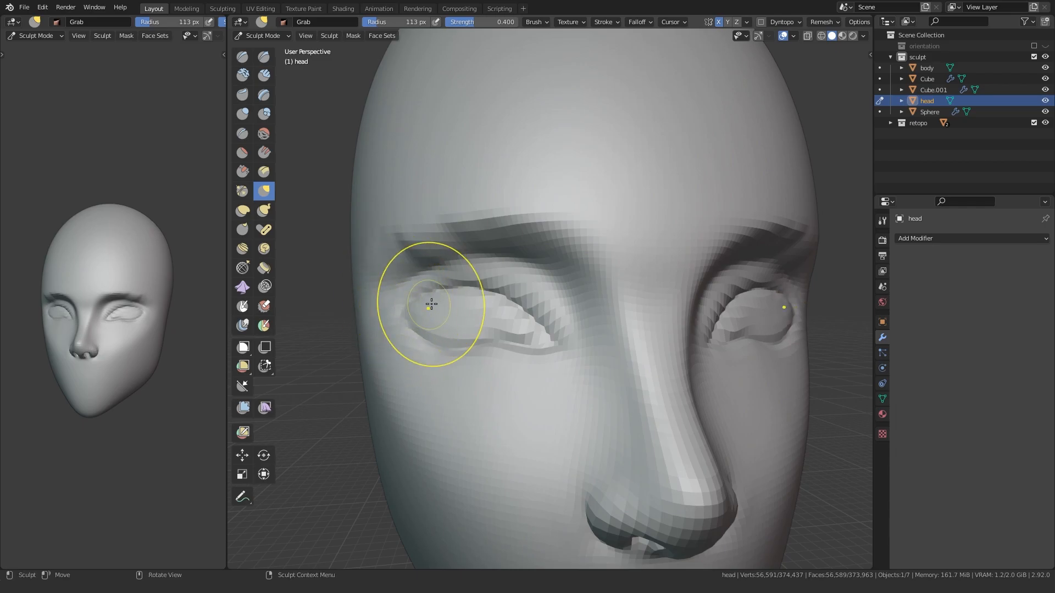
Step: Sharpen the eyelid edges with the Crease brush and nudge the lower lid near the inner corner with Grab
mouse_move(403, 297)
middle_mouse_down()
mouse_move(389, 329)
mouse_move(472, 351)
mouse_move(404, 362)
mouse_move(385, 347)
mouse_move(394, 362)
middle_mouse_up()
key("shift+c")
key("g")
key("f")
left_click(538, 352)
left_click_drag(537, 353, 537, 348)
Step: Pull the middle of the lower eyelid down slightly with the Grab brush set to 106 px
mouse_move(417, 355)
middle_mouse_down()
mouse_move(398, 361)
mouse_move(438, 352)
mouse_move(380, 355)
middle_mouse_up()
key("f")
left_click(443, 351)
key("f")
left_click(485, 347)
key("f")
left_click(492, 346)
left_click_drag(492, 345, 492, 353)
Step: Mask the whole head except the eye openings, using lasso masks and an inversion and covering the back of the head too
middle_click_drag(404, 367, 424, 368)
scroll(424, 368, "down", 4)
middle_click_drag(530, 404, 552, 404)
scroll(511, 391, "up", 4)
middle_click_drag(436, 374, 470, 359, "shift")
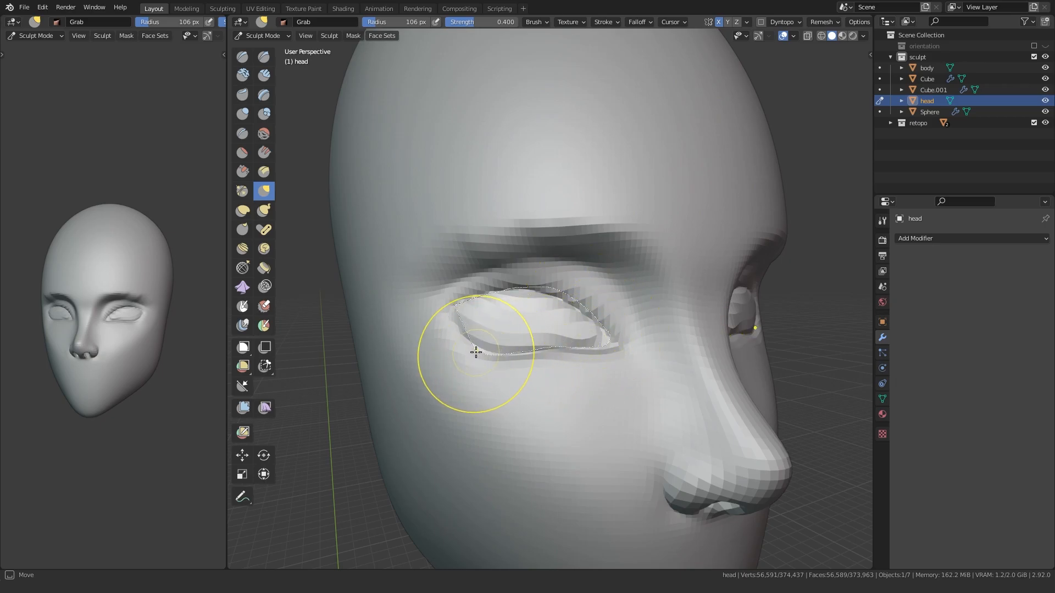
left_click_drag(476, 351, 456, 335, "ctrl+shift")
scroll(454, 337, "down", 3)
middle_click_drag(454, 338, 481, 348, "alt")
scroll(481, 348, "down", 3)
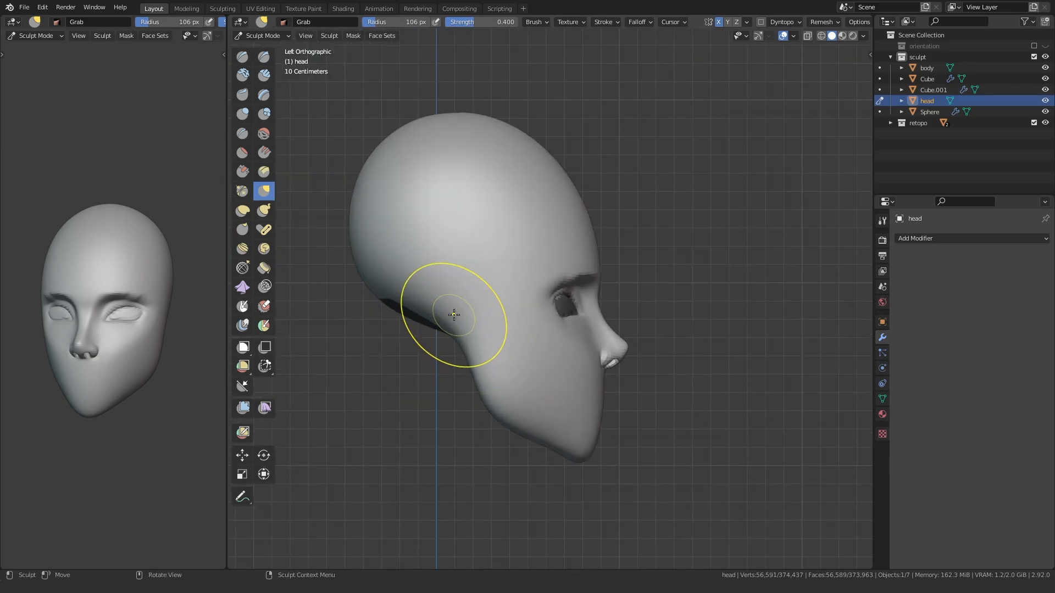
key("ctrl+i")
mouse_move(413, 237)
left_mouse_down("ctrl+shift")
mouse_move(276, 359)
mouse_move(286, 346)
left_mouse_up("ctrl+shift")
Step: Push the unmasked eye openings back into the head with an enlarged Grab brush and clear the mask
scroll(468, 335, "up", 3)
mouse_move(568, 340)
middle_mouse_down()
mouse_move(467, 325)
mouse_move(489, 318)
middle_mouse_up()
scroll(467, 316, "up", 3)
left_click_drag(443, 316, 484, 352)
scroll(431, 355, "down", 2)
middle_click_drag(436, 348, 489, 338, "alt")
key("f")
left_click(669, 332)
mouse_move(610, 325)
left_mouse_down()
mouse_move(394, 345)
mouse_move(352, 323)
left_mouse_up()
scroll(384, 329, "down", 2)
middle_click_drag(522, 351, 412, 371)
left_click_drag(554, 317, 531, 324)
scroll(467, 352, "down", 2)
key("alt+m")
Step: Leave Sculpt Mode for Object Mode and add a UV sphere to the retopo collection
scroll(467, 355, "up", 3)
mouse_move(500, 356)
middle_mouse_down()
mouse_move(574, 359)
mouse_move(442, 352)
middle_mouse_up()
scroll(441, 352, "down", 3)
key("ctrl+Tab")
scroll(442, 352, "down", 3)
left_click(506, 311)
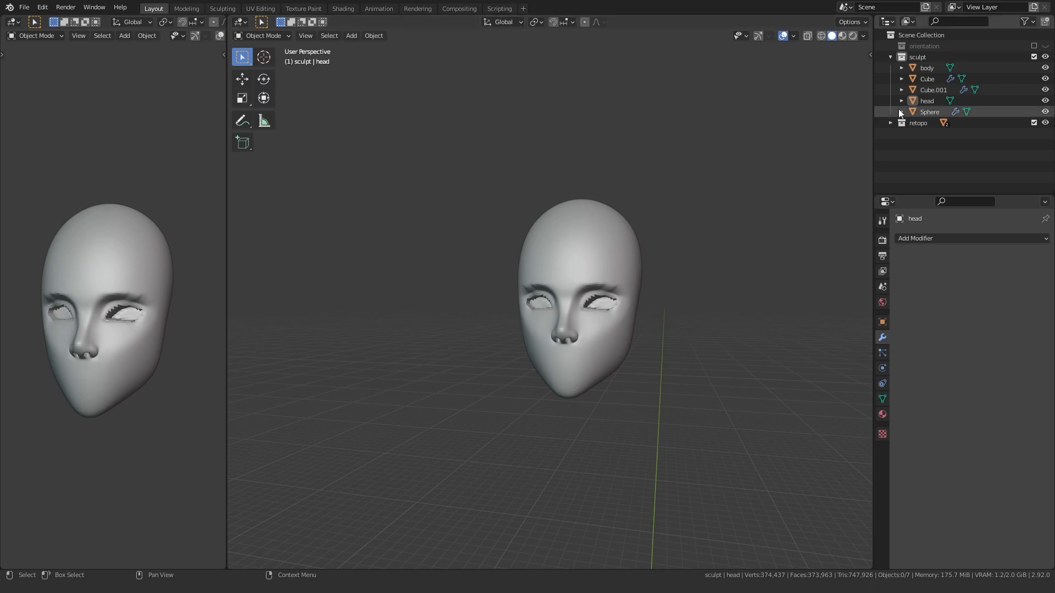
left_click(918, 122)
key("shift+a")
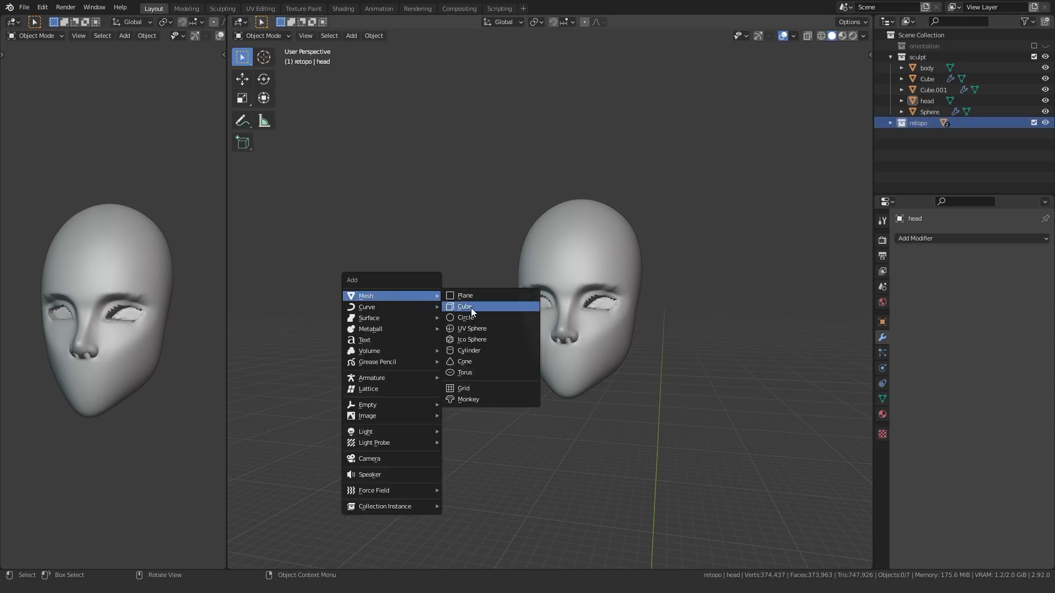
left_click(472, 328)
Step: Rotate the sphere's mesh 90 degrees about the X axis in Edit Mode
scroll(506, 384, "down", 8)
key("Tab")
type("rx")
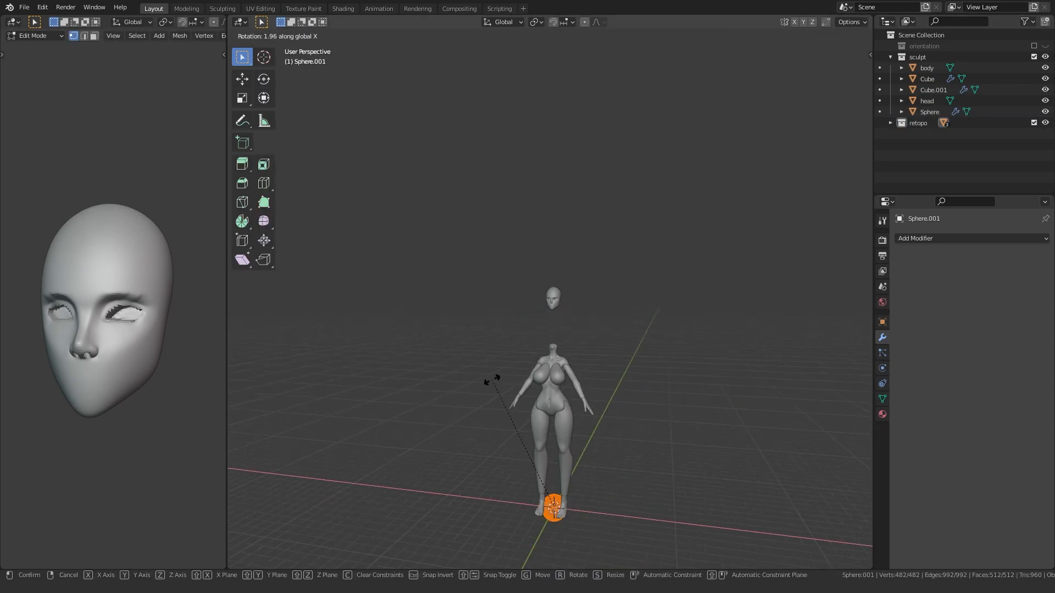
type("90")
key("Return")
key("alt+a")
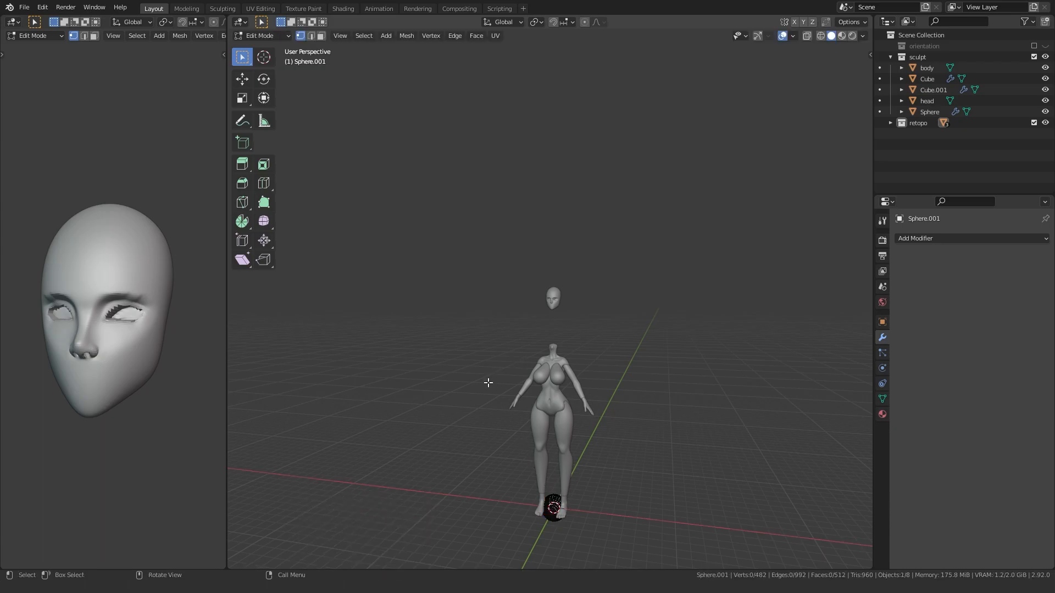
Step: Move the entire sphere mesh up in front of the face, about -1.67 m in Y and 18.56 m in Z
key("a")
middle_click_drag(488, 380, 516, 414, "alt")
key("g")
left_click(517, 254)
scroll(440, 311, "up", 7)
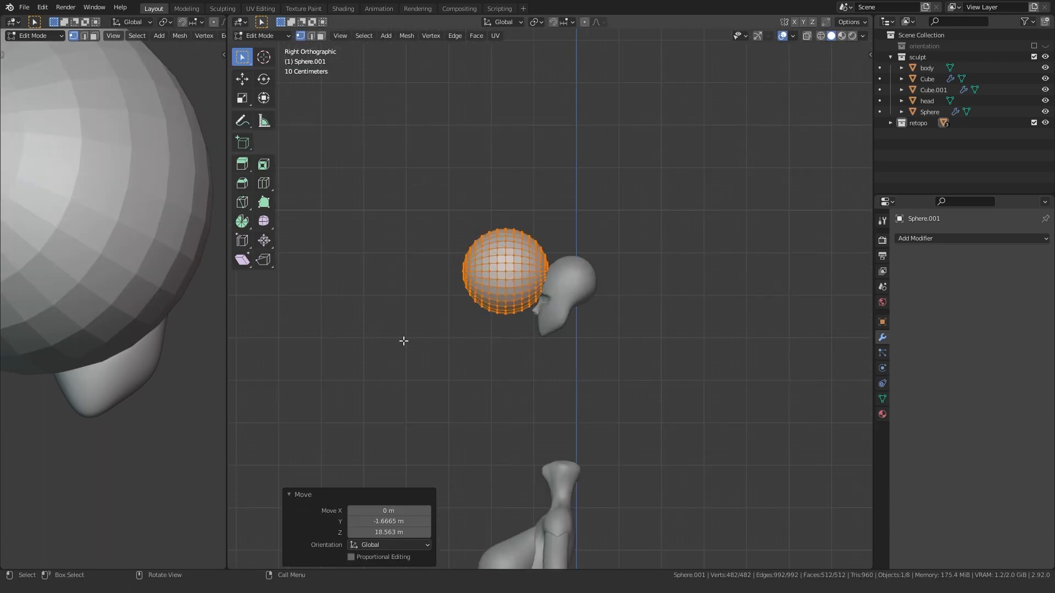
Step: Scale the sphere down over the character's left eye in front view and add a Mirror modifier on the X axis
key("KP_1")
scroll(385, 296, "up", 5)
key("s")
left_click(526, 292)
key("g")
left_click(547, 351)
left_click(939, 238)
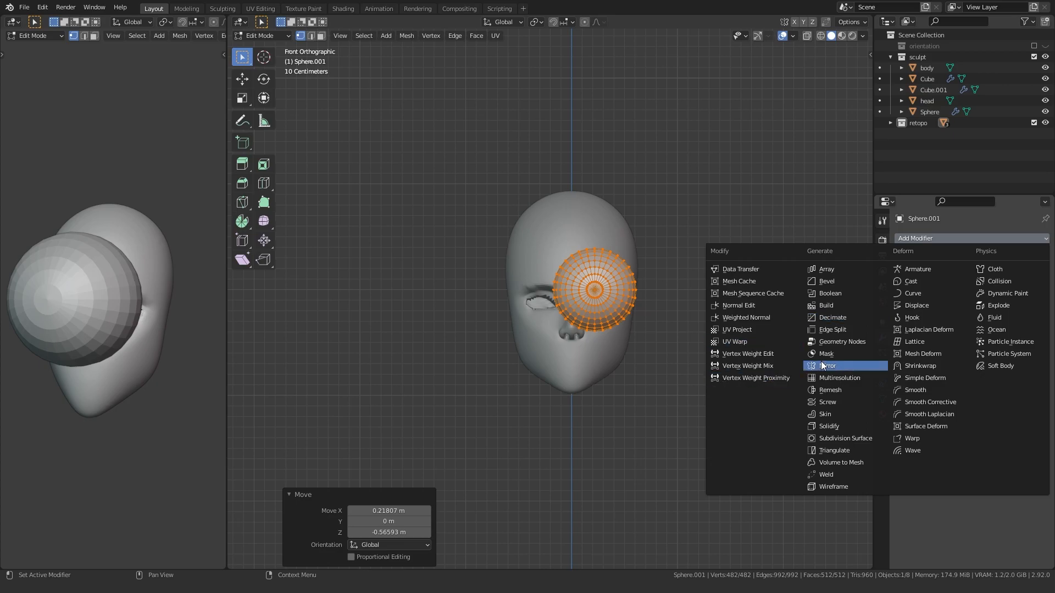
left_click(829, 366)
Step: Resize the mirrored eyeball to suit the eye socket and shift it about 0.08 m in X and -0.14 m in Z
scroll(659, 330, "up", 5)
key("s")
left_click(545, 314)
key("g")
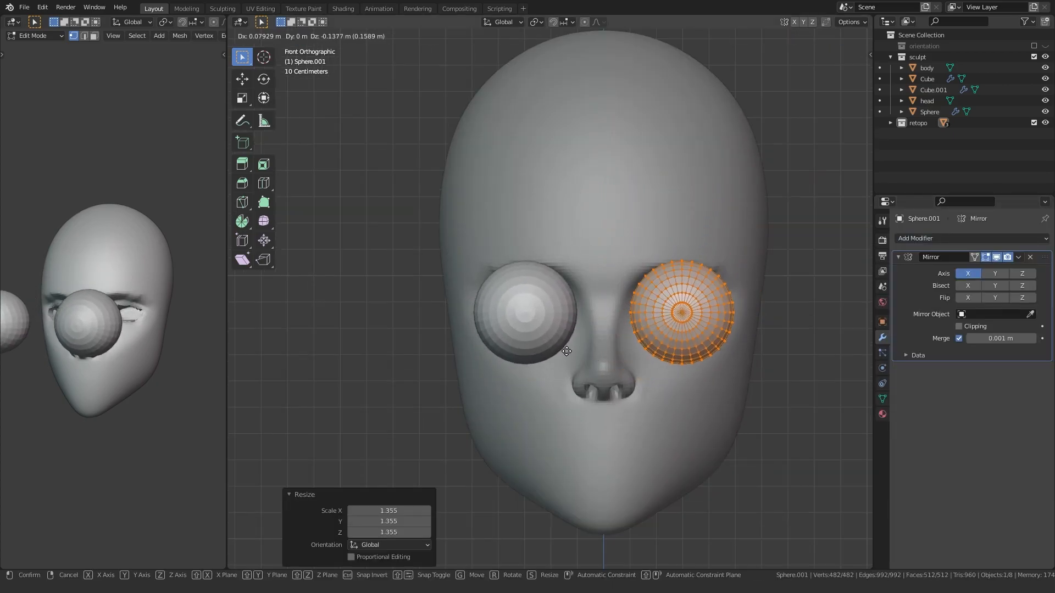
left_click(568, 351)
Step: Fine-tune the eyeball over the eye opening in X-ray view, scaling it to 0.984 and raising it about 0.01 m
key("alt+z")
scroll(607, 362, "up", 6)
middle_click_drag(719, 363, 412, 324, "shift")
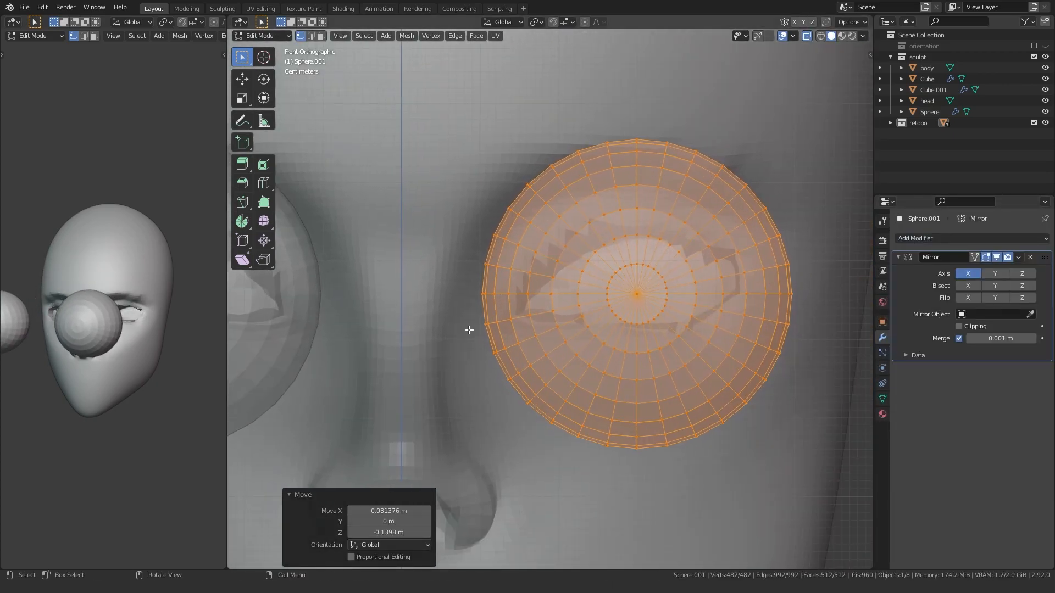
key("s")
left_click(477, 326)
key("g")
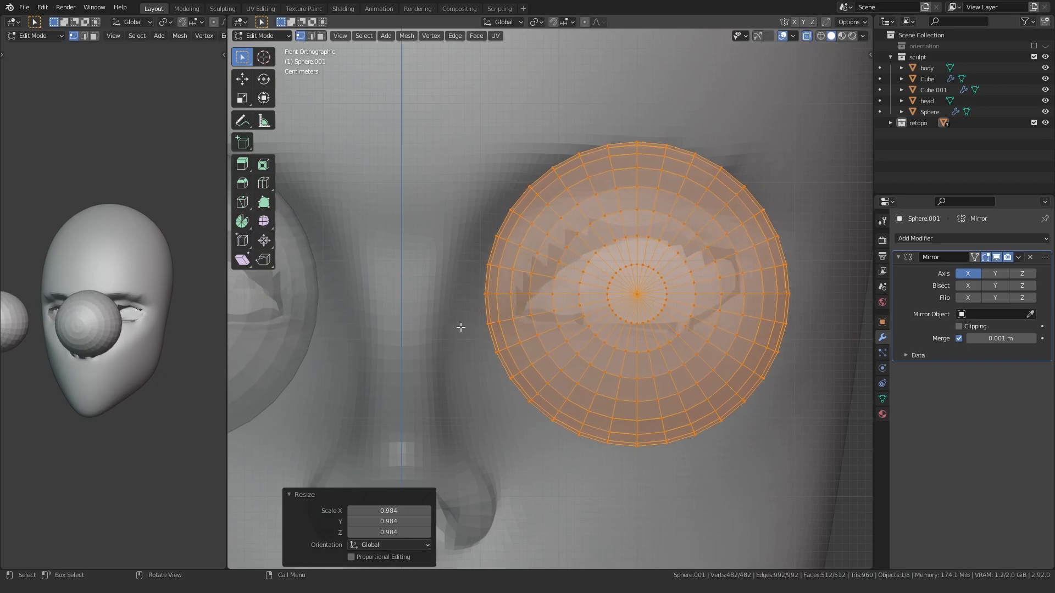
left_click(460, 316)
Step: Move the eyeball about 1.03 m along Y into the eye socket in side view
key("KP_3")
scroll(327, 360, "down", 3)
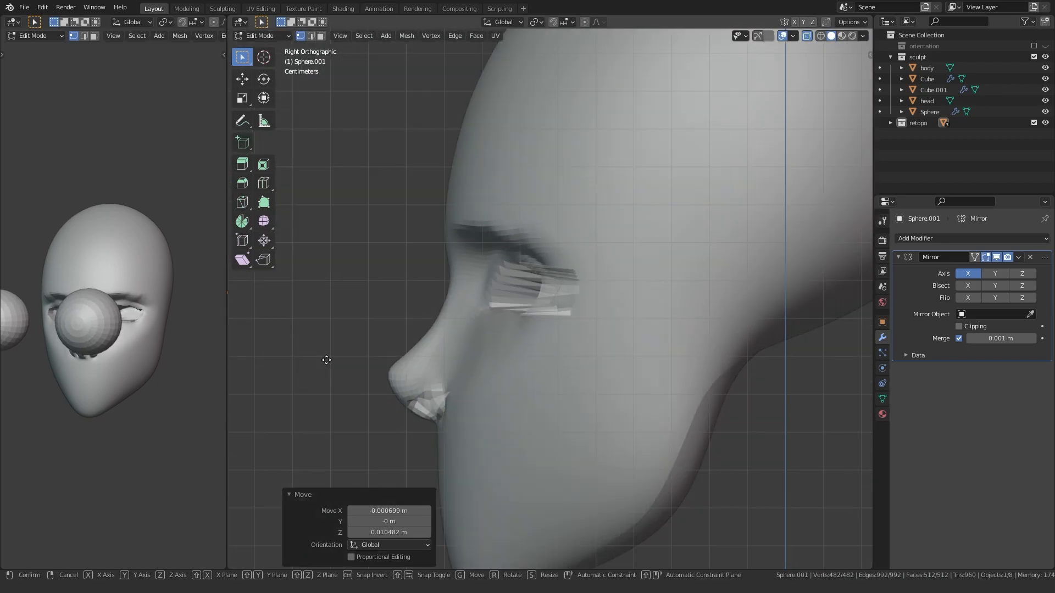
key("g")
key("y")
left_click(711, 337)
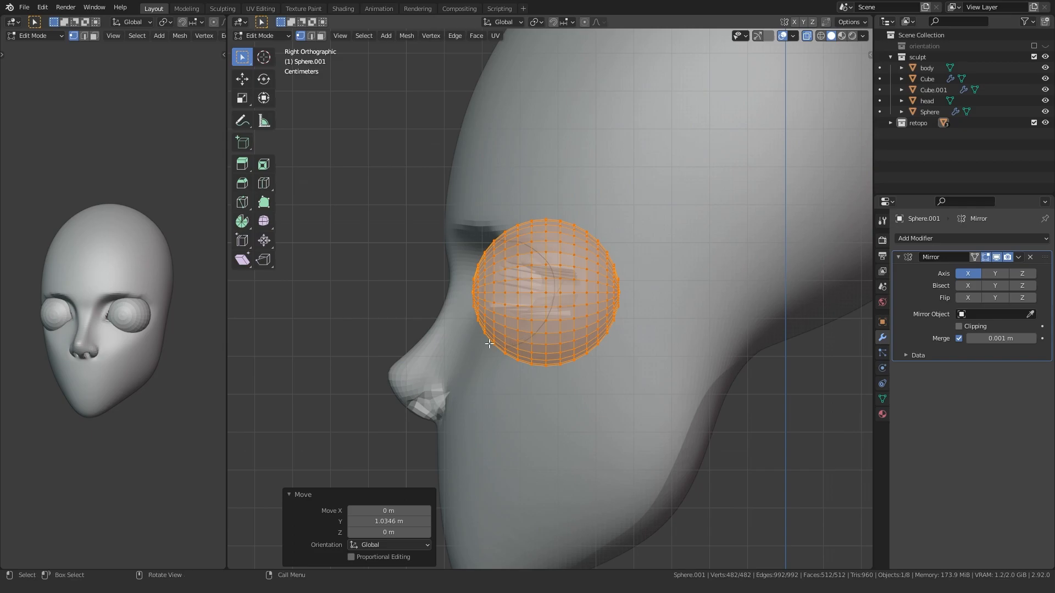
scroll(489, 344, "up", 2)
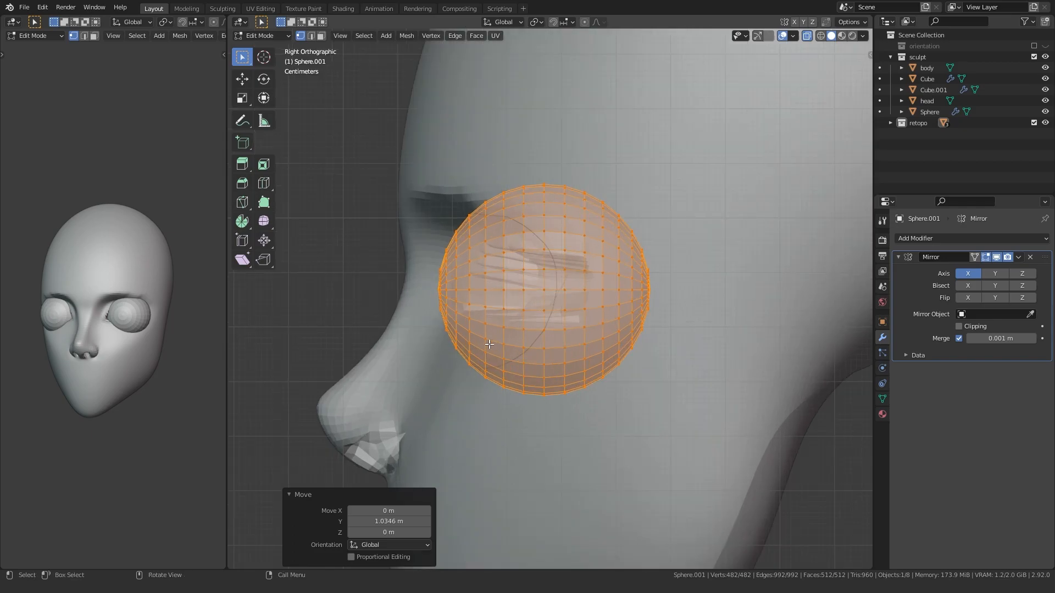
Step: Leave Edit Mode on the eyeball and switch the head to Sculpt Mode
mouse_move(489, 344)
middle_mouse_down()
mouse_move(569, 378)
mouse_move(589, 358)
mouse_move(571, 299)
middle_mouse_up()
scroll(571, 356, "down", 2)
key("alt+a")
key("Tab")
left_click(540, 354)
key("ctrl+Tab")
left_click(609, 372)
scroll(572, 299, "up", 2)
key("f")
left_click(577, 291)
left_click_drag(575, 307, 408, 283)
key("ctrl+z")
Step: Adjust the brush size and pull the eyelid area around the eyeball into shape in X-ray view
key("f")
left_click(523, 291)
key("f")
left_click(587, 283)
left_click_drag(584, 279, 562, 276)
middle_click_drag(561, 289, 511, 334)
mouse_move(503, 323)
left_mouse_down()
mouse_move(573, 327)
mouse_move(528, 480)
mouse_move(484, 440)
left_mouse_up()
Step: Pull the eyelid region forward over the eyeball in side view and refine its fit from an angled view
key("KP_3")
key("a")
key("f")
left_click(575, 281)
left_click_drag(572, 278, 549, 278)
key("alt+z")
middle_click_drag(549, 278, 524, 320)
left_click_drag(526, 319, 537, 314)
key("alt+z")
mouse_move(553, 313)
middle_mouse_down()
mouse_move(588, 317)
mouse_move(495, 339)
mouse_move(510, 332)
middle_mouse_up()
Step: Work the edges of the eye opening with the Crease brush at 80 px, toggling X-ray to compare lids and eyeball
key("f")
left_click(483, 262)
key("shift+c")
key("alt+z")
key("f")
left_click(549, 248)
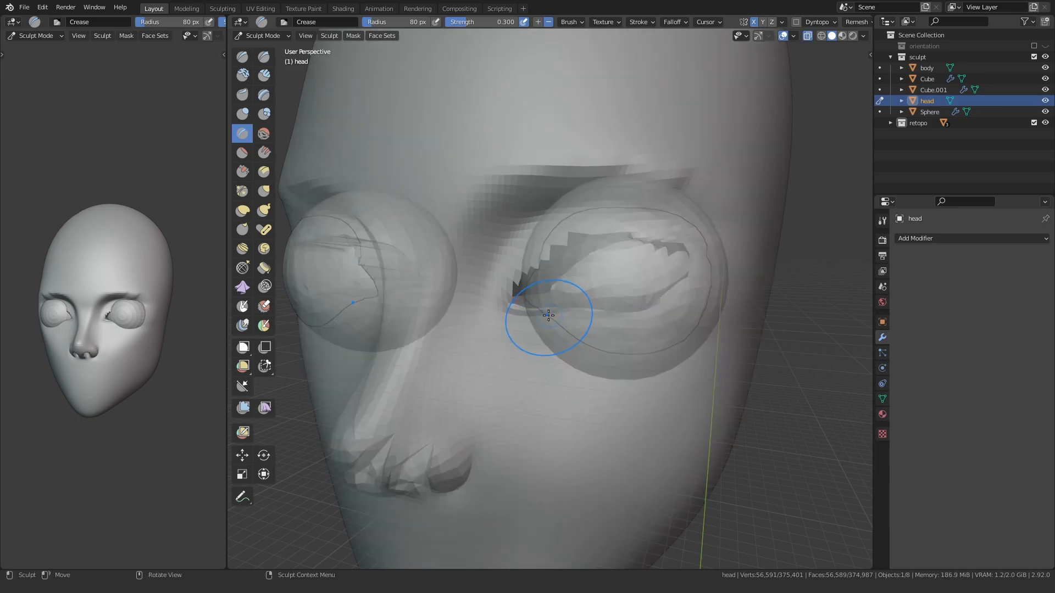
key("alt+z")
mouse_move(575, 310)
middle_mouse_down()
mouse_move(536, 318)
mouse_move(522, 341)
mouse_move(414, 340)
mouse_move(466, 330)
middle_mouse_up()
key("alt+z")
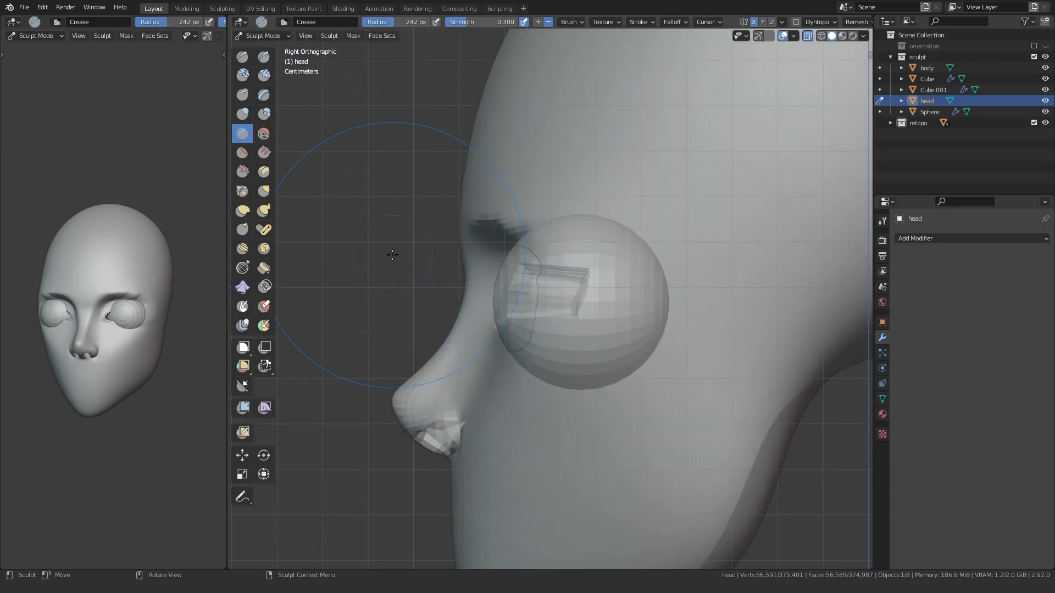
Step: Fit the eyelids and the area below the eye to the eyeball with the Grab brush
key("g")
key("alt+z")
mouse_move(537, 275)
middle_mouse_down()
mouse_move(506, 306)
mouse_move(594, 299)
mouse_move(563, 297)
middle_mouse_up()
key("f")
left_click(548, 331)
left_click_drag(552, 332, 543, 342)
middle_click_drag(552, 352, 602, 342)
left_click_drag(602, 342, 605, 355)
middle_click_drag(615, 348, 511, 322)
key("f")
left_click(588, 354)
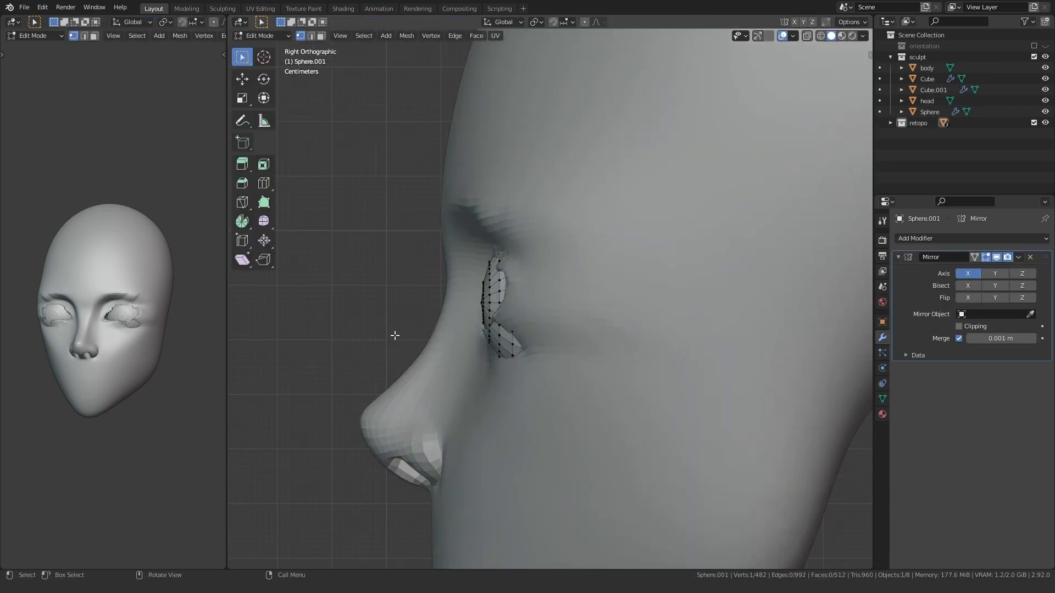
Step: Rescale the whole eyeball mesh, shift it along Z and reposition it within the socket
key("a")
key("s")
left_click(418, 335)
middle_click_drag(417, 335, 515, 341)
key("g")
key("z")
left_click(515, 342)
scroll(516, 342, "down", 1)
mouse_move(570, 370)
middle_mouse_down("alt")
mouse_move(496, 378)
mouse_move(438, 361)
mouse_move(511, 371)
mouse_move(566, 362)
mouse_move(522, 377)
middle_mouse_up("alt")
key("g")
left_click(434, 359)
Step: Return to sculpting the head and undo the last Grab stroke at the lower eyelid
key("Tab")
left_click(566, 361)
key("ctrl+Tab")
left_click(569, 388)
scroll(576, 371, "up", 2)
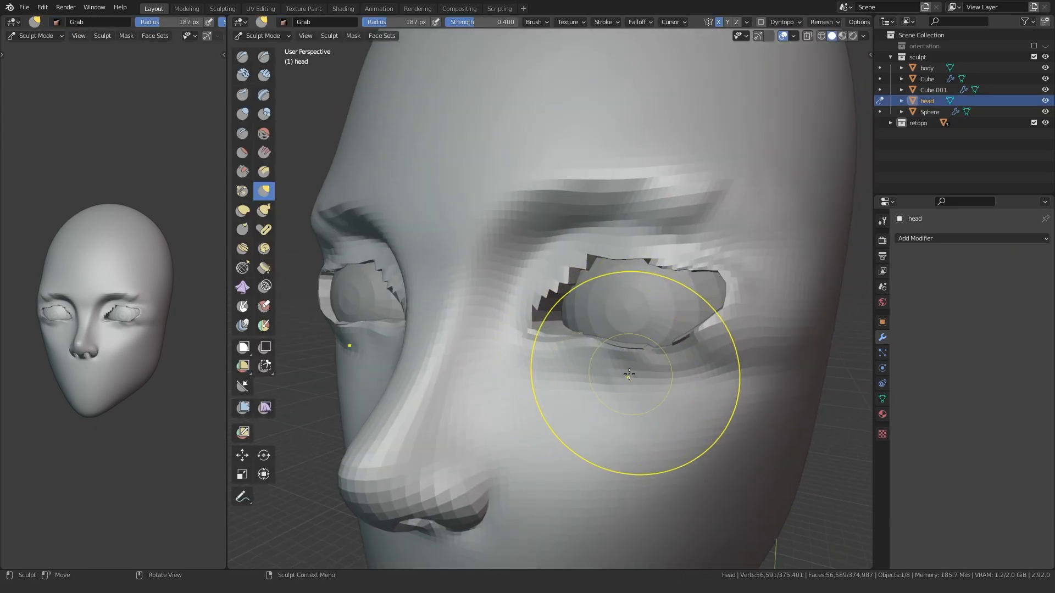
key("ctrl+z")
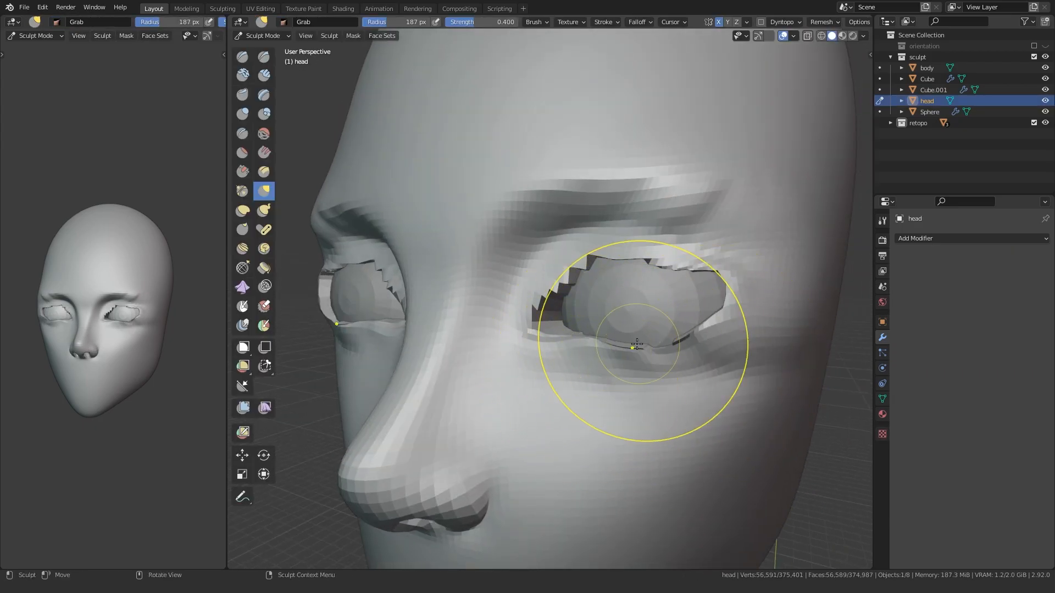
Step: Sculpt creases around the eyelid edges in front view with the Crease brush at 144 px, undoing an unwanted stroke
key("shift+c")
mouse_move(575, 353)
middle_mouse_down()
mouse_move(656, 353)
mouse_move(615, 352)
middle_mouse_up()
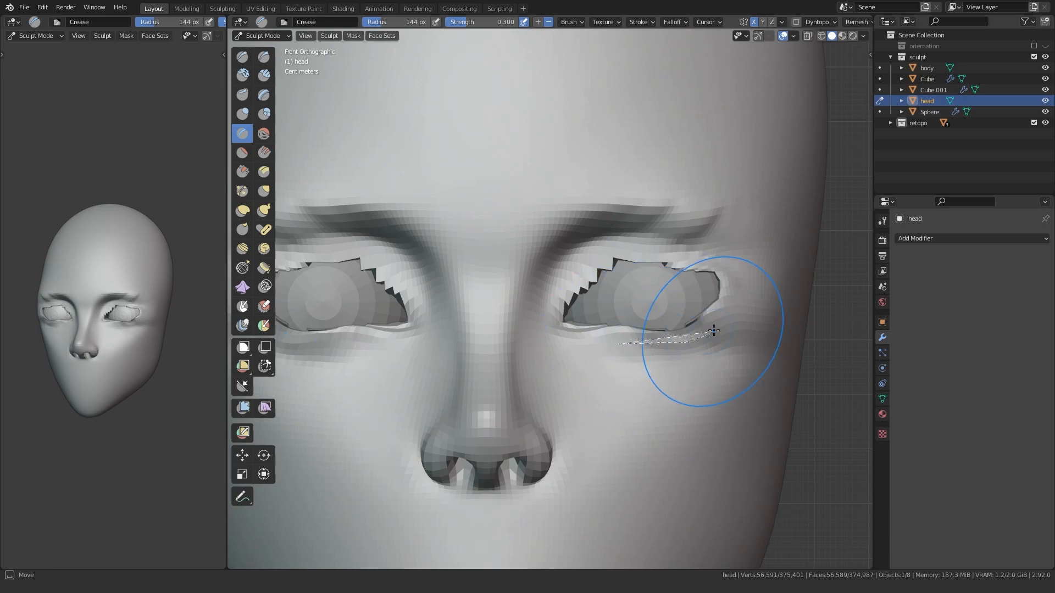
key("ctrl+z")
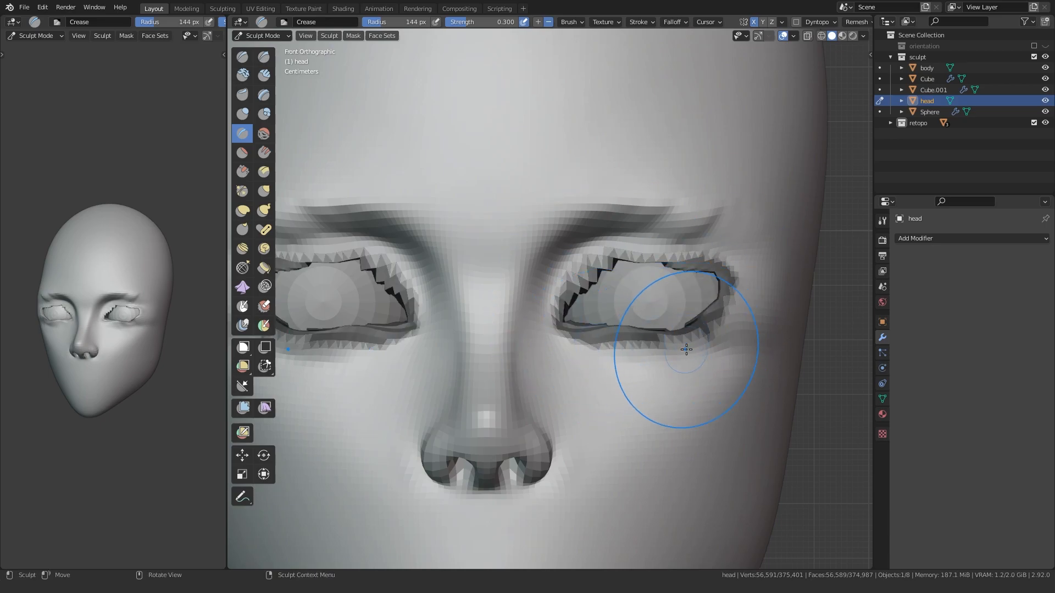
Step: Pull the eyelid rims closer to the eyeball from several angles with the Grab brush
mouse_move(716, 319)
middle_mouse_down()
mouse_move(549, 363)
mouse_move(518, 389)
mouse_move(517, 379)
middle_mouse_up()
key("g")
left_click_drag(524, 348, 535, 348)
mouse_move(538, 318)
middle_mouse_down()
mouse_move(546, 365)
mouse_move(536, 374)
middle_mouse_up()
left_click_drag(551, 348, 564, 341)
mouse_move(560, 343)
middle_mouse_down()
mouse_move(485, 350)
mouse_move(506, 355)
middle_mouse_up()
scroll(522, 340, "up", 2)
left_click_drag(541, 347, 546, 351)
scroll(495, 335, "down", 2)
middle_click_drag(473, 329, 508, 242)
left_click_drag(518, 237, 515, 221)
middle_click_drag(508, 247, 629, 369)
Step: Adjust the voxel size and remesh the head
scroll(495, 366, "down", 4)
middle_click_drag(393, 369, 422, 377)
key("shift+r")
left_click(429, 374)
key("ctrl+r")
Step: Sharpen the upper eyelid edge with the Crease brush at 113 px
scroll(489, 289, "up", 6)
middle_click_drag(478, 282, 464, 247)
key("shift+c")
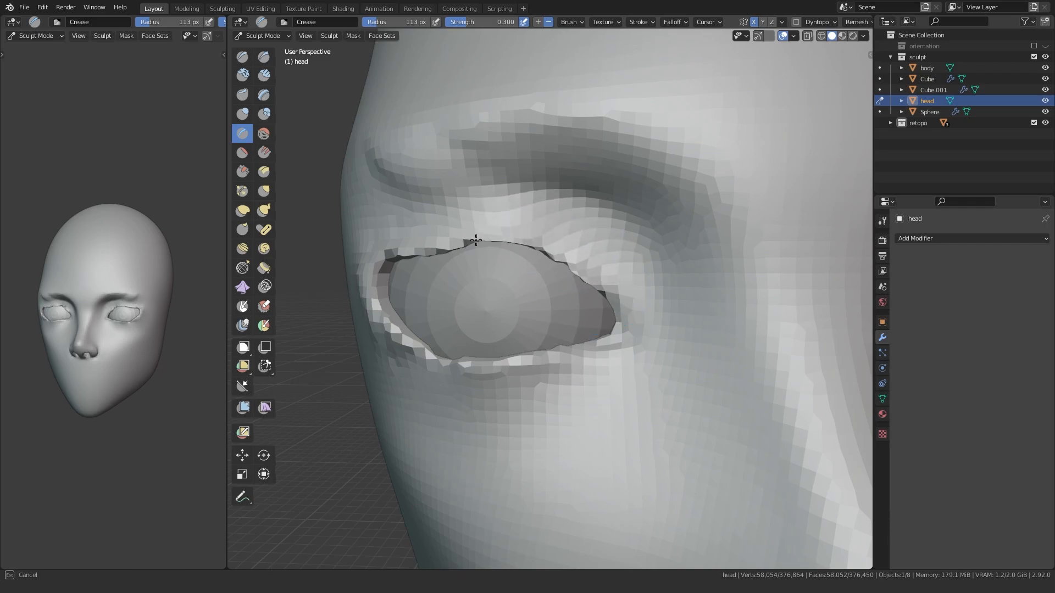
left_click_drag(515, 245, 506, 244)
scroll(497, 258, "down", 2)
mouse_move(415, 314)
middle_mouse_down()
mouse_move(446, 332)
mouse_move(423, 316)
middle_mouse_up()
Step: Adjust the inner eye corner and lower eyelid with the Grab brush
key("g")
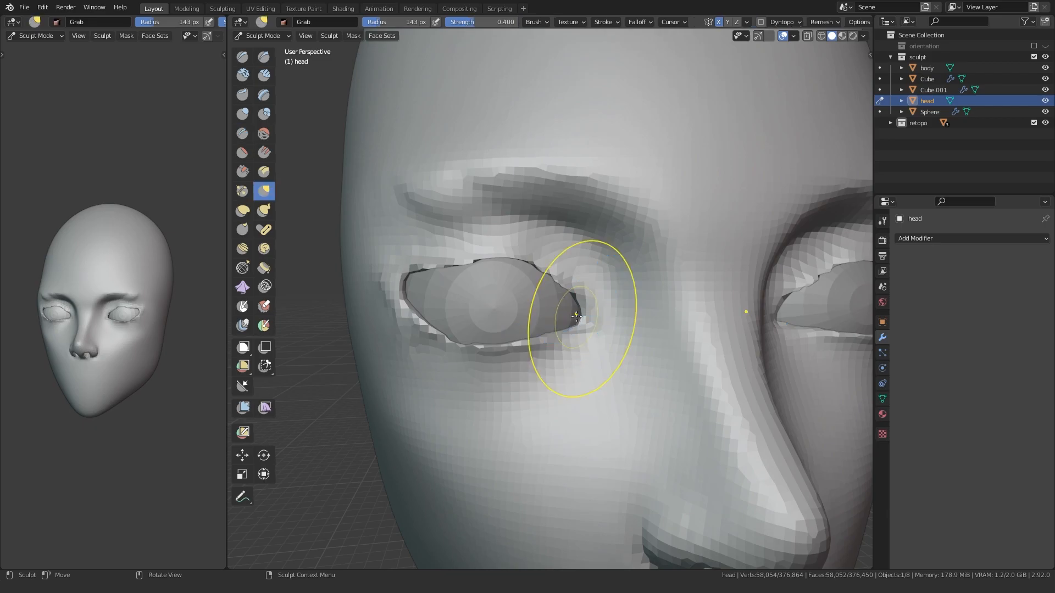
middle_click_drag(431, 343, 535, 426)
key("f")
left_click(593, 321)
left_click_drag(492, 340, 497, 351)
Step: Invert the mask, reshape the upper eyelid near its outer corner and clear the mask
middle_click_drag(497, 351, 470, 201)
key("ctrl+i")
key("a")
left_click_drag(414, 234, 455, 246)
key("alt+m")
Step: Define the upper eyelid edge and inner eye corner with the Crease brush at 80 px
mouse_move(502, 332)
middle_mouse_down()
mouse_move(429, 359)
mouse_move(463, 359)
middle_mouse_up()
mouse_move(463, 360)
middle_mouse_down("shift")
mouse_move(434, 385)
mouse_move(487, 330)
middle_mouse_up("shift")
key("f")
left_click(462, 324)
key("shift+c")
left_click_drag(516, 257, 525, 252)
key("f")
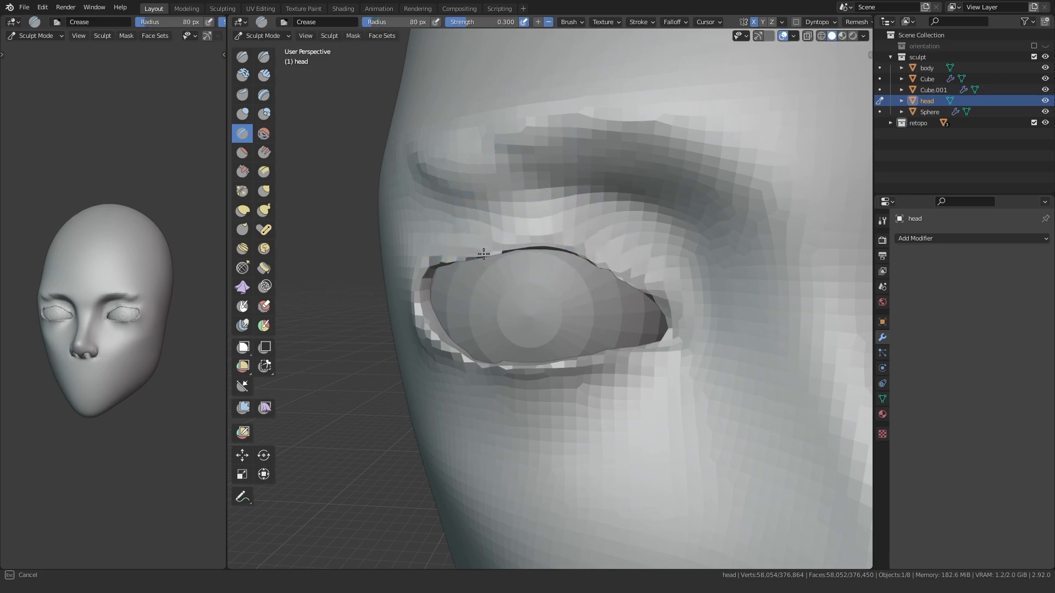
left_click_drag(636, 308, 653, 318)
Step: Tighten the upper and lower eyelid rims with the Crease and Pinch/Magnify brushes at 100 px
key("f")
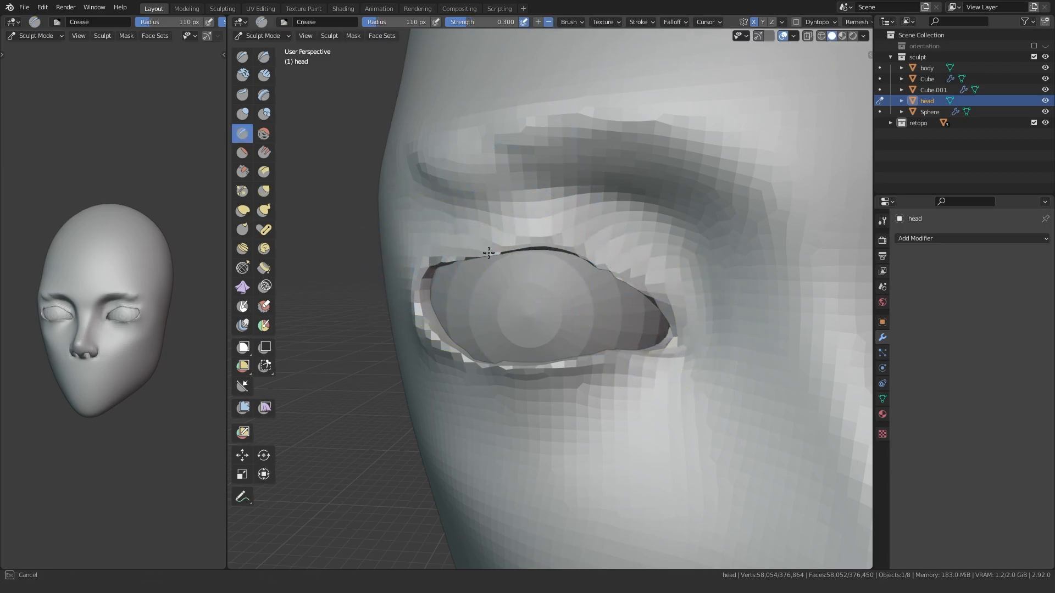
left_click(577, 275)
middle_click_drag(423, 324, 450, 336)
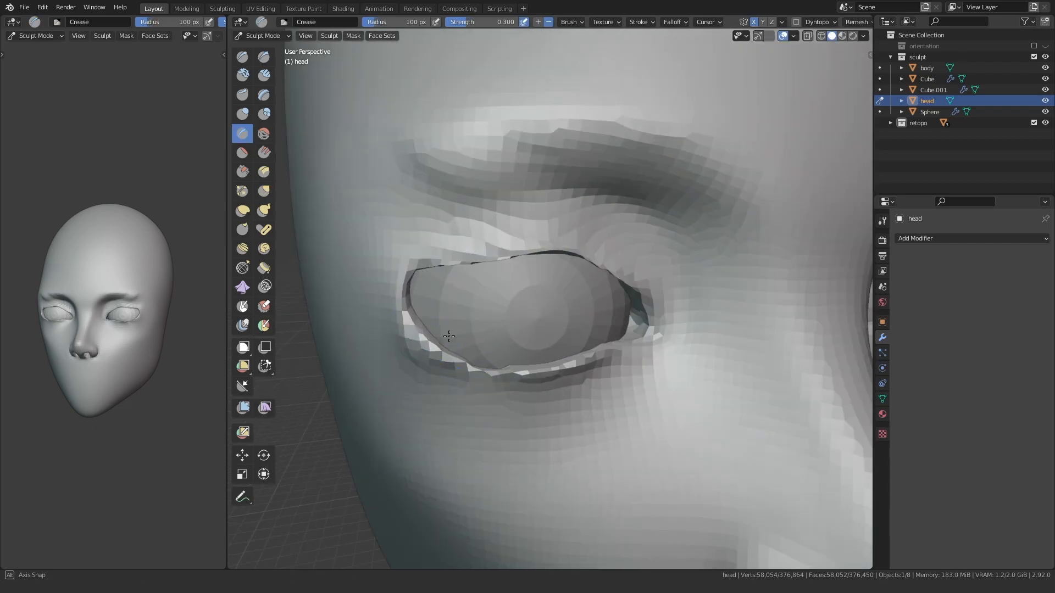
middle_click_drag(601, 355, 566, 341)
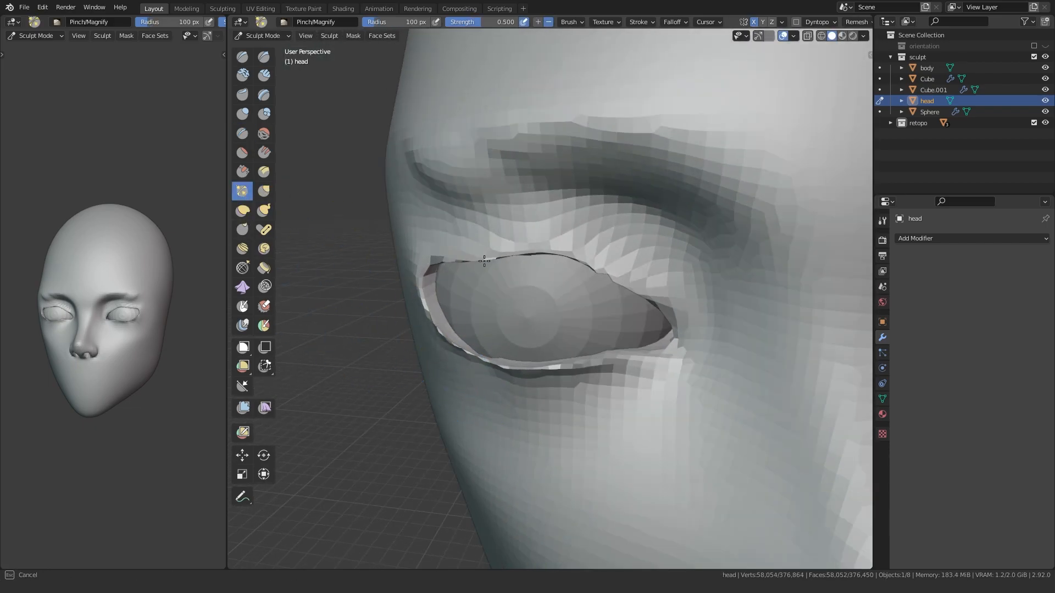
middle_click_drag(387, 338, 357, 353, "alt")
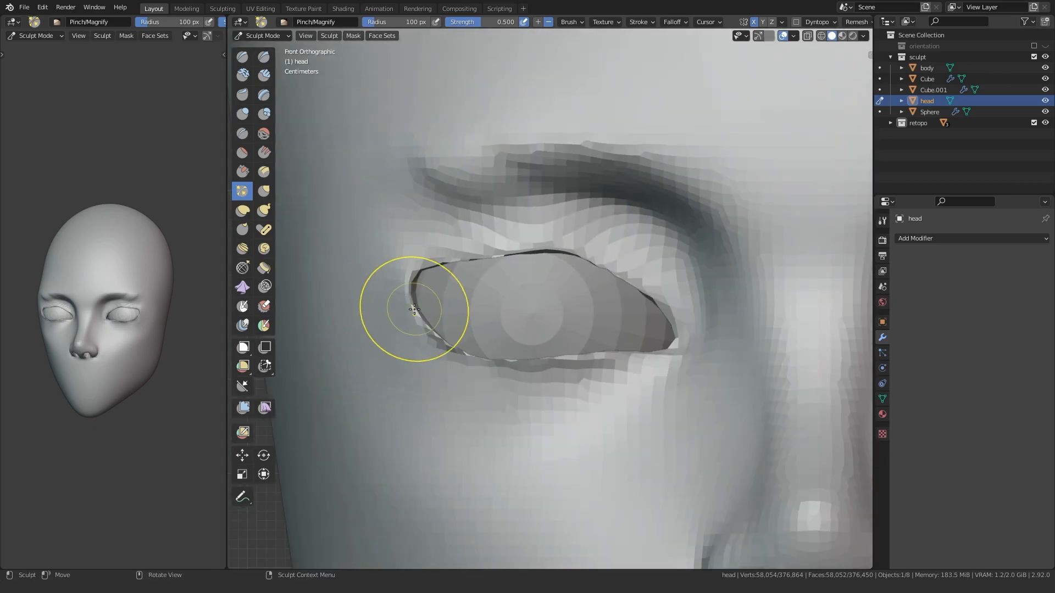
Step: Round out the upper eyelid toward the outer corner in front view with the Grab brush at 195 px
key("g")
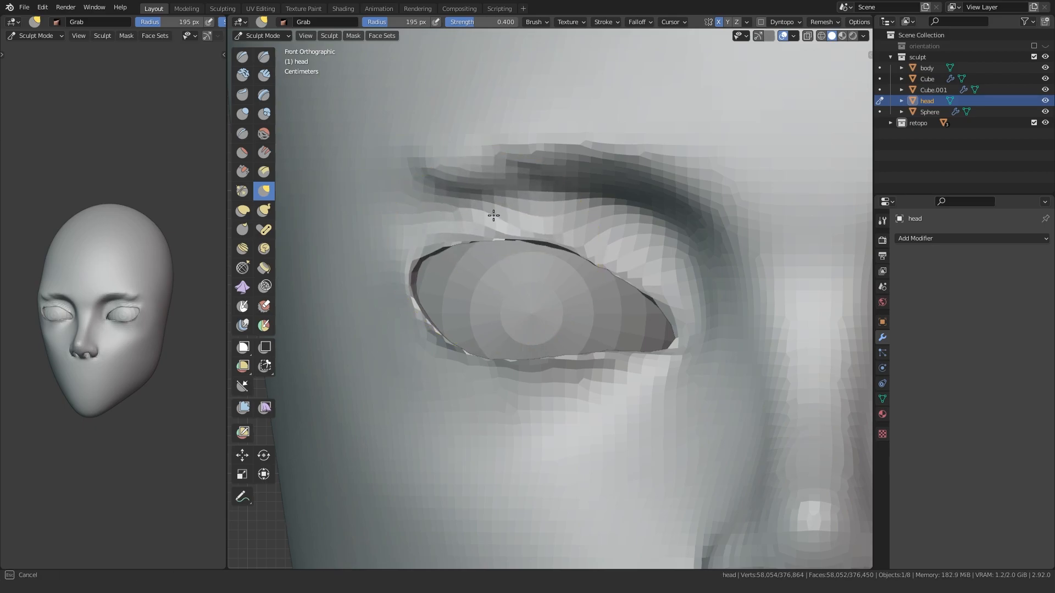
middle_click_drag(624, 264, 583, 216, "shift")
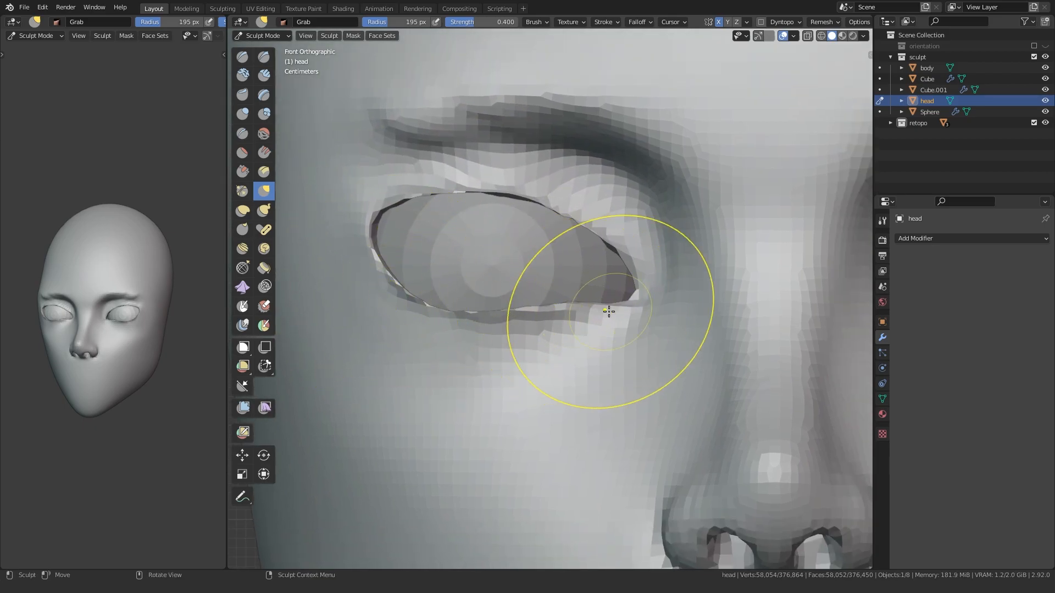
mouse_move(408, 322)
middle_mouse_down()
mouse_move(438, 332)
mouse_move(461, 368)
mouse_move(395, 330)
middle_mouse_up()
mouse_move(462, 330)
middle_mouse_down()
mouse_move(503, 372)
mouse_move(510, 312)
mouse_move(455, 341)
mouse_move(507, 297)
mouse_move(463, 370)
middle_mouse_up()
Step: Lasso-mask the area around both eyes, smooth the mask and soften the brows above them
scroll(508, 294, "down", 5)
scroll(515, 286, "up", 6)
mouse_move(468, 325)
left_mouse_down("ctrl+shift")
mouse_move(300, 283)
mouse_move(308, 279)
left_mouse_up("ctrl+shift")
middle_click_drag(308, 281, 353, 299)
key("f")
left_click(386, 277)
key("q")
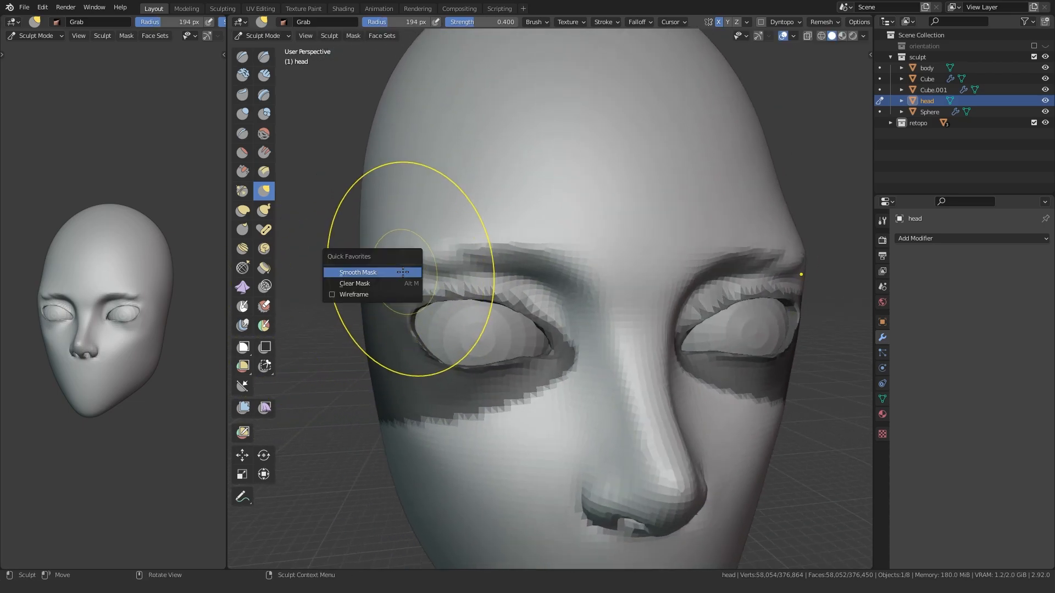
left_click(403, 272)
middle_click_drag(532, 259, 494, 247)
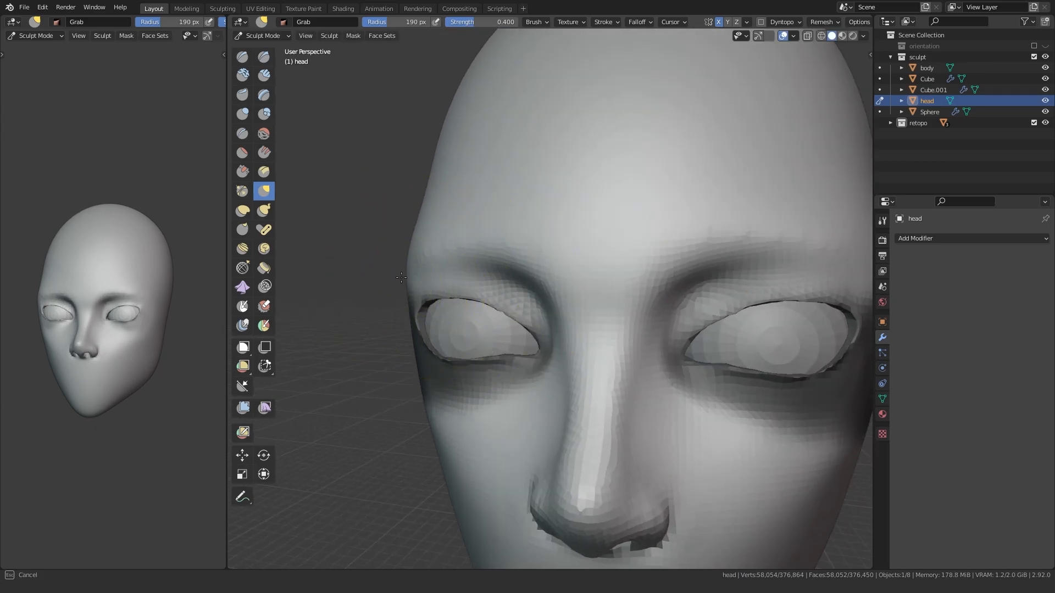
middle_click_drag(715, 415, 649, 396)
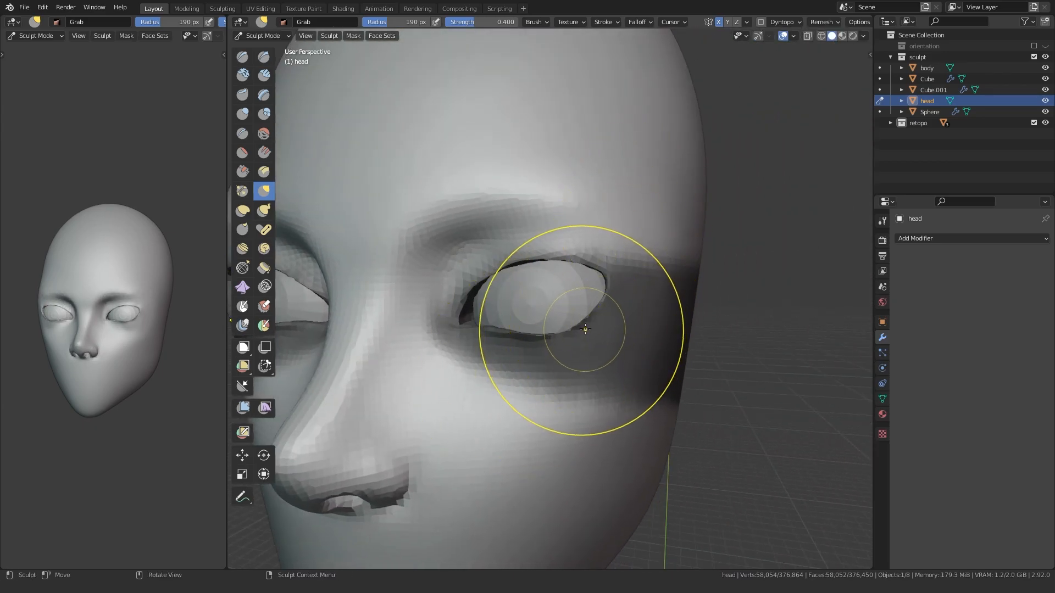
Step: Clear the mask, lasso a tighter mask around the eyes and smooth it
key("alt+m")
mouse_move(450, 292)
left_mouse_down("ctrl+shift")
mouse_move(628, 280)
mouse_move(400, 338)
left_mouse_up("ctrl+shift")
key("q")
left_click(579, 362)
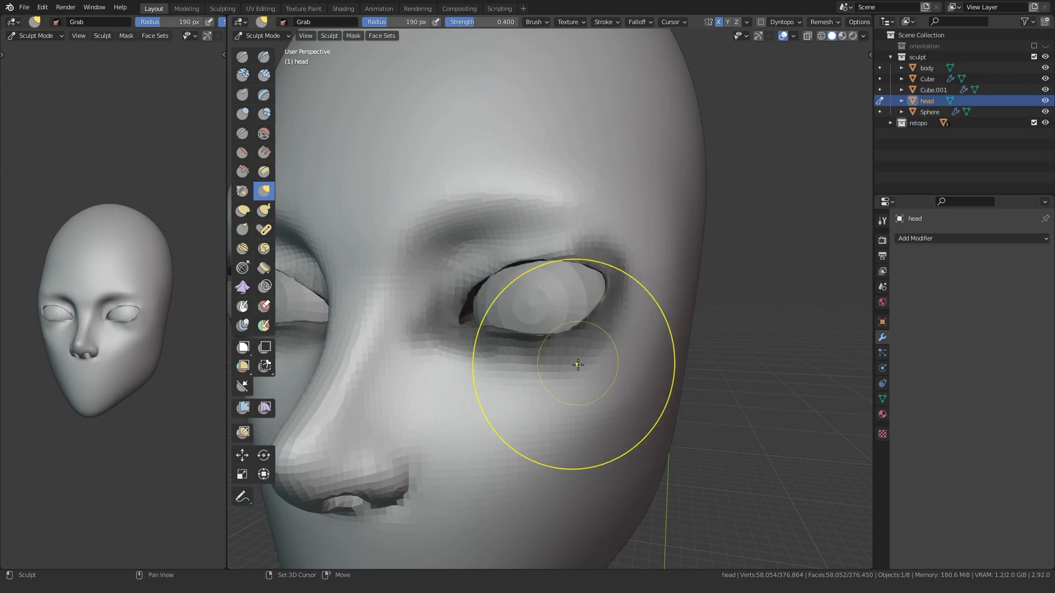
Step: Reshape the temples and the sides of the face around the masked eyes with the Grab brush at 190 px
left_click_drag(645, 262, 653, 269)
scroll(654, 285, "down", 3)
middle_click_drag(429, 362, 478, 370)
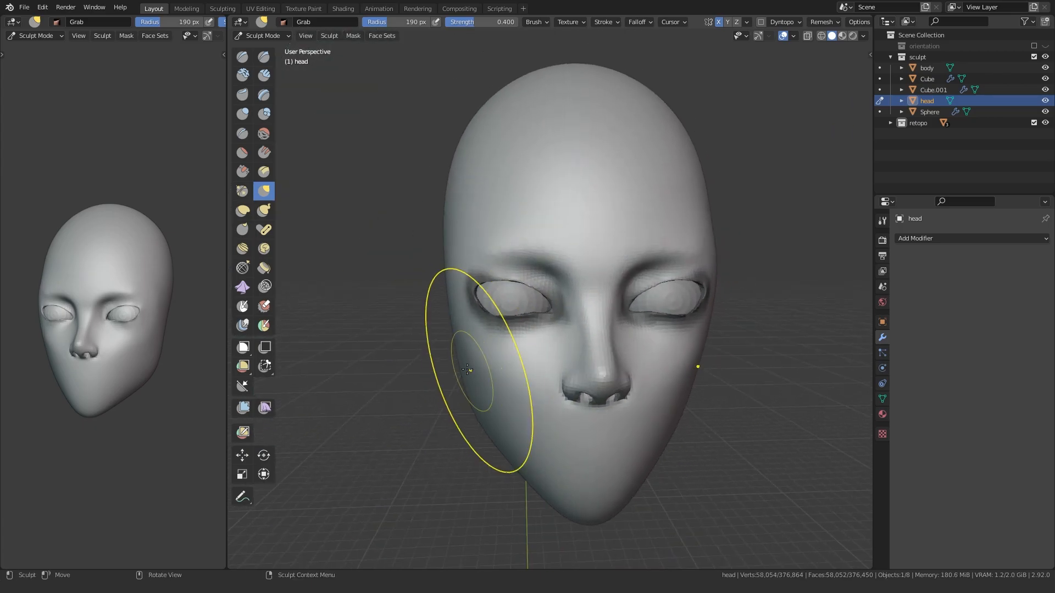
scroll(418, 324, "up", 2)
middle_click_drag(403, 313, 464, 314)
left_click_drag(400, 304, 394, 303)
scroll(386, 326, "down", 2)
middle_click_drag(387, 327, 339, 328)
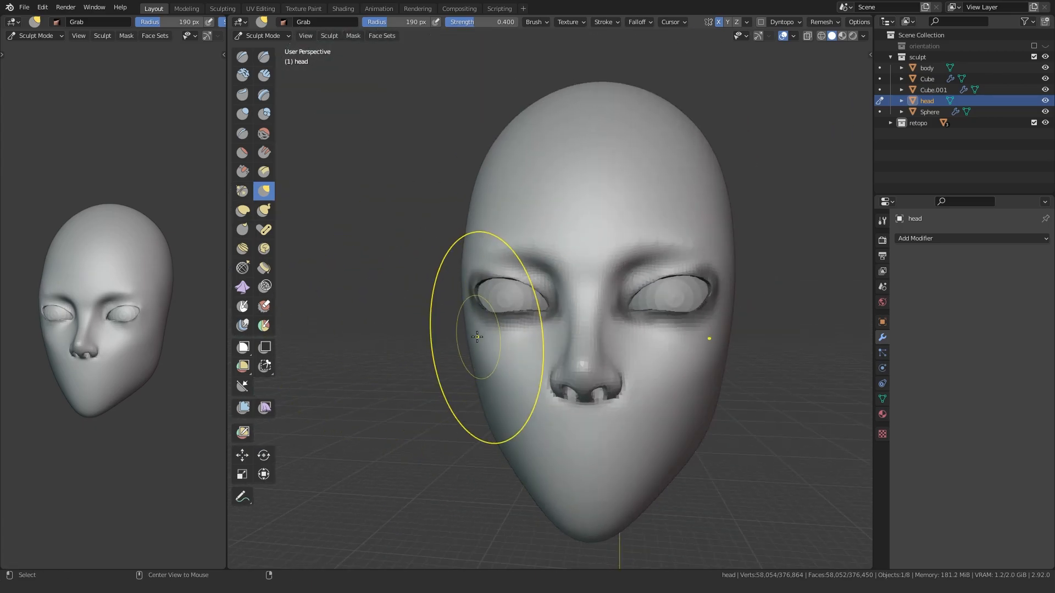
Step: Check the head in side and front views and pull the outer brow area inward with the Grab brush
key("KP_3")
key("KP_1")
scroll(438, 308, "up", 1)
middle_click_drag(439, 297, 415, 298)
key("f")
left_click(444, 267)
left_click_drag(446, 268, 456, 271)
Step: Refine the forehead, temple and brow above the eye with the Grab brush at 176 px
middle_click_drag(459, 325, 379, 323)
left_click_drag(718, 183, 719, 182)
left_click_drag(794, 160, 723, 168)
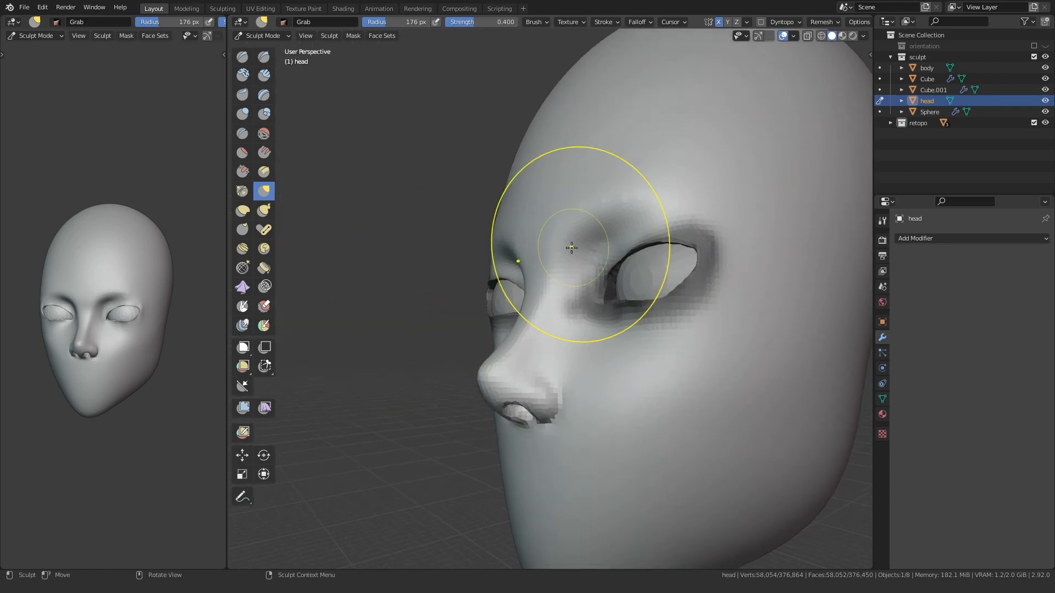
middle_click_drag(407, 290, 476, 295)
left_click_drag(477, 295, 477, 287)
middle_click_drag(480, 289, 493, 303)
scroll(495, 303, "up", 1)
scroll(433, 320, "up", 1)
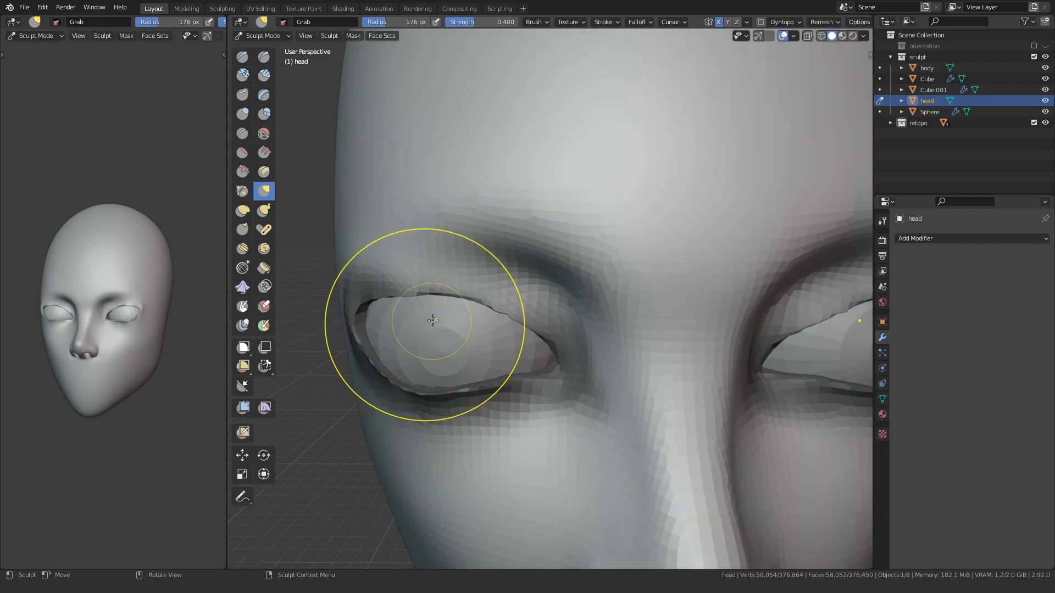
Step: Undo the last brow pull and rework the upper eyelid edge and its fold with the Clay Strips and Crease brushes
left_click_drag(520, 244, 536, 304)
key("ctrl+z")
left_click(264, 77)
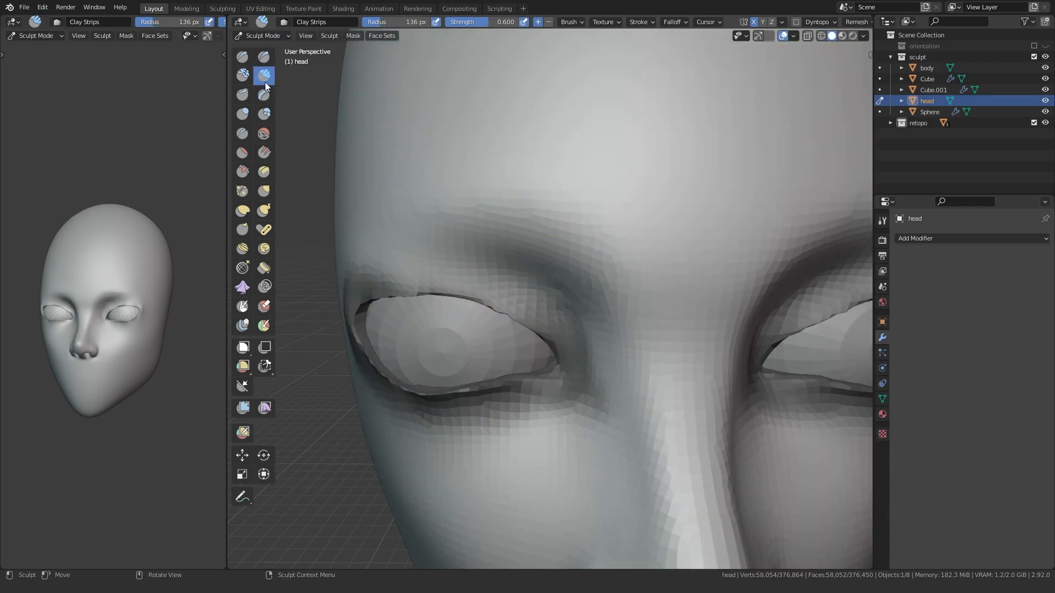
mouse_move(377, 300)
left_mouse_down("alt")
mouse_move(360, 286)
mouse_move(374, 263)
left_mouse_up("alt")
key("shift+c")
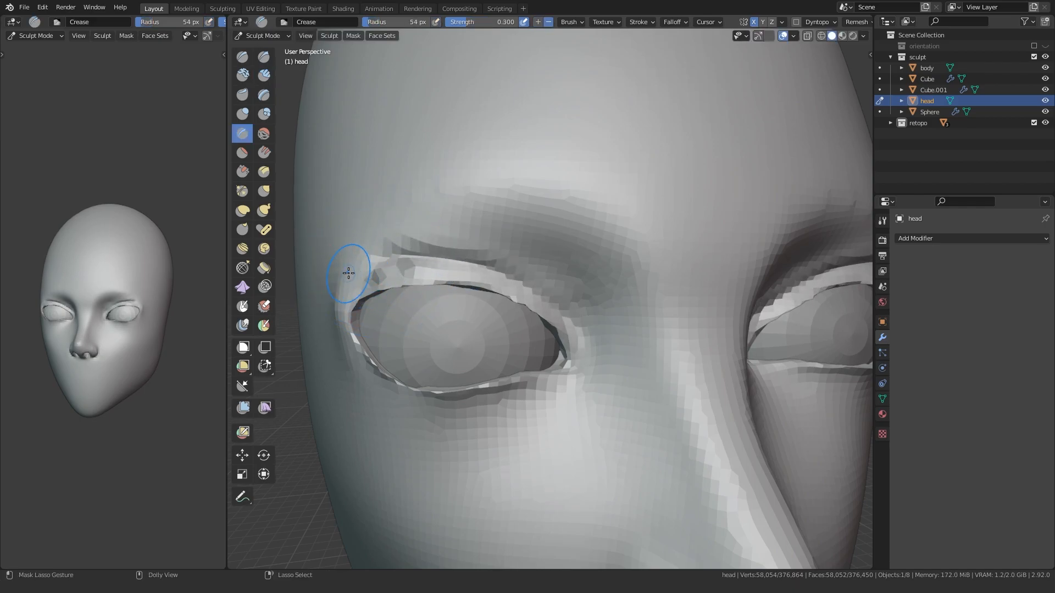
Step: Lasso a mask around the eyes and build up the brow area above them with the Clay Strips brush at 129 px
left_click_drag(408, 246, 513, 423)
mouse_move(439, 211)
left_mouse_down()
mouse_move(605, 312)
mouse_move(385, 233)
mouse_move(560, 247)
mouse_move(427, 239)
mouse_move(619, 230)
mouse_move(536, 242)
left_mouse_up()
key("f")
left_click(470, 238)
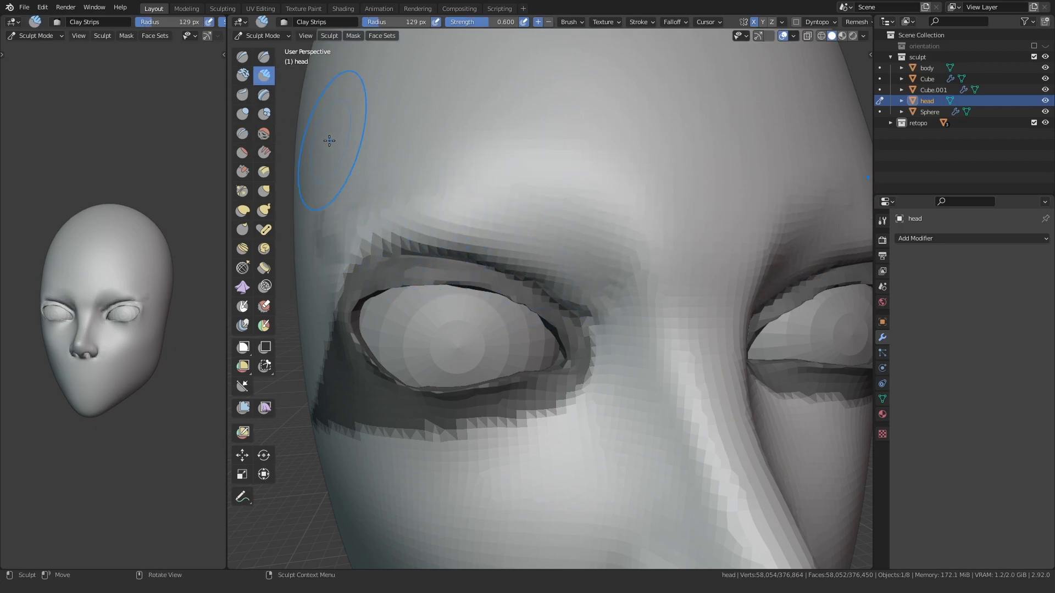
middle_click_drag(544, 314, 466, 279, "shift")
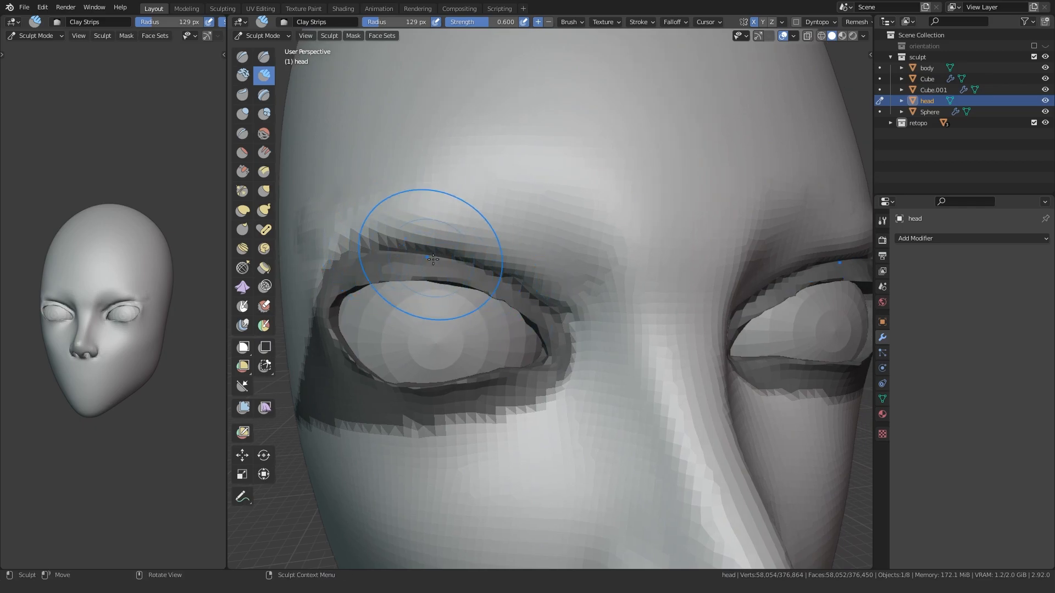
Step: Crease the inner end of the brow down toward the nose bridge and smooth the strokes
key("shift+c")
middle_click_drag(504, 250, 475, 245)
left_click_drag(555, 231, 589, 317)
left_click_drag(540, 214, 574, 294)
key("f")
left_click(616, 260)
left_click_drag(571, 247, 594, 324, "shift")
Step: Cut sharp creases from the inner brows down both sides of the nose bridge with the Crease brush at 54 px and smooth them
scroll(610, 365, "down", 2)
mouse_move(539, 363)
middle_mouse_down()
mouse_move(530, 307)
mouse_move(541, 321)
middle_mouse_up()
key("g")
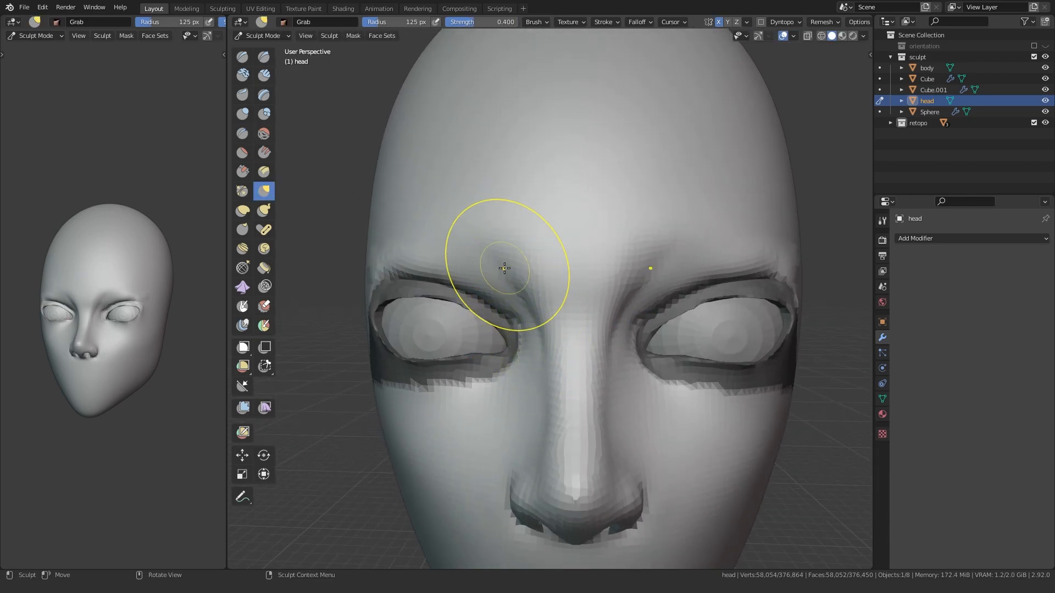
key("shift+c")
left_click_drag(489, 257, 557, 340)
left_click_drag(499, 267, 560, 337)
left_click_drag(461, 245, 551, 338)
key("f")
left_click(554, 310)
left_click_drag(538, 280, 527, 249, "shift")
middle_click_drag(585, 295, 618, 299)
mouse_move(495, 335)
middle_mouse_down()
mouse_move(533, 308)
mouse_move(492, 379)
middle_mouse_up()
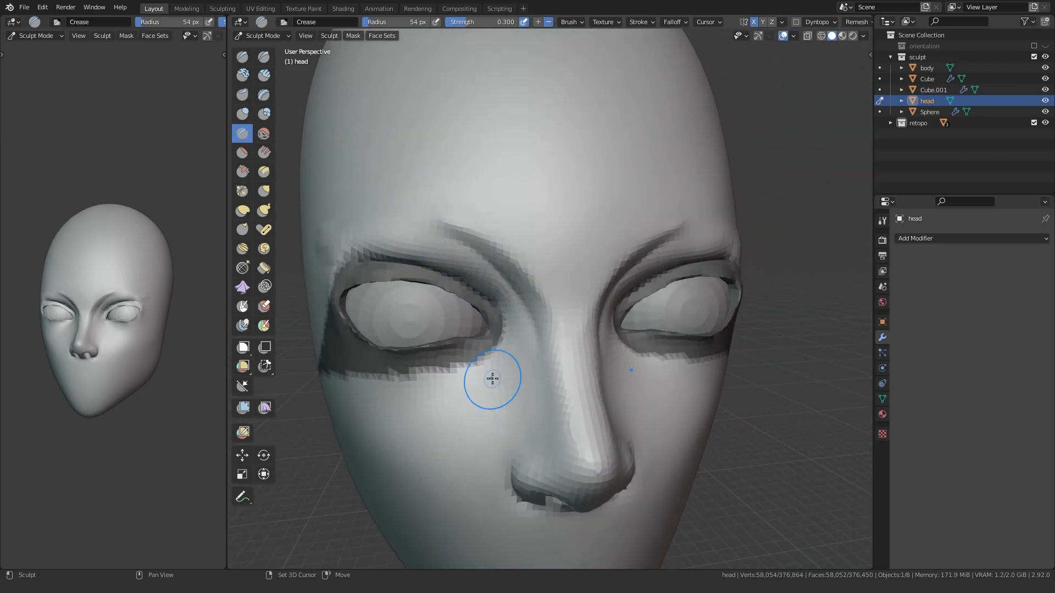
Step: Clear the eye mask and rework the outer corner of the eye with the Grab brush and the Crease brush at 109 px
mouse_move(518, 417)
middle_mouse_down()
mouse_move(492, 414)
mouse_move(514, 414)
mouse_move(488, 436)
mouse_move(511, 436)
middle_mouse_up()
scroll(506, 435, "down", 3)
middle_click_drag(494, 434, 451, 426)
scroll(478, 344, "up", 5)
mouse_move(478, 351)
middle_mouse_down()
mouse_move(448, 360)
mouse_move(406, 338)
mouse_move(352, 341)
mouse_move(348, 360)
mouse_move(354, 351)
middle_mouse_up()
key("g")
key("f")
left_click(521, 351)
key("f")
left_click(432, 341)
key("shift+c")
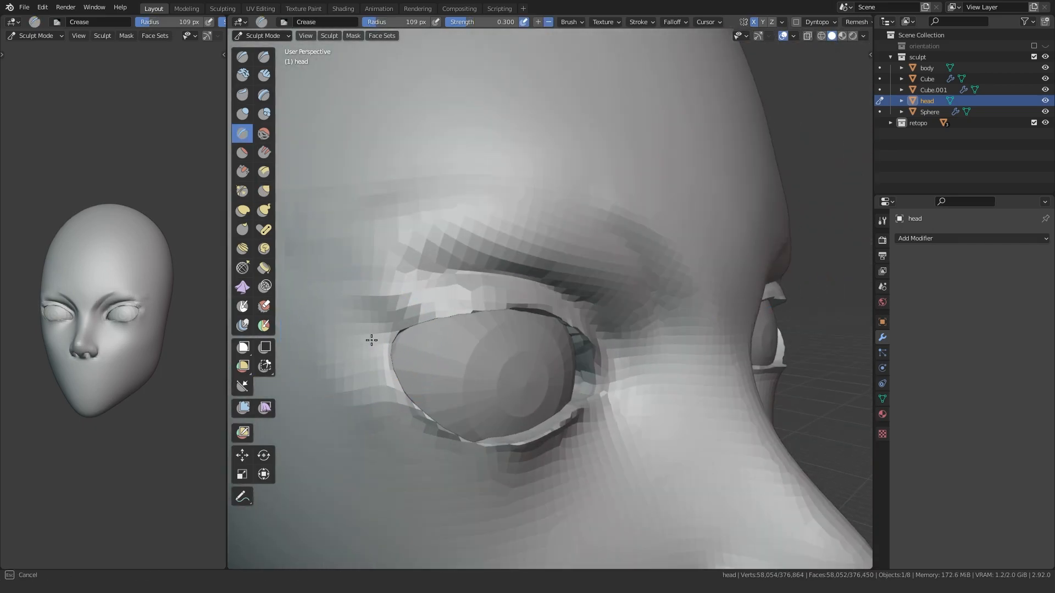
Step: Adjust the eyelid edges around the eyeball from several angles with the Grab brush
key("g")
mouse_move(354, 340)
middle_mouse_down()
mouse_move(435, 374)
mouse_move(499, 315)
mouse_move(511, 283)
middle_mouse_up()
key("f")
left_click(517, 282)
left_click_drag(518, 281, 525, 262)
mouse_move(440, 289)
middle_mouse_down()
mouse_move(441, 280)
mouse_move(466, 311)
mouse_move(588, 396)
mouse_move(555, 354)
middle_mouse_up()
key("f")
left_click(589, 330)
left_click_drag(589, 330, 583, 339)
Step: Pull the outer brow and the upper eyelid fold into shape with the Grab brush
mouse_move(584, 335)
middle_mouse_down()
mouse_move(534, 382)
mouse_move(494, 339)
mouse_move(497, 352)
middle_mouse_up()
key("f")
left_click(491, 250)
middle_click_drag(386, 247, 401, 248)
left_click_drag(379, 244, 406, 227)
middle_click_drag(440, 264, 413, 269)
left_click_drag(462, 309, 462, 304)
mouse_move(448, 313)
middle_mouse_down()
mouse_move(470, 322)
mouse_move(431, 318)
mouse_move(419, 292)
mouse_move(454, 308)
middle_mouse_up()
Step: Extend the fold above the outer end of the upper eyelid with the Grab and Crease brushes
key("shift+c")
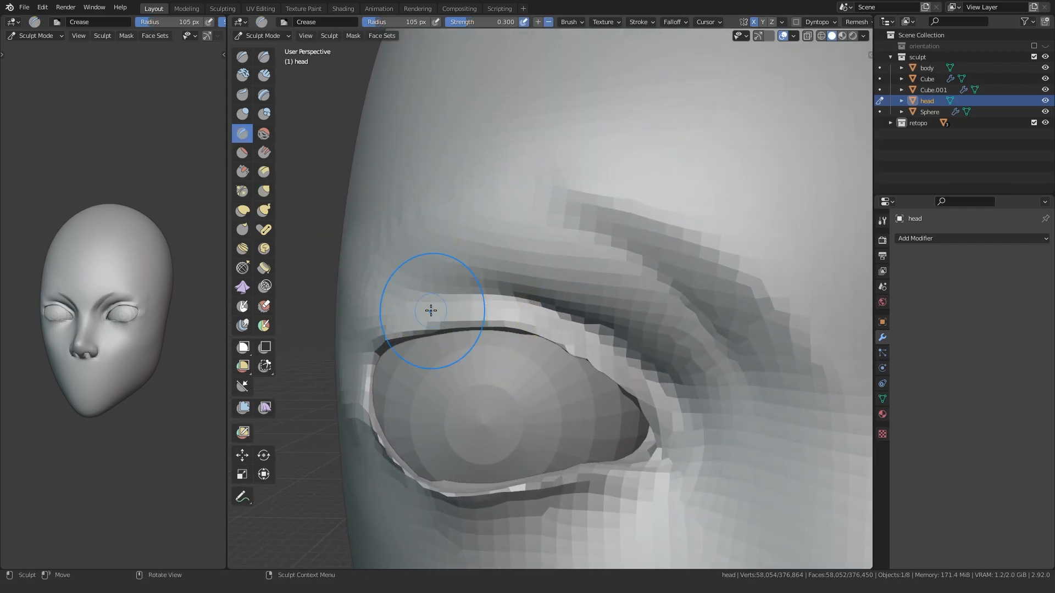
middle_click_drag(382, 316, 365, 363)
key("g")
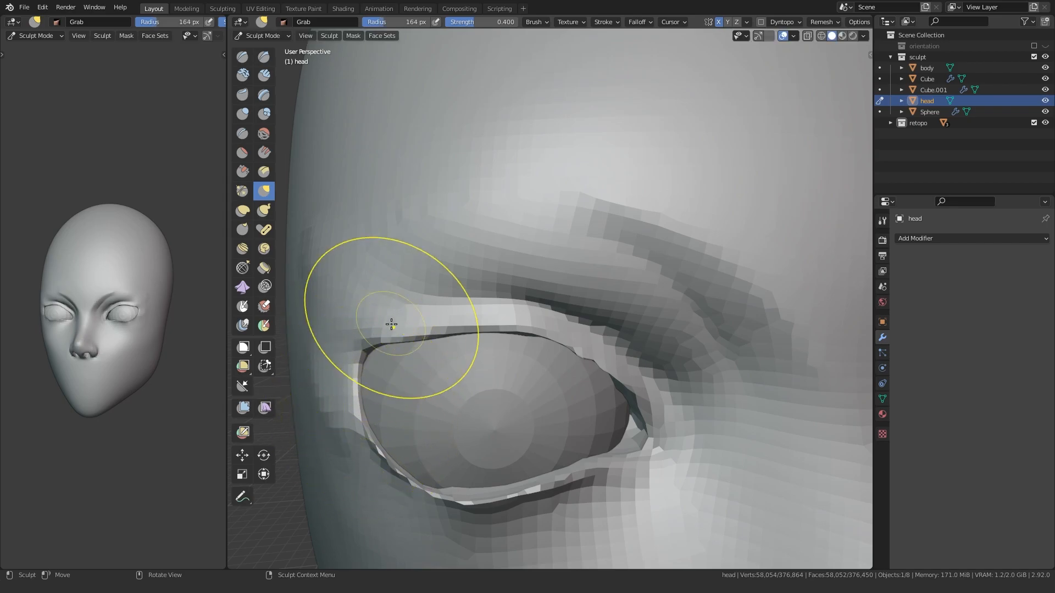
key("shift+c")
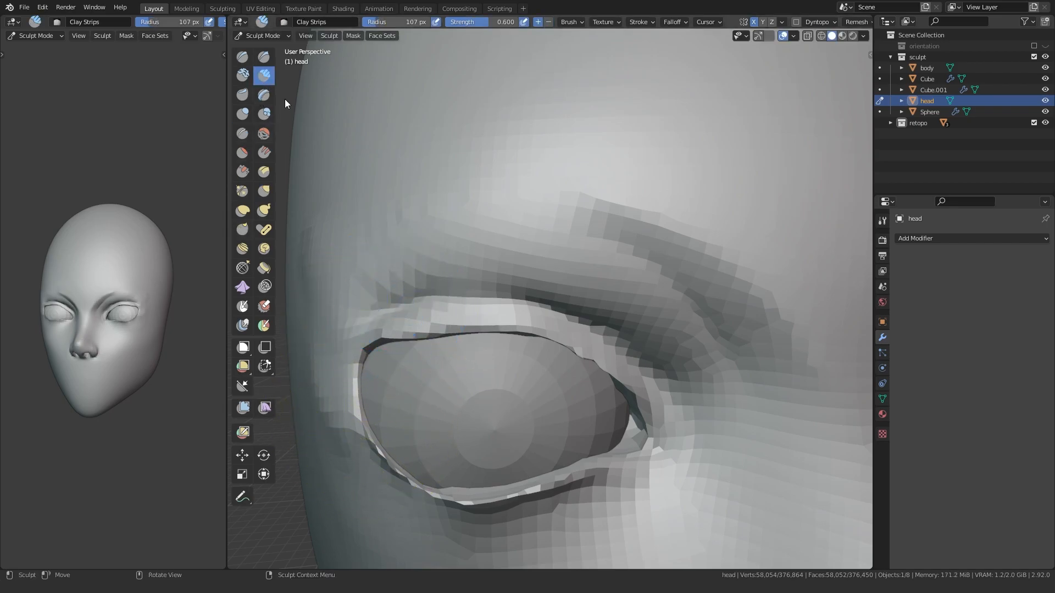
Step: Build up the skin above the outer upper eyelid fold with the Clay Strips brush at 139 px
middle_click_drag(316, 258, 389, 231, "shift")
left_click_drag(394, 214, 362, 246)
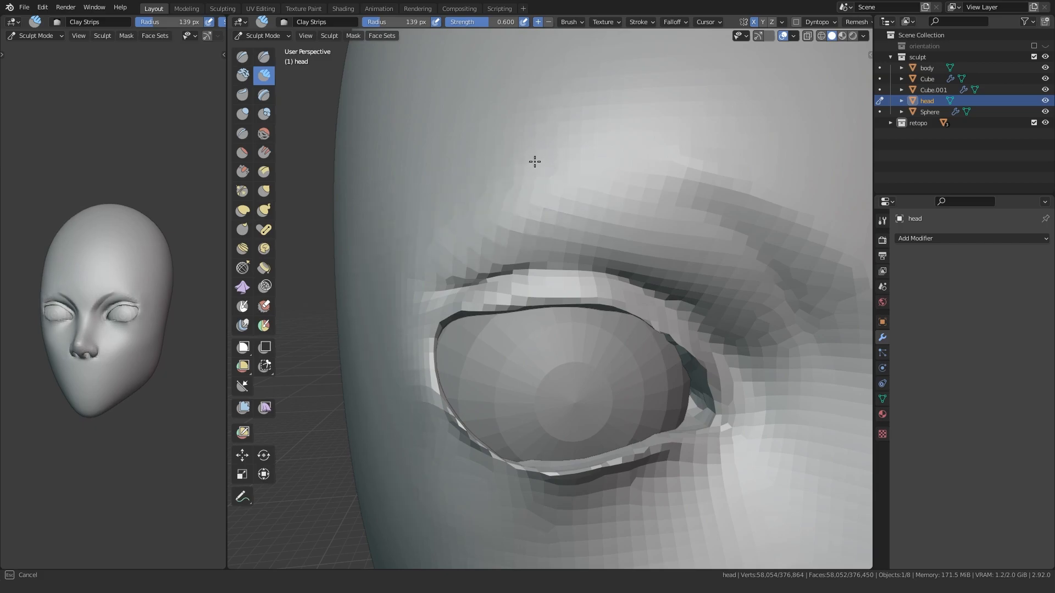
middle_click_drag(335, 380, 290, 345, "shift")
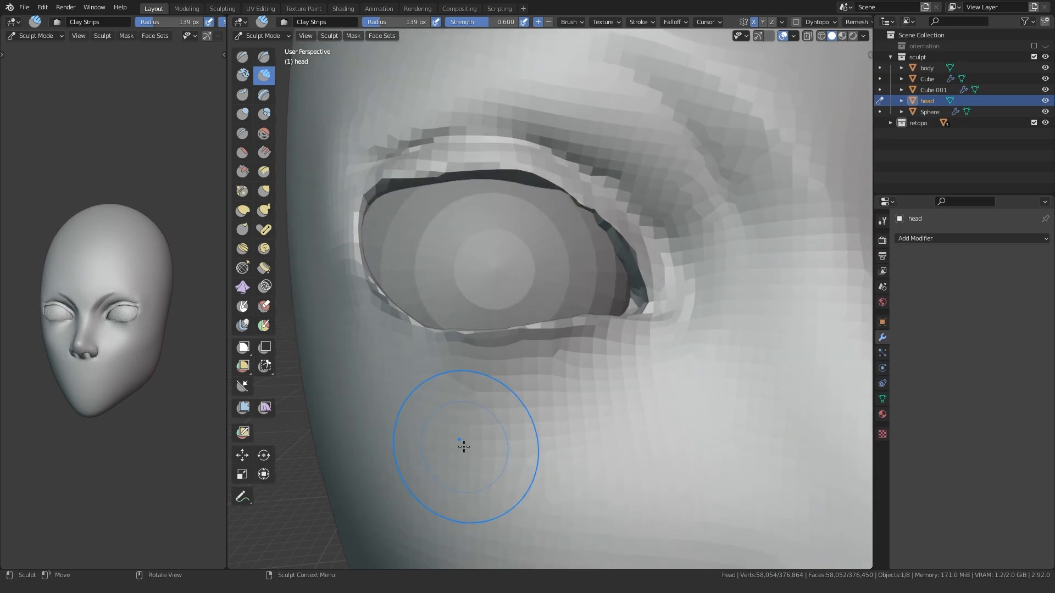
scroll(464, 446, "down", 8)
scroll(555, 361, "up", 4)
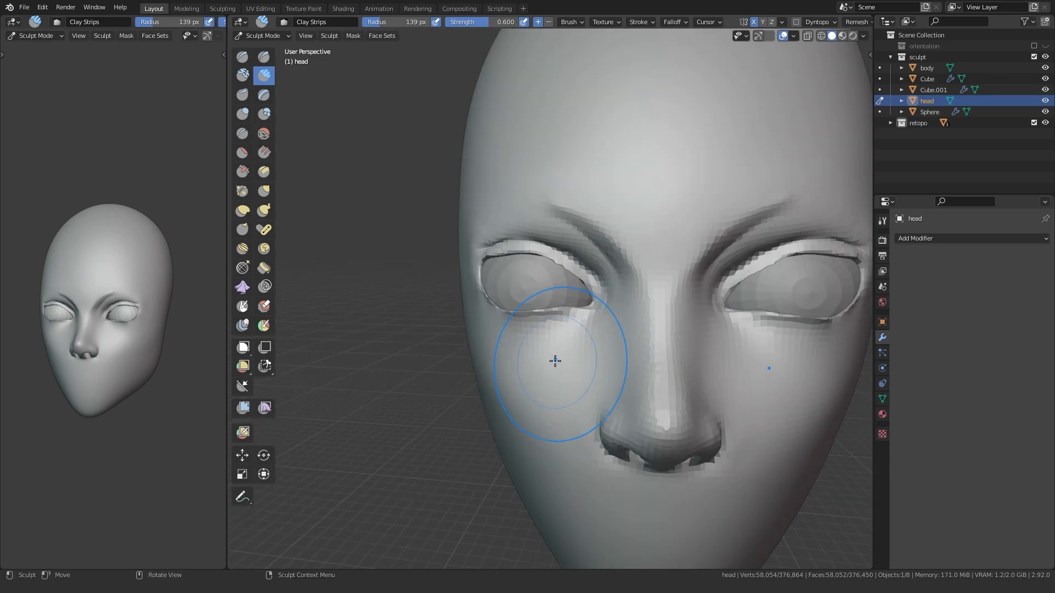
scroll(556, 329, "up", 2)
Step: Fit the eyelid edge closer to the eyeball with the Grab brush
left_click(264, 190)
scroll(527, 324, "up", 2)
scroll(489, 329, "down", 3)
scroll(483, 329, "up", 4)
left_click_drag(538, 305, 538, 313)
key("f")
left_click(641, 307)
mouse_move(559, 311)
middle_mouse_down()
mouse_move(511, 294)
mouse_move(495, 273)
mouse_move(509, 281)
middle_mouse_up()
Step: Reshape the outer corner of the eye with the Grab brush, reducing its radius to 84 px
key("f")
left_click(607, 303)
key("f")
left_click(481, 281)
left_click_drag(481, 281, 504, 283)
key("f")
left_click(490, 283)
scroll(513, 280, "down", 4)
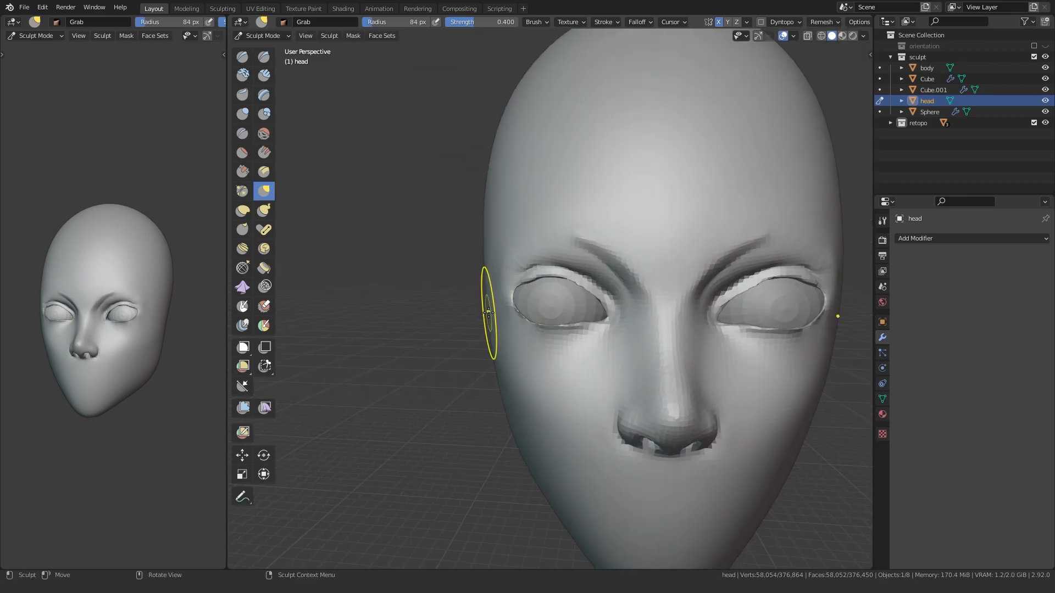
Step: Adjust the brow and upper eyelid of the opposite eye with the Grab brush at 190 px
middle_click_drag(769, 307, 569, 305, "shift")
scroll(604, 311, "up", 4)
key("f")
left_click(642, 288)
middle_click_drag(671, 322, 584, 271)
key("f")
left_click(673, 243)
left_click_drag(519, 260, 514, 255)
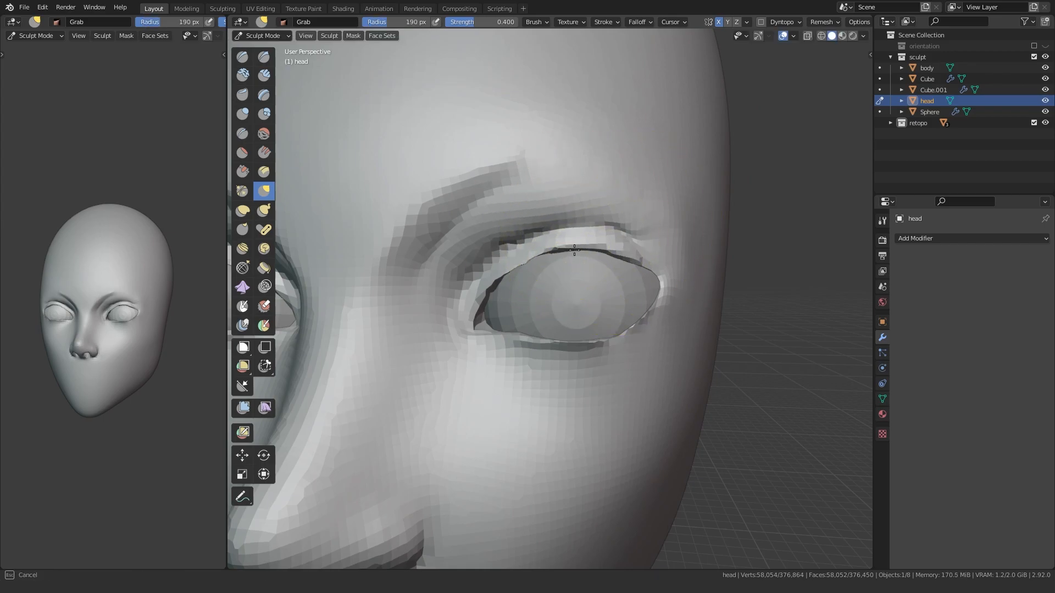
middle_click_drag(511, 258, 552, 264)
Step: Refine the corners of the eye opening with the Grab brush at 208 px
scroll(550, 275, "down", 4)
middle_click_drag(379, 351, 543, 334, "shift")
scroll(541, 335, "up", 4)
middle_click_drag(462, 334, 527, 333)
scroll(522, 333, "up", 2)
key("f")
left_click(475, 330)
left_click_drag(465, 330, 473, 335)
left_click_drag(555, 329, 558, 322)
Step: Move the mesh of the mirrored eyeball in Edit Mode from the front view to fit the eye openings
scroll(561, 329, "down", 4)
middle_click_drag(583, 341, 530, 352)
scroll(530, 352, "down", 3)
key("KP_1")
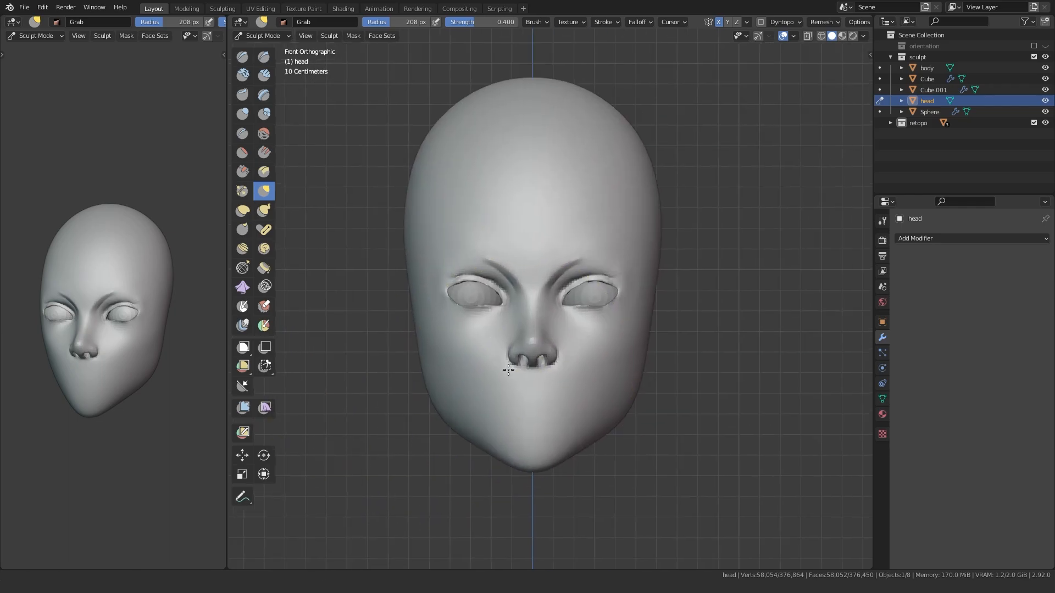
scroll(495, 340, "up", 4)
key("ctrl+Tab")
left_click(492, 309)
key("Tab")
scroll(467, 333, "up", 3)
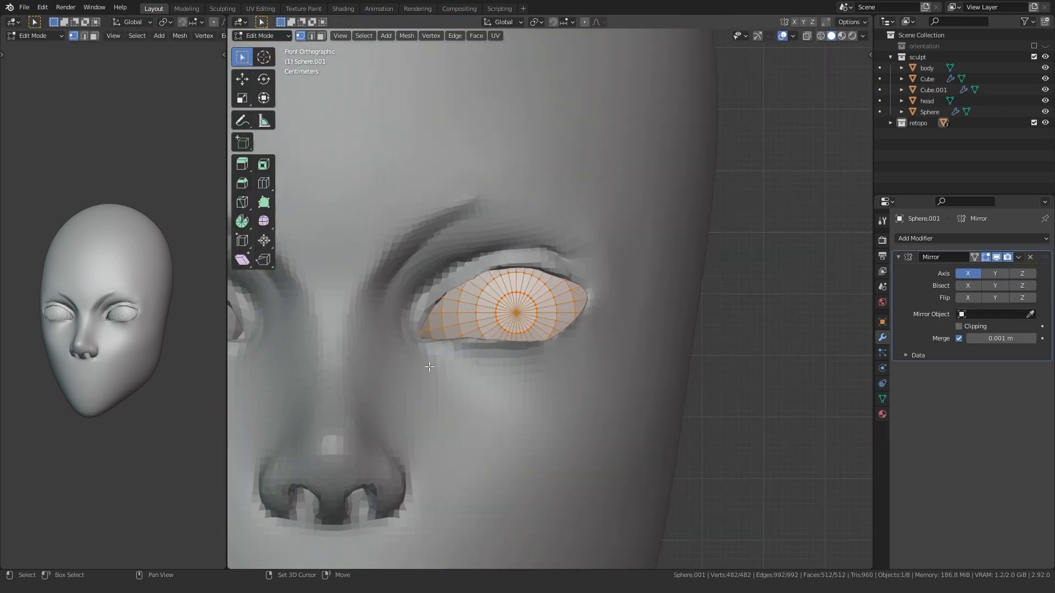
middle_click_drag(429, 356, 506, 338, "shift")
key("g")
left_click(471, 341)
key("Tab")
scroll(417, 357, "down", 6)
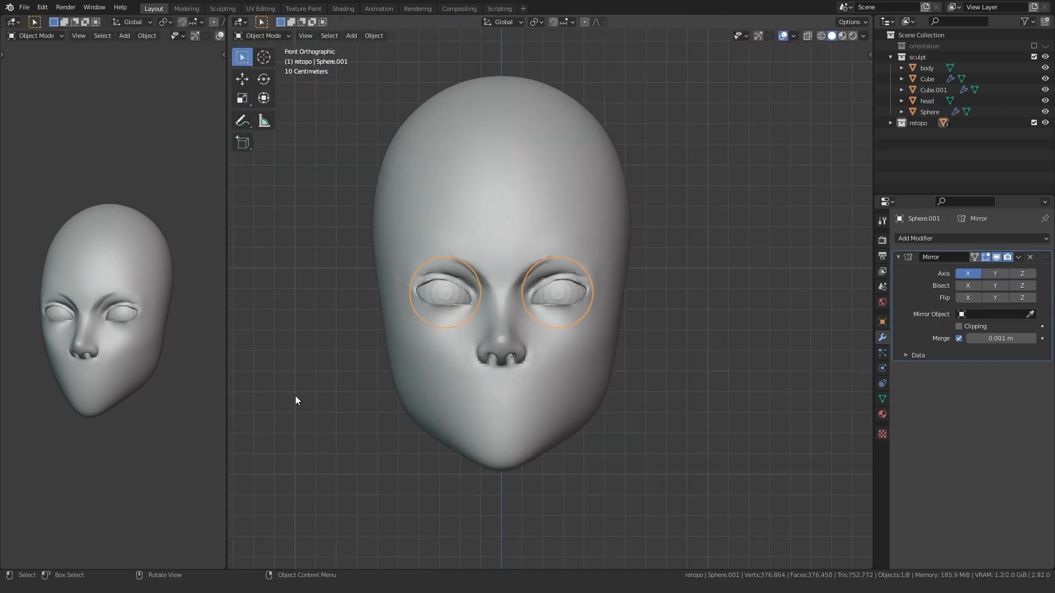
Step: Deselect the eyeballs, select the head and return to Sculpt Mode
left_click(295, 395)
middle_click_drag(295, 396, 325, 408)
scroll(420, 323, "up", 2)
left_click(420, 321)
key("ctrl+Tab")
Step: Pull the lower eyelid against the eyeball, working from below with the Grab brush at 183 px
mouse_move(522, 360)
middle_mouse_down()
mouse_move(568, 353)
mouse_move(605, 330)
middle_mouse_up()
scroll(568, 354, "up", 4)
scroll(575, 351, "down", 4)
scroll(587, 293, "up", 4)
middle_click_drag(592, 274, 663, 310)
middle_click_drag(655, 263, 514, 411)
left_click_drag(538, 401, 532, 397)
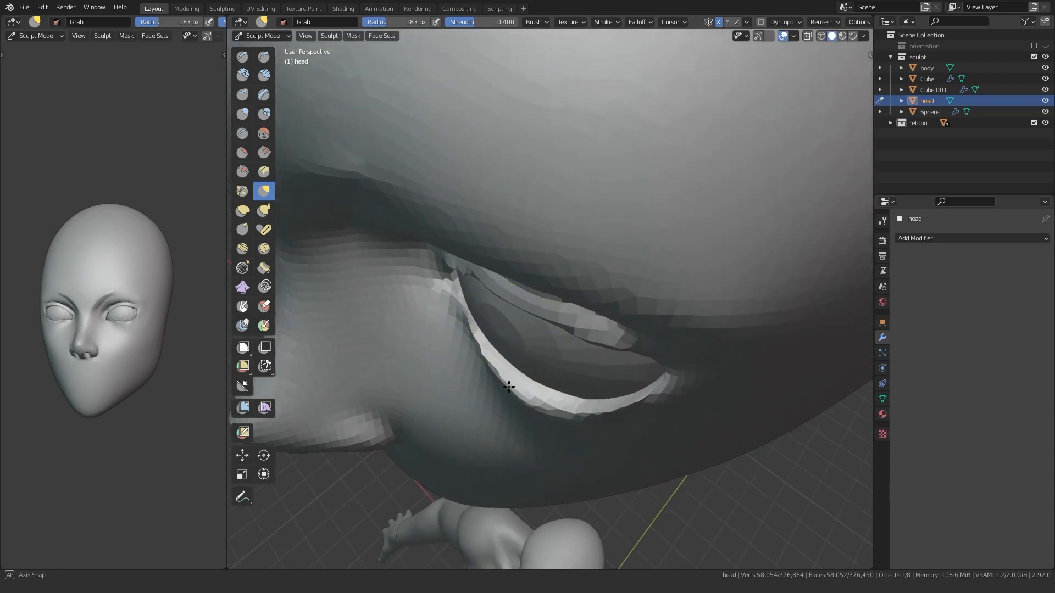
middle_click_drag(532, 397, 509, 379)
left_click_drag(509, 379, 506, 377)
Step: Raise the middle of the lower eyelid slightly with the Grab brush at 204 px
mouse_move(506, 377)
middle_mouse_down()
mouse_move(488, 370)
mouse_move(577, 379)
mouse_move(554, 345)
middle_mouse_up()
key("f")
left_click(599, 383)
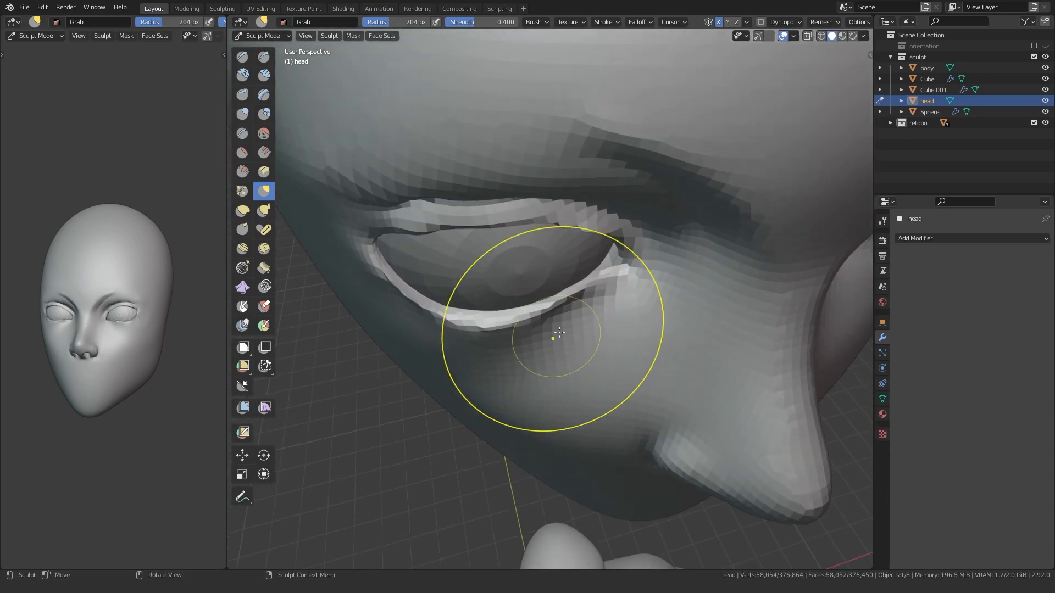
left_click_drag(549, 294, 549, 286)
Step: Crease the skin under the lower eyelid with the Crease brush at 108 px and smooth it
middle_click_drag(549, 287, 489, 333)
key("shift+c")
left_click_drag(446, 336, 590, 324)
left_click_drag(449, 342, 542, 332, "shift")
scroll(522, 370, "down", 4)
middle_click_drag(523, 370, 502, 390)
scroll(502, 390, "down", 3)
middle_click_drag(612, 324, 632, 286)
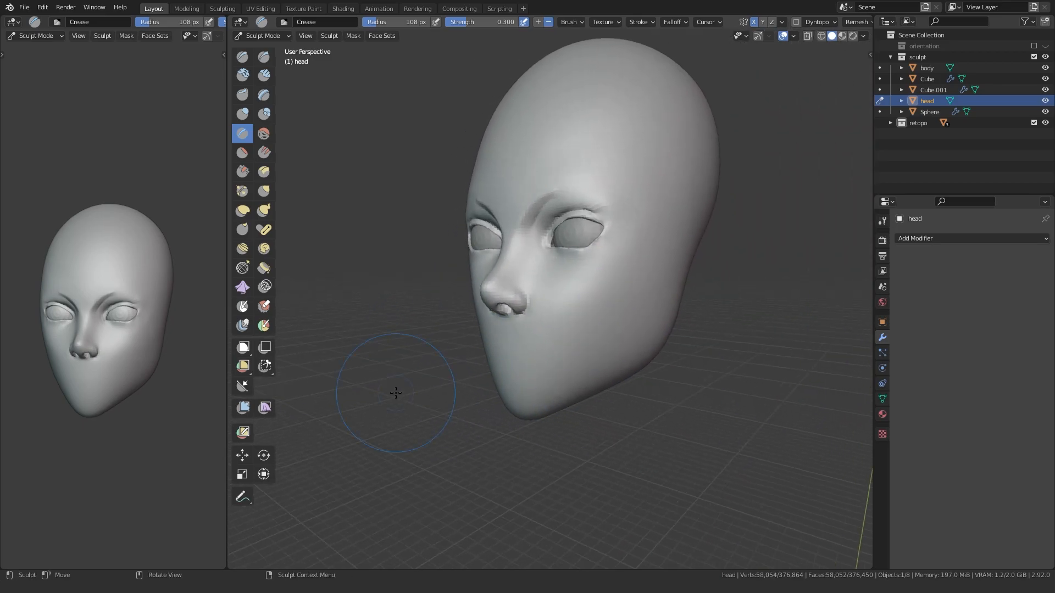
Step: Lasso a mask over the eyes, nose and middle of the mouth area from the front view and smooth its edge
middle_click_drag(429, 391, 479, 393, "shift")
scroll(474, 352, "up", 2)
middle_click_drag(467, 320, 589, 327, "alt")
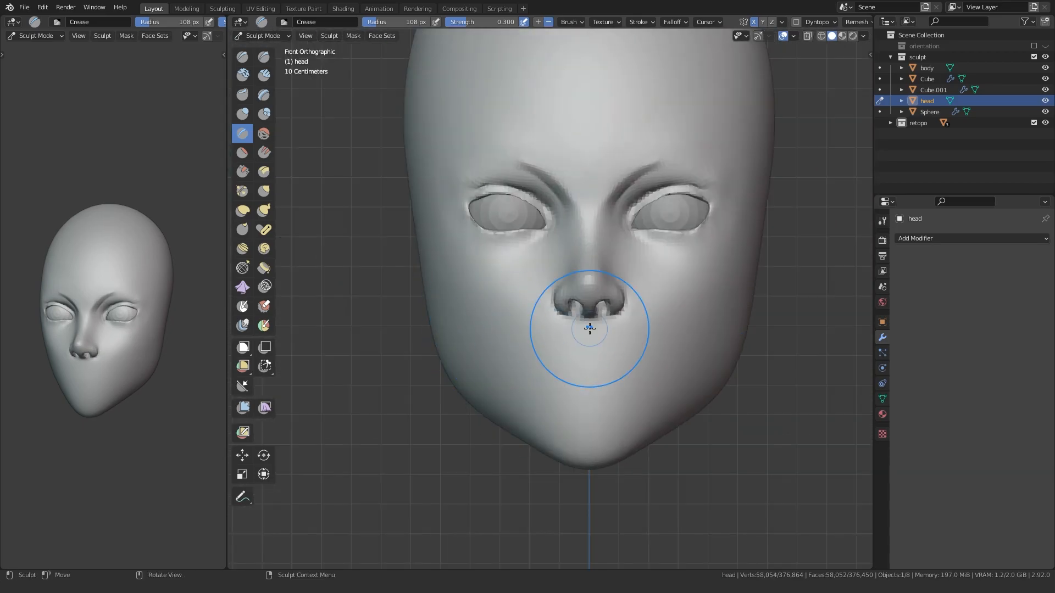
mouse_move(617, 349)
left_mouse_down("ctrl+shift")
mouse_move(681, 268)
mouse_move(598, 147)
mouse_move(568, 330)
left_mouse_up("ctrl+shift")
mouse_move(421, 349)
middle_mouse_down()
mouse_move(403, 352)
mouse_move(454, 337)
middle_mouse_up()
Step: Inflate the cheeks beside the masked area with the Inflate/Deflate brush, using radii of 206 and 222 px
key("i")
left_click_drag(654, 357, 691, 330)
key("f")
left_click(498, 346)
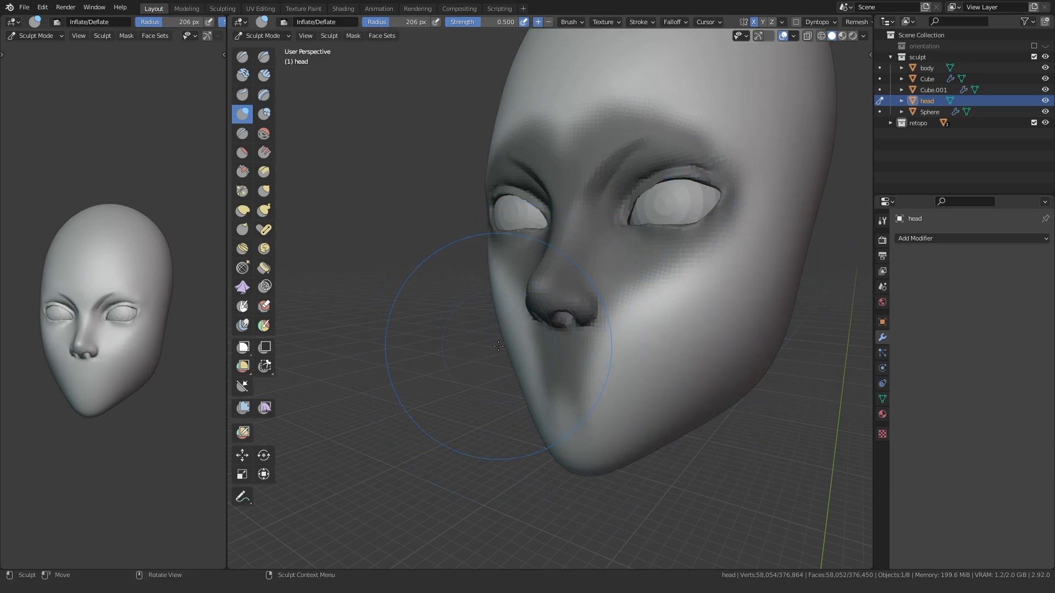
left_click_drag(505, 322, 493, 288)
middle_click_drag(477, 301, 483, 299, "shift")
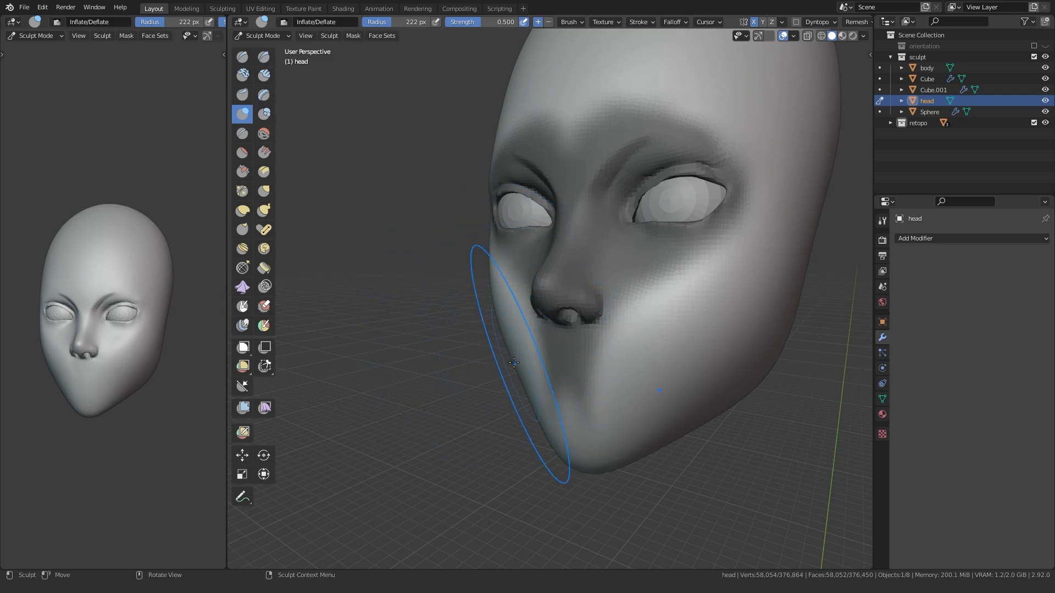
left_click_drag(521, 371, 502, 312)
mouse_move(552, 391)
left_mouse_down()
mouse_move(583, 401)
mouse_move(591, 356)
left_mouse_up()
Step: Pull the unmasked cheek beside the nose into shape with the Grab brush and clear the face mask
mouse_move(650, 330)
middle_mouse_down()
mouse_move(603, 385)
mouse_move(504, 370)
mouse_move(451, 395)
mouse_move(472, 396)
middle_mouse_up()
scroll(508, 385, "down", 2)
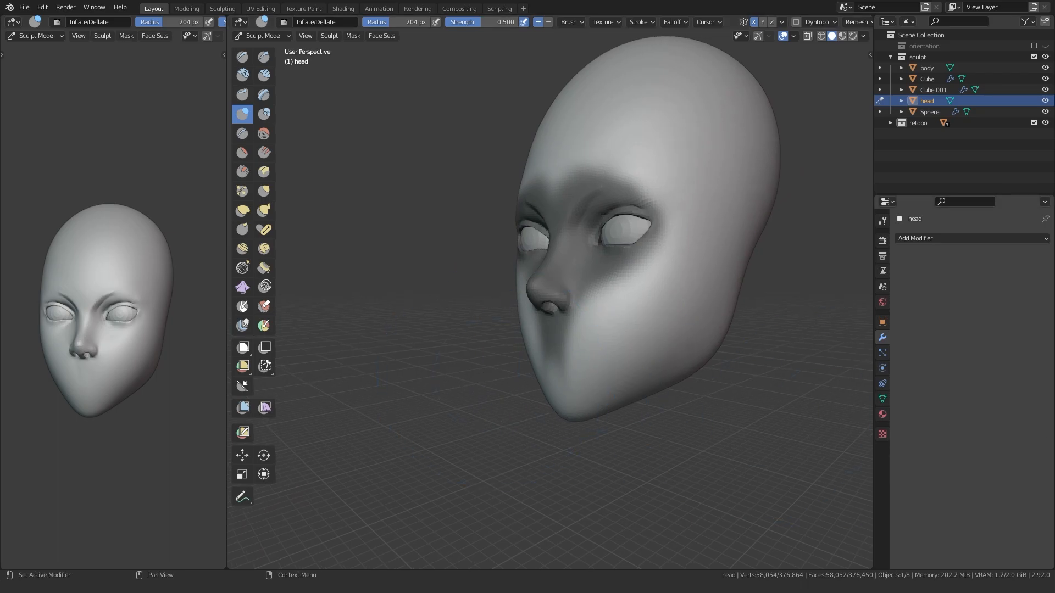
scroll(512, 405, "up", 2)
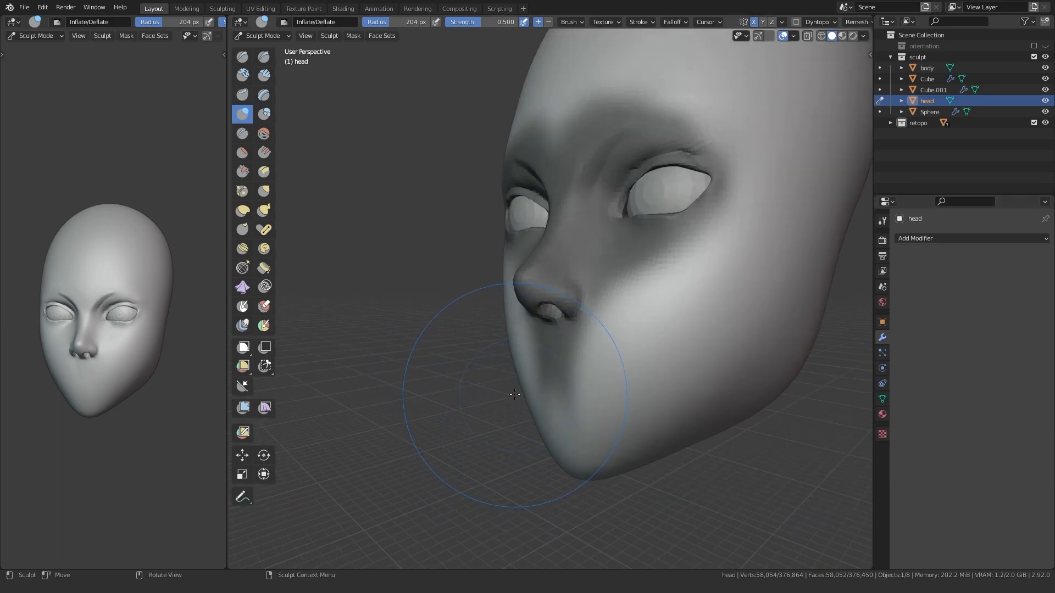
key("g")
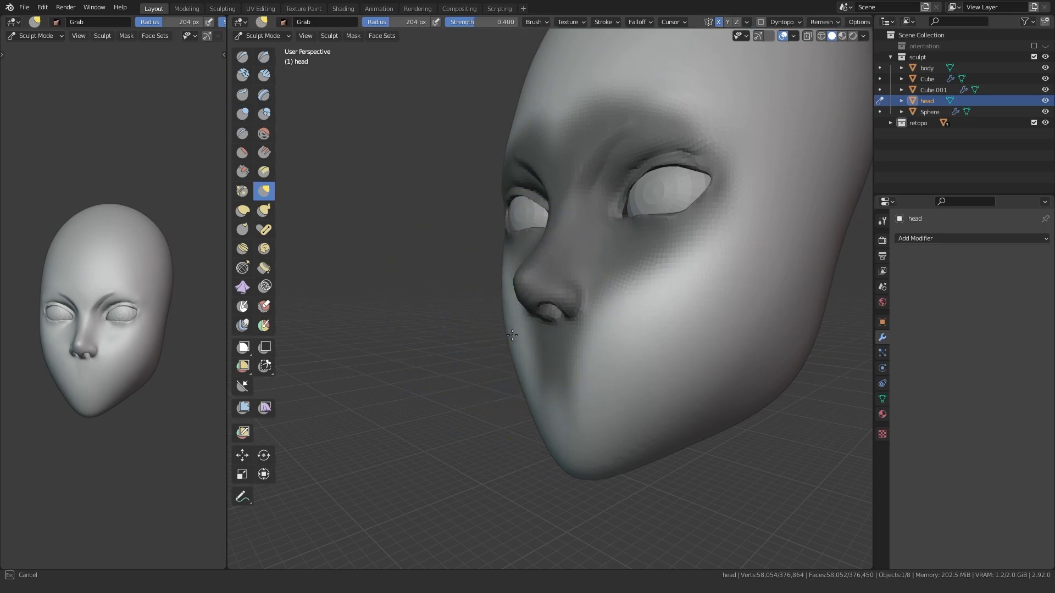
key("f")
left_click(485, 303)
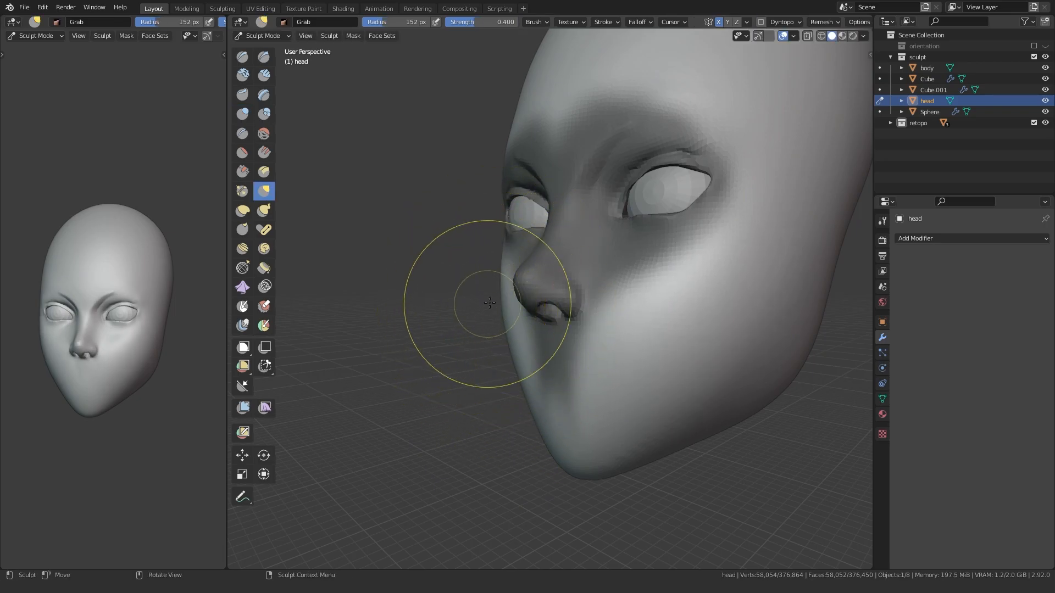
key("f")
left_click(626, 321)
left_click_drag(690, 326, 697, 346)
scroll(624, 357, "down", 2)
mouse_move(617, 361)
middle_mouse_down()
mouse_move(670, 364)
mouse_move(633, 365)
mouse_move(614, 347)
middle_mouse_up()
key("alt+m")
Step: Shift the cheek surface below the eye slightly with the Grab brush at 161 px
scroll(694, 330, "up", 3)
scroll(665, 330, "up", 2)
key("f")
left_click(620, 325)
left_click_drag(692, 296, 684, 297)
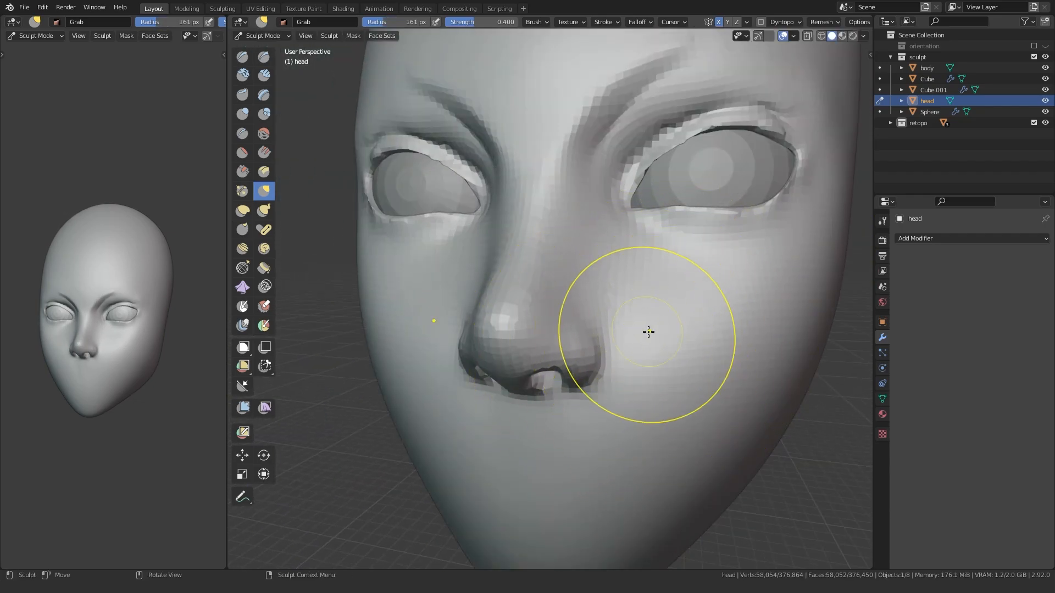
middle_click_drag(719, 301, 546, 378)
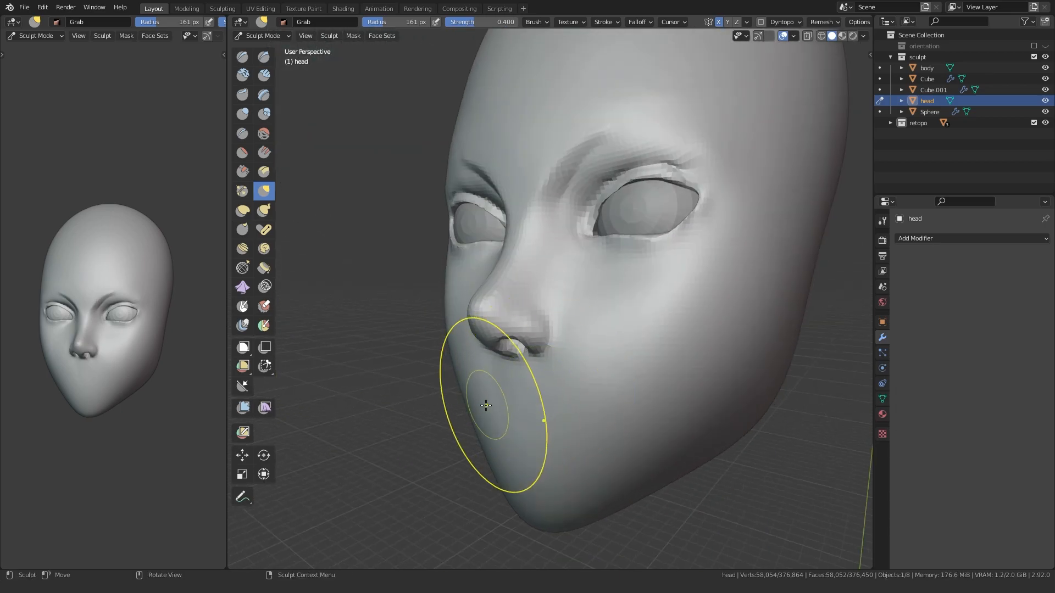
Step: Lasso a mask over the nostril wings and stroke the cheek below the eye with the Crease brush at 103 px
middle_click_drag(607, 351, 539, 358, "ctrl")
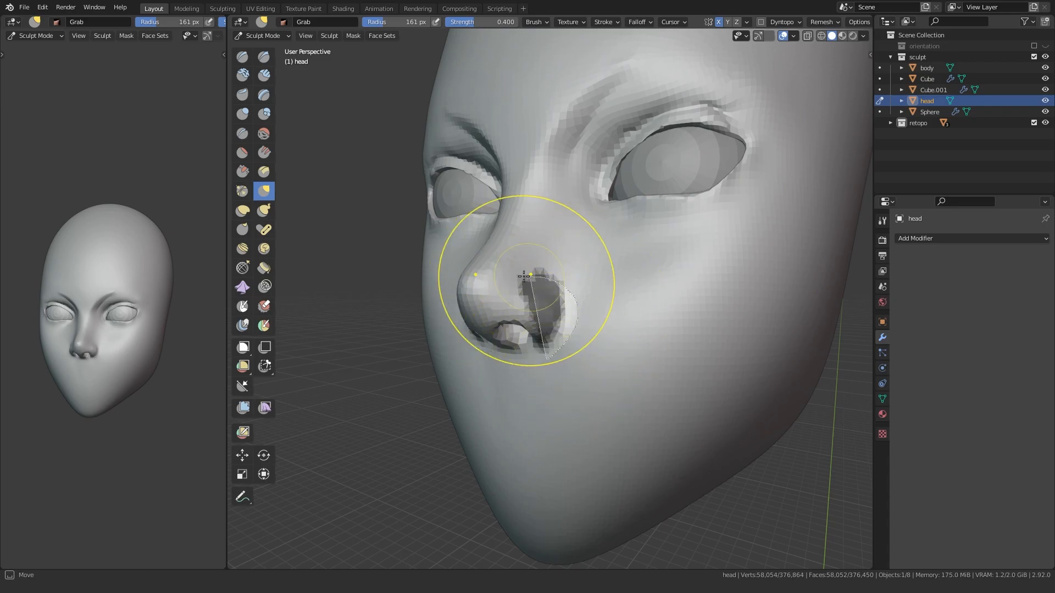
left_click_drag(664, 268, 674, 280)
mouse_move(674, 280)
middle_mouse_down("ctrl")
mouse_move(634, 302)
mouse_move(662, 297)
middle_mouse_up("ctrl")
middle_click_drag(662, 296, 662, 255, "ctrl")
key("shift+c")
left_click_drag(641, 228, 668, 241)
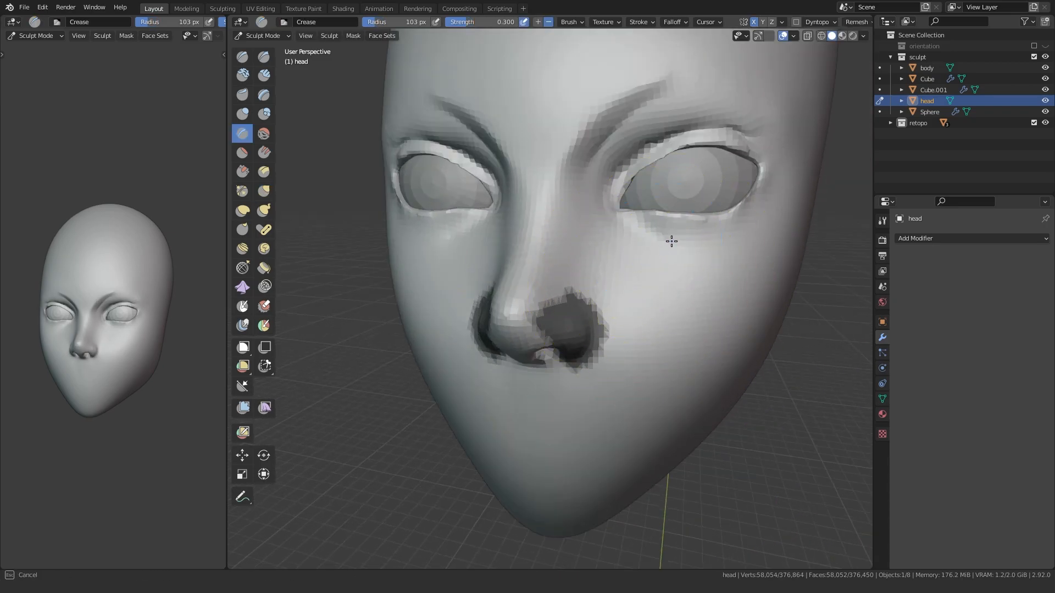
Step: Adjust the surface around the masked nostril wing with the Grab brush and clear the mask
mouse_move(671, 243)
middle_mouse_down()
mouse_move(522, 275)
mouse_move(541, 275)
mouse_move(555, 337)
mouse_move(435, 335)
middle_mouse_up()
scroll(555, 337, "up", 3)
scroll(555, 338, "up", 2)
key("g")
mouse_move(573, 260)
middle_mouse_down()
mouse_move(565, 302)
mouse_move(616, 349)
mouse_move(612, 287)
mouse_move(587, 326)
middle_mouse_up()
left_click_drag(612, 264, 613, 262)
middle_click_drag(604, 263, 534, 198)
middle_click_drag(620, 313, 664, 248)
middle_click_drag(665, 269, 593, 324, "shift")
scroll(546, 341, "down", 8)
mouse_move(559, 381)
middle_mouse_down()
mouse_move(550, 352)
mouse_move(617, 311)
mouse_move(532, 322)
mouse_move(498, 256)
middle_mouse_up()
key("alt+m")
Step: Resize the Grab brush and nudge the side of the nose near the nostril wing
scroll(522, 327, "down", 4)
scroll(531, 322, "up", 7)
key("f")
left_click(636, 315)
left_click_drag(538, 301, 545, 300)
middle_click_drag(545, 301, 565, 330)
Step: Crease the groove around the back of the nostril wing with the Crease brush at 58 px
key("shift+c")
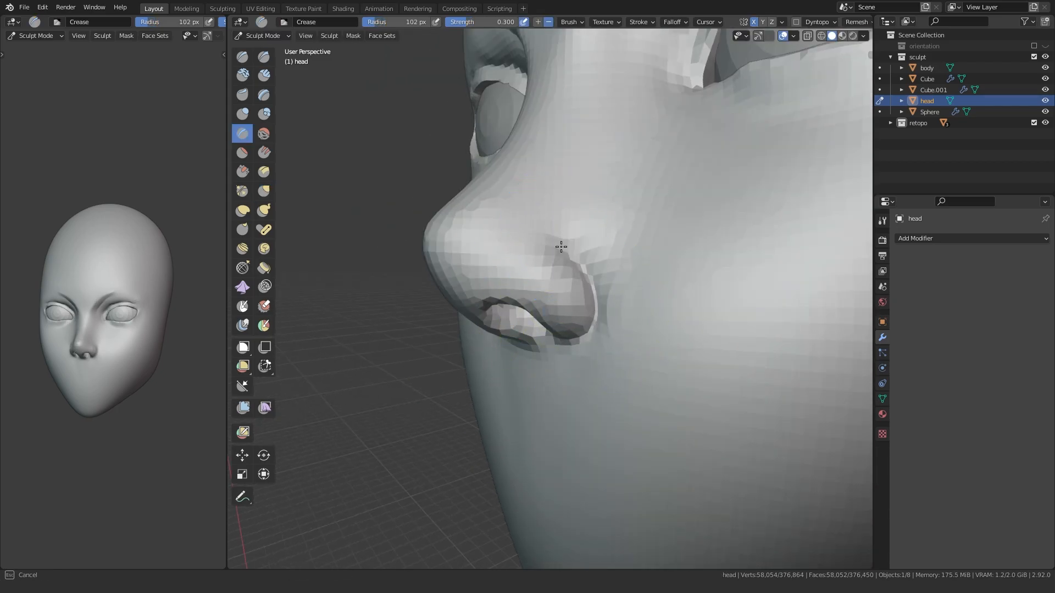
key("ctrl+z")
key("f")
left_click(616, 287)
left_click_drag(575, 245, 606, 321)
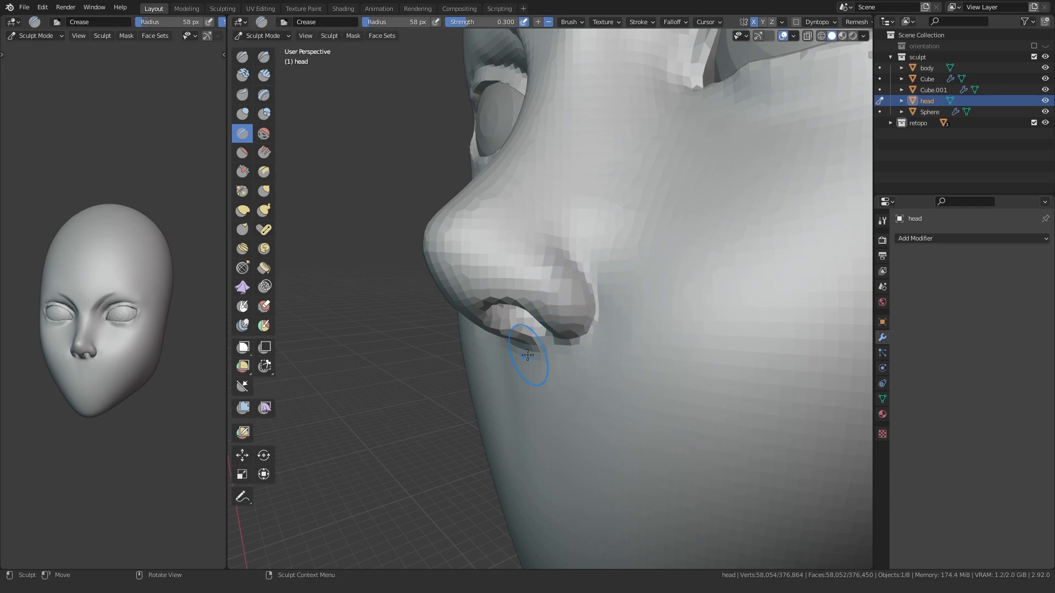
scroll(483, 374, "down", 5)
mouse_move(433, 388)
middle_mouse_down()
mouse_move(518, 383)
mouse_move(456, 389)
middle_mouse_up()
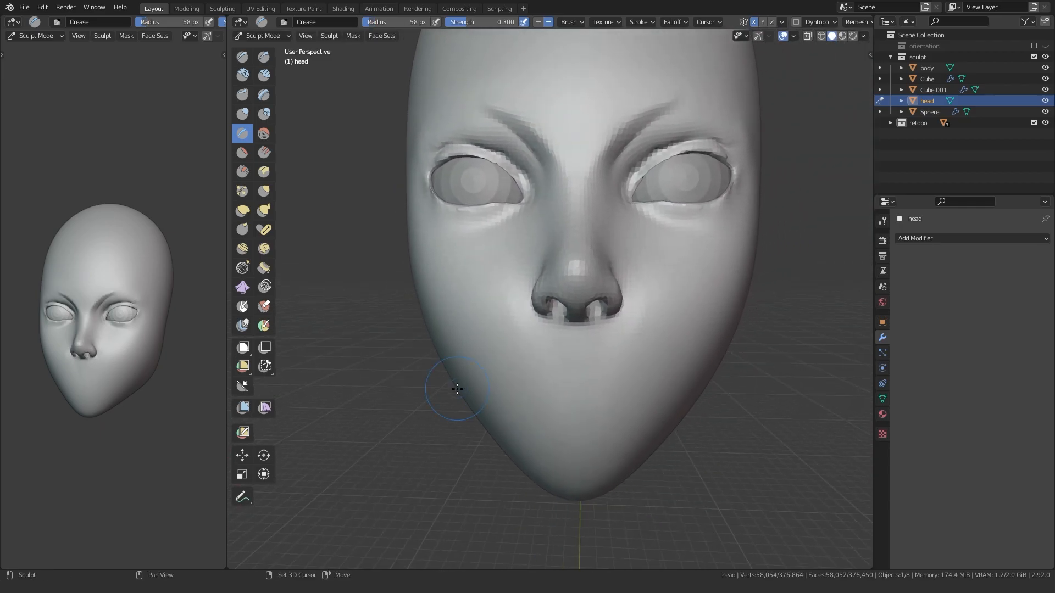
Step: Pull the lower edge of the nostril wing inward with the Grab brush at 115 px
scroll(456, 388, "up", 4)
mouse_move(476, 344)
middle_mouse_down()
mouse_move(529, 306)
mouse_move(497, 280)
mouse_move(511, 341)
middle_mouse_up()
key("g")
key("i")
mouse_move(501, 388)
middle_mouse_down()
mouse_move(536, 393)
mouse_move(431, 426)
mouse_move(517, 393)
mouse_move(701, 409)
middle_mouse_up()
scroll(517, 392, "up", 2)
key("f")
left_click(567, 391)
key("g")
left_click_drag(684, 410, 668, 402)
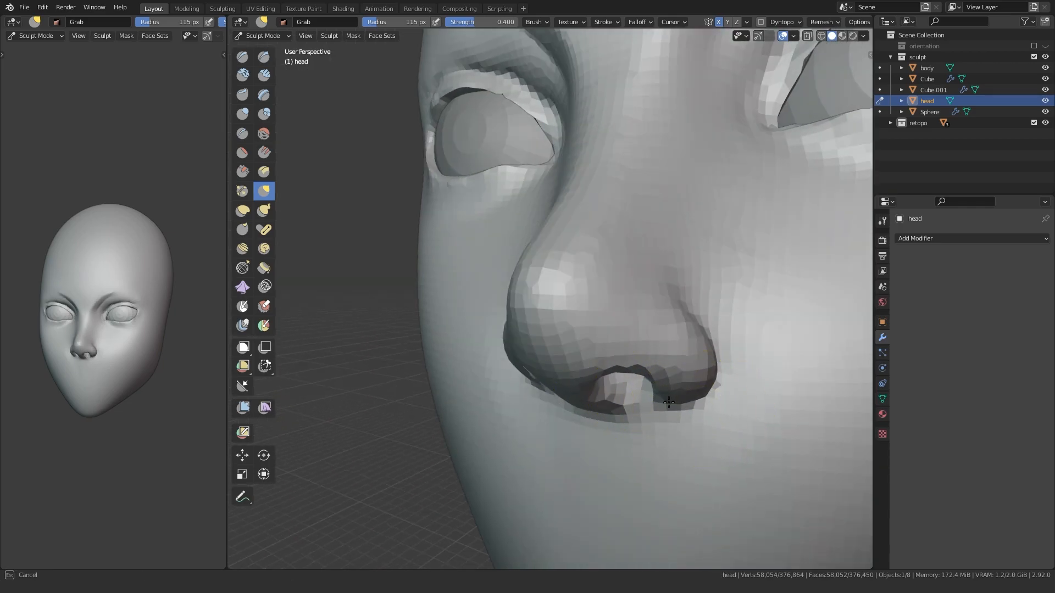
Step: Reshape the outer side of the nostril wing in small pulls with the Grab brush at 139 px
middle_click_drag(612, 409, 669, 410)
key("f")
left_click(508, 364)
left_click_drag(500, 362, 497, 361)
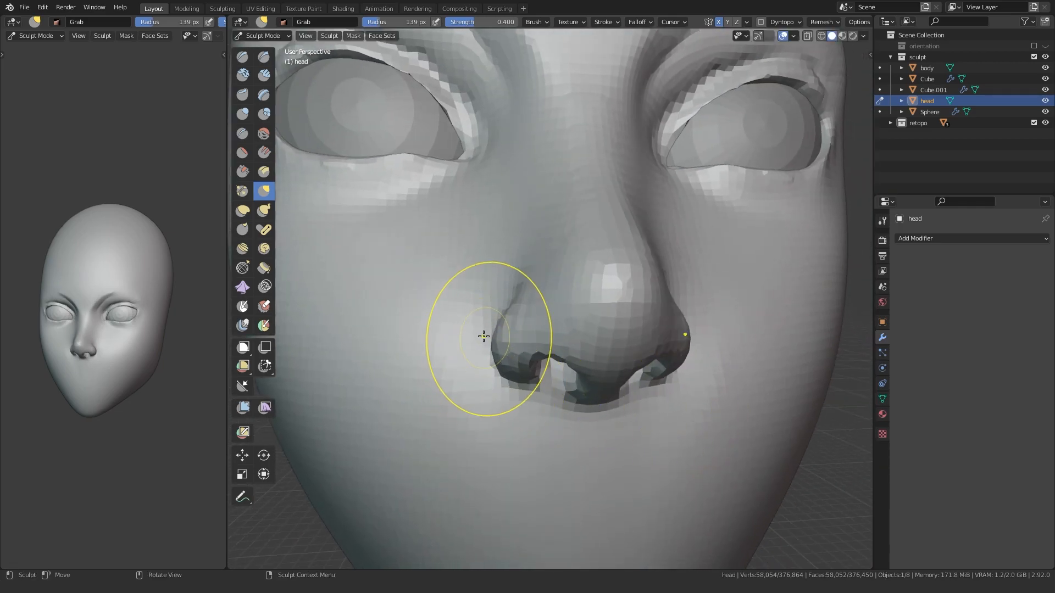
middle_click_drag(484, 338, 487, 332)
left_click_drag(495, 311, 493, 309)
mouse_move(493, 311)
middle_mouse_down()
mouse_move(538, 329)
mouse_move(496, 329)
middle_mouse_up()
left_click_drag(497, 330, 494, 328)
Step: Refine the rear and underside of the nostril wing with the Grab brush at 123 and 118 px
mouse_move(496, 335)
middle_mouse_down()
mouse_move(548, 365)
mouse_move(340, 408)
middle_mouse_up()
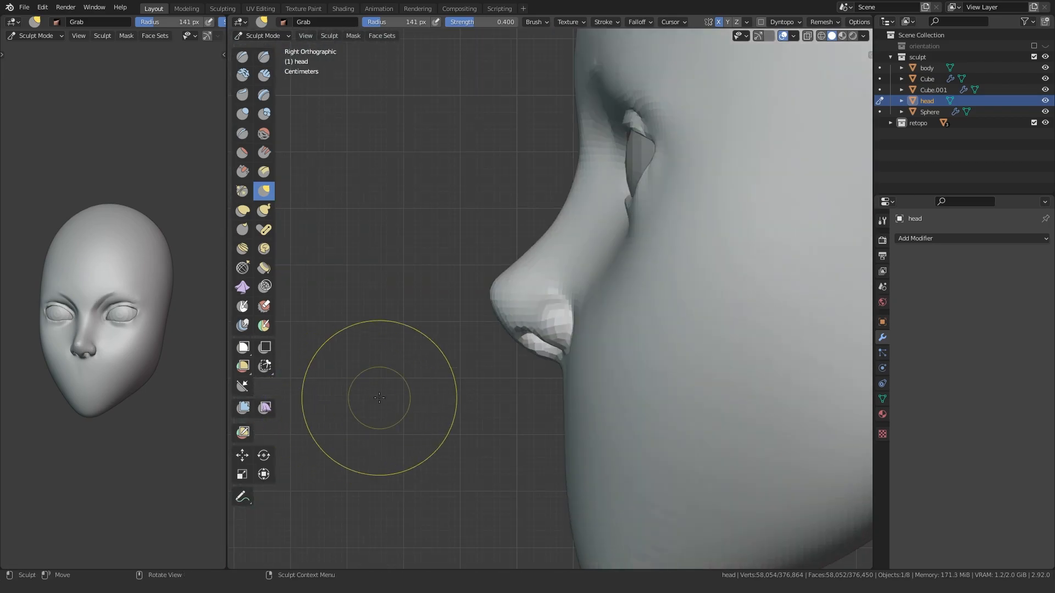
scroll(476, 372, "up", 3)
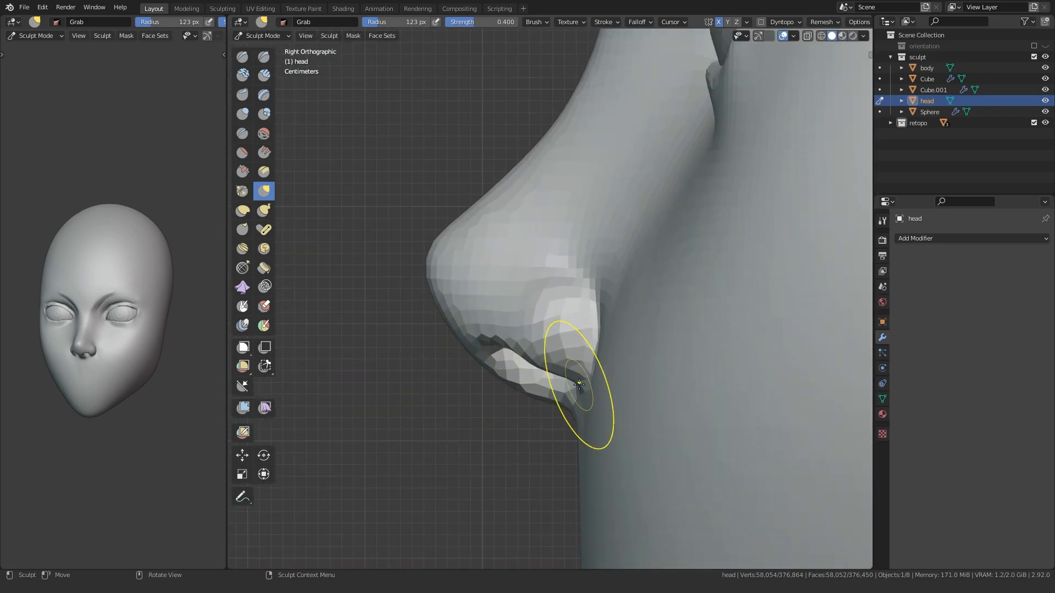
mouse_move(569, 387)
middle_mouse_down()
mouse_move(687, 381)
mouse_move(665, 372)
middle_mouse_up()
left_click_drag(631, 351, 627, 357)
mouse_move(626, 357)
middle_mouse_down()
mouse_move(657, 343)
mouse_move(467, 360)
mouse_move(491, 329)
mouse_move(630, 352)
mouse_move(466, 354)
mouse_move(532, 314)
middle_mouse_up()
key("f")
left_click(526, 322)
mouse_move(537, 329)
left_mouse_down()
mouse_move(543, 342)
mouse_move(528, 333)
left_mouse_up()
middle_click_drag(526, 331, 626, 310, "ctrl")
middle_click_drag(626, 310, 586, 374, "ctrl")
Step: Shade the eyeballs smooth in Object Mode and return to sculpting the head
middle_click_drag(586, 374, 495, 258)
key("ctrl+Tab")
left_click(467, 221)
key("alt+a")
middle_click_drag(442, 217, 422, 324, "ctrl")
middle_click_drag(422, 324, 467, 336)
left_click(477, 343)
mouse_move(526, 371)
middle_mouse_down("ctrl")
mouse_move(513, 350)
mouse_move(478, 348)
mouse_move(491, 408)
mouse_move(483, 393)
mouse_move(523, 384)
middle_mouse_up("ctrl")
key("ctrl+Tab")
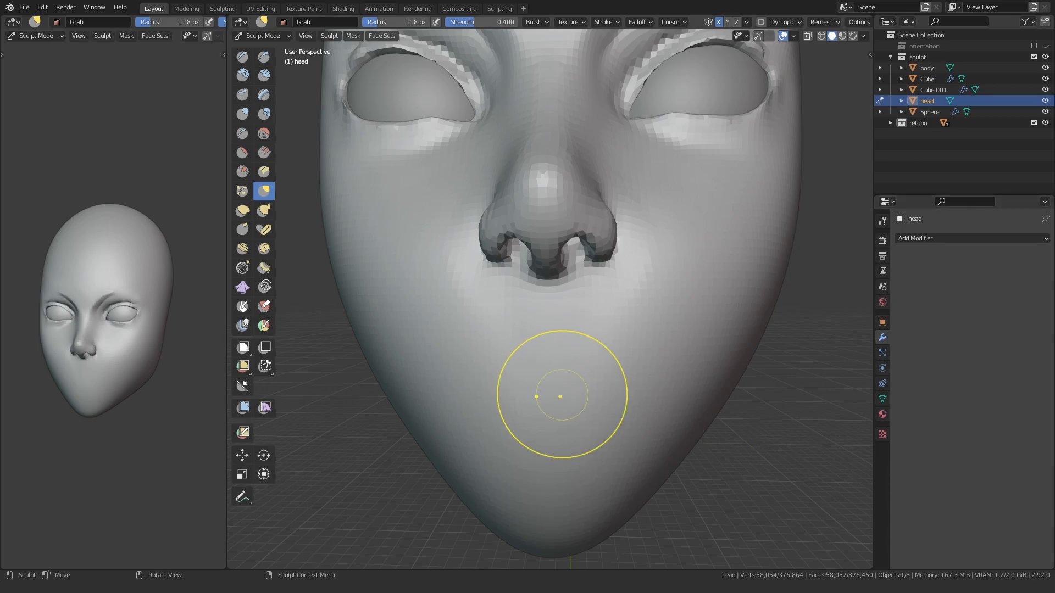
Step: Crease the center of the upper lip and mark the mouth corners with the Crease brush at 54 px
scroll(527, 387, "down", 2)
scroll(468, 351, "up", 3)
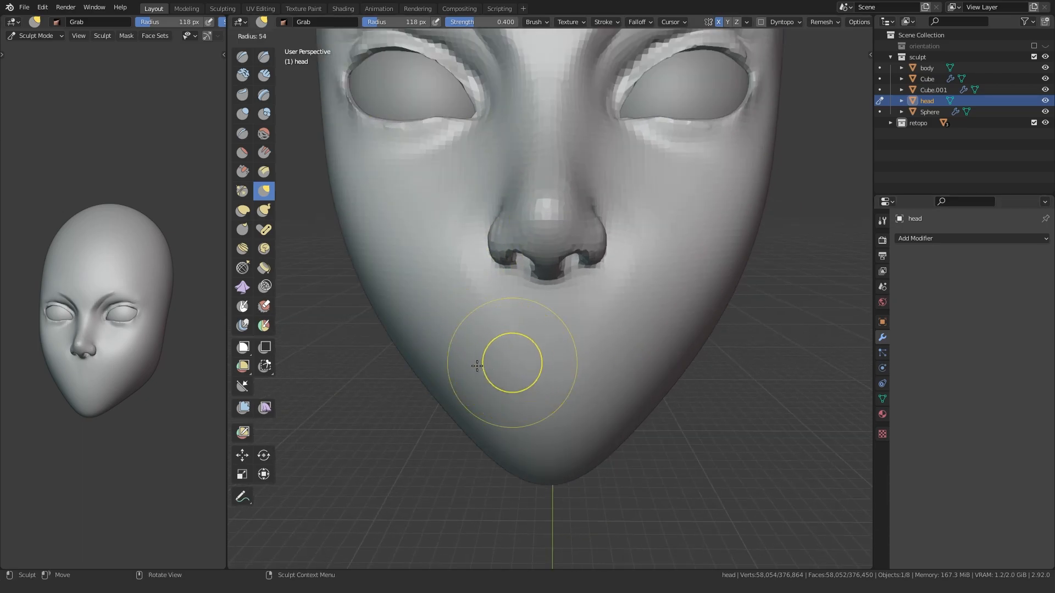
key("shift+c")
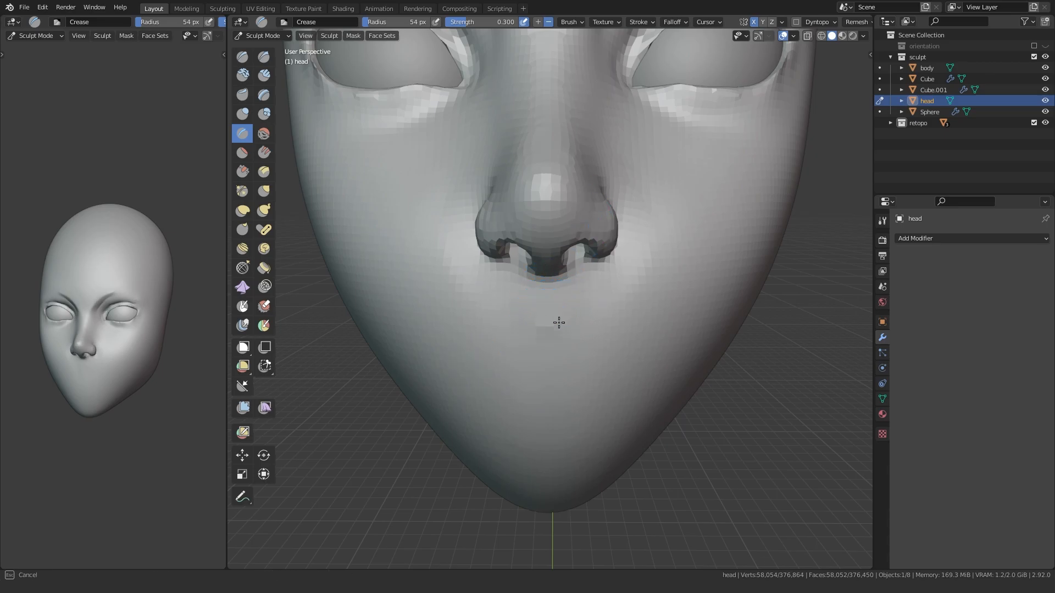
mouse_move(566, 322)
middle_mouse_down()
mouse_move(476, 325)
mouse_move(543, 336)
mouse_move(522, 324)
mouse_move(447, 323)
middle_mouse_up()
scroll(543, 336, "up", 2)
scroll(428, 358, "down", 3)
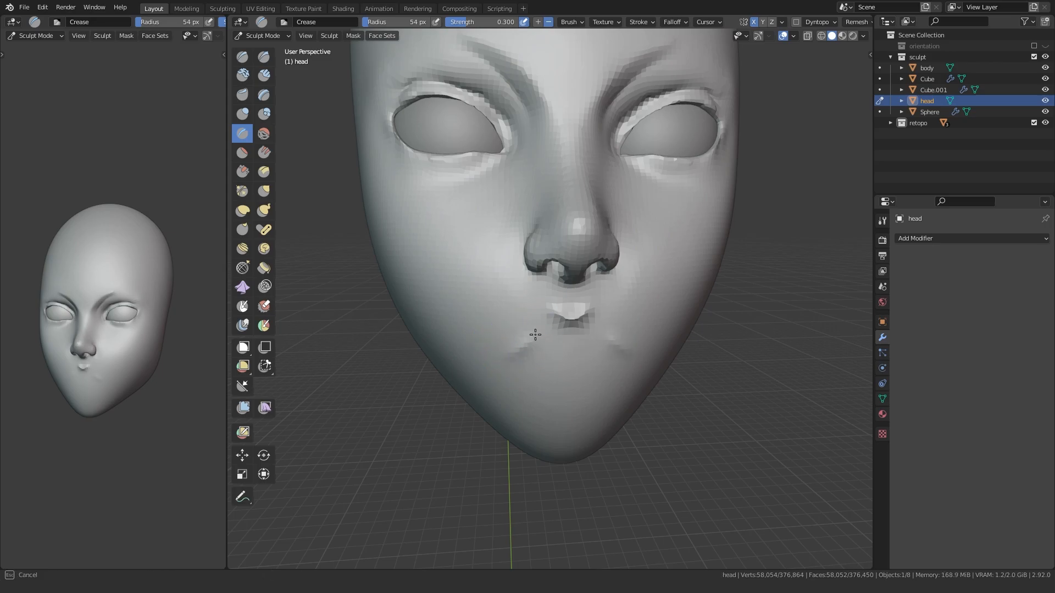
Step: Carve the upper lip's outline from its center dip down to the mouth corner with the Crease brush
middle_click_drag(459, 388, 478, 365)
scroll(479, 345, "up", 2)
scroll(448, 306, "down", 1)
middle_click_drag(447, 306, 425, 371)
middle_click_drag(391, 322, 431, 365)
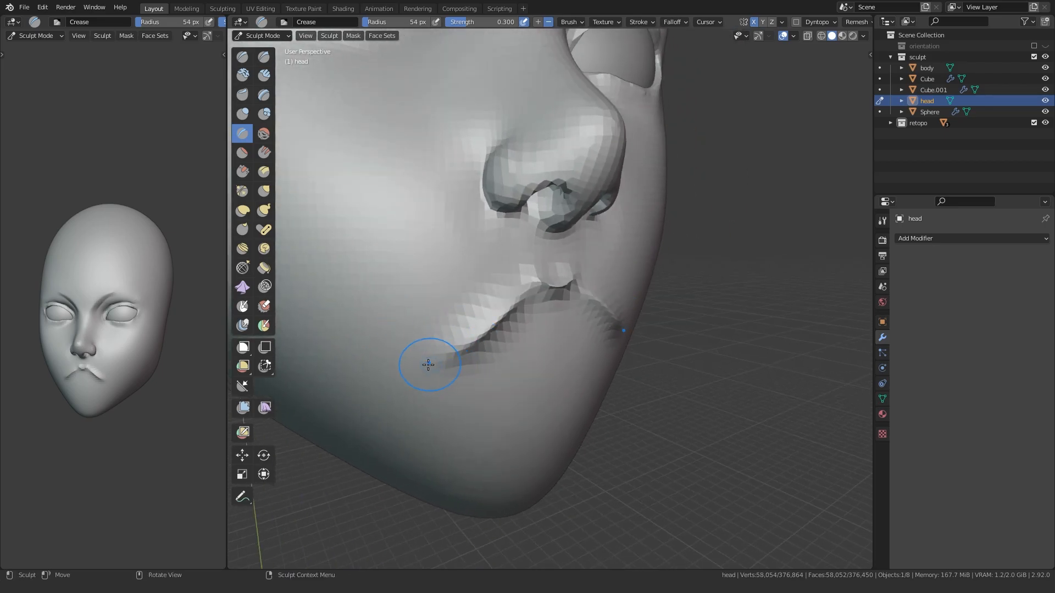
Step: Crease the mouth corner and the underside of the upper lip, and adjust the lip with the Grab brush
left_click_drag(475, 371, 450, 382)
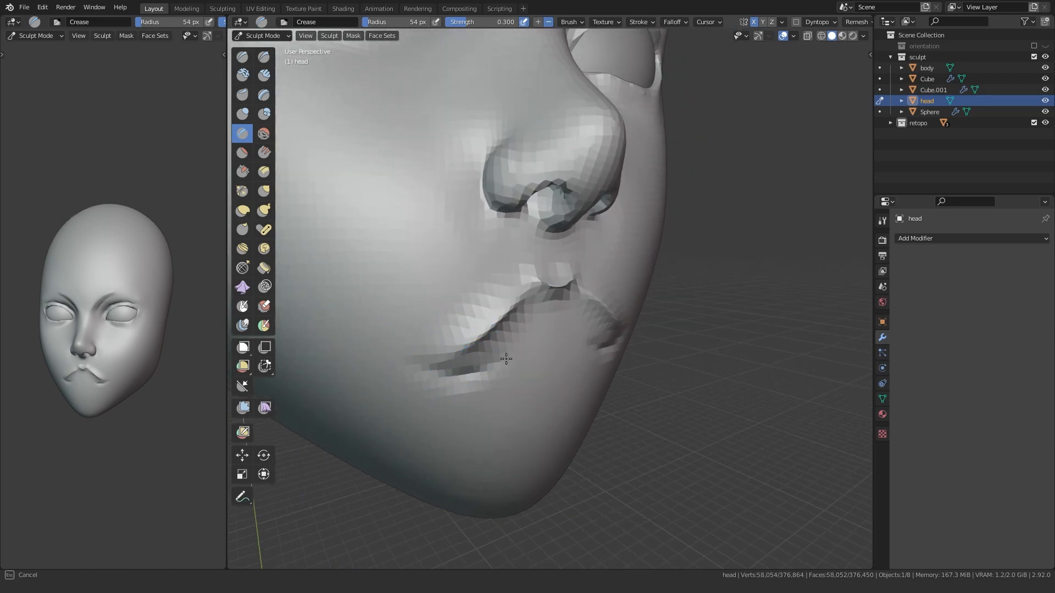
left_click_drag(560, 343, 484, 365)
key("f")
left_click(511, 330)
key("g")
mouse_move(511, 330)
left_mouse_down()
mouse_move(520, 321)
mouse_move(459, 359)
left_mouse_up()
Step: Deepen the mouth line toward the corners with the Crease brush at 62 px
key("shift+c")
middle_click_drag(459, 360, 517, 352)
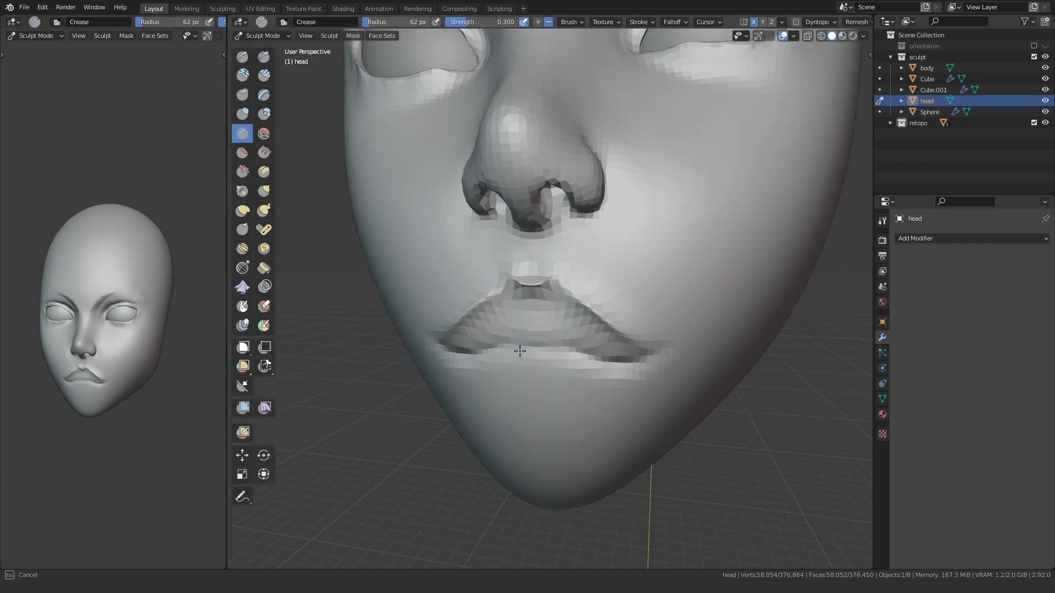
left_click_drag(593, 362, 636, 342)
middle_click_drag(636, 342, 536, 353)
Step: Shape the upper lip's lower edge and the mouth corner with the Grab brush
key("g")
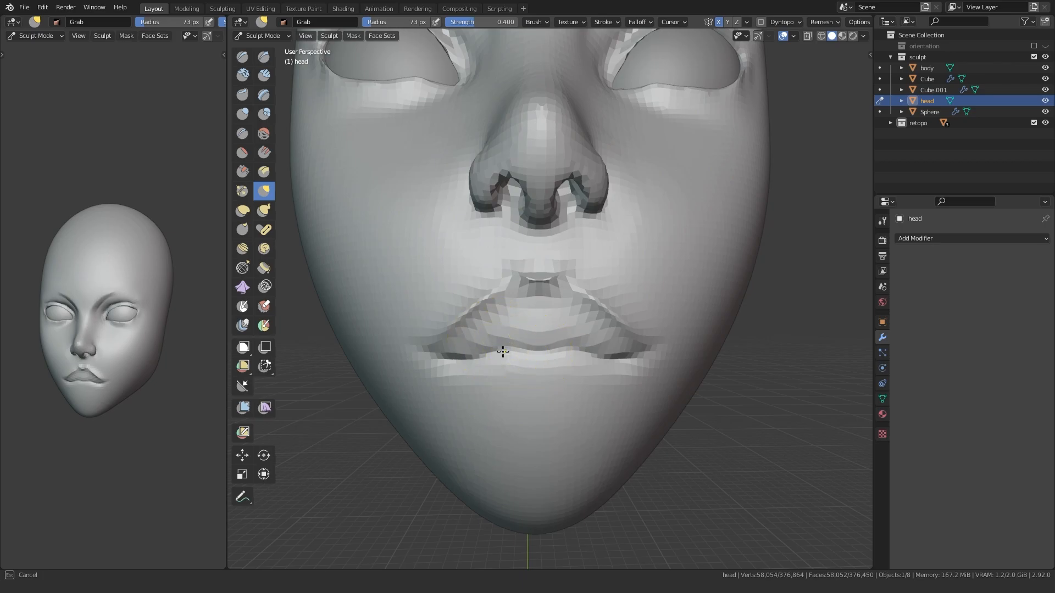
key("f")
left_click(542, 349)
left_click_drag(537, 352, 500, 339)
middle_click_drag(470, 342, 448, 351)
left_click_drag(447, 351, 444, 347)
Step: Sharpen the mouth line and carve the lower lip's bottom contour with the Crease brush at 68 px
key("shift+c")
middle_click_drag(446, 376, 420, 385)
left_click_drag(544, 346, 636, 353)
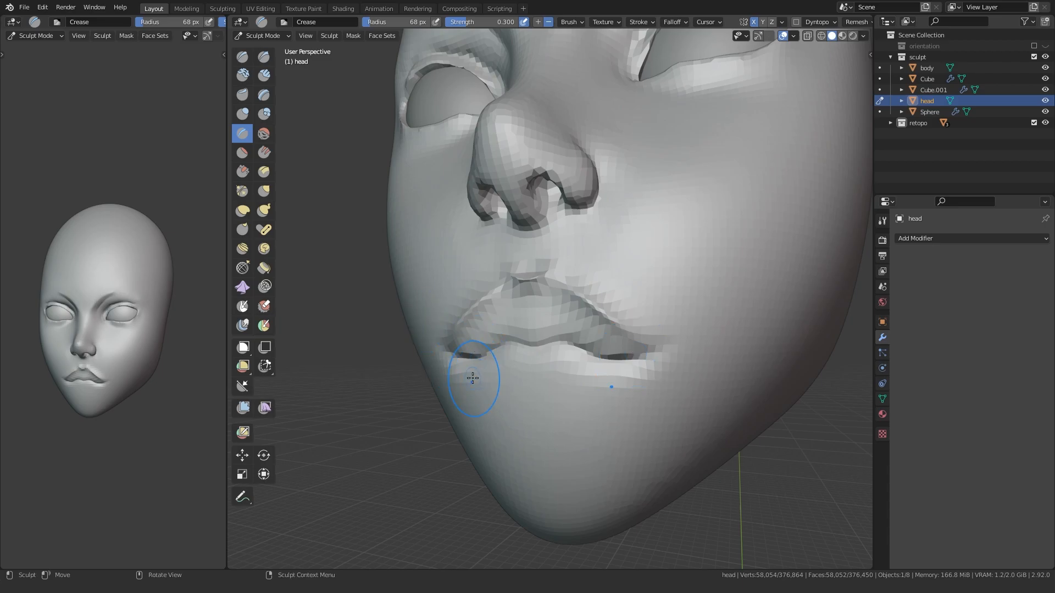
left_click_drag(579, 385, 554, 403)
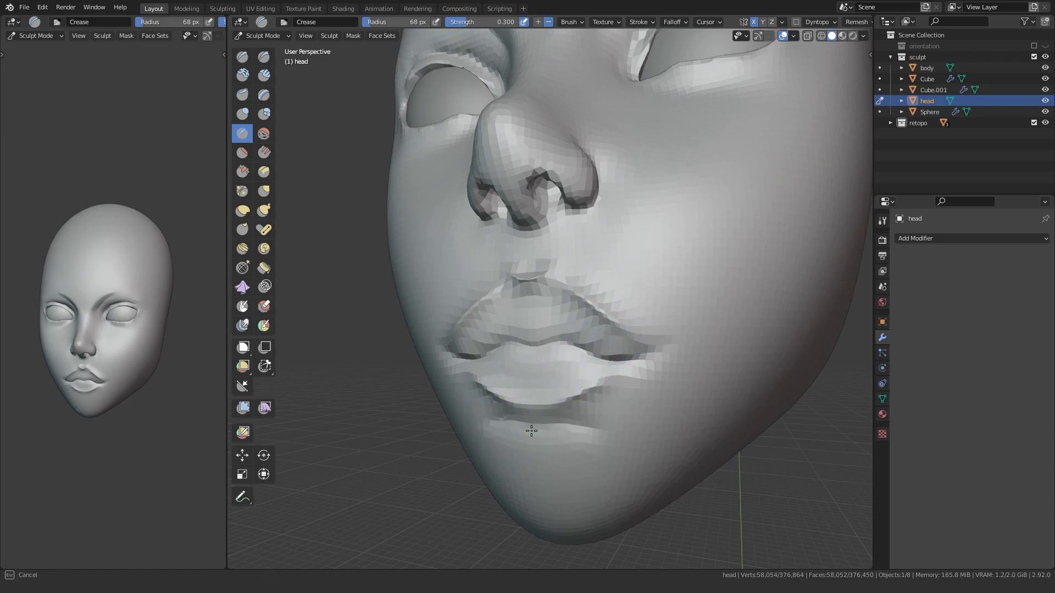
Step: Refine the lower lip and the crease beneath it from the front view, using the Crease brush at 89 px
mouse_move(493, 435)
middle_mouse_down()
mouse_move(513, 434)
mouse_move(479, 445)
mouse_move(474, 377)
mouse_move(447, 411)
middle_mouse_up()
key("g")
key("KP_1")
key("shift+c")
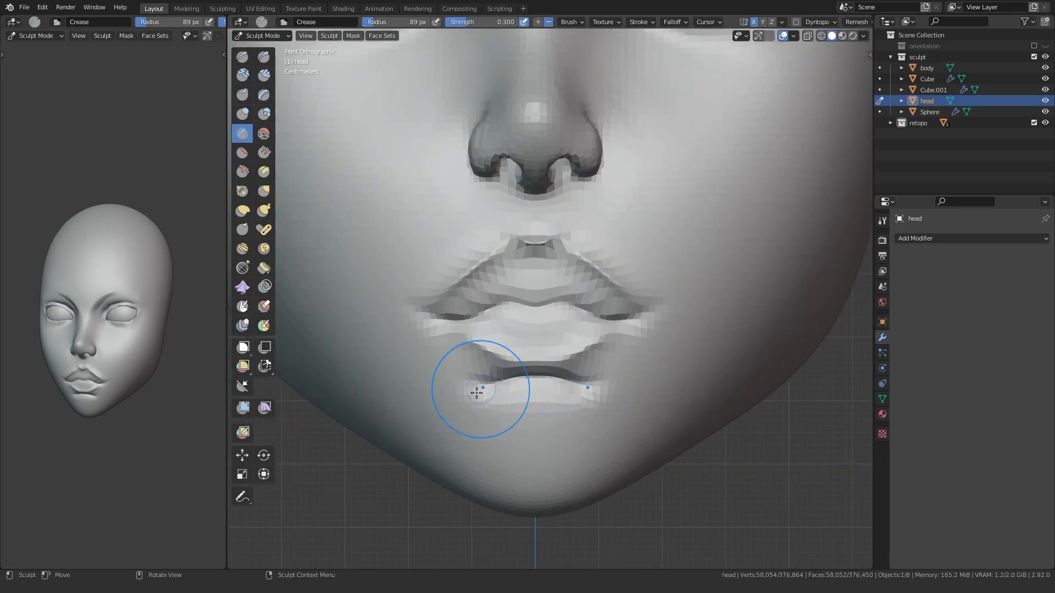
Step: Check the lips from the side and lasso a mask along the mouth line
key("KP_3")
middle_click_drag(420, 419, 505, 346)
scroll(506, 346, "up", 6)
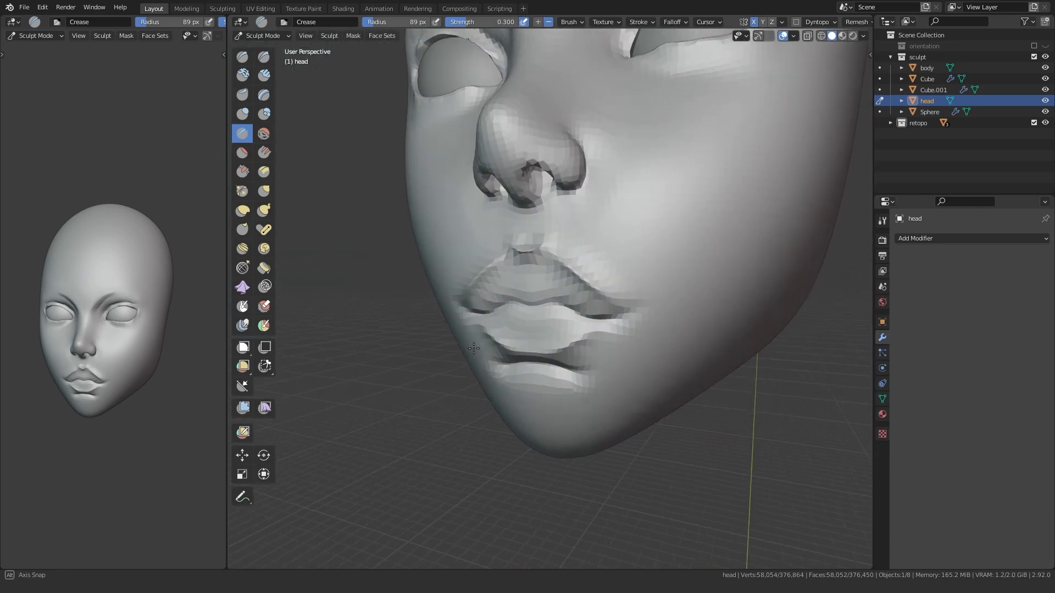
scroll(501, 318, "up", 2)
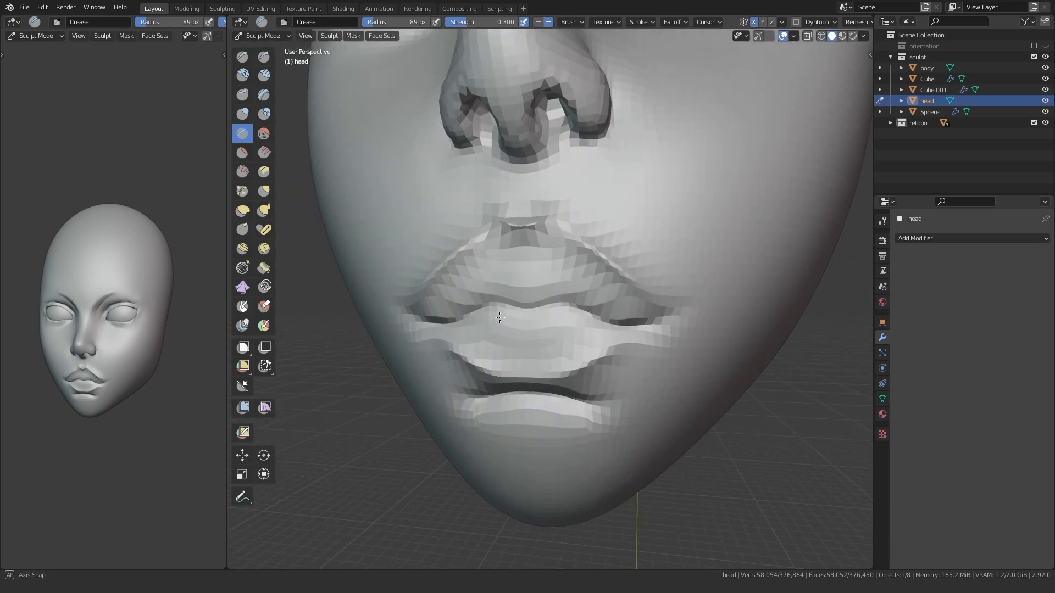
scroll(505, 313, "up", 2)
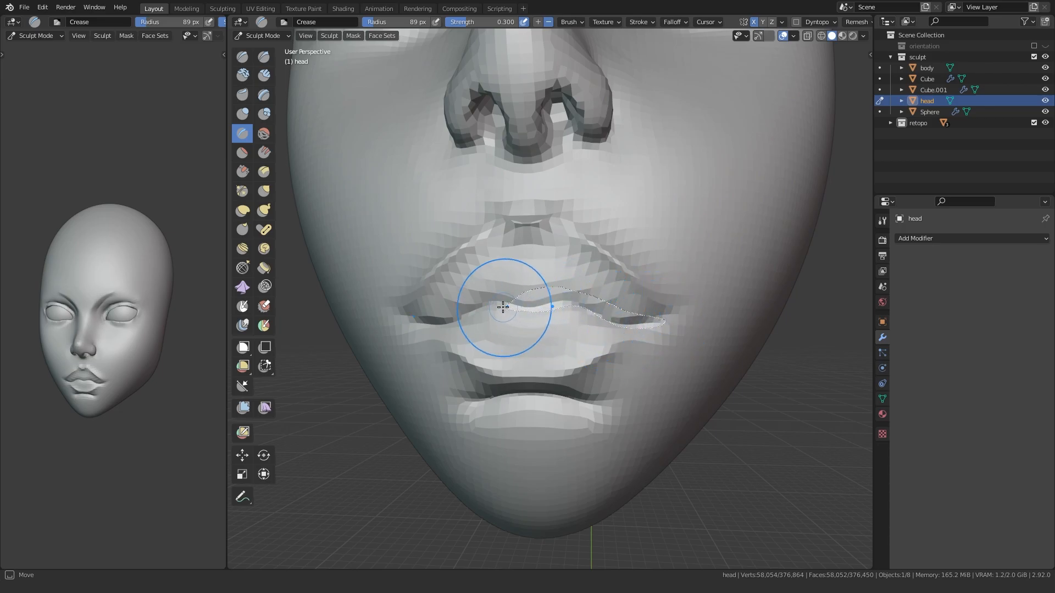
Step: Lasso-mask the face around the mouth line in the front and right side views, leaving the lip area editable
left_click_drag(503, 308, 491, 317)
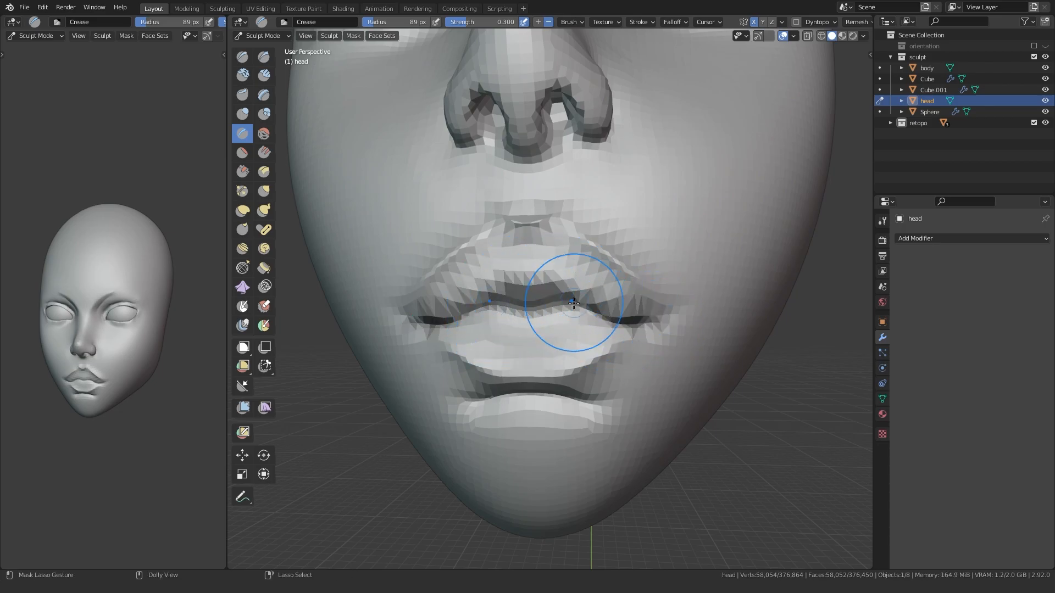
scroll(487, 324, "down", 5)
key("KP_3")
key("f")
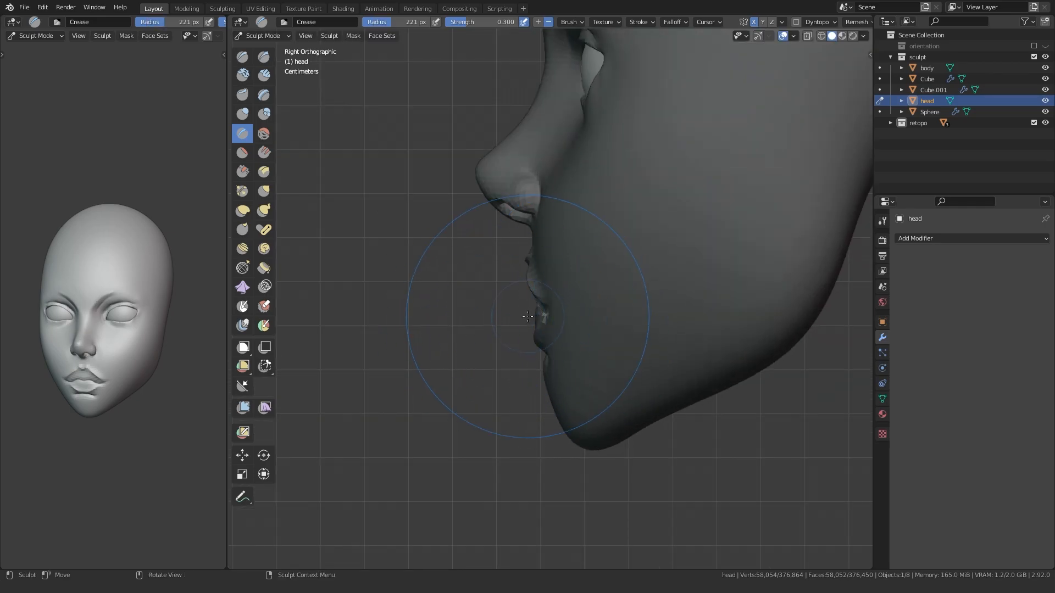
left_click_drag(674, 243, 679, 239, "ctrl+shift")
Step: Reshape the unmasked lip area from the right side with a 356 px Grab brush, using see-through display
scroll(489, 311, "up", 2)
key("alt+z")
key("f")
left_click(566, 309)
key("g")
left_click_drag(538, 303, 541, 302)
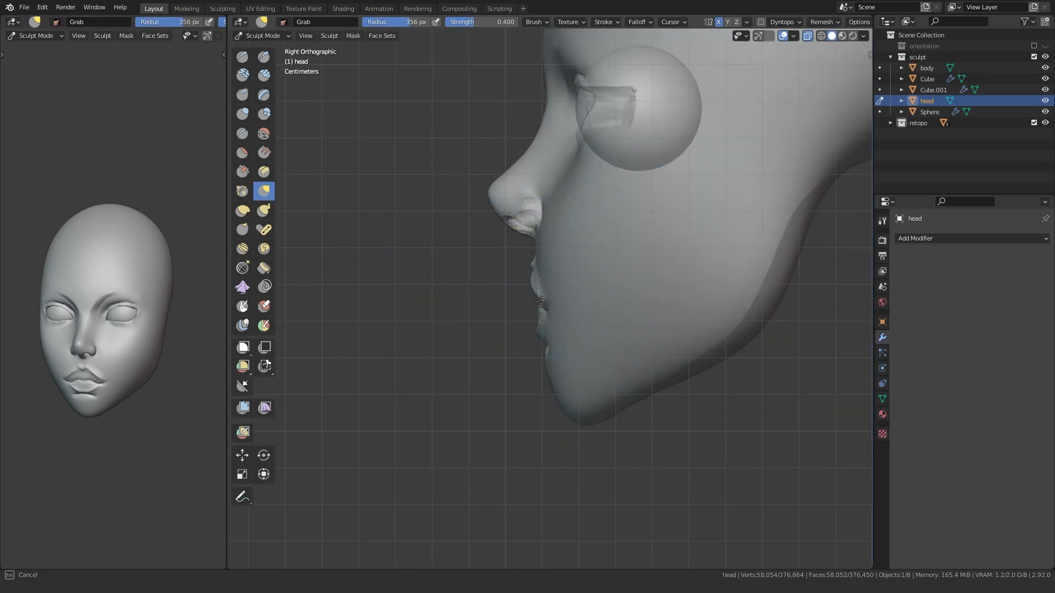
left_click_drag(844, 299, 875, 298)
key("alt+z")
middle_click_drag(379, 300, 539, 313)
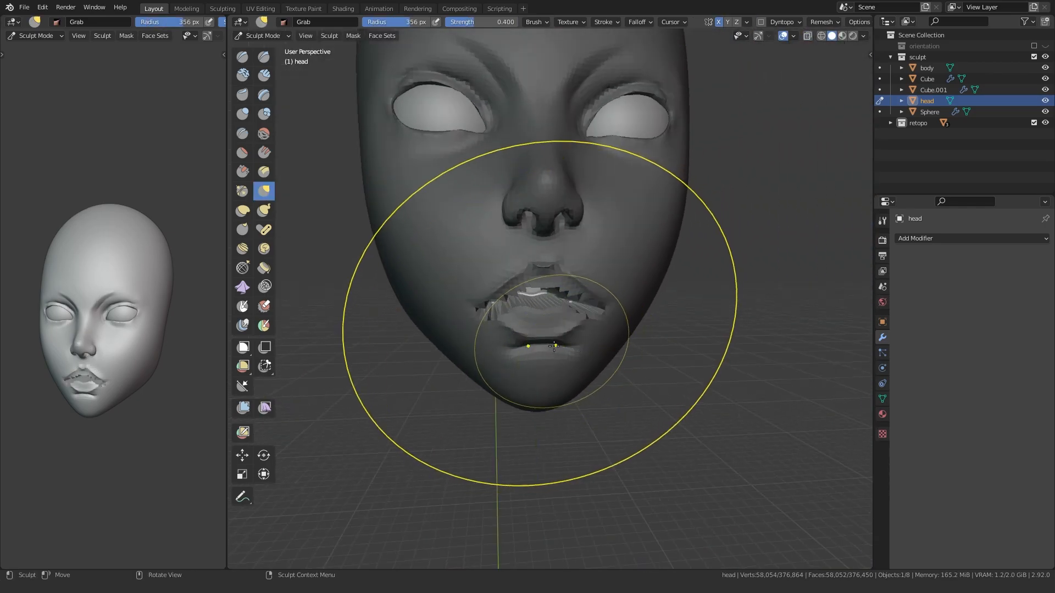
Step: Refine the contour of the upper lip with a resized Crease brush
scroll(530, 335, "up", 4)
mouse_move(480, 281)
middle_mouse_down("shift")
mouse_move(494, 329)
mouse_move(501, 304)
mouse_move(472, 301)
mouse_move(519, 282)
mouse_move(502, 282)
mouse_move(504, 299)
middle_mouse_up("shift")
key("alt+z")
key("alt+z")
scroll(501, 304, "up", 1)
key("f")
left_click(476, 292)
scroll(471, 301, "up", 2)
key("shift+c")
scroll(502, 282, "down", 2)
scroll(506, 297, "down", 4)
Step: Add a lasso mask over the face and pull the upper lip's front edge forward with the Grab brush
left_click_drag(519, 272, 213, 73, "ctrl+shift")
mouse_move(389, 283)
middle_mouse_down()
mouse_move(435, 278)
mouse_move(522, 316)
mouse_move(614, 326)
middle_mouse_up()
key("g")
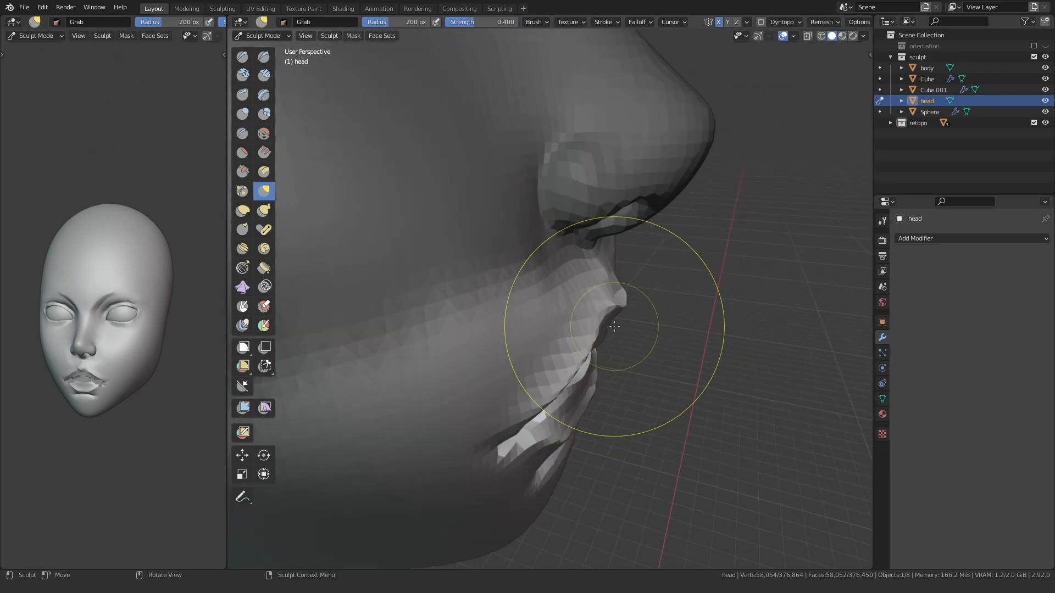
scroll(611, 331, "up", 3)
left_click_drag(610, 334, 634, 351)
key("f")
left_click(717, 329)
middle_click_drag(651, 340, 433, 349)
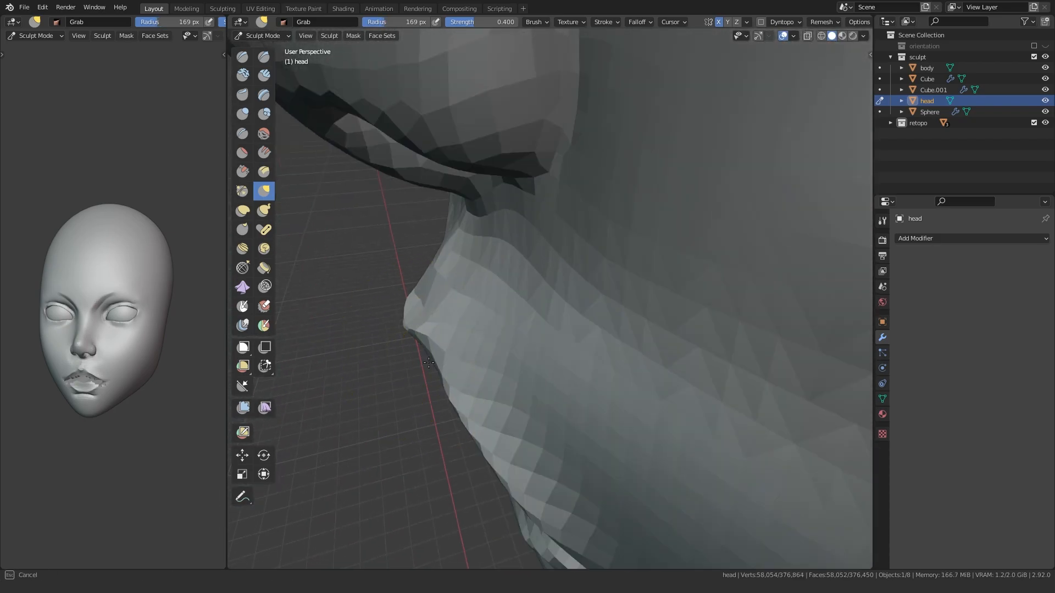
Step: Lasso-mask the chin area and pull the lips apart with a 260 px Grab brush
mouse_move(409, 385)
middle_mouse_down()
mouse_move(461, 324)
mouse_move(523, 447)
middle_mouse_up()
mouse_move(508, 395)
left_mouse_down("ctrl+shift")
mouse_move(423, 558)
mouse_move(431, 527)
left_mouse_up("ctrl+shift")
middle_click_drag(450, 483, 472, 275)
key("f")
left_click(522, 268)
left_click_drag(523, 268, 519, 137)
middle_click_drag(475, 277, 552, 357)
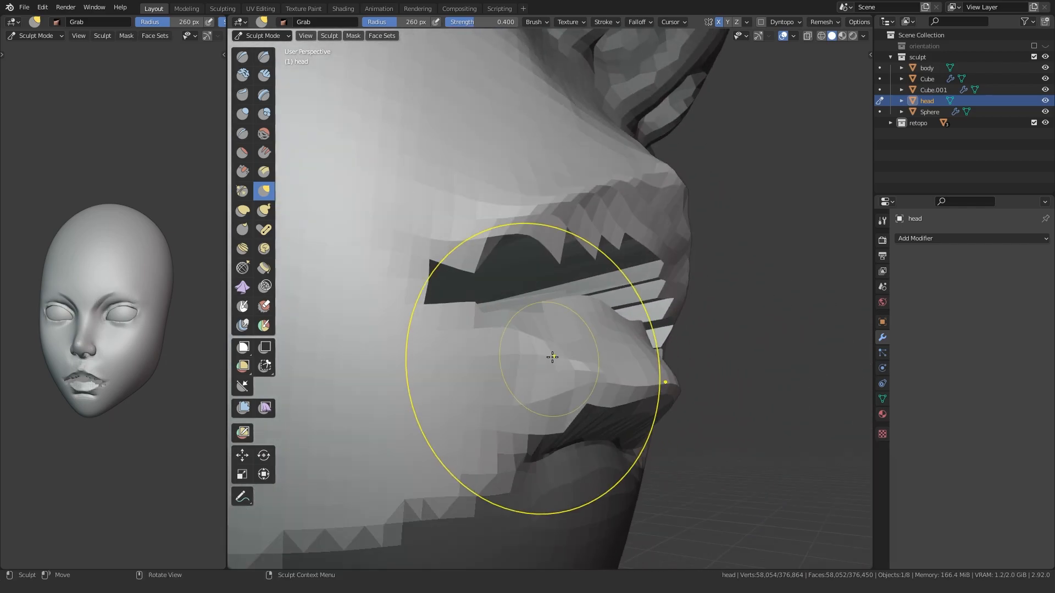
Step: Shape the front and outer part of the lower lip with Grab strokes of varying size
left_click_drag(619, 364, 596, 349)
mouse_move(595, 349)
middle_mouse_down()
mouse_move(406, 365)
mouse_move(463, 387)
middle_mouse_up()
key("f")
left_click(470, 391)
key("f")
left_click(448, 374)
left_click_drag(456, 369, 458, 384)
mouse_move(458, 383)
middle_mouse_down()
mouse_move(557, 415)
mouse_move(575, 395)
mouse_move(529, 394)
middle_mouse_up()
Step: Fill out the lower lip with the Inflate brush
key("i")
key("f")
left_click(655, 395)
mouse_move(655, 395)
middle_mouse_down()
mouse_move(572, 355)
mouse_move(494, 388)
middle_mouse_up()
Step: Clear the mask and build up the area beneath the lower lip with the Clay Strips brush
key("c")
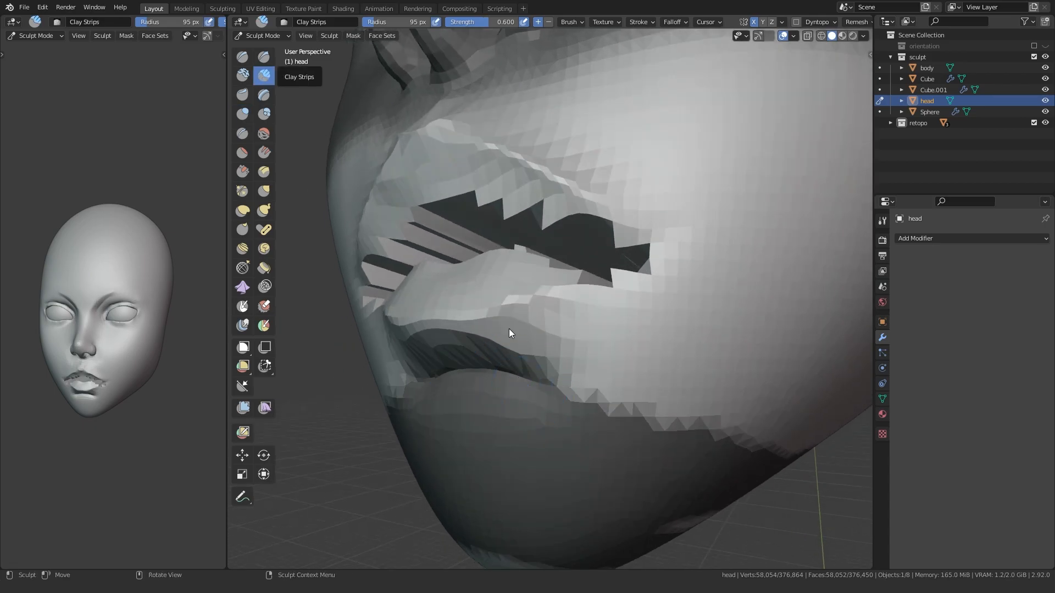
key("q")
left_click_drag(593, 385, 547, 347)
left_click(538, 374)
key("f")
left_click(555, 376)
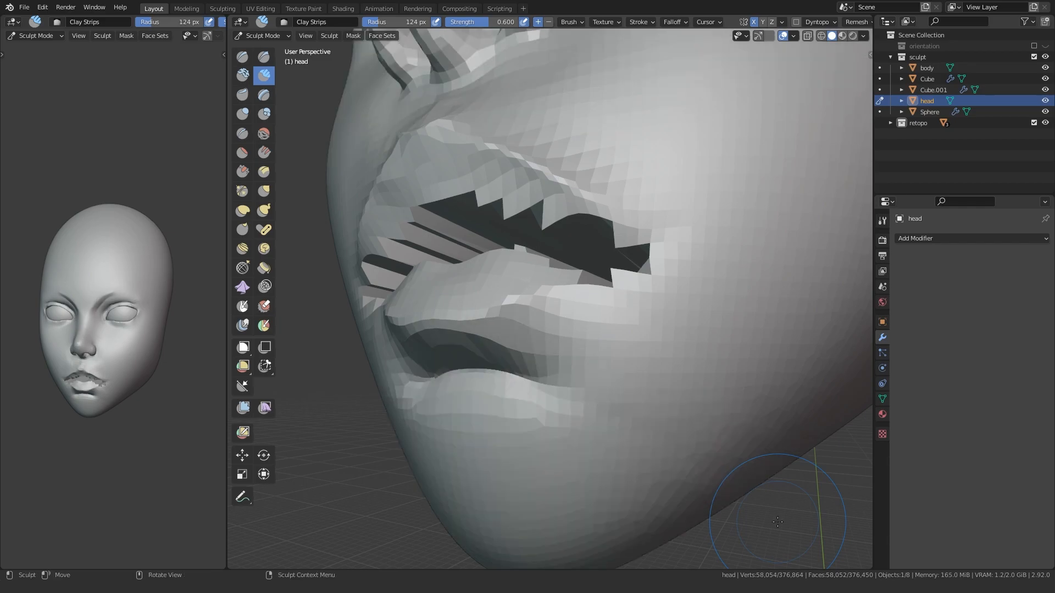
Step: Adjust the centre of the upper lip below the nose with the Grab brush
scroll(776, 511, "down", 6)
mouse_move(508, 389)
middle_mouse_down()
mouse_move(566, 414)
mouse_move(525, 394)
mouse_move(539, 414)
middle_mouse_up()
scroll(525, 391, "up", 2)
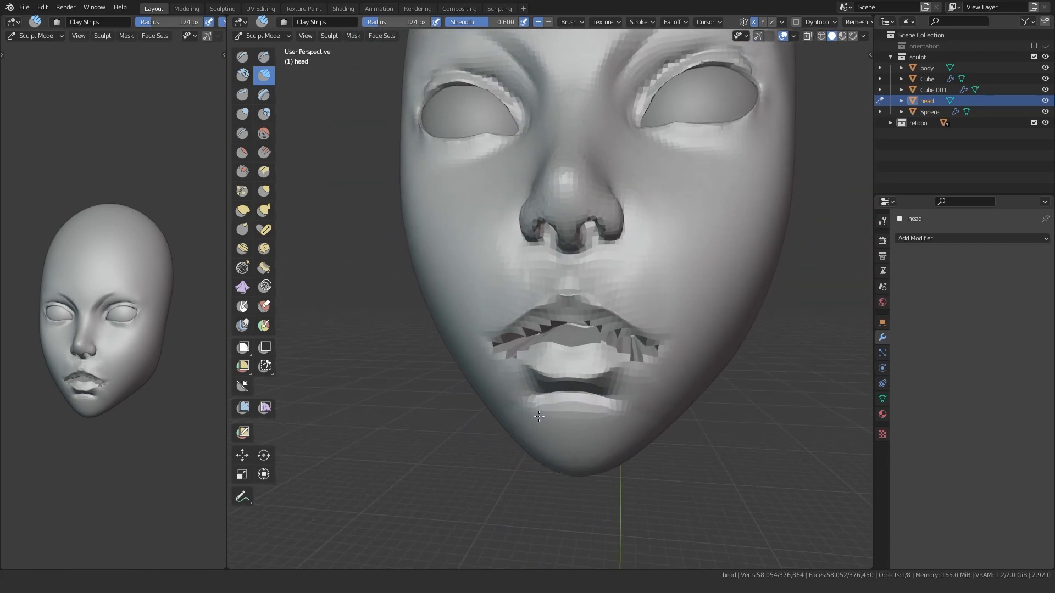
scroll(551, 341, "up", 3)
middle_click_drag(553, 335, 557, 299)
key("g")
mouse_move(559, 277)
left_mouse_down()
mouse_move(566, 258)
mouse_move(608, 273)
left_mouse_up()
Step: Crease the cupid's bow edge above the upper lip with an 88 px Crease brush
mouse_move(508, 336)
middle_mouse_down()
mouse_move(543, 340)
mouse_move(513, 341)
middle_mouse_up()
scroll(513, 340, "up", 1)
key("shift+c")
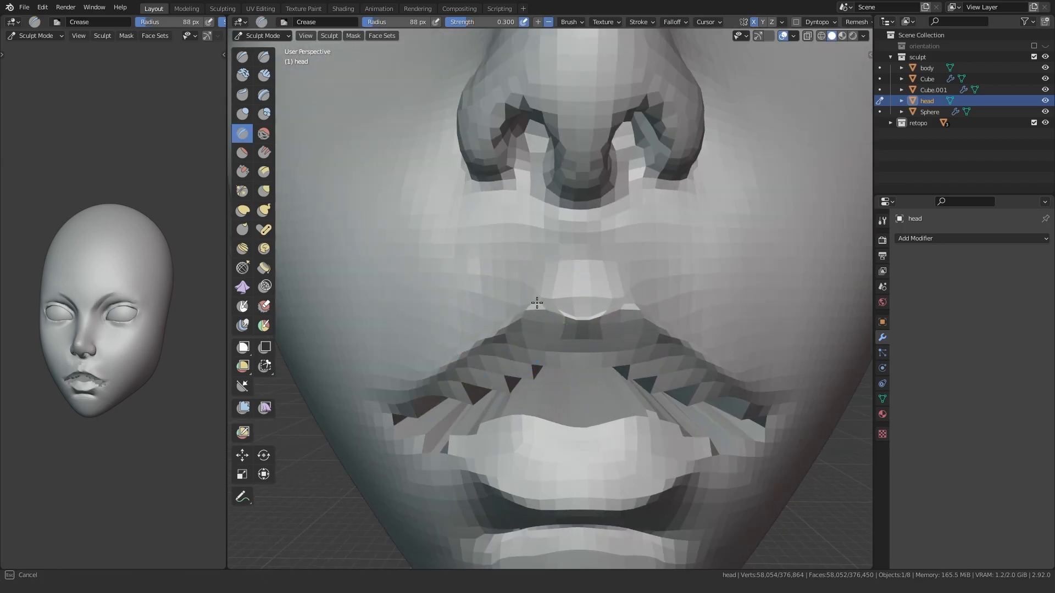
scroll(540, 313, "down", 2)
middle_click_drag(552, 349, 467, 367)
Step: Reshape the philtrum and upper lip profile from the side with the Grab brush
scroll(477, 369, "up", 3)
scroll(487, 366, "up", 3)
key("f")
left_click(515, 363)
key("f")
left_click(482, 359)
key("g")
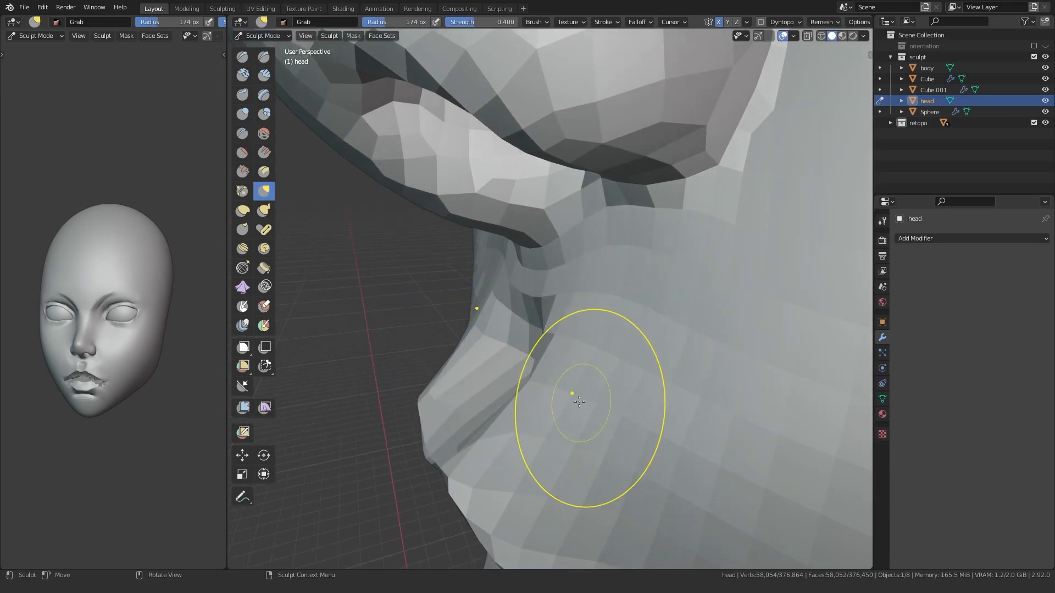
middle_click_drag(582, 402, 648, 404)
scroll(551, 390, "down", 2)
scroll(555, 395, "up", 2)
key("f")
left_click(610, 420)
left_click_drag(619, 423, 615, 431)
Step: Resize the Grab brush and pull the peak of the upper lip slightly downward
mouse_move(610, 418)
middle_mouse_down()
mouse_move(480, 384)
mouse_move(506, 369)
mouse_move(530, 379)
middle_mouse_up()
key("f")
left_click(518, 367)
left_click_drag(521, 371, 515, 383)
scroll(530, 384, "down", 2)
Step: Sharpen the philtrum ridges between nose and upper lip with the Pinch/Magnify brush
mouse_move(556, 390)
middle_mouse_down()
mouse_move(590, 399)
mouse_move(517, 307)
mouse_move(537, 311)
mouse_move(526, 330)
middle_mouse_up()
scroll(568, 379, "up", 2)
scroll(525, 334, "up", 3)
key("shift+c")
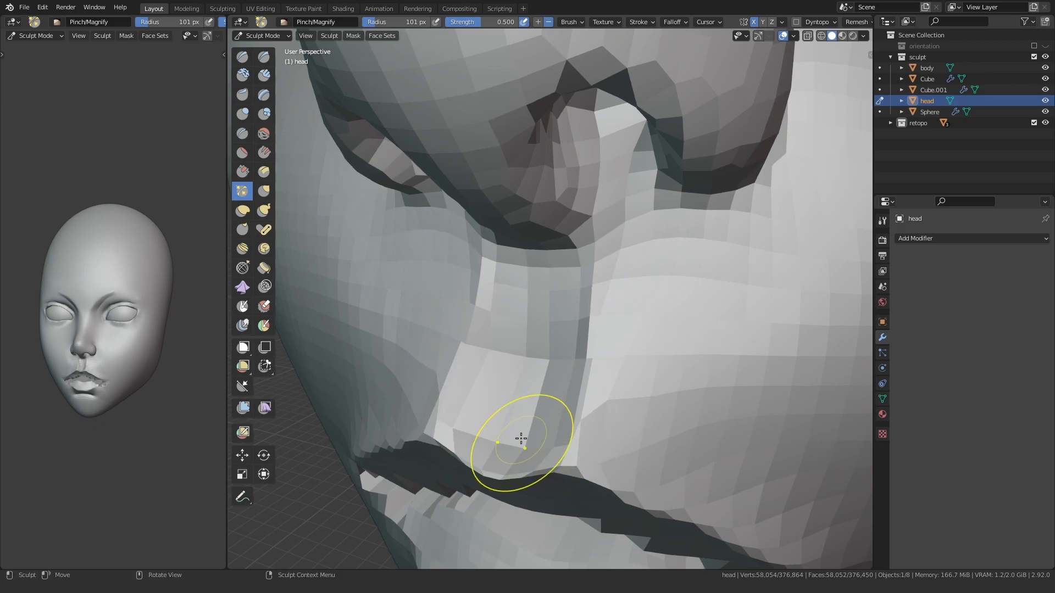
scroll(521, 439, "down", 4)
mouse_move(530, 424)
middle_mouse_down()
mouse_move(577, 412)
mouse_move(482, 409)
mouse_move(483, 388)
mouse_move(513, 266)
mouse_move(558, 250)
middle_mouse_up()
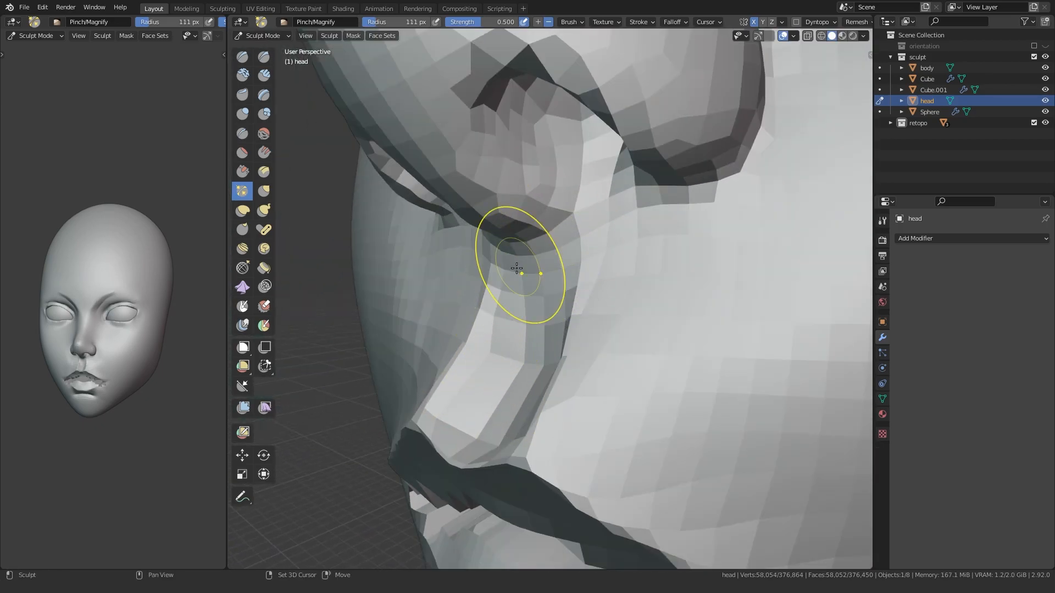
Step: Adjust the transition beneath the nose from the right side with a 169 px Grab brush
mouse_move(516, 306)
middle_mouse_down()
mouse_move(377, 514)
mouse_move(530, 306)
mouse_move(533, 317)
middle_mouse_up()
key("g")
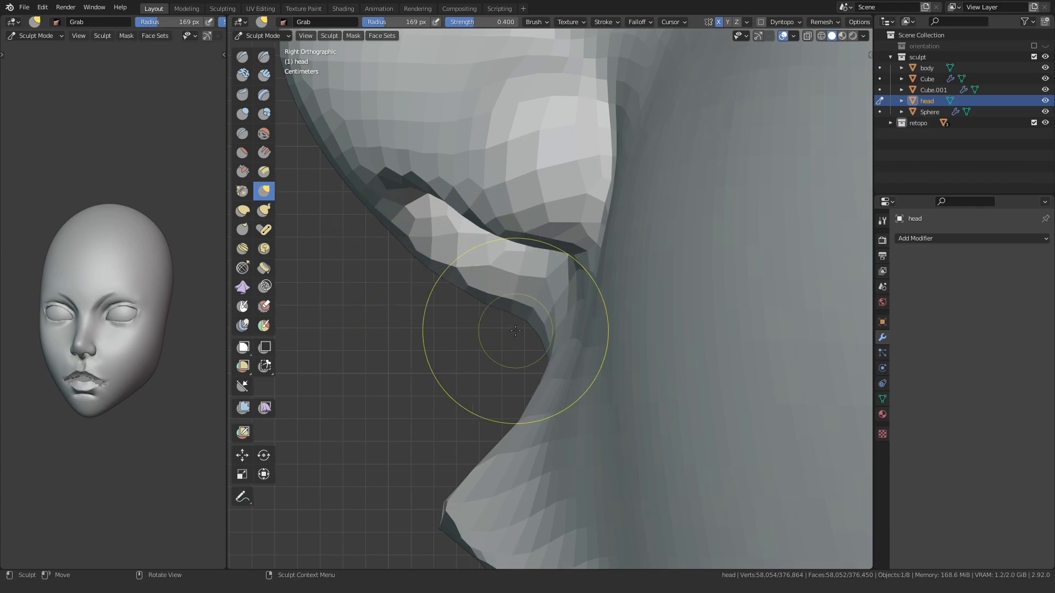
scroll(516, 330, "down", 2)
mouse_move(450, 377)
middle_mouse_down()
mouse_move(607, 400)
mouse_move(553, 400)
mouse_move(548, 358)
mouse_move(561, 370)
mouse_move(527, 405)
mouse_move(517, 397)
middle_mouse_up()
Step: Define the underside of the nose and the philtrum with a 145 px Crease brush
key("shift+c")
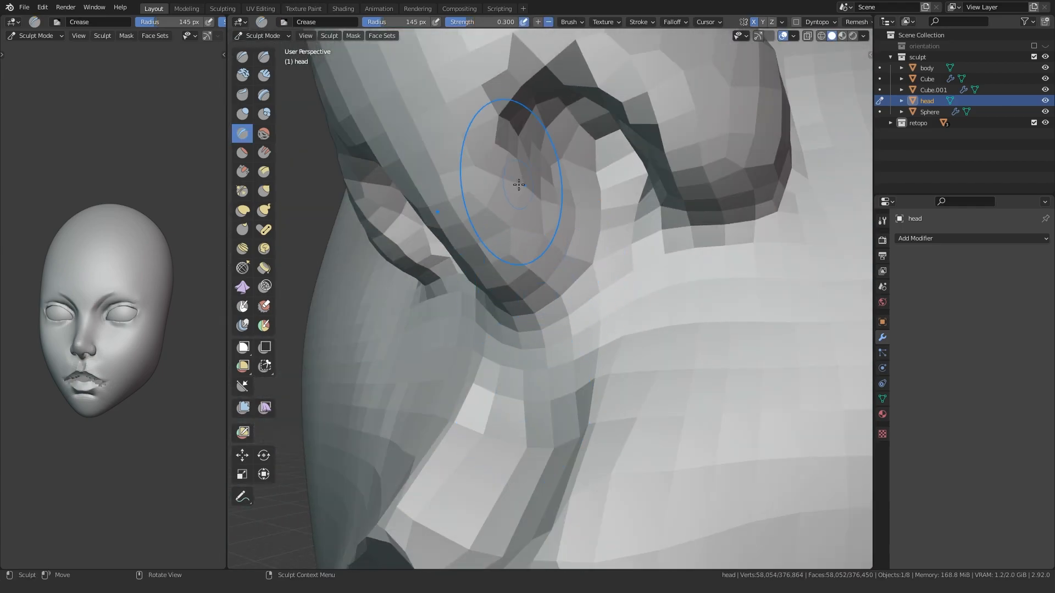
middle_click_drag(570, 266, 515, 423)
middle_click_drag(486, 473, 505, 478)
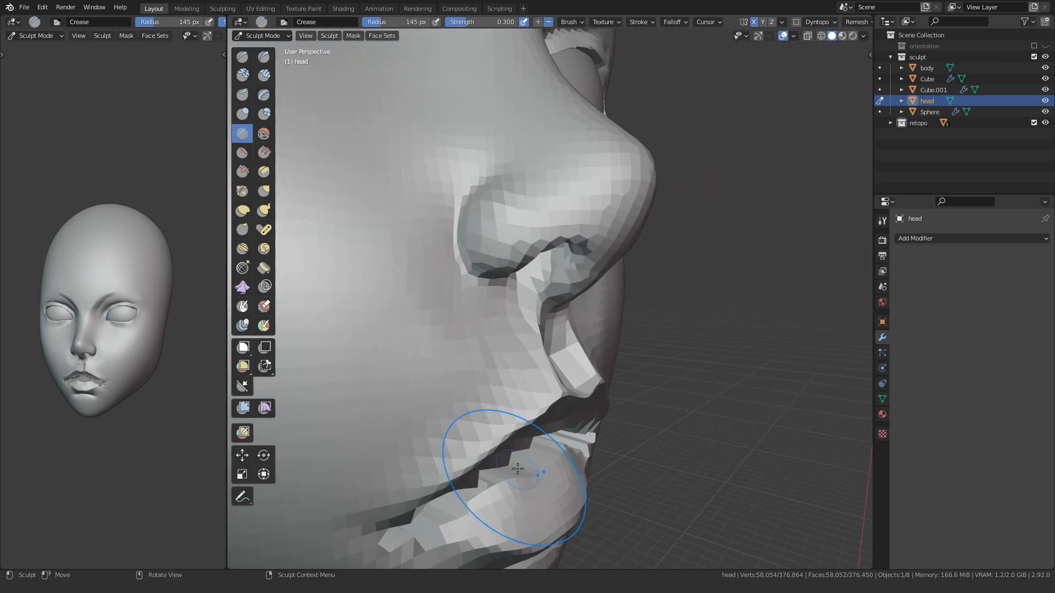
Step: Lasso-mask a band across the eyes and nose and smooth the mask's edge
scroll(516, 428, "down", 6)
scroll(472, 376, "up", 3)
scroll(472, 376, "down", 7)
middle_click_drag(471, 375, 725, 217)
left_click_drag(725, 219, 429, 192, "ctrl+shift")
key("q")
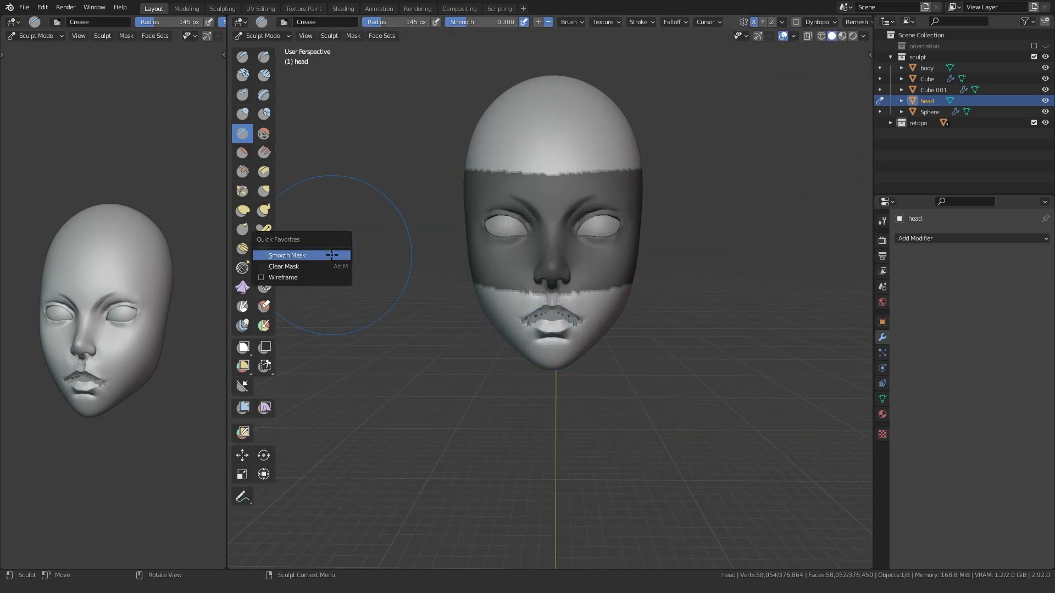
left_click(332, 255)
Step: Extend the lasso mask over the forehead and crown, and nudge the lower face upward with the Grab brush
scroll(434, 363, "up", 3)
key("f")
left_click(538, 308)
key("g")
scroll(528, 233, "down", 2)
left_click_drag(558, 235, 244, 35, "ctrl+shift")
scroll(488, 346, "up", 1)
key("f")
left_click(508, 347)
left_click_drag(508, 348, 508, 344)
Step: Move the mouth and chin area up again with a 496 px Grab brush and clear the mask
scroll(494, 346, "up", 2)
mouse_move(483, 341)
middle_mouse_down()
mouse_move(426, 321)
mouse_move(379, 351)
mouse_move(578, 350)
middle_mouse_up()
scroll(377, 354, "up", 2)
scroll(487, 379, "down", 5)
left_click_drag(514, 353, 511, 345)
mouse_move(511, 345)
middle_mouse_down()
mouse_move(473, 374)
mouse_move(471, 324)
middle_mouse_up()
key("alt+m")
Step: Refine the area between nose and mouth corner with a 147 px Grab brush
scroll(487, 372, "up", 3)
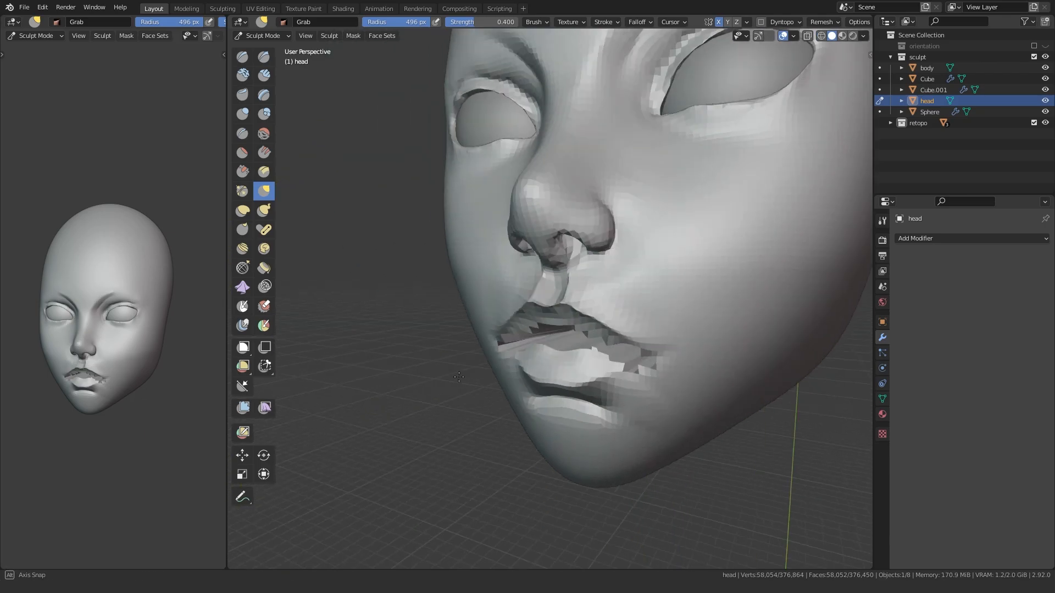
scroll(470, 316, "up", 3)
key("f")
left_click(639, 319)
middle_click_drag(742, 312, 594, 319, "shift")
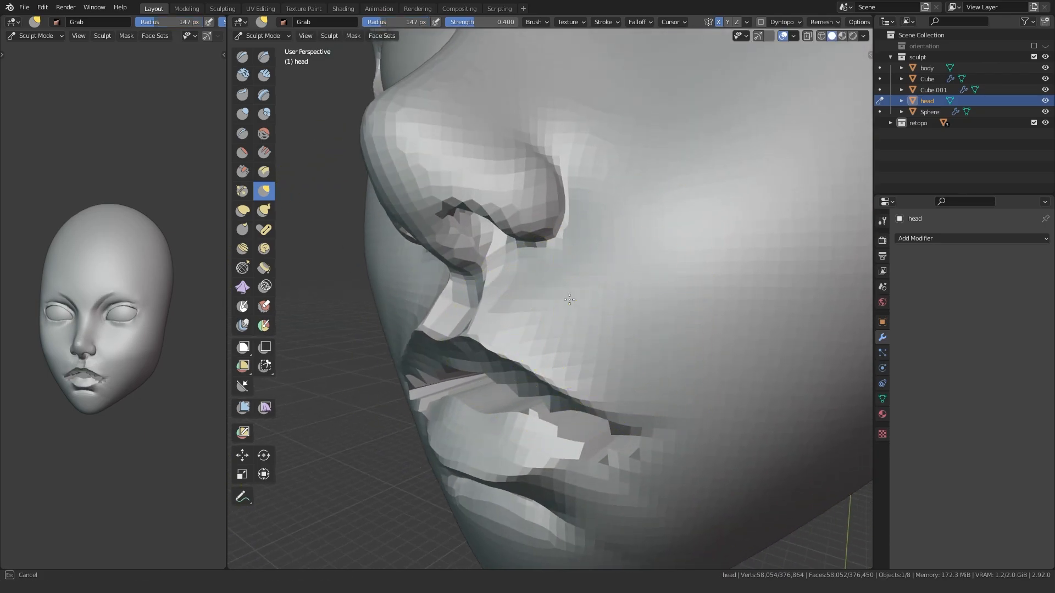
Step: Examine the head's profile and facial proportions from the side and the front
scroll(561, 332, "down", 6)
mouse_move(700, 280)
middle_mouse_down()
mouse_move(622, 325)
mouse_move(670, 352)
mouse_move(511, 310)
middle_mouse_up()
scroll(460, 253, "down", 4)
middle_click_drag(460, 253, 631, 312)
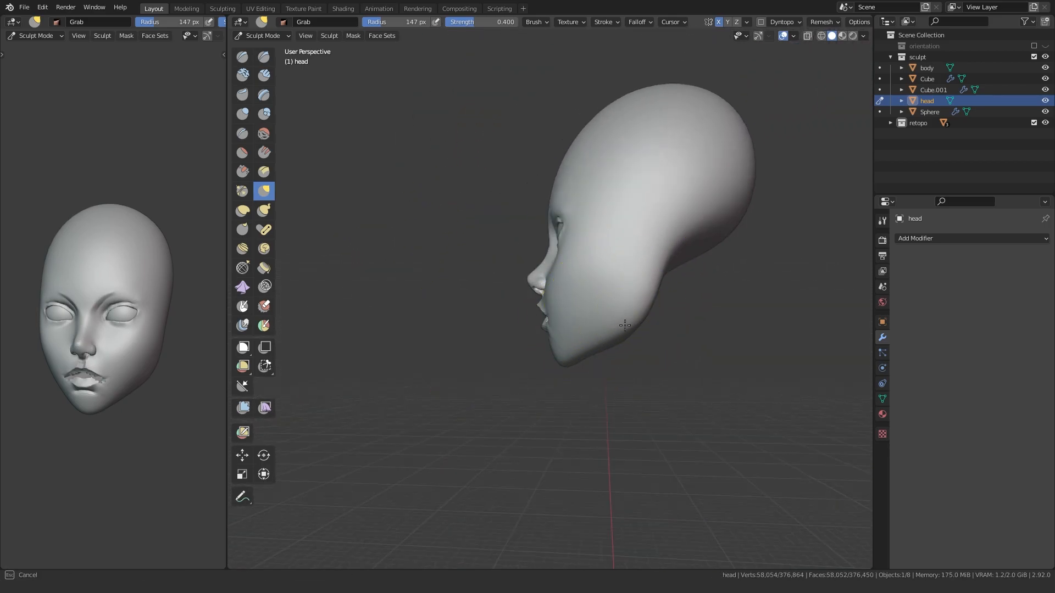
middle_click_drag(541, 366, 513, 391, "shift")
scroll(517, 392, "down", 3)
scroll(522, 393, "up", 4)
middle_click_drag(594, 370, 497, 336)
middle_click_drag(547, 314, 518, 329)
scroll(518, 329, "up", 5)
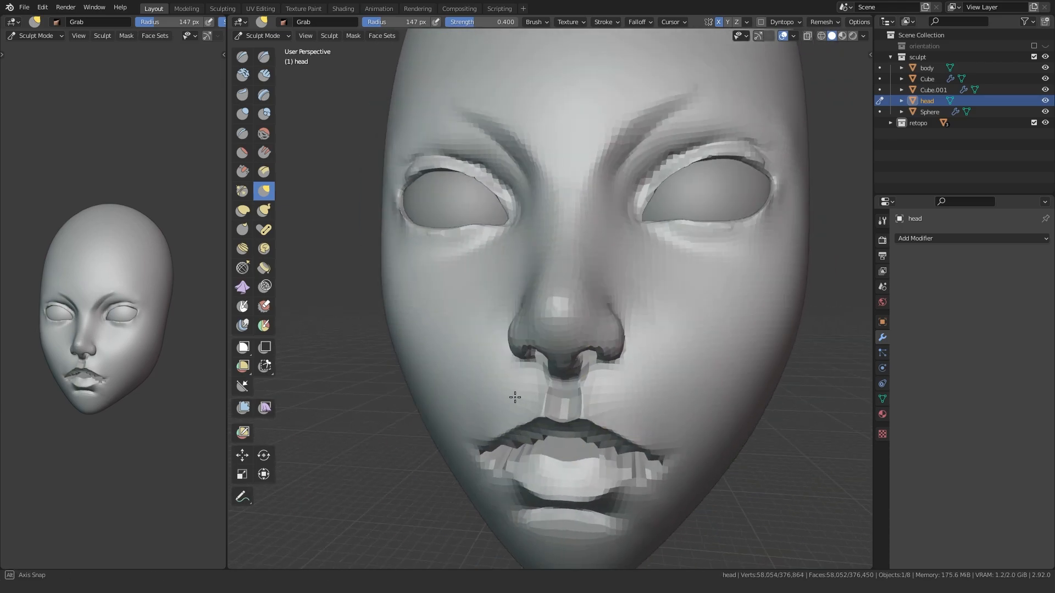
Step: Pull the nostril wings inward and upward with the Grab brush
mouse_move(518, 398)
middle_mouse_down()
mouse_move(505, 389)
mouse_move(511, 347)
middle_mouse_up()
scroll(522, 336, "up", 1)
key("f")
left_click(516, 323)
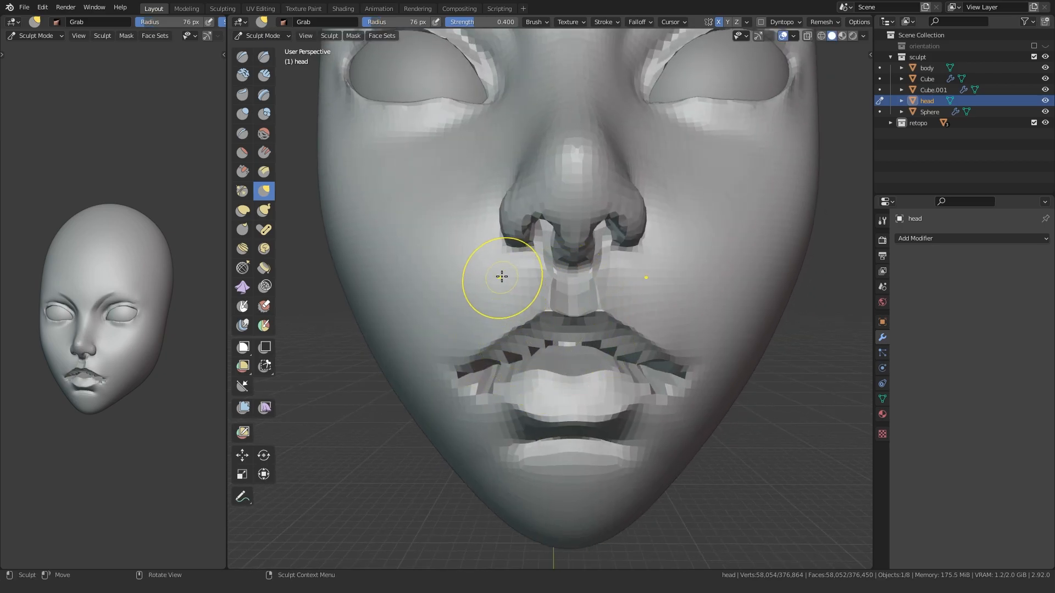
middle_click_drag(500, 254, 502, 269)
key("f")
left_click(545, 269)
left_click_drag(510, 248, 526, 235)
Step: Reshape the nose bridge with the Grab brush from the right side and the front
scroll(544, 283, "down", 2)
key("KP_3")
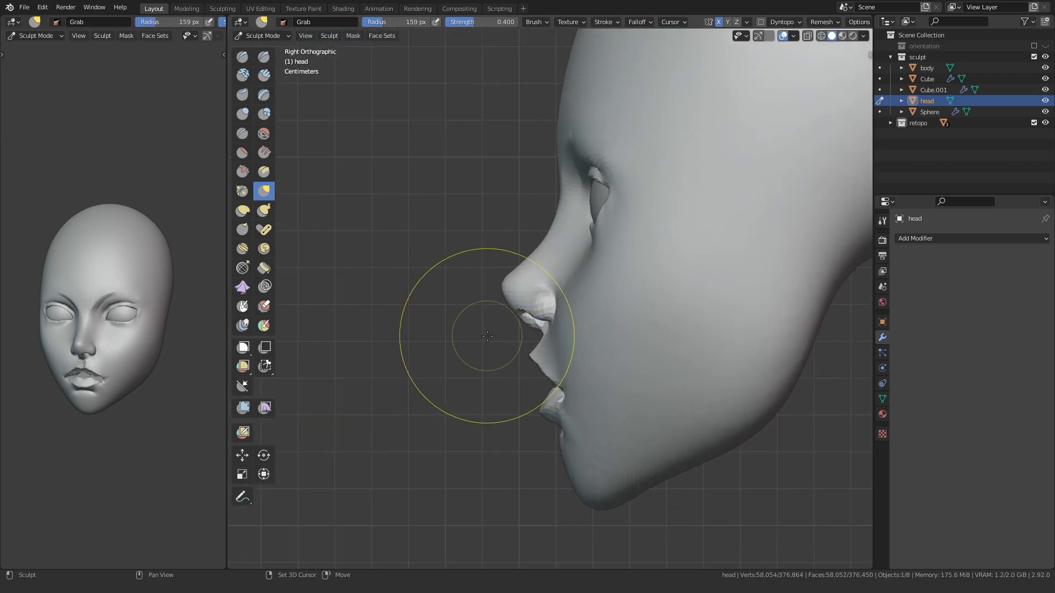
scroll(504, 262, "up", 3)
middle_click_drag(484, 269, 486, 354, "shift")
left_click_drag(552, 256, 544, 271)
mouse_move(439, 362)
middle_mouse_down()
mouse_move(586, 395)
mouse_move(561, 402)
middle_mouse_up()
scroll(549, 396, "up", 5)
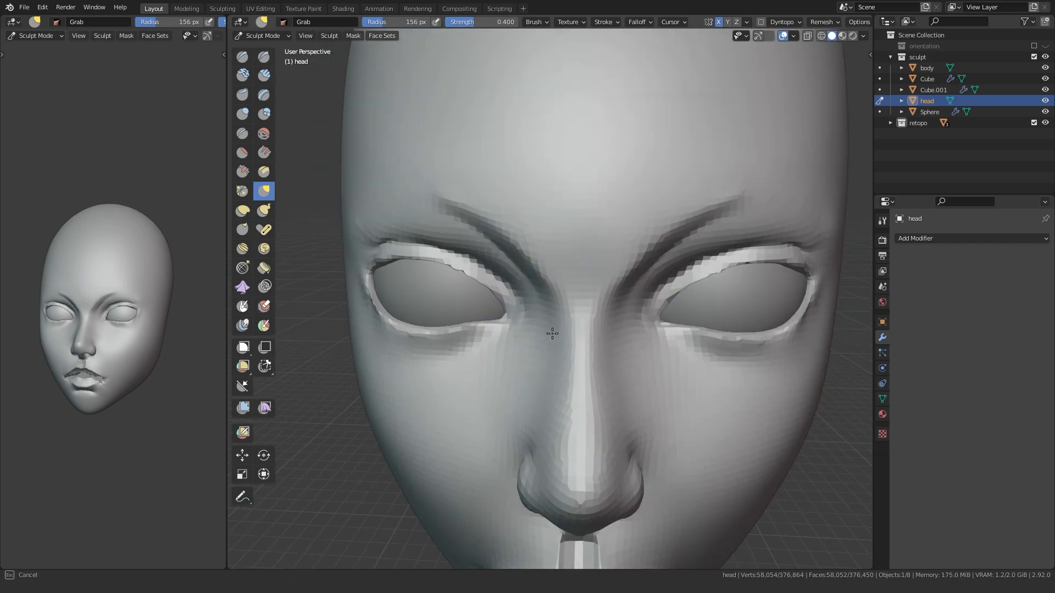
Step: Refine the nose bridge and the sides of the nose with the Grab and Crease brushes
scroll(552, 334, "down", 4)
scroll(536, 384, "up", 4)
key("shift+c")
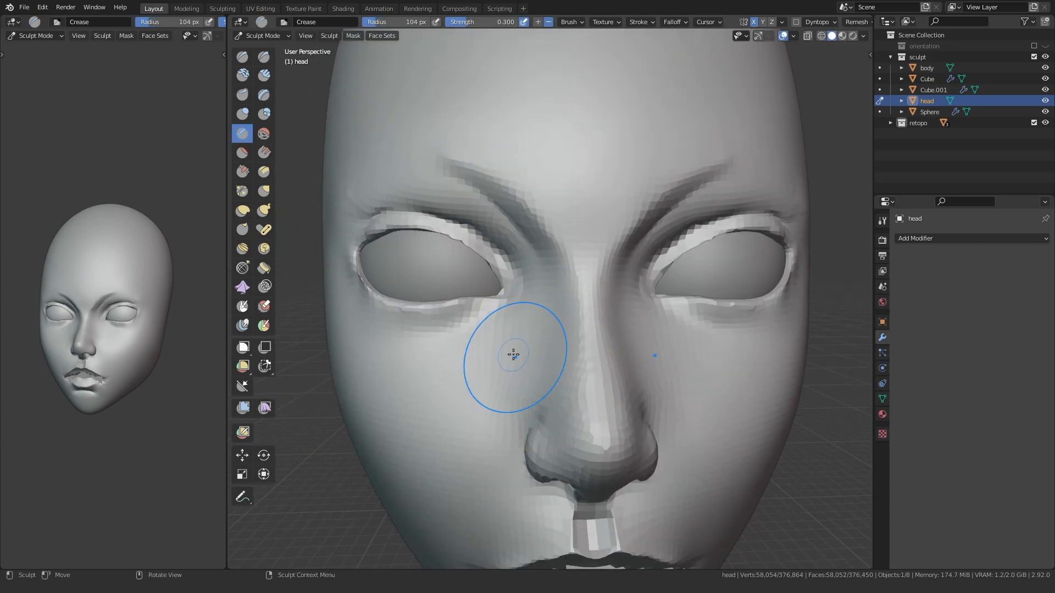
middle_click_drag(554, 272, 569, 365)
middle_click_drag(614, 313, 547, 350)
middle_click_drag(536, 429, 375, 369)
scroll(438, 377, "down", 4)
scroll(525, 386, "up", 2)
middle_click_drag(525, 386, 576, 384)
Step: Mask the head except the chin and lower jaw, and shape the chin's profile with a 138 px Grab brush
left_click_drag(740, 291, 511, 247, "ctrl+shift")
key("a")
left_click(534, 392)
middle_click_drag(541, 381, 497, 388, "alt")
scroll(511, 379, "up", 2)
key("g")
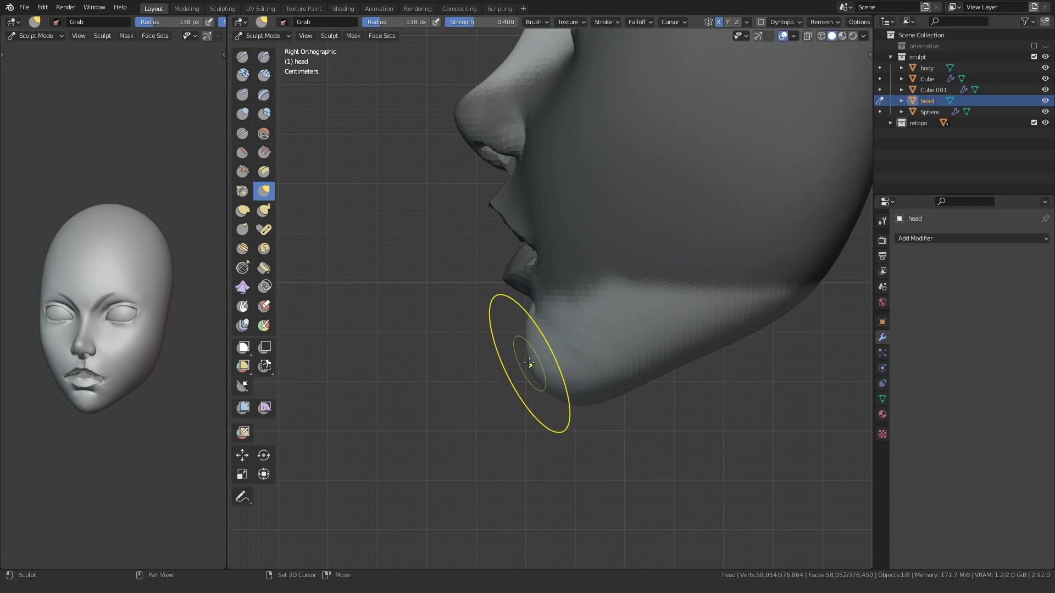
Step: Broaden and flatten the chin symmetrically, alternating a 118 px Inflate/Deflate brush and a 129 px Grab brush
middle_click_drag(596, 371, 572, 353)
scroll(521, 372, "up", 3)
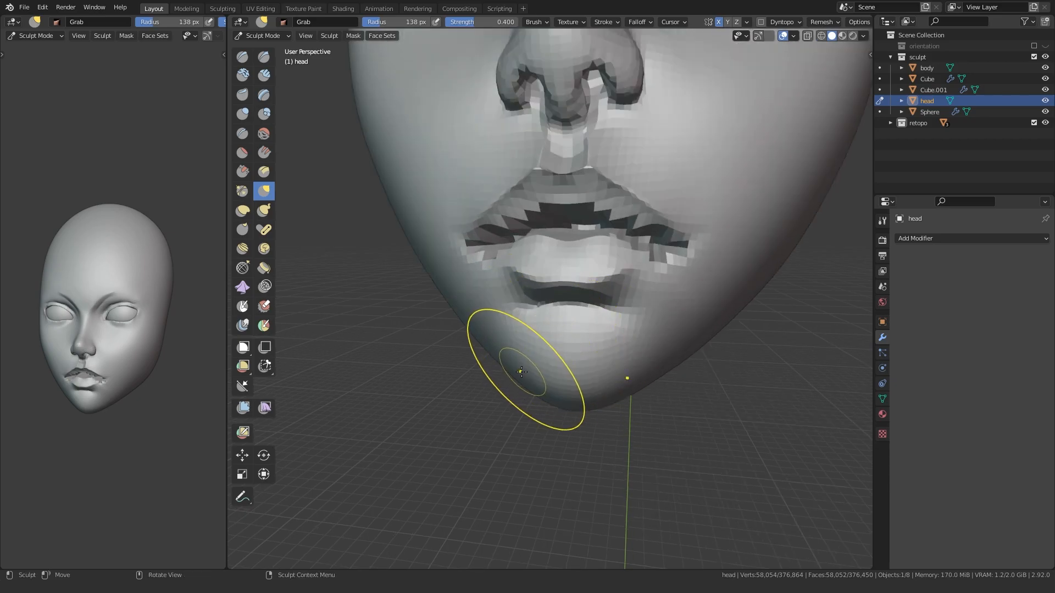
key("i")
key("f")
left_click(652, 393)
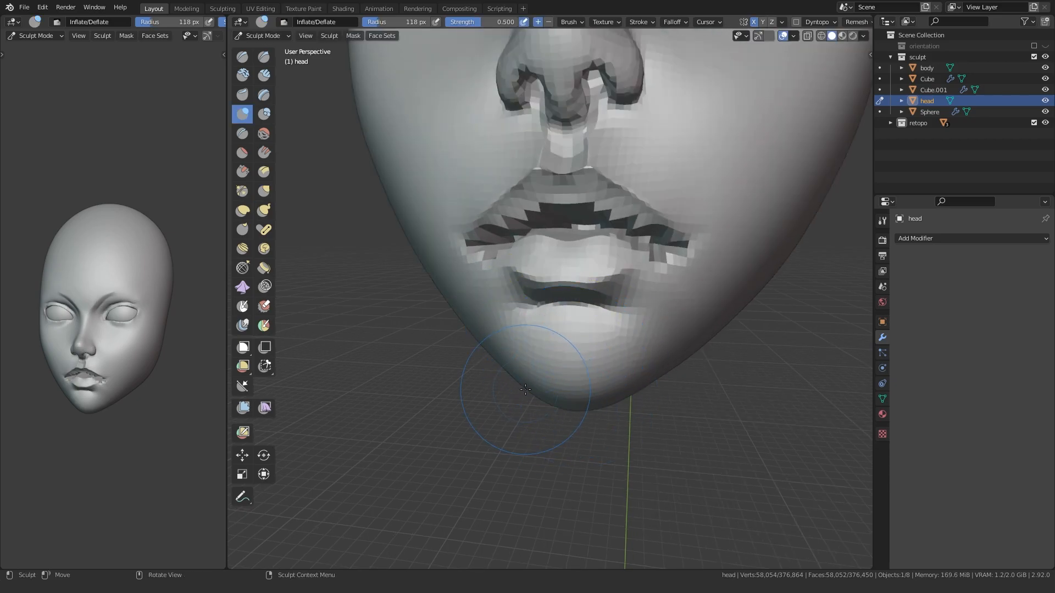
key("g")
middle_click_drag(511, 395, 522, 389)
key("i")
left_click_drag(520, 391, 519, 394)
key("g")
left_click_drag(576, 418, 573, 398)
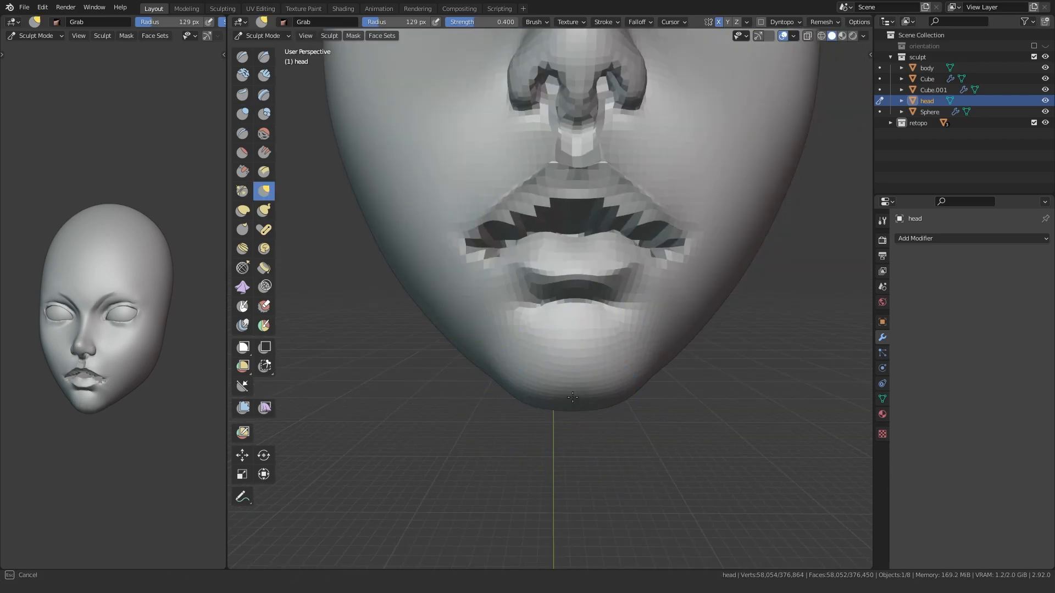
Step: Adjust the jawline beside the mouth and chin with a 131 px Grab brush
scroll(514, 391, "down", 5)
mouse_move(515, 391)
middle_mouse_down()
mouse_move(611, 383)
mouse_move(453, 374)
mouse_move(473, 341)
middle_mouse_up()
scroll(500, 379, "down", 3)
scroll(475, 378, "up", 5)
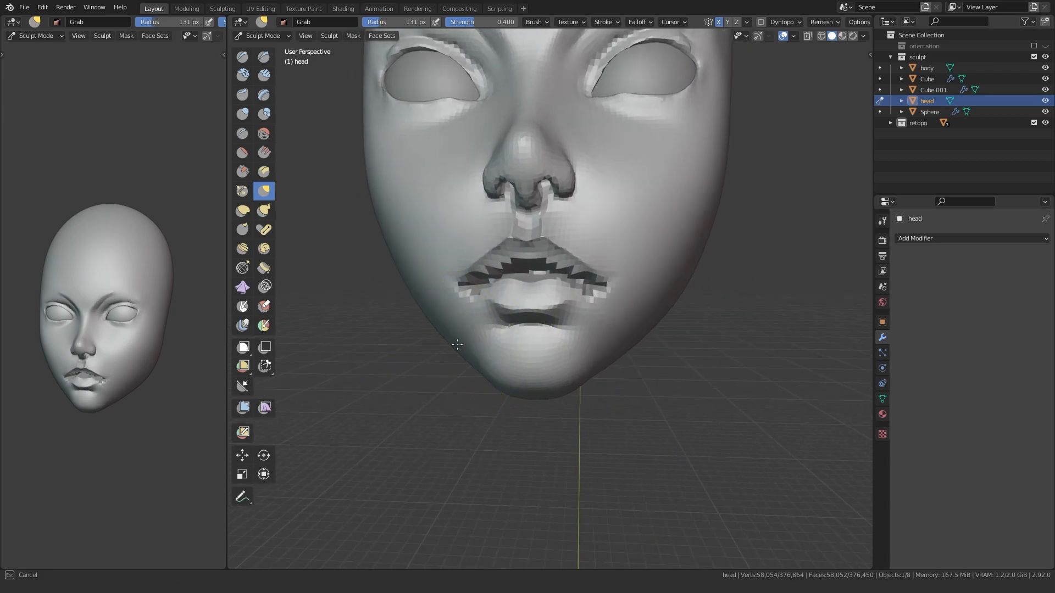
left_click_drag(610, 345, 608, 349)
scroll(549, 354, "down", 1)
middle_click_drag(492, 362, 426, 365)
scroll(494, 360, "up", 2)
left_click_drag(632, 360, 642, 343)
scroll(604, 352, "down", 2)
mouse_move(437, 371)
middle_mouse_down()
mouse_move(498, 376)
mouse_move(450, 392)
mouse_move(476, 385)
middle_mouse_up()
scroll(475, 384, "down", 2)
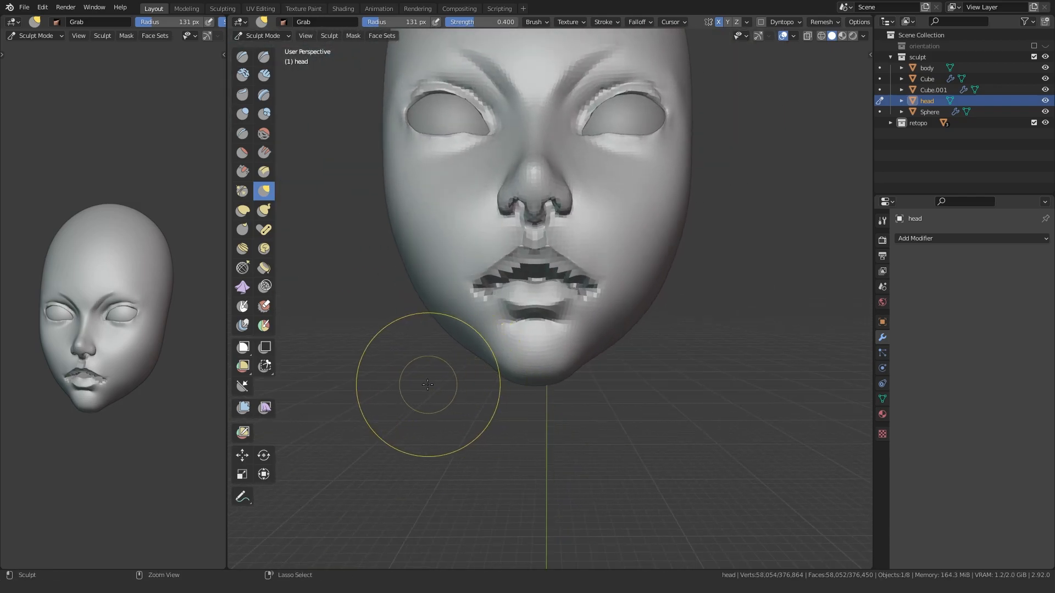
Step: Stroke the underside of the jaw with a 192 px Crease brush
scroll(455, 380, "up", 2)
middle_click_drag(454, 384, 599, 379)
key("shift+c")
scroll(549, 371, "down", 2)
mouse_move(419, 373)
middle_mouse_down()
mouse_move(523, 372)
mouse_move(451, 368)
mouse_move(483, 328)
mouse_move(455, 337)
middle_mouse_up()
scroll(546, 372, "down", 2)
scroll(440, 333, "down", 2)
middle_click_drag(552, 348, 431, 356)
scroll(461, 356, "up", 2)
middle_click_drag(627, 351, 447, 318)
key("f")
left_click(476, 308)
left_click_drag(439, 259, 434, 254)
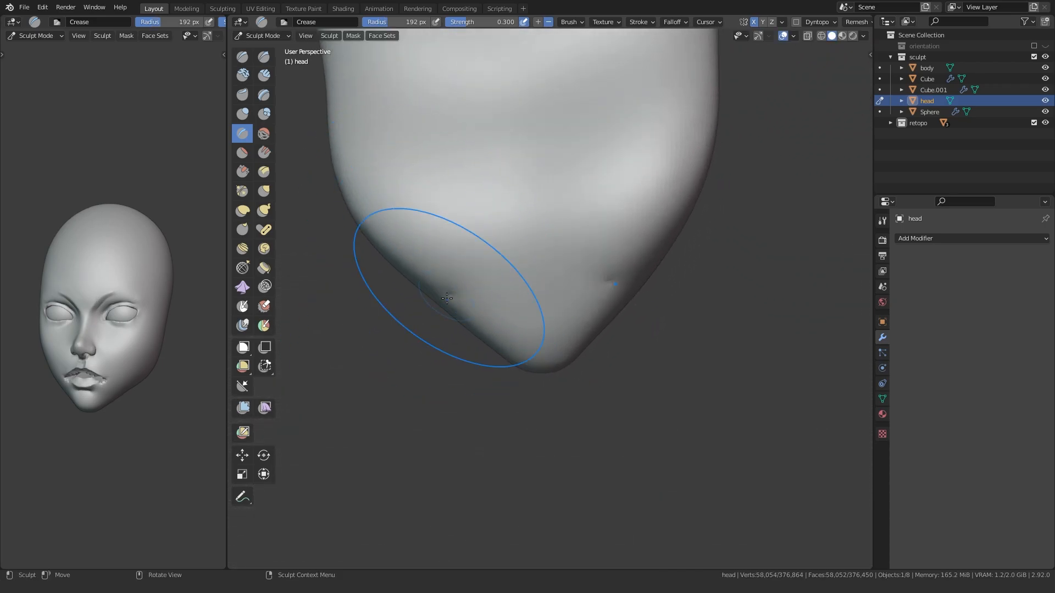
Step: Reshape the jaw's underside with the Grab brush and compare it with the front of the face
key("g")
left_click_drag(439, 300, 450, 301)
scroll(424, 296, "down", 4)
middle_click_drag(424, 298, 620, 357)
middle_click_drag(531, 394, 525, 407)
middle_click_drag(470, 334, 466, 313)
Step: Adjust the outline of the cheeks and temples with a 240 px Grab brush
key("f")
left_click(478, 301)
left_click_drag(478, 301, 480, 301)
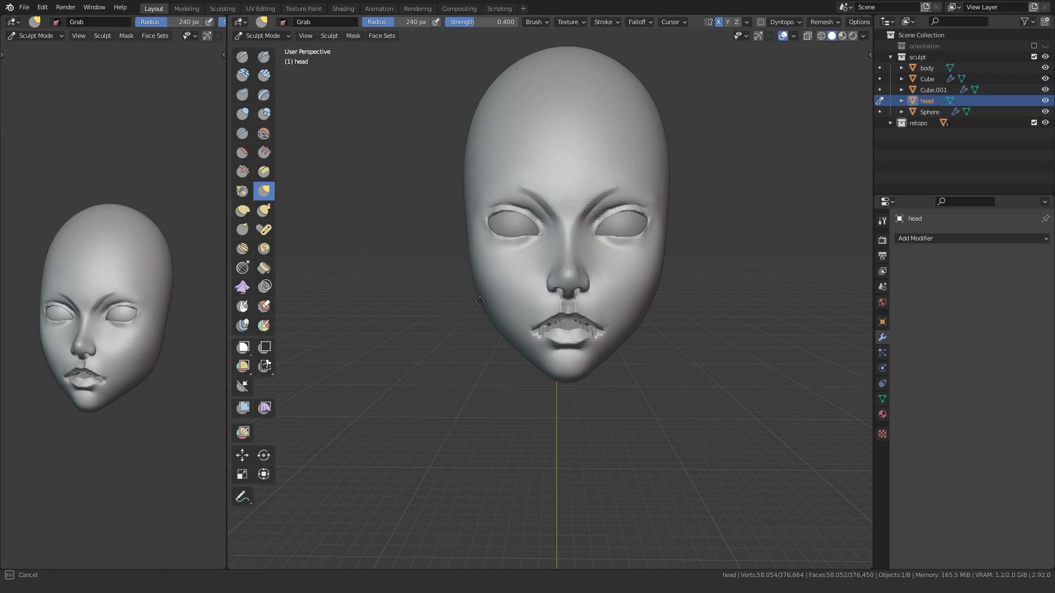
scroll(484, 285, "up", 2)
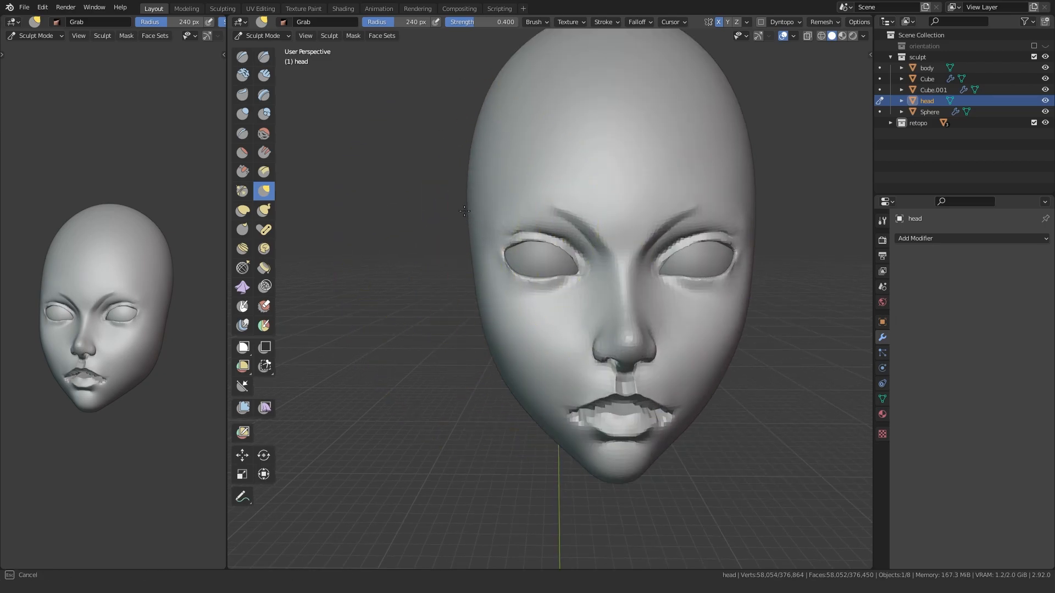
mouse_move(506, 354)
middle_mouse_down()
mouse_move(633, 334)
mouse_move(469, 349)
mouse_move(486, 365)
mouse_move(516, 344)
middle_mouse_up()
scroll(499, 365, "up", 3)
scroll(497, 351, "down", 2)
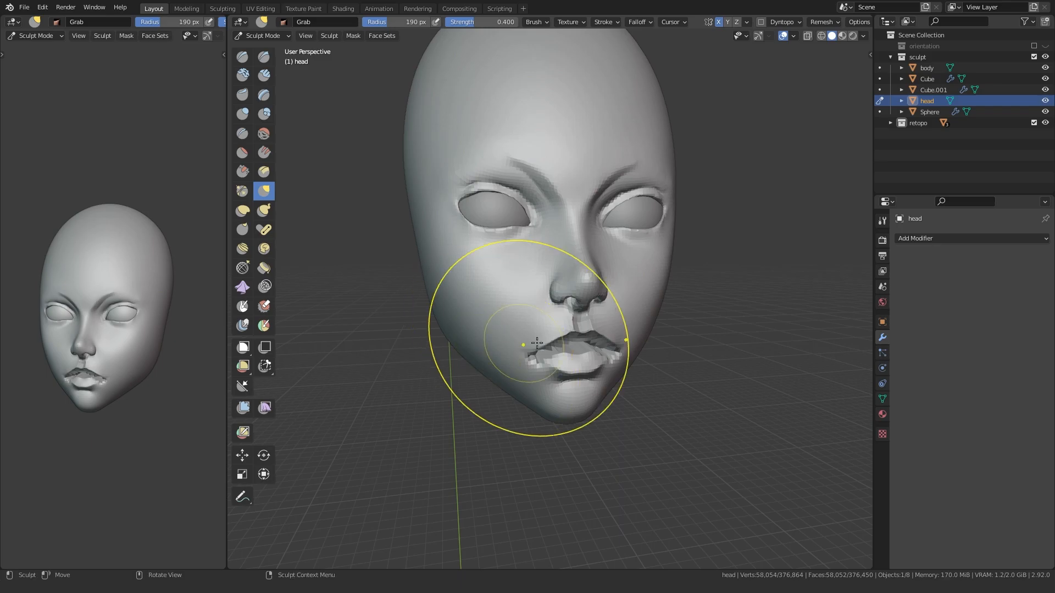
Step: Switch the head to Object Mode, then add a Triangulate modifier and apply it
key("ctrl+Tab")
left_click(400, 364)
left_click(506, 336)
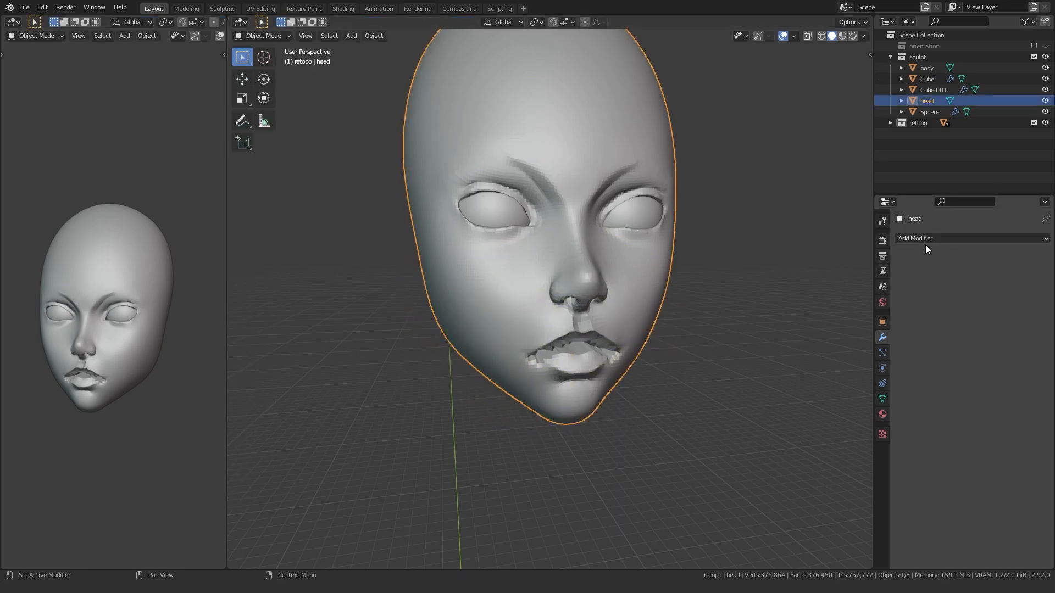
left_click(927, 240)
left_click(855, 450)
left_click(1018, 258)
left_click(993, 262)
Step: Apply a one-level Catmull-Clark Subdivision Surface modifier to the head and return to Sculpt Mode
left_click(935, 238)
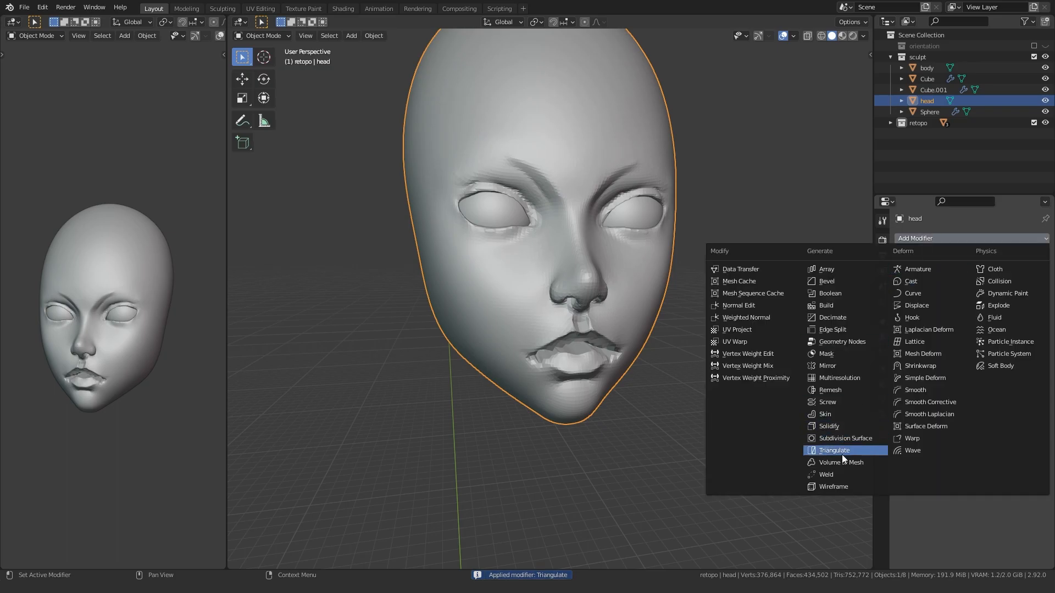
left_click(841, 439)
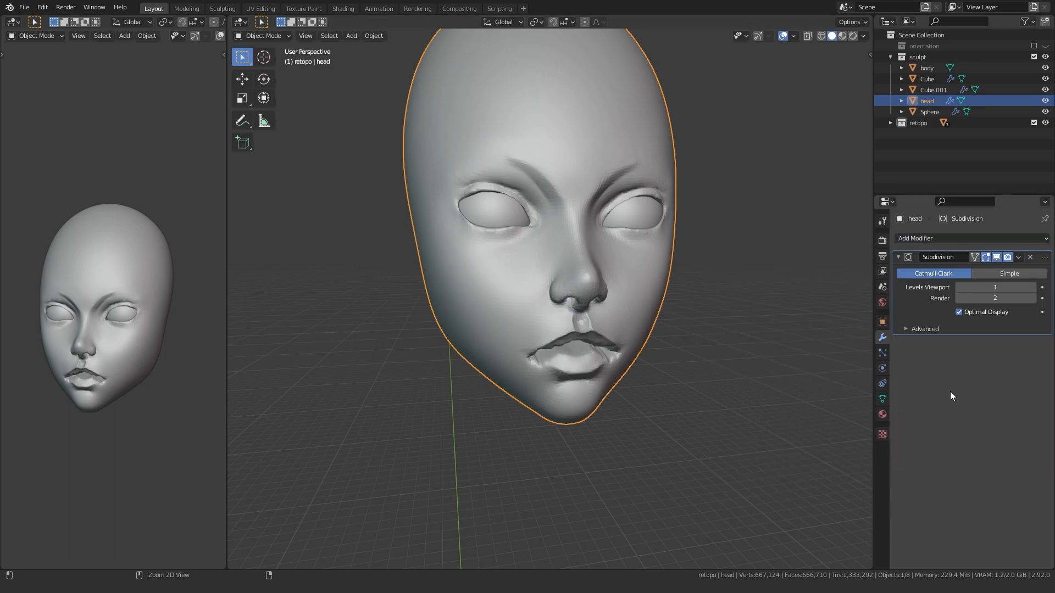
left_click(1018, 258)
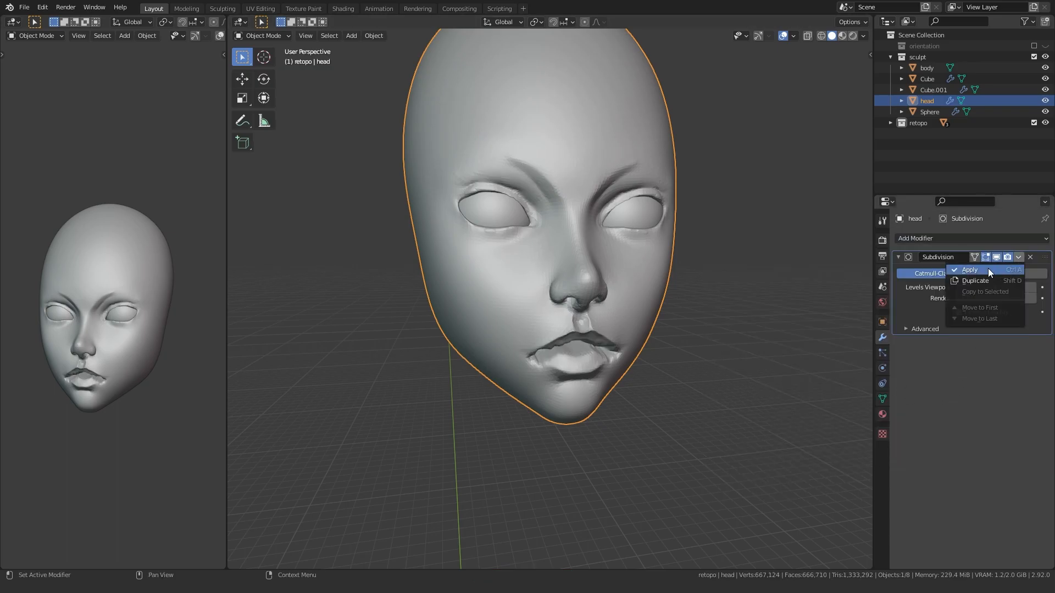
left_click(988, 269)
key("ctrl+Tab")
Step: Build up the centre of the upper lip with a 112 px Inflate/Deflate brush
scroll(457, 420, "up", 7)
mouse_move(457, 419)
middle_mouse_down("shift")
mouse_move(495, 340)
mouse_move(459, 344)
mouse_move(476, 321)
middle_mouse_up("shift")
scroll(480, 321, "up", 1)
key("i")
key("f")
left_click(567, 271)
middle_click_drag(463, 259, 492, 243, "shift")
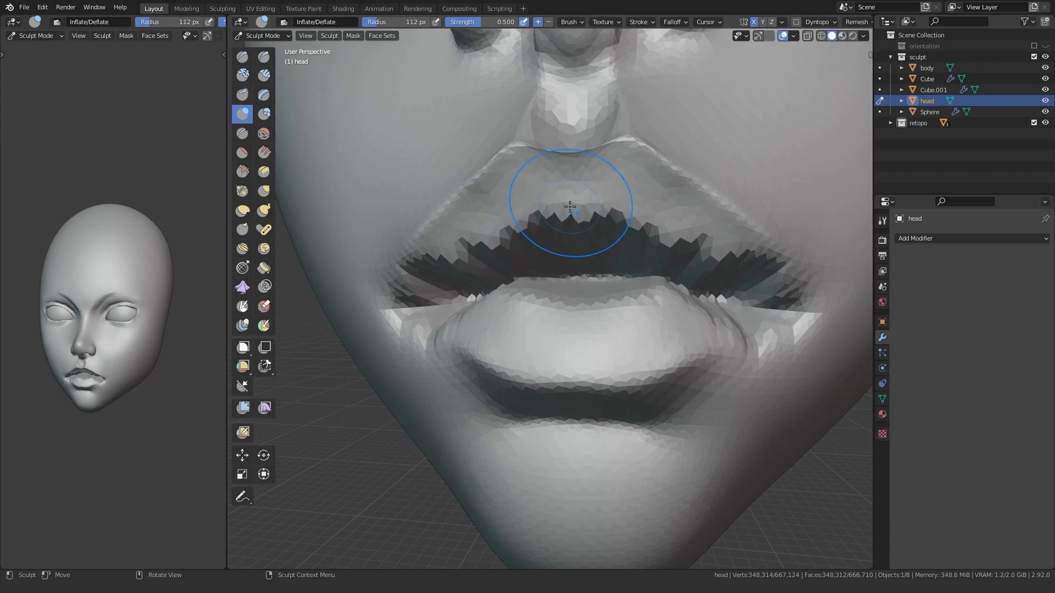
scroll(569, 213, "up", 2)
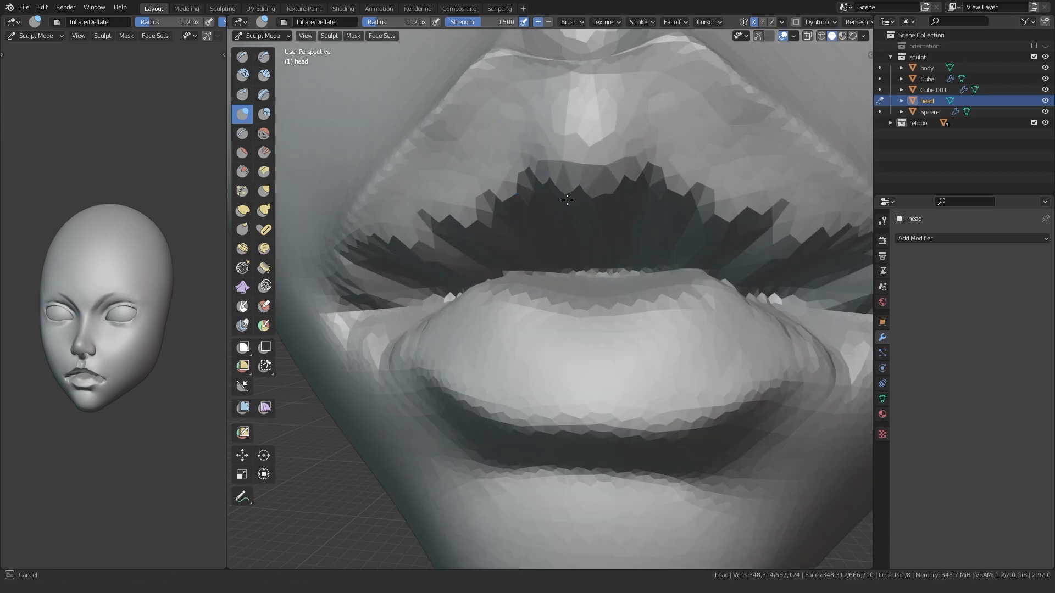
Step: Pull the centre of the upper lip downward with the Grab brush
scroll(570, 221, "down", 2)
mouse_move(569, 222)
middle_mouse_down()
mouse_move(536, 269)
mouse_move(572, 273)
middle_mouse_up()
scroll(537, 266, "down", 2)
scroll(572, 273, "up", 2)
key("g")
left_click_drag(565, 269, 558, 297)
mouse_move(518, 291)
middle_mouse_down()
mouse_move(543, 283)
mouse_move(593, 302)
mouse_move(547, 300)
middle_mouse_up()
scroll(544, 284, "down", 2)
Step: Mask the upper lip and the area above it with a lasso, and soften the mask's edge
mouse_move(617, 288)
left_mouse_down("ctrl+shift")
mouse_move(704, 150)
mouse_move(357, 61)
left_mouse_up("ctrl+shift")
middle_click_drag(524, 319, 470, 328)
middle_click_drag(579, 335, 554, 327)
key("i")
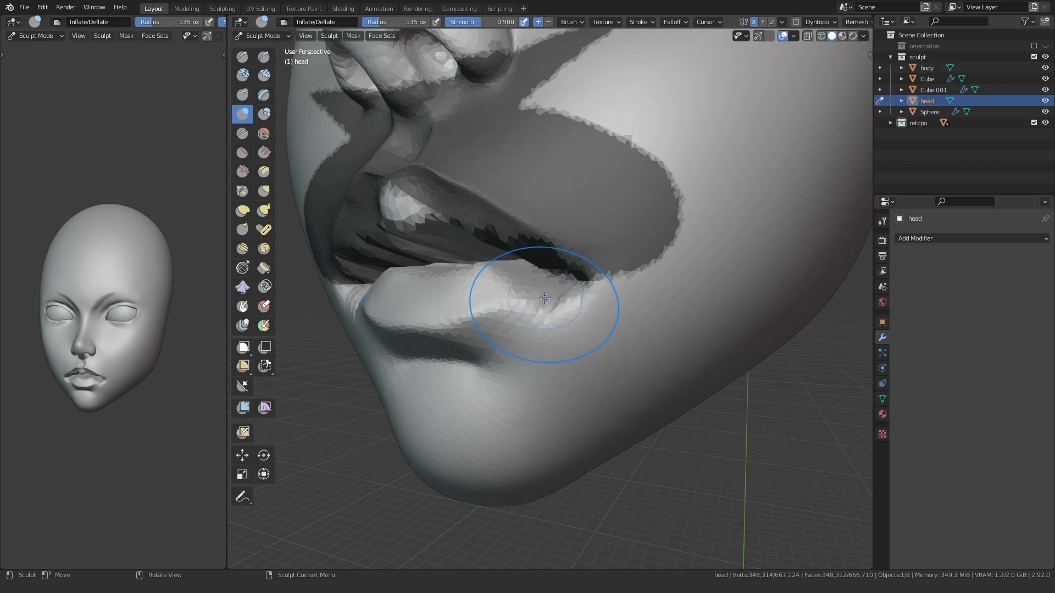
key("q")
left_click(545, 296)
key("q")
left_click(545, 295)
Step: Fill out the lower lip's corners with a 169 px Inflate/Deflate brush and a 153 px Grab brush
key("f")
left_click(556, 288)
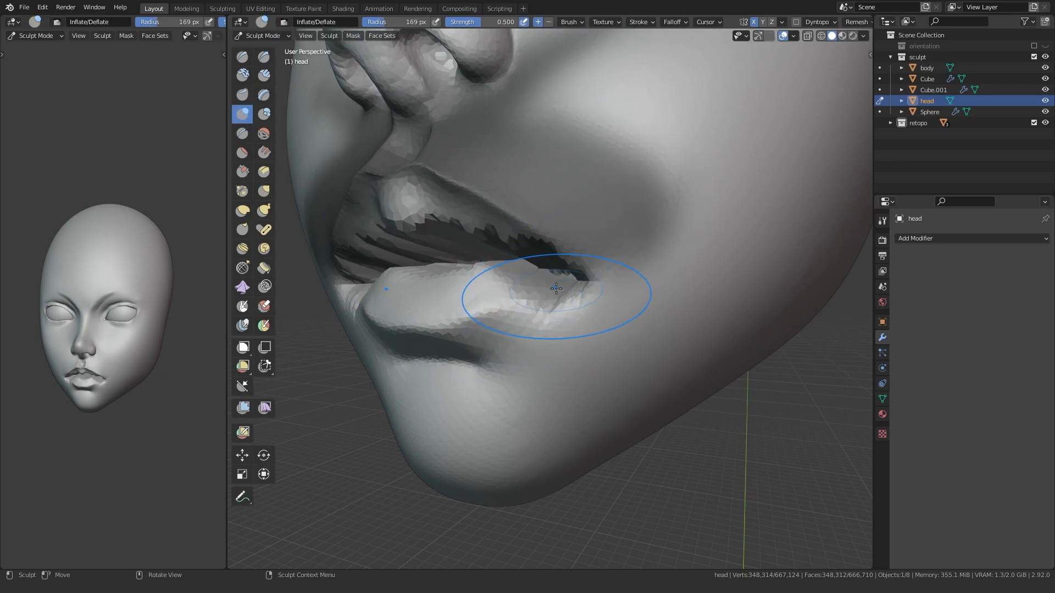
key("g")
middle_click_drag(558, 334, 626, 363)
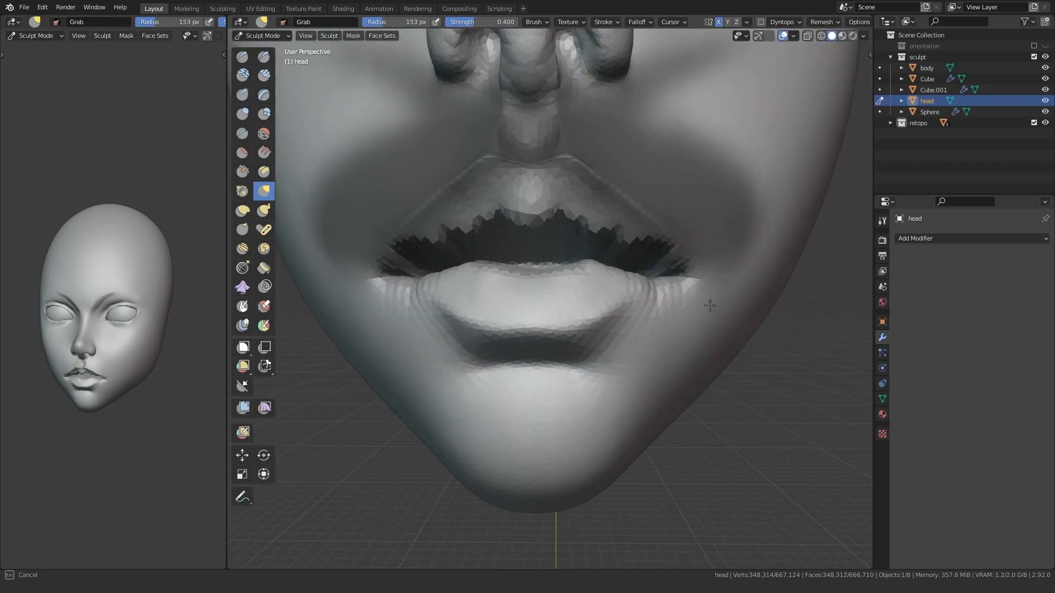
Step: Try to pull the outer part of the lower lip upward with a 153 px Grab brush
middle_click_drag(709, 309, 745, 316)
scroll(498, 311, "up", 2)
left_click_drag(507, 304, 501, 212)
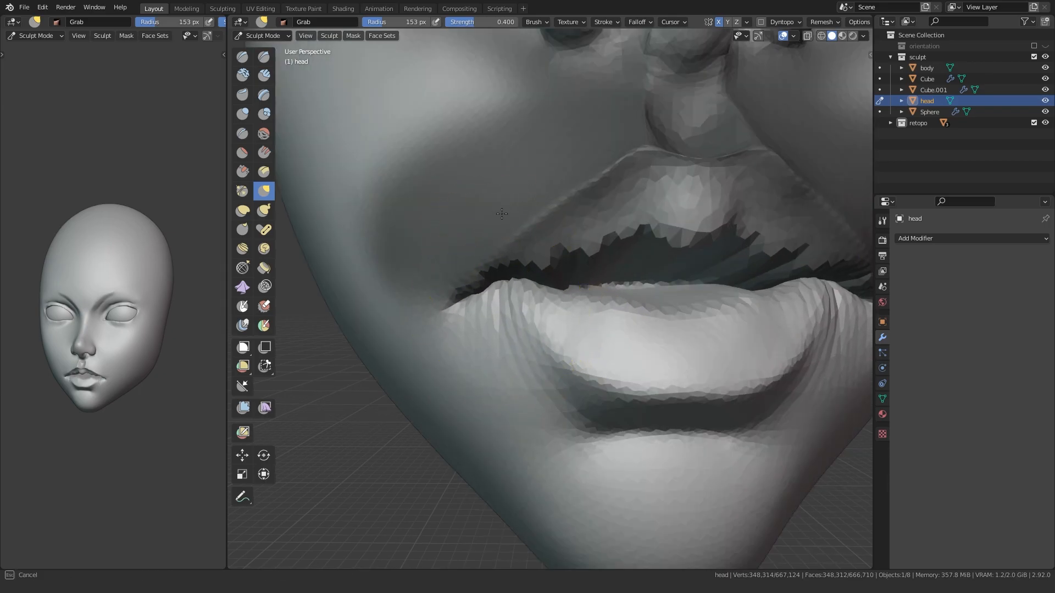
key("ctrl+z")
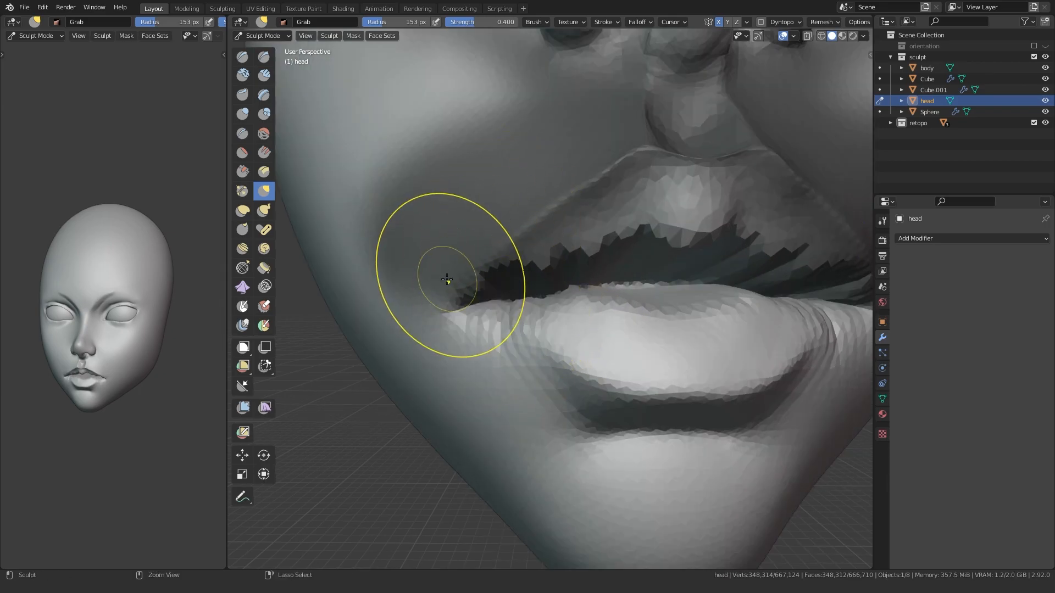
Step: Clear the mask and adjust the mouth corners with a 174 px Grab brush
key("f")
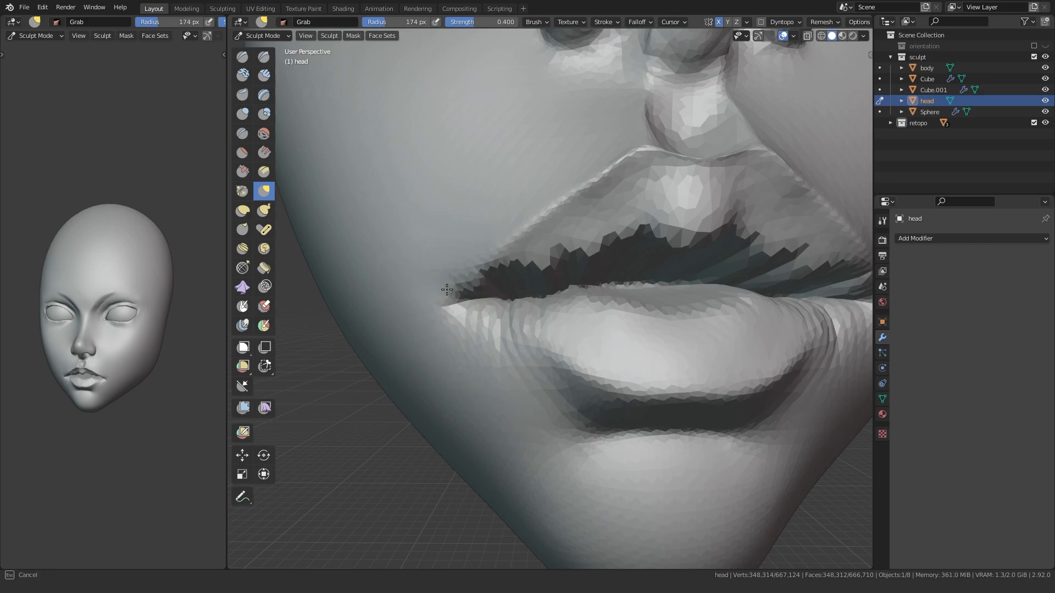
middle_click_drag(572, 329, 540, 292)
middle_click_drag(484, 217, 623, 294)
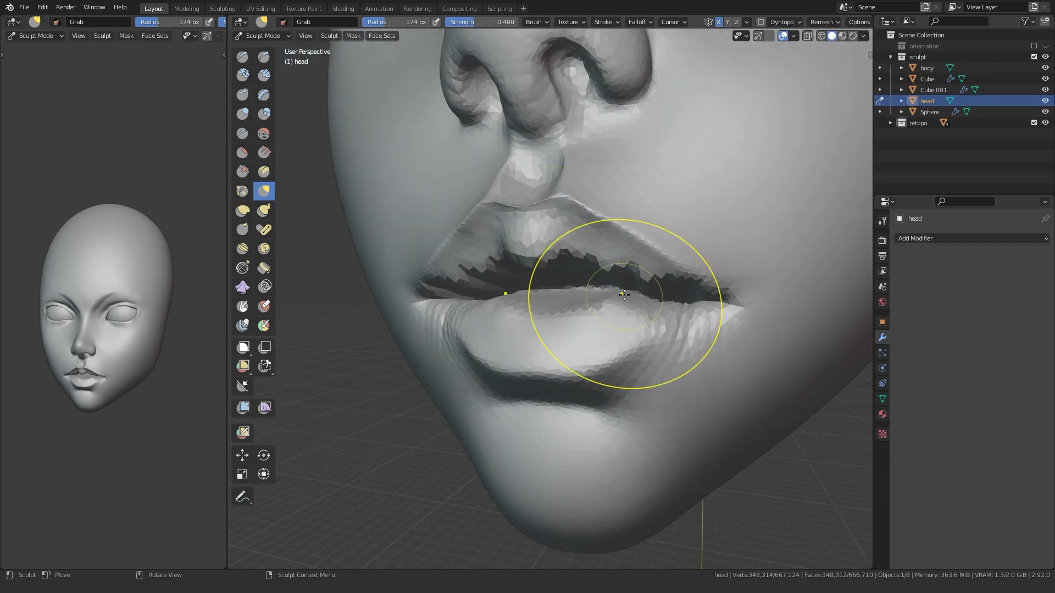
Step: Lasso-mask the area above the lower lip on both sides of the face and soften the mask's edge
mouse_move(661, 302)
left_mouse_down("ctrl+shift")
mouse_move(775, 243)
mouse_move(531, 191)
left_mouse_up("ctrl+shift")
middle_click_drag(586, 292, 622, 288)
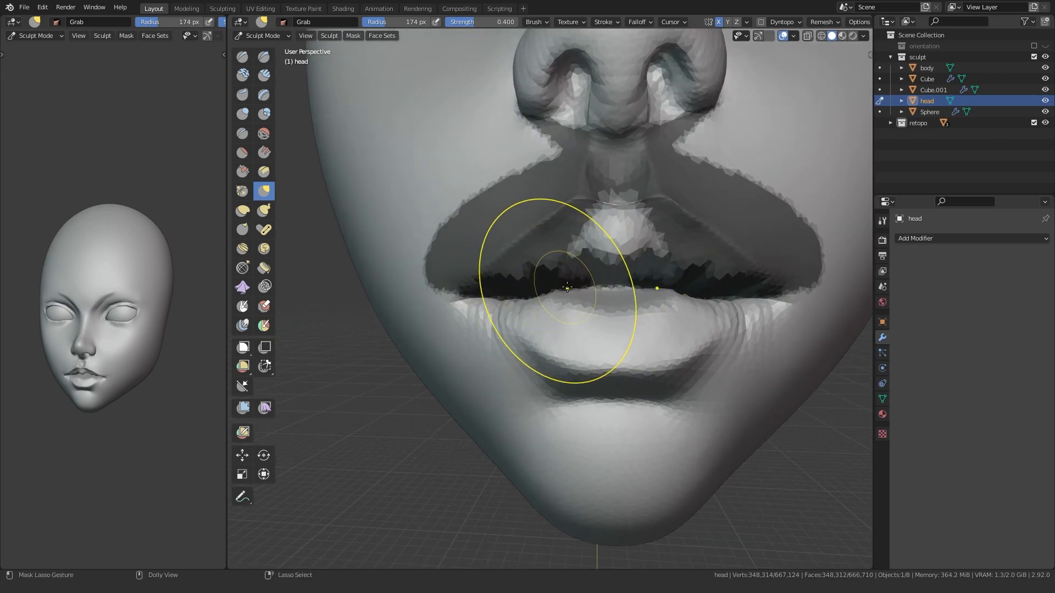
left_click_drag(729, 223, 609, 140, "ctrl+shift")
scroll(477, 306, "up", 4)
key("q")
left_click(460, 308)
Step: Thicken the lower lip toward the mouth corners with the Inflate/Deflate and Grab brushes
key("i")
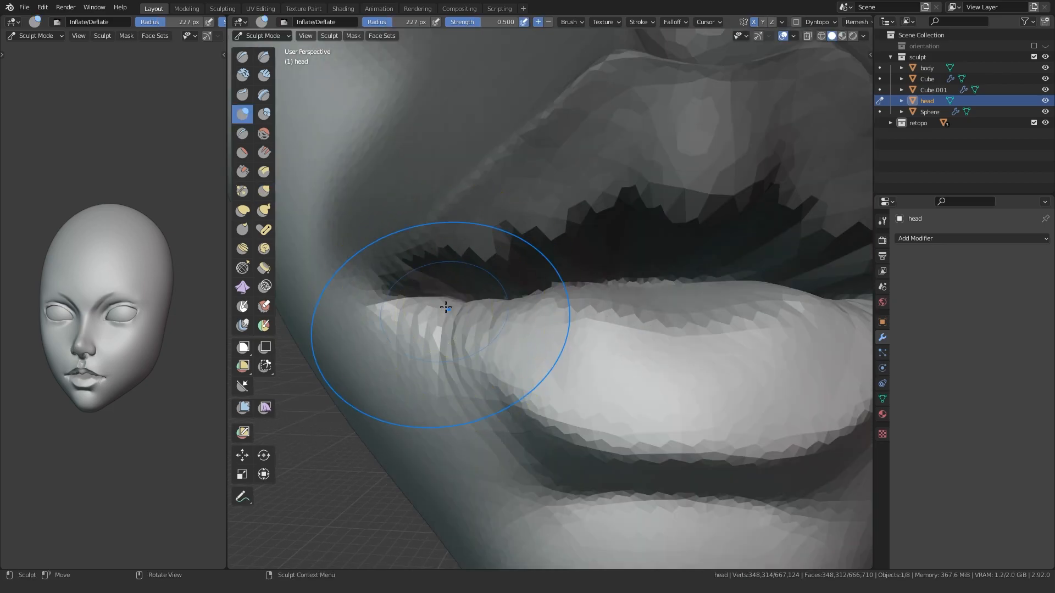
key("g")
mouse_move(436, 282)
middle_mouse_down()
mouse_move(463, 306)
mouse_move(468, 334)
middle_mouse_up()
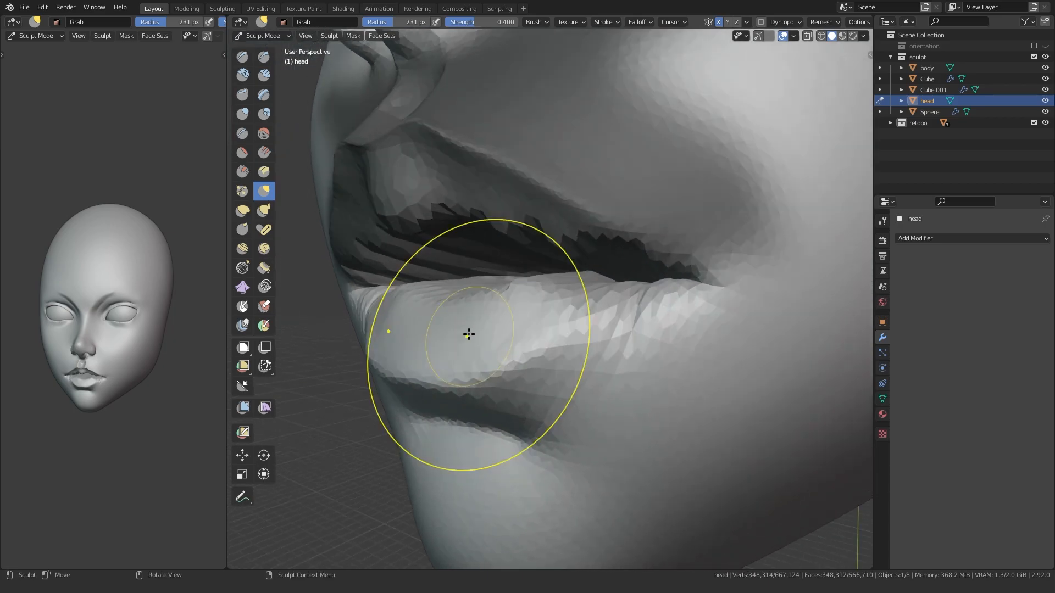
key("i")
mouse_move(555, 291)
middle_mouse_down()
mouse_move(537, 296)
mouse_move(573, 304)
middle_mouse_up()
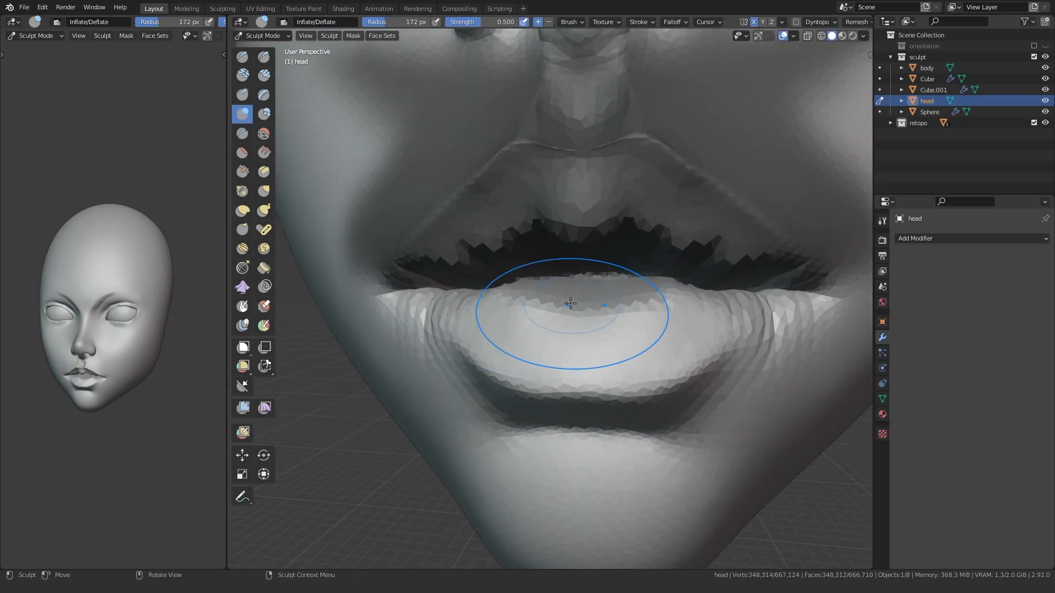
Step: Invert the mask and build up the upper lip near the mouth corners with the Inflate/Deflate brush
key("KP_3")
middle_click_drag(329, 322, 501, 301, "shift")
scroll(529, 341, "up", 4)
scroll(506, 321, "up", 2)
left_click(465, 298)
left_click_drag(489, 299, 521, 292)
middle_click_drag(520, 291, 473, 307)
mouse_move(497, 324)
left_mouse_down()
mouse_move(502, 348)
mouse_move(503, 335)
left_mouse_up()
middle_click_drag(503, 335, 544, 318)
Step: Pull the upper lip's outer edge down onto the lower lip with the Grab brush
key("g")
left_click_drag(500, 296, 496, 320)
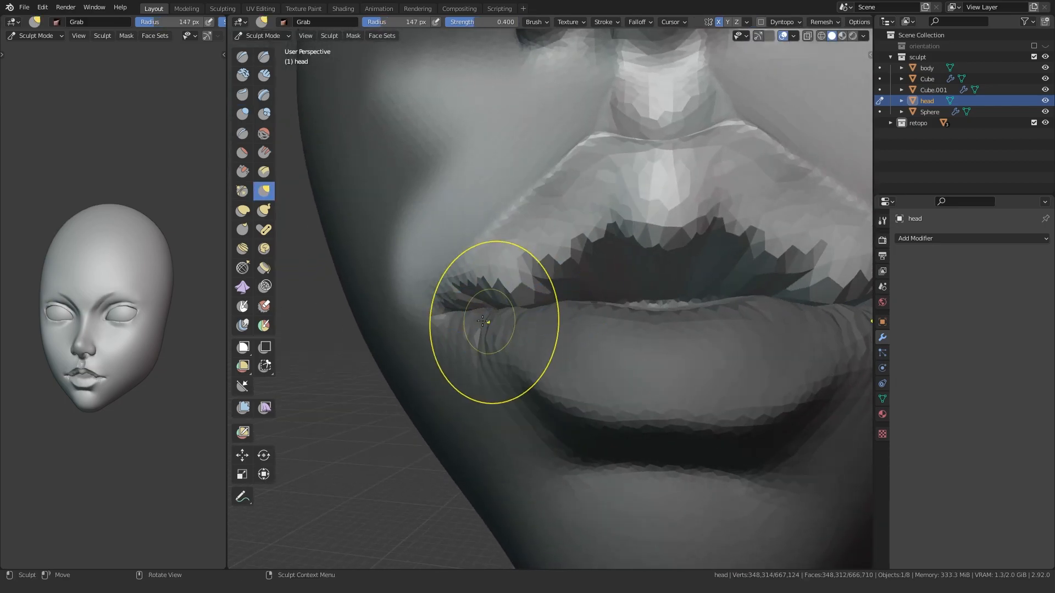
middle_click_drag(496, 320, 537, 318)
scroll(480, 328, "up", 4)
key("g")
scroll(484, 289, "down", 3)
mouse_move(484, 288)
middle_mouse_down()
mouse_move(587, 313)
mouse_move(564, 306)
mouse_move(599, 301)
middle_mouse_up()
scroll(523, 299, "down", 3)
scroll(570, 302, "up", 3)
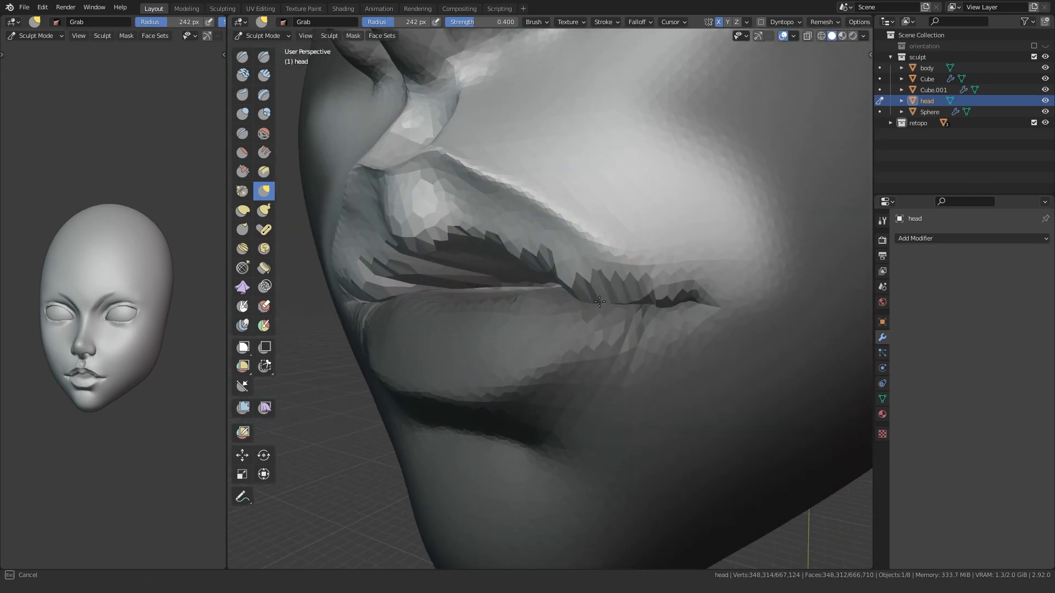
Step: Inflate the upper lip's lower edge beside the centre with a 168 px Inflate/Deflate brush
scroll(597, 302, "down", 4)
mouse_move(588, 353)
middle_mouse_down()
mouse_move(577, 335)
mouse_move(429, 306)
middle_mouse_up()
scroll(576, 334, "up", 2)
key("i")
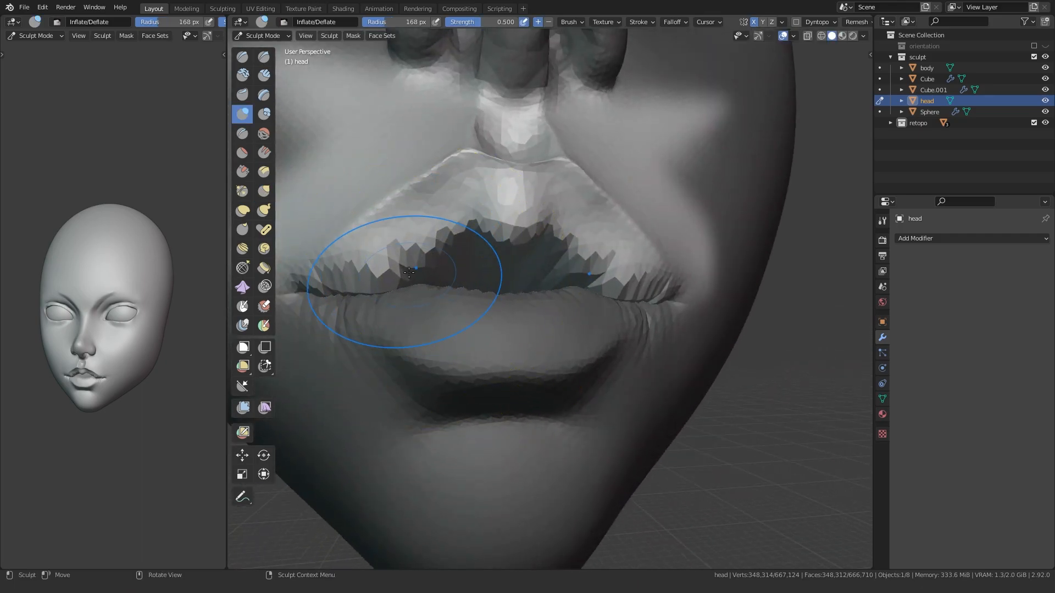
scroll(409, 273, "up", 3)
scroll(450, 267, "down", 4)
Step: Refine the upper lip's profile from both sides with the Grab brush, reducing its radius to 157 px
mouse_move(450, 267)
middle_mouse_down()
mouse_move(624, 329)
mouse_move(475, 325)
middle_mouse_up()
key("g")
scroll(608, 341, "up", 3)
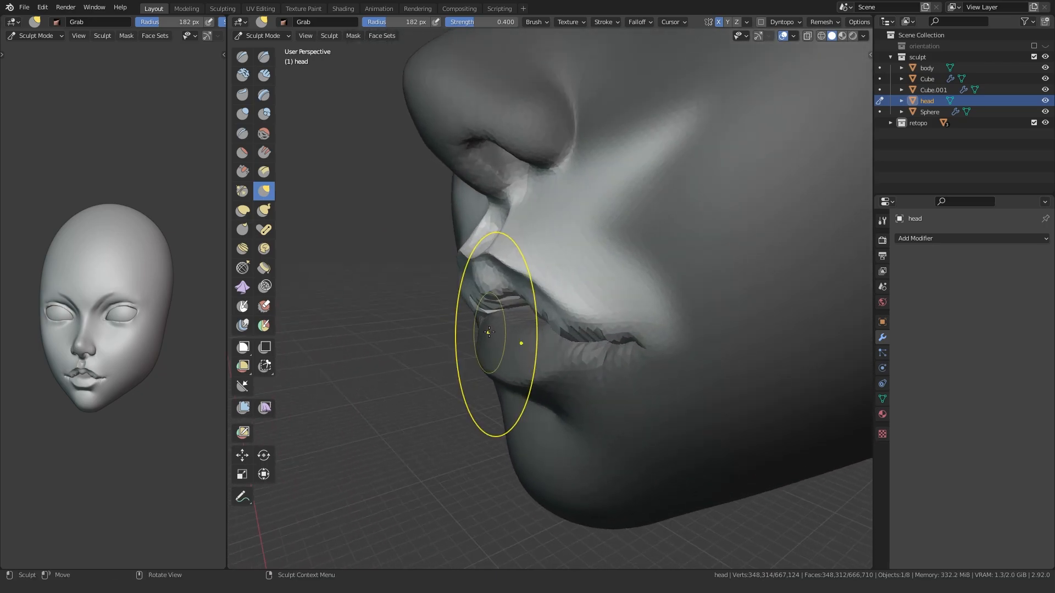
scroll(473, 330, "up", 4)
scroll(423, 318, "down", 1)
scroll(478, 264, "up", 2)
middle_click_drag(478, 264, 615, 315)
scroll(638, 336, "up", 2)
key("f")
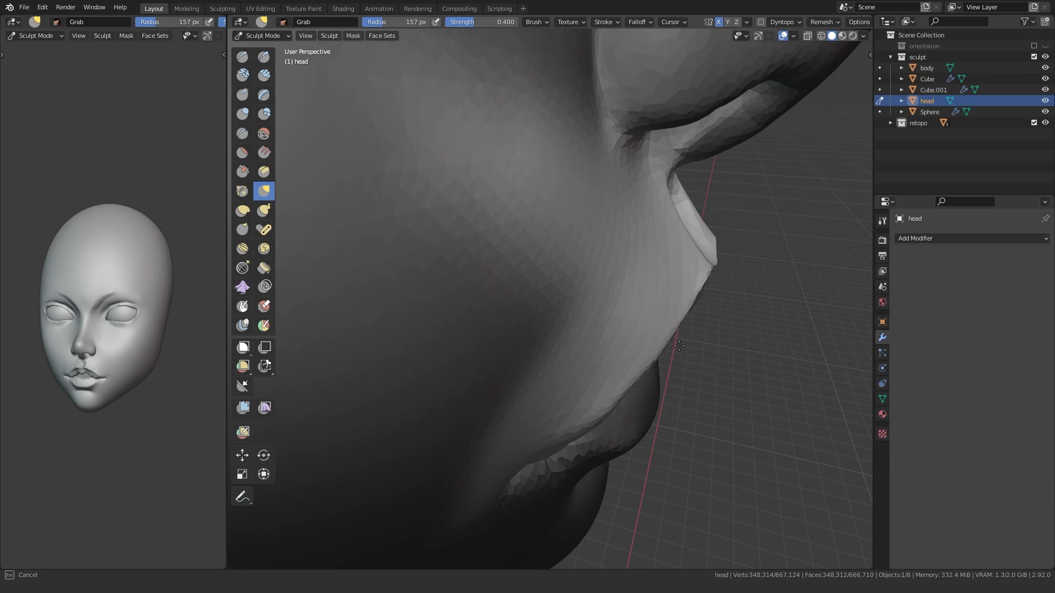
left_click_drag(679, 345, 680, 347)
Step: Inflate the upper lip's lower edge near the mouth corner with the Inflate/Deflate brush, enlarging its radius from 141 px to 167 px
scroll(660, 341, "down", 3)
middle_click_drag(648, 338, 445, 330)
scroll(440, 333, "up", 4)
key("i")
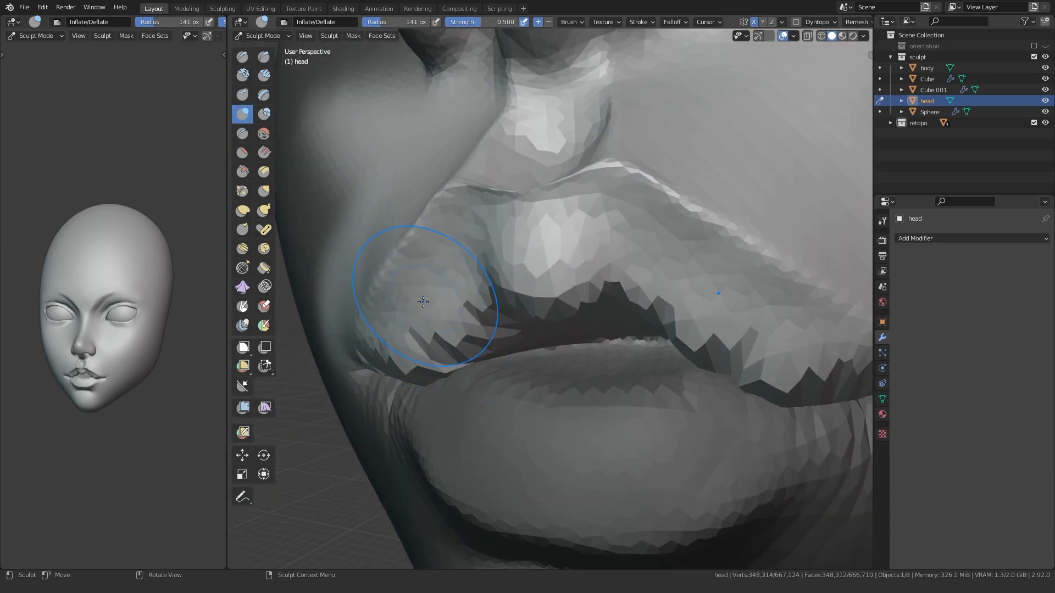
left_click_drag(397, 347, 405, 342)
scroll(410, 341, "down", 4)
mouse_move(423, 336)
middle_mouse_down()
mouse_move(478, 314)
mouse_move(384, 322)
mouse_move(462, 310)
middle_mouse_up()
scroll(550, 299, "up", 3)
middle_click_drag(651, 359, 601, 337)
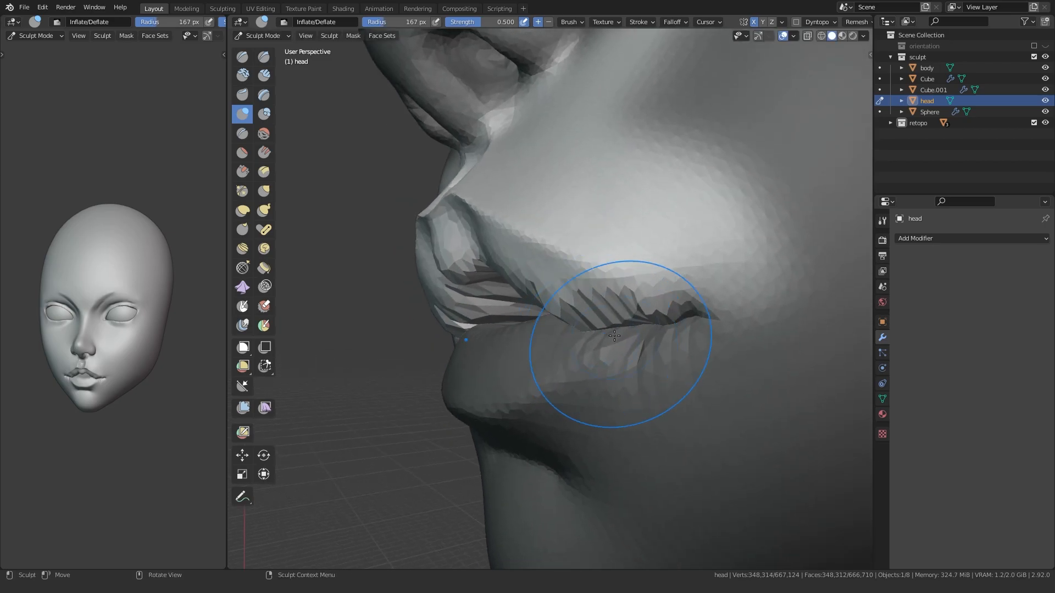
Step: Adjust the shape of the lips from the front and below with the Grab brush, reducing its radius to 132 px
key("g")
scroll(600, 337, "down", 5)
middle_click_drag(467, 348, 572, 365)
scroll(550, 341, "down", 4)
middle_click_drag(534, 324, 475, 315)
scroll(474, 314, "up", 3)
middle_click_drag(650, 337, 483, 306)
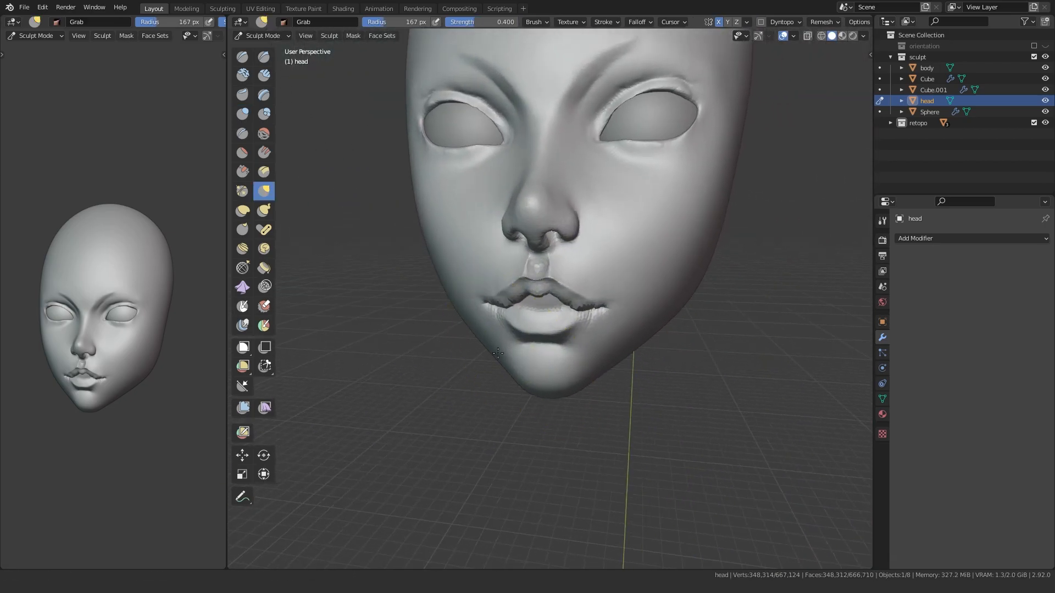
scroll(483, 306, "up", 5)
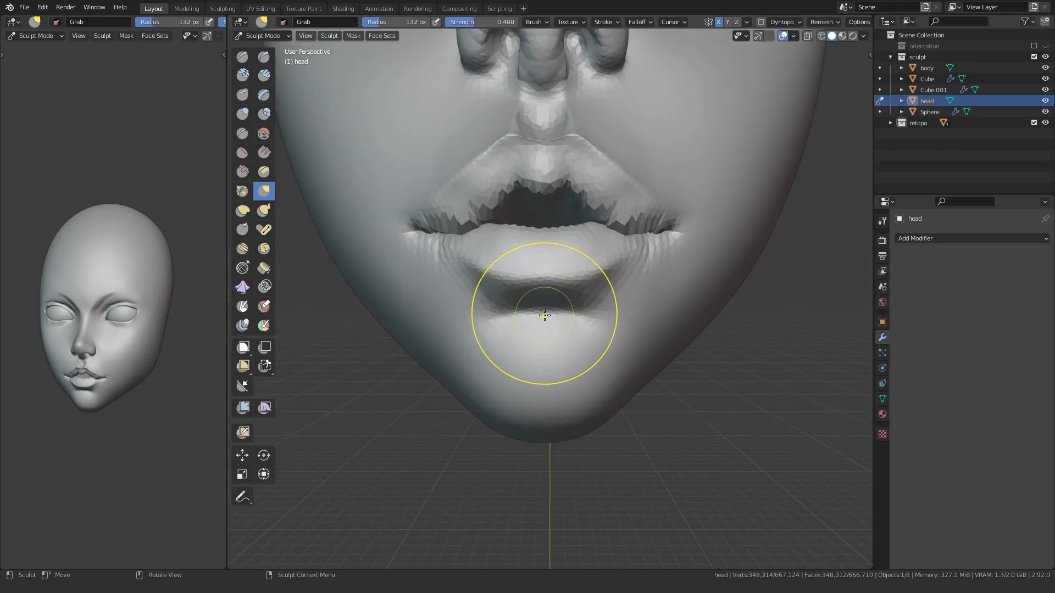
mouse_move(528, 309)
middle_mouse_down()
mouse_move(517, 327)
mouse_move(509, 295)
middle_mouse_up()
Step: Pull the underside of the chin up in the right side view with a 204 px Grab brush
scroll(484, 309, "down", 5)
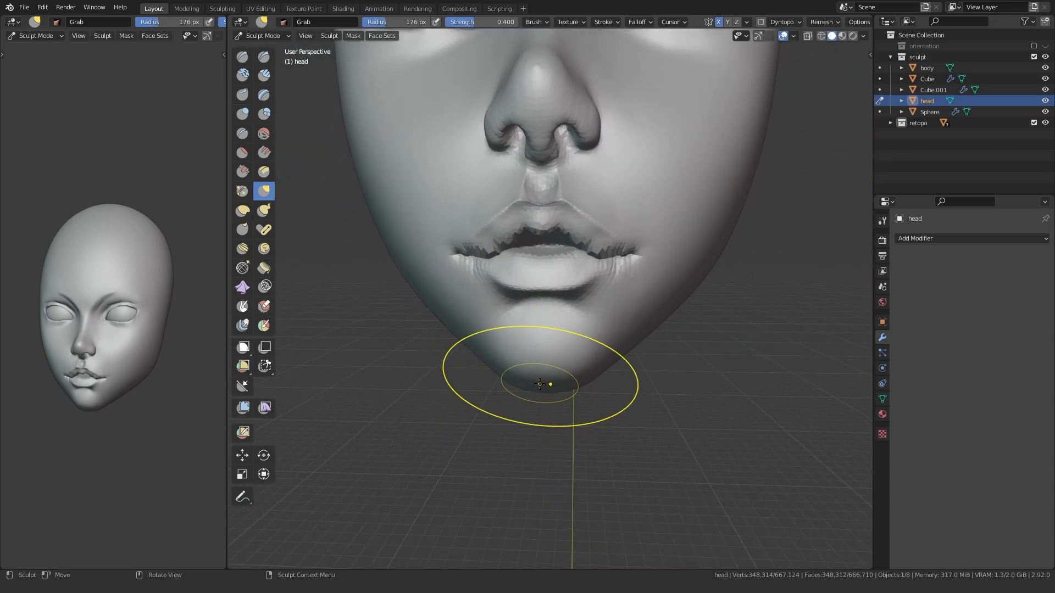
middle_click_drag(524, 384, 527, 351)
key("KP_3")
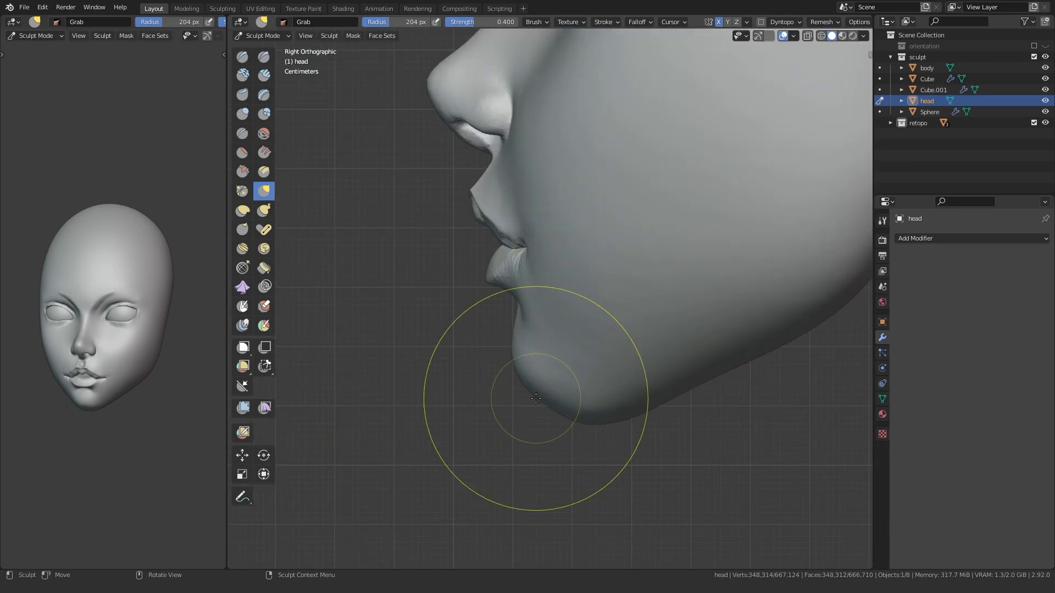
left_click(529, 383)
key("i")
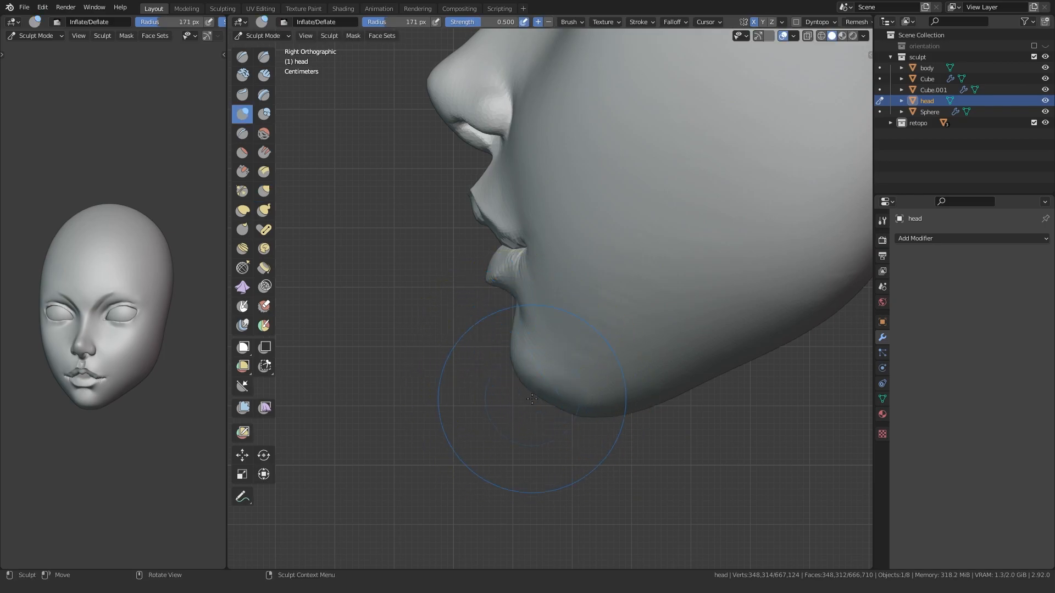
middle_click_drag(512, 345, 540, 405)
middle_click_drag(486, 381, 538, 346)
scroll(549, 341, "up", 3)
mouse_move(538, 346)
middle_mouse_down()
mouse_move(554, 356)
mouse_move(539, 323)
mouse_move(546, 236)
mouse_move(682, 235)
mouse_move(539, 311)
mouse_move(520, 307)
mouse_move(449, 335)
mouse_move(478, 332)
mouse_move(456, 337)
mouse_move(466, 343)
mouse_move(483, 332)
mouse_move(519, 360)
mouse_move(500, 370)
middle_mouse_up()
scroll(510, 327, "up", 4)
Step: Nudge the mouth corner slightly up and outward with the Grab brush at a 202 px radius
key("g")
scroll(465, 342, "down", 5)
scroll(483, 331, "up", 4)
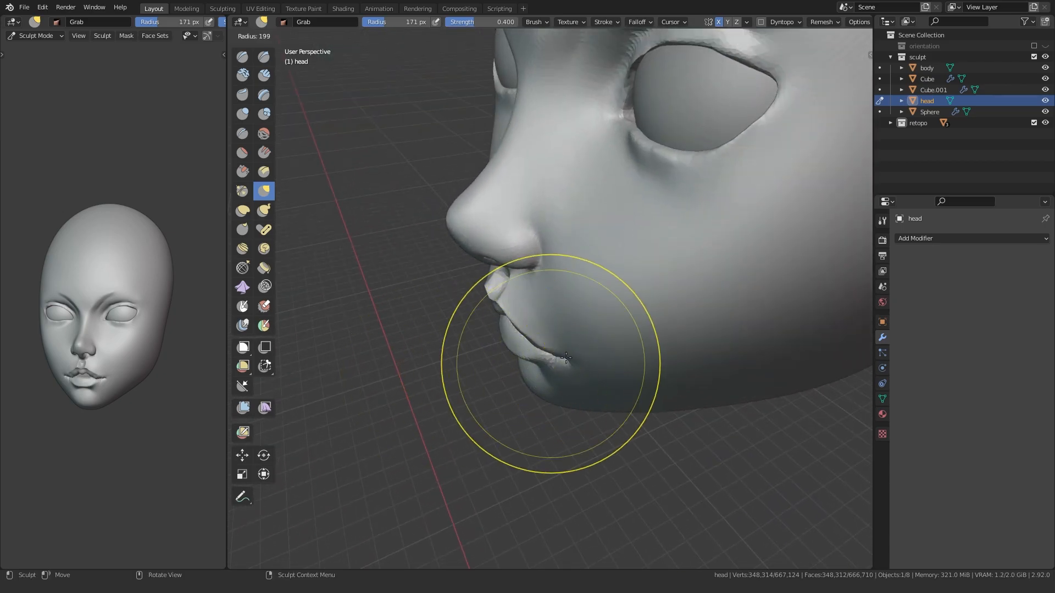
scroll(567, 358, "down", 3)
middle_click_drag(566, 358, 612, 325)
scroll(542, 335, "up", 3)
middle_click_drag(542, 334, 489, 343)
scroll(569, 357, "up", 2)
key("f")
left_click(590, 359)
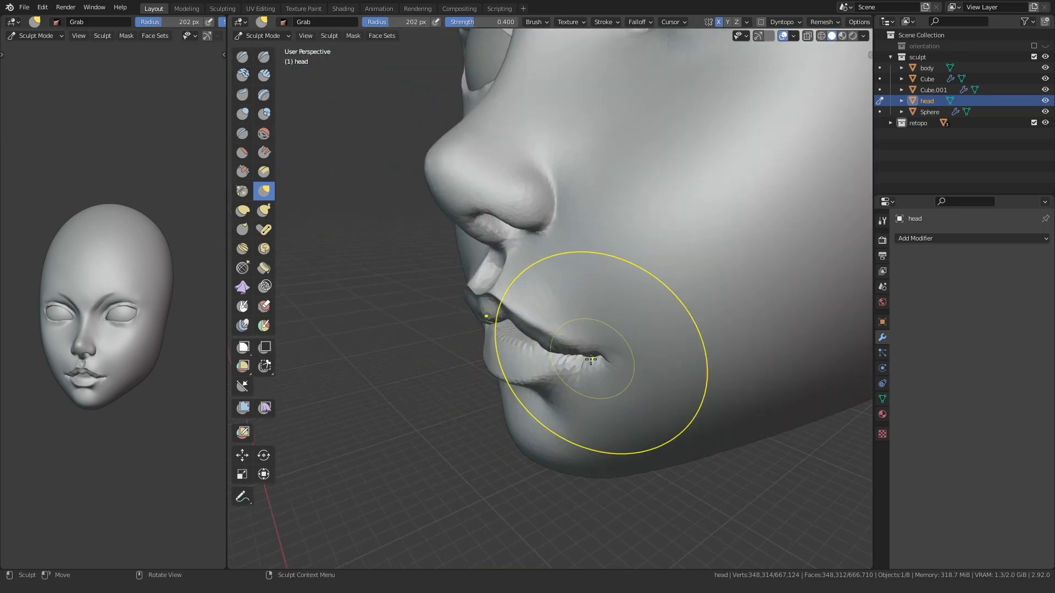
left_click_drag(608, 347, 611, 344)
Step: Fine-tune the mouth corner from the opposite side of the face with the Grab brush
scroll(593, 343, "down", 3)
middle_click_drag(549, 343, 640, 357)
middle_click_drag(511, 364, 552, 360)
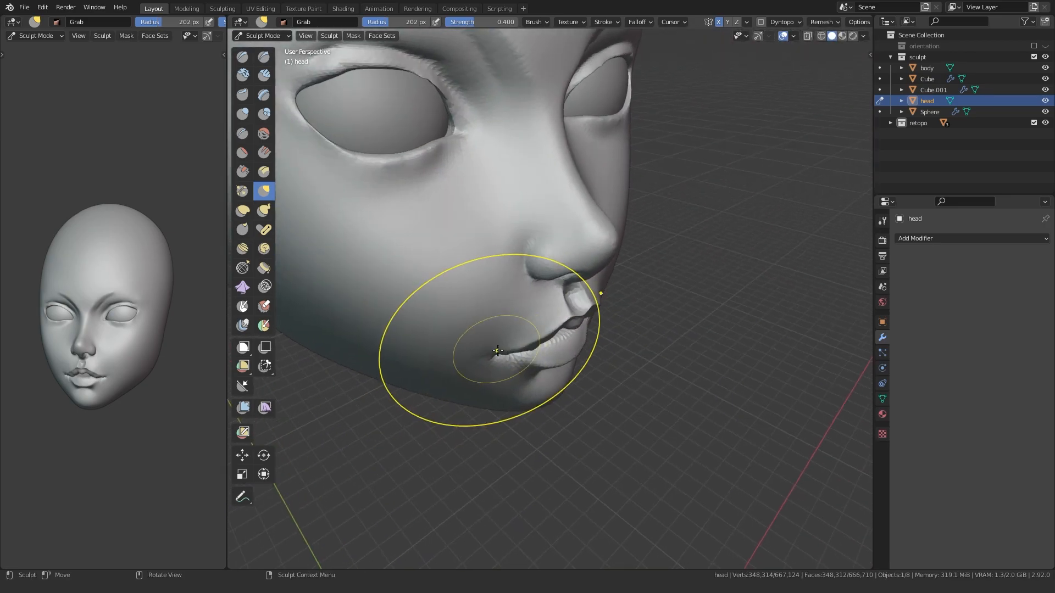
left_click_drag(490, 349, 490, 347)
scroll(490, 349, "down", 3)
mouse_move(544, 352)
middle_mouse_down()
mouse_move(478, 362)
mouse_move(529, 382)
mouse_move(482, 379)
middle_mouse_up()
scroll(500, 363, "up", 4)
scroll(671, 387, "down", 3)
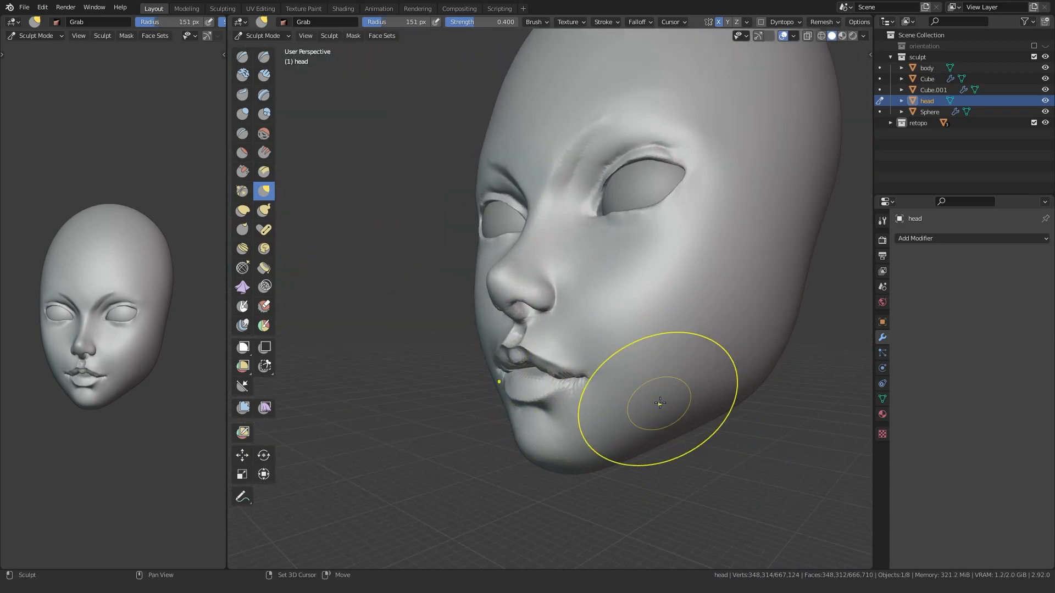
Step: Carve the inner corner of the eye sharper with the Crease brush, reducing its radius to 88 px
scroll(645, 424, "down", 3)
middle_click_drag(488, 329, 548, 322)
scroll(482, 348, "up", 10)
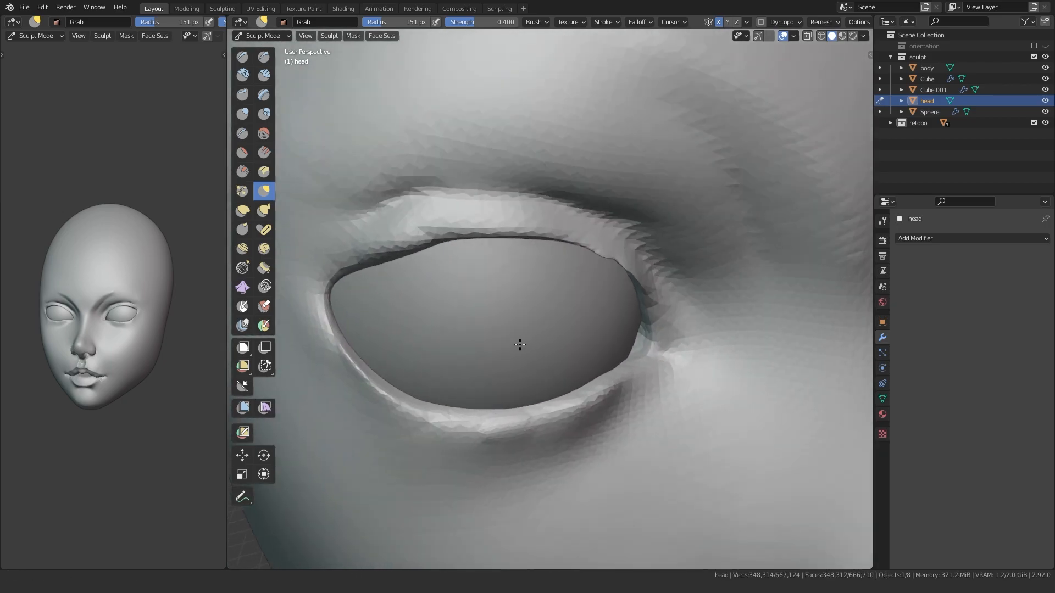
scroll(521, 330, "up", 3)
key("shift+c")
middle_click_drag(518, 289, 560, 230)
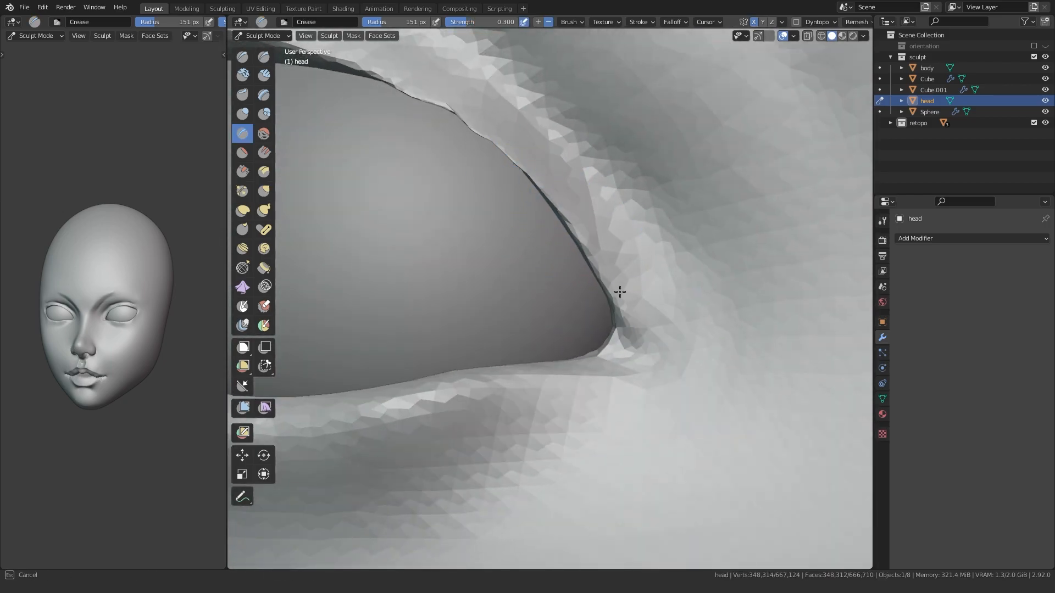
mouse_move(604, 323)
middle_mouse_down()
mouse_move(570, 426)
mouse_move(564, 317)
mouse_move(552, 361)
mouse_move(521, 376)
middle_mouse_up()
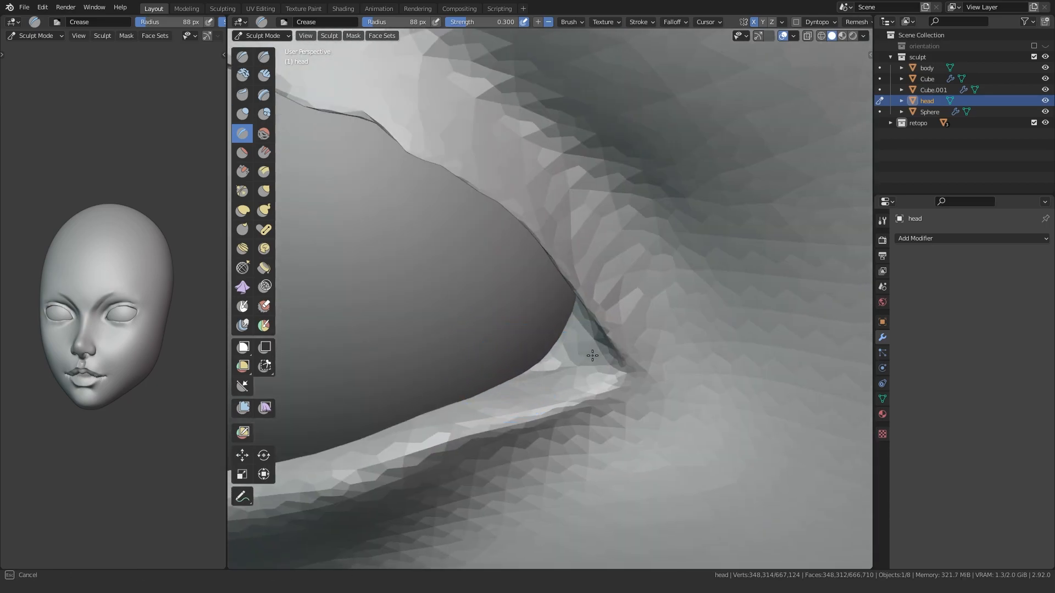
middle_click_drag(595, 358, 570, 345)
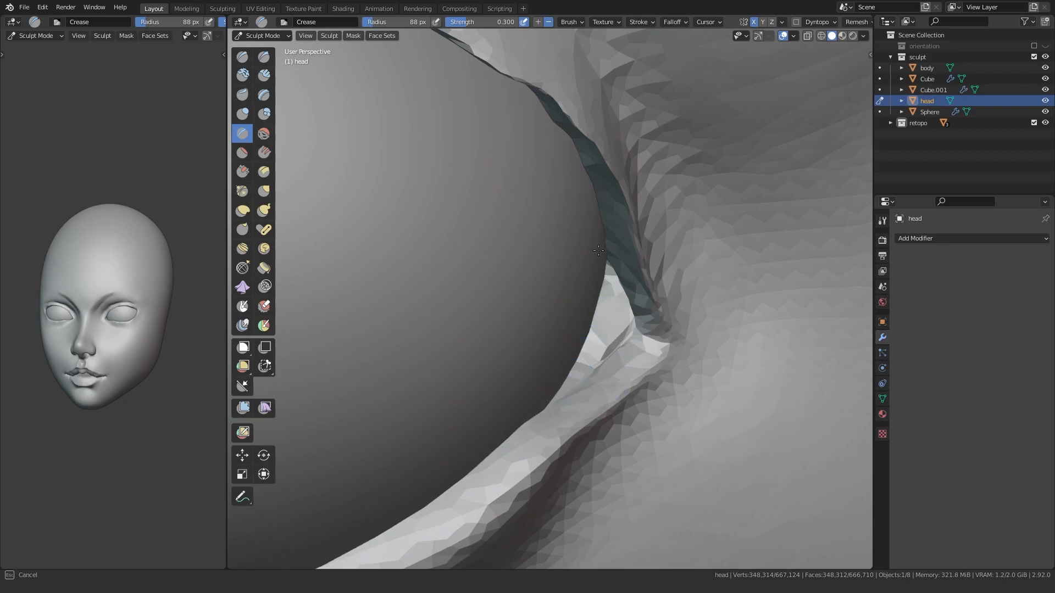
left_click_drag(618, 287, 610, 311)
Step: Reshape the eyelid edges around the inner eye corner with the Grab brush at a 123 px radius
scroll(513, 387, "down", 3)
mouse_move(511, 391)
middle_mouse_down()
mouse_move(459, 369)
mouse_move(507, 330)
middle_mouse_up()
scroll(511, 327, "up", 3)
key("f")
left_click(580, 310)
key("g")
mouse_move(580, 309)
middle_mouse_down()
mouse_move(518, 264)
mouse_move(562, 186)
middle_mouse_up()
left_click_drag(517, 124, 515, 128)
scroll(450, 292, "down", 2)
middle_click_drag(515, 128, 417, 346)
scroll(416, 346, "down", 3)
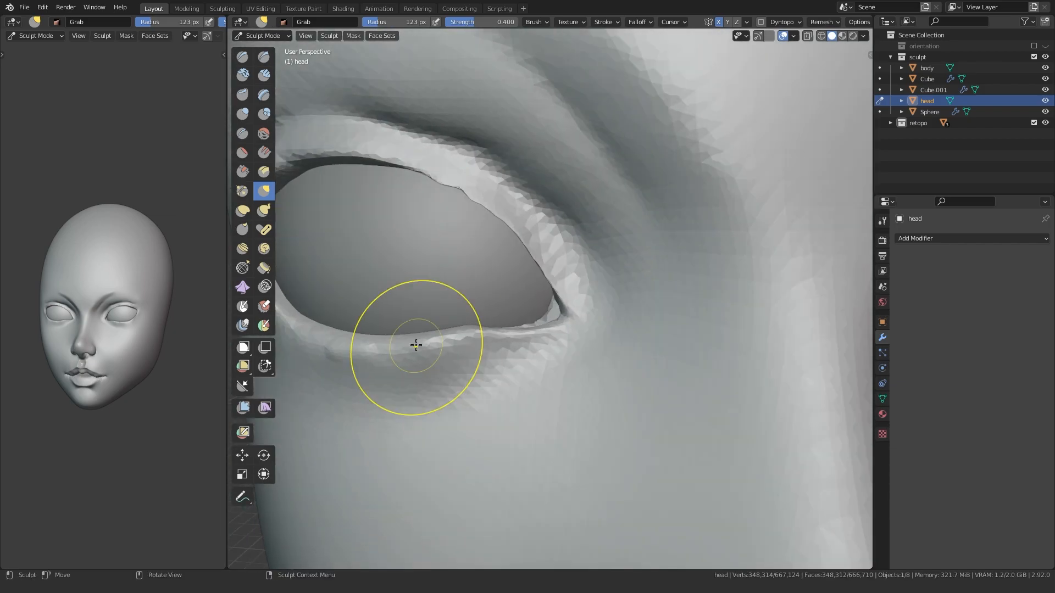
Step: Refine the lower eyelid beside the inner eye corner with the Grab brush, using radii of 179 px and 146 px
scroll(424, 252, "up", 3)
middle_click_drag(424, 252, 541, 357)
scroll(541, 357, "up", 3)
left_click_drag(538, 322, 546, 335)
key("i")
mouse_move(546, 335)
middle_mouse_down()
mouse_move(546, 369)
mouse_move(541, 319)
middle_mouse_up()
key("g")
key("f")
scroll(542, 318, "down", 5)
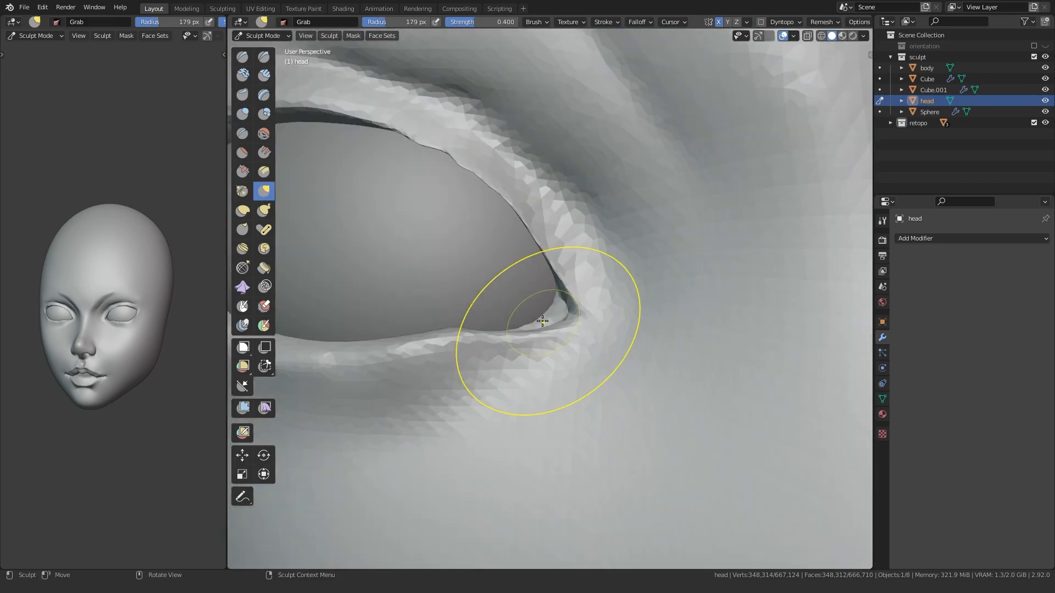
scroll(531, 324, "up", 5)
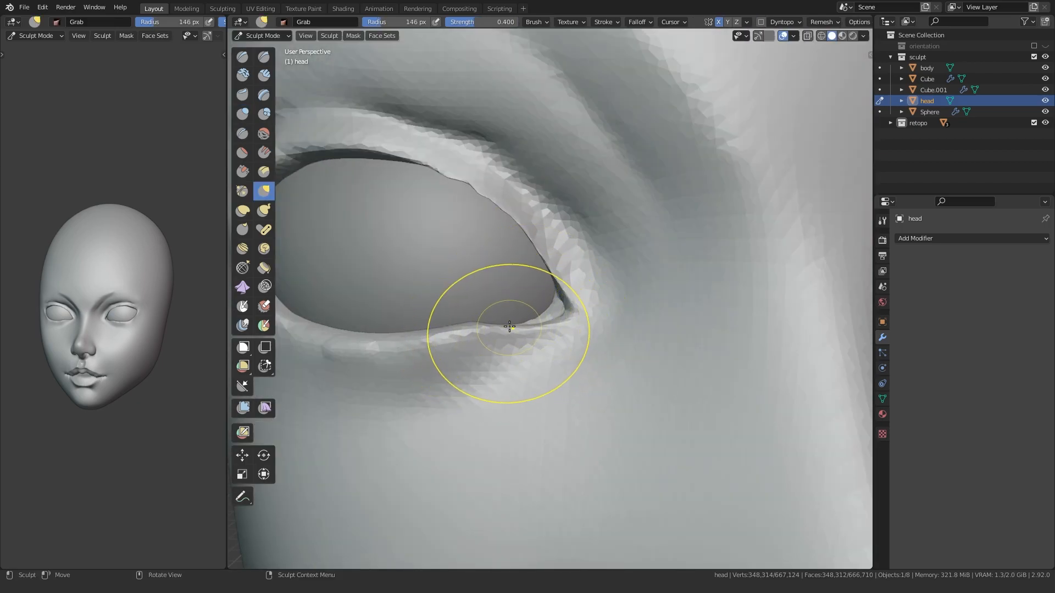
Step: Lift the outer part of the lower eyelid slightly with the Grab brush from a three-quarter view
scroll(458, 342, "down", 5)
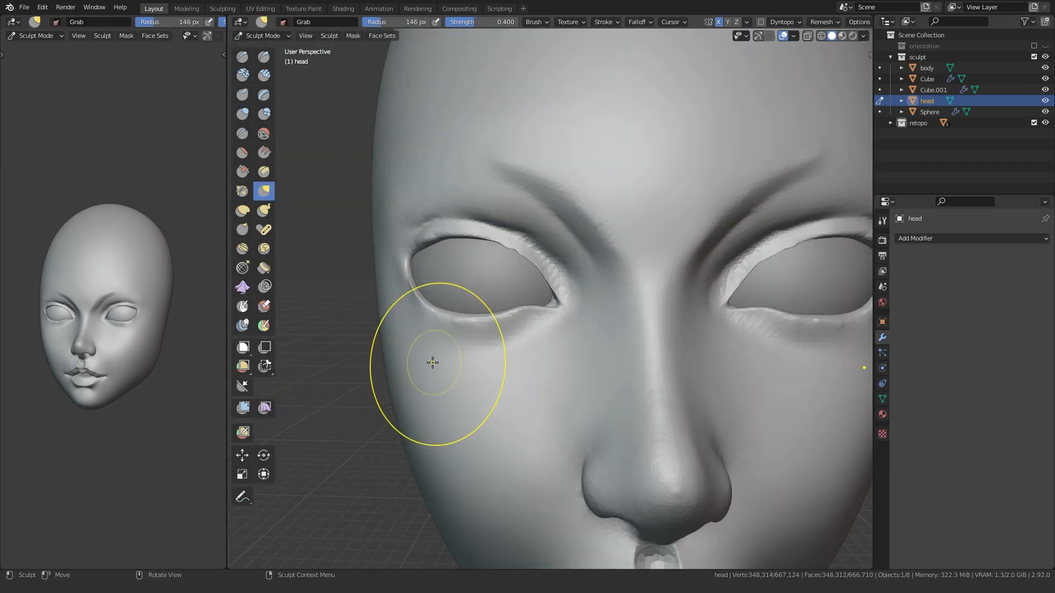
scroll(483, 306, "up", 3)
scroll(490, 302, "down", 3)
middle_click_drag(490, 302, 569, 312)
scroll(699, 302, "up", 2)
key("f")
left_click(674, 289)
left_click_drag(674, 288, 675, 276)
Step: Sharpen the lower eyelid's rim towards the outer eye corner with an 83 px Crease brush
mouse_move(627, 287)
middle_mouse_down()
mouse_move(521, 357)
mouse_move(485, 320)
middle_mouse_up()
scroll(521, 358, "up", 2)
key("f")
left_click(595, 353)
key("shift+c")
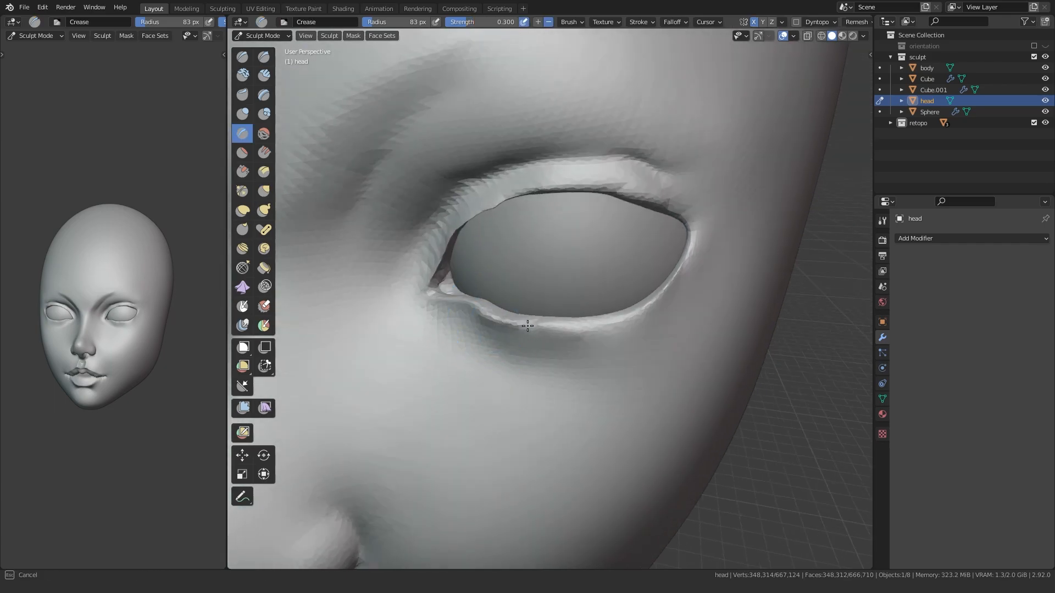
left_click_drag(673, 267, 690, 236)
scroll(632, 319, "down", 4)
mouse_move(632, 318)
middle_mouse_down()
mouse_move(595, 363)
mouse_move(562, 341)
mouse_move(479, 405)
mouse_move(598, 392)
middle_mouse_up()
scroll(511, 339, "up", 3)
scroll(511, 338, "down", 5)
key("d")
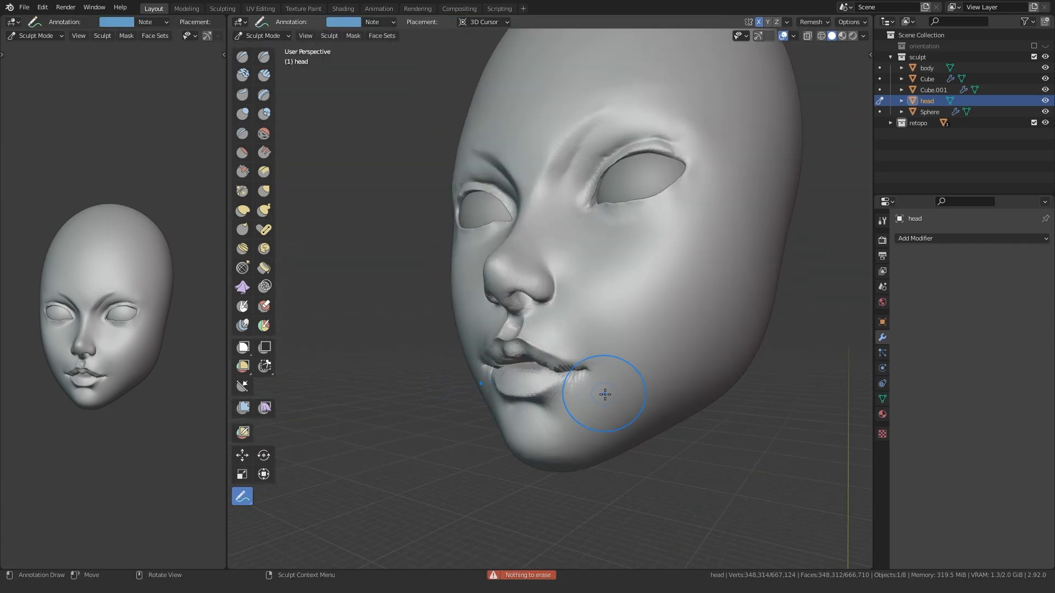
key("g")
middle_click_drag(663, 405, 549, 390)
Step: Carve the fold line above the upper eyelid with the Crease brush, using radii of 31 px and 74 px
scroll(511, 370, "up", 7)
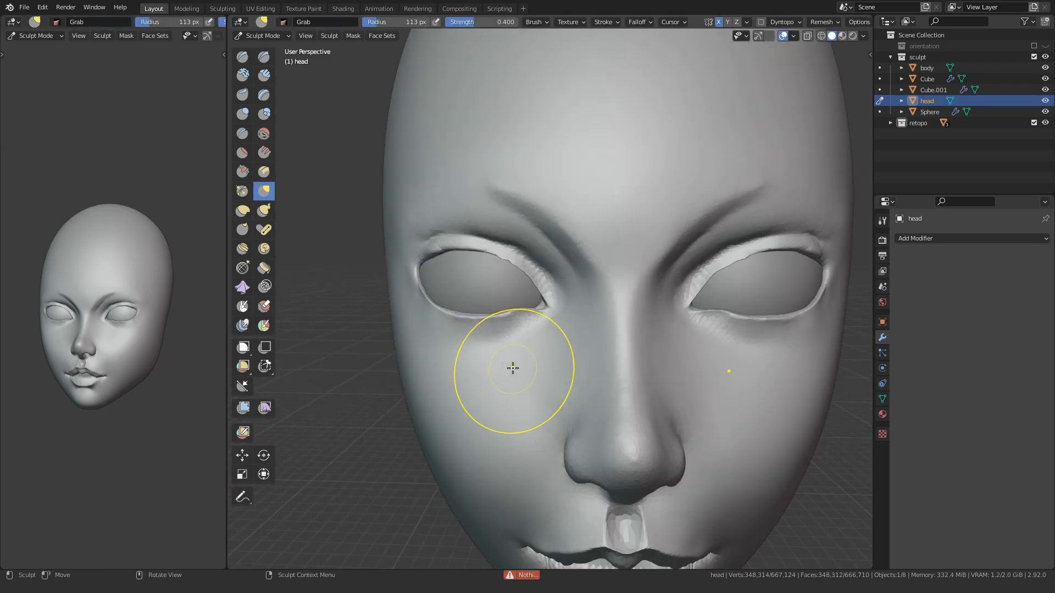
key("shift+c")
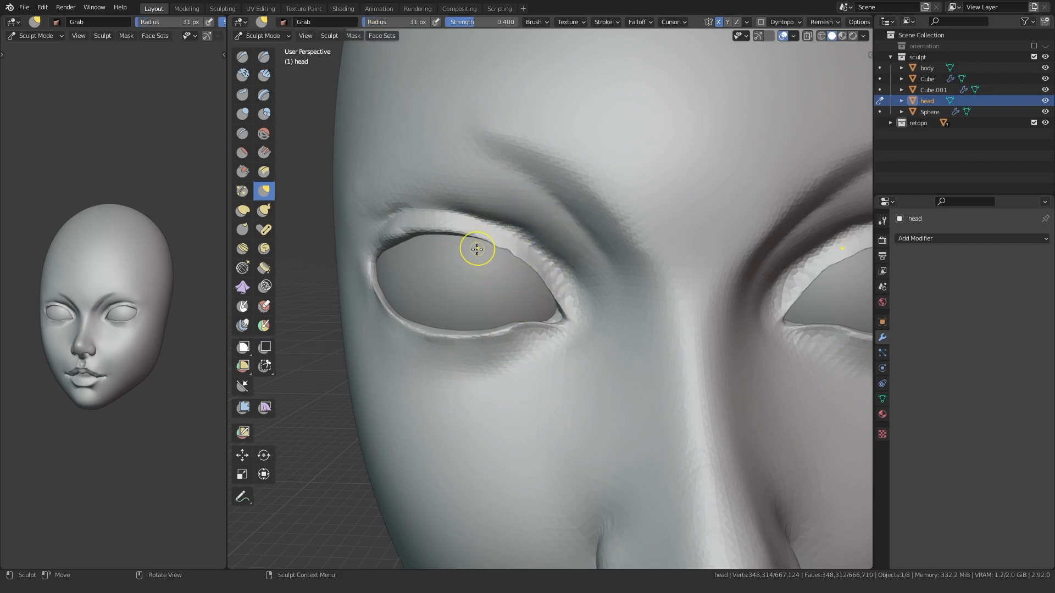
middle_click_drag(469, 349, 483, 228)
left_click_drag(483, 228, 545, 268)
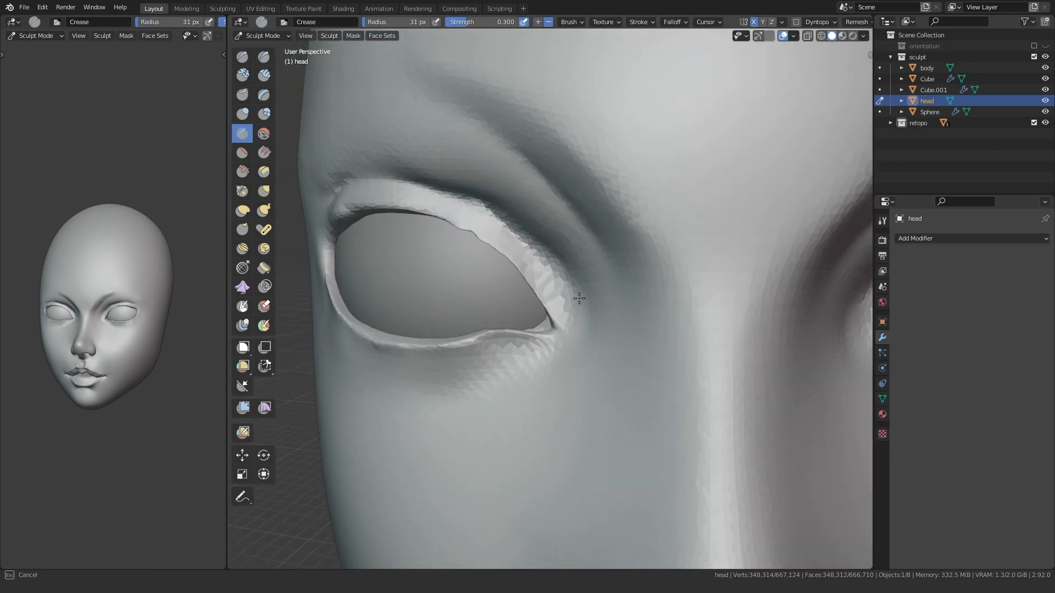
mouse_move(447, 191)
left_mouse_down()
mouse_move(518, 226)
mouse_move(424, 188)
left_mouse_up()
key("f")
left_click(438, 192)
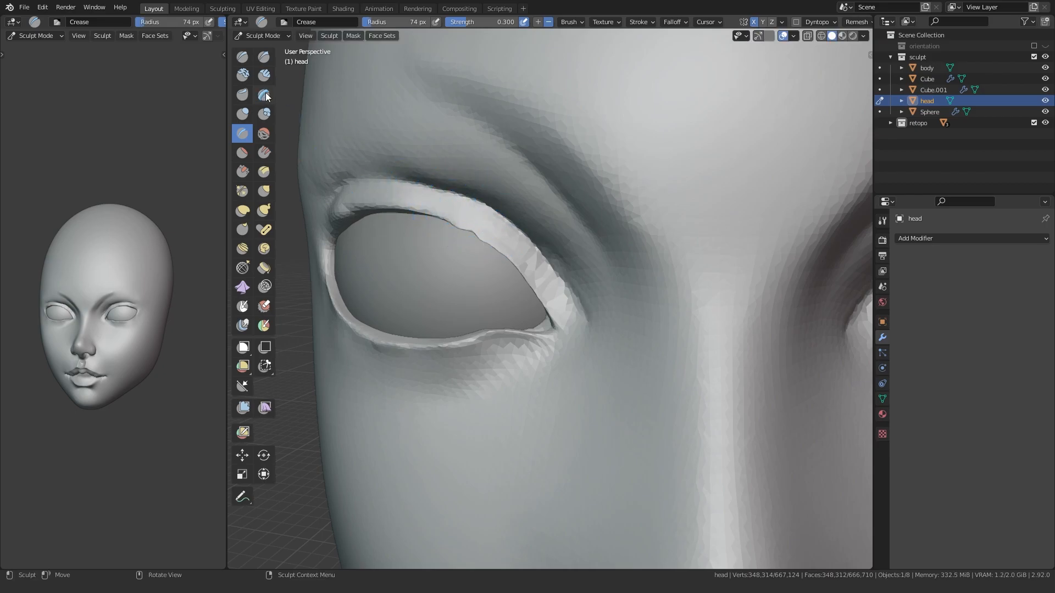
Step: Build up the surface around the upper eyelid fold with a 74 px Clay Strips brush
left_click(263, 76)
left_click_drag(581, 286, 487, 168)
middle_click_drag(424, 273, 502, 314, "shift")
left_click_drag(405, 215, 571, 223)
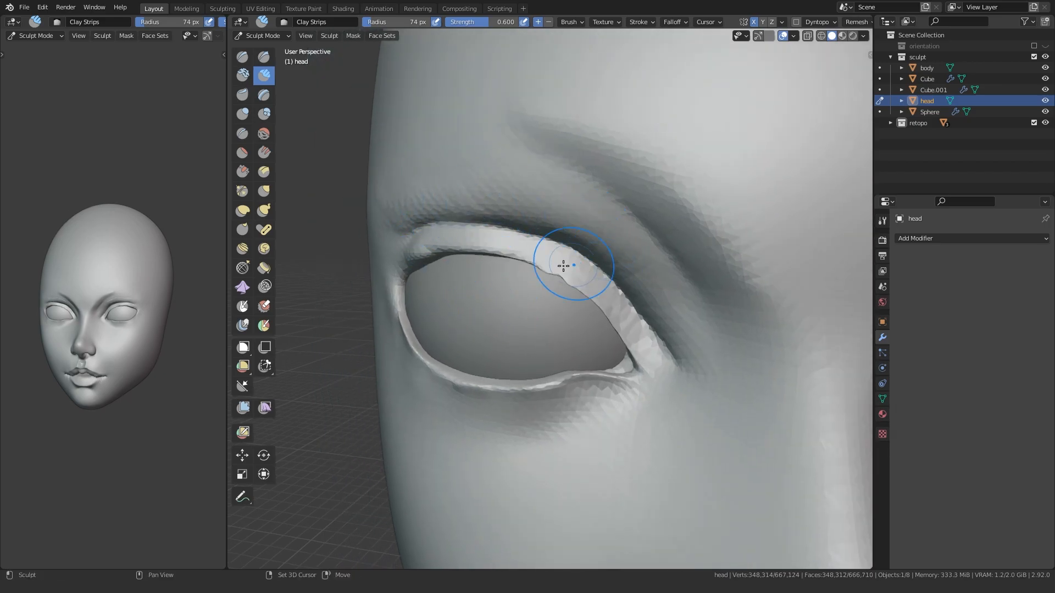
key("g")
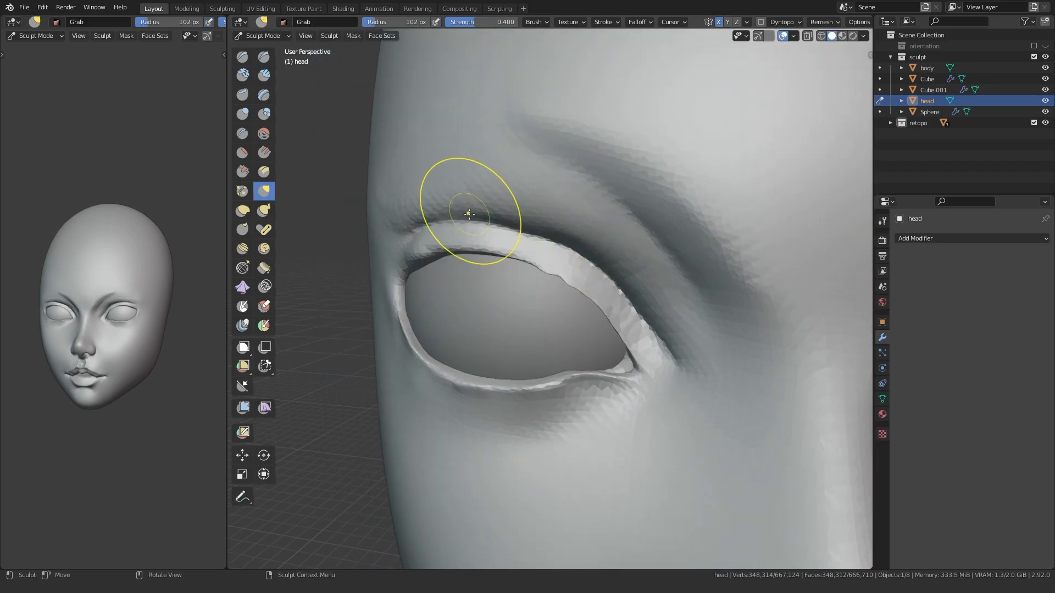
scroll(411, 352, "down", 3)
middle_click_drag(411, 351, 424, 353)
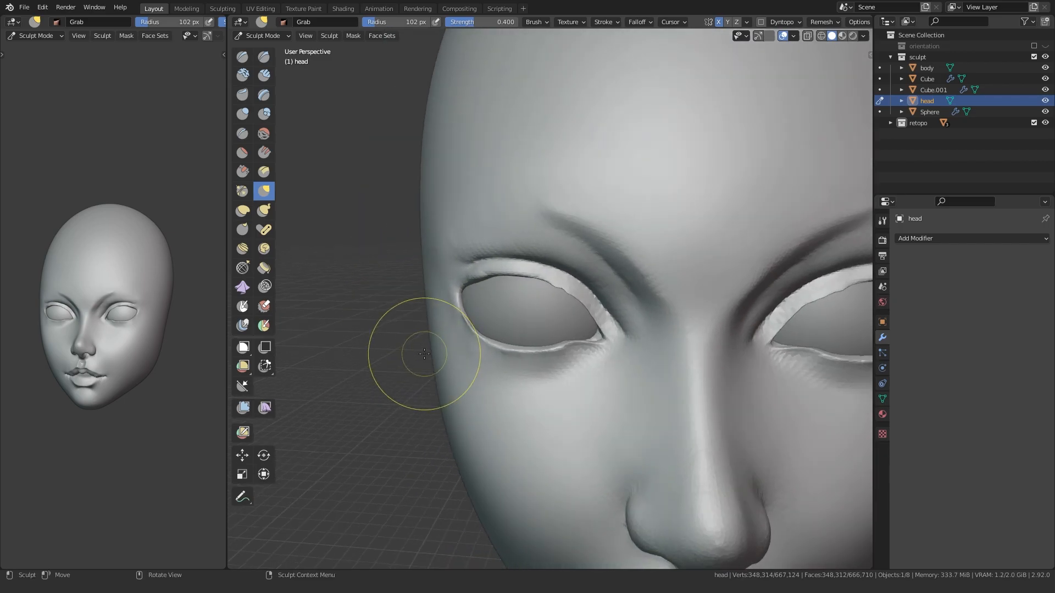
Step: Form a hollow band under the lower eyelid with a 102 px Crease brush and the Clay brush
mouse_move(459, 317)
middle_mouse_down("ctrl")
mouse_move(463, 469)
mouse_move(471, 403)
middle_mouse_up("ctrl")
key("shift+c")
mouse_move(583, 345)
left_mouse_down()
mouse_move(467, 361)
mouse_move(496, 356)
mouse_move(377, 318)
mouse_move(542, 357)
mouse_move(584, 353)
mouse_move(541, 369)
mouse_move(390, 337)
mouse_move(532, 367)
left_mouse_up()
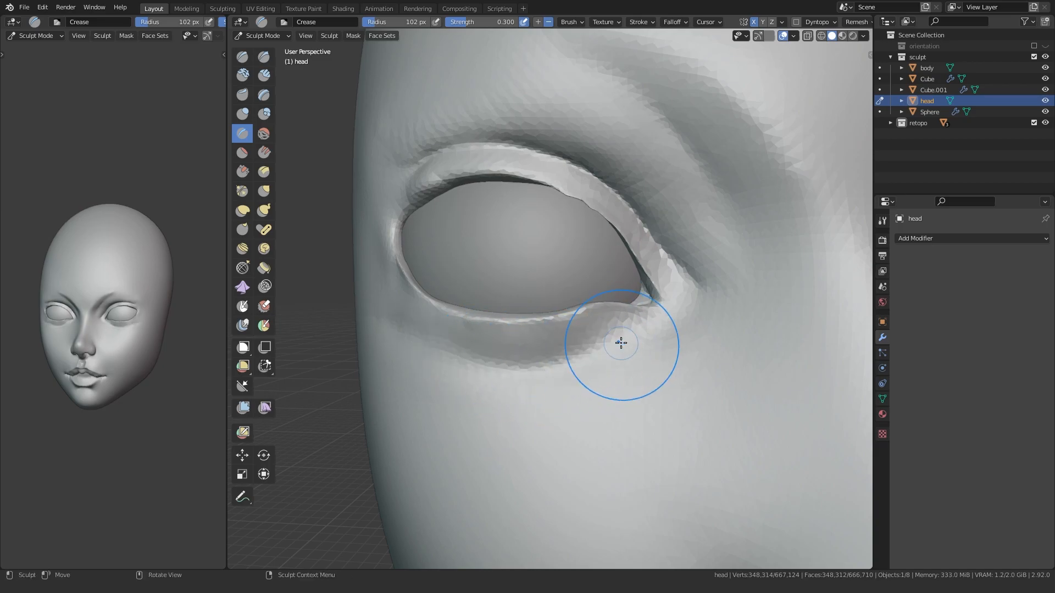
key("c")
mouse_move(609, 338)
left_mouse_down()
mouse_move(628, 316)
mouse_move(560, 360)
left_mouse_up()
Step: Define the fold beneath the lower eyelid with the Crease brush at 40 px and 58 px, smoothing its edge
key("shift+c")
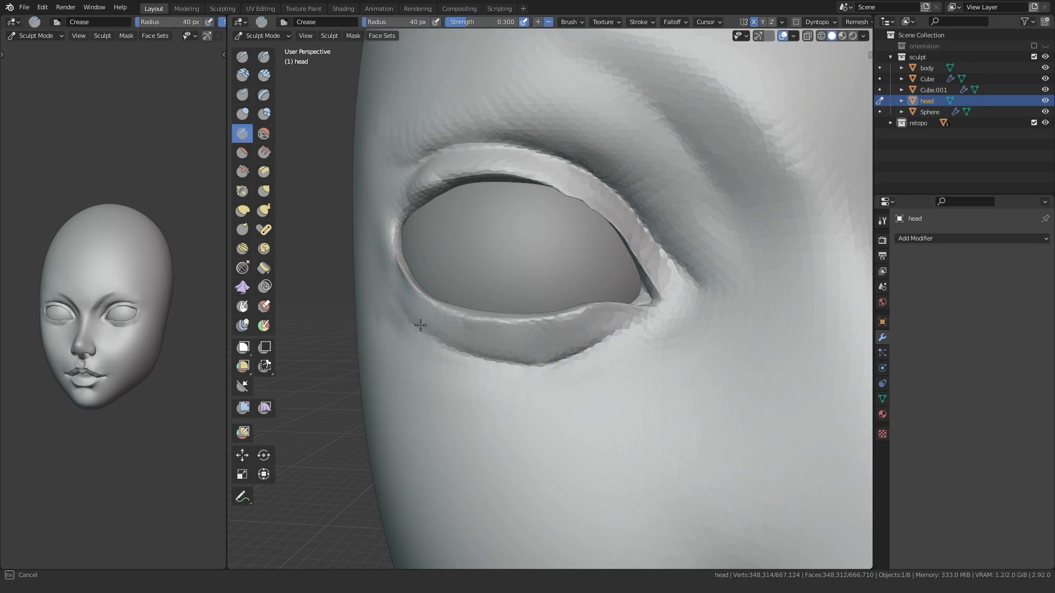
mouse_move(454, 355)
left_mouse_down("shift")
mouse_move(596, 344)
mouse_move(612, 330)
left_mouse_up("shift")
mouse_move(404, 431)
middle_mouse_down("ctrl")
mouse_move(388, 466)
mouse_move(479, 368)
mouse_move(502, 318)
middle_mouse_up("ctrl")
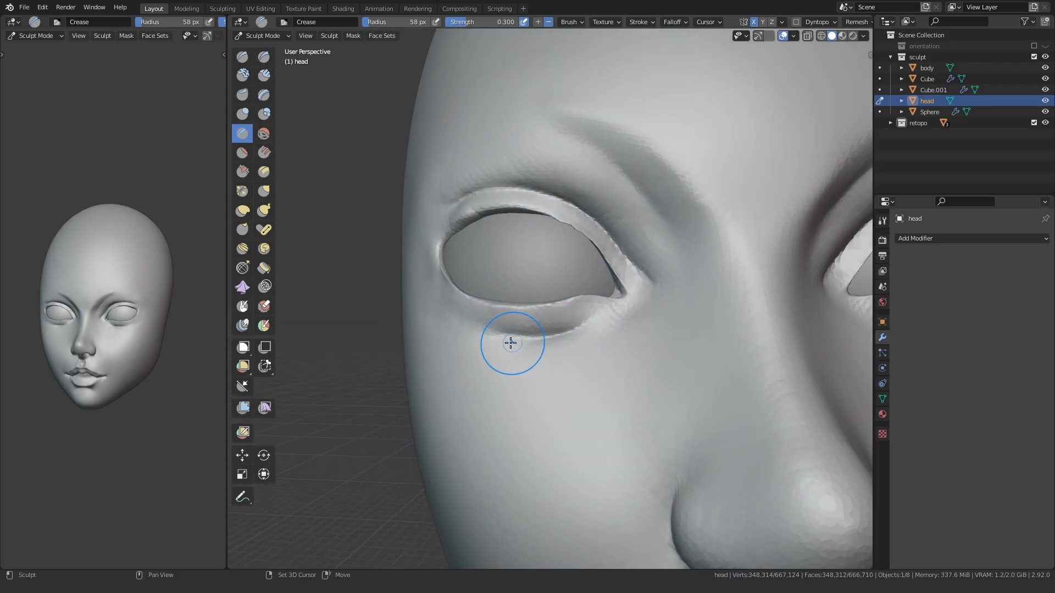
left_click_drag(515, 340, 459, 345, "shift")
mouse_move(529, 330)
middle_mouse_down()
mouse_move(447, 400)
mouse_move(495, 395)
middle_mouse_up()
mouse_move(543, 334)
middle_mouse_down()
mouse_move(330, 346)
mouse_move(479, 288)
middle_mouse_up()
left_click_drag(692, 273, 664, 313, "shift")
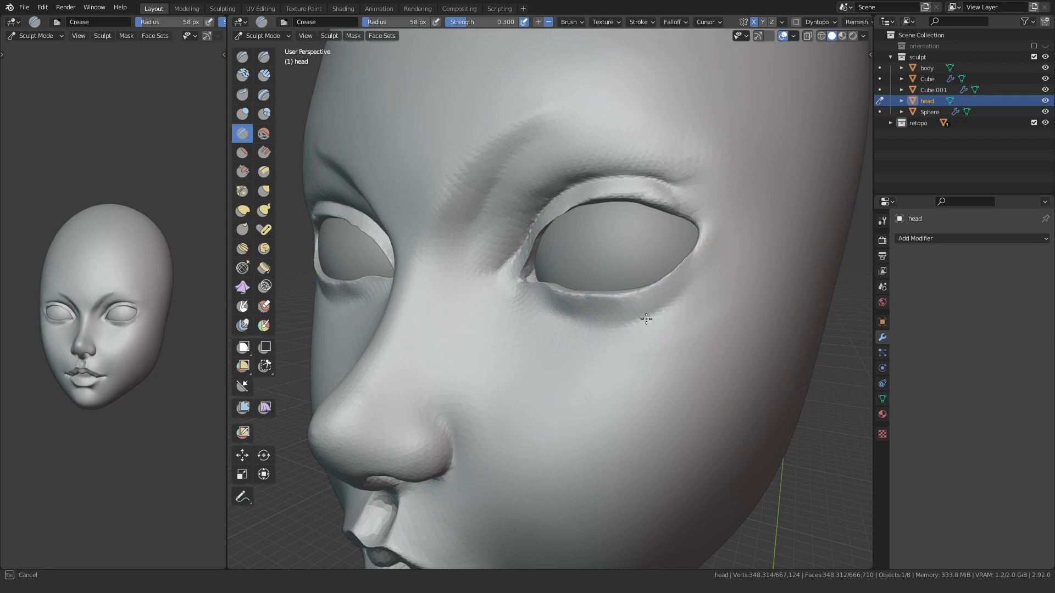
Step: Pull the outer area of the lower eyelid slightly upward with the Grab brush
middle_click_drag(586, 324, 549, 423, "ctrl")
mouse_move(462, 379)
middle_mouse_down()
mouse_move(536, 374)
mouse_move(418, 302)
middle_mouse_up()
key("g")
left_click_drag(432, 315, 443, 301)
mouse_move(386, 313)
middle_mouse_down("ctrl")
mouse_move(362, 358)
mouse_move(338, 364)
mouse_move(436, 331)
mouse_move(393, 328)
mouse_move(470, 360)
middle_mouse_up("ctrl")
Step: Build up the brow ridges above the eyes with the Clay and Clay Strips brushes at 76 px, undoing one faulty stroke
scroll(374, 347, "down", 1)
scroll(470, 361, "up", 1)
scroll(470, 361, "up", 1)
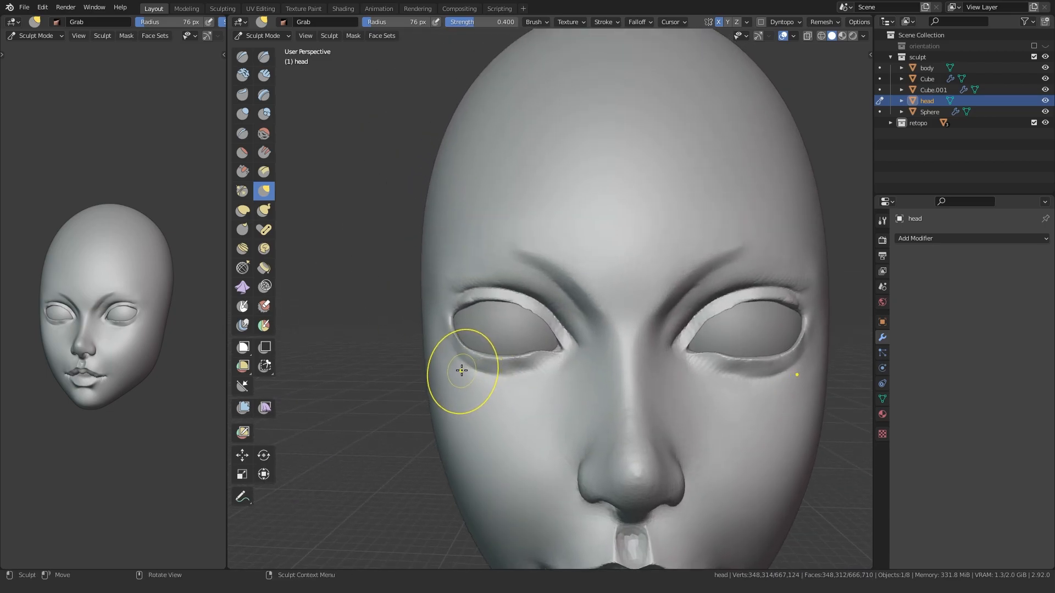
left_click(250, 76)
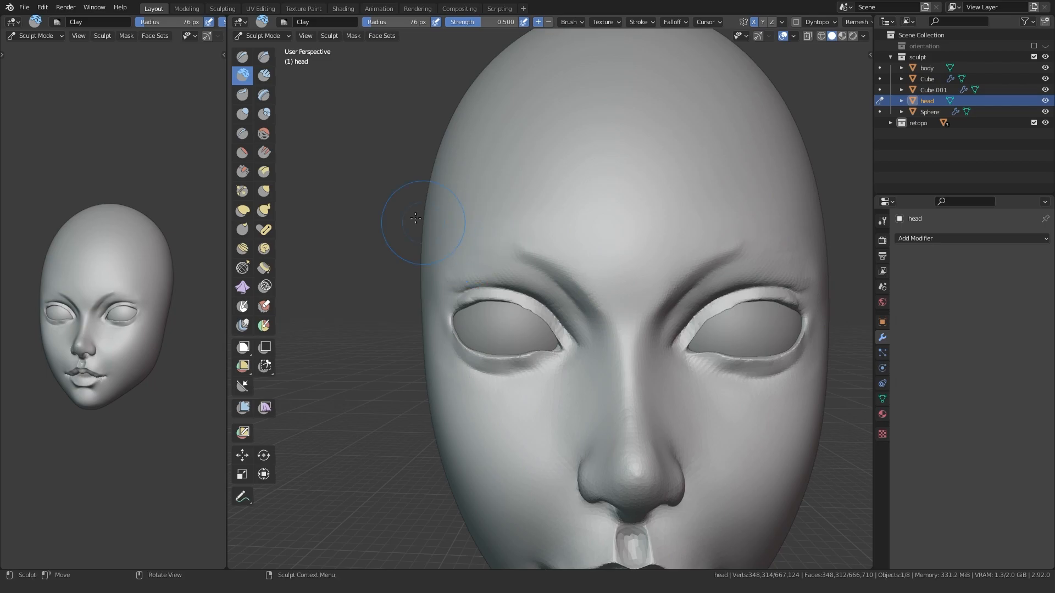
mouse_move(498, 231)
left_mouse_down()
mouse_move(582, 272)
mouse_move(466, 240)
left_mouse_up()
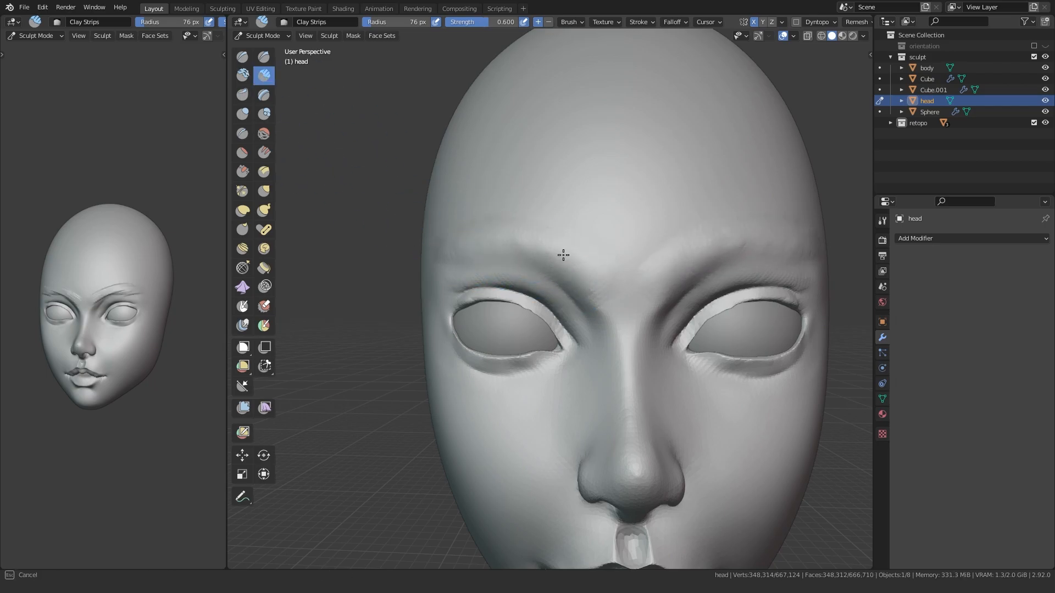
middle_click_drag(437, 236, 462, 276)
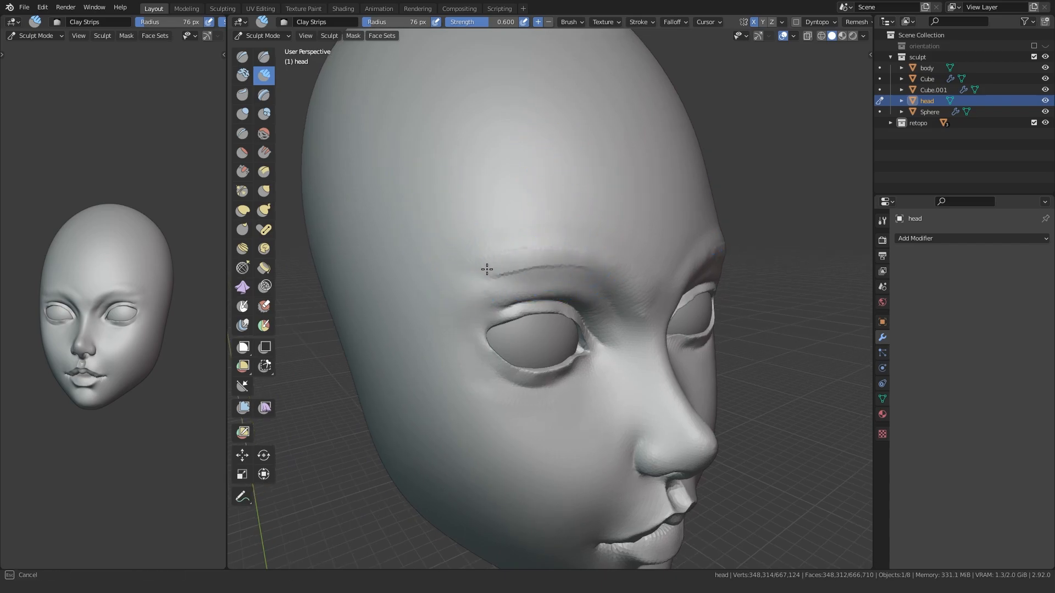
key("ctrl+z")
middle_click_drag(522, 341, 364, 282)
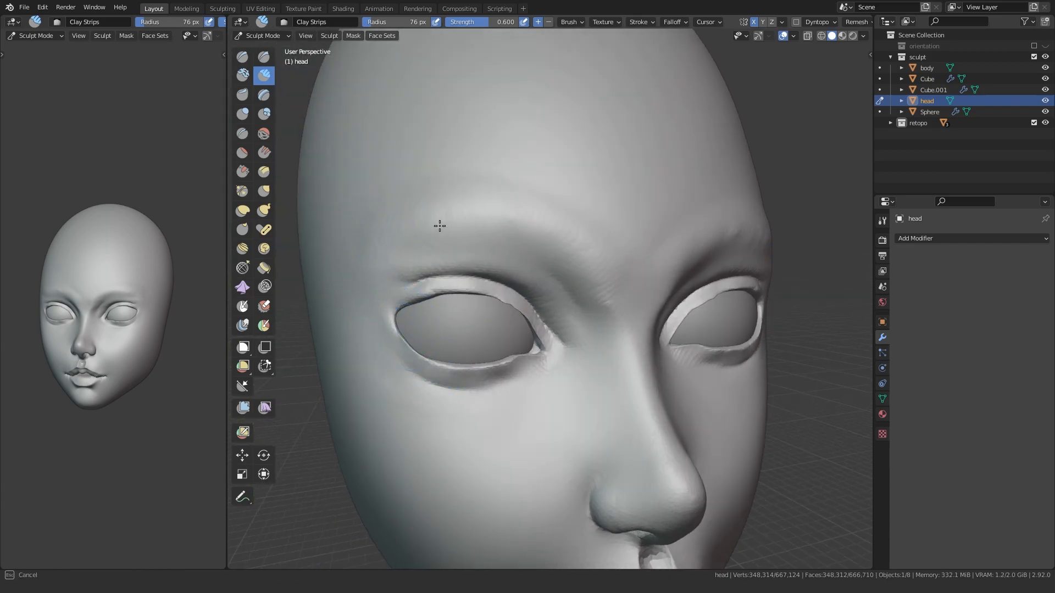
left_click_drag(557, 278, 528, 262)
mouse_move(479, 275)
middle_mouse_down()
mouse_move(445, 295)
mouse_move(388, 272)
middle_mouse_up()
Step: Deepen the hollow between the brow and the inner eye corner with the Crease brush at 76 px and 83 px
key("shift+c")
left_click_drag(426, 228, 478, 249)
mouse_move(530, 318)
left_mouse_down()
mouse_move(485, 252)
mouse_move(439, 231)
left_mouse_up()
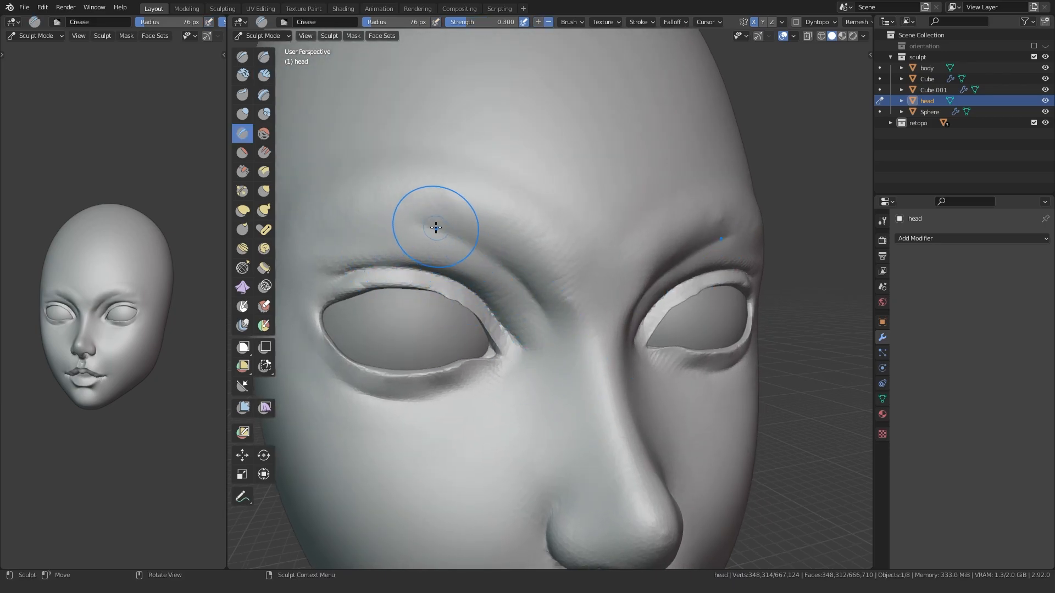
left_click_drag(533, 328, 489, 250)
key("f")
left_click(511, 356)
middle_click_drag(479, 355, 530, 308)
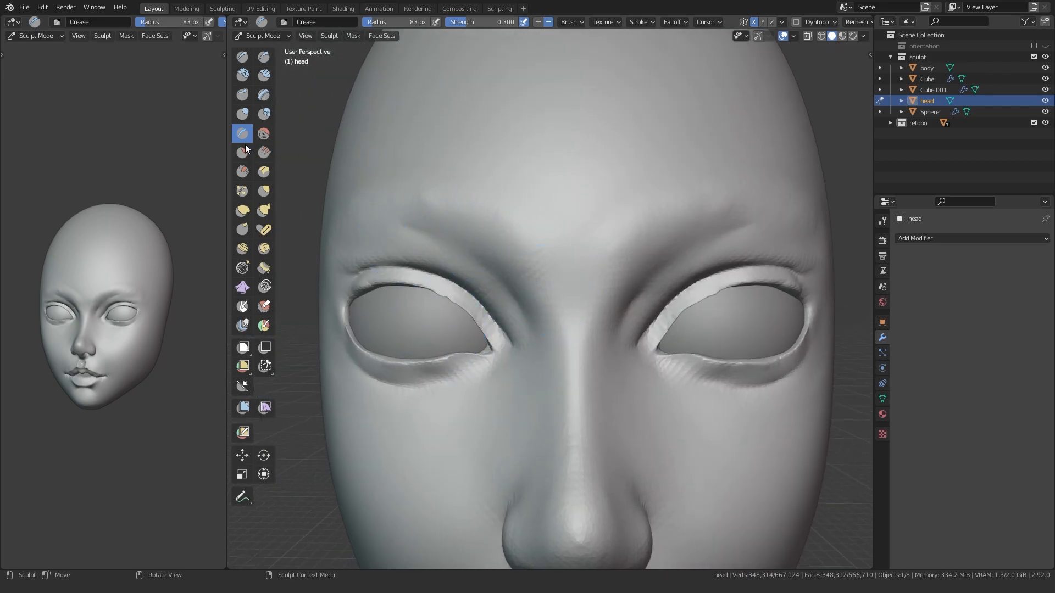
Step: Flatten the forehead and the area between the brows with the Scrape/Peaks brush at 83 px and 130 px
left_click(264, 152)
middle_click_drag(308, 214, 309, 249, "shift")
left_click(242, 171)
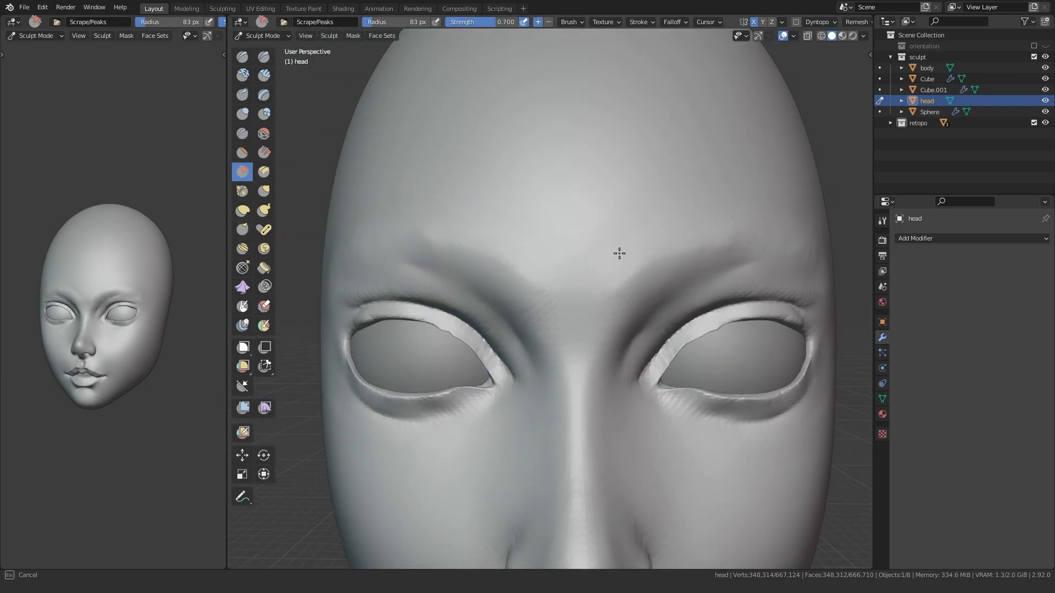
left_click_drag(719, 122, 734, 115)
key("f")
left_click(477, 221)
left_click_drag(456, 220, 642, 119)
left_click_drag(353, 194, 501, 239)
left_click_drag(819, 180, 808, 190)
Step: Examine the forehead, brows and whole face from several angles with the Scrape/Peaks brush set to 123 px
scroll(714, 231, "down", 4)
middle_click_drag(428, 351, 355, 363)
scroll(533, 169, "up", 2)
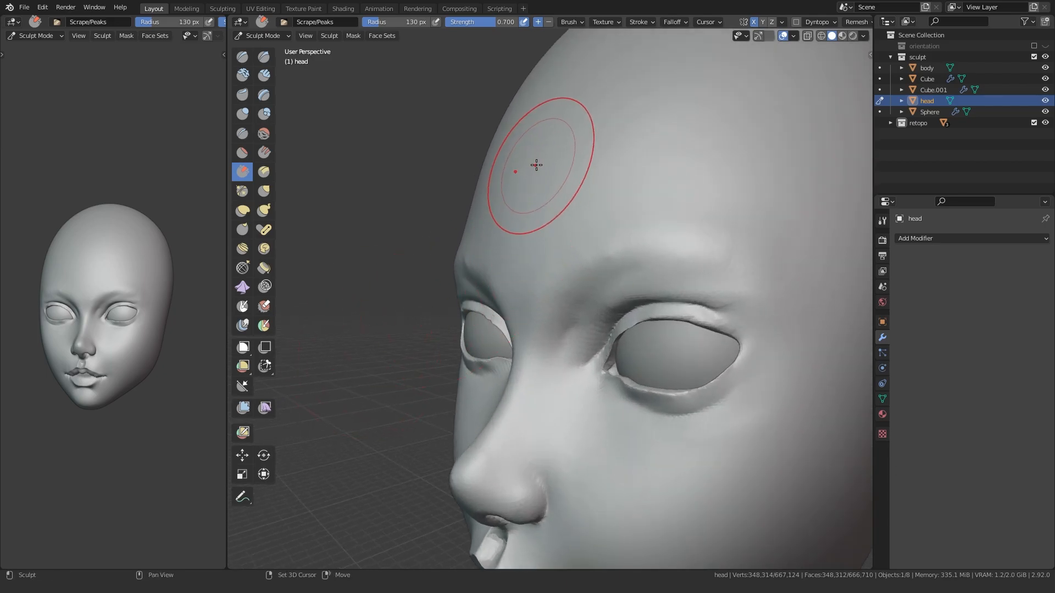
middle_click_drag(590, 236, 559, 246)
scroll(442, 293, "down", 2)
middle_click_drag(450, 308, 538, 346)
key("f")
left_click(651, 386)
mouse_move(360, 466)
middle_mouse_down()
mouse_move(410, 447)
mouse_move(415, 407)
middle_mouse_up()
scroll(395, 438, "up", 1)
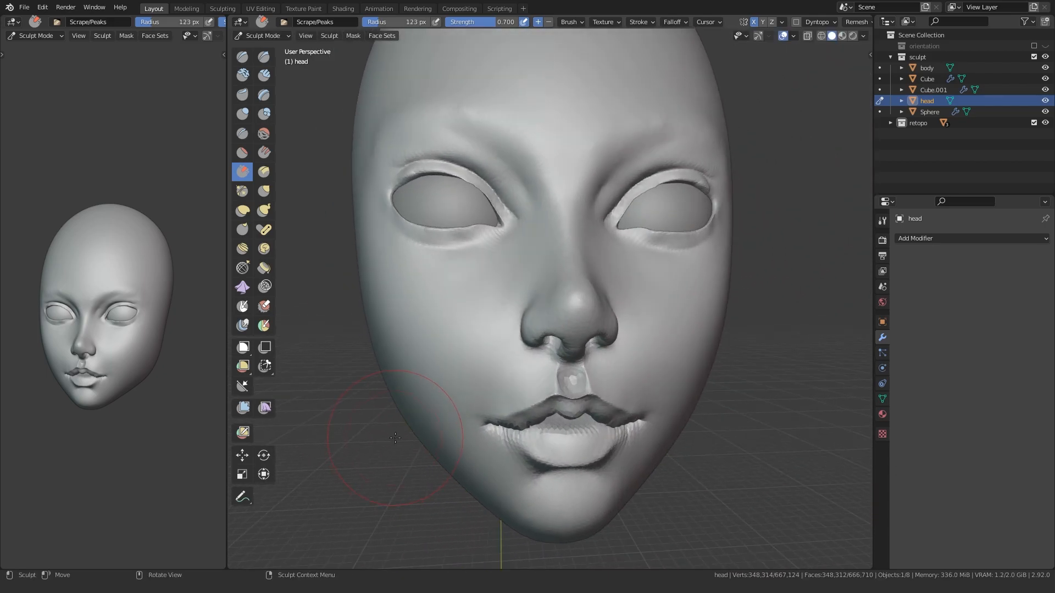
Step: Switch the head to Object Mode and remesh it with Quad Remesher at a quad count of 700000
scroll(395, 438, "down", 4)
key("ctrl+Tab")
left_click(426, 370)
scroll(427, 371, "down", 1)
scroll(439, 366, "up", 2)
left_click(474, 351)
scroll(473, 352, "up", 1)
middle_click_drag(472, 355, 463, 375)
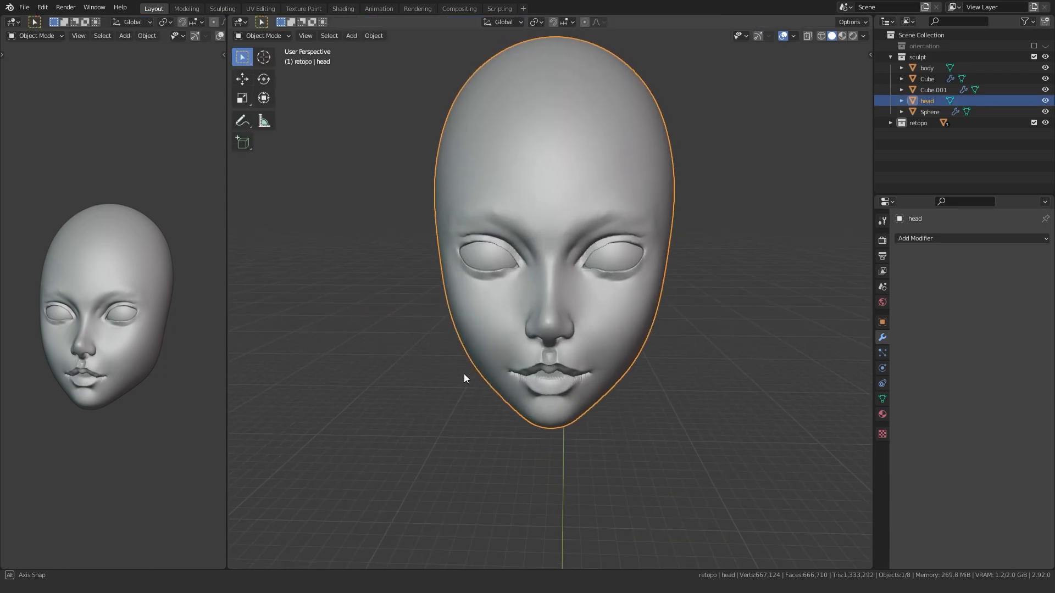
key("n")
left_click(865, 140)
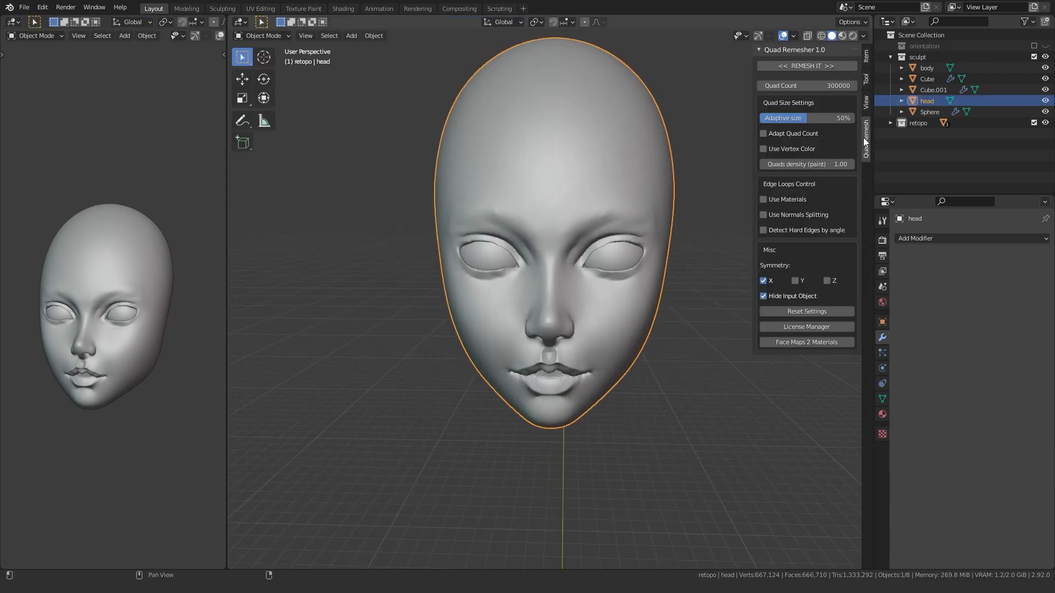
left_click(816, 65)
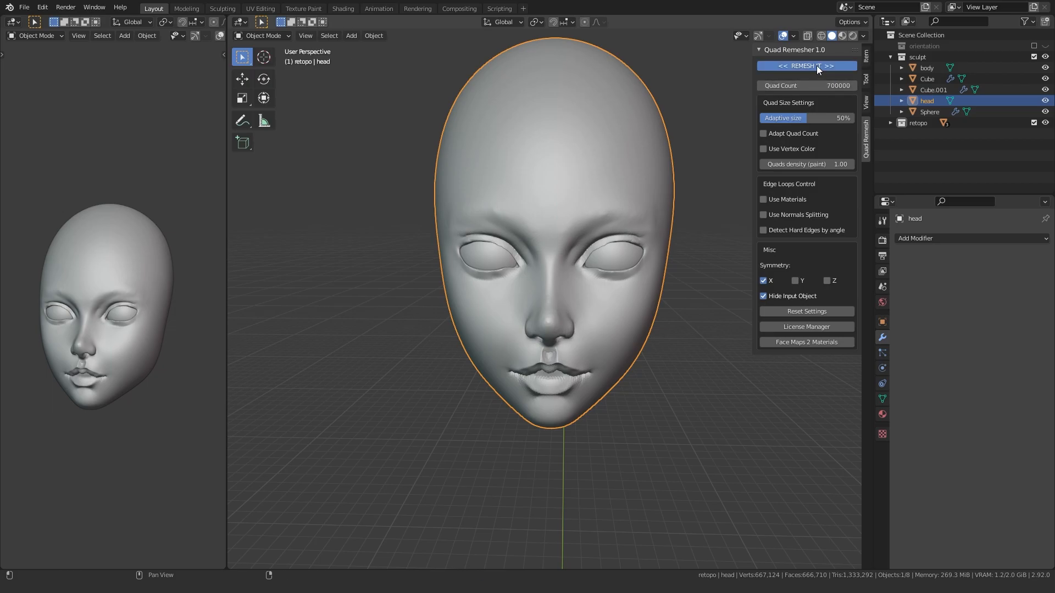
key("n")
Step: Put the remeshed head into Sculpt Mode with X symmetry and the Crease brush
left_click(481, 174)
key("ctrl+Tab")
left_click(485, 228)
key("shift+c")
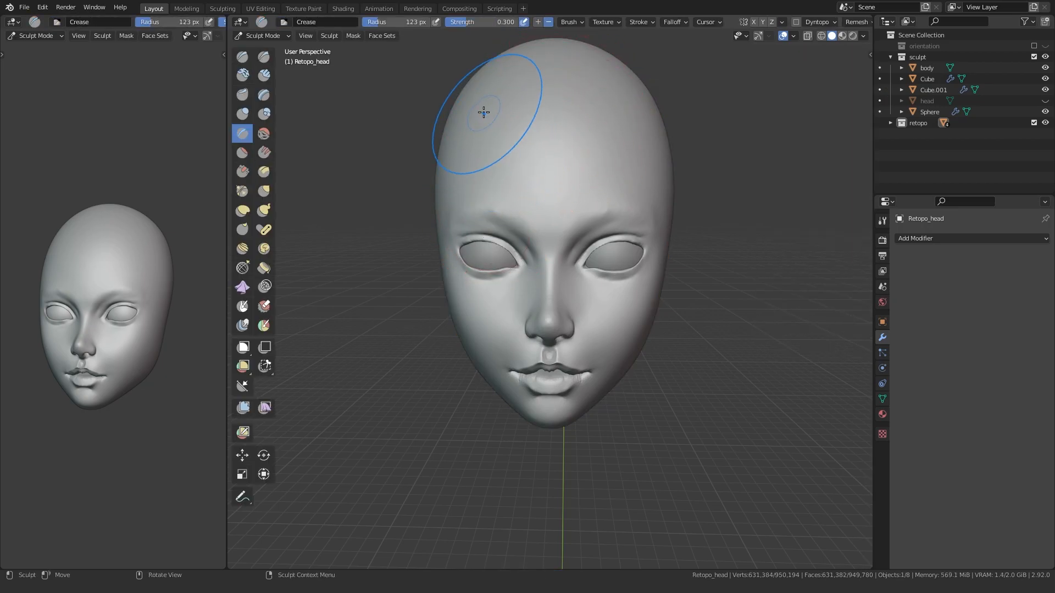
scroll(445, 313, "up", 3)
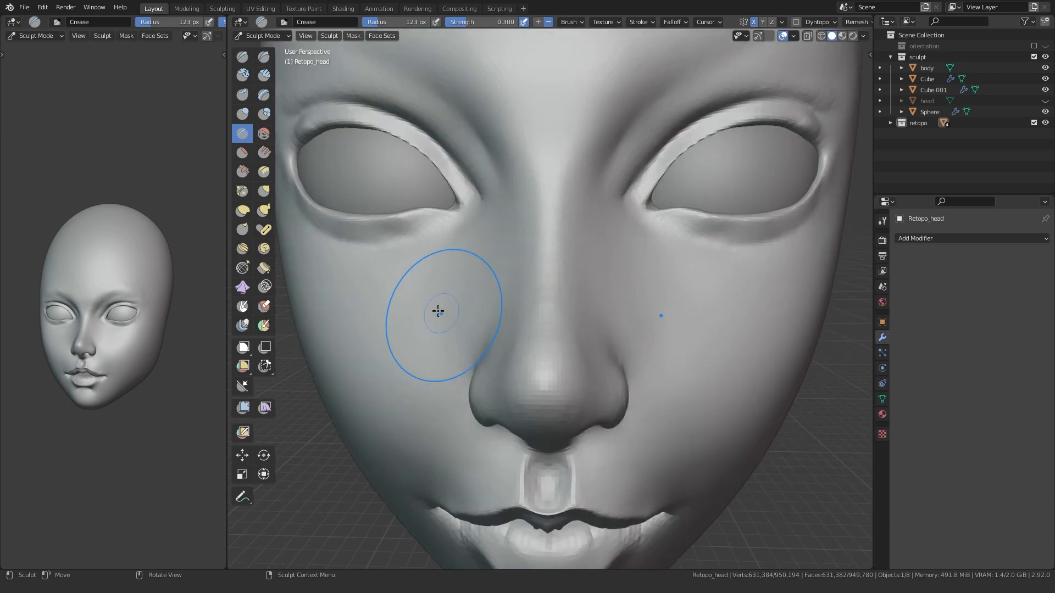
Step: Mask the lower lip, chin and jaw by expanding a mask, leaving the upper lip free to sculpt
middle_click_drag(445, 313, 471, 283)
scroll(473, 278, "down", 4)
scroll(490, 259, "up", 5)
scroll(490, 259, "up", 2)
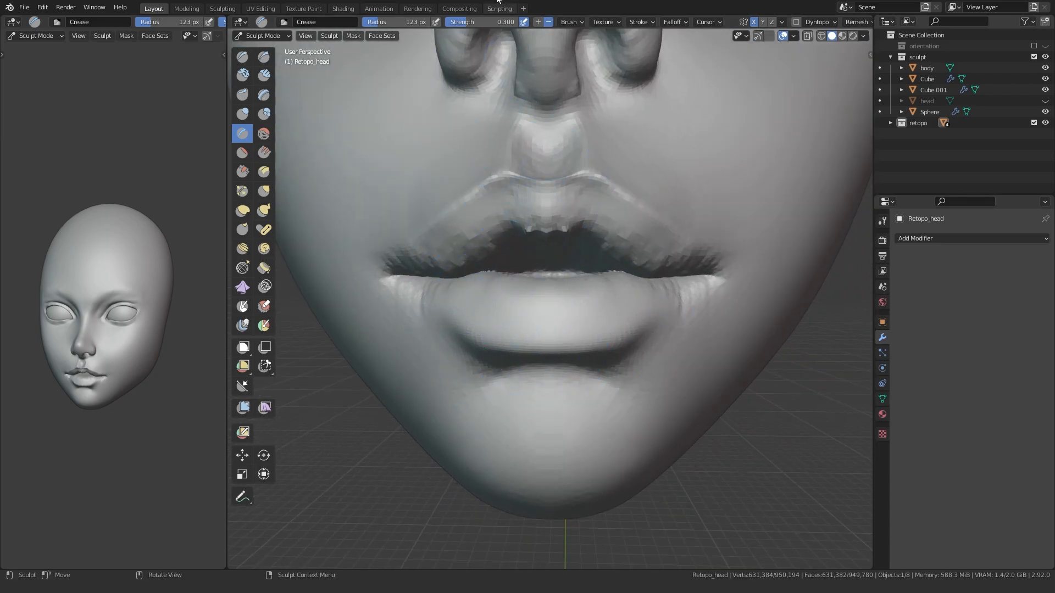
key("shift+a")
left_click(766, 247)
middle_click_drag(562, 242, 580, 295)
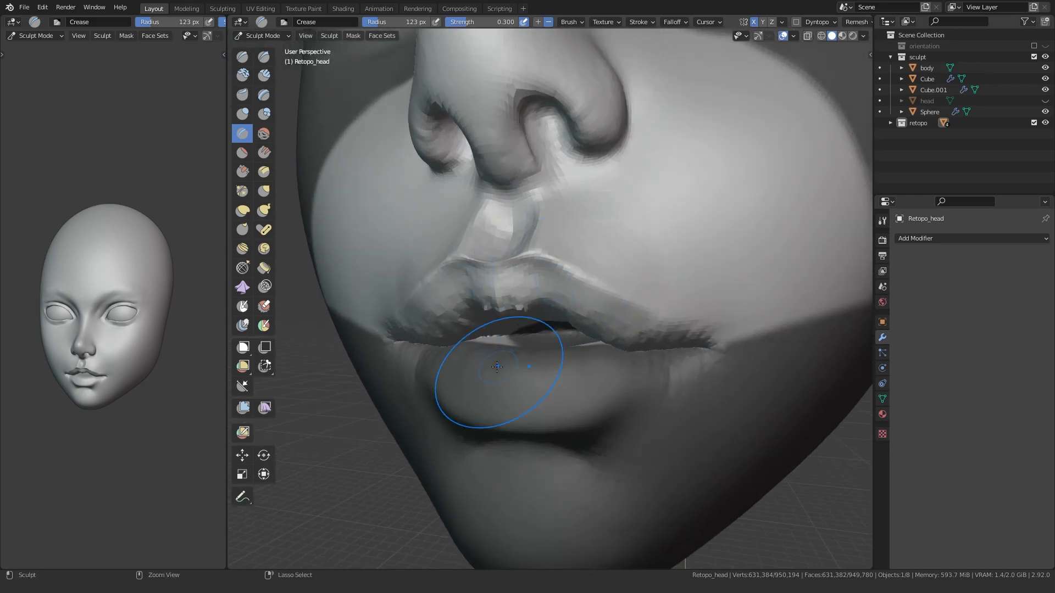
middle_click_drag(497, 363, 499, 318, "ctrl")
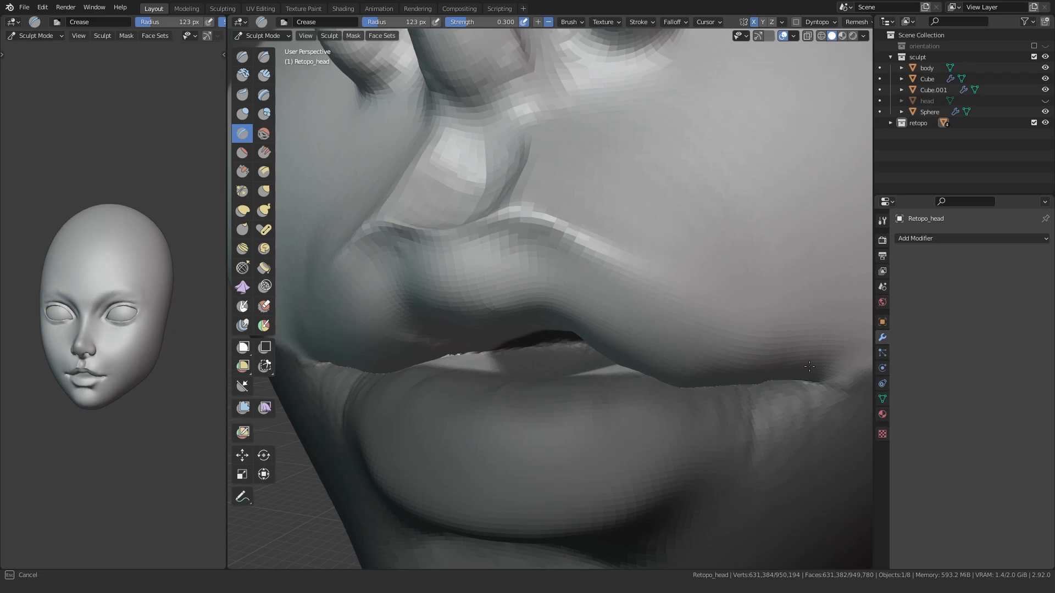
Step: Smooth the upper lip surface and refine its edge towards the mouth corners with the Crease brush at 123 px
left_click_drag(804, 392, 783, 397)
middle_click_drag(379, 428, 477, 408)
left_click_drag(445, 379, 483, 357)
middle_click_drag(484, 368, 429, 372)
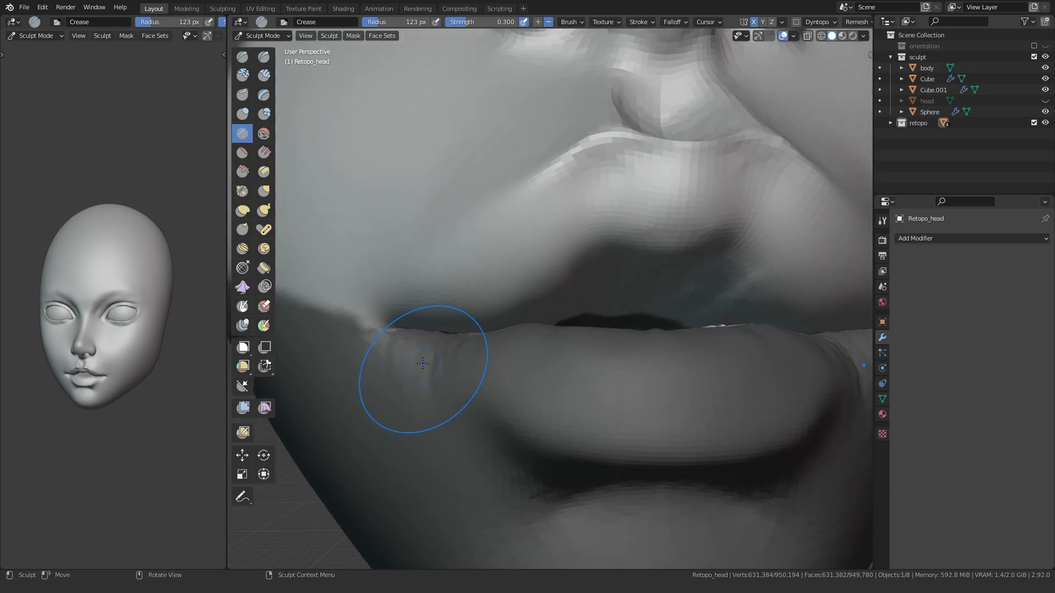
Step: Add volume to the upper lip and its outer parts with a 127 px Inflate/Deflate brush
key("i")
left_click_drag(422, 352, 416, 338)
scroll(423, 335, "down", 3)
key("f")
left_click(480, 346)
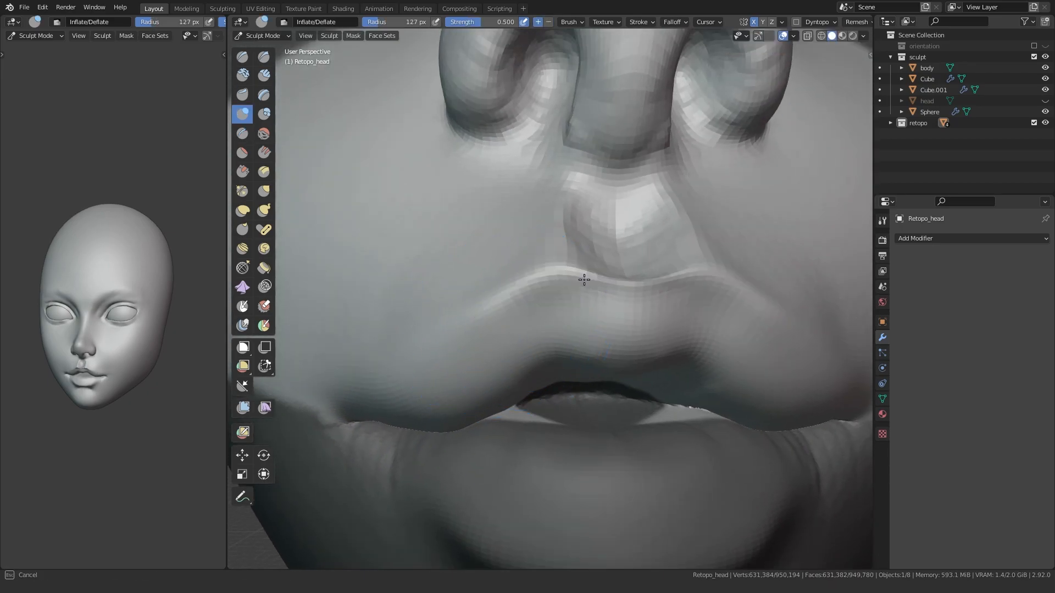
middle_click_drag(792, 420, 494, 400)
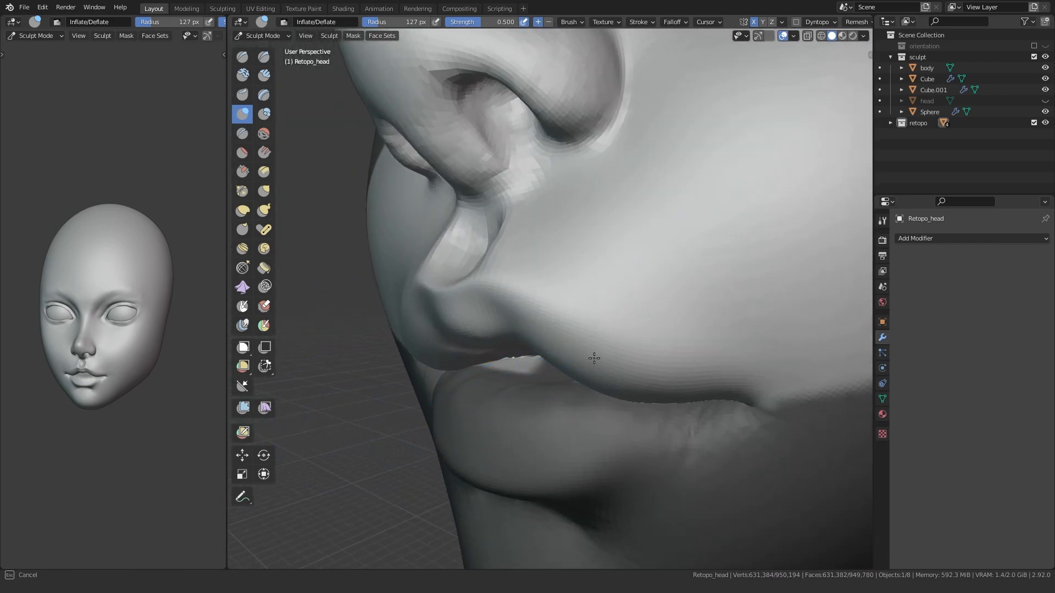
Step: Reshape the upper lip with a 187 px Grab brush and fill it out with a 130 px Inflate/Deflate brush
mouse_move(563, 383)
middle_mouse_down()
mouse_move(769, 390)
mouse_move(307, 413)
mouse_move(371, 430)
mouse_move(546, 377)
mouse_move(513, 376)
mouse_move(617, 278)
mouse_move(577, 348)
mouse_move(650, 273)
mouse_move(541, 250)
mouse_move(471, 259)
middle_mouse_up()
key("g")
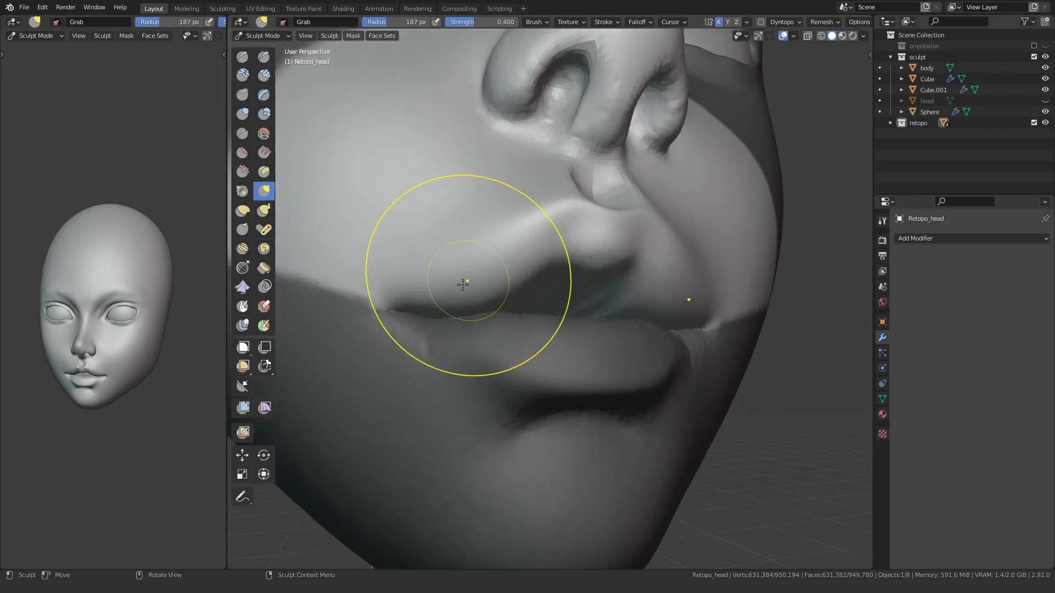
key("i")
mouse_move(423, 306)
middle_mouse_down()
mouse_move(455, 340)
mouse_move(419, 334)
middle_mouse_up()
middle_click_drag(510, 321, 502, 255)
mouse_move(557, 224)
middle_mouse_down()
mouse_move(579, 237)
mouse_move(549, 224)
mouse_move(617, 176)
middle_mouse_up()
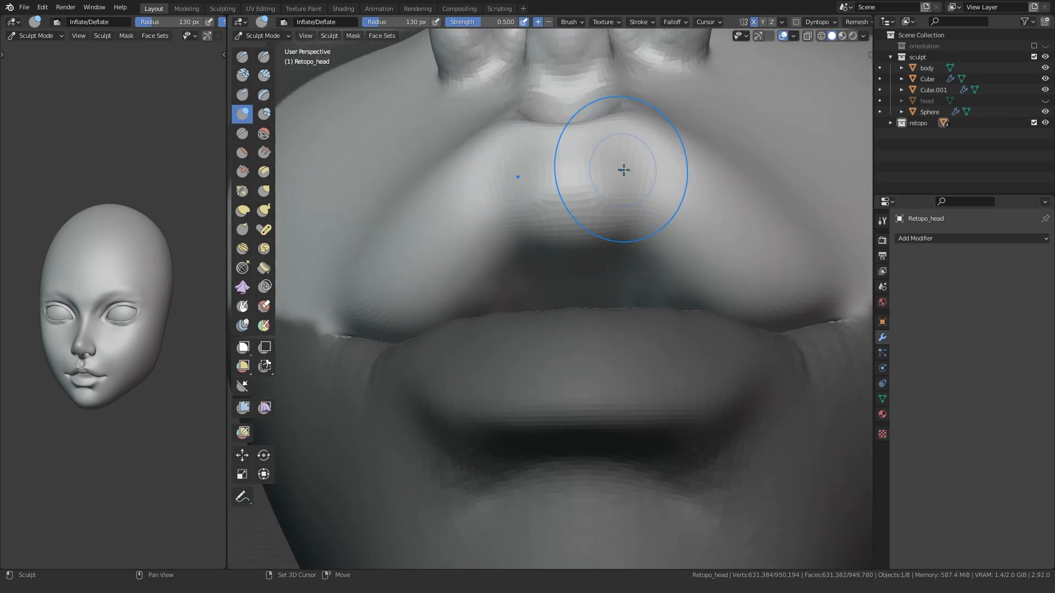
middle_click_drag(566, 237, 560, 287)
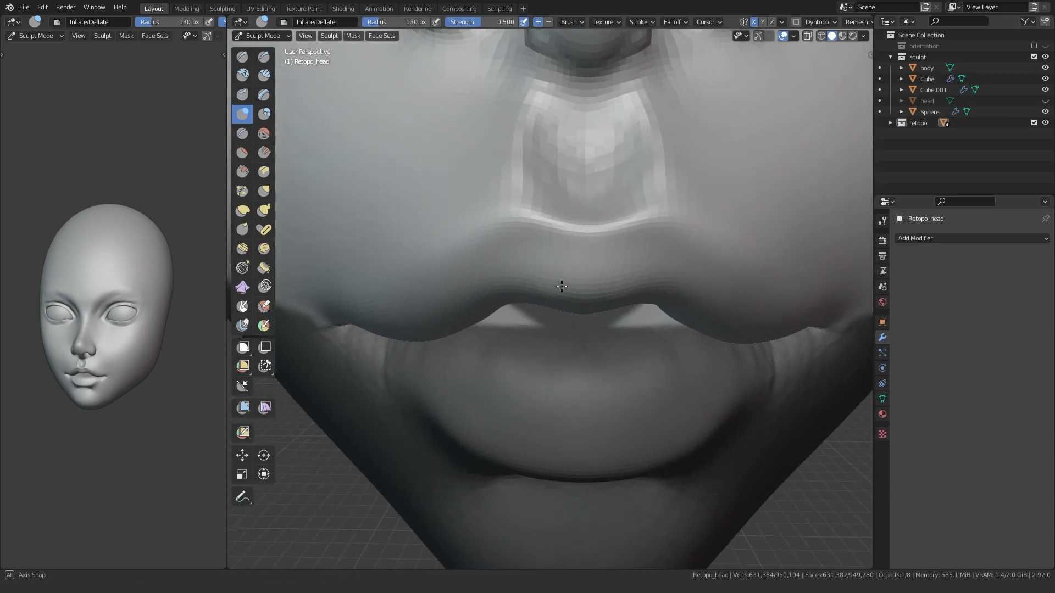
Step: Refine the centre and outer parts of the upper lip with the Inflate/Deflate brush at 54 px and 91 px
scroll(561, 287, "down", 4)
middle_click_drag(514, 318, 530, 260)
scroll(530, 260, "up", 2)
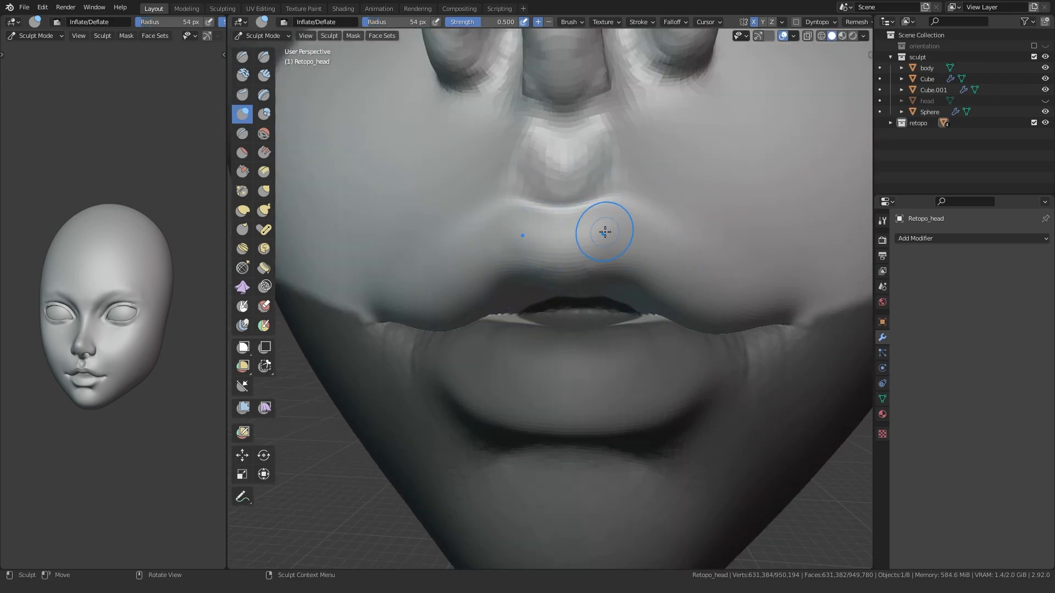
mouse_move(637, 241)
middle_mouse_down()
mouse_move(572, 247)
mouse_move(515, 284)
middle_mouse_up()
middle_click_drag(627, 259, 490, 318)
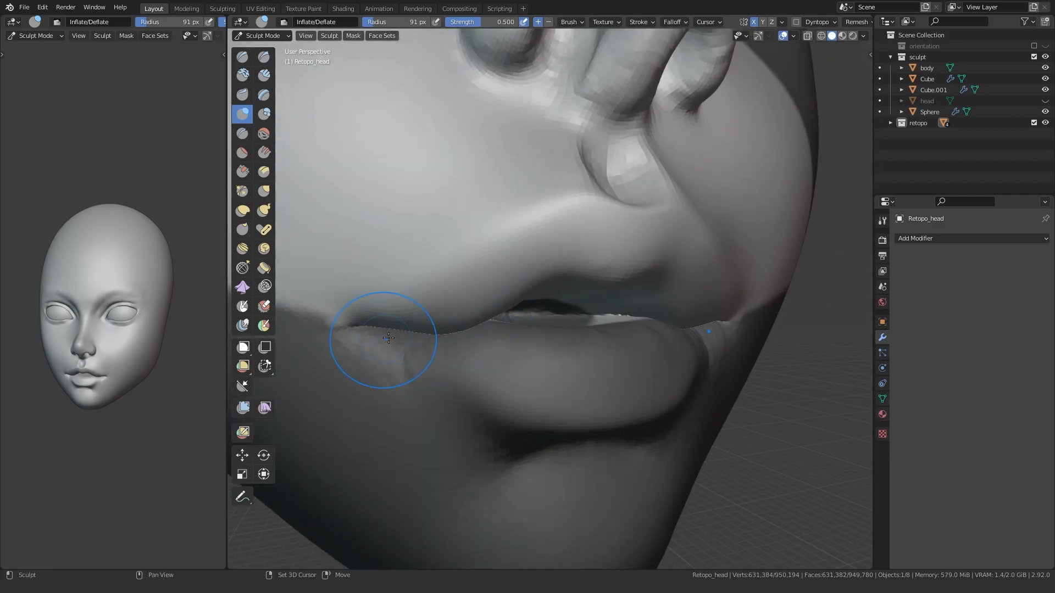
Step: Sharpen the mouth corners below the upper lip with the Crease brush
key("shift+c")
middle_click_drag(385, 338, 459, 351)
middle_click_drag(562, 328, 470, 252)
key("f")
left_click(625, 341)
mouse_move(373, 434)
middle_mouse_down("ctrl")
mouse_move(346, 374)
mouse_move(423, 386)
mouse_move(454, 300)
mouse_move(528, 275)
mouse_move(506, 259)
middle_mouse_up("ctrl")
scroll(485, 294, "up", 5)
scroll(506, 259, "up", 1)
Step: Adjust the upper lip's outline and lower edge with the Grab brush, starting at 144 px
key("g")
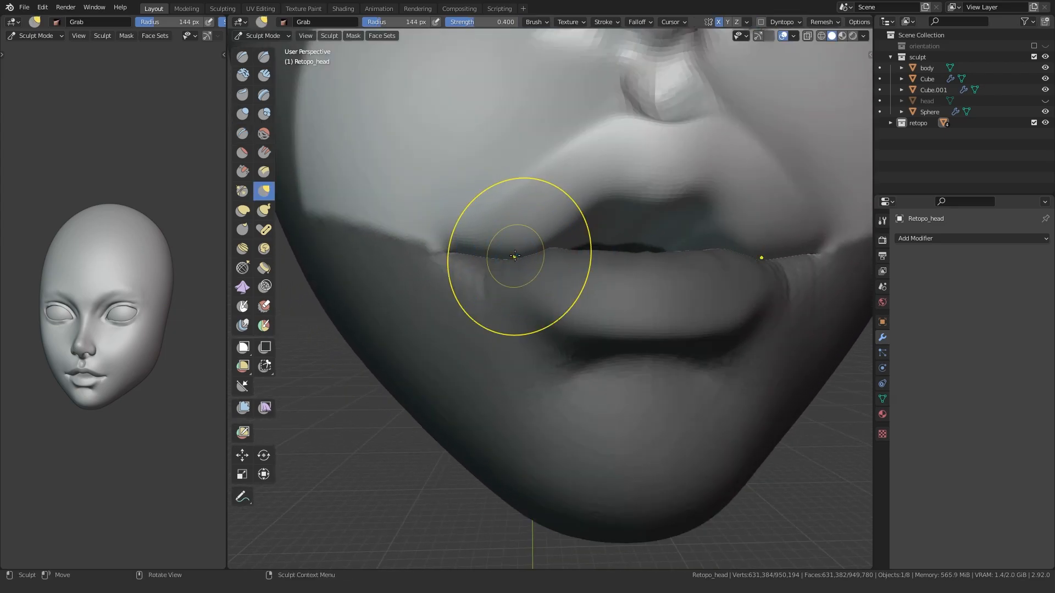
left_click_drag(597, 204, 597, 203)
mouse_move(597, 202)
middle_mouse_down()
mouse_move(554, 204)
mouse_move(591, 233)
mouse_move(542, 257)
middle_mouse_up()
key("f")
left_click(620, 211)
scroll(581, 205, "down", 4)
scroll(542, 256, "up", 3)
mouse_move(671, 244)
middle_mouse_down()
mouse_move(424, 306)
mouse_move(424, 294)
mouse_move(565, 302)
mouse_move(631, 247)
mouse_move(601, 295)
middle_mouse_up()
Step: Define the upper lip's border and the mouth corner with a 117 px Crease brush
key("shift+c")
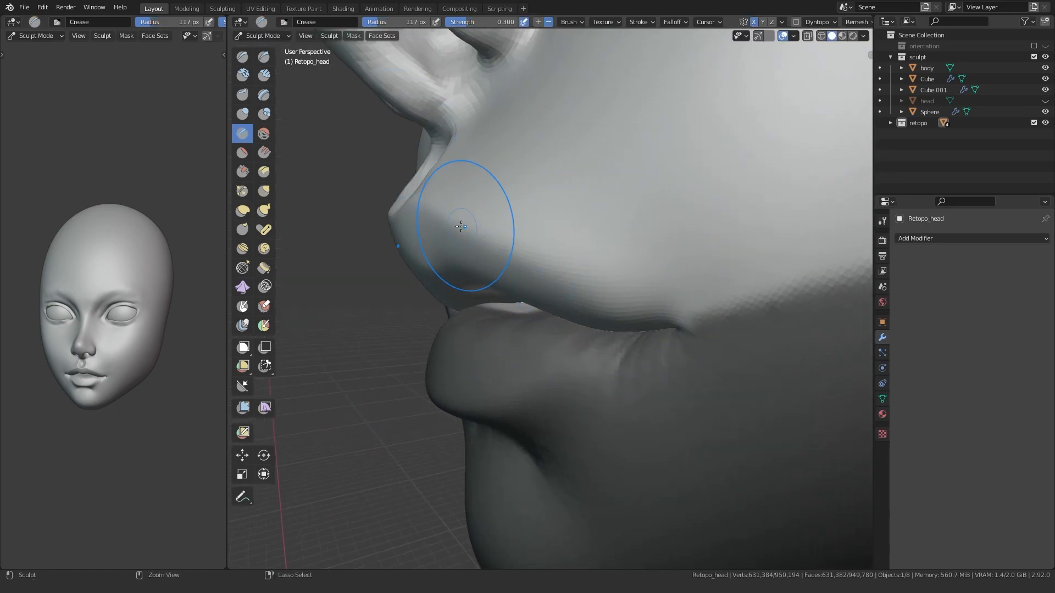
middle_click_drag(471, 219, 532, 260)
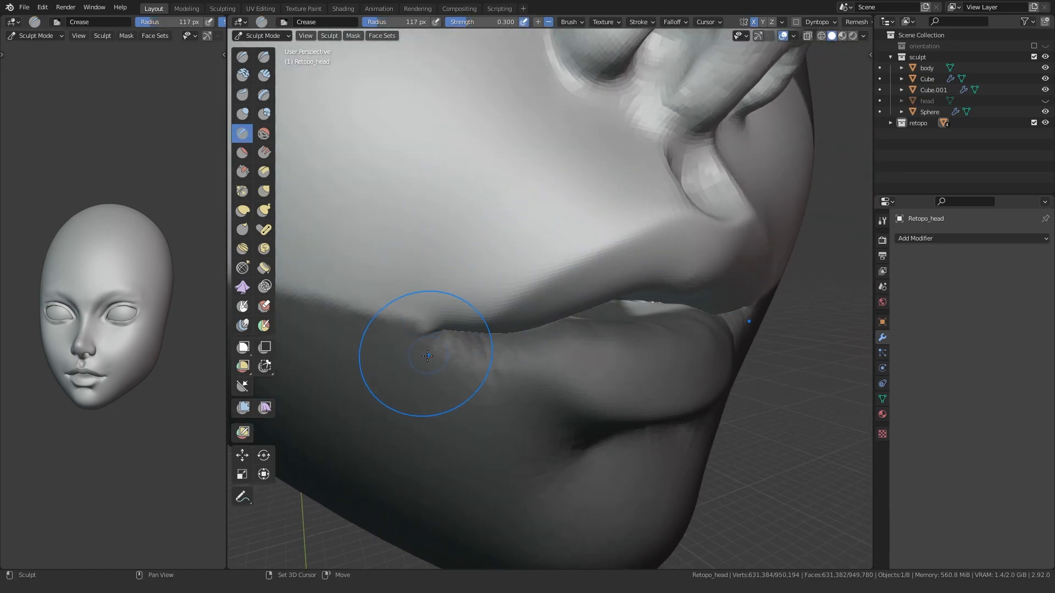
middle_click_drag(433, 353, 396, 380)
Step: Invert the mask to protect the upper lip and free the lower lip and chin for sculpting
scroll(397, 380, "down", 2)
scroll(396, 380, "down", 2)
middle_click_drag(502, 265, 447, 258)
scroll(497, 326, "up", 3)
middle_click_drag(497, 326, 483, 325)
Step: Soften the mask edge, then smooth and shape the lower lip and mouth corners using a 157 px Grab brush
key("g")
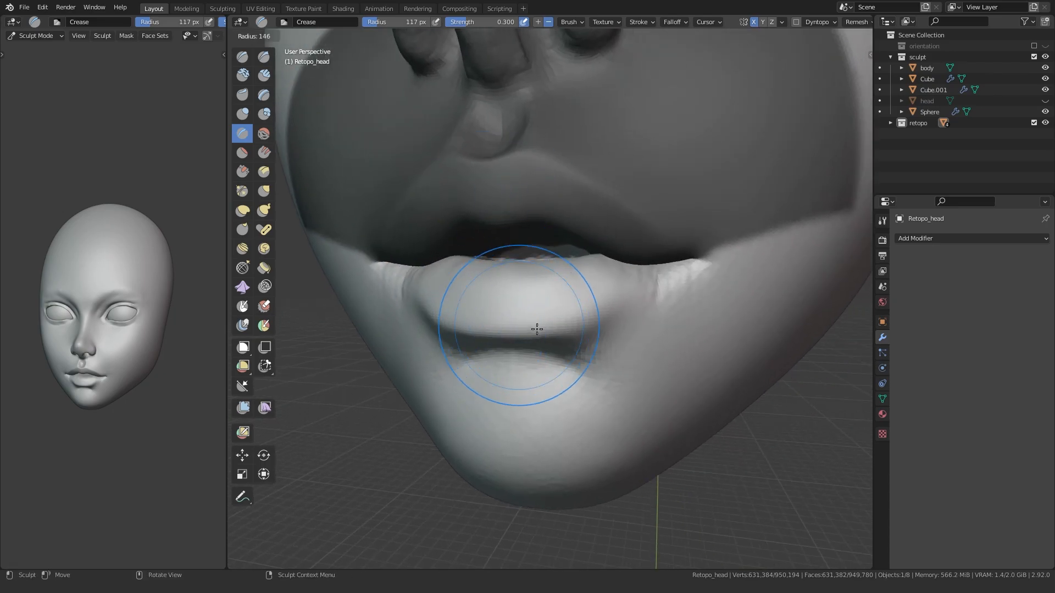
left_click_drag(502, 316, 591, 306)
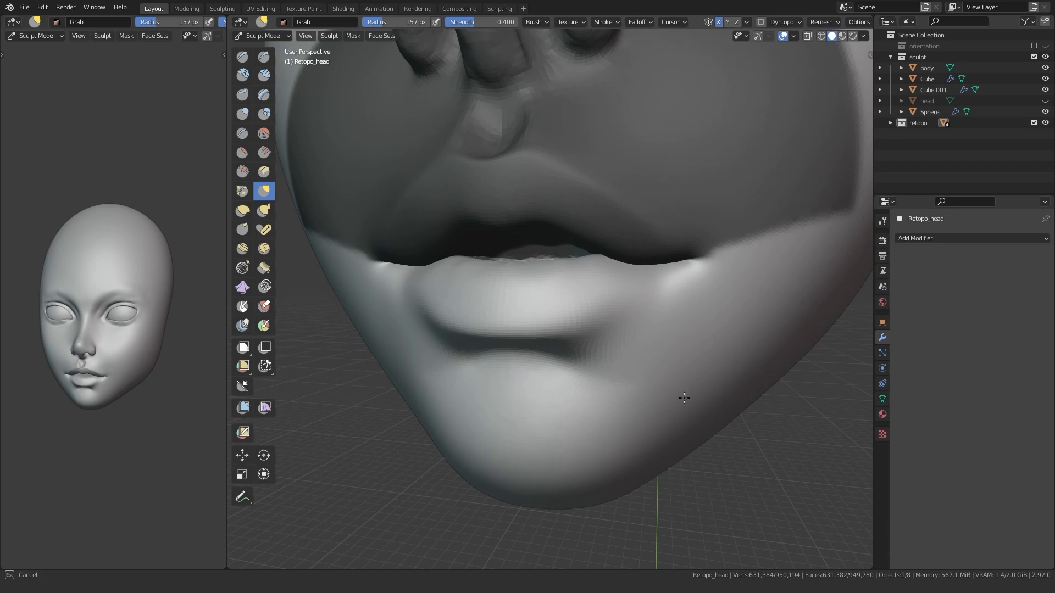
key("q")
left_click(416, 393)
left_click_drag(801, 221, 810, 217)
middle_click_drag(421, 439, 519, 362)
left_click_drag(503, 330, 527, 333, "shift")
mouse_move(519, 363)
middle_mouse_down()
mouse_move(410, 384)
mouse_move(428, 409)
middle_mouse_up()
Step: Reshape the lower lip's upper edge and fullness with the 157 px Grab brush, checking the mouth in both views
scroll(433, 379, "up", 2)
scroll(434, 379, "up", 2)
left_click_drag(582, 331, 587, 346)
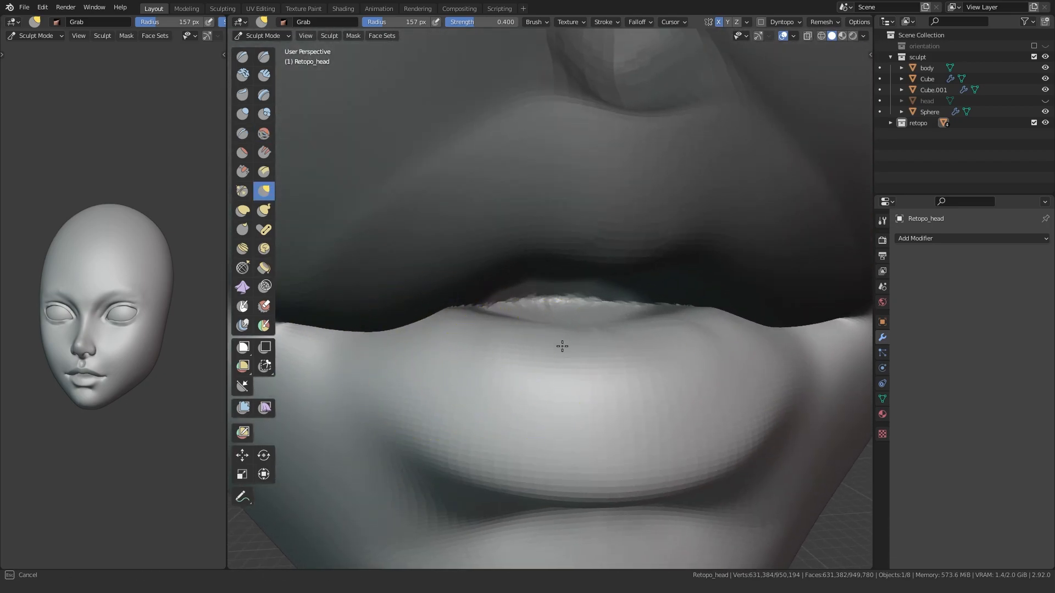
middle_click_drag(586, 346, 501, 379)
left_click_drag(654, 447, 648, 440)
scroll(466, 433, "down", 2)
middle_click_drag(382, 409, 419, 436)
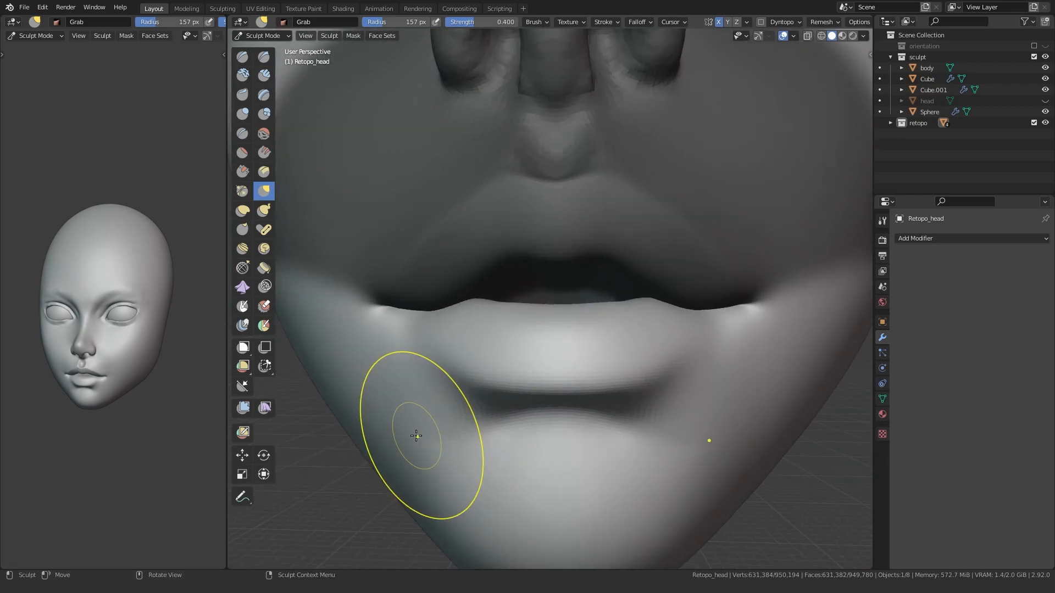
scroll(472, 263, "down", 3)
mouse_move(560, 296)
middle_mouse_down()
mouse_move(602, 304)
mouse_move(542, 306)
middle_mouse_up()
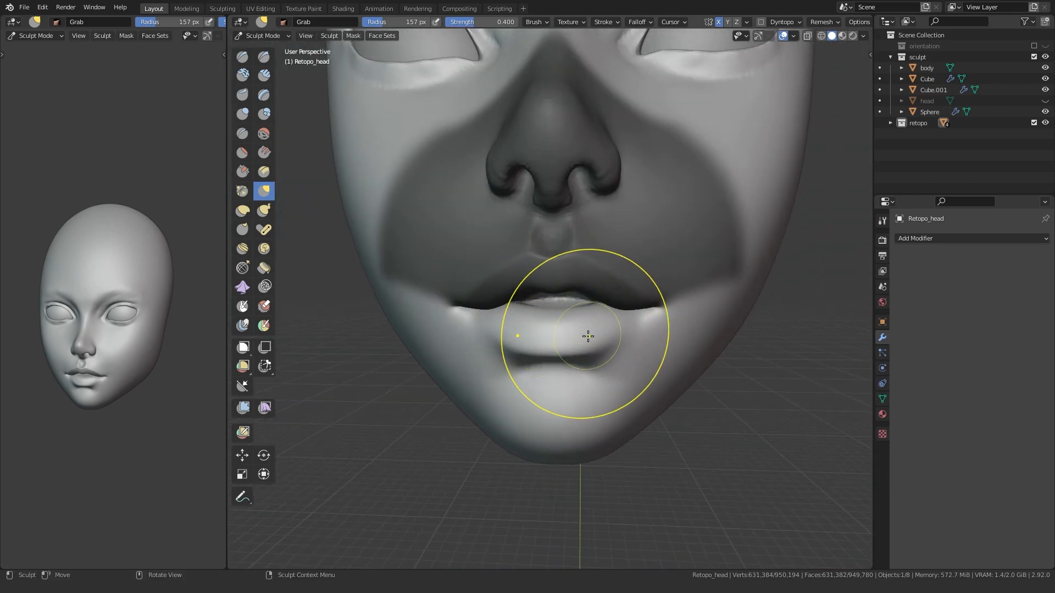
scroll(584, 330, "up", 3)
middle_click_drag(435, 388, 388, 365)
scroll(88, 368, "up", 6)
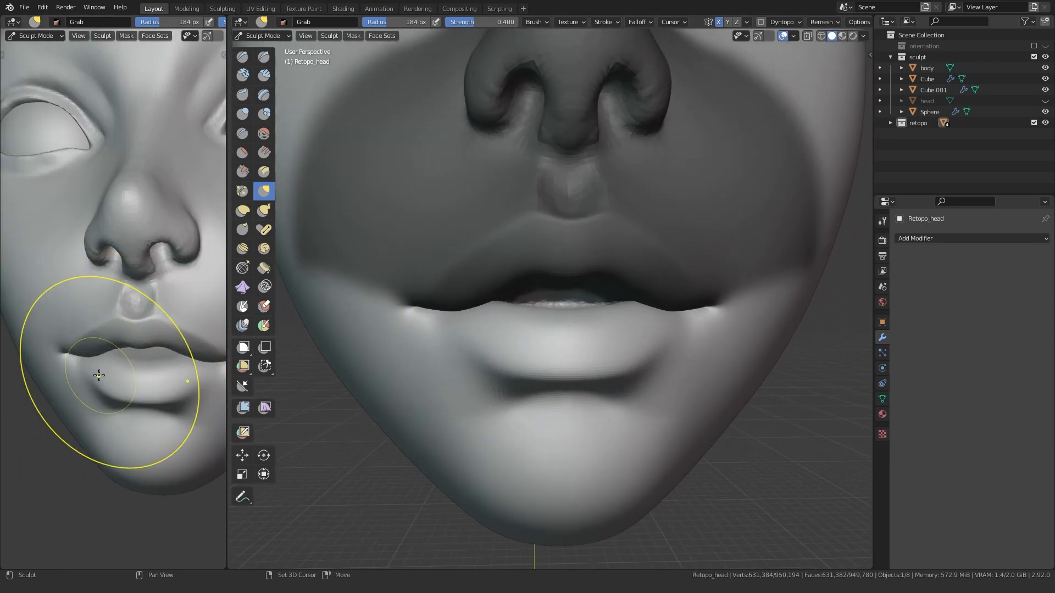
Step: Adjust the lower lip's side profile with a 153 px Grab brush, then add fullness with the Inflate/Deflate brush
scroll(351, 357, "down", 5)
middle_click_drag(486, 368, 517, 357)
scroll(425, 359, "up", 5)
scroll(425, 358, "up", 2)
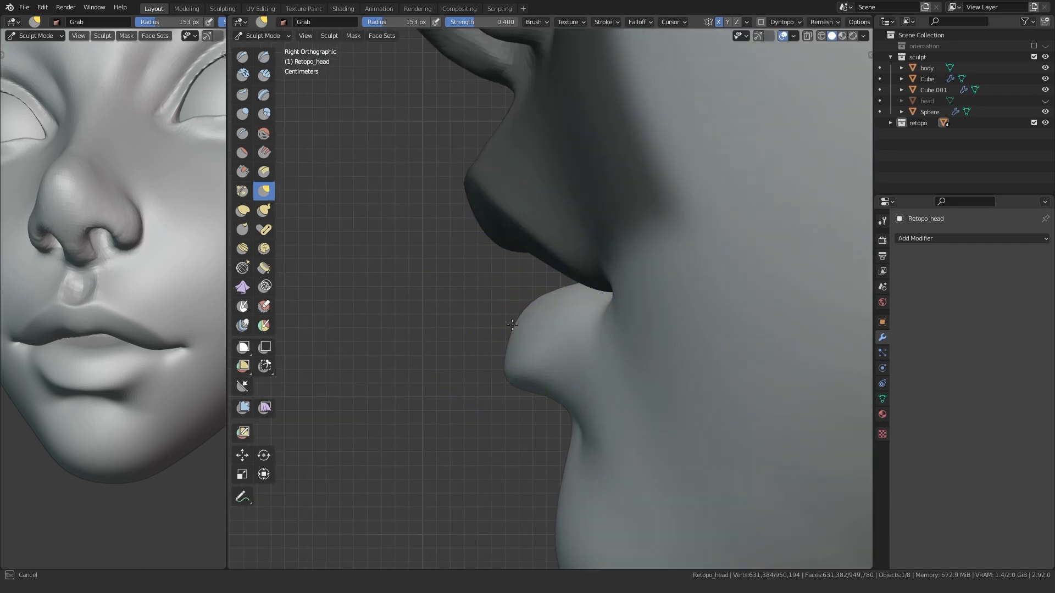
key("i")
middle_click_drag(532, 309, 525, 319)
scroll(599, 322, "down", 4)
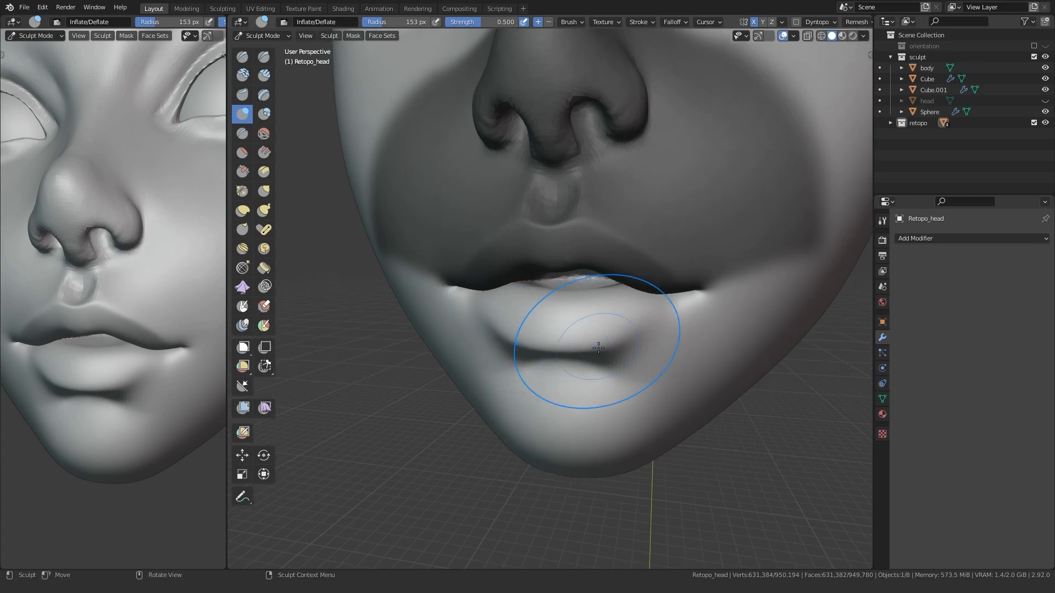
Step: Refine the lower lip's underside with a 105 px Grab brush
key("g")
scroll(554, 347, "down", 4)
mouse_move(511, 351)
middle_mouse_down()
mouse_move(567, 355)
mouse_move(504, 354)
mouse_move(555, 353)
middle_mouse_up()
scroll(524, 352, "up", 1)
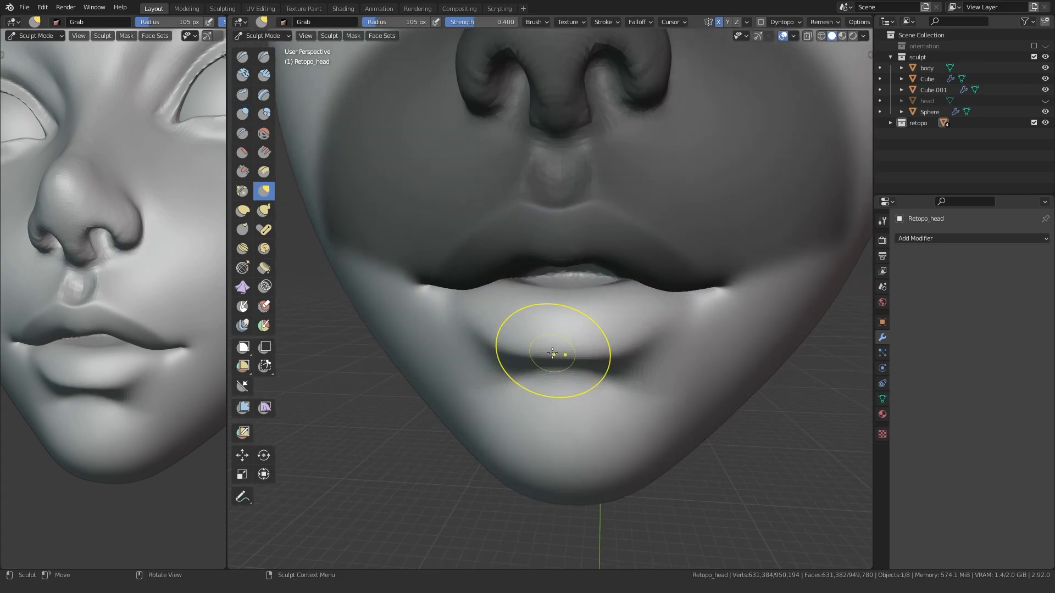
Step: Define the fold beneath the lower lip with an 82 px Crease brush
key("shift+c")
scroll(556, 373, "up", 5)
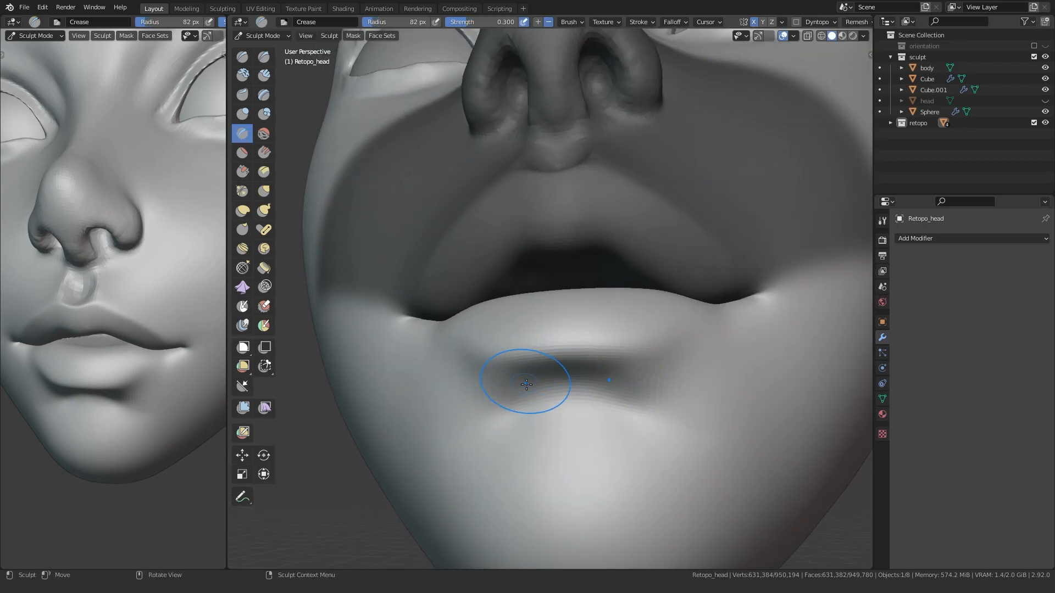
scroll(467, 395, "down", 2)
mouse_move(469, 385)
middle_mouse_down()
mouse_move(487, 421)
mouse_move(459, 384)
middle_mouse_up()
scroll(528, 354, "up", 2)
mouse_move(542, 348)
left_mouse_down()
mouse_move(575, 313)
mouse_move(706, 367)
left_mouse_up()
Step: Invert the mask to free the upper lip and nose, and refine the philtrum with a 114 px Clay Strips brush
left_click(263, 77)
mouse_move(352, 397)
middle_mouse_down()
mouse_move(379, 405)
mouse_move(436, 386)
mouse_move(416, 468)
mouse_move(634, 380)
middle_mouse_up()
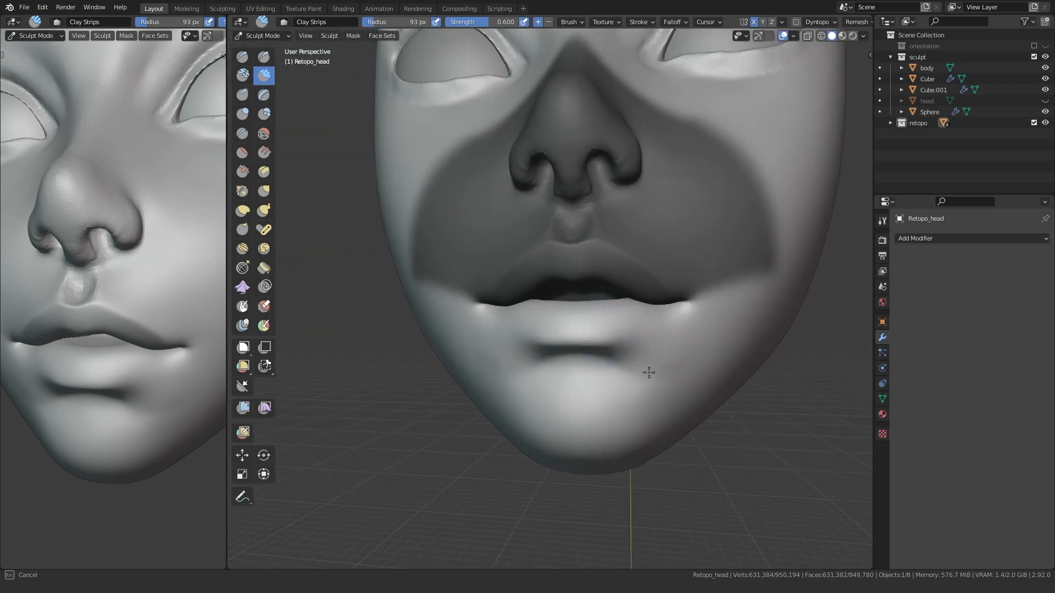
key("ctrl+i")
mouse_move(537, 274)
middle_mouse_down("ctrl")
mouse_move(524, 345)
mouse_move(534, 241)
mouse_move(494, 396)
middle_mouse_up("ctrl")
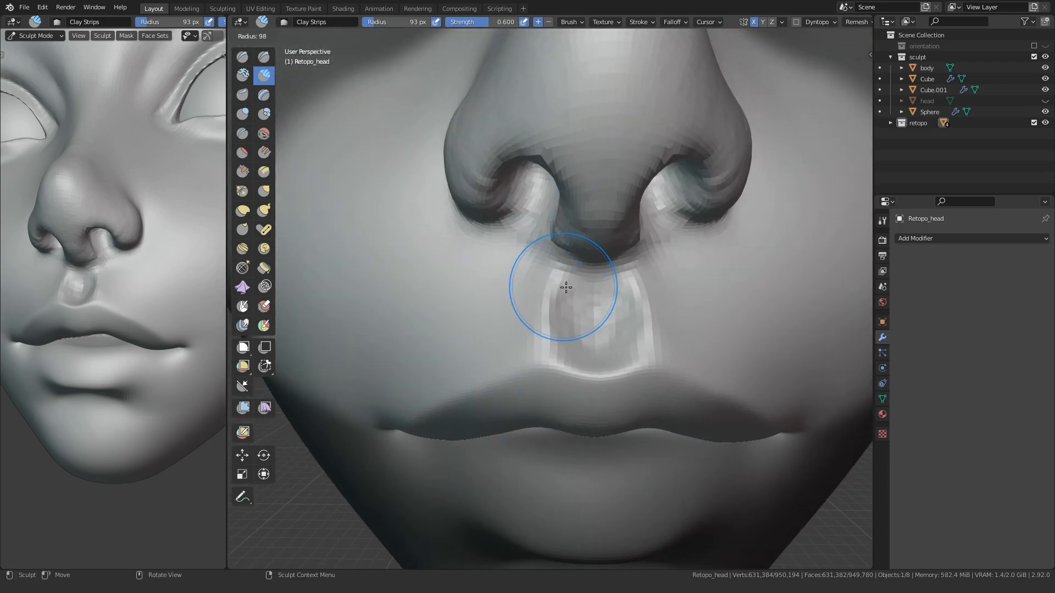
middle_click_drag(599, 267, 506, 299)
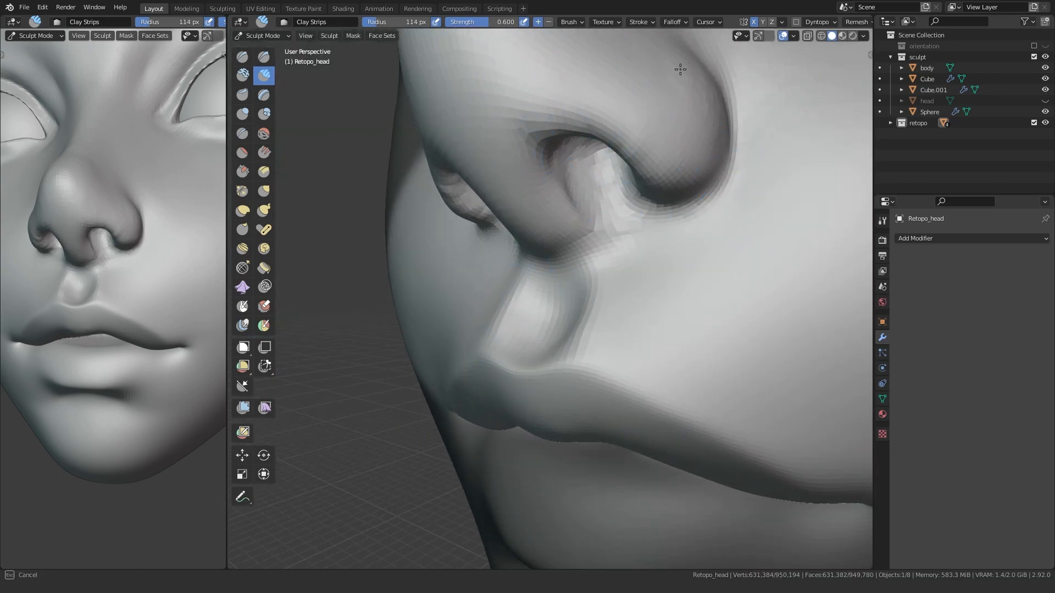
mouse_move(493, 221)
middle_mouse_down()
mouse_move(553, 258)
mouse_move(544, 249)
middle_mouse_up()
Step: Sharpen the nostril rim and the base of the nose with a 68 px Crease brush
key("shift+c")
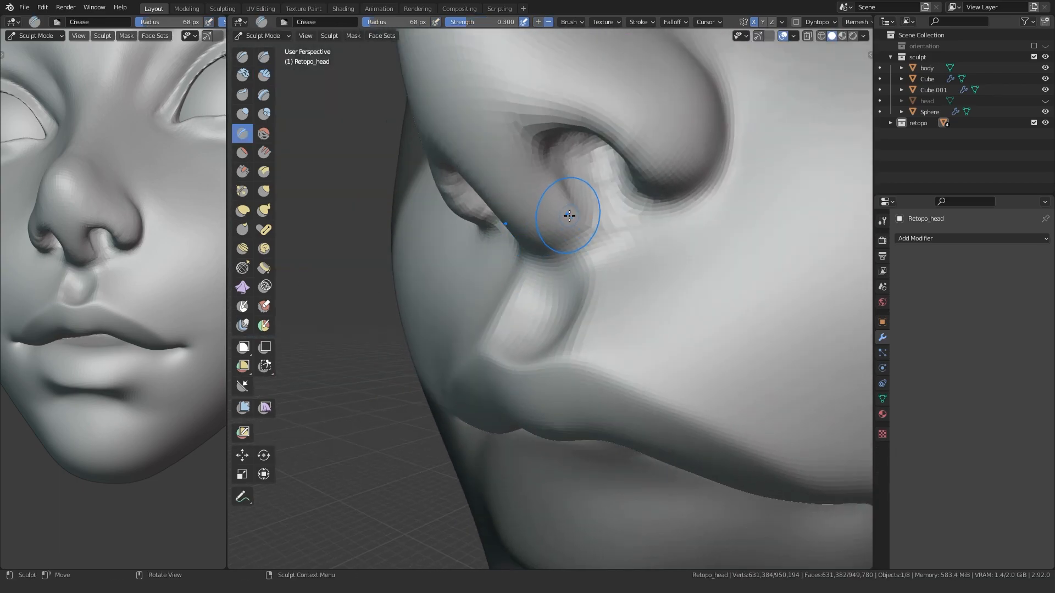
middle_click_drag(548, 176, 533, 202)
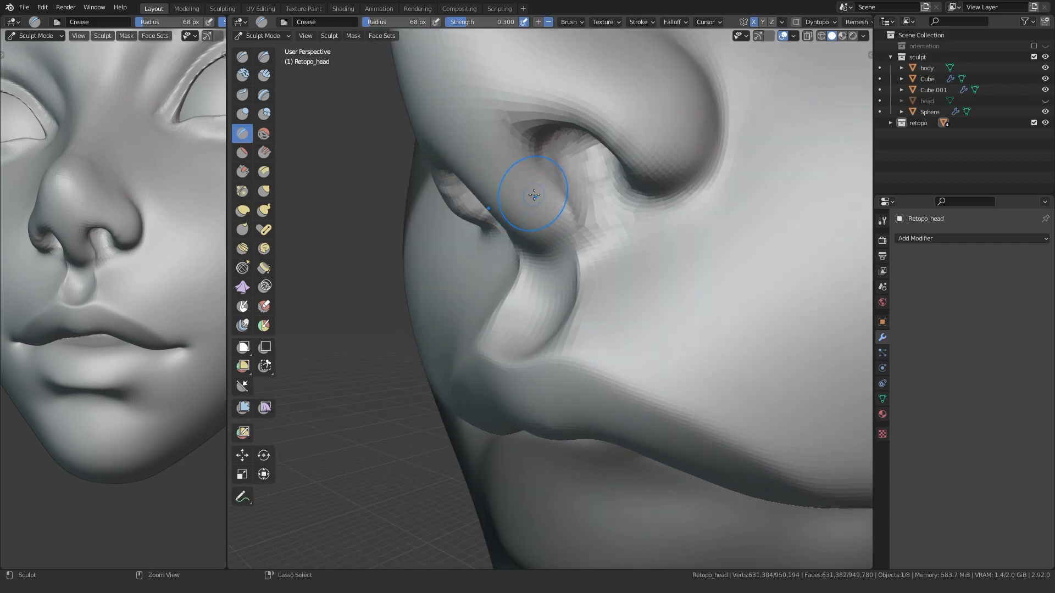
mouse_move(684, 230)
middle_mouse_down()
mouse_move(464, 337)
mouse_move(487, 357)
mouse_move(570, 255)
mouse_move(553, 294)
mouse_move(570, 329)
mouse_move(541, 302)
middle_mouse_up()
key("g")
key("shift+c")
mouse_move(561, 265)
middle_mouse_down()
mouse_move(536, 278)
mouse_move(545, 266)
middle_mouse_up()
mouse_move(542, 308)
middle_mouse_down()
mouse_move(517, 330)
mouse_move(560, 313)
mouse_move(530, 364)
mouse_move(499, 306)
mouse_move(498, 324)
middle_mouse_up()
Step: Reshape the base of the nostril wing above the lip with an 89 px Grab brush
key("g")
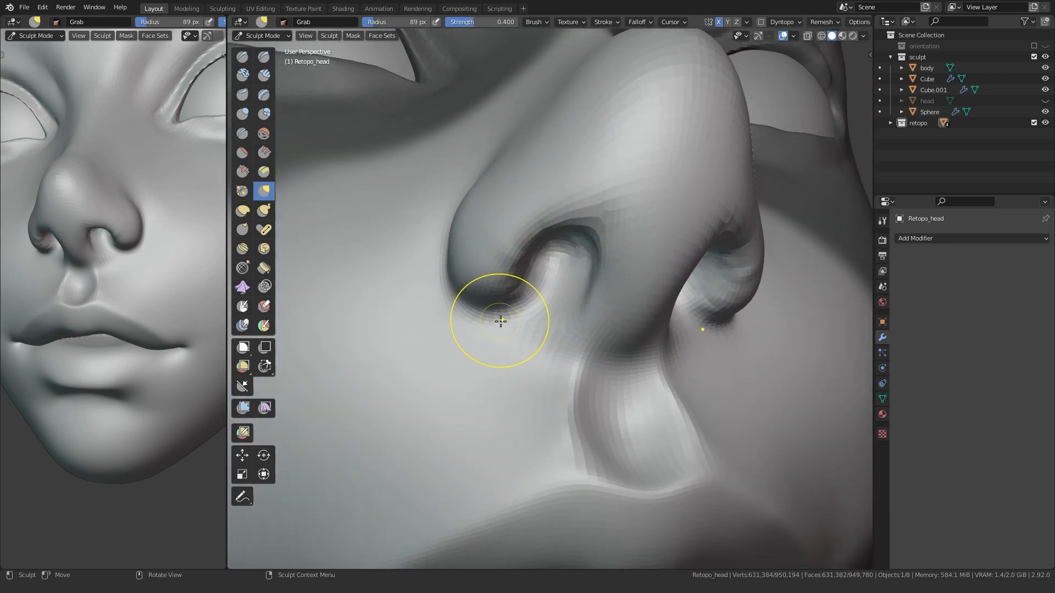
left_click_drag(520, 359, 519, 355)
middle_click_drag(492, 354, 521, 336)
left_click_drag(520, 336, 520, 327)
mouse_move(520, 327)
middle_mouse_down()
mouse_move(589, 355)
mouse_move(539, 322)
middle_mouse_up()
mouse_move(510, 364)
middle_mouse_down()
mouse_move(569, 361)
mouse_move(513, 337)
middle_mouse_up()
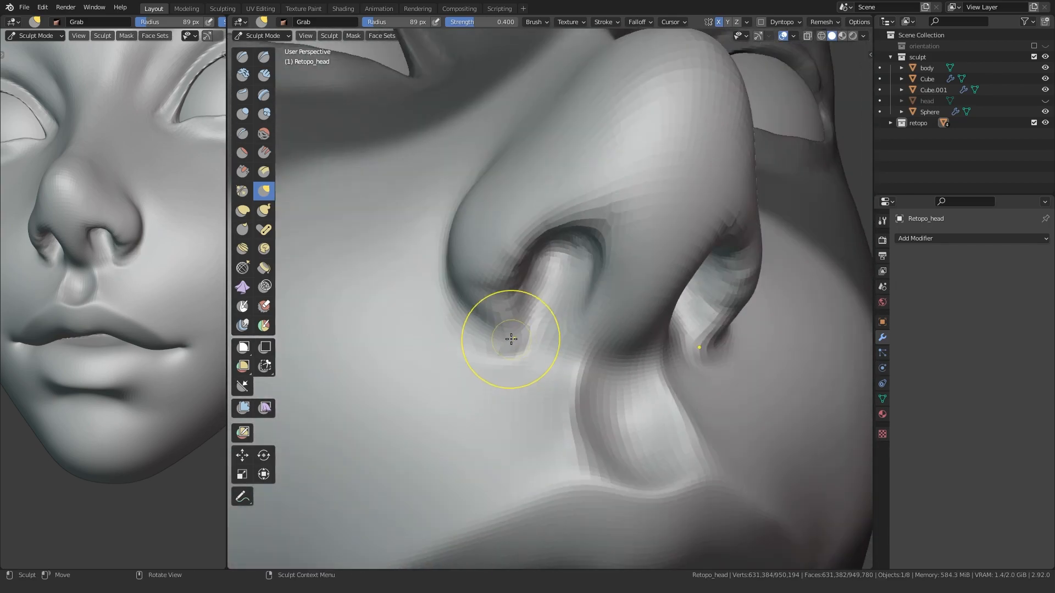
Step: Crease the nostril opening's edges with an 89 px Crease brush, checking the nose in both views
key("shift+c")
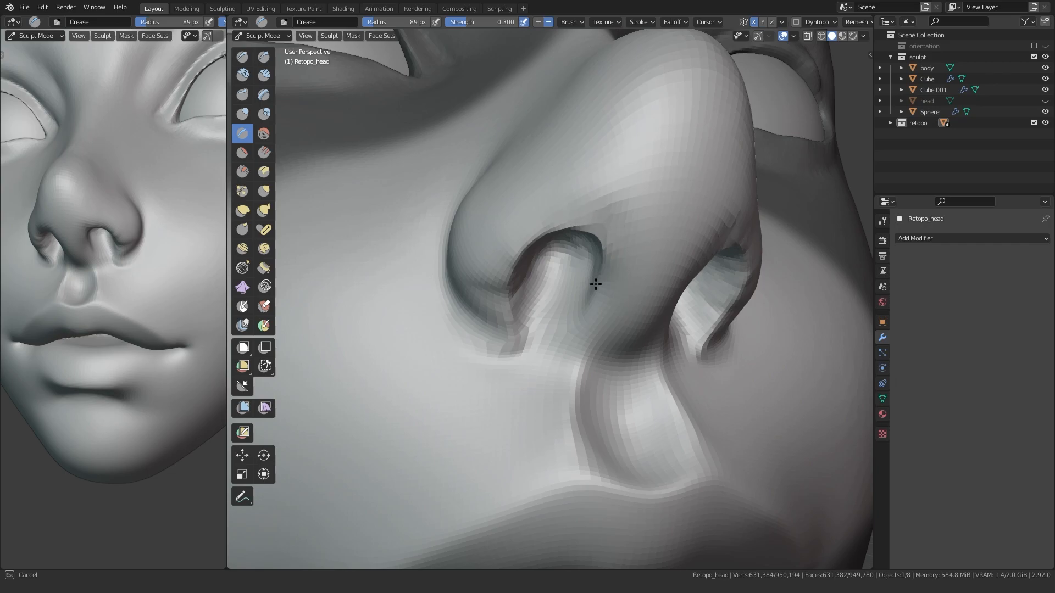
middle_click_drag(571, 340, 500, 327)
scroll(504, 324, "down", 2)
scroll(139, 332, "down", 5)
middle_click_drag(138, 332, 110, 342)
mouse_move(568, 388)
middle_mouse_down()
mouse_move(524, 391)
mouse_move(550, 352)
middle_mouse_up()
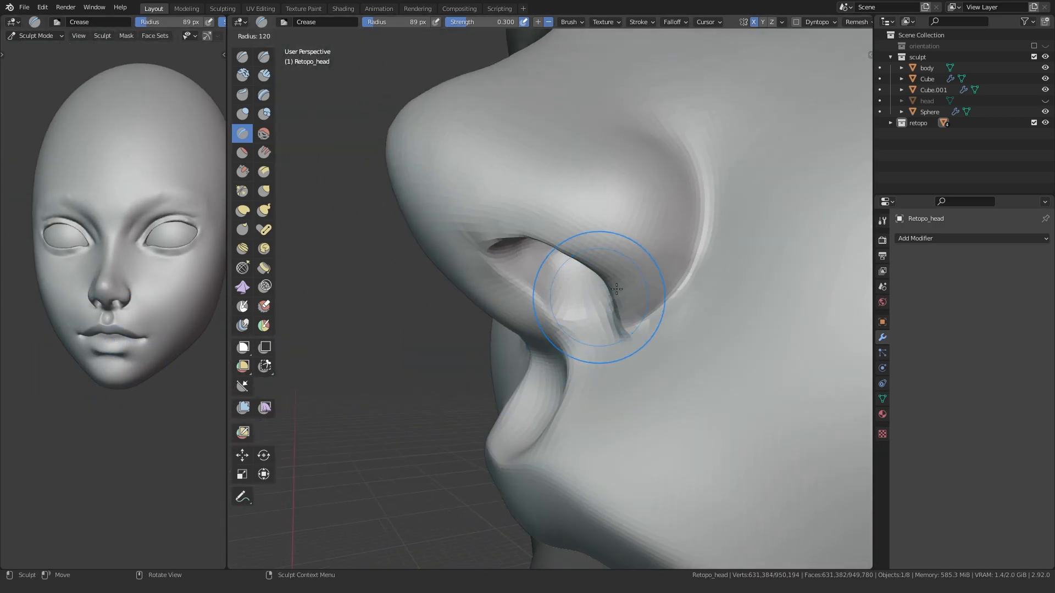
Step: Reshape the upper lip and mouth corners with a 194 px Grab brush, keeping the lower lip masked
key("g")
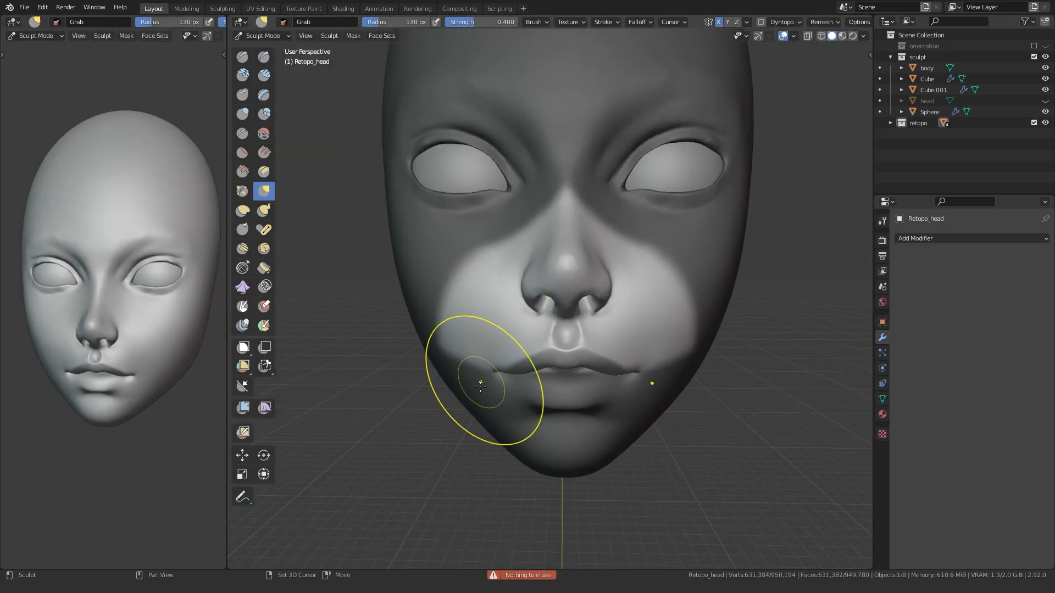
middle_click_drag(480, 386, 480, 291, "shift")
middle_click_drag(480, 291, 473, 250, "ctrl")
middle_click_drag(403, 312, 440, 301)
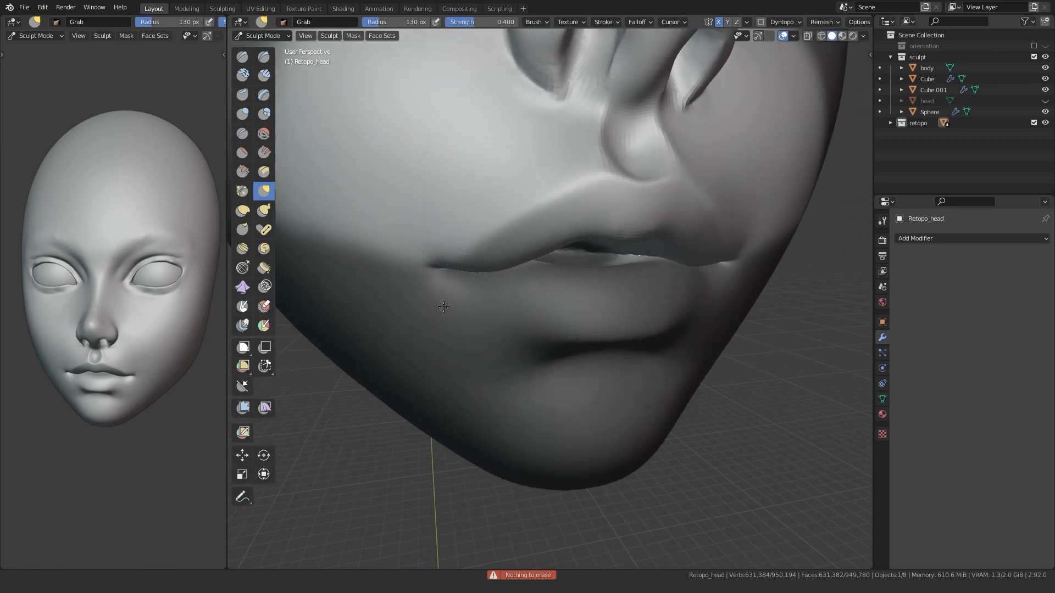
key("f")
left_click(473, 269)
mouse_move(473, 269)
middle_mouse_down("ctrl")
mouse_move(480, 288)
mouse_move(444, 277)
mouse_move(443, 250)
middle_mouse_up("ctrl")
middle_click_drag(508, 305, 521, 272, "ctrl")
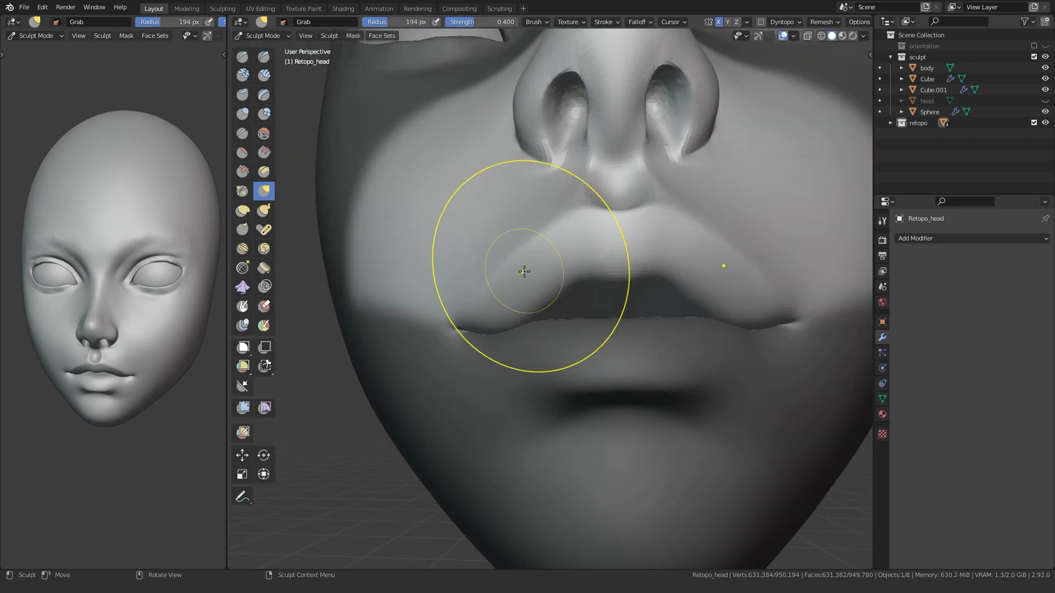
left_click_drag(514, 262, 512, 256)
middle_click_drag(512, 256, 558, 294)
mouse_move(557, 294)
middle_mouse_down("ctrl")
mouse_move(557, 324)
mouse_move(478, 269)
middle_mouse_up("ctrl")
mouse_move(478, 269)
middle_mouse_down("ctrl")
mouse_move(457, 224)
mouse_move(502, 275)
middle_mouse_up("ctrl")
middle_click_drag(535, 318, 473, 296)
middle_click_drag(615, 324, 594, 283, "ctrl")
Step: Adjust the upper lip's overall form with a 236 px Grab brush
key("f")
left_click(601, 275)
left_click_drag(733, 318, 741, 302)
middle_click_drag(549, 291, 544, 324, "ctrl")
middle_click_drag(544, 325, 609, 304)
middle_click_drag(531, 357, 550, 291, "ctrl")
middle_click_drag(549, 292, 557, 404, "shift")
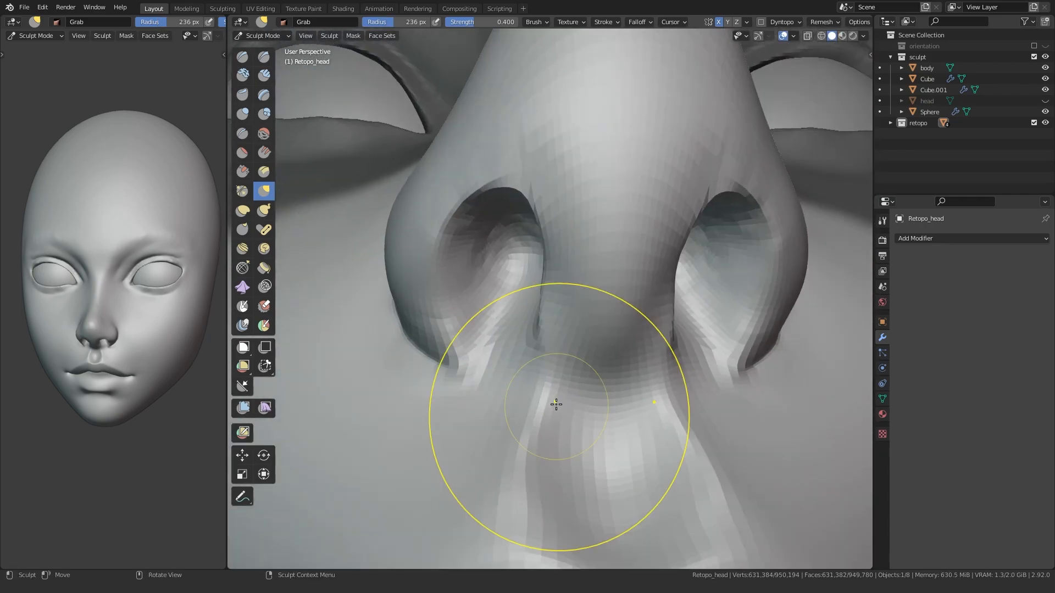
Step: Tighten the nostril rim and the creases at its base with a 124 px Pinch/Magnify brush
left_click(243, 192)
middle_click_drag(445, 285, 582, 323)
key("f")
left_click(565, 324)
left_click_drag(592, 360, 596, 365)
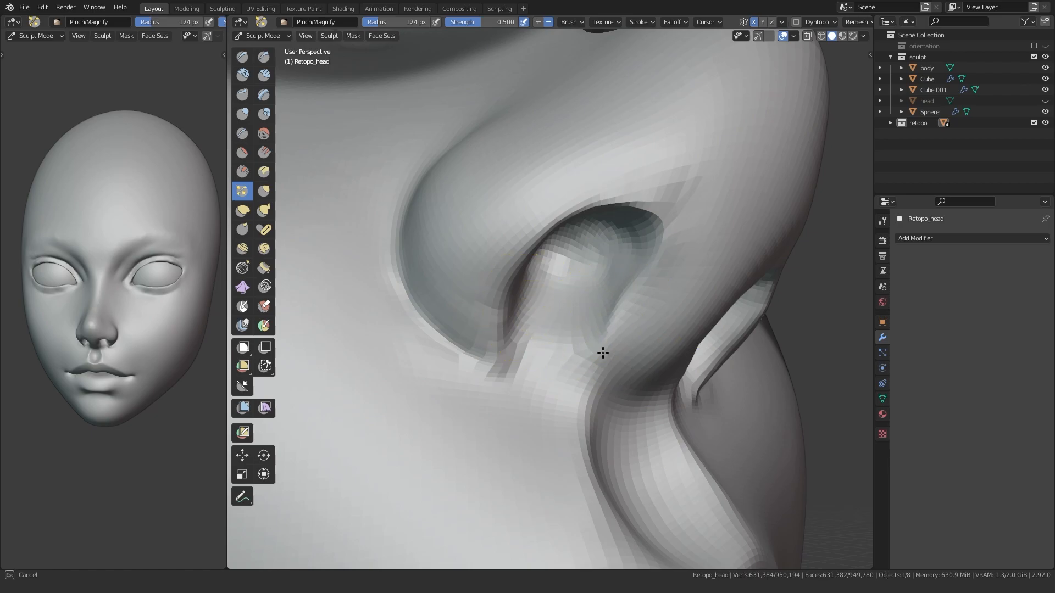
middle_click_drag(618, 365, 502, 306)
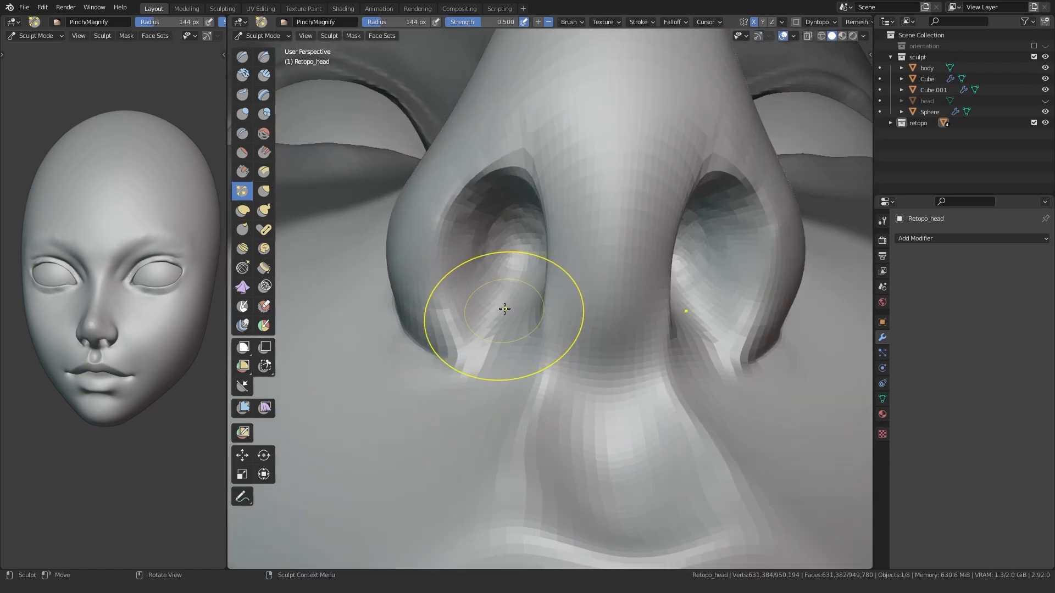
Step: Reshape the columella, upper philtrum and nostril openings from below with a Grab brush of about 155 px
key("g")
middle_click_drag(526, 340, 585, 155)
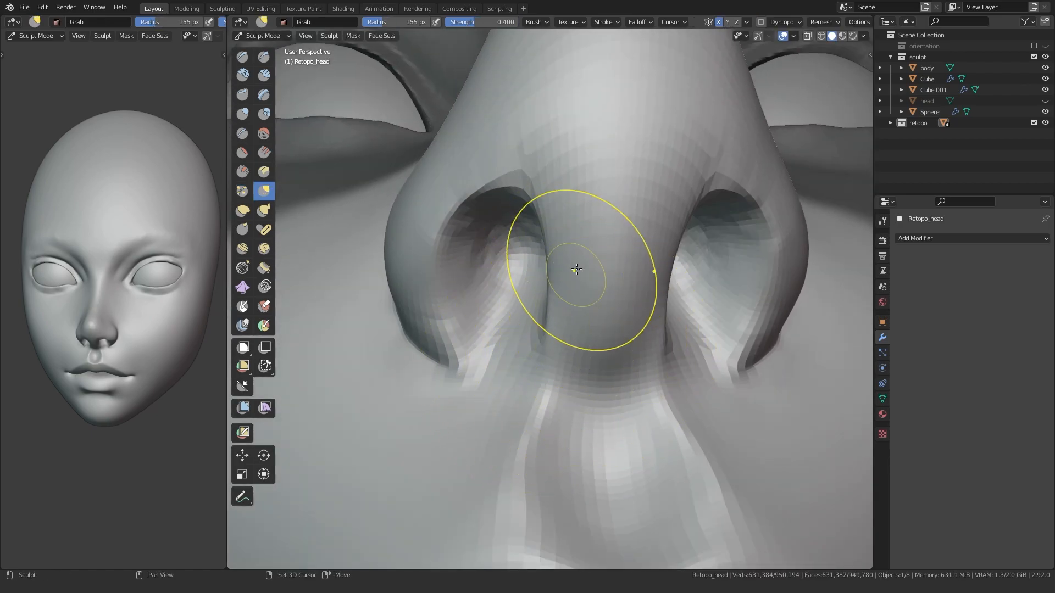
middle_click_drag(572, 282, 544, 389)
left_click_drag(577, 508, 576, 511)
mouse_move(575, 497)
middle_mouse_down()
mouse_move(424, 391)
mouse_move(474, 284)
mouse_move(510, 275)
middle_mouse_up()
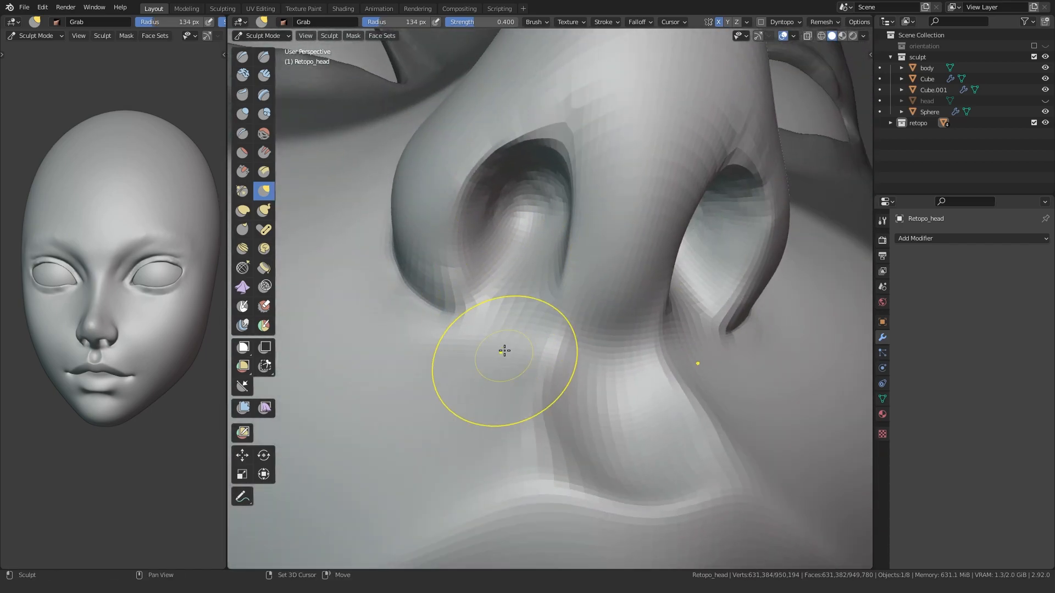
mouse_move(516, 326)
middle_mouse_down()
mouse_move(440, 369)
mouse_move(483, 270)
mouse_move(458, 327)
mouse_move(494, 341)
mouse_move(452, 356)
mouse_move(466, 305)
middle_mouse_up()
scroll(452, 355, "down", 3)
scroll(466, 305, "up", 3)
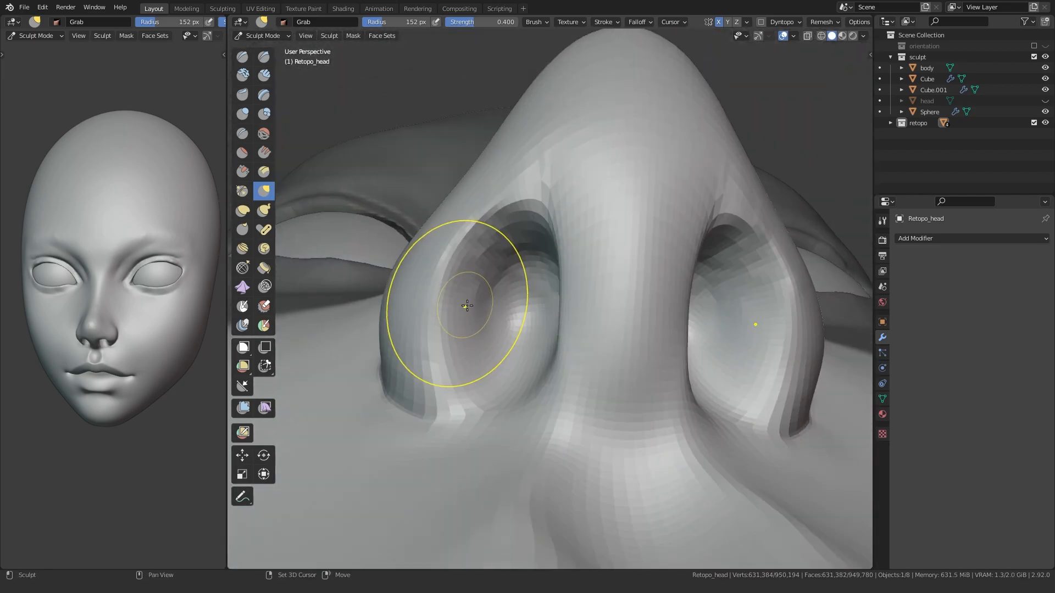
Step: Sharpen the inner nostril edges with a 152 px Crease brush
key("shift+c")
mouse_move(519, 350)
middle_mouse_down()
mouse_move(470, 341)
mouse_move(497, 301)
middle_mouse_up()
middle_click_drag(490, 357, 456, 495)
scroll(456, 494, "down", 3)
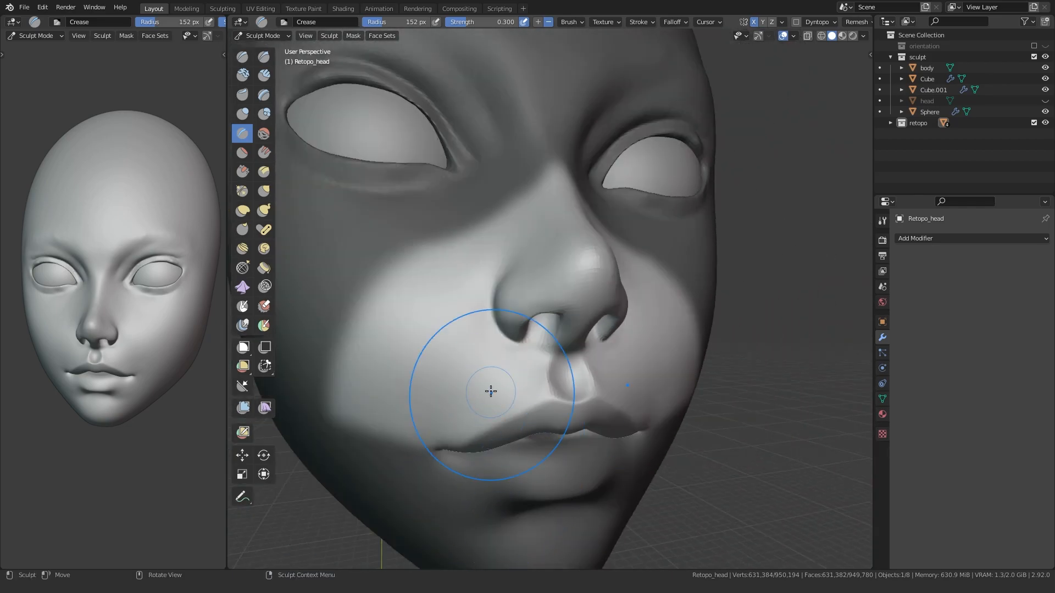
Step: Adjust the nostril wings and their transition into the cheeks with Grab brushes of 170 px and 143 px
scroll(491, 393, "up", 4)
key("g")
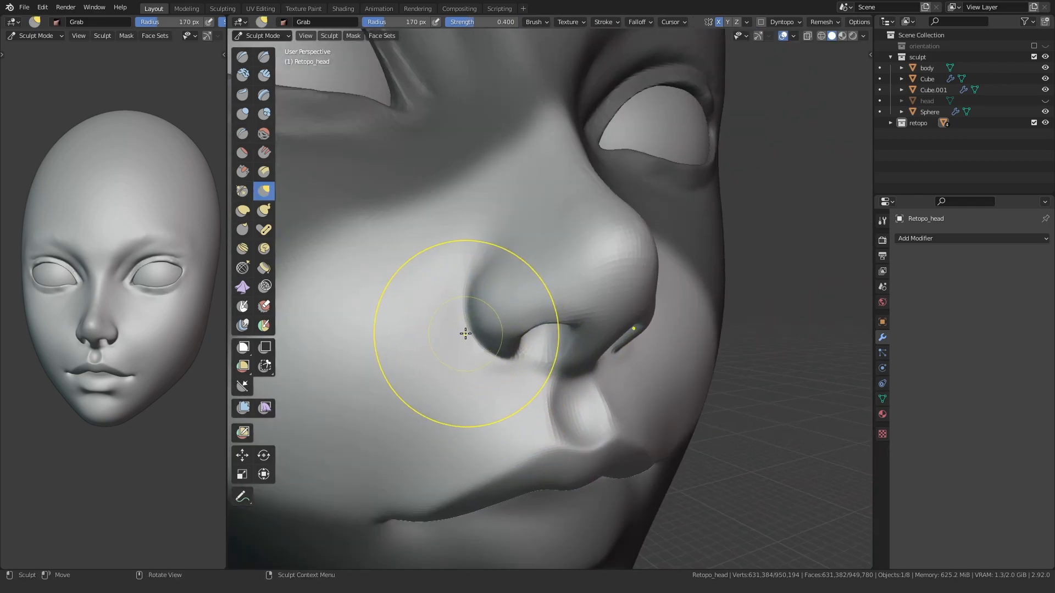
middle_click_drag(505, 362, 490, 370)
scroll(489, 370, "down", 3)
scroll(489, 369, "up", 4)
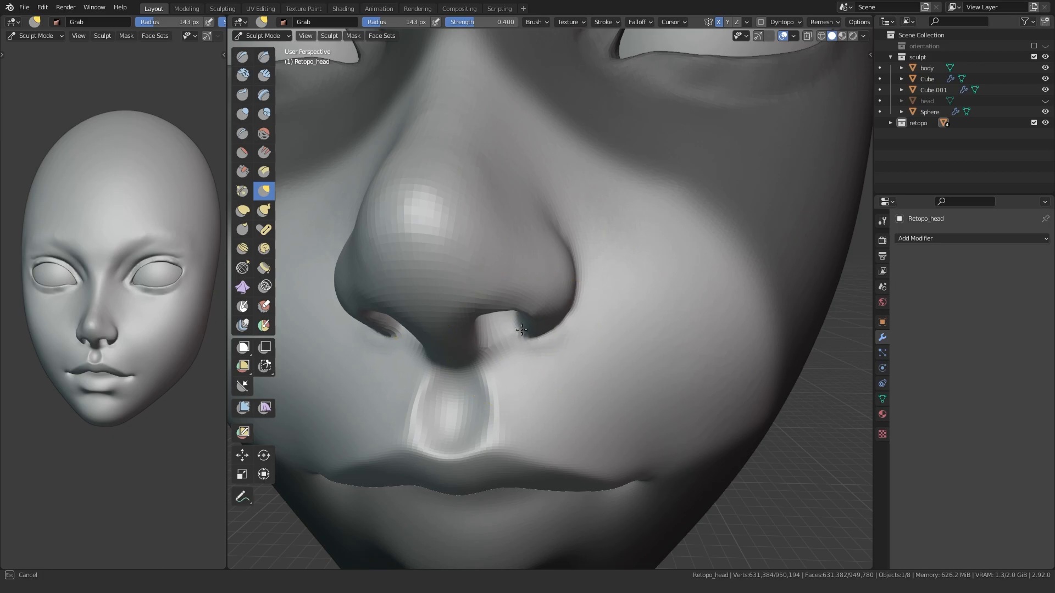
middle_click_drag(578, 331, 556, 340)
left_click_drag(556, 341, 564, 326)
Step: Clear the mask from the head and check the nose and mouth from both sides
scroll(518, 337, "down", 4)
mouse_move(518, 337)
middle_mouse_down()
mouse_move(480, 365)
mouse_move(510, 347)
mouse_move(486, 307)
middle_mouse_up()
scroll(510, 347, "up", 2)
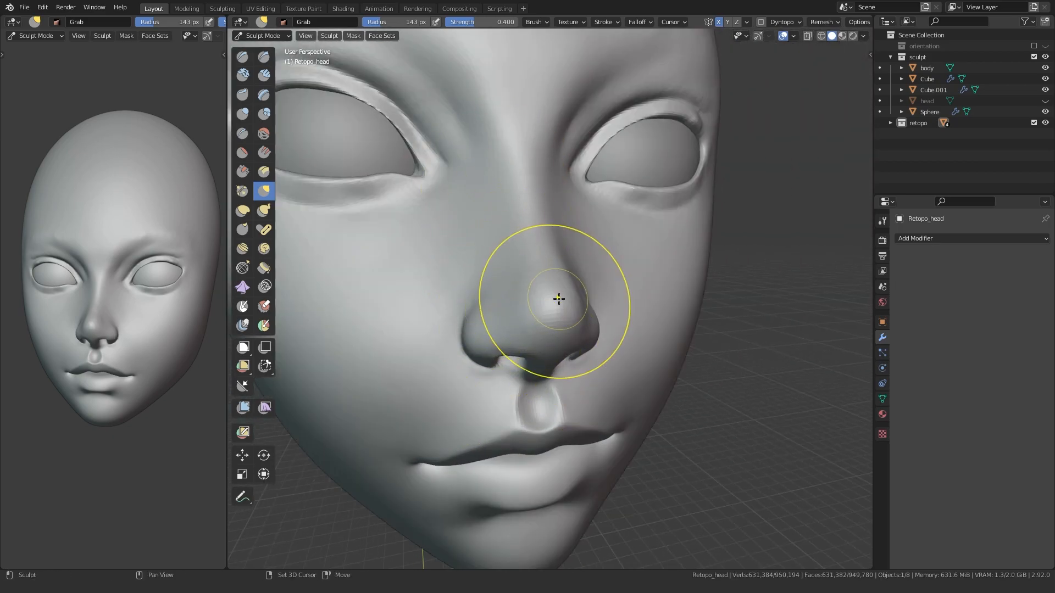
middle_click_drag(557, 297, 521, 268)
middle_click_drag(802, 418, 665, 423)
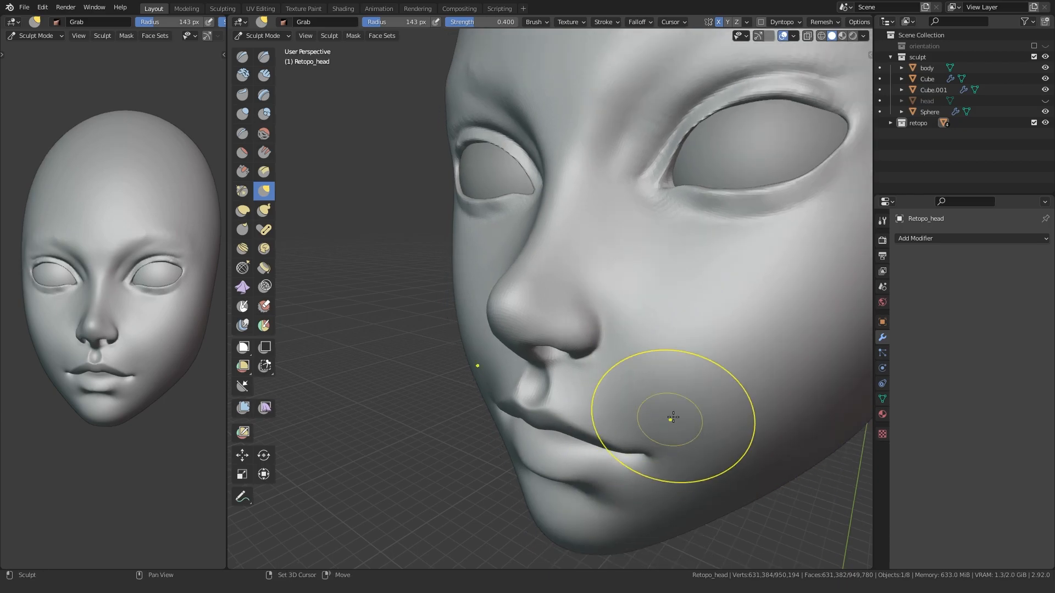
scroll(699, 374, "down", 3)
mouse_move(746, 403)
middle_mouse_down()
mouse_move(537, 377)
mouse_move(504, 435)
middle_mouse_up()
middle_click_drag(432, 397, 405, 318)
middle_click_drag(439, 412, 283, 325)
Step: Refine the upper lip and mouth corners with a 182 px Grab brush on the unmasked head
key("f")
left_click(549, 341)
left_click_drag(473, 339, 470, 337)
mouse_move(478, 338)
middle_mouse_down()
mouse_move(421, 367)
mouse_move(466, 311)
mouse_move(483, 332)
mouse_move(506, 271)
mouse_move(635, 306)
mouse_move(543, 363)
mouse_move(552, 377)
mouse_move(631, 377)
mouse_move(548, 353)
mouse_move(518, 272)
middle_mouse_up()
scroll(421, 368, "down", 2)
scroll(478, 334, "up", 3)
scroll(486, 316, "up", 2)
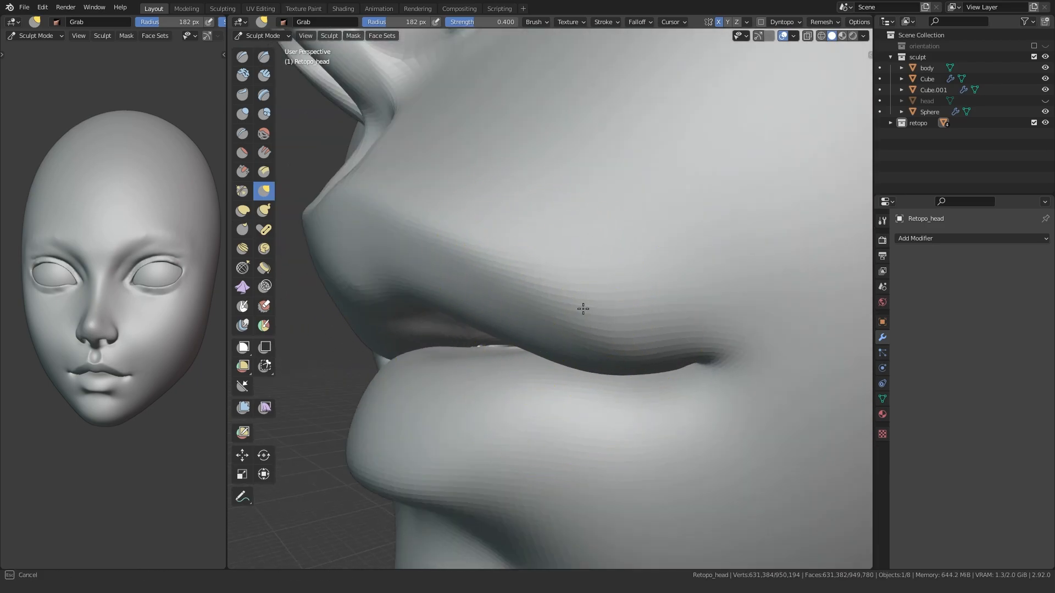
middle_click_drag(589, 316, 382, 309)
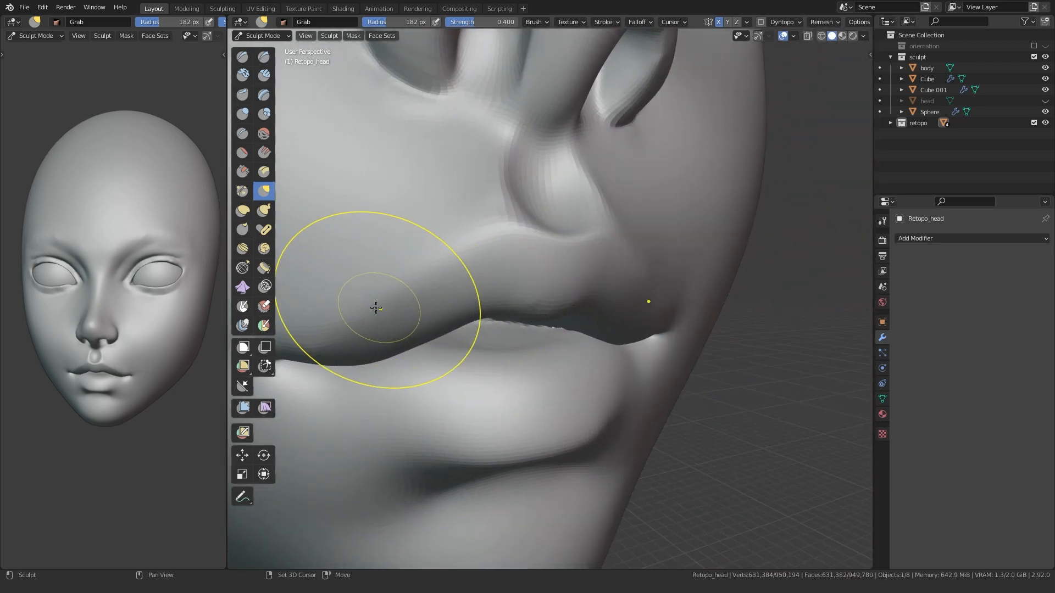
middle_click_drag(330, 331, 437, 345)
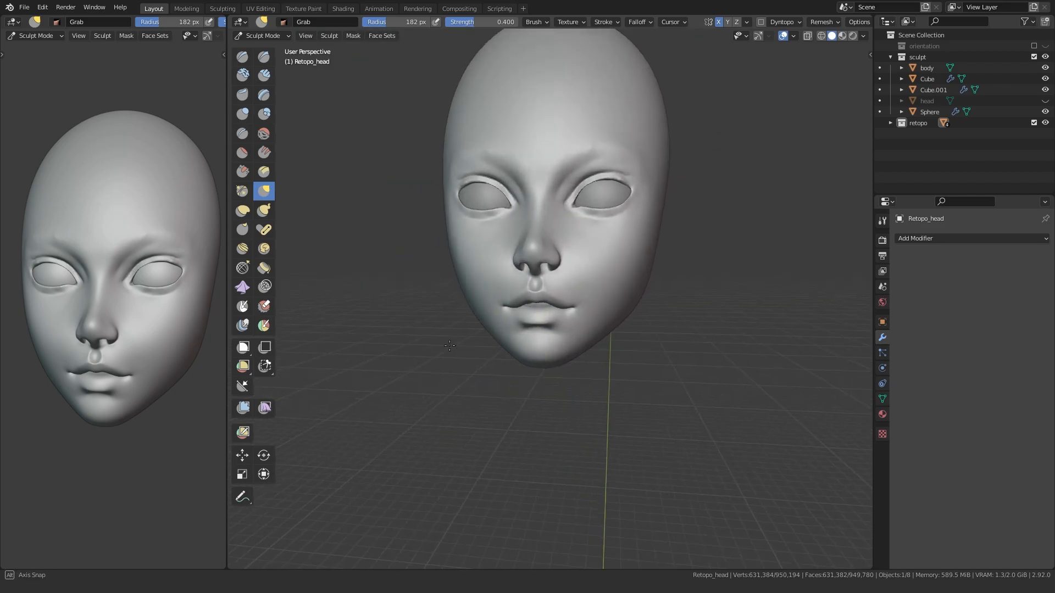
Step: Examine the whole face, the mouth and the eye area from several angles and distances
scroll(450, 345, "up", 6)
mouse_move(537, 348)
middle_mouse_down()
mouse_move(518, 318)
mouse_move(494, 311)
mouse_move(535, 372)
mouse_move(499, 357)
mouse_move(427, 380)
middle_mouse_up()
scroll(610, 233, "up", 3)
scroll(605, 234, "down", 3)
scroll(535, 372, "down", 3)
scroll(496, 356, "up", 3)
mouse_move(515, 463)
middle_mouse_down()
mouse_move(483, 370)
mouse_move(488, 419)
mouse_move(471, 306)
mouse_move(495, 365)
mouse_move(513, 308)
mouse_move(457, 329)
mouse_move(533, 292)
middle_mouse_up()
scroll(494, 423, "up", 5)
scroll(470, 365, "down", 2)
scroll(502, 344, "down", 3)
scroll(495, 317, "down", 3)
scroll(532, 292, "up", 3)
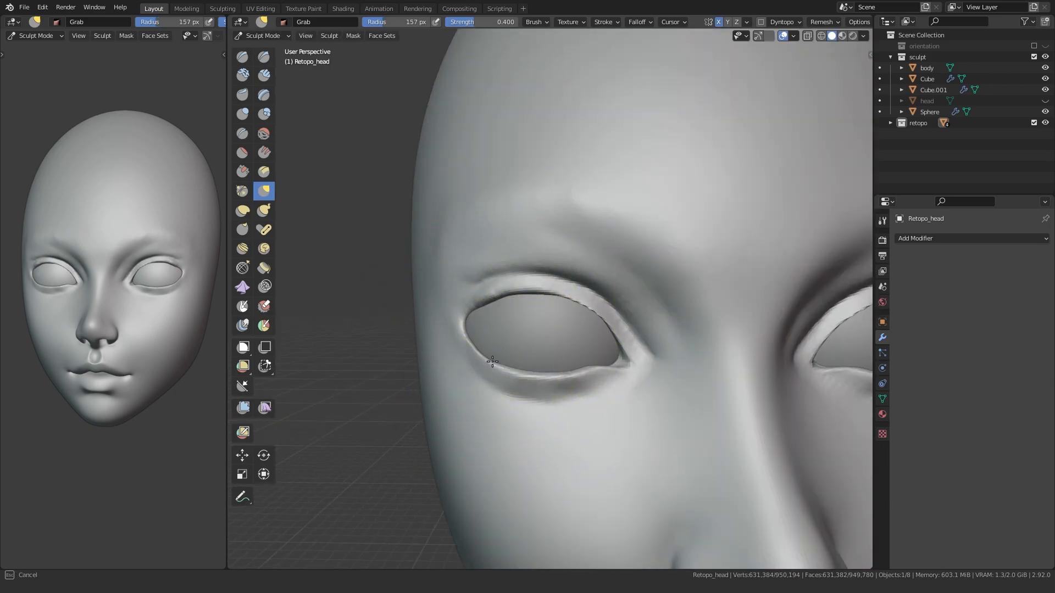
Step: Lasso-mask the upper eyelid area and invert the mask so only the upper eyelids stay editable
scroll(492, 362, "down", 3)
middle_click_drag(482, 365, 446, 364)
scroll(447, 363, "up", 2)
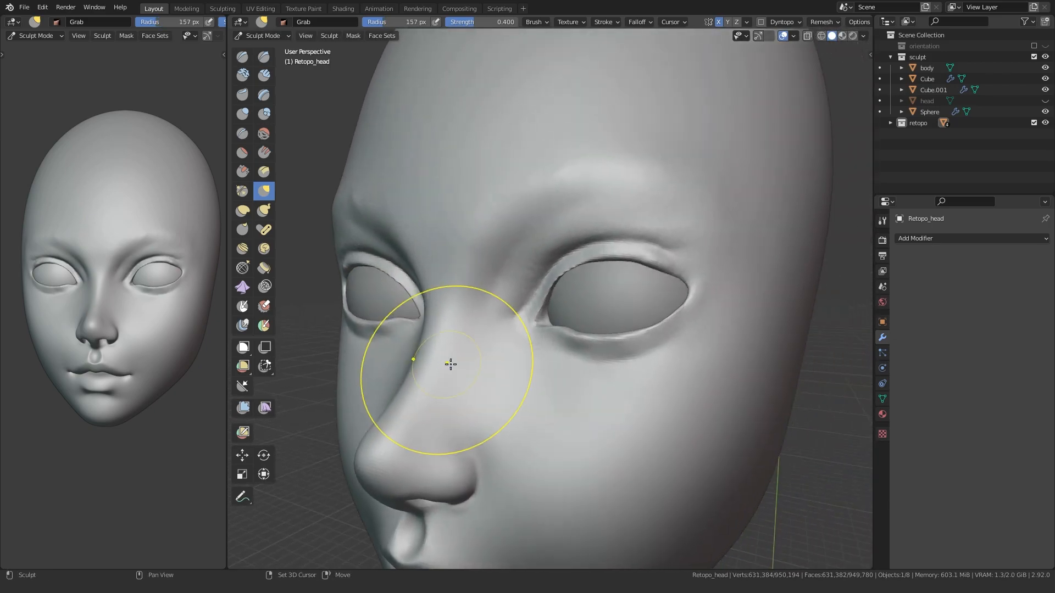
scroll(673, 303, "up", 2)
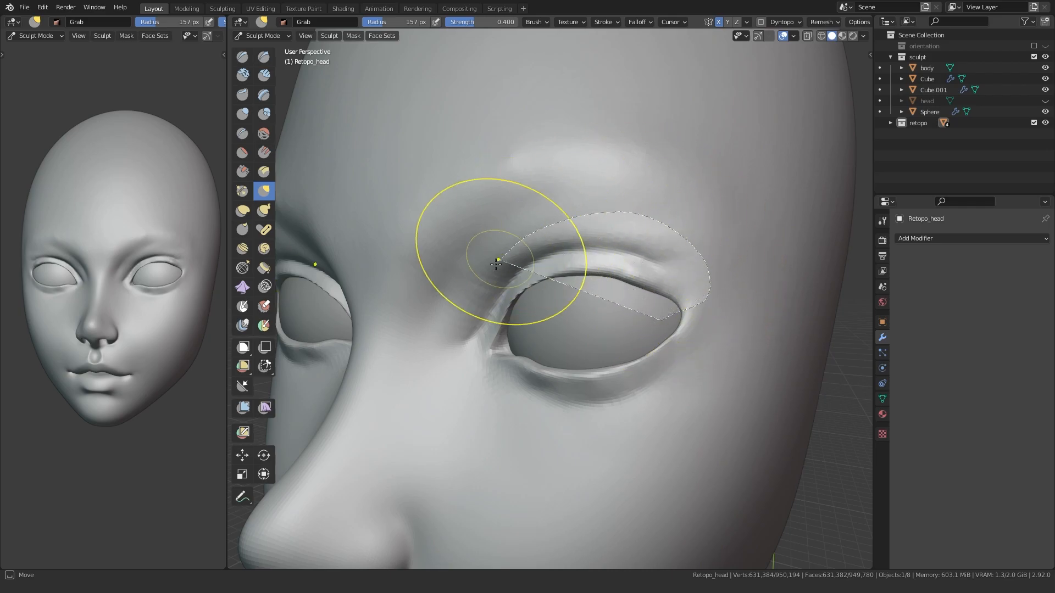
left_click_drag(471, 356, 471, 356, "ctrl+shift")
key("ctrl+i")
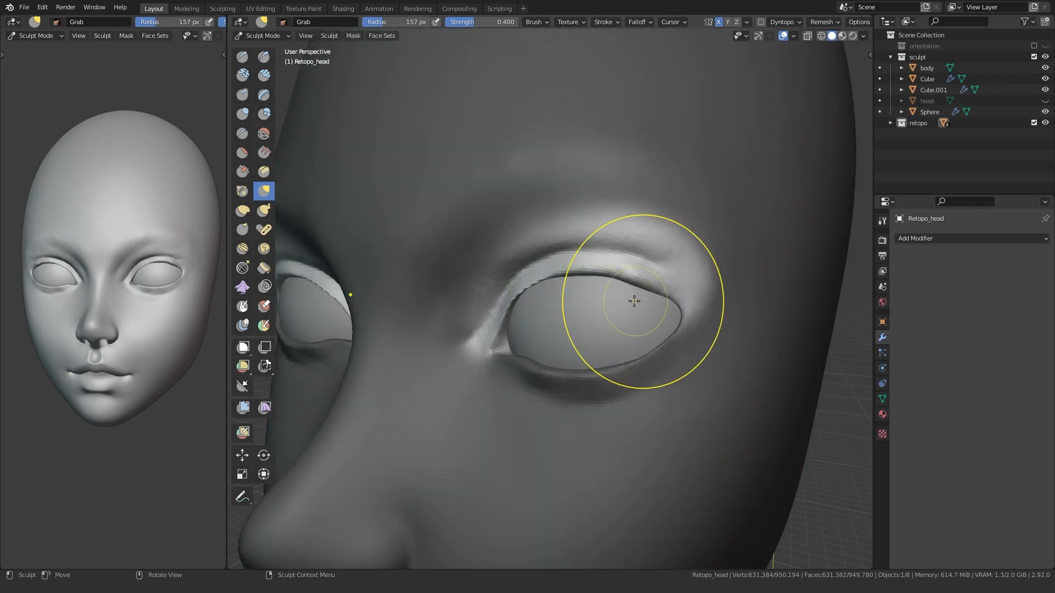
middle_click_drag(669, 296, 608, 290)
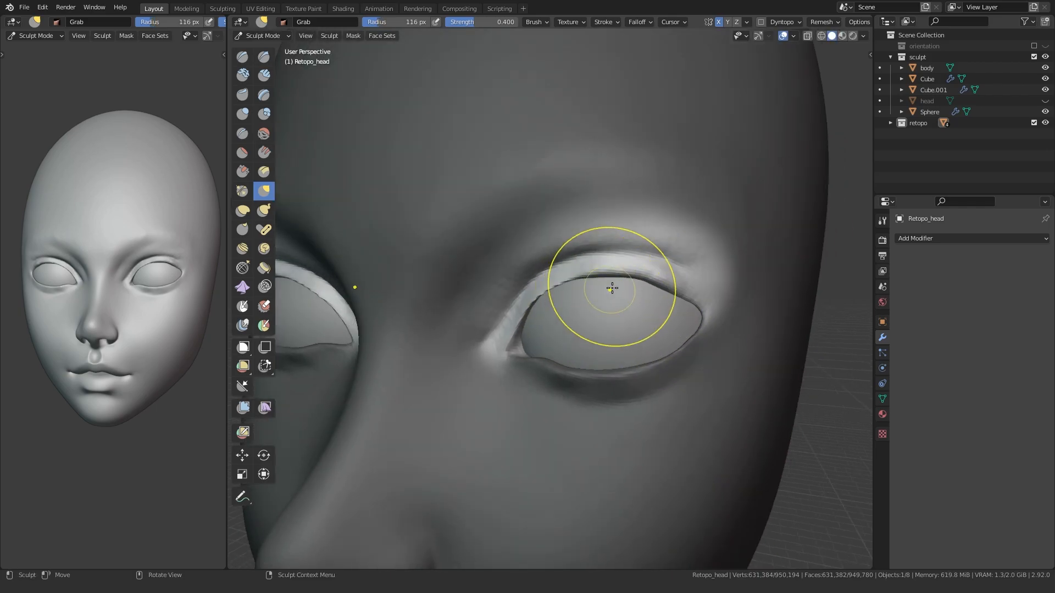
Step: Reshape the edge of the upper eyelid and its outer part with the Grab brush at about 113–135 px
left_click_drag(638, 286, 670, 292)
middle_click_drag(440, 327, 536, 332)
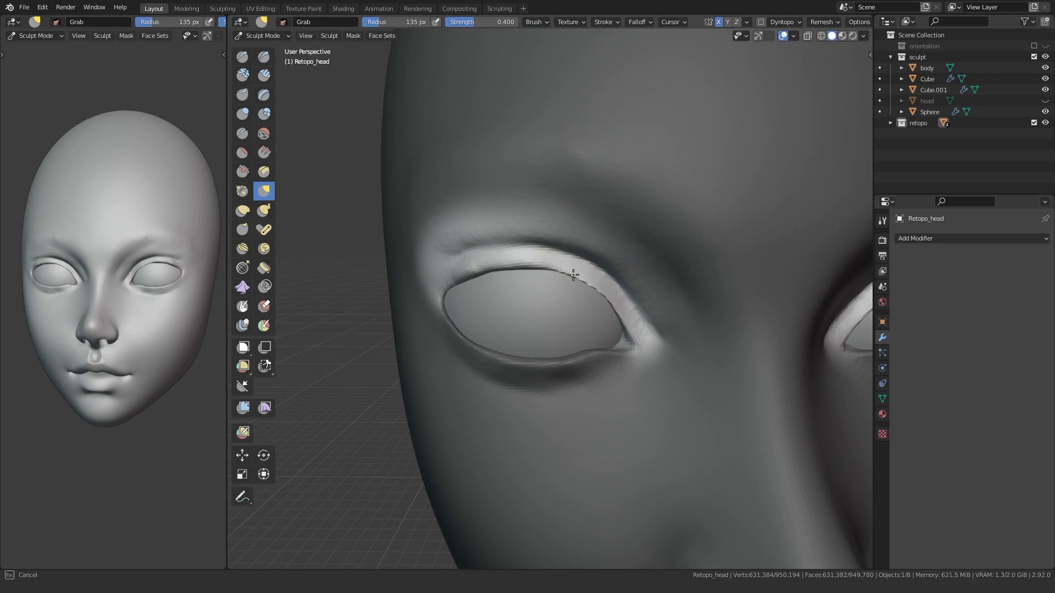
mouse_move(487, 274)
middle_mouse_down()
mouse_move(501, 369)
mouse_move(471, 309)
middle_mouse_up()
scroll(471, 310, "up", 2)
left_click_drag(488, 296, 485, 299)
scroll(488, 300, "down", 4)
mouse_move(494, 308)
middle_mouse_down()
mouse_move(581, 348)
mouse_move(541, 335)
middle_mouse_up()
scroll(518, 294, "up", 3)
scroll(505, 278, "up", 3)
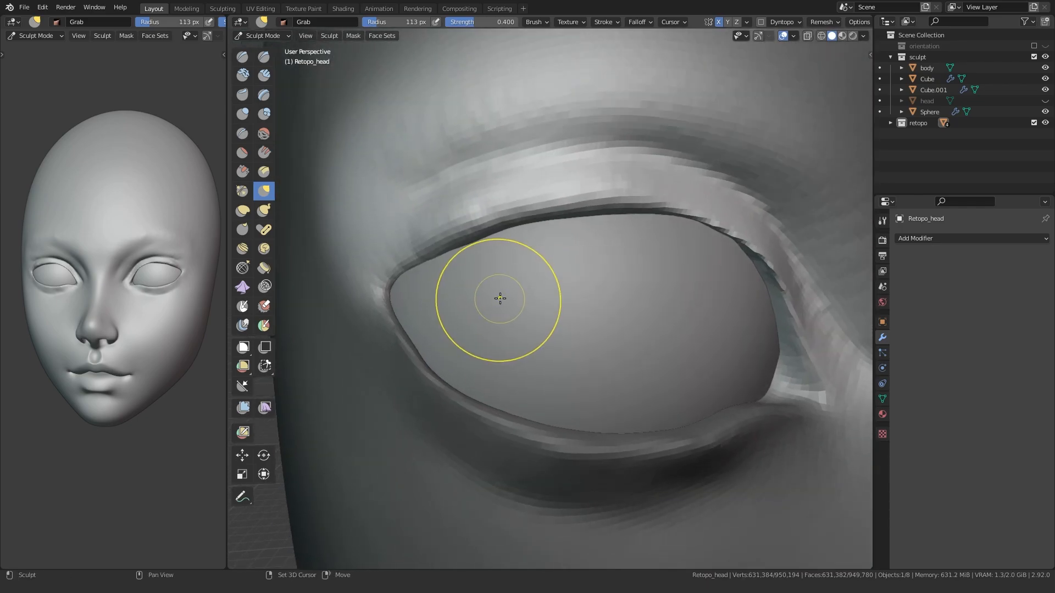
Step: Sharpen the upper eyelid's rim from the outer to the inner corner with the Pinch/Magnify brush at 96–116 px
key("shift+c")
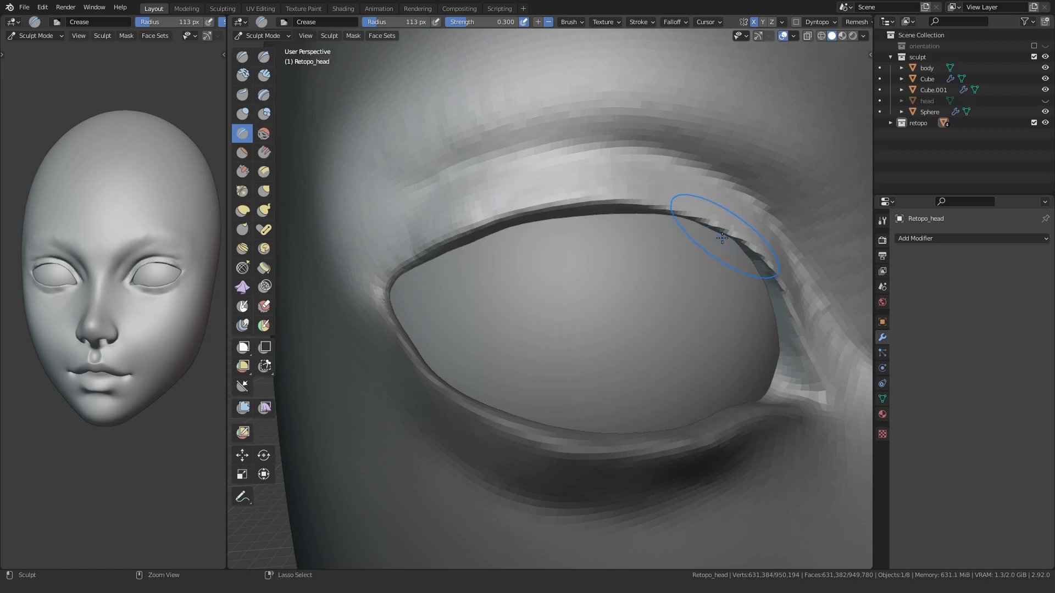
key("p")
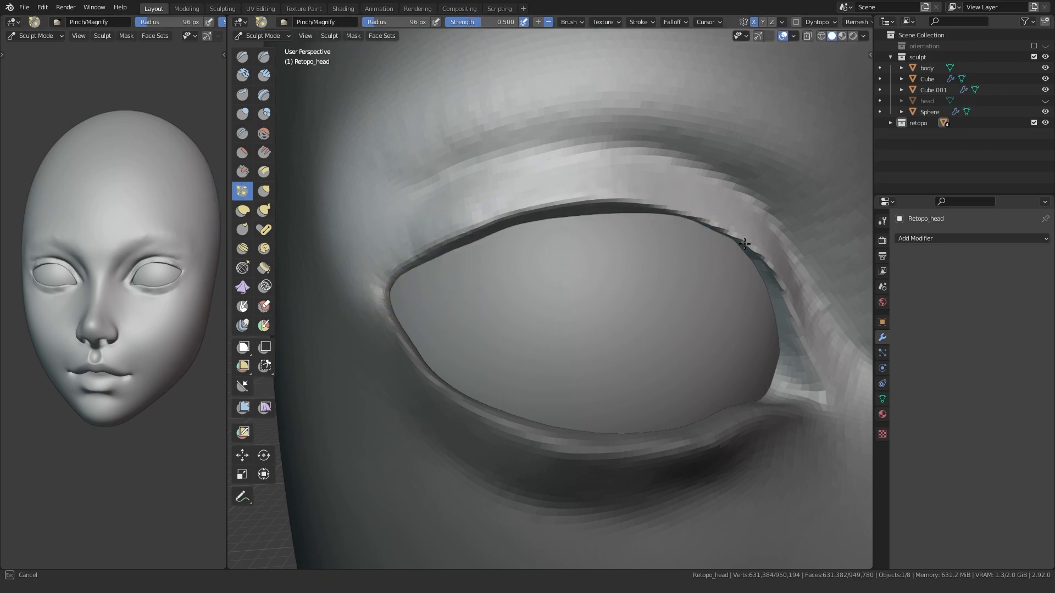
left_click_drag(440, 246, 697, 218)
middle_click_drag(414, 274, 418, 323)
left_click_drag(450, 322, 412, 324)
middle_click_drag(390, 332, 437, 302)
middle_click_drag(434, 379, 437, 313)
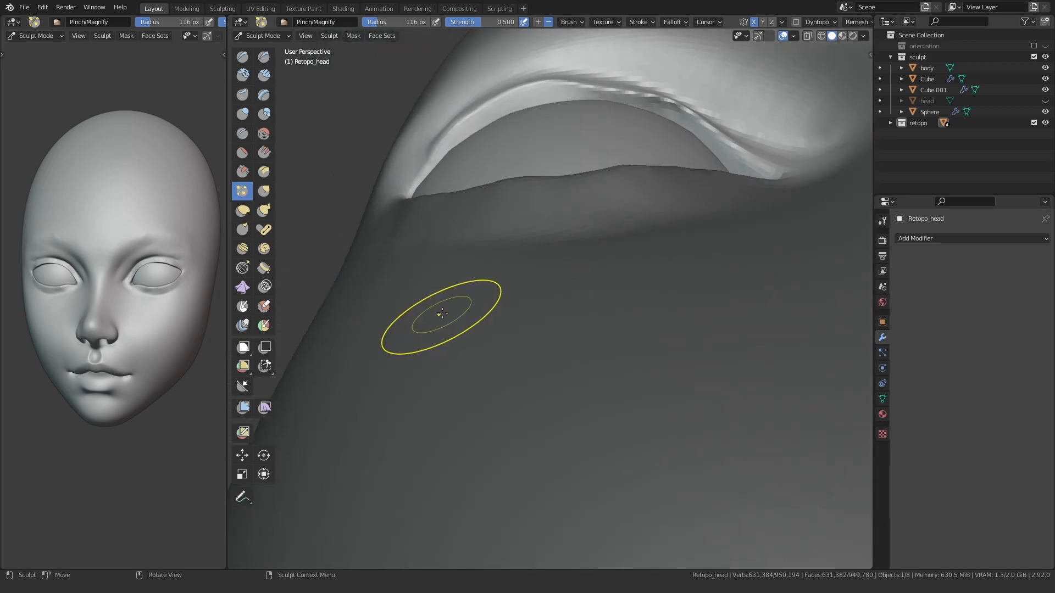
middle_click_drag(527, 308, 595, 264)
middle_click_drag(597, 156, 607, 237)
middle_click_drag(453, 288, 409, 317)
mouse_move(422, 296)
left_mouse_down()
mouse_move(466, 313)
mouse_move(643, 324)
mouse_move(758, 431)
left_mouse_up()
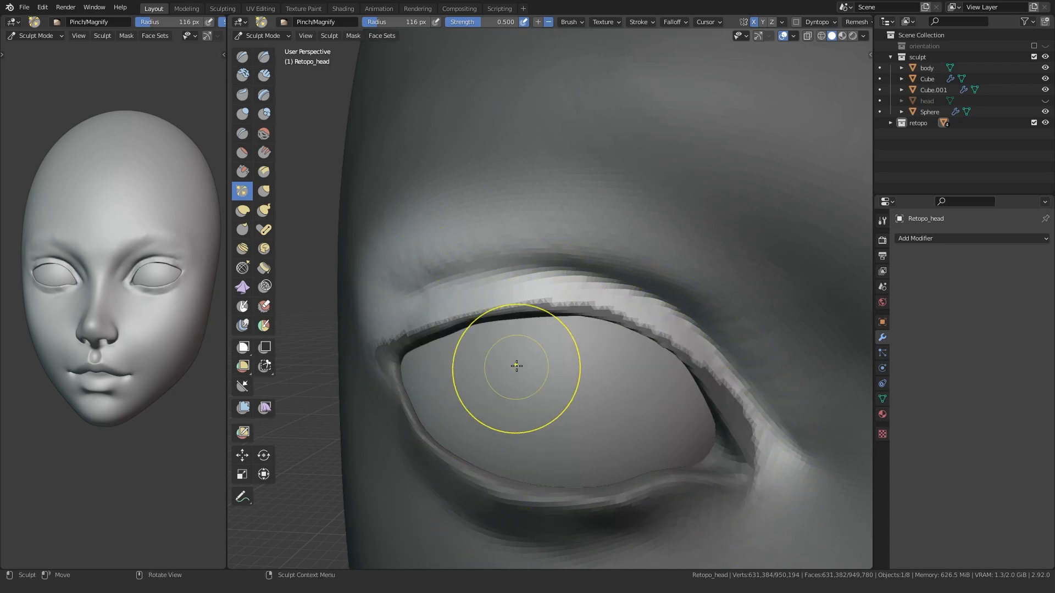
Step: Clear the mask, lasso-mask the lower eyelid area instead and soften its edge with Smooth Mask
key("alt+m")
mouse_move(372, 353)
left_mouse_down("ctrl+shift")
mouse_move(452, 315)
mouse_move(609, 307)
mouse_move(706, 368)
mouse_move(685, 544)
mouse_move(359, 552)
left_mouse_up("ctrl+shift")
scroll(459, 290, "down", 2)
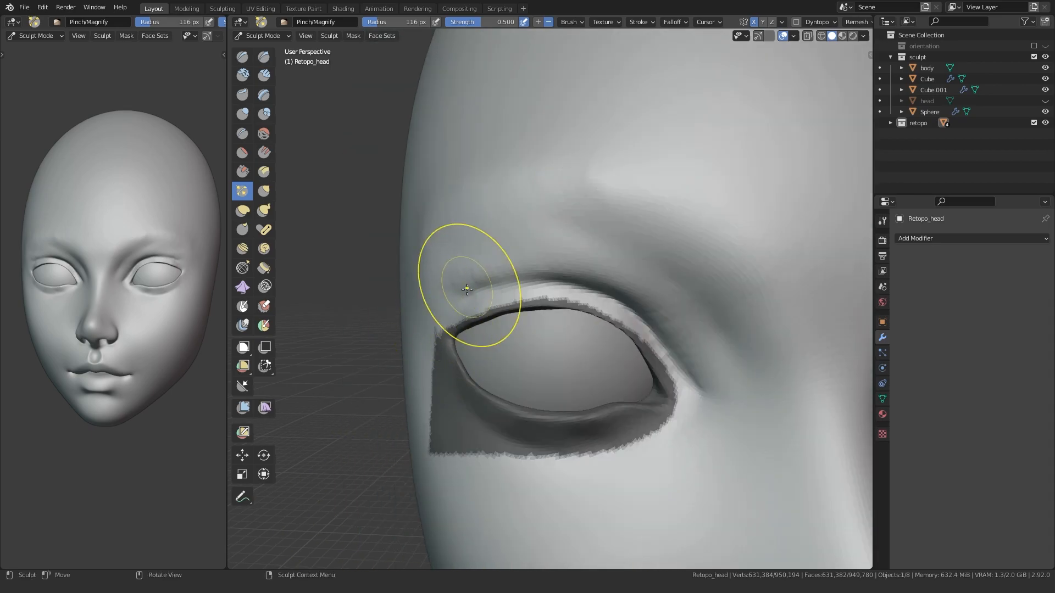
scroll(460, 290, "up", 1)
key("f")
left_click(509, 297)
key("g")
left_click_drag(477, 291, 474, 296)
key("q")
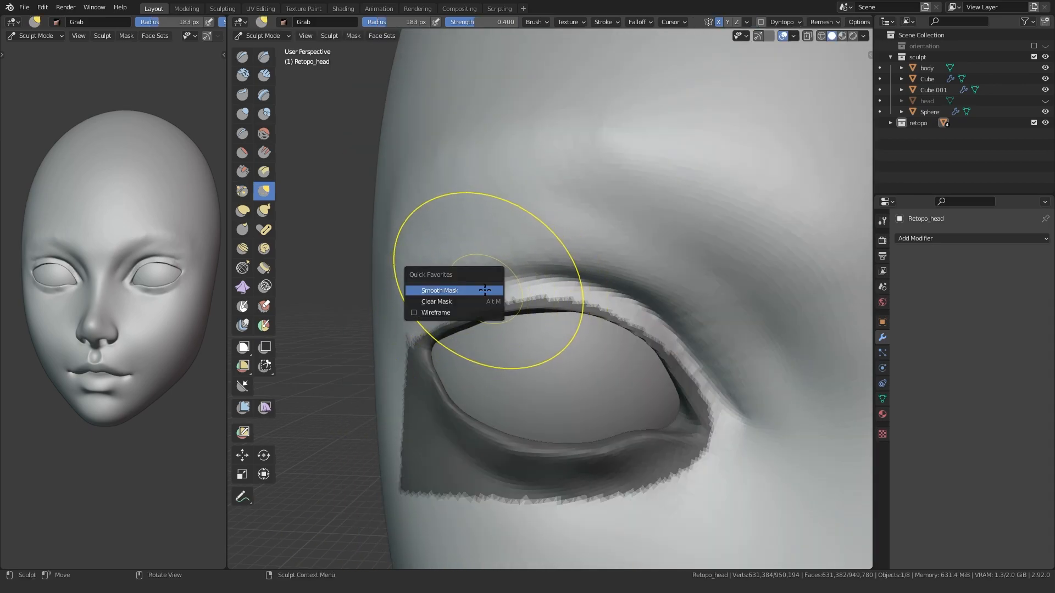
left_click(479, 291)
Step: Deepen the fold above the upper eyelid from the inner to the outer corner with a 129 px Crease brush
scroll(467, 281, "up", 1)
key("f")
left_click(486, 280)
key("shift+c")
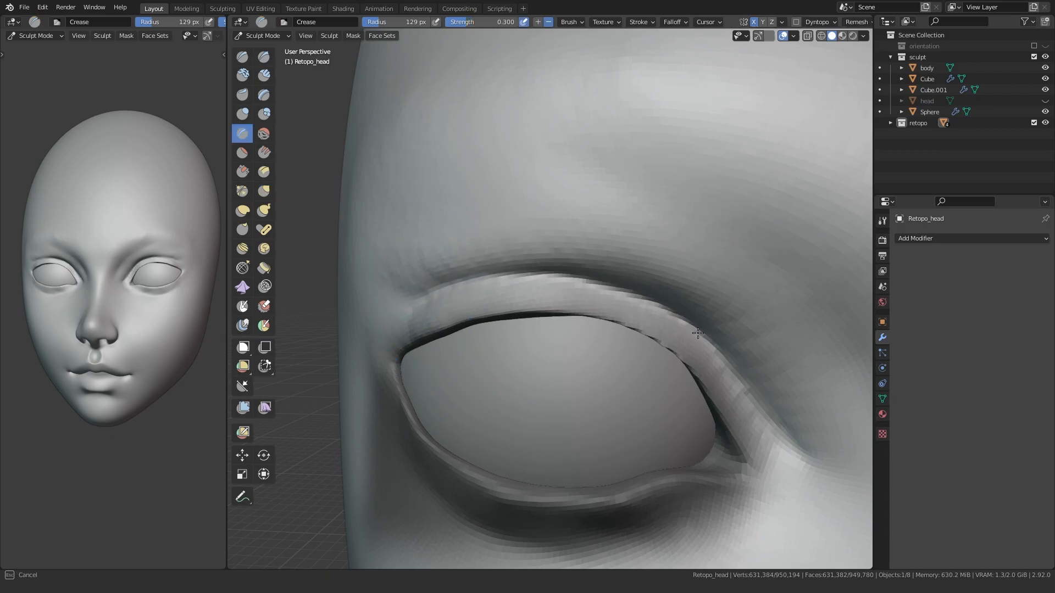
left_click_drag(756, 400, 412, 271)
left_click_drag(560, 281, 449, 303)
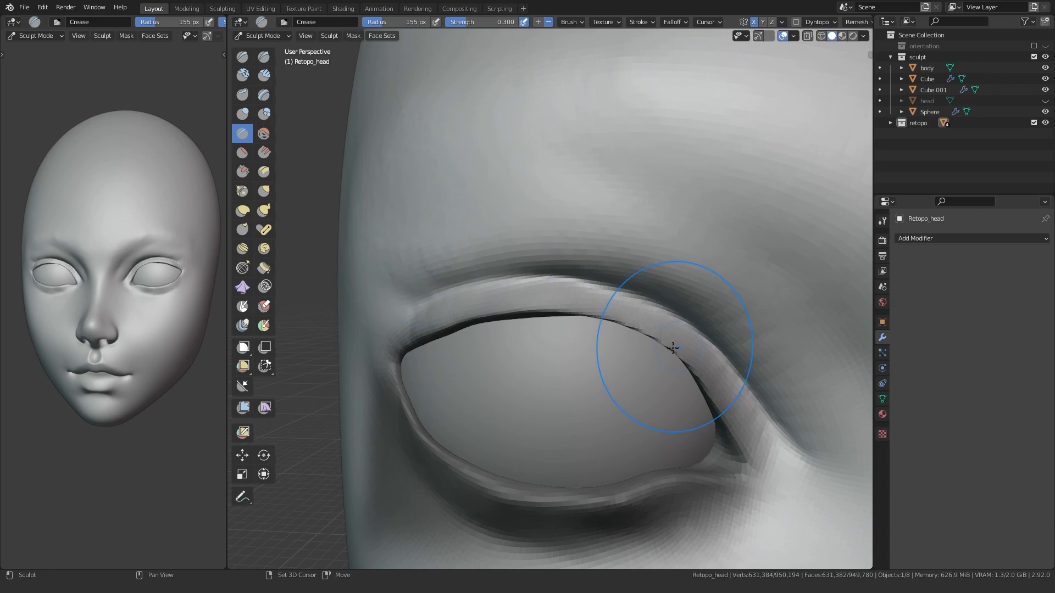
Step: With the mask inverted, reshape the underside of the upper eyelid rim using Grab at 201 px and 112 px
middle_click_drag(628, 346, 650, 145)
key("g")
left_click_drag(642, 155, 636, 141)
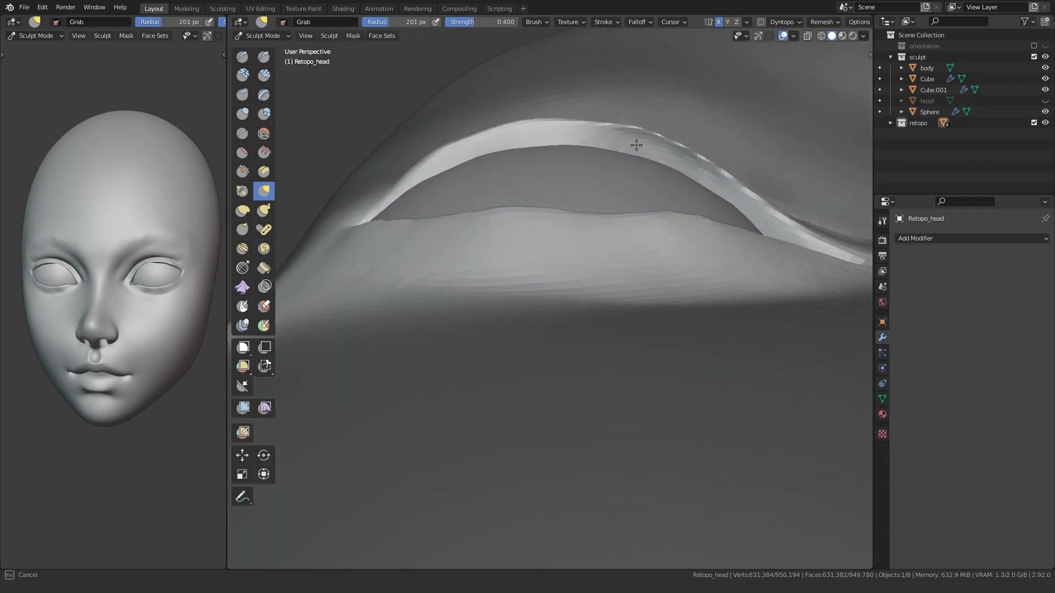
key("f")
left_click(379, 198)
scroll(380, 198, "down", 4)
mouse_move(379, 198)
middle_mouse_down()
mouse_move(410, 269)
mouse_move(453, 322)
mouse_move(498, 296)
middle_mouse_up()
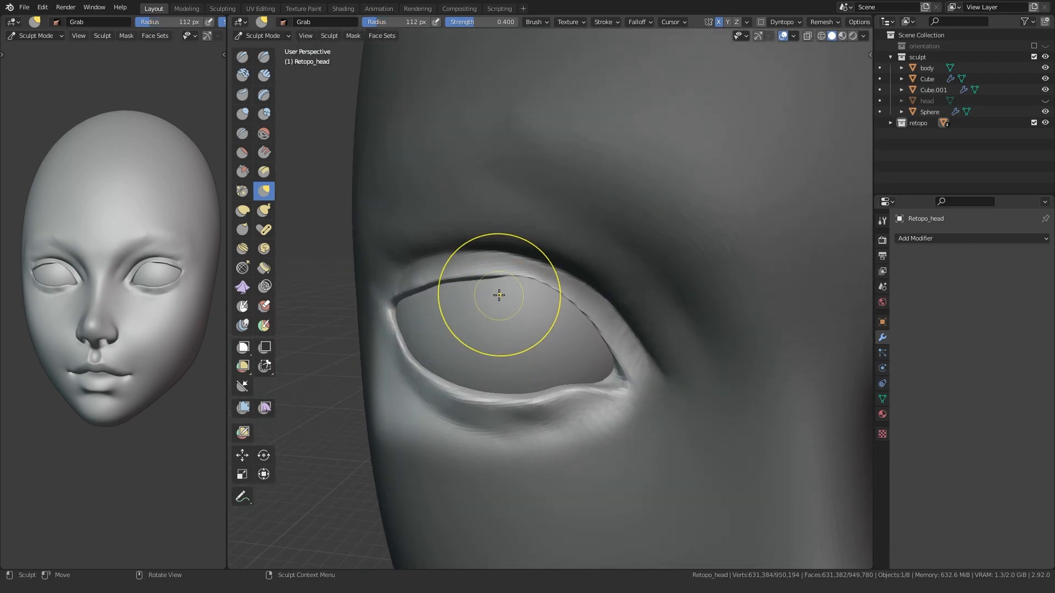
scroll(488, 302, "up", 3)
middle_click_drag(443, 316, 481, 231)
left_click_drag(701, 189, 661, 146)
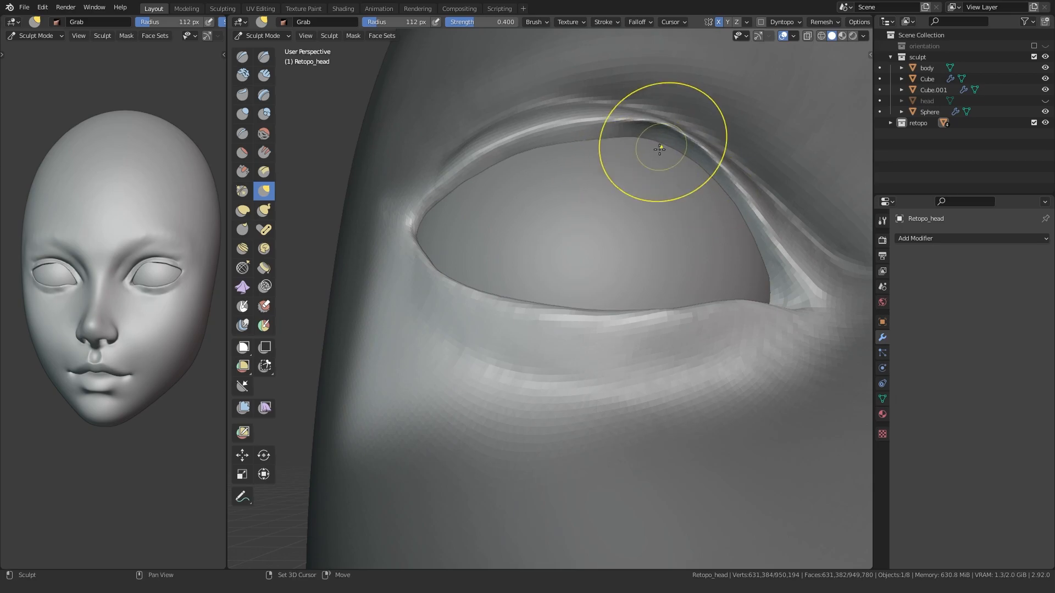
middle_click_drag(661, 146, 639, 218, "shift")
mouse_move(459, 239)
middle_mouse_down()
mouse_move(483, 303)
mouse_move(502, 310)
mouse_move(508, 228)
mouse_move(477, 274)
mouse_move(412, 278)
mouse_move(534, 308)
mouse_move(574, 258)
mouse_move(579, 191)
middle_mouse_up()
Step: Crease the upper eyelid's rim near the outer eye corner
key("shift+c")
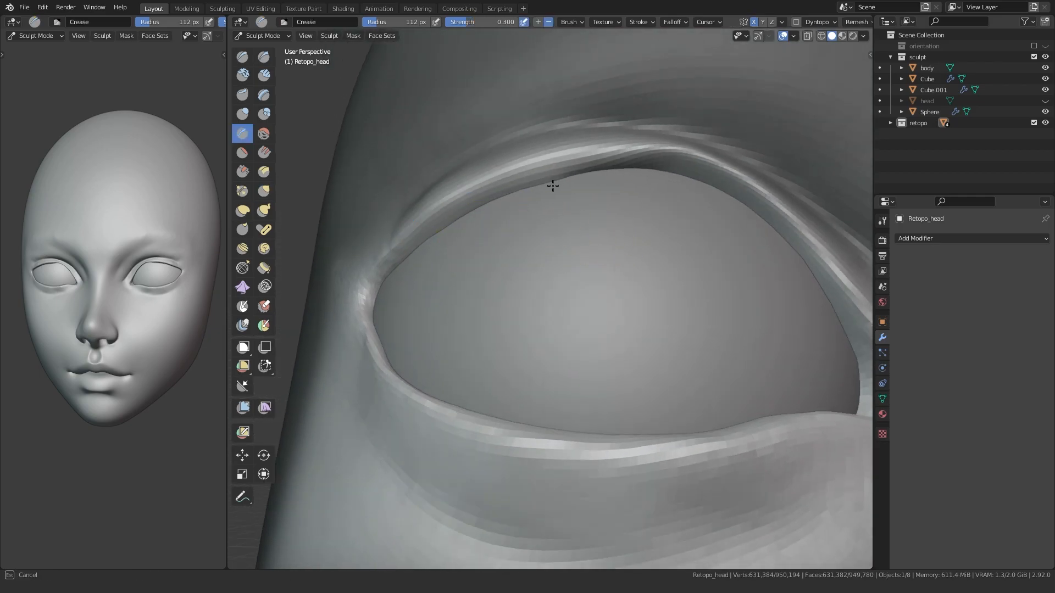
key("f")
left_click(435, 250)
left_click_drag(436, 220, 428, 226)
middle_click_drag(467, 231, 551, 295, "ctrl")
Step: Adjust the curve of the upper eyelid with the Grab brush, enlarging its radius to 255 px
key("g")
left_click_drag(602, 258, 591, 255)
middle_click_drag(591, 256, 595, 277)
key("f")
left_click(610, 250)
scroll(599, 259, "down", 2)
scroll(561, 271, "up", 2)
left_click_drag(595, 278, 598, 270)
scroll(596, 272, "down", 2)
middle_click_drag(577, 275, 477, 293)
Step: Pinch the upper eyelid's edge into a crisp line with a 70 px Pinch/Magnify brush
scroll(552, 263, "up", 4)
scroll(475, 294, "up", 1)
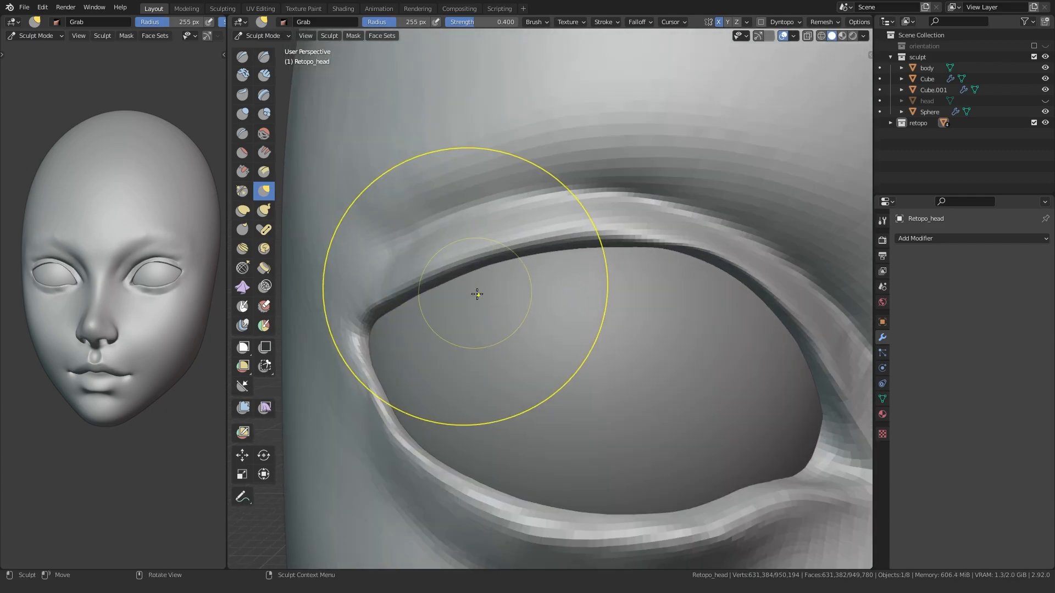
scroll(471, 287, "down", 1)
left_click(240, 189)
key("f")
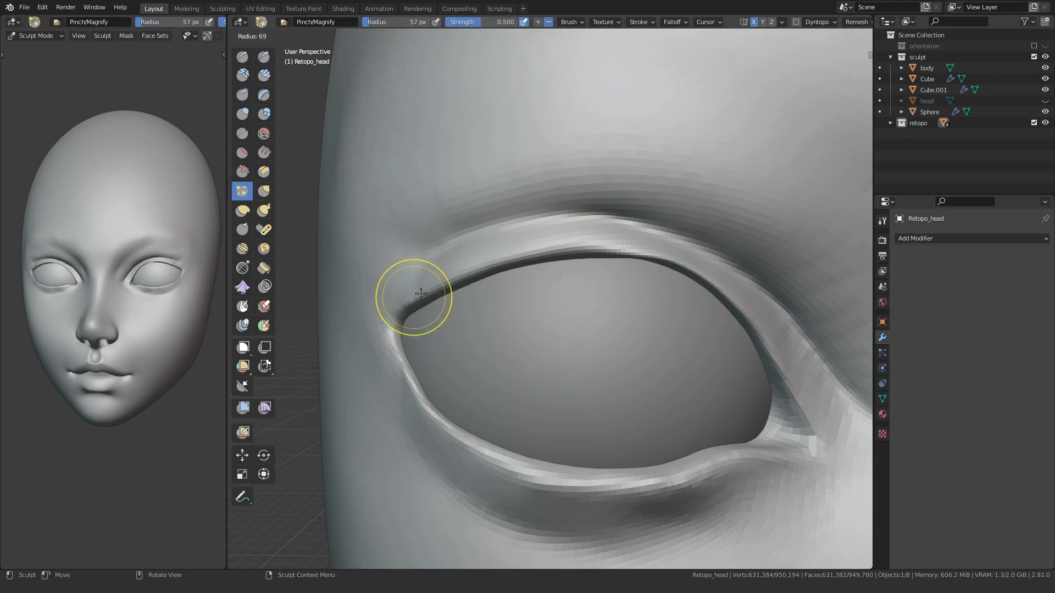
left_click(418, 291)
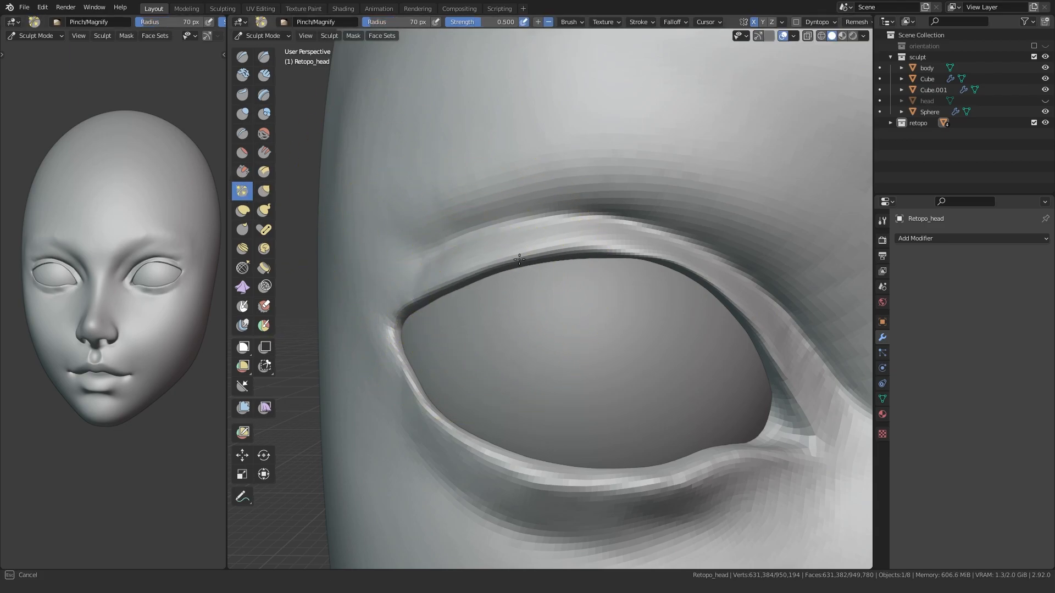
left_click_drag(583, 239, 667, 253)
middle_click_drag(454, 313, 416, 299)
left_click_drag(396, 291, 706, 316)
Step: Smooth the inner half of the upper eyelid's edge with an 88 px radius
middle_click_drag(419, 313, 415, 328)
key("f")
left_click(421, 305)
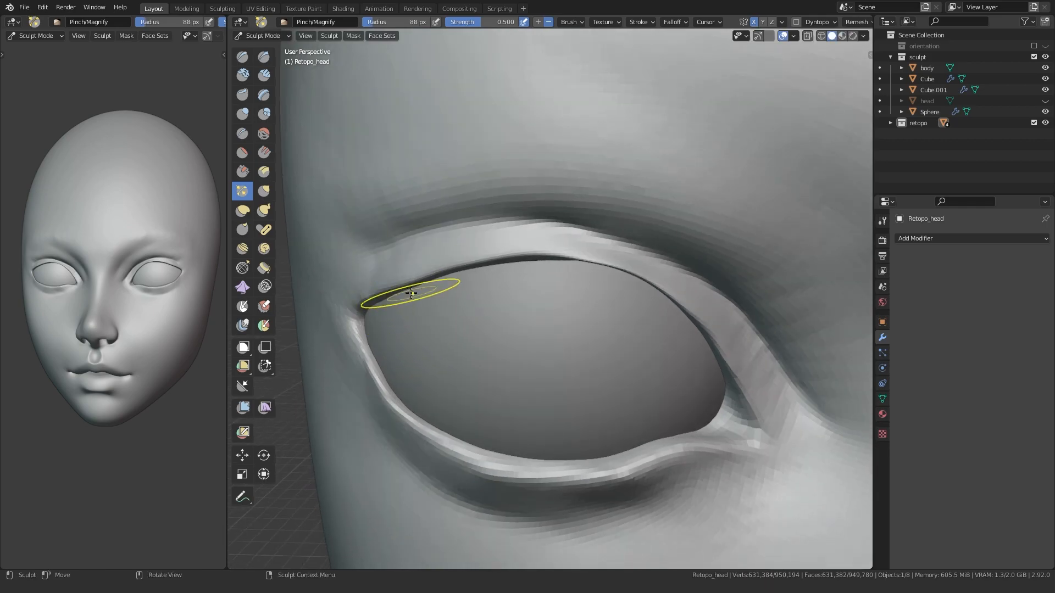
left_click_drag(593, 258, 689, 331, "shift")
Step: Examine the eyelids from below, from the side and in front orthographic view
mouse_move(499, 335)
middle_mouse_down()
mouse_move(459, 257)
mouse_move(469, 210)
middle_mouse_up()
key("f")
left_click(488, 210)
key("g")
mouse_move(536, 188)
middle_mouse_down()
mouse_move(417, 242)
mouse_move(489, 291)
mouse_move(590, 291)
middle_mouse_up()
middle_click_drag(591, 291, 464, 289, "shift")
middle_click_drag(571, 305, 460, 330)
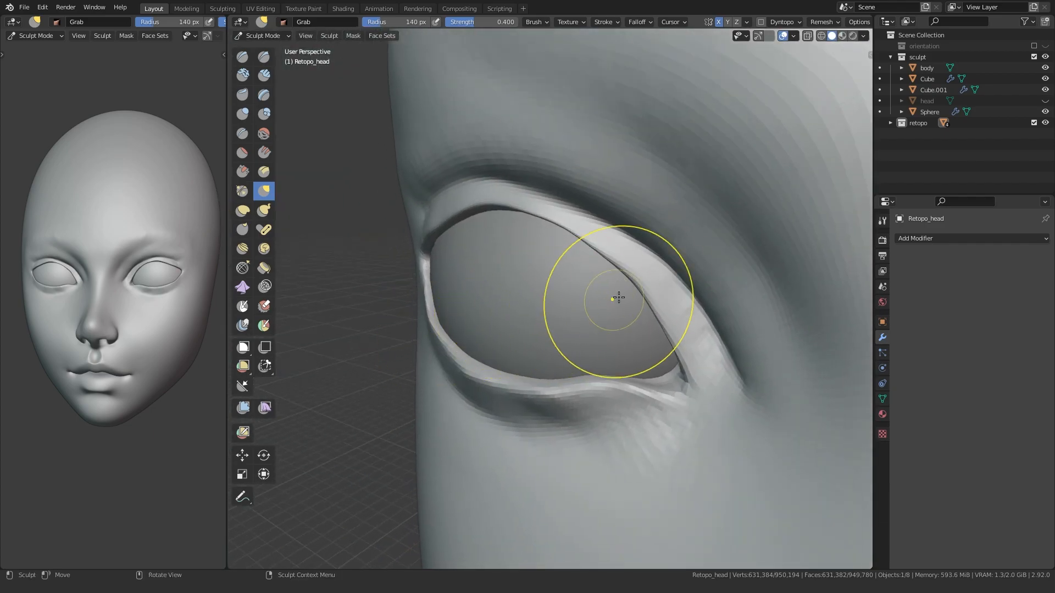
key("shift+c")
middle_click_drag(671, 293, 340, 286, "alt")
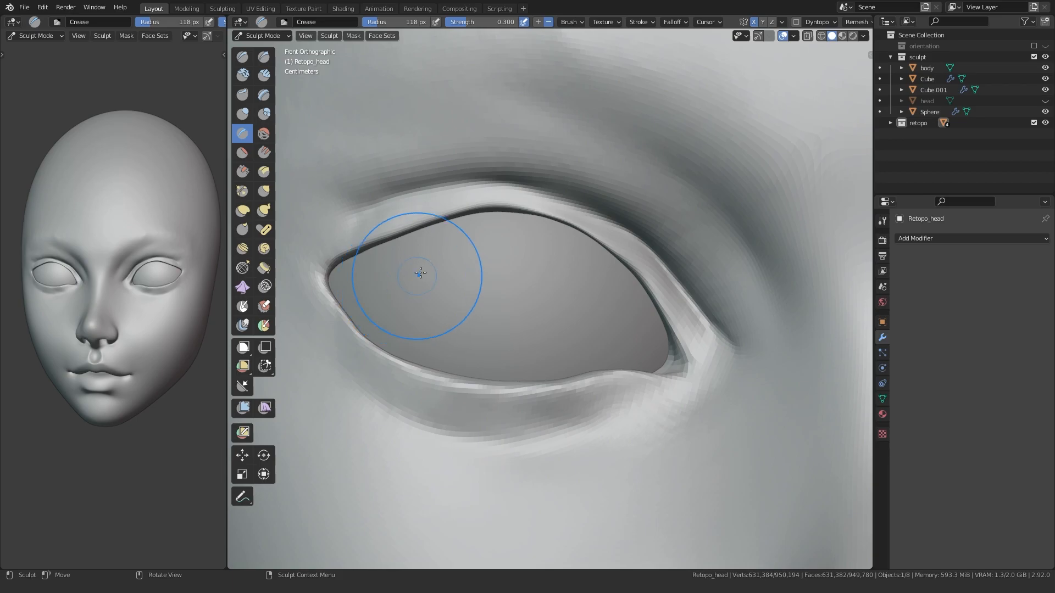
Step: Pull the lower eyelid near the inner eye corner slightly upward with the Grab brush
left_click(264, 191)
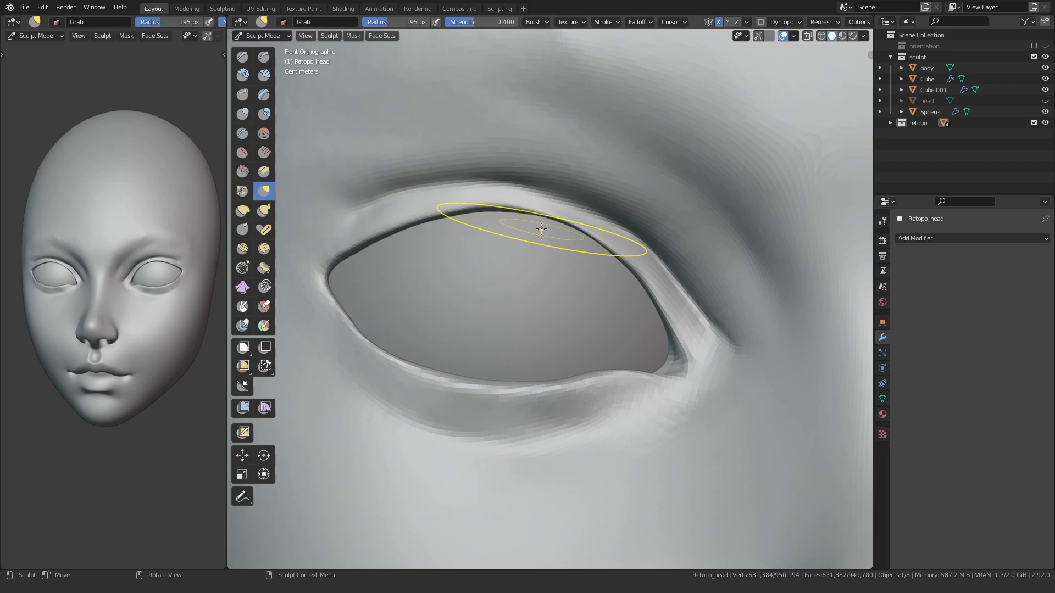
scroll(604, 259, "down", 2)
scroll(549, 307, "down", 4)
scroll(508, 359, "up", 4)
key("f")
left_click(425, 315)
left_click_drag(580, 352, 597, 334)
mouse_move(434, 393)
middle_mouse_down()
mouse_move(463, 430)
mouse_move(402, 415)
mouse_move(388, 337)
mouse_move(440, 374)
mouse_move(479, 340)
middle_mouse_up()
mouse_move(503, 291)
middle_mouse_down()
mouse_move(470, 327)
mouse_move(414, 303)
middle_mouse_up()
Step: Tighten the outer eye corner with a 66 px Pinch/Magnify brush
key("shift+c")
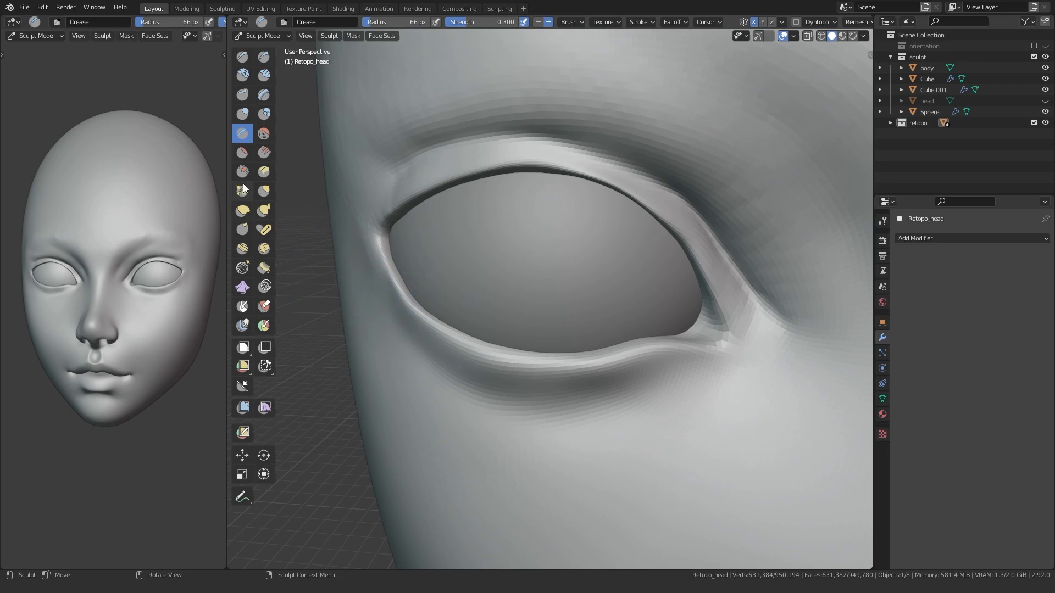
left_click(243, 190)
left_click_drag(376, 264, 378, 256)
mouse_move(620, 359)
middle_mouse_down()
mouse_move(492, 328)
mouse_move(374, 372)
middle_mouse_up()
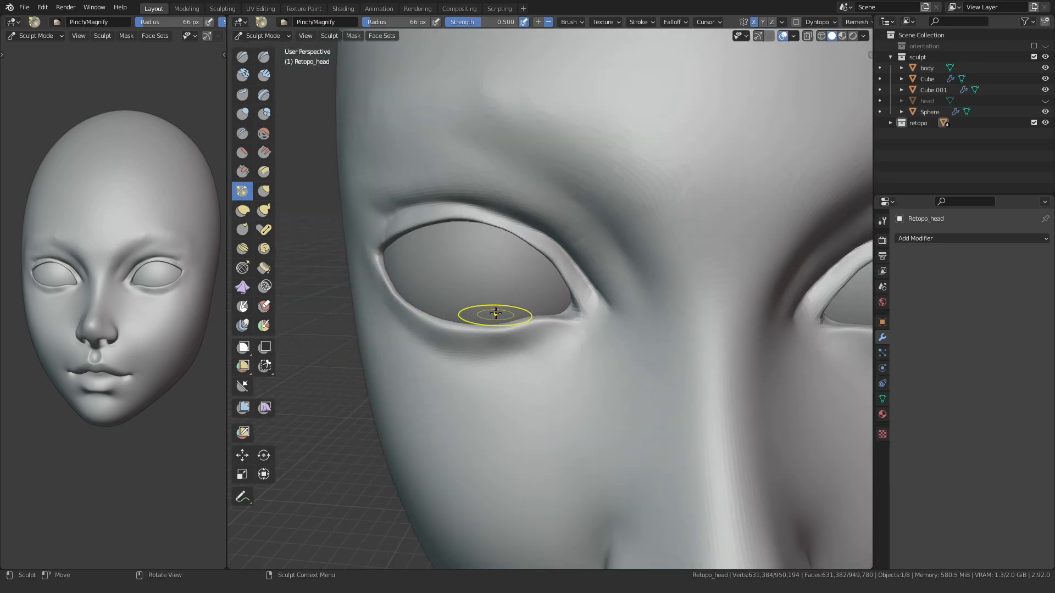
middle_click_drag(497, 319, 523, 323, "shift")
Step: Adjust the eye's outline toward the nose with the Grab brush at about 150 px
key("f")
left_click(578, 262)
scroll(575, 263, "down", 8)
middle_click_drag(576, 262, 519, 283)
scroll(494, 295, "up", 6)
key("g")
mouse_move(544, 261)
left_mouse_down()
mouse_move(549, 250)
mouse_move(491, 257)
mouse_move(573, 269)
left_mouse_up()
Step: Examine both eyes and the whole face from several angles and distances
scroll(491, 259, "down", 5)
scroll(506, 320, "up", 4)
scroll(567, 277, "up", 2)
scroll(525, 278, "down", 3)
middle_click_drag(514, 273, 518, 289)
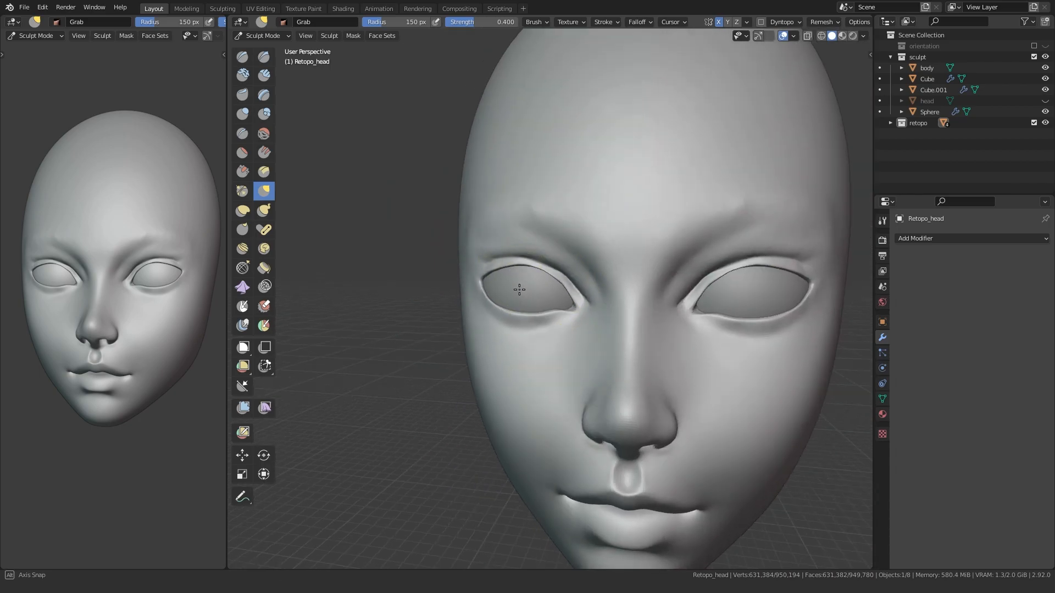
scroll(523, 292, "down", 3)
mouse_move(610, 312)
middle_mouse_down()
mouse_move(570, 318)
mouse_move(631, 309)
middle_mouse_up()
scroll(572, 318, "up", 4)
scroll(498, 292, "up", 4)
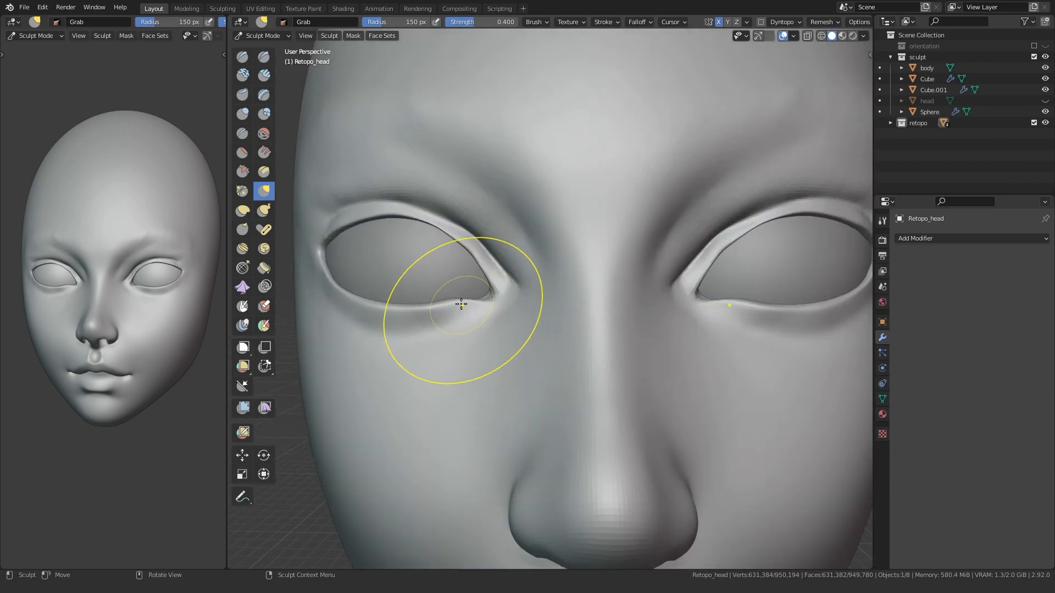
Step: Pull the eyelid area up and toward the nose with a 150 px Grab brush
mouse_move(419, 324)
middle_mouse_down()
mouse_move(440, 299)
mouse_move(429, 306)
mouse_move(412, 291)
middle_mouse_up()
scroll(412, 278, "down", 4)
scroll(502, 327, "up", 1)
scroll(511, 287, "up", 3)
left_click_drag(401, 277, 430, 255)
Step: Lasso-mask the lower eyelid and the skin just beneath it, and soften the mask's edge
mouse_move(520, 240)
left_mouse_down("ctrl+shift")
mouse_move(603, 282)
mouse_move(605, 369)
mouse_move(405, 378)
left_mouse_up("ctrl+shift")
key("a")
middle_click_drag(483, 280, 454, 296)
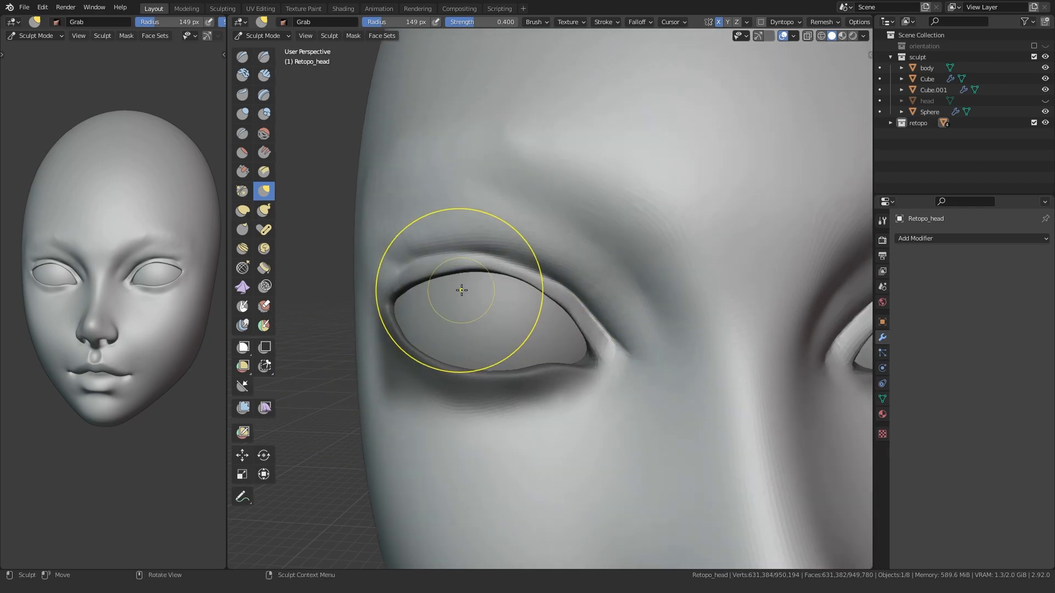
Step: Deepen the upper eyelid fold toward the inner eye corner with the Crease brush
key("shift+c")
middle_click_drag(377, 247, 370, 294)
left_click_drag(526, 270, 614, 341)
Step: Build up the skin between the brow and the upper eyelid with Clay Strips at 119 px and strength 0.600
key("f")
left_click(406, 278)
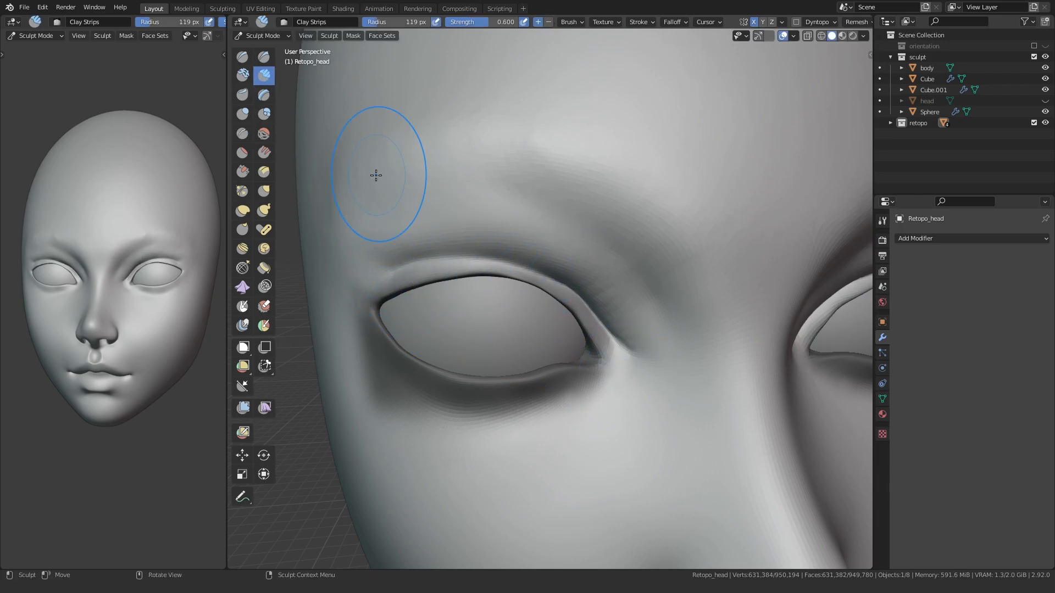
middle_click_drag(478, 335, 470, 335, "shift")
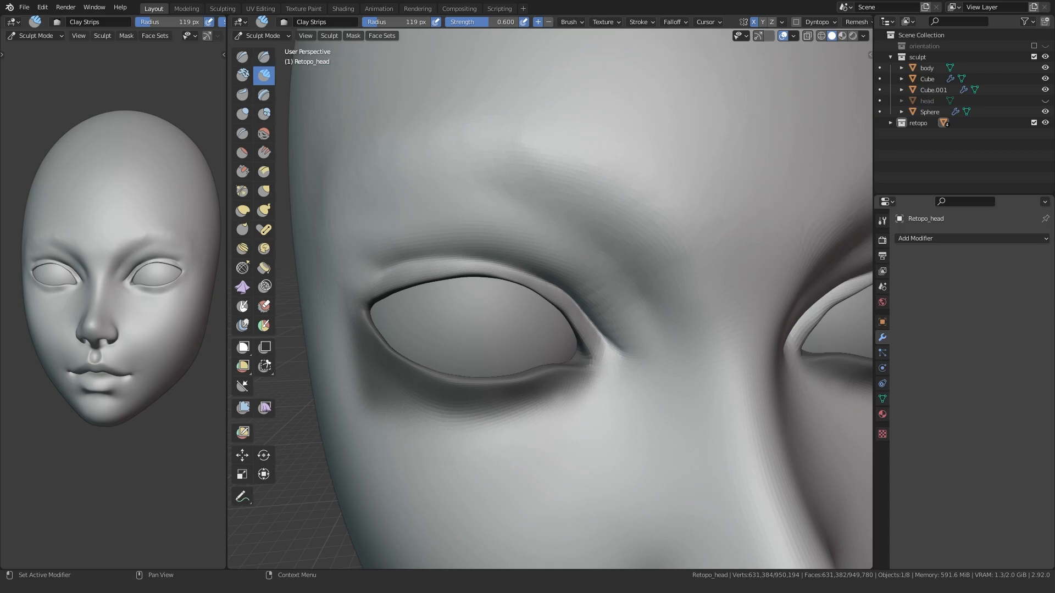
middle_click_drag(375, 223, 384, 248)
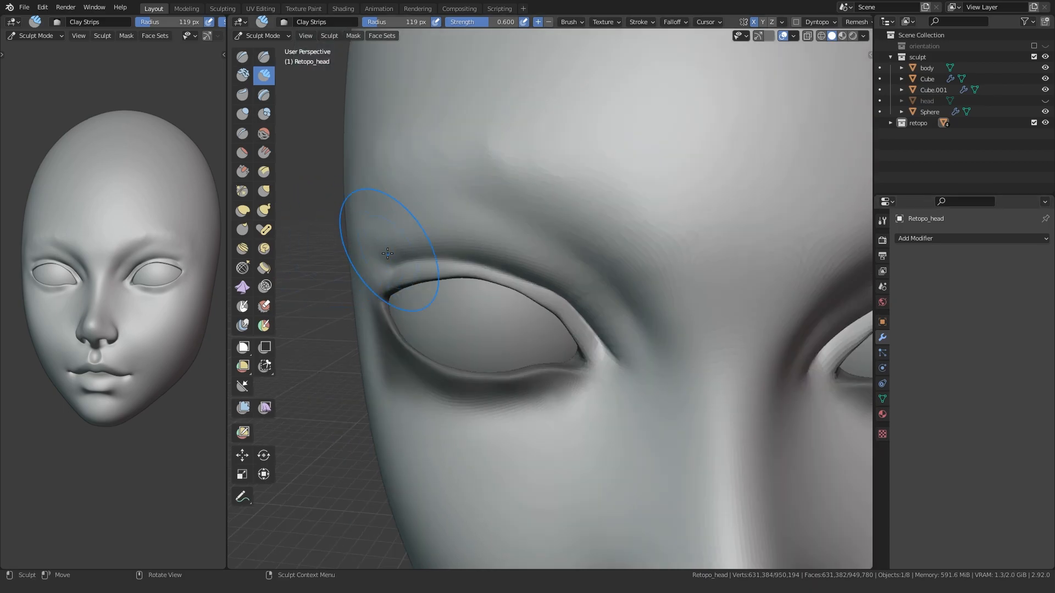
middle_click_drag(413, 211, 426, 212)
mouse_move(426, 212)
left_mouse_down()
mouse_move(602, 283)
mouse_move(551, 241)
mouse_move(386, 234)
mouse_move(627, 313)
left_mouse_up()
left_click_drag(400, 216, 547, 281)
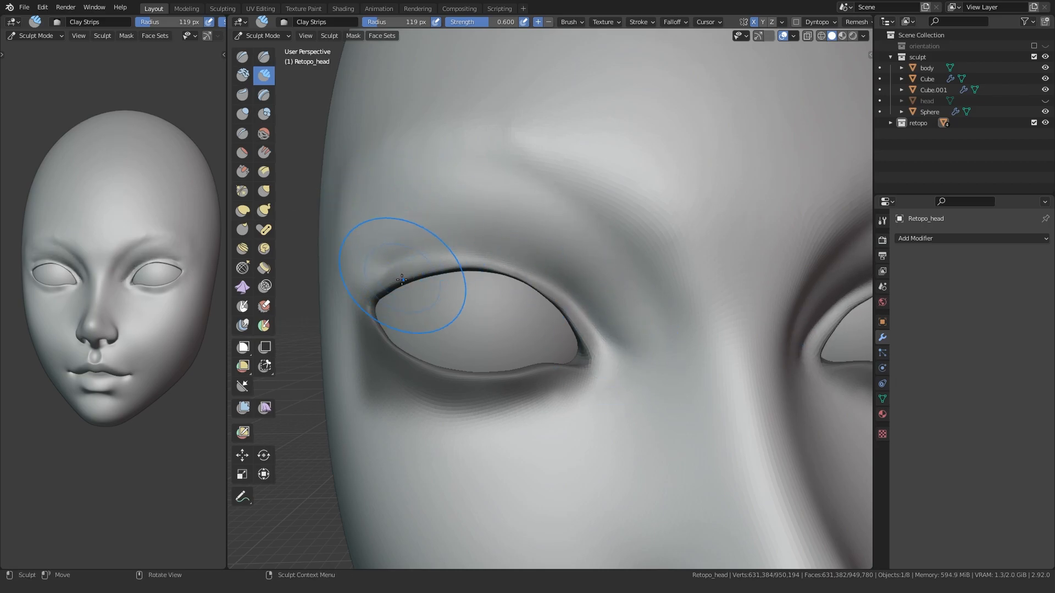
Step: Carve a fine fold along the whole upper eyelid with the Crease brush at 56 px, then 69 px
key("shift+c")
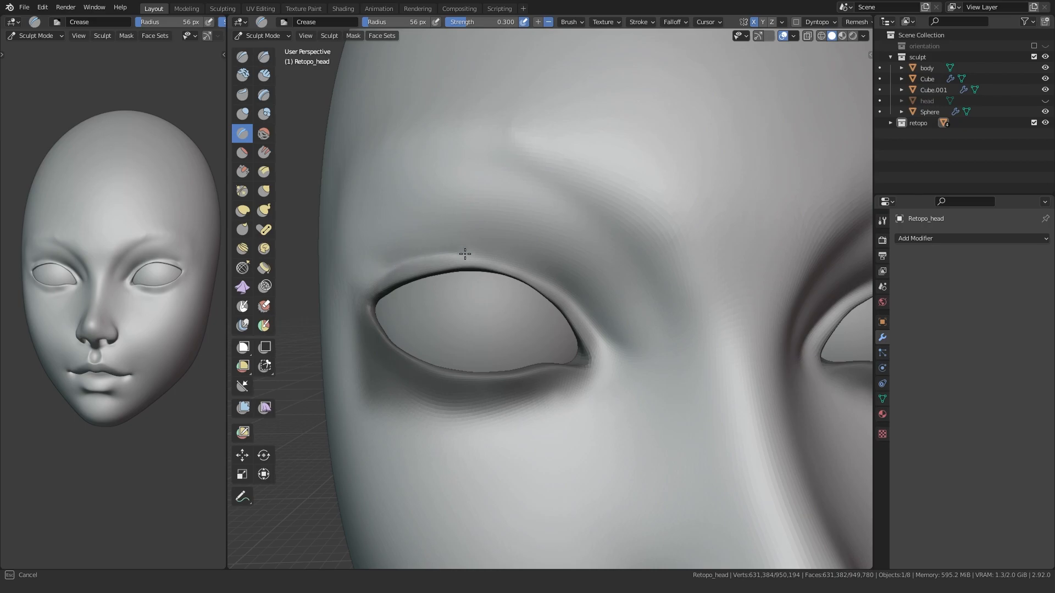
left_click_drag(541, 279, 605, 338)
key("f")
left_click(371, 279)
mouse_move(375, 278)
left_mouse_down()
mouse_move(431, 254)
mouse_move(600, 340)
left_mouse_up()
key("f")
left_click(421, 287)
left_click_drag(380, 279, 598, 337)
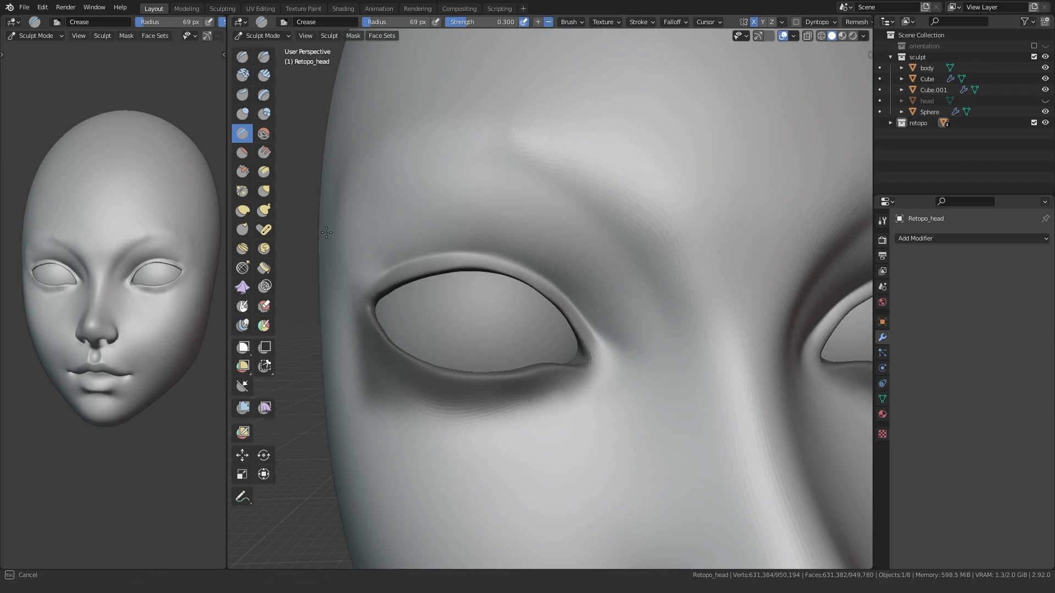
Step: Smooth the brow ridge and the inner brow area, and make a small adjustment below the brow
middle_click_drag(325, 231, 322, 214)
key("g")
mouse_move(328, 184)
left_mouse_down("shift")
mouse_move(384, 111)
mouse_move(477, 142)
left_mouse_up("shift")
mouse_move(644, 216)
left_mouse_down("shift")
mouse_move(715, 282)
mouse_move(716, 299)
left_mouse_up("shift")
mouse_move(514, 301)
middle_mouse_down()
mouse_move(488, 294)
mouse_move(439, 253)
middle_mouse_up()
left_click_drag(411, 181, 525, 162, "shift")
key("shift+c")
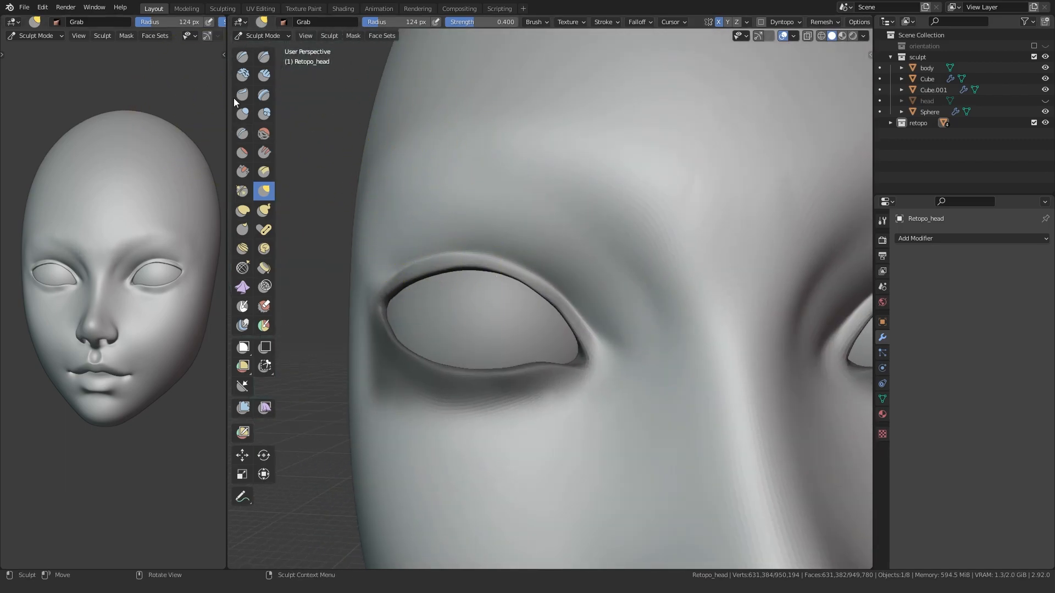
left_click_drag(490, 168, 489, 179)
Step: Examine the reworked eyelids and brows on the whole head from both sides and the front
scroll(695, 374, "down", 4)
middle_click_drag(610, 392, 506, 396)
middle_click_drag(420, 291, 456, 284)
middle_click_drag(428, 224, 478, 238)
middle_click_drag(613, 225, 653, 214)
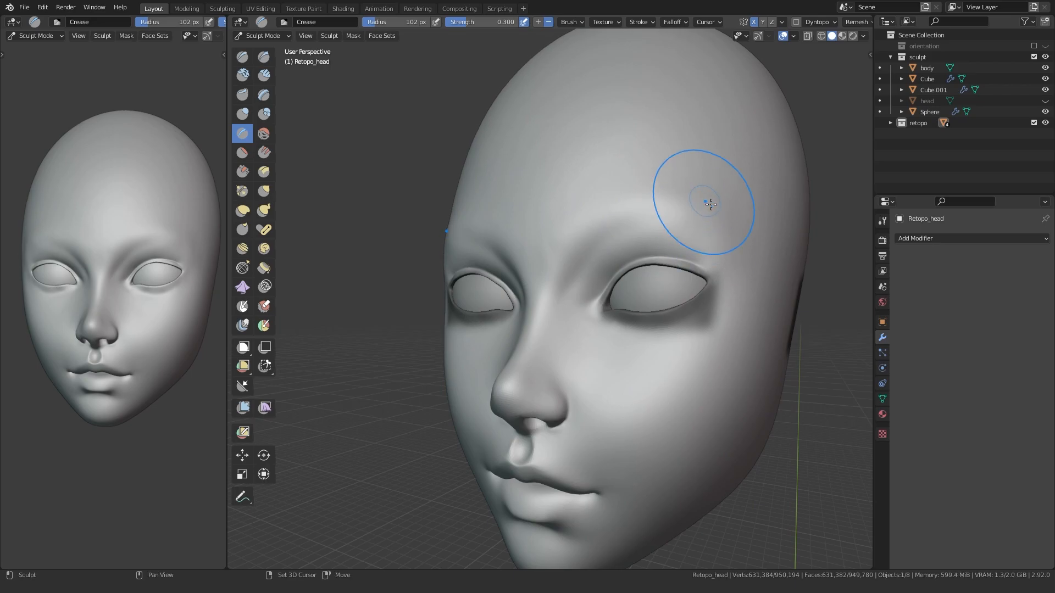
scroll(511, 266, "down", 2)
middle_click_drag(504, 217, 555, 205)
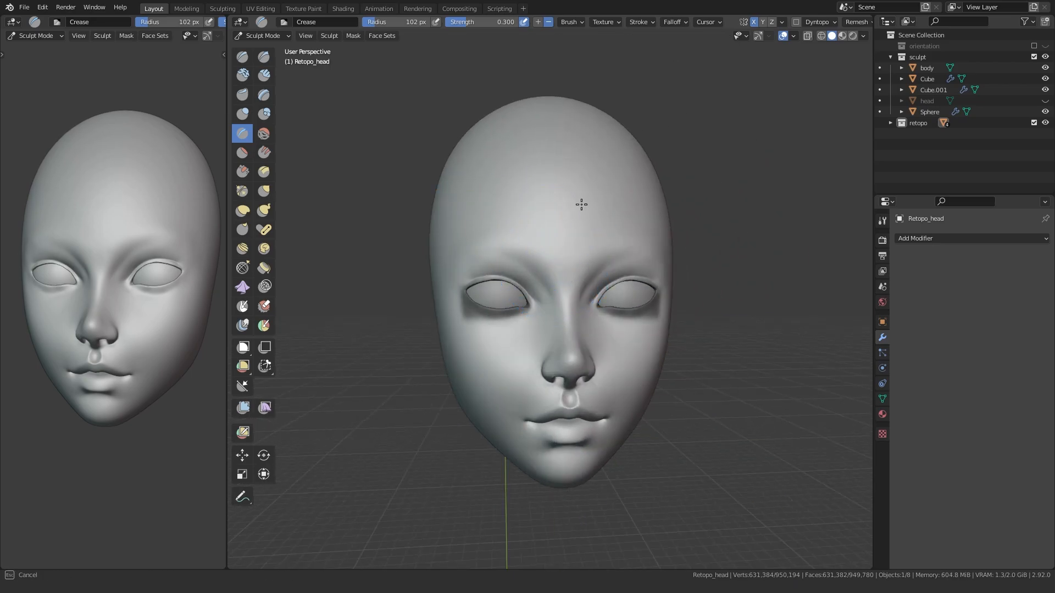
Step: Examine the eyelids and the inner eye corner closely from several angles
scroll(527, 258, "up", 2)
mouse_move(504, 303)
middle_mouse_down()
mouse_move(497, 322)
mouse_move(513, 325)
mouse_move(513, 313)
mouse_move(486, 318)
mouse_move(512, 345)
mouse_move(485, 332)
middle_mouse_up()
scroll(501, 317, "down", 2)
scroll(502, 334, "up", 3)
scroll(512, 346, "up", 2)
scroll(485, 332, "up", 3)
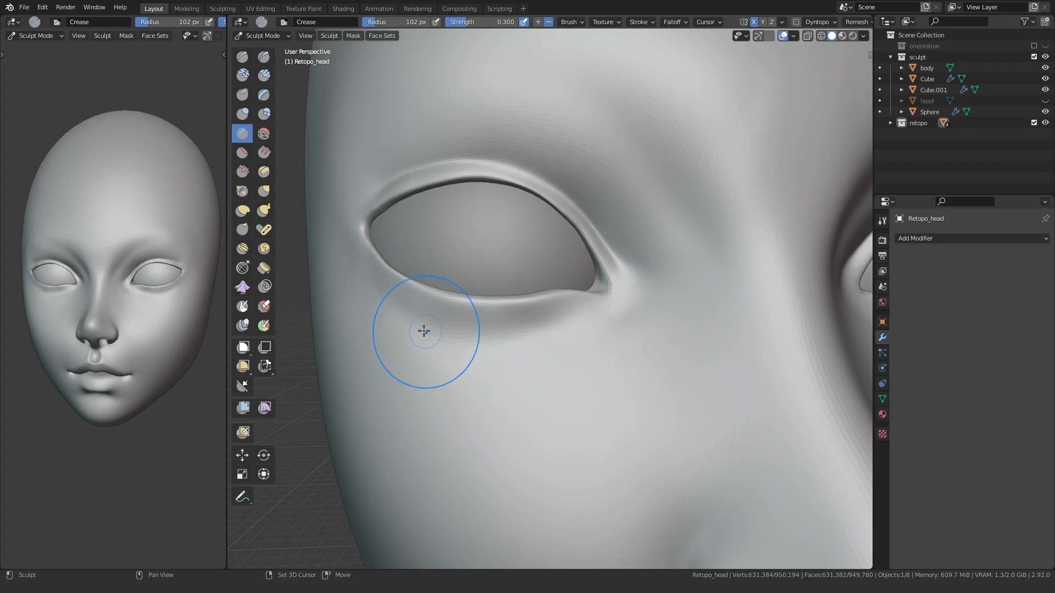
scroll(584, 342, "down", 4)
scroll(542, 364, "up", 6)
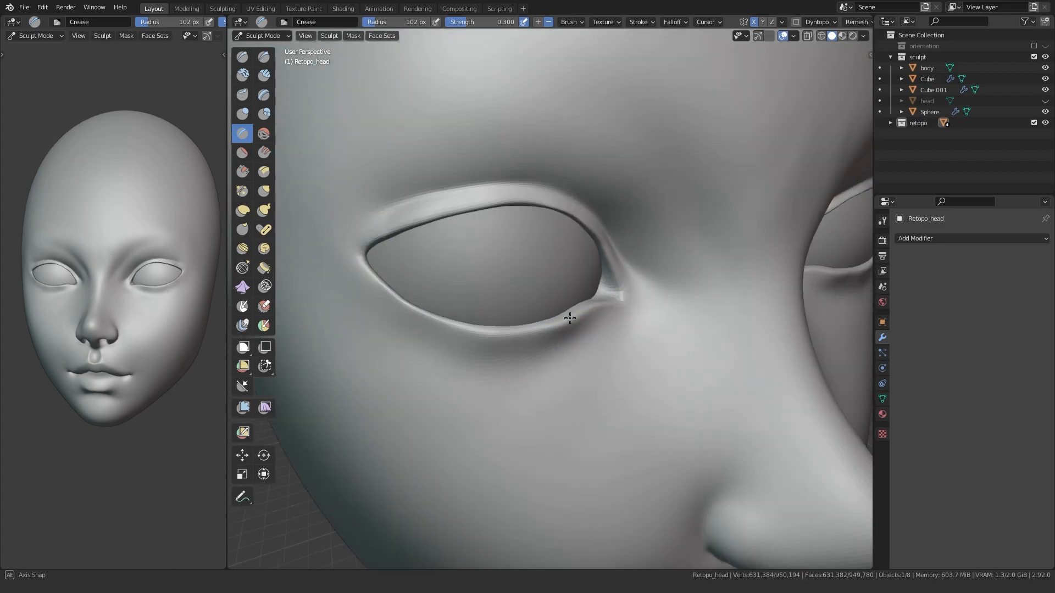
key("g")
scroll(588, 264, "down", 3)
mouse_move(554, 278)
middle_mouse_down()
mouse_move(509, 266)
mouse_move(515, 254)
mouse_move(499, 269)
middle_mouse_up()
scroll(509, 267, "up", 3)
mouse_move(546, 275)
middle_mouse_down()
mouse_move(697, 384)
mouse_move(522, 424)
mouse_move(549, 400)
mouse_move(411, 315)
mouse_move(494, 306)
mouse_move(519, 243)
mouse_move(527, 325)
mouse_move(640, 177)
mouse_move(536, 212)
middle_mouse_up()
scroll(475, 308, "up", 2)
middle_click_drag(475, 308, 461, 299)
scroll(460, 245, "down", 1)
Step: Mask the brows, nose and mouth area and reshape the cheeks and jaw with the Grab brush at 167 px
scroll(440, 241, "down", 8)
middle_click_drag(440, 241, 518, 313)
key("f")
left_click(525, 314)
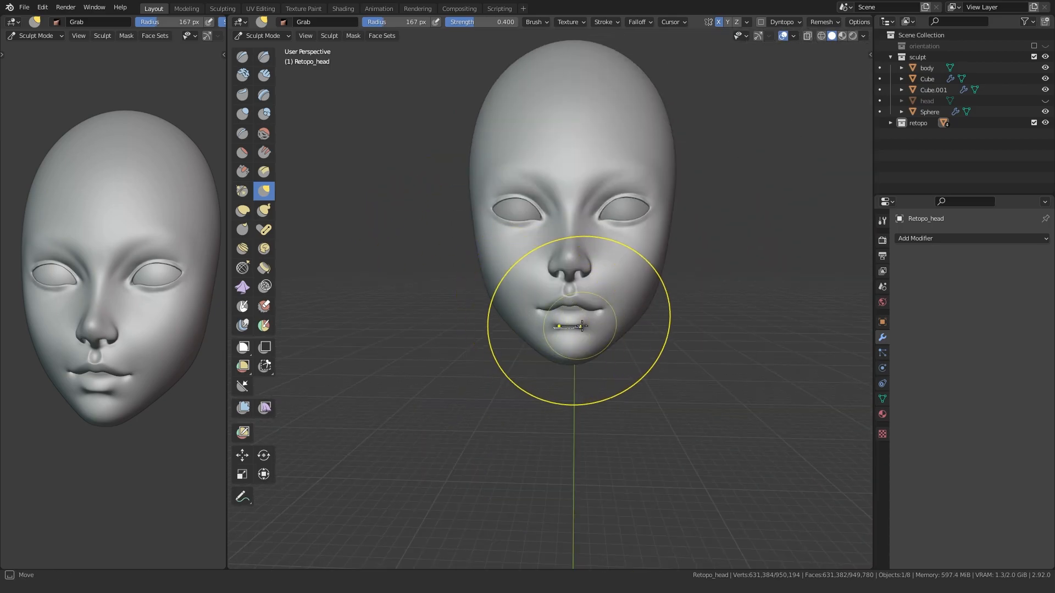
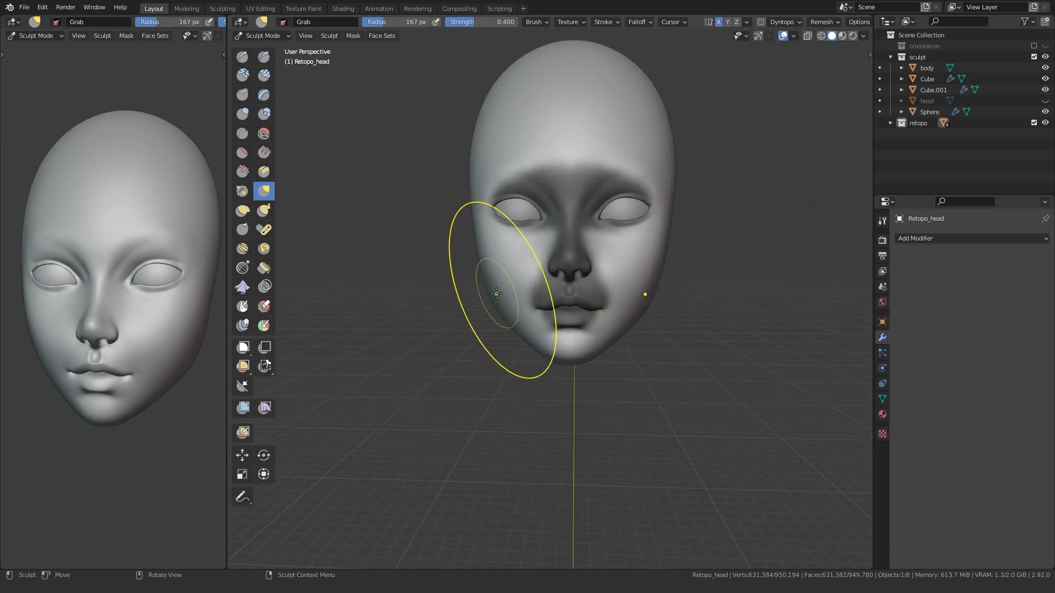
mouse_move(491, 305)
middle_mouse_down()
mouse_move(531, 322)
mouse_move(445, 331)
mouse_move(696, 302)
middle_mouse_up()
key("ctrl+KP_1")
key("f")
left_click(428, 328)
Step: Add volume to the unmasked lower face with the Inflate/Deflate brush at 180 px and strength 0.500
scroll(561, 317, "up", 3)
key("i")
middle_click_drag(171, 380, 186, 363)
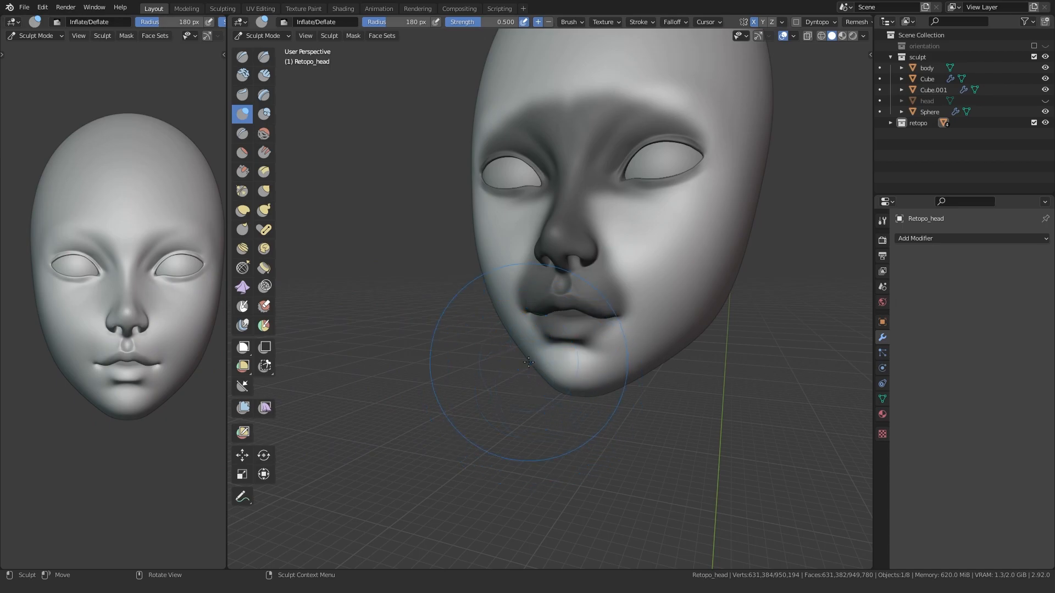
mouse_move(461, 313)
middle_mouse_down()
mouse_move(494, 305)
mouse_move(461, 247)
mouse_move(434, 308)
middle_mouse_up()
mouse_move(126, 396)
middle_mouse_down()
mouse_move(124, 406)
mouse_move(121, 387)
middle_mouse_up()
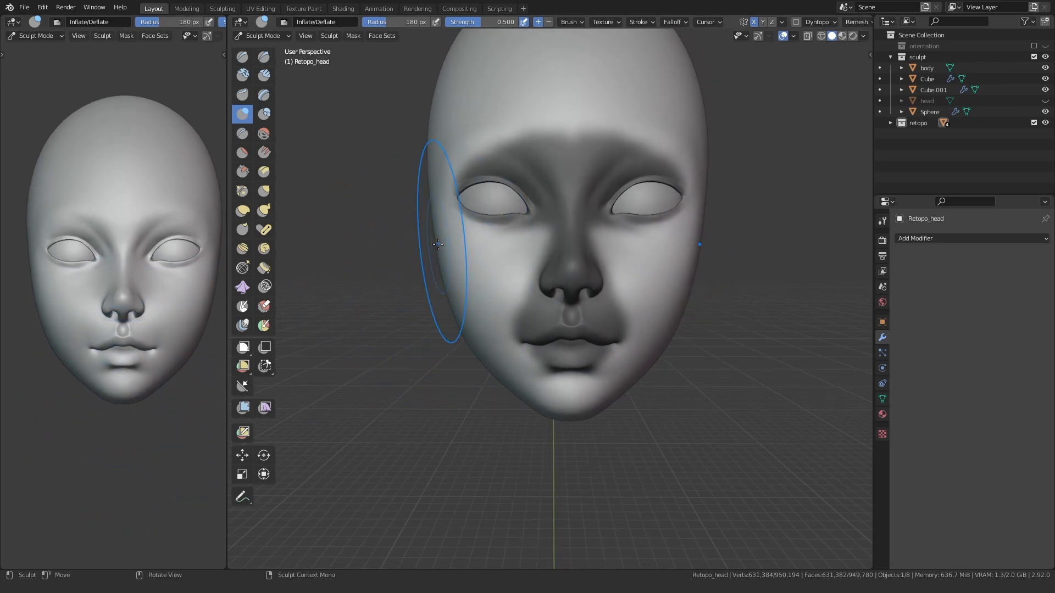
Step: Refine the shape of the cheeks, jaw and chin with the Grab brush at 180 px, then 171 px
key("g")
middle_click_drag(624, 337, 587, 334, "shift")
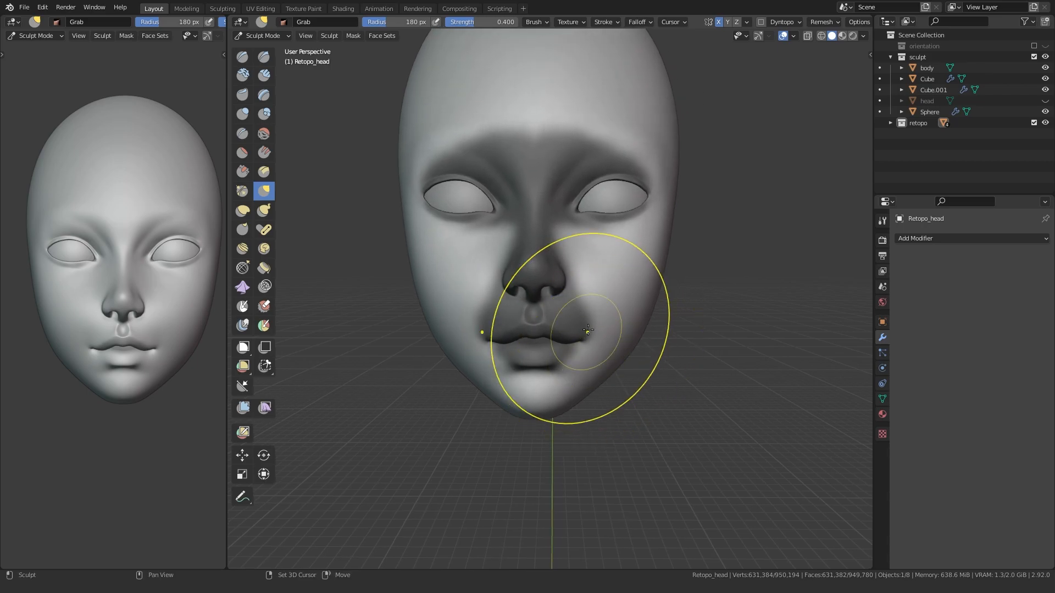
mouse_move(616, 192)
middle_mouse_down()
mouse_move(513, 278)
mouse_move(614, 268)
mouse_move(461, 308)
mouse_move(353, 306)
mouse_move(490, 348)
middle_mouse_up()
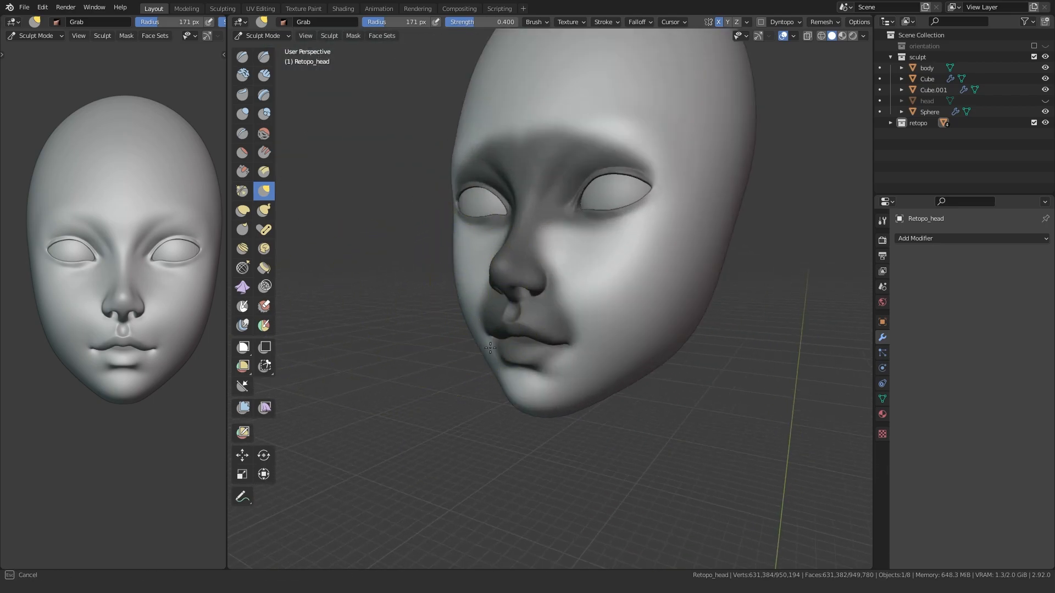
left_click_drag(519, 391, 522, 388)
scroll(533, 369, "down", 2)
mouse_move(66, 360)
middle_mouse_down()
mouse_move(77, 357)
mouse_move(43, 354)
mouse_move(55, 356)
middle_mouse_up()
mouse_move(390, 377)
middle_mouse_down()
mouse_move(358, 365)
mouse_move(400, 361)
middle_mouse_up()
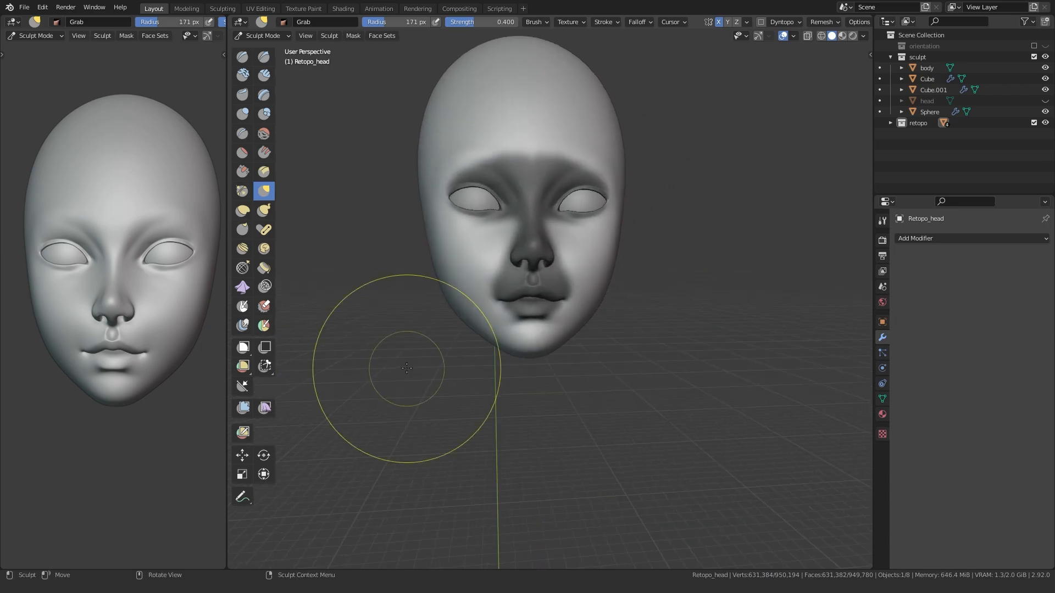
Step: Adjust the jawline and the side of the face with the Grab brush at 171 px and strength 0.400
scroll(452, 350, "up", 3)
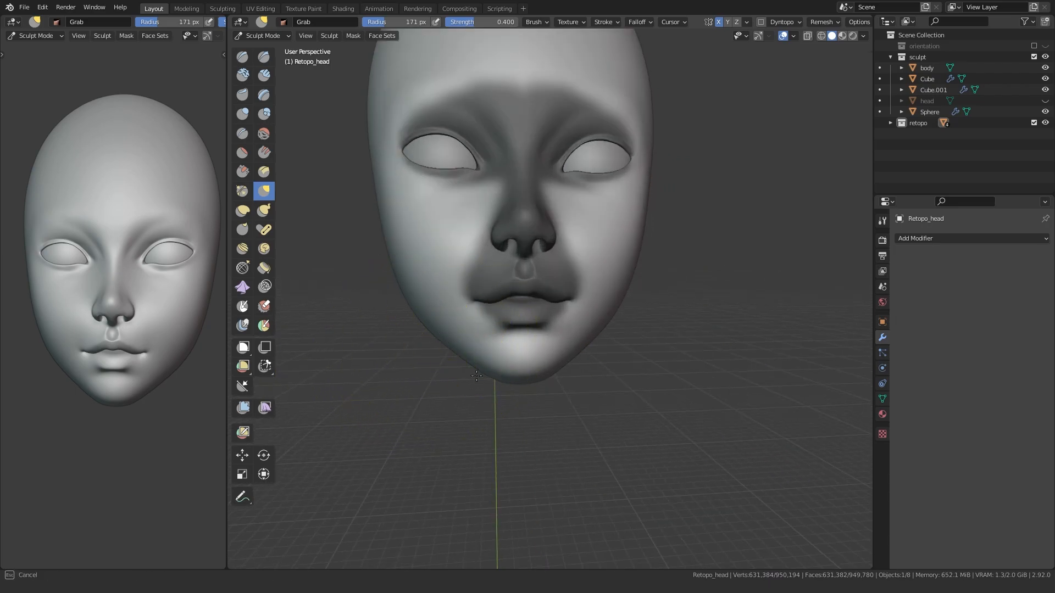
left_click_drag(434, 326, 438, 324)
scroll(434, 324, "down", 3)
mouse_move(413, 314)
middle_mouse_down()
mouse_move(485, 302)
mouse_move(376, 318)
middle_mouse_up()
scroll(572, 321, "up", 3)
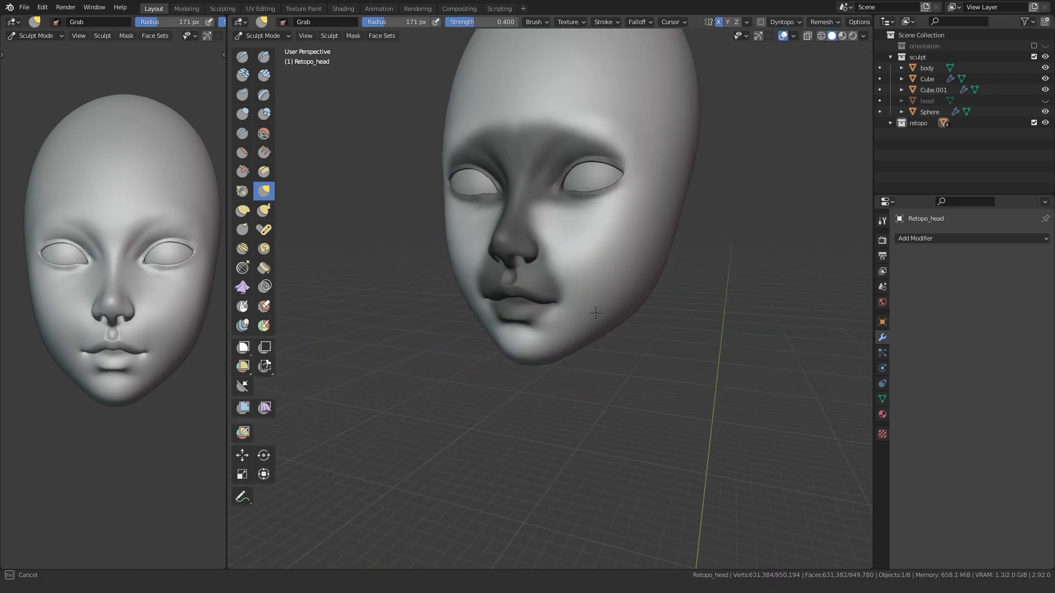
middle_click_drag(688, 169, 622, 275)
left_click_drag(658, 226, 650, 222)
mouse_move(517, 247)
middle_mouse_down()
mouse_move(553, 254)
mouse_move(572, 316)
mouse_move(549, 341)
middle_mouse_up()
middle_click_drag(490, 313, 525, 281)
Step: Reshape the cranium in the right side view with the Grab brush at 222 px
key("KP_3")
middle_click_drag(701, 126, 669, 193, "shift")
key("f")
left_click(687, 193)
left_click_drag(575, 192, 577, 197)
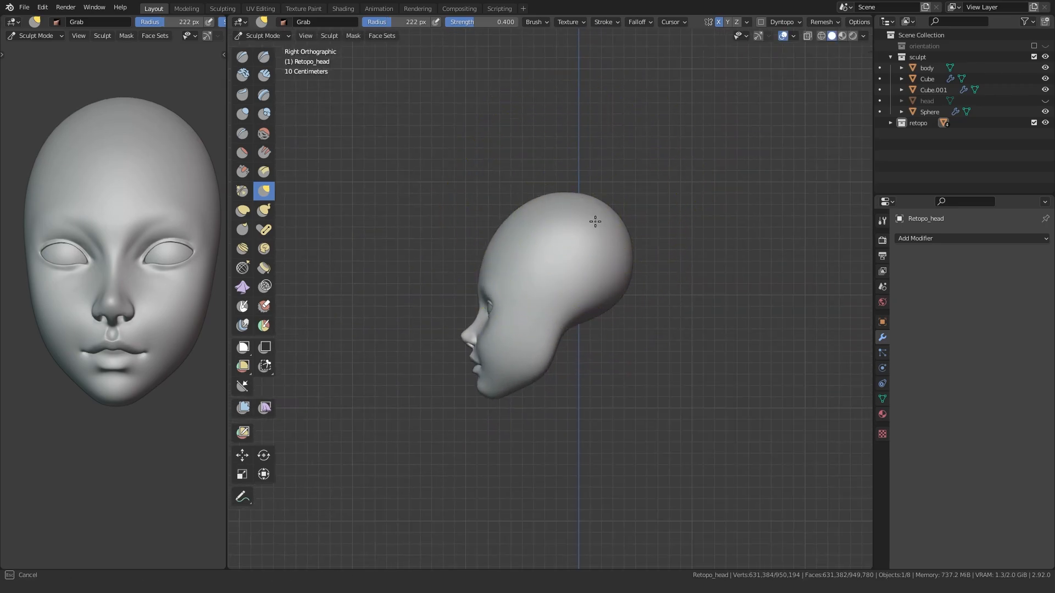
middle_click_drag(591, 219, 452, 255)
middle_click_drag(562, 243, 708, 248)
middle_click_drag(456, 314, 543, 319)
Step: Return to Object Mode and save the file
key("ctrl+Tab")
left_click(420, 347)
key("ctrl+s")
scroll(438, 338, "up", 5)
mouse_move(412, 342)
middle_mouse_down()
mouse_move(427, 345)
mouse_move(397, 348)
mouse_move(436, 286)
mouse_move(479, 312)
middle_mouse_up()
scroll(409, 347, "down", 2)
scroll(414, 331, "up", 4)
scroll(430, 340, "down", 10)
scroll(452, 310, "up", 4)
Step: Select the head with its eyes and lower it about 3.9 m along Z onto the body's neck
left_click_drag(468, 265, 574, 219)
scroll(550, 241, "down", 3)
left_click_drag(484, 285, 547, 236)
key("KP_3")
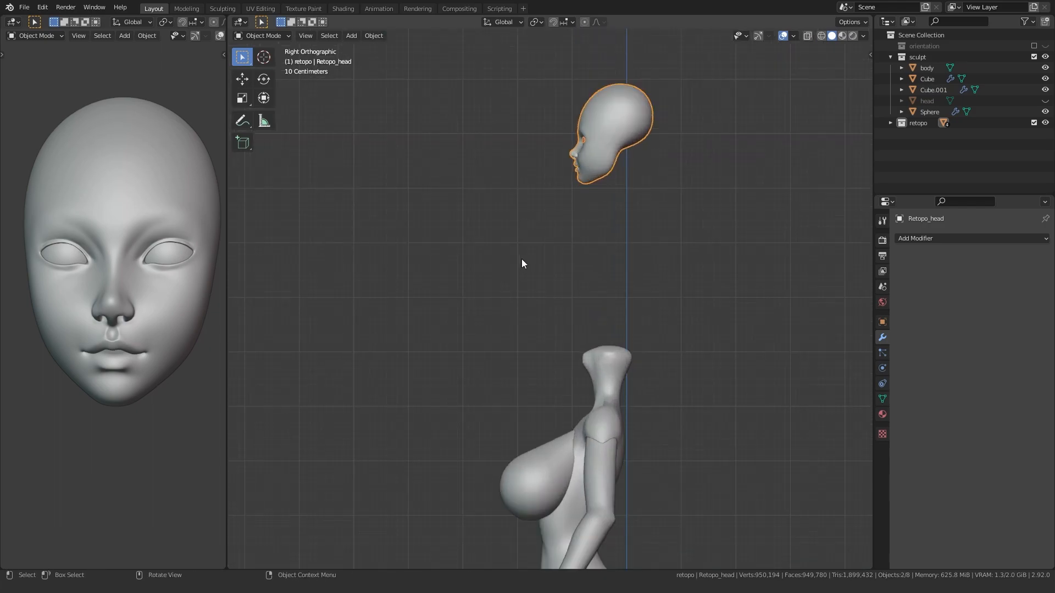
key("g")
key("z")
left_click(552, 434)
Step: Shift the head about 0.12 m forward in the side view, and adjust its height on the neck along Z
scroll(550, 384, "up", 3)
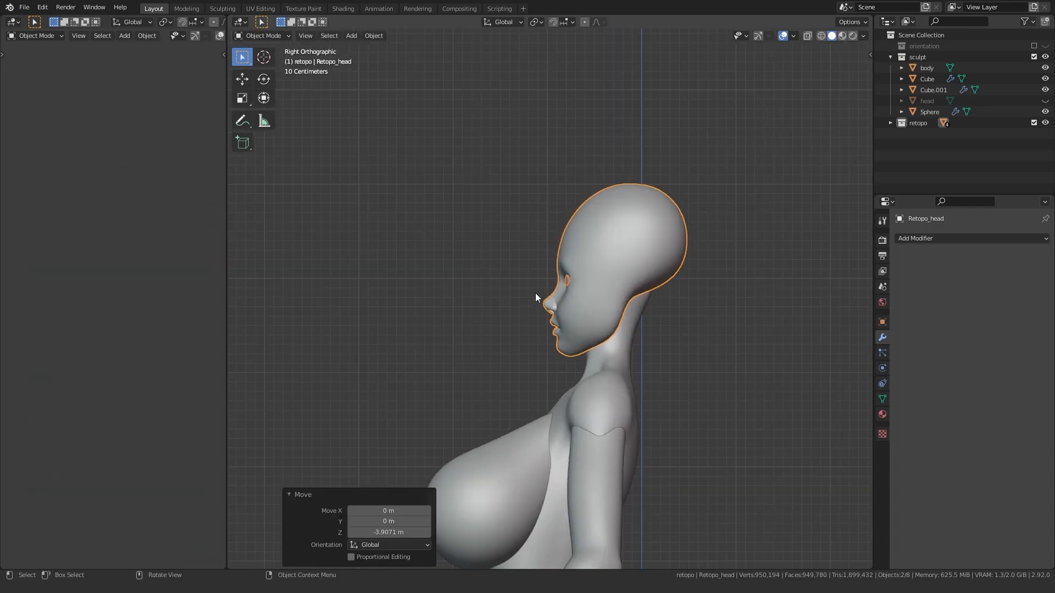
key("g")
left_click(523, 305)
key("KP_1")
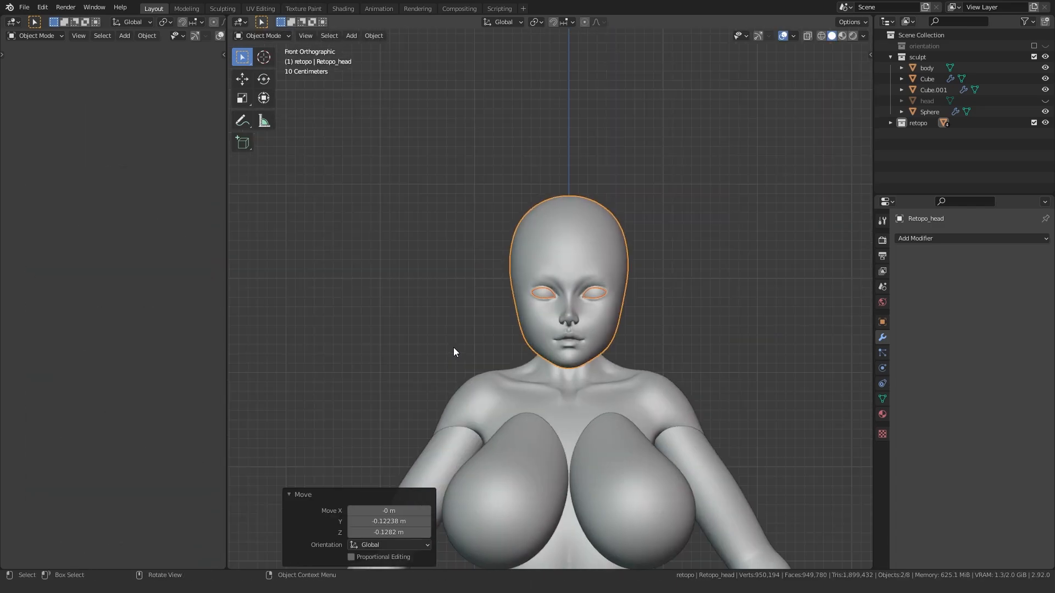
key("g")
key("z")
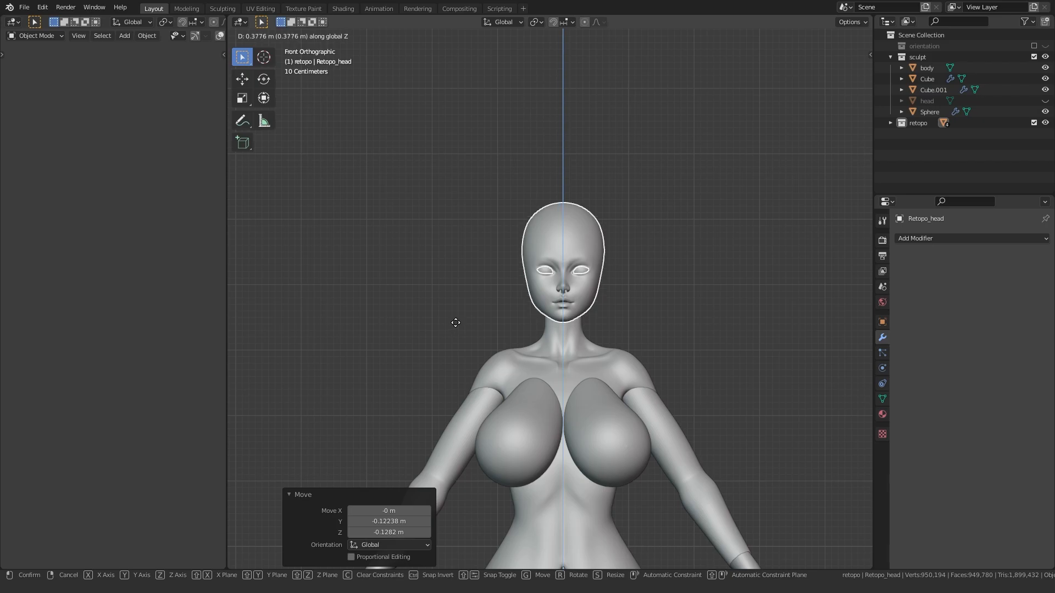
right_click(456, 325)
Step: Select the head together with the eyes and scale them uniformly to 0.880
scroll(439, 320, "down", 5)
middle_click_drag(433, 322, 478, 331)
scroll(484, 324, "up", 2)
left_click(525, 242)
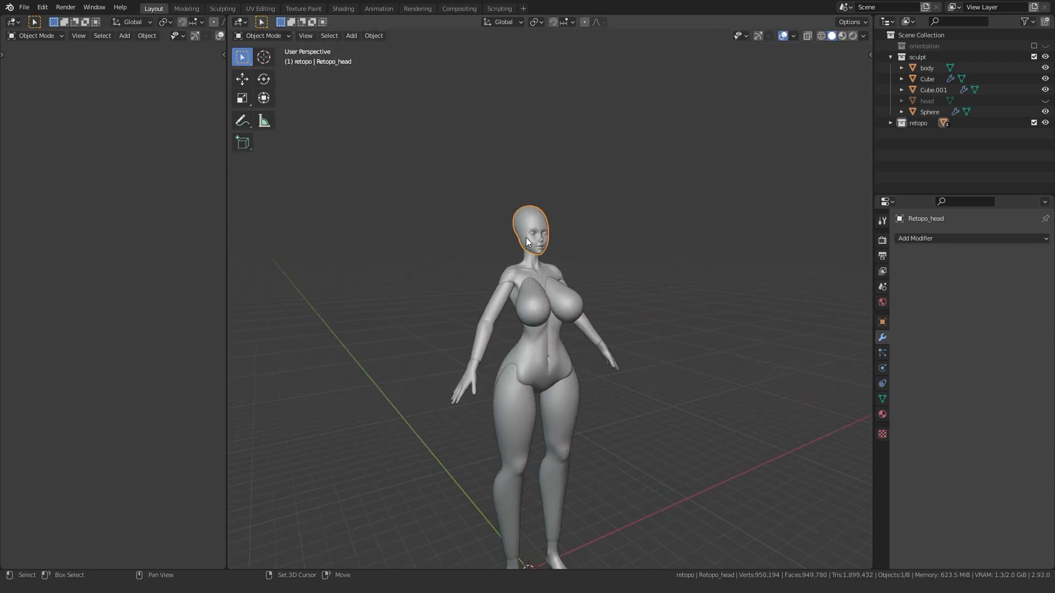
scroll(529, 236, "up", 4)
left_click(512, 163, "shift")
key("s")
left_click(412, 334)
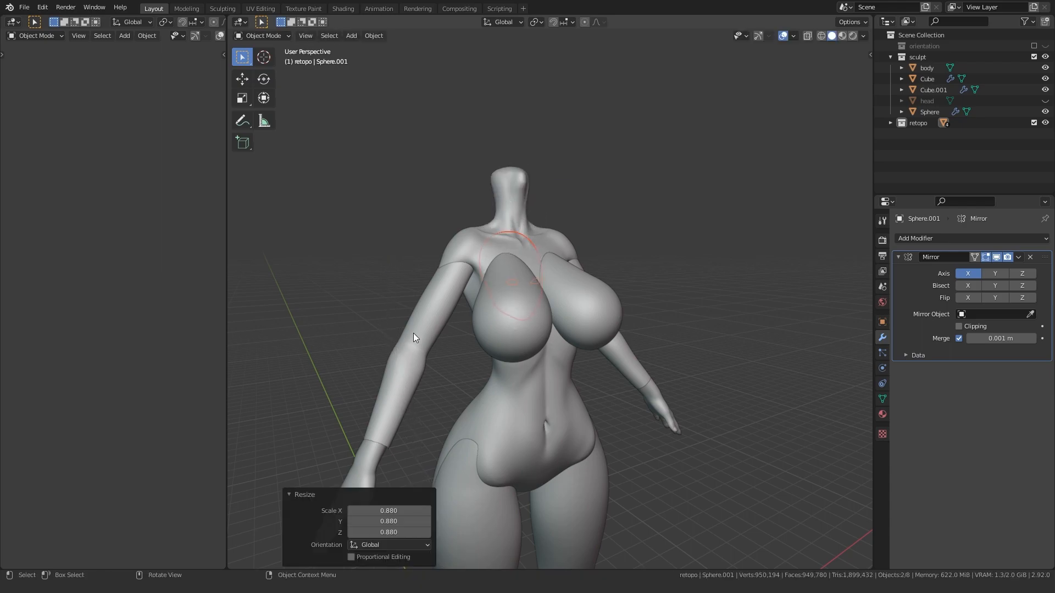
Step: Raise the scaled head and eyes about 2.02 m along Z onto the top of the neck
key("KP_1")
scroll(490, 388, "up", 2)
key("g")
key("z")
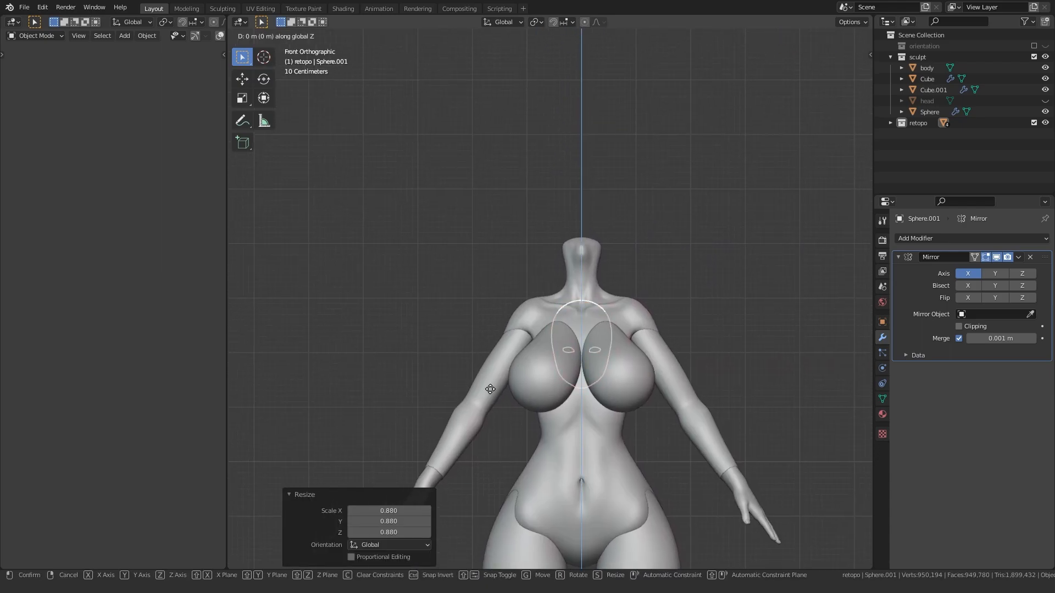
left_click(490, 278)
Step: Fine-tune the head's seating on the neck in the side view, moving it 0.07 m down and about 0.08 m up along Z
middle_click_drag(490, 279, 369, 290)
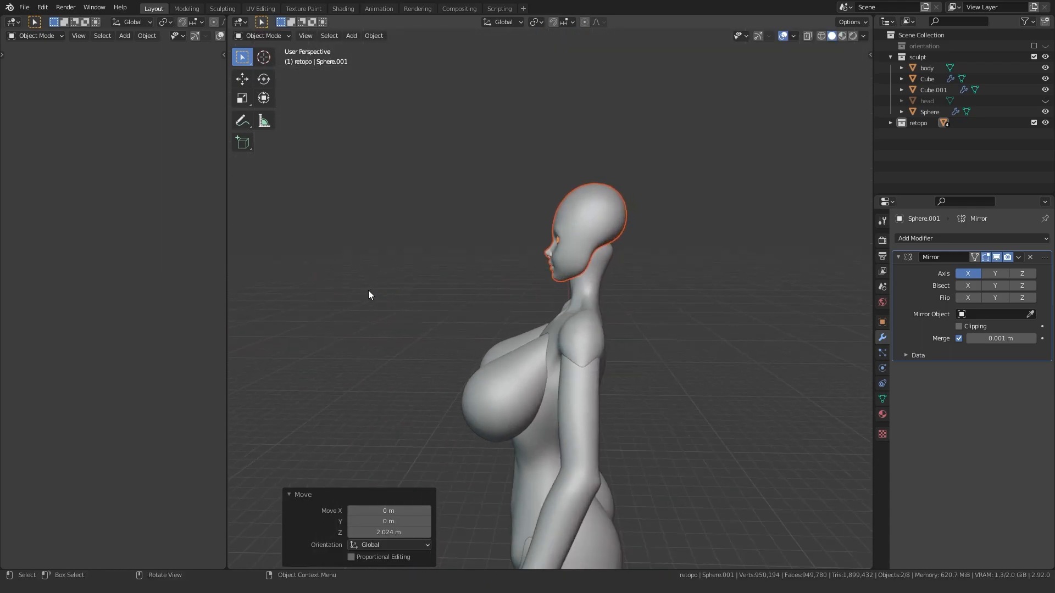
key("KP_3")
scroll(459, 279, "up", 2)
key("g")
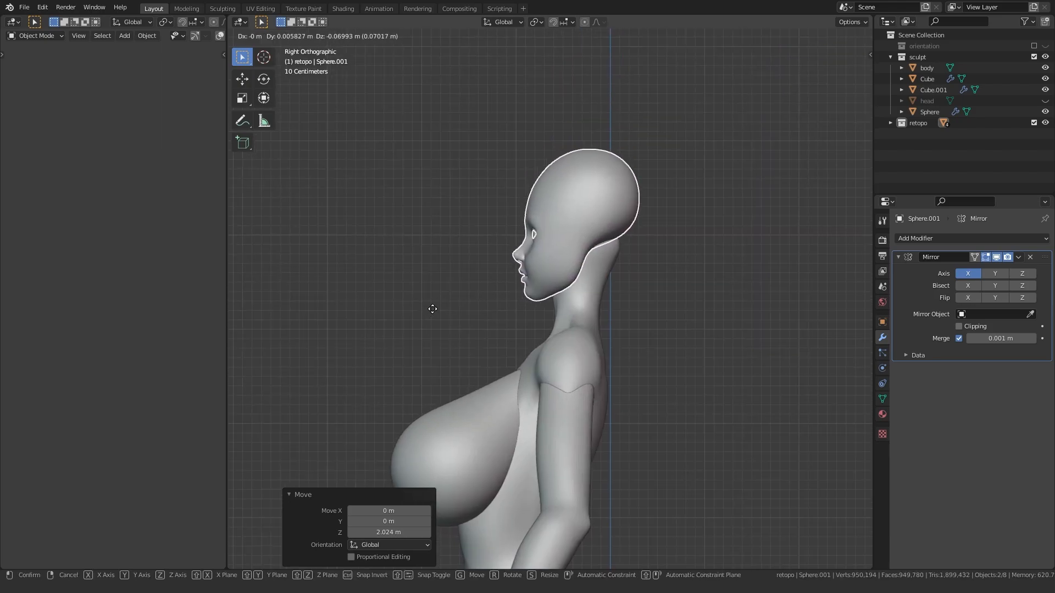
left_click(432, 309)
scroll(418, 313, "down", 3)
scroll(117, 255, "down", 5)
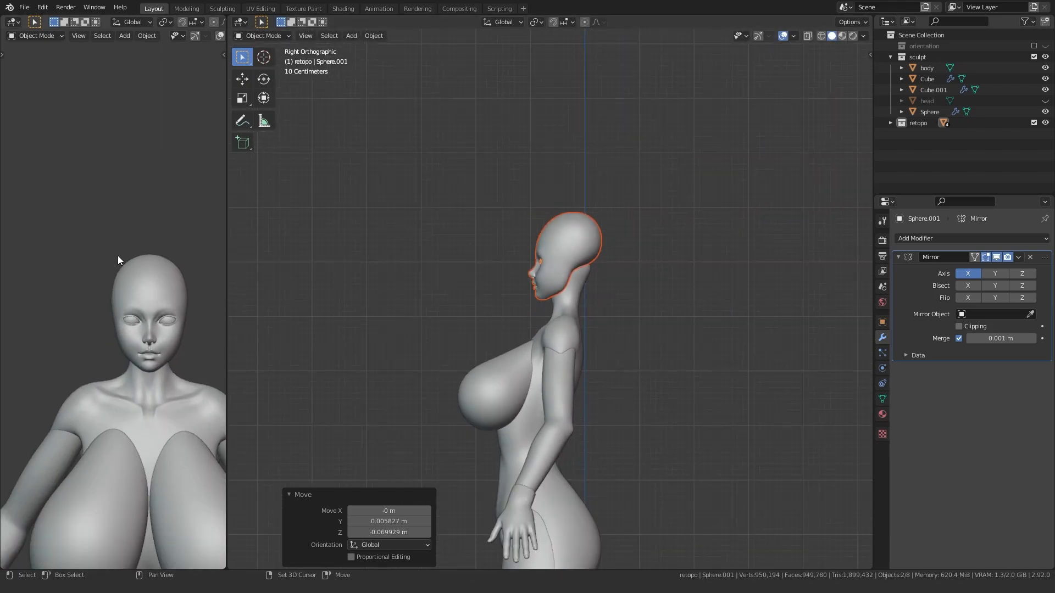
key("g")
key("z")
left_click(392, 322)
middle_click_drag(393, 325, 496, 332)
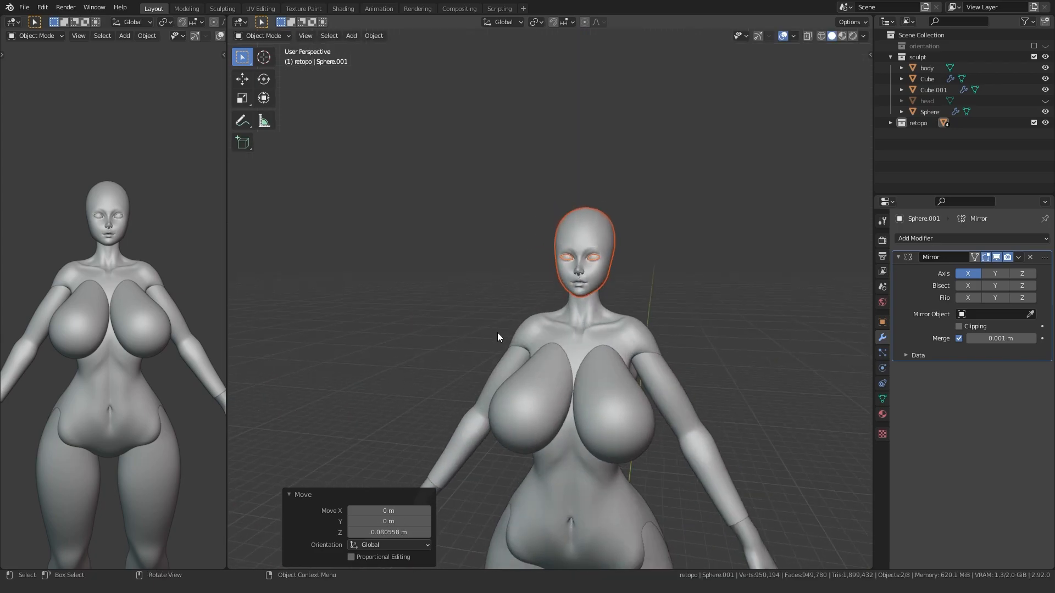
Step: Try scaling the head and eyes by 1.056 and repositioning them on the neck in the side view
key("s")
left_click(478, 309)
key("KP_3")
key("g")
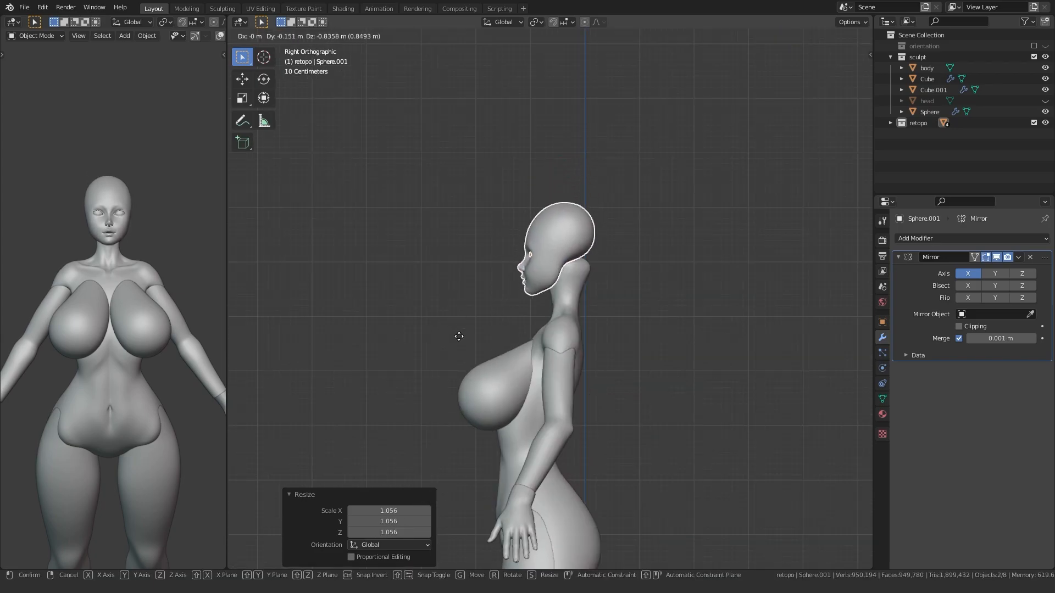
right_click(464, 341)
Step: Raise the head and eyes by a further 0.08 m or so along Z
key("g")
key("z")
left_click(440, 331)
middle_click_drag(440, 330, 561, 331)
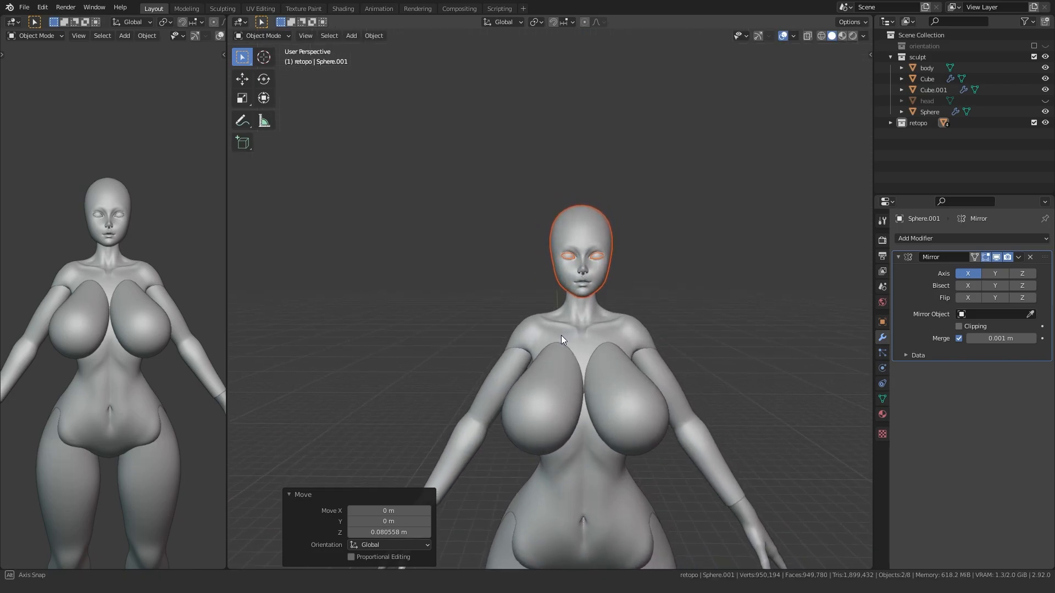
scroll(561, 335, "up", 3)
Step: Select the body object and switch it to Sculpt Mode
scroll(454, 306, "down", 5)
mouse_move(443, 350)
middle_mouse_down()
mouse_move(424, 315)
mouse_move(541, 309)
mouse_move(404, 341)
middle_mouse_up()
left_click(424, 315)
scroll(440, 324, "up", 5)
left_click(491, 286)
key("ctrl+Tab")
left_click(488, 337)
Step: Reshape the back of the neck in the left side view with the Grab brush, starting at 228 px
scroll(433, 297, "up", 3)
left_click_drag(445, 278, 432, 85)
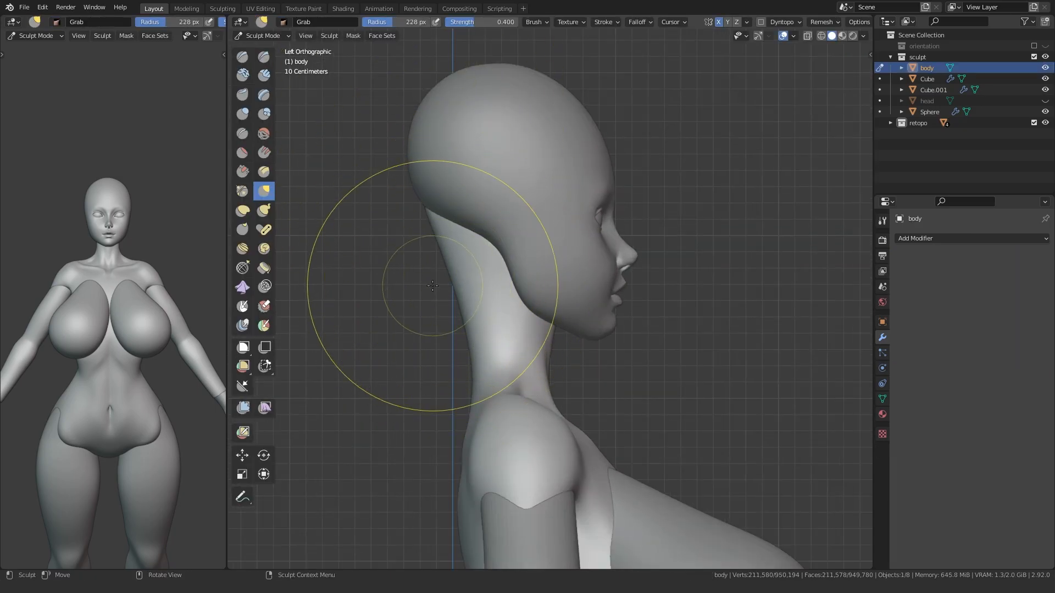
key("f")
left_click(571, 306)
left_click_drag(477, 359, 465, 373)
left_click_drag(462, 335, 465, 334)
Step: Fit the upper nape to the underside of the skull with a resized Grab brush
middle_click_drag(463, 337, 552, 327)
key("f")
left_click(471, 247)
left_click_drag(470, 243, 456, 237)
middle_click_drag(434, 184, 448, 129)
mouse_move(484, 192)
left_mouse_down()
mouse_move(470, 206)
mouse_move(508, 188)
left_mouse_up()
Step: Refine the neck's rear contour in profile with the Grab brush at 129 px
middle_click_drag(541, 208, 566, 211, "alt")
key("f")
left_click(464, 269)
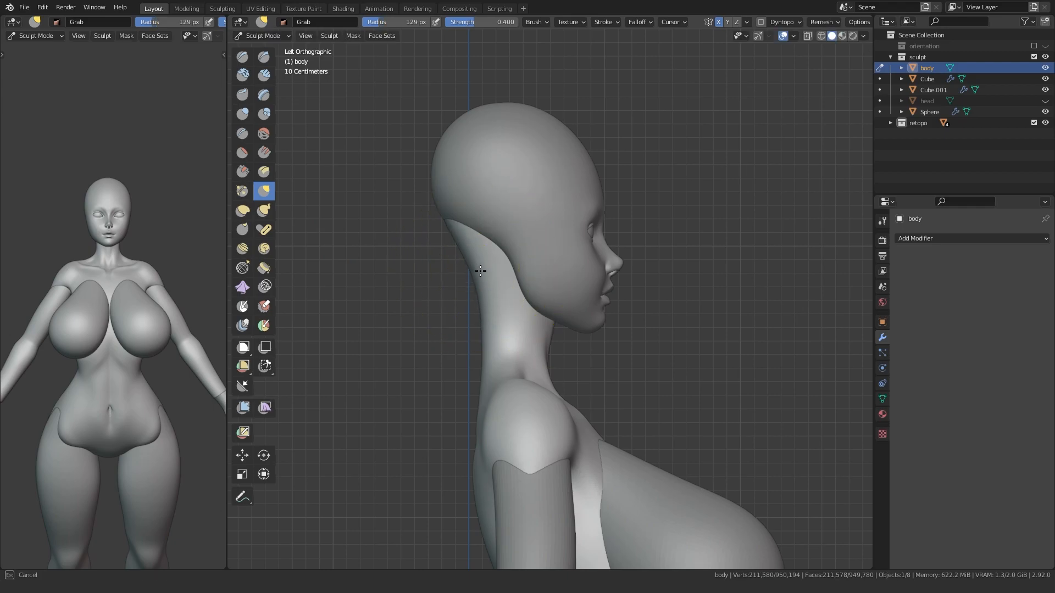
left_click_drag(483, 315, 481, 317)
middle_click_drag(461, 255, 498, 278)
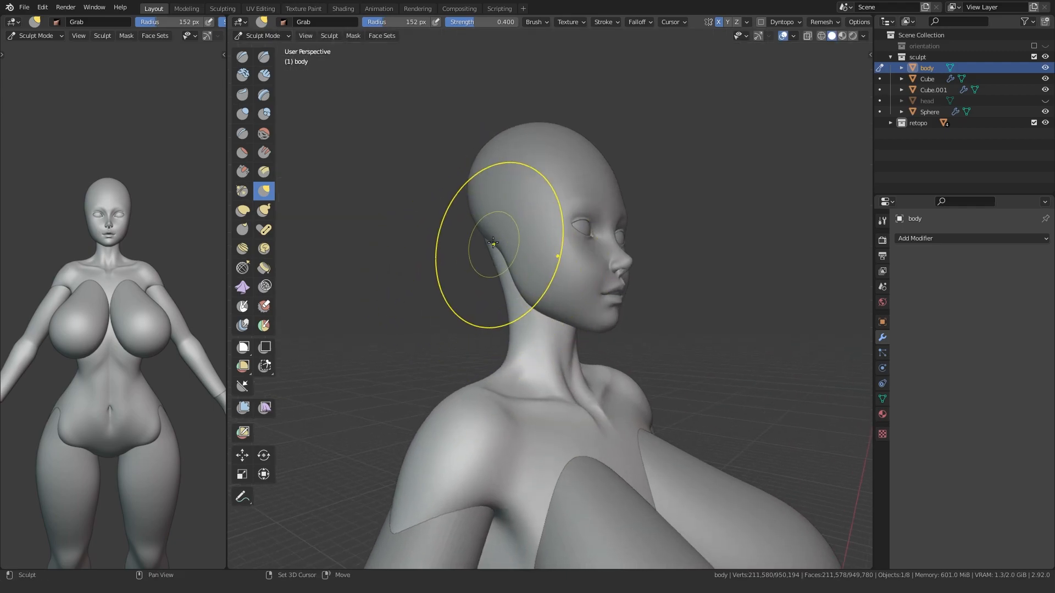
Step: Fill out the upper neck with Inflate/Deflate at 169 px and adjust its outline from behind with Grab at 168 px
mouse_move(511, 342)
middle_mouse_down()
mouse_move(436, 353)
mouse_move(585, 330)
mouse_move(495, 290)
mouse_move(527, 181)
middle_mouse_up()
key("i")
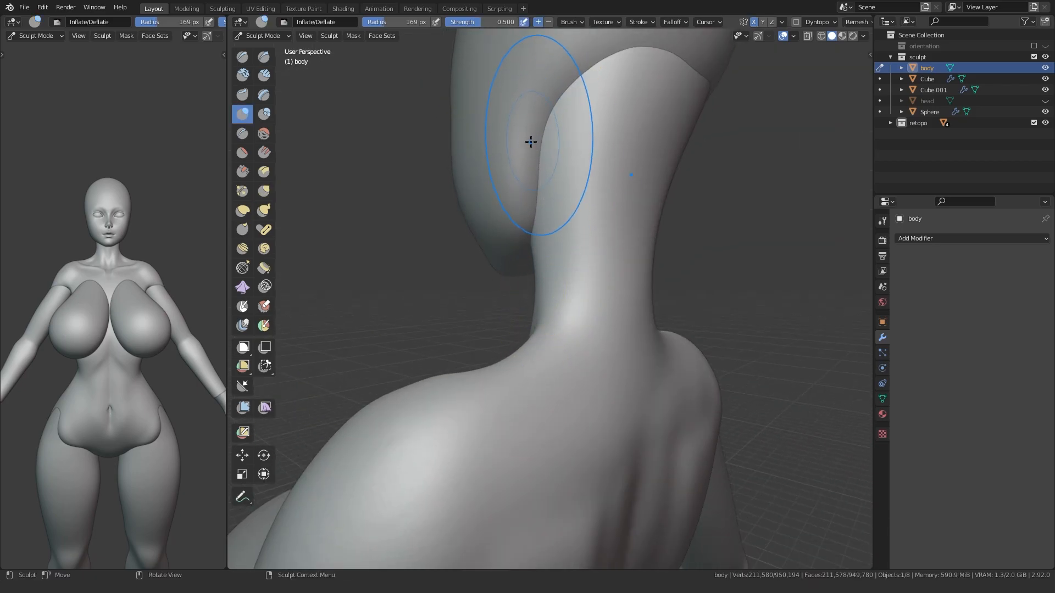
middle_click_drag(536, 115, 492, 206)
middle_click_drag(486, 115, 492, 249)
key("g")
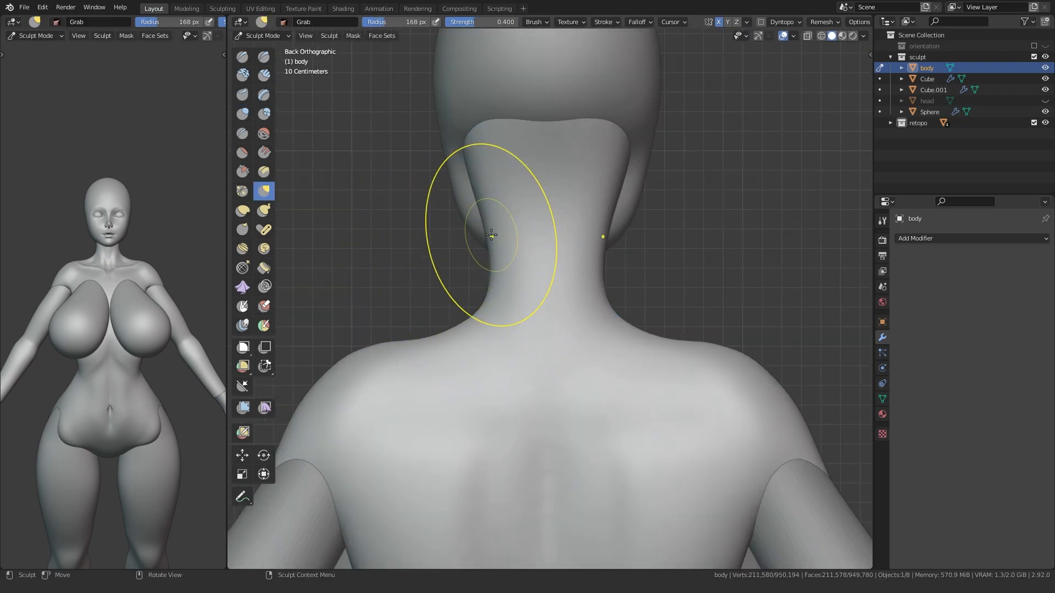
mouse_move(488, 268)
middle_mouse_down()
mouse_move(435, 283)
mouse_move(572, 337)
mouse_move(502, 348)
mouse_move(616, 341)
mouse_move(577, 308)
middle_mouse_up()
Step: Return to Object Mode and check the head's proportions against the whole body
scroll(576, 308, "down", 5)
key("ctrl+Tab")
left_click(477, 287)
scroll(477, 287, "up", 4)
mouse_move(477, 287)
middle_mouse_down()
mouse_move(463, 277)
mouse_move(433, 375)
mouse_move(483, 342)
mouse_move(480, 327)
mouse_move(440, 332)
mouse_move(457, 339)
mouse_move(658, 308)
mouse_move(452, 305)
middle_mouse_up()
scroll(433, 374, "down", 2)
scroll(480, 328, "up", 4)
scroll(408, 325, "down", 4)
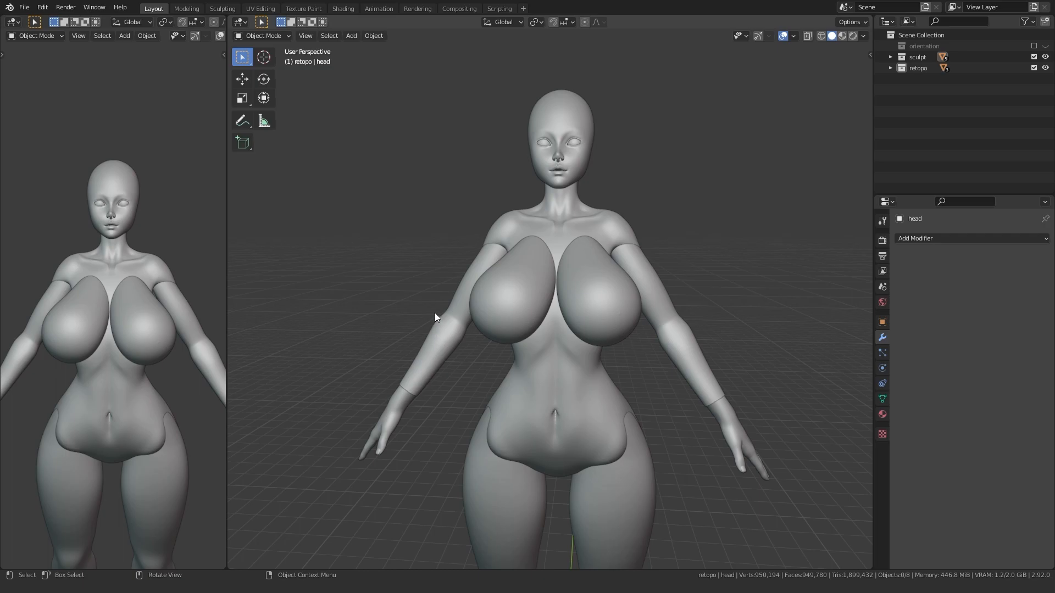
Step: Apply the Mirror and Subdivision modifiers of the breast object
middle_click_drag(436, 318, 411, 308)
left_click(562, 270)
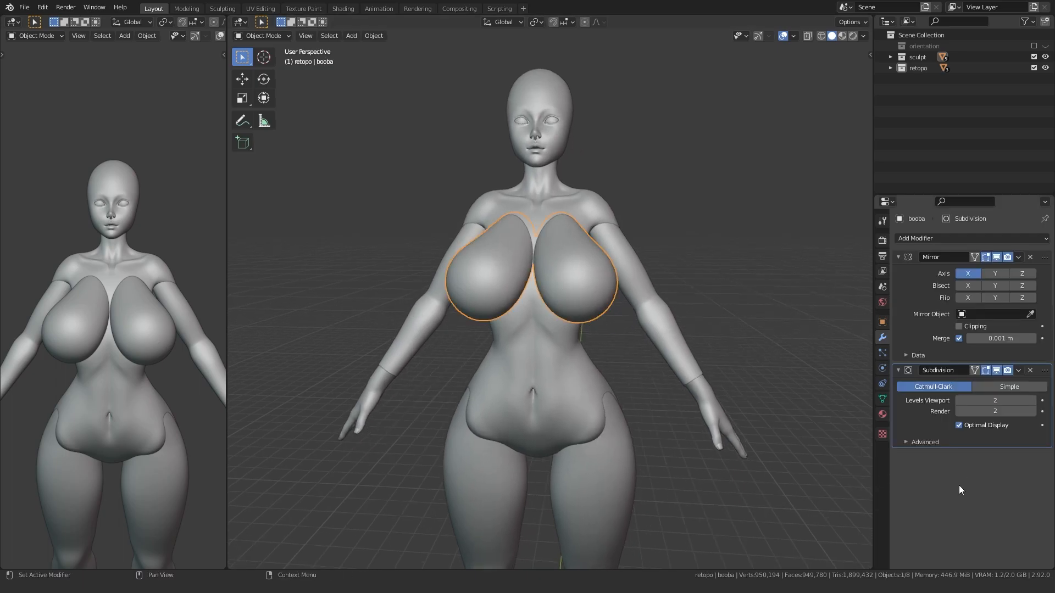
key("ctrl+a")
key("ctrl+a")
Step: Apply the modifiers of the arms and legs objects, including Mirror
middle_click_drag(599, 420, 593, 384, "shift")
left_click(670, 313)
key("ctrl+a")
left_click(626, 475)
key("ctrl+a")
Step: Join the legs, arms and breasts with the body into one object
left_click(646, 275, "shift")
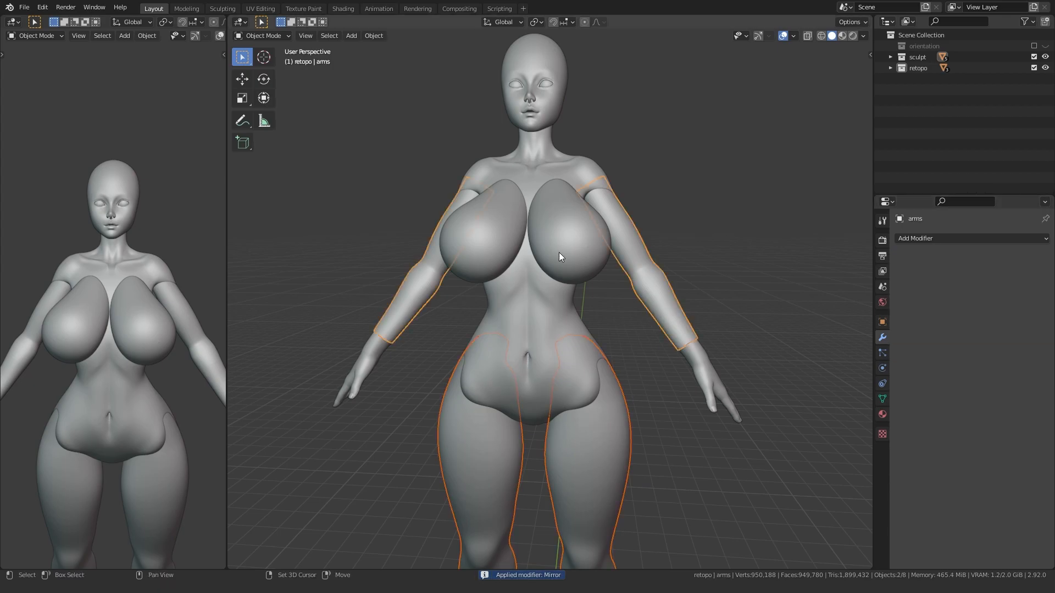
key("ctrl+j")
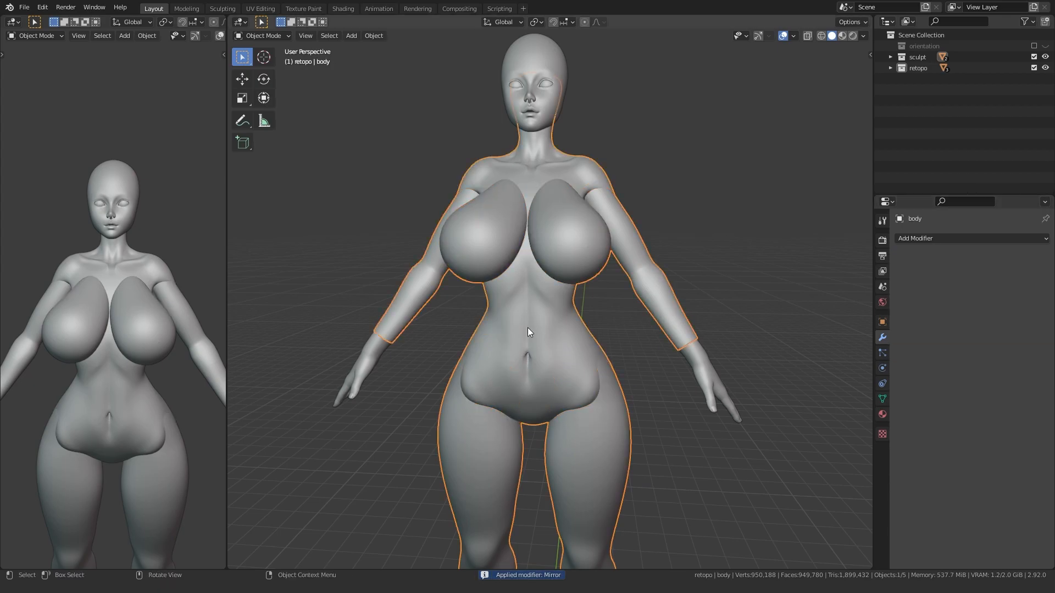
Step: Select all non-manifold edges of the joined body mesh in Edit Mode
key("Tab")
key("alt+a")
scroll(368, 307, "down", 3)
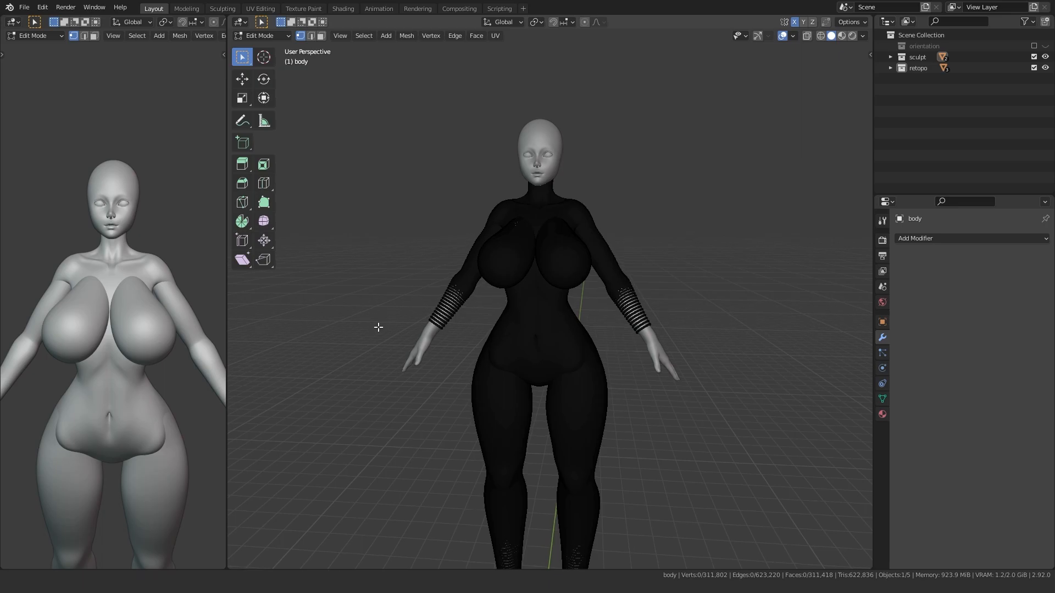
left_click(536, 22)
left_click(569, 58)
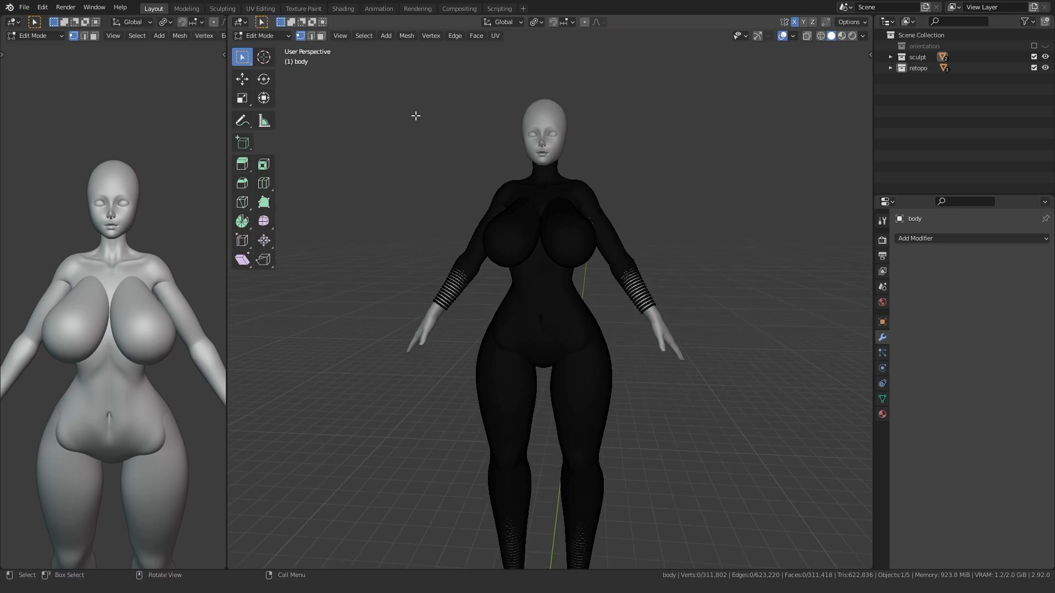
key("F3")
type("nonma")
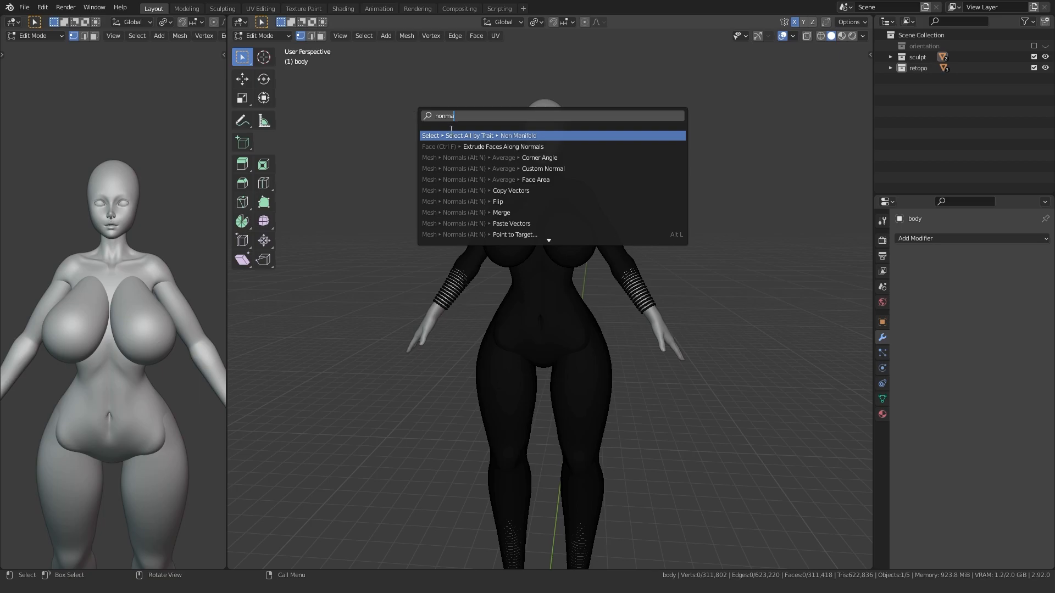
left_click(453, 136)
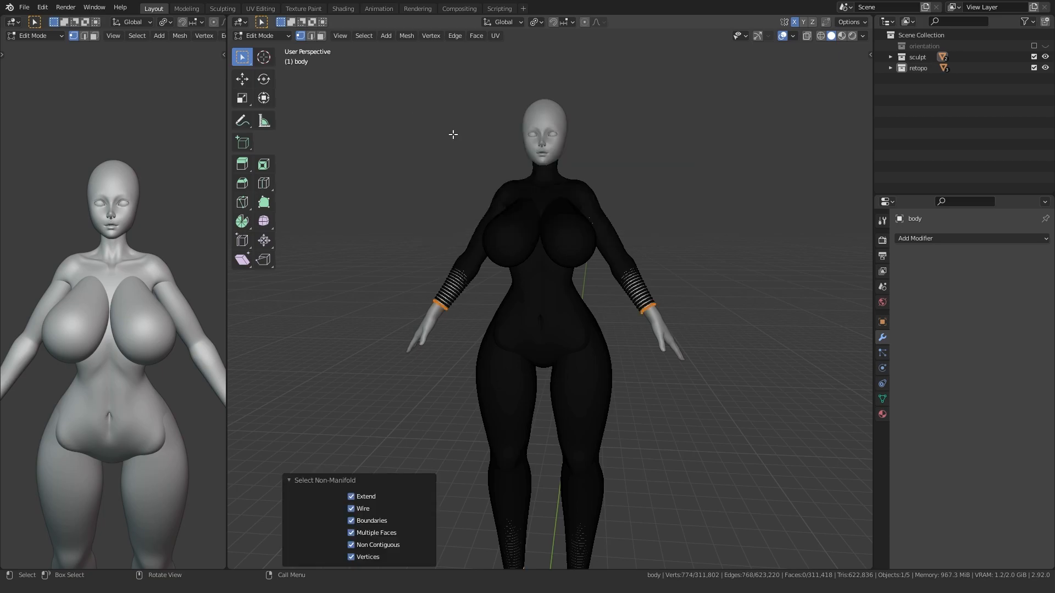
Step: Fill the open ends of the body mesh with faces and return to Object Mode
key("f")
scroll(591, 311, "up", 5)
middle_click_drag(591, 311, 416, 306)
scroll(419, 311, "up", 3)
scroll(417, 306, "up", 3)
scroll(416, 306, "down", 3)
key("Tab")
Step: Examine the leg ends and how the foot object meets the closed ankle
scroll(523, 260, "up", 4)
middle_click_drag(523, 261, 488, 83, "shift")
scroll(493, 291, "down", 6)
scroll(463, 281, "up", 2)
middle_click_drag(462, 281, 478, 181, "shift")
left_click(561, 330)
scroll(561, 330, "up", 4)
middle_click_drag(561, 329, 450, 292)
key("g")
right_click(344, 292)
scroll(363, 286, "down", 7)
middle_click_drag(364, 285, 486, 305)
left_click(486, 305)
scroll(484, 297, "down", 3)
mouse_move(408, 173)
middle_mouse_down("shift")
mouse_move(452, 335)
mouse_move(667, 346)
mouse_move(497, 347)
mouse_move(432, 307)
mouse_move(395, 176)
middle_mouse_up("shift")
Step: Look up the Non Manifold option under the trait selections for the body mesh in Edit Mode
left_click(333, 35)
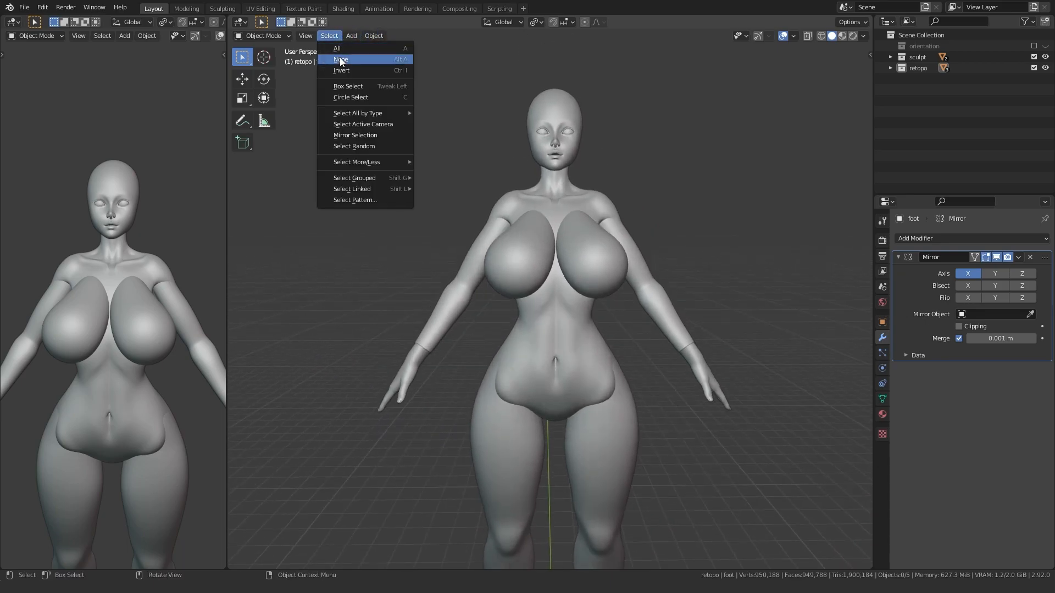
mouse_move(378, 163)
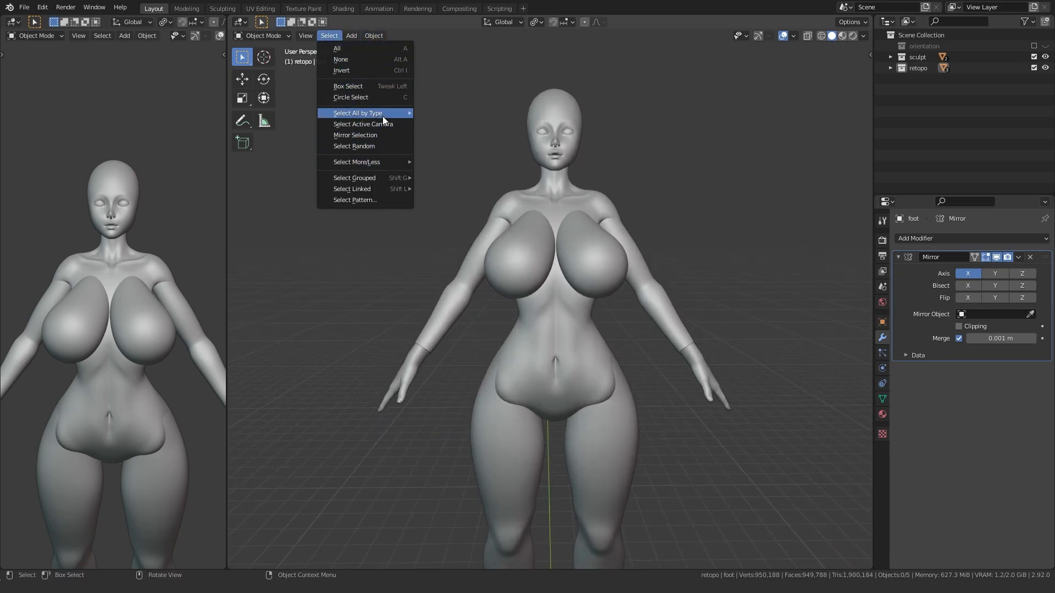
mouse_move(383, 117)
left_click(501, 240)
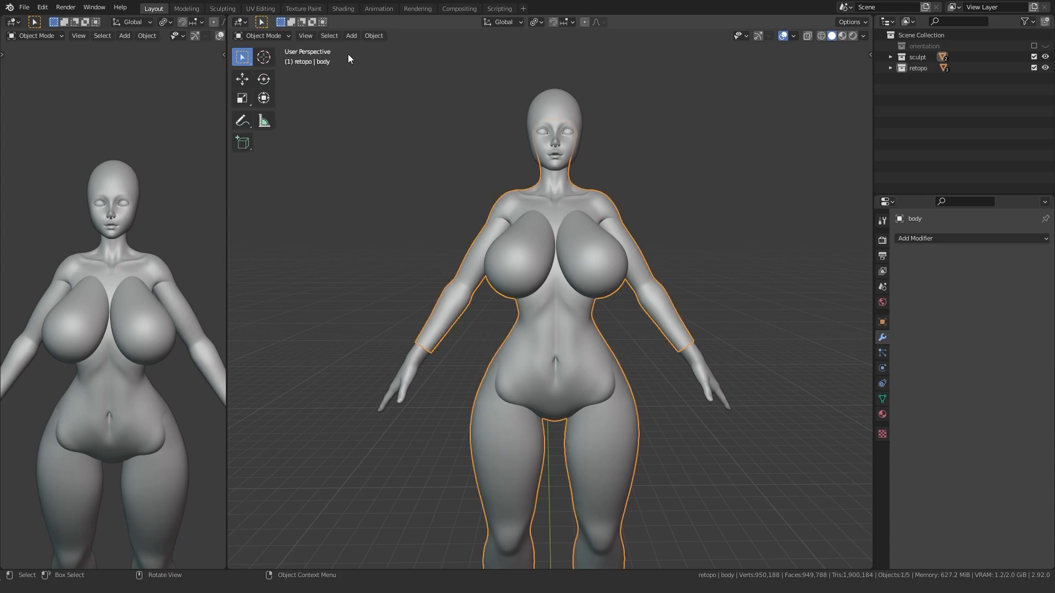
key("Tab")
left_click(364, 35)
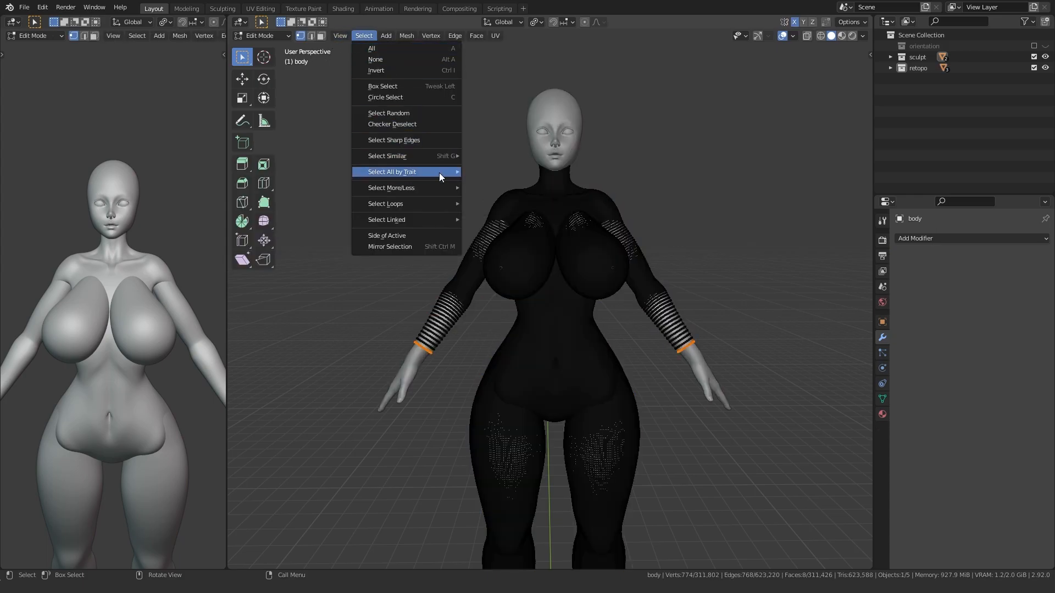
mouse_move(440, 174)
left_click(497, 171)
Step: Switch the body to Sculpt Mode, adjust its voxel size and remesh the joined parts into one surface
middle_click_drag(676, 302, 550, 328)
scroll(551, 328, "down", 1)
scroll(552, 297, "up", 2)
key("ctrl+Tab")
left_click(547, 403)
scroll(539, 365, "down", 1)
middle_click_drag(537, 365, 599, 369)
key("shift+r")
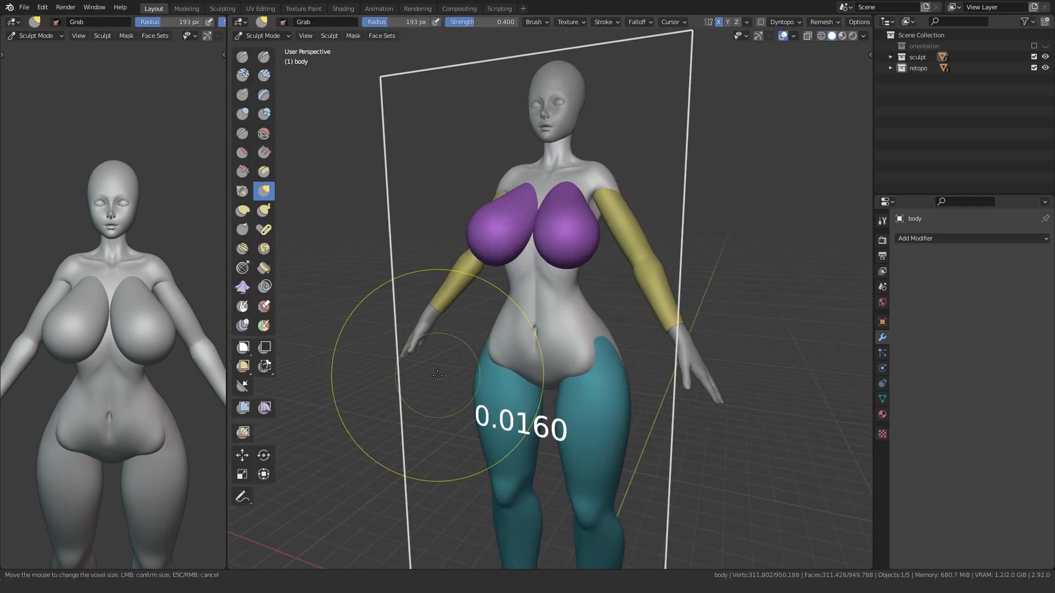
left_click(478, 369)
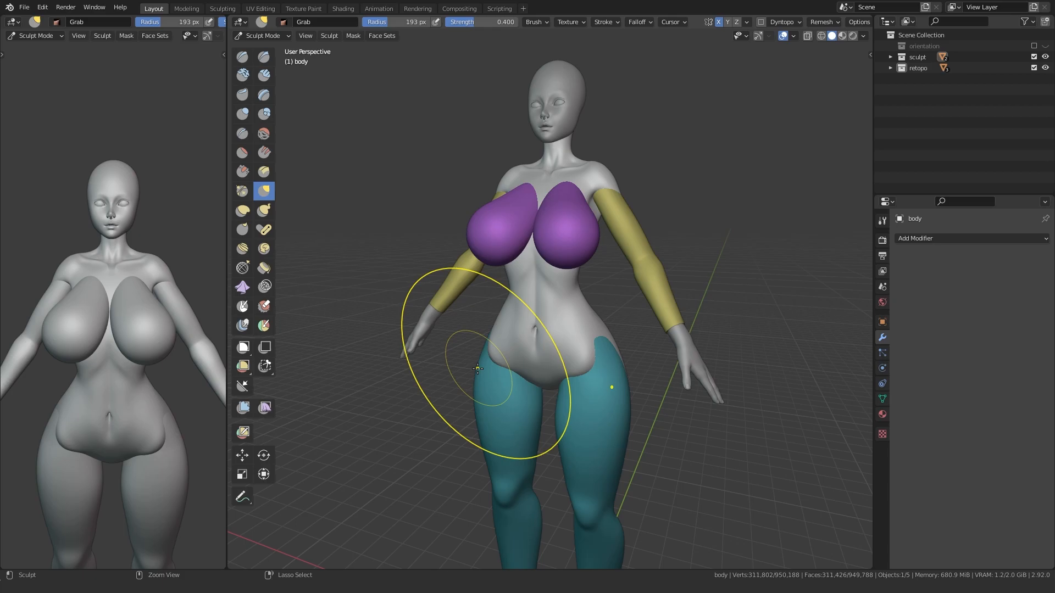
key("ctrl+r")
Step: Blend the seam between the hip and outer thigh with the Fill/Deepen and Grab brushes
scroll(489, 367, "up", 4)
middle_click_drag(501, 365, 611, 302)
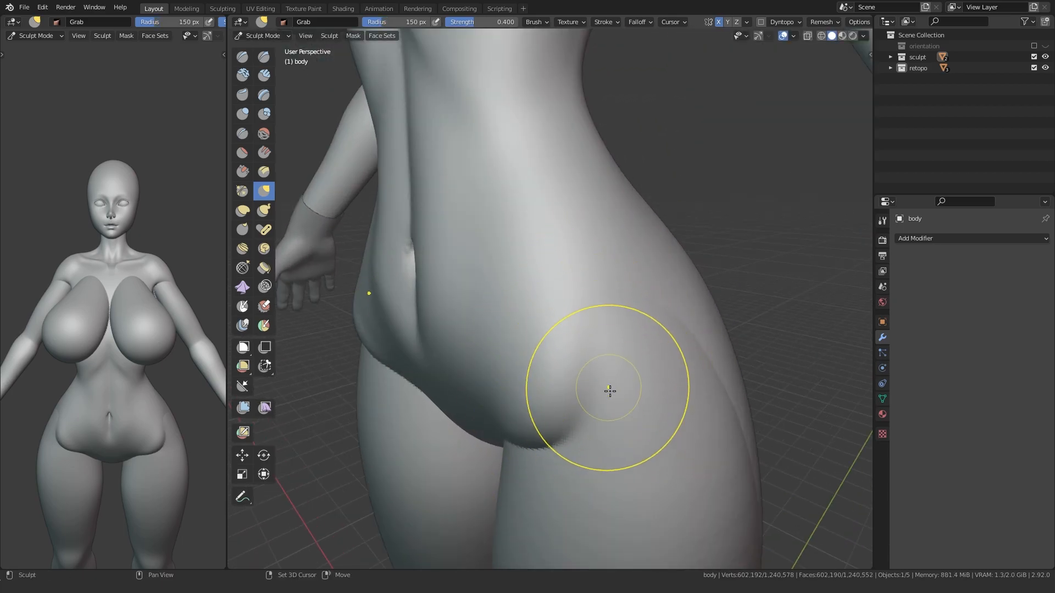
middle_click_drag(728, 345, 458, 387)
middle_click_drag(460, 503, 490, 290)
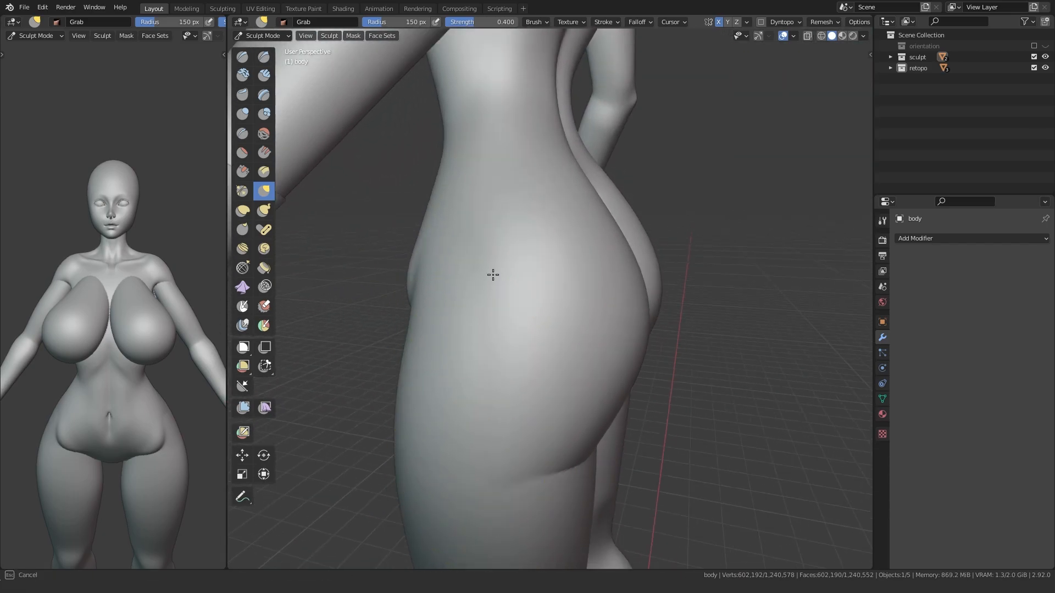
middle_click_drag(463, 325, 441, 353)
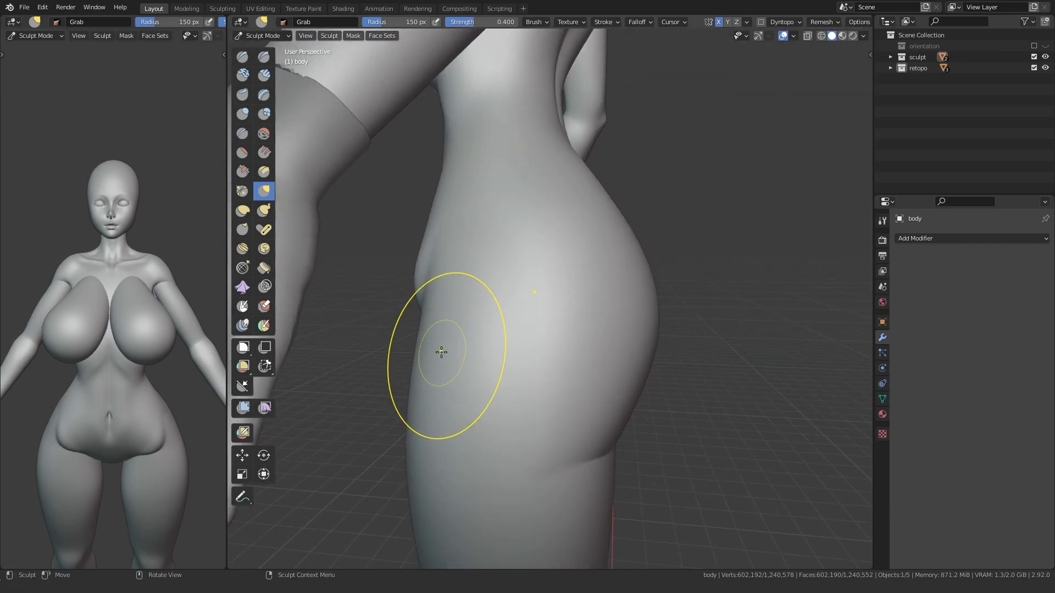
left_click(263, 153)
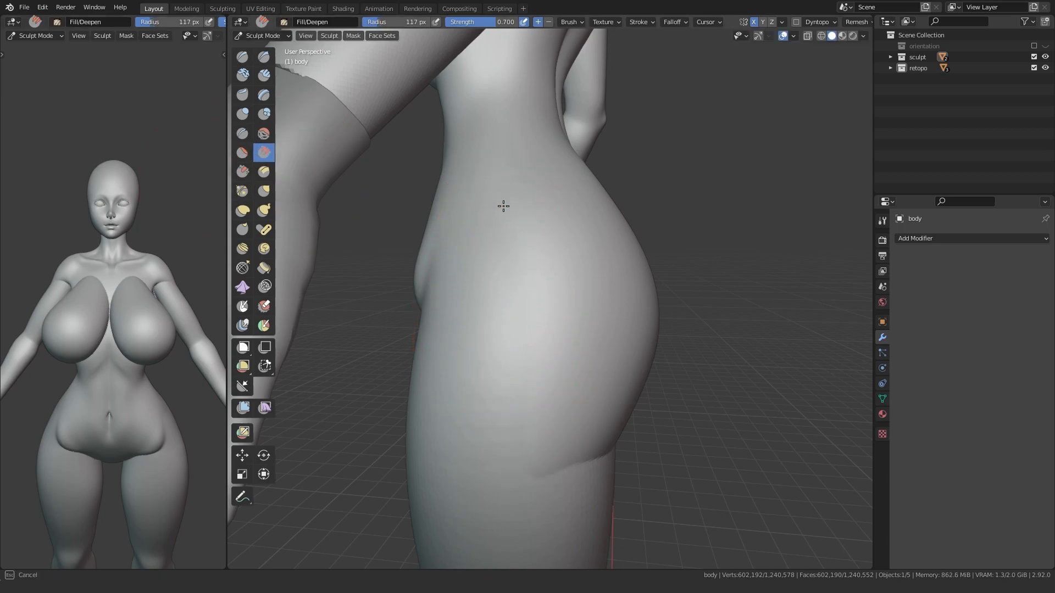
key("g")
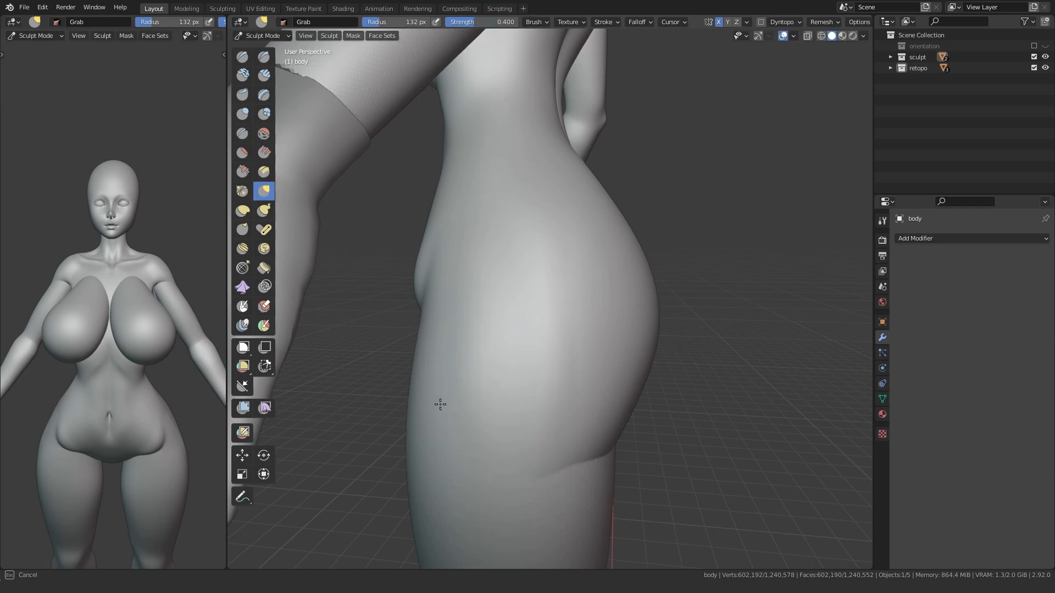
Step: Refine the transition between the buttocks, hips and thighs with the Grab brush at 132 px
middle_click_drag(542, 430, 483, 295)
middle_click_drag(533, 223, 603, 372)
middle_click_drag(559, 428, 553, 158)
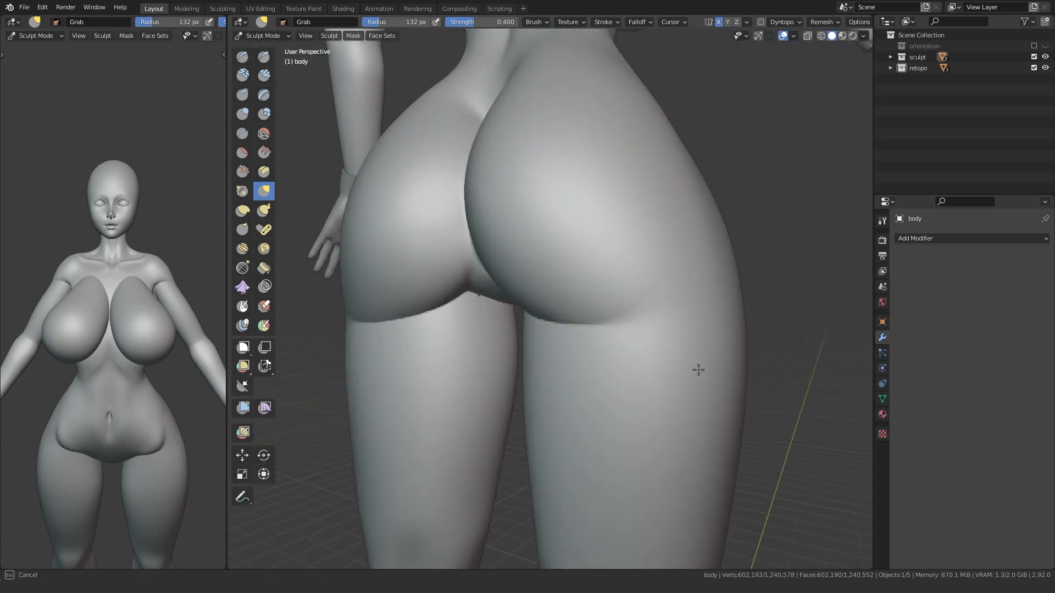
middle_click_drag(693, 155, 558, 316)
middle_click_drag(621, 146, 522, 278)
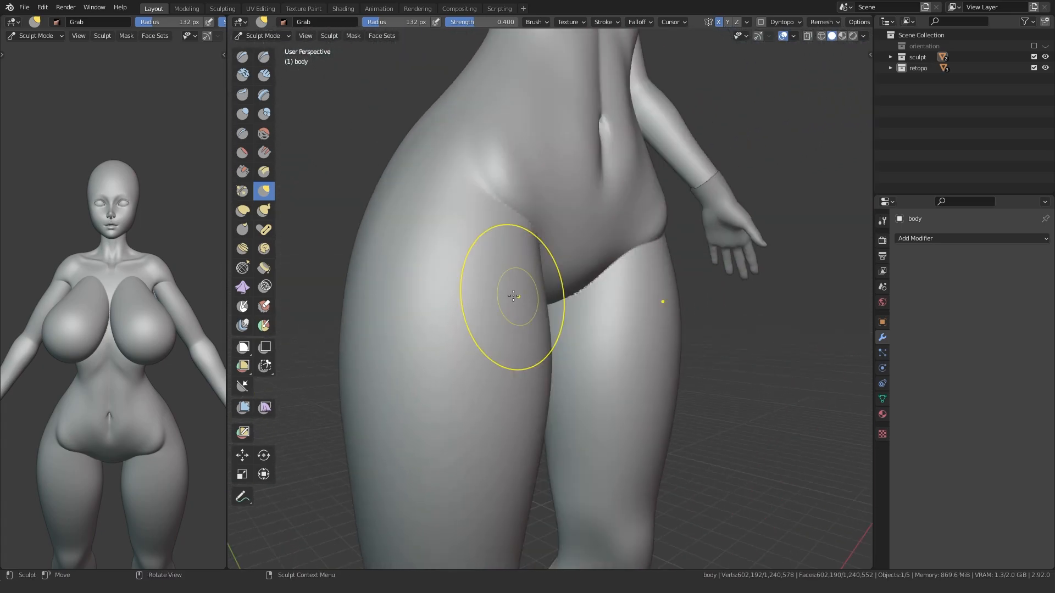
middle_click_drag(375, 231, 391, 292)
mouse_move(481, 317)
middle_mouse_down()
mouse_move(389, 318)
mouse_move(619, 328)
mouse_move(419, 384)
mouse_move(401, 341)
mouse_move(333, 258)
mouse_move(361, 327)
mouse_move(429, 322)
mouse_move(398, 322)
middle_mouse_up()
Step: Shape the groin crease and hip contour with the Grab brush, comparing front and angled views
scroll(362, 325, "down", 7)
scroll(417, 302, "up", 4)
key("KP_1")
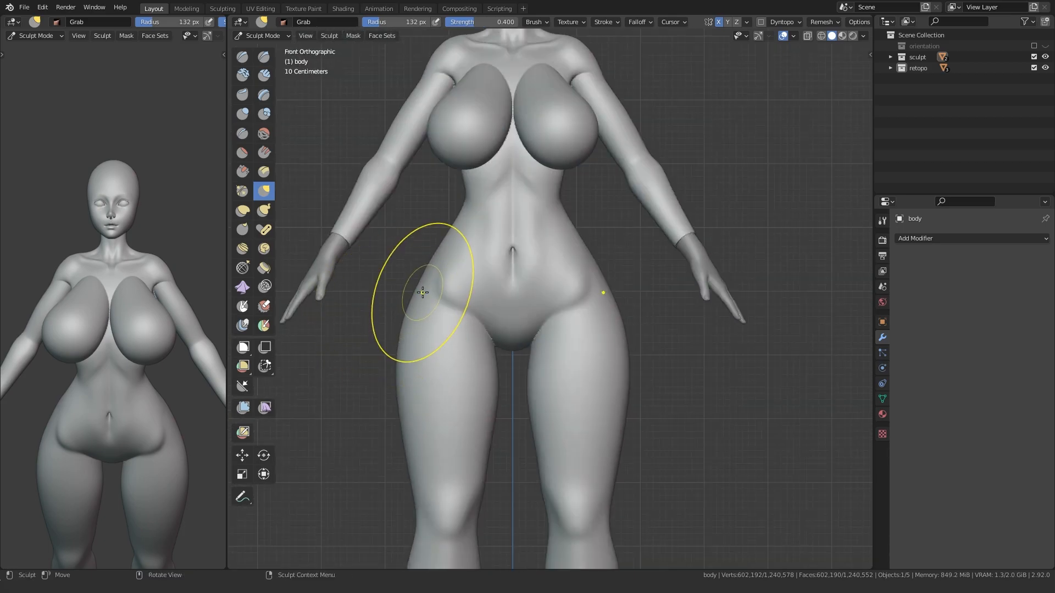
scroll(422, 292, "up", 1)
middle_click_drag(416, 275, 561, 329)
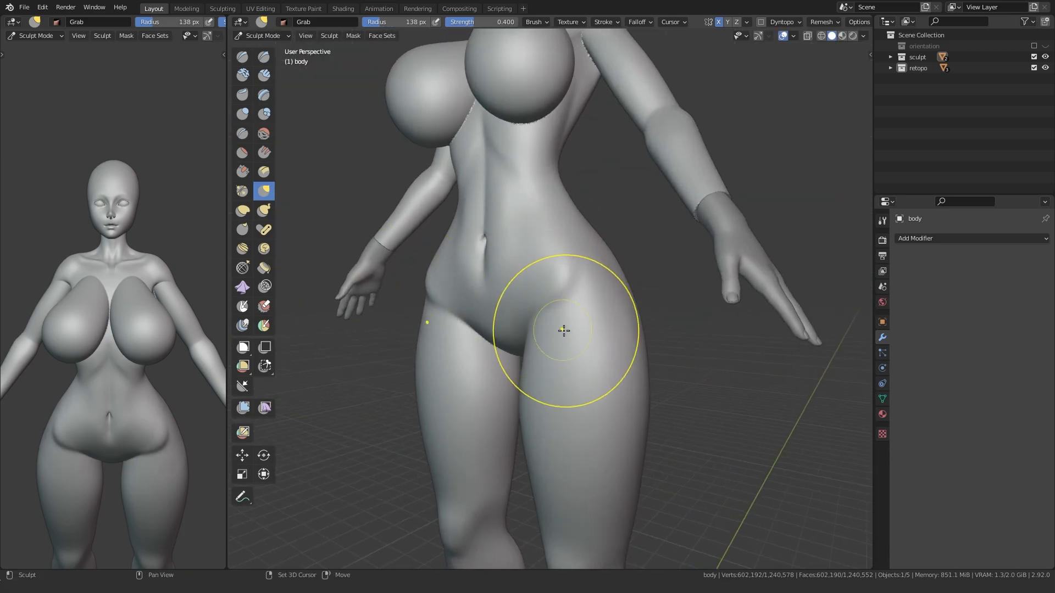
middle_click_drag(548, 372, 565, 355, "shift")
scroll(404, 351, "up", 2)
middle_click_drag(398, 334, 430, 328, "shift")
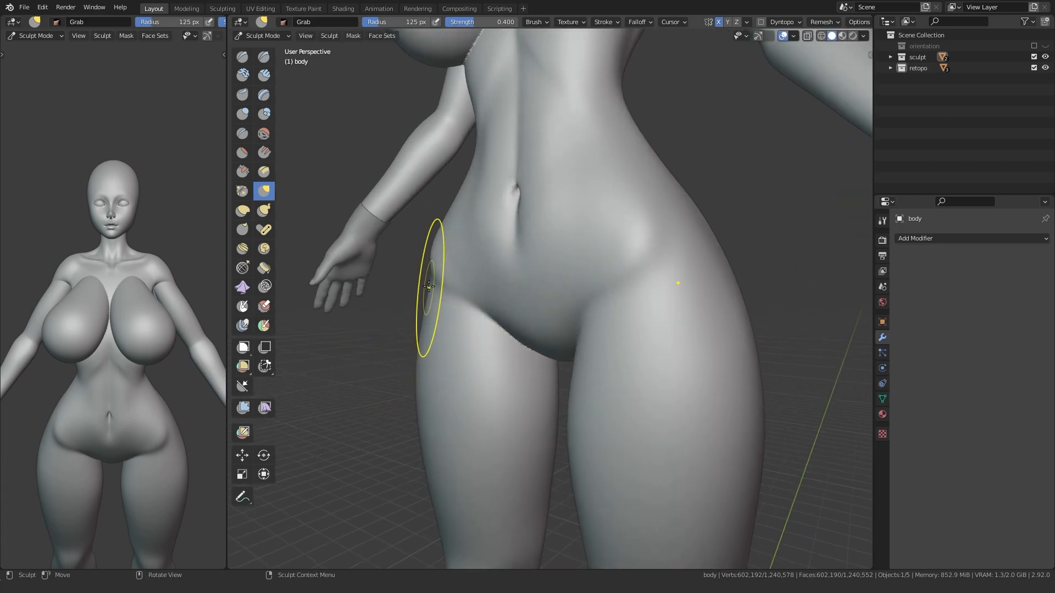
Step: Hide the hands and reshape the front of the hip and thigh in side view with Grab
key("KP_3")
key("ctrl+Tab")
left_click(546, 266)
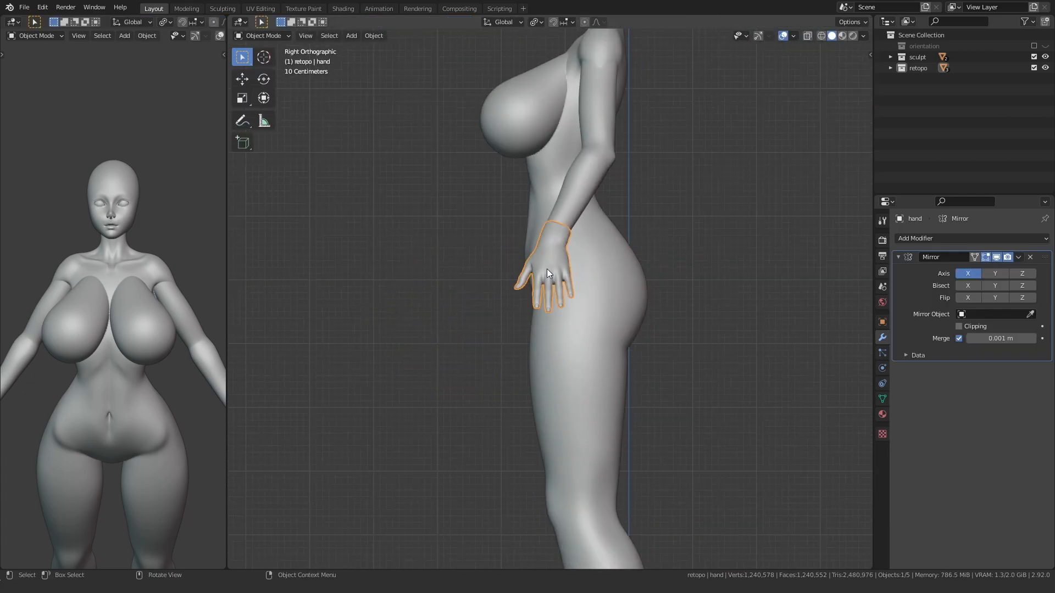
key("ctrl+Tab")
left_click(521, 352)
scroll(525, 289, "up", 2)
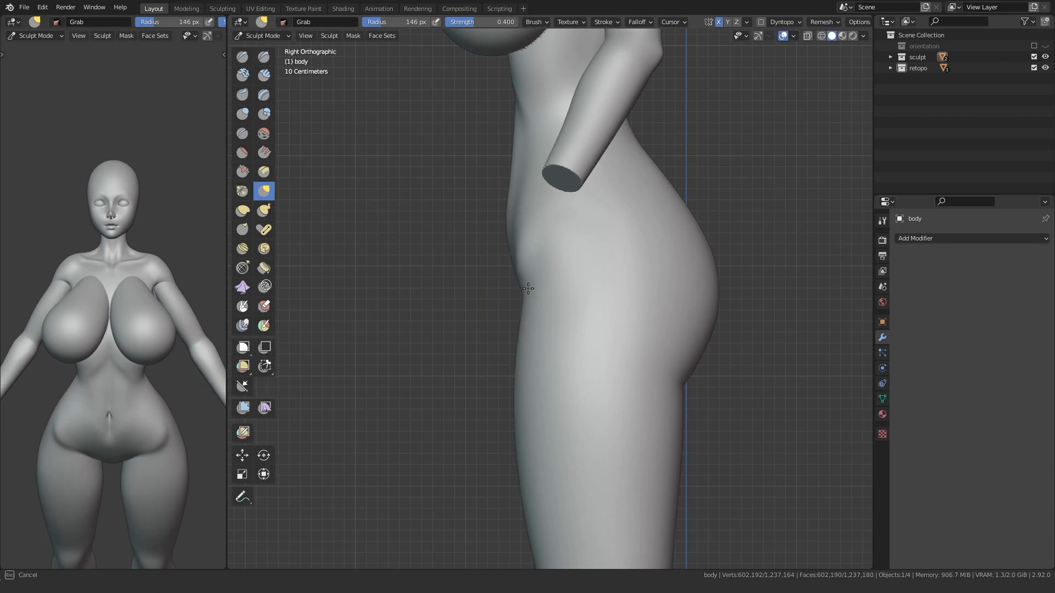
left_click_drag(533, 320, 621, 283)
Step: Enlarge the Grab brush to 185 px and reshape the buttock where it meets the upper thigh
mouse_move(612, 260)
middle_mouse_down()
mouse_move(467, 346)
mouse_move(473, 325)
middle_mouse_up()
scroll(473, 324, "up", 3)
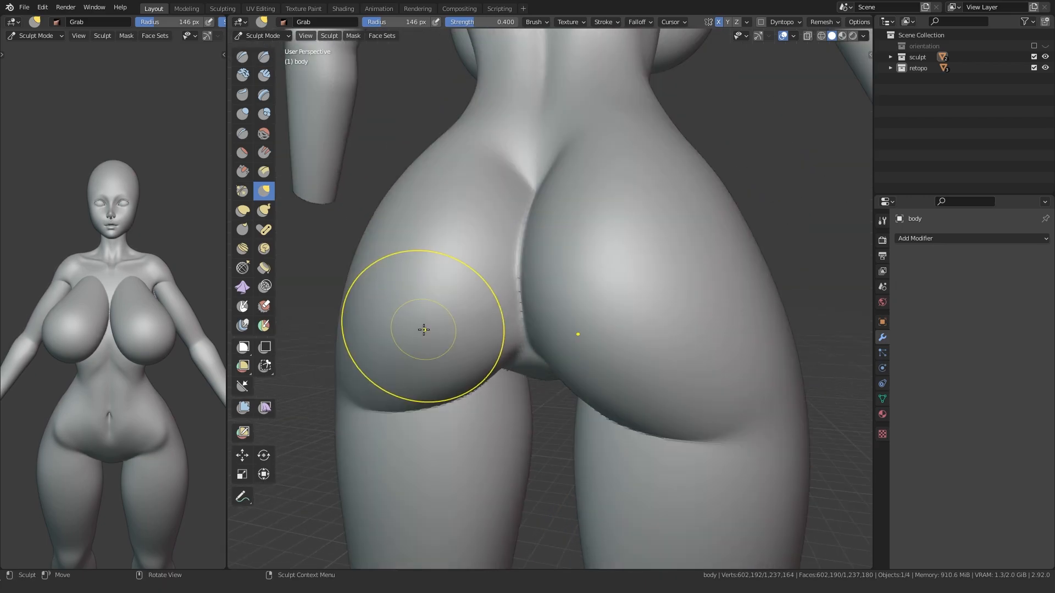
key("f")
left_click(561, 223)
left_click_drag(666, 428, 667, 422)
mouse_move(727, 391)
middle_mouse_down()
mouse_move(412, 377)
mouse_move(412, 412)
mouse_move(371, 361)
middle_mouse_up()
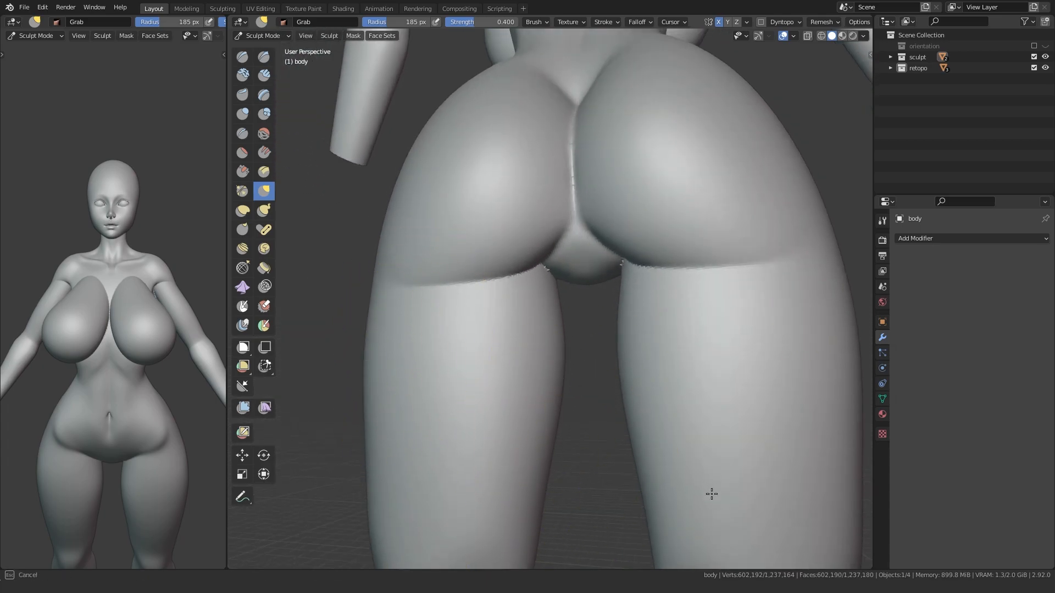
Step: Examine the buttocks, hips and torso from behind and in front view
scroll(709, 481, "down", 5)
middle_click_drag(483, 442, 499, 327, "shift")
middle_click_drag(456, 465, 692, 467)
middle_click_drag(527, 247, 530, 388, "shift")
scroll(530, 389, "up", 3)
key("KP_1")
scroll(377, 312, "down", 1)
middle_click_drag(352, 298, 458, 342, "shift")
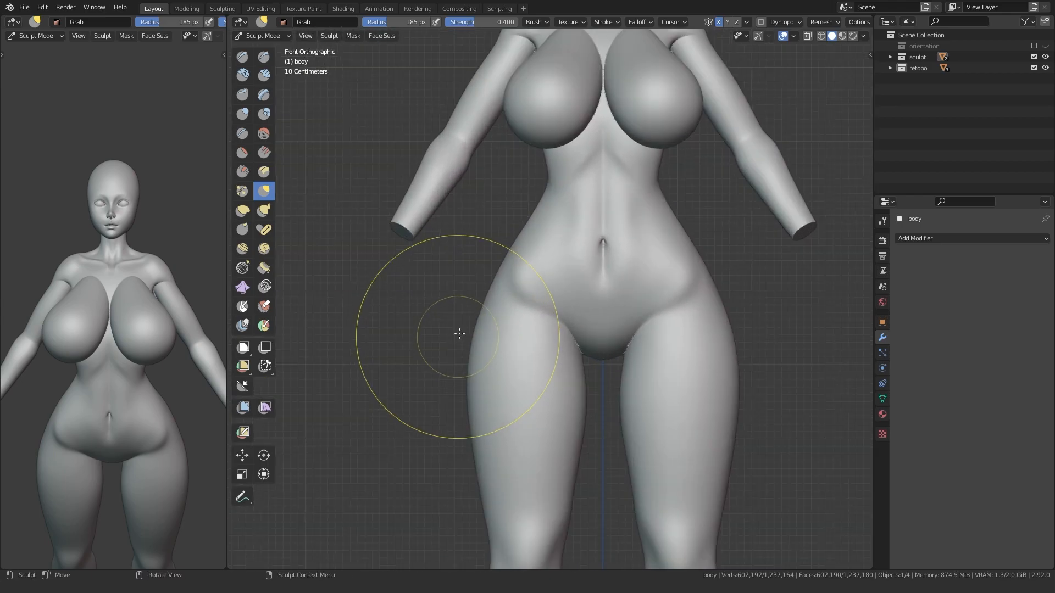
scroll(484, 447, "down", 3)
scroll(494, 330, "up", 4)
mouse_move(516, 260)
middle_mouse_down("shift")
mouse_move(490, 364)
mouse_move(471, 391)
middle_mouse_up("shift")
Step: Unhide the hands in Object Mode, reselect the body and return it to Sculpt Mode
key("ctrl+Tab")
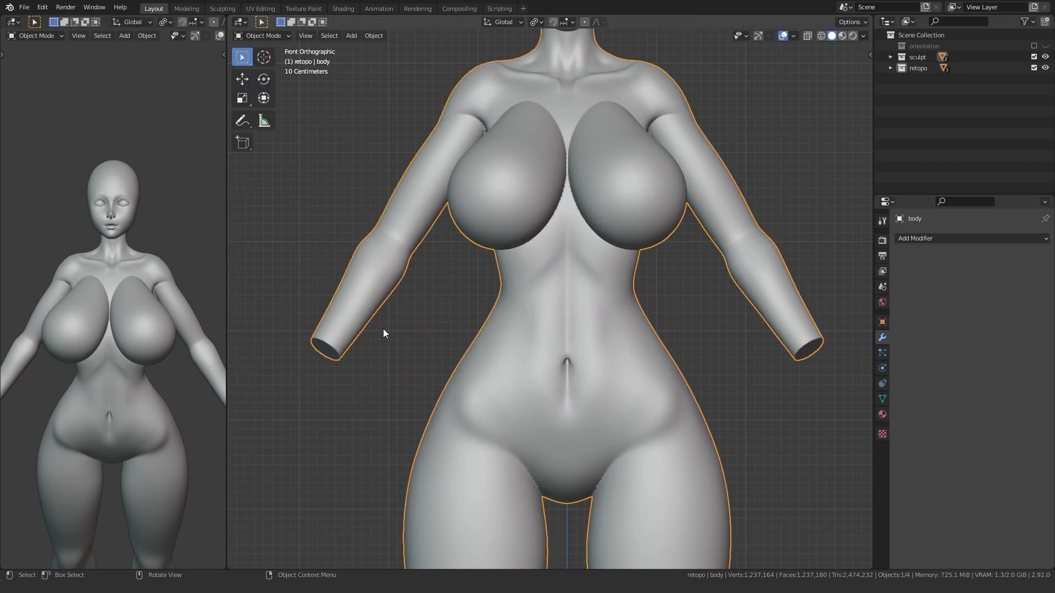
key("alt+h")
left_click(417, 319)
left_click(499, 304)
key("ctrl+Tab")
left_click(454, 371)
middle_click_drag(538, 313, 442, 485, "shift")
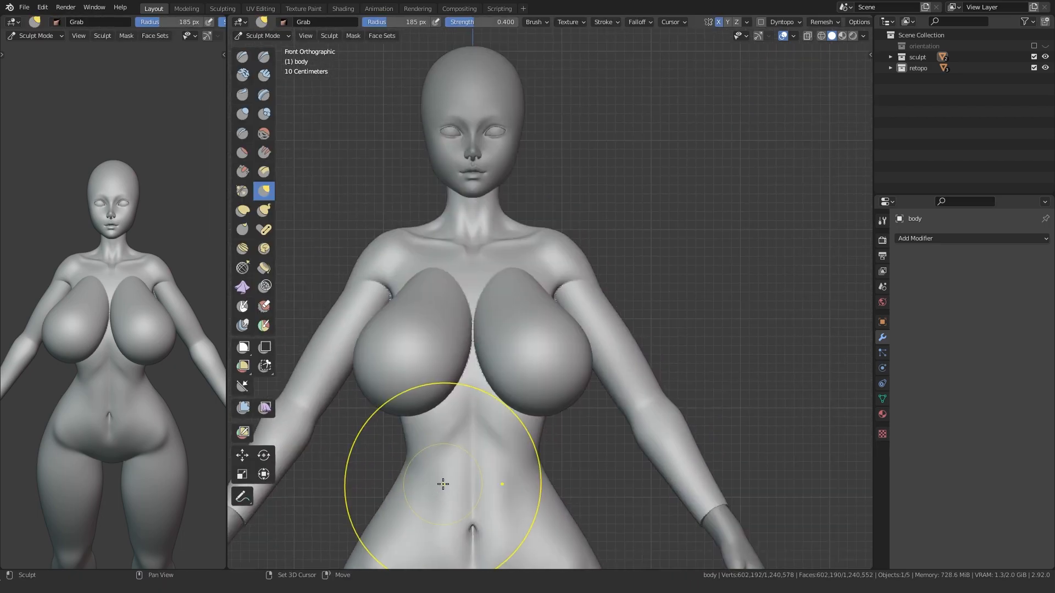
Step: Blend the upper arm into the shoulder from the side with short Grab strokes
middle_click_drag(556, 362, 480, 381)
scroll(481, 381, "up", 2)
middle_click_drag(681, 357, 531, 379, "shift")
mouse_move(601, 436)
middle_mouse_down("shift")
mouse_move(541, 278)
mouse_move(553, 505)
mouse_move(562, 341)
middle_mouse_up("shift")
middle_click_drag(557, 264, 520, 458, "shift")
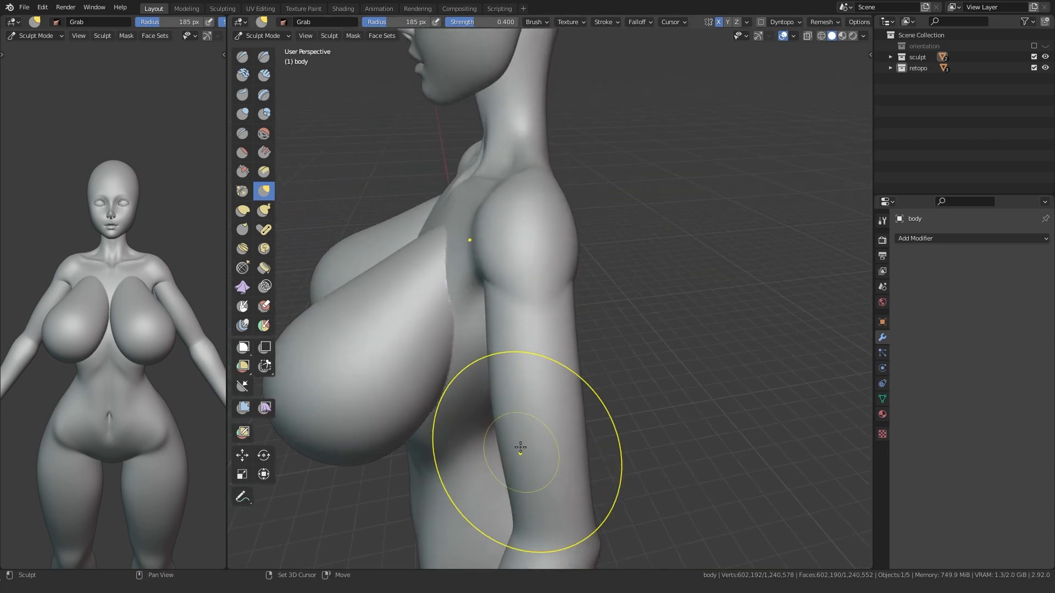
middle_click_drag(566, 428, 492, 406)
middle_click_drag(492, 407, 498, 317, "ctrl")
left_click_drag(546, 320, 549, 318)
middle_click_drag(549, 319, 466, 297)
left_click_drag(517, 379, 532, 376)
Step: Pull the back of the shoulder above the armpit upward with the Grab brush at 130 px
mouse_move(484, 396)
middle_mouse_down("shift")
mouse_move(460, 344)
mouse_move(520, 266)
middle_mouse_up("shift")
middle_click_drag(553, 327, 574, 307)
left_click_drag(531, 278, 513, 174)
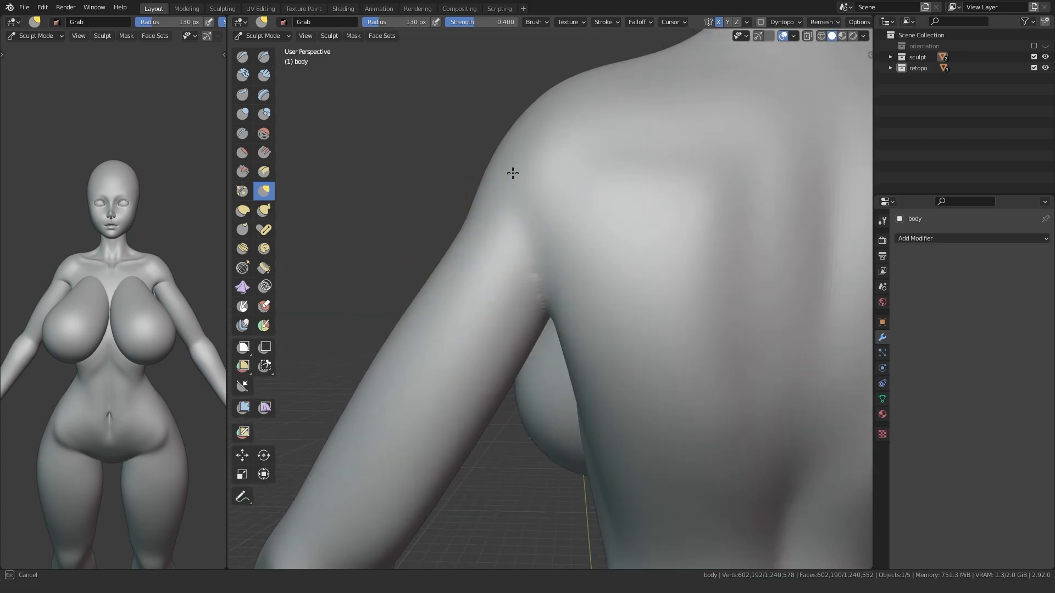
middle_click_drag(513, 181, 542, 256, "shift")
Step: Resize the Grab brush and reshape the front of the armpit where the arm joins the chest
middle_click_drag(352, 297, 516, 340)
mouse_move(406, 358)
middle_mouse_down()
mouse_move(513, 357)
mouse_move(489, 391)
mouse_move(429, 424)
mouse_move(358, 355)
middle_mouse_up()
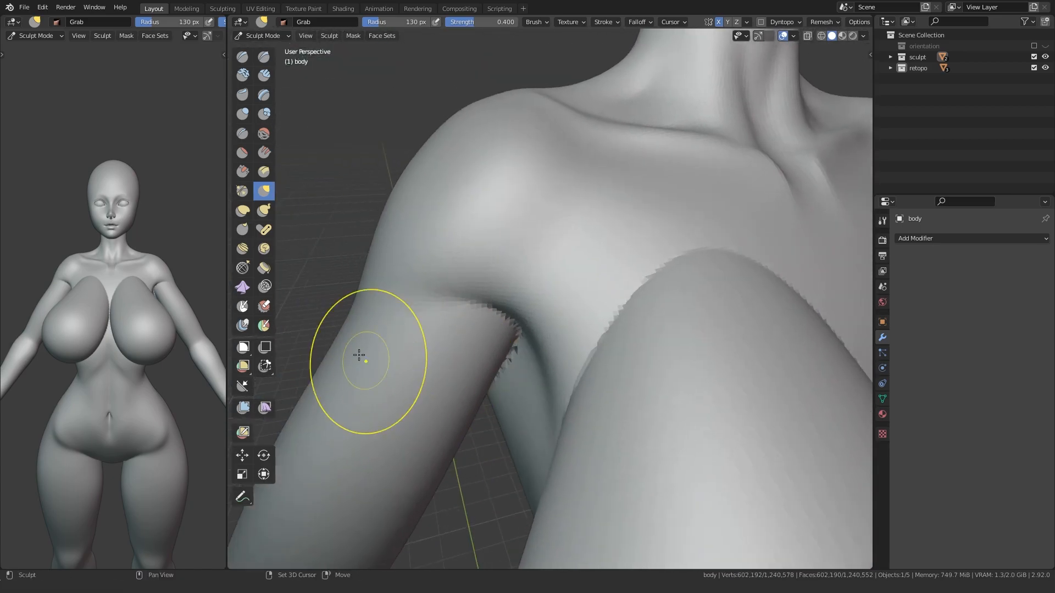
middle_click_drag(422, 323, 447, 250)
key("f")
left_click(467, 306)
mouse_move(467, 307)
middle_mouse_down()
mouse_move(491, 245)
mouse_move(506, 253)
mouse_move(548, 217)
mouse_move(459, 296)
mouse_move(510, 261)
mouse_move(504, 254)
middle_mouse_up()
Step: Define and smooth the armpit fold with the Crease, Smooth and Clay brushes
key("shift+c")
key("f")
left_click(530, 248)
middle_click_drag(511, 291, 530, 252)
left_click_drag(529, 252, 544, 248, "shift")
mouse_move(527, 231)
middle_mouse_down()
mouse_move(454, 256)
mouse_move(414, 395)
mouse_move(482, 348)
middle_mouse_up()
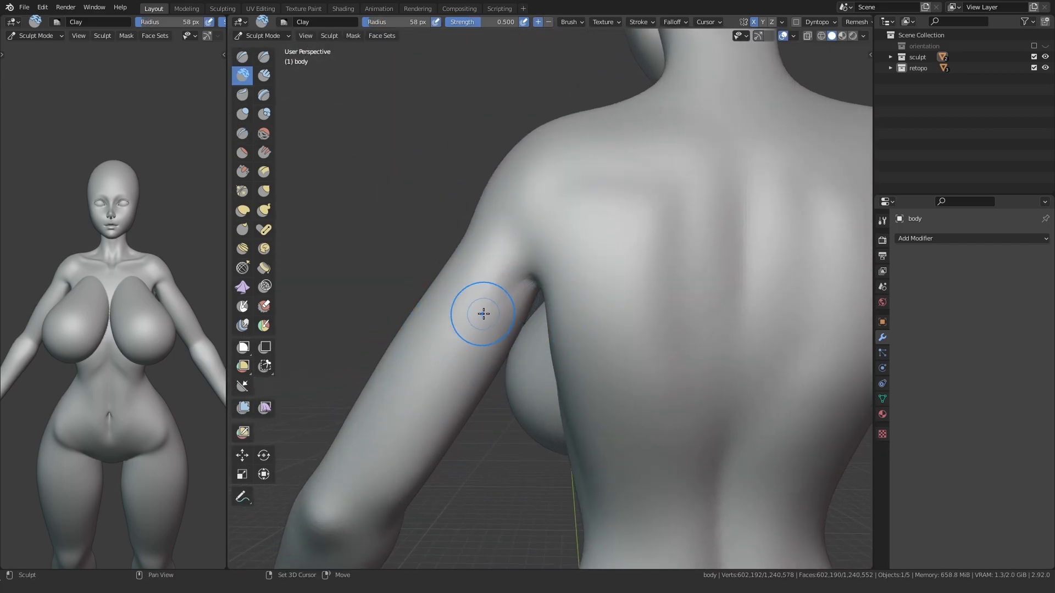
mouse_move(482, 346)
middle_mouse_down()
mouse_move(478, 335)
mouse_move(477, 346)
middle_mouse_up()
mouse_move(551, 333)
middle_mouse_down()
mouse_move(513, 367)
mouse_move(555, 414)
middle_mouse_up()
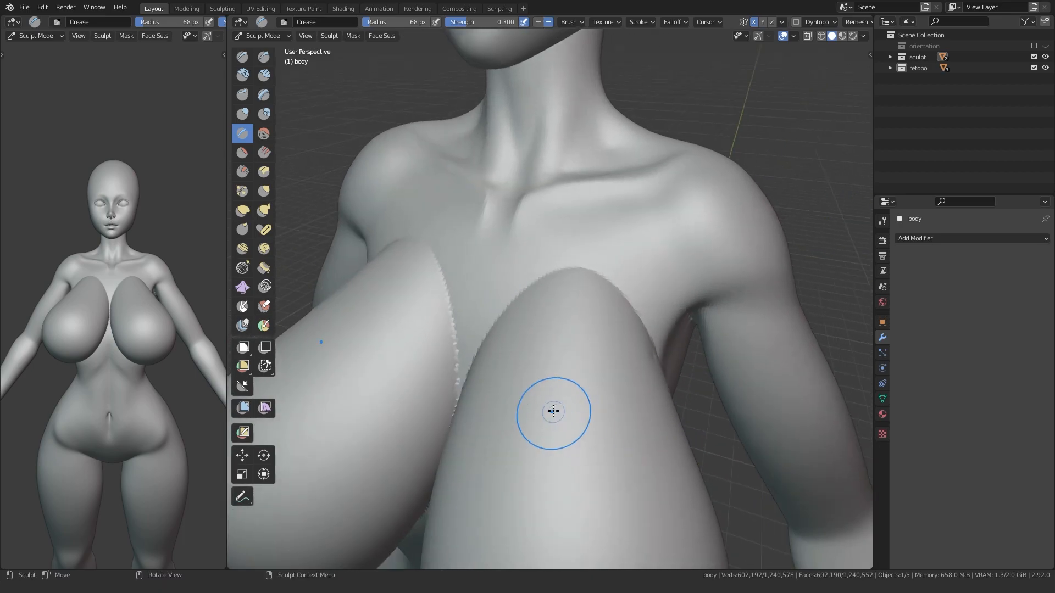
Step: Reshape the top of the breast into the chest with the Grab brush at 152 px
key("g")
mouse_move(551, 301)
middle_mouse_down()
mouse_move(517, 276)
mouse_move(622, 285)
mouse_move(628, 332)
mouse_move(582, 255)
middle_mouse_up()
scroll(581, 255, "down", 4)
key("f")
left_click(566, 346)
mouse_move(556, 409)
middle_mouse_down()
mouse_move(518, 311)
mouse_move(515, 346)
mouse_move(489, 353)
mouse_move(539, 383)
mouse_move(548, 302)
middle_mouse_up()
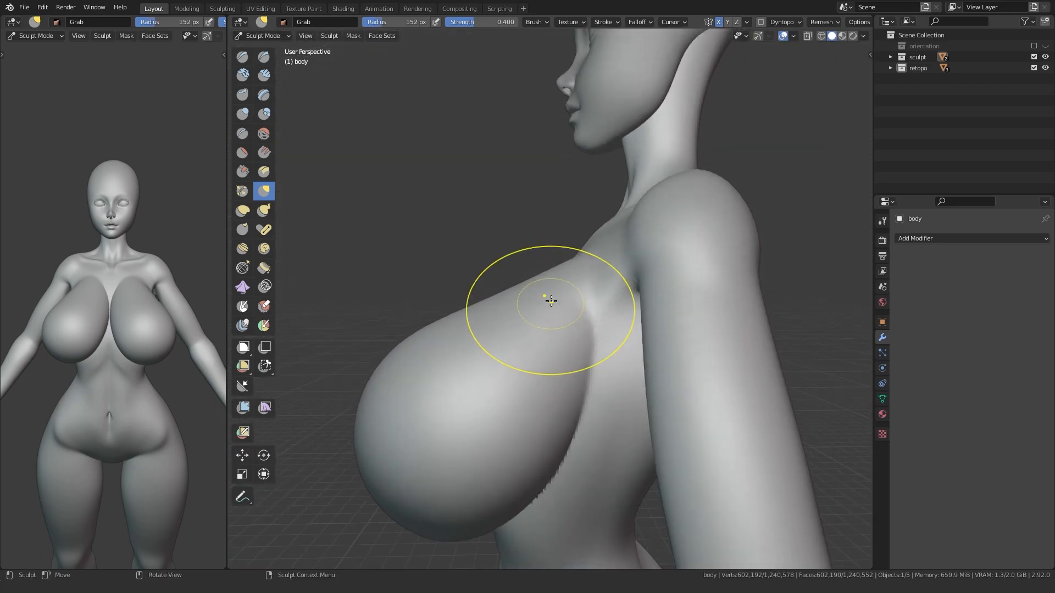
Step: Clean up the outer seam between breast, chest and armpit with the Crease brush at 99 px
key("shift+c")
middle_click_drag(579, 343, 614, 298)
mouse_move(646, 330)
middle_mouse_down()
mouse_move(647, 308)
mouse_move(631, 346)
mouse_move(498, 339)
mouse_move(513, 306)
middle_mouse_up()
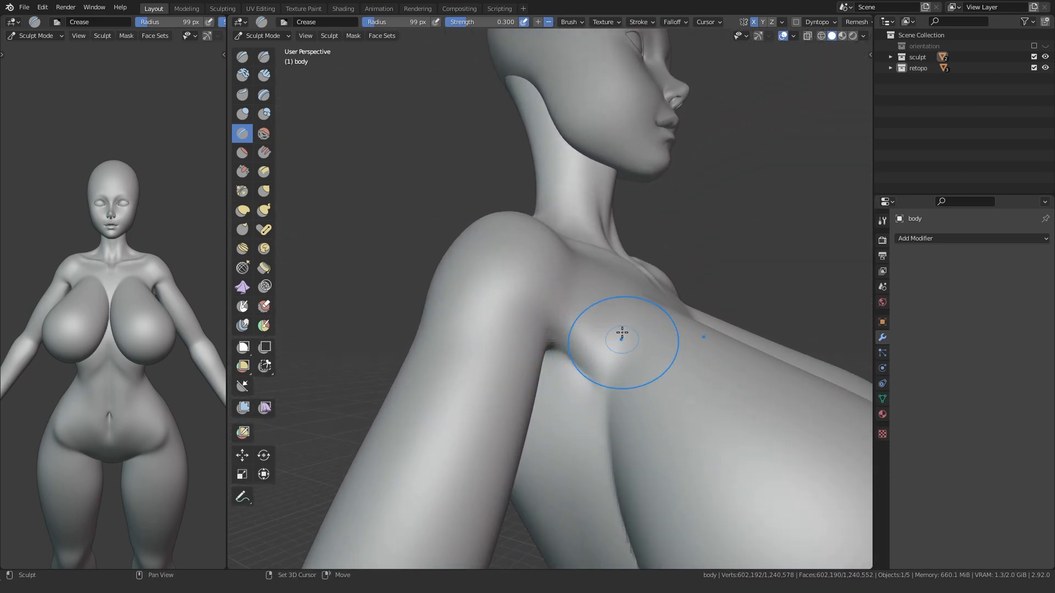
mouse_move(598, 426)
middle_mouse_down()
mouse_move(557, 374)
mouse_move(566, 402)
mouse_move(511, 388)
middle_mouse_up()
Step: Enlarge the Crease brush to 134 px and work on the seam between the breasts
key("f")
left_click(608, 331)
mouse_move(725, 352)
middle_mouse_down("shift")
mouse_move(506, 355)
mouse_move(468, 322)
middle_mouse_up("shift")
scroll(495, 285, "up", 3)
mouse_move(495, 285)
middle_mouse_down()
mouse_move(450, 255)
mouse_move(436, 304)
mouse_move(443, 318)
mouse_move(542, 367)
mouse_move(595, 445)
middle_mouse_up()
scroll(436, 304, "down", 5)
key("g")
key("shift+c")
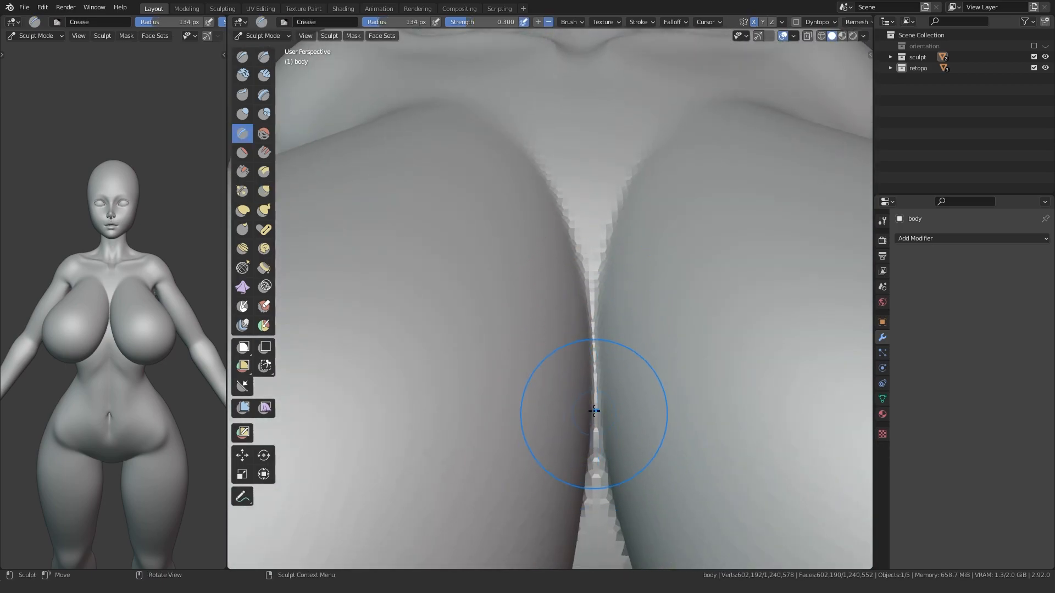
scroll(531, 340, "down", 3)
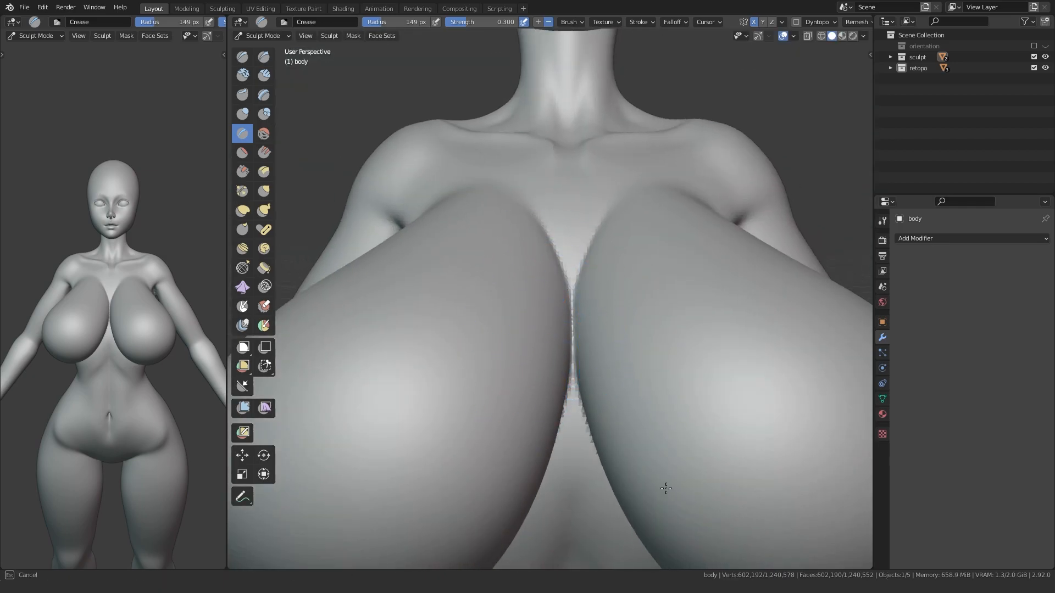
Step: Crease the armpit edge between arm and torso at 109 px and check the seams beneath the breasts
mouse_move(484, 321)
middle_mouse_down("ctrl")
mouse_move(444, 372)
mouse_move(437, 316)
mouse_move(473, 363)
mouse_move(467, 352)
middle_mouse_up("ctrl")
mouse_move(467, 351)
middle_mouse_down()
mouse_move(423, 315)
mouse_move(388, 341)
mouse_move(593, 174)
middle_mouse_up()
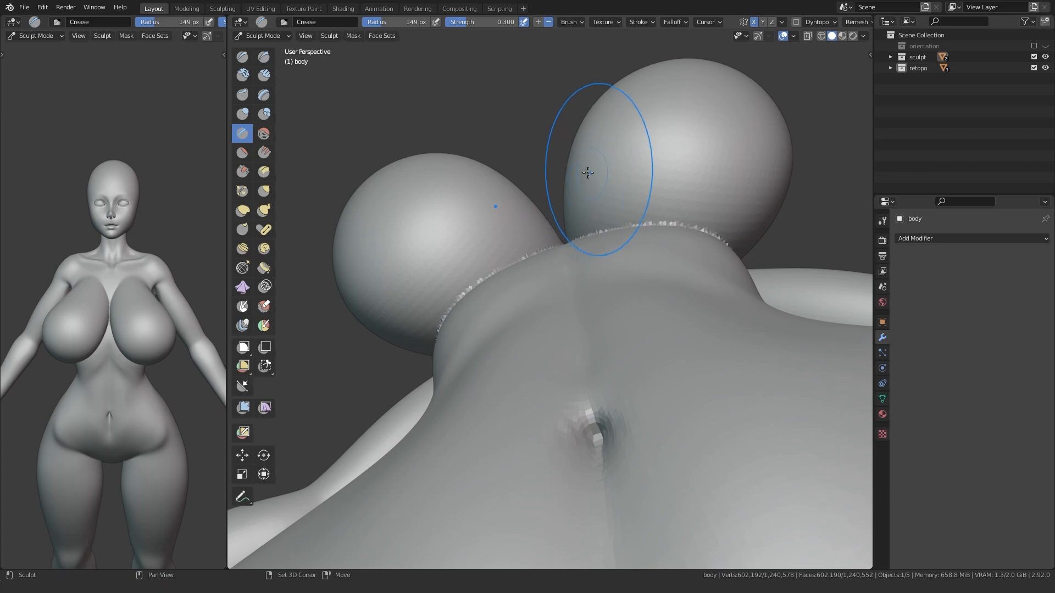
middle_click_drag(517, 242, 444, 334)
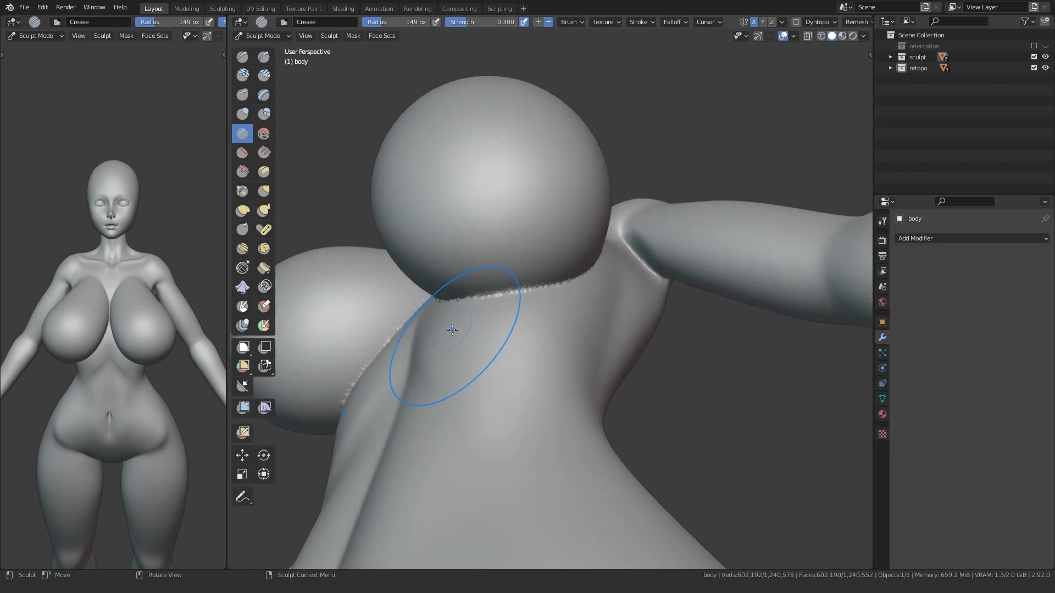
mouse_move(452, 329)
middle_mouse_down()
mouse_move(396, 443)
mouse_move(445, 433)
mouse_move(387, 428)
mouse_move(511, 331)
mouse_move(485, 312)
middle_mouse_up()
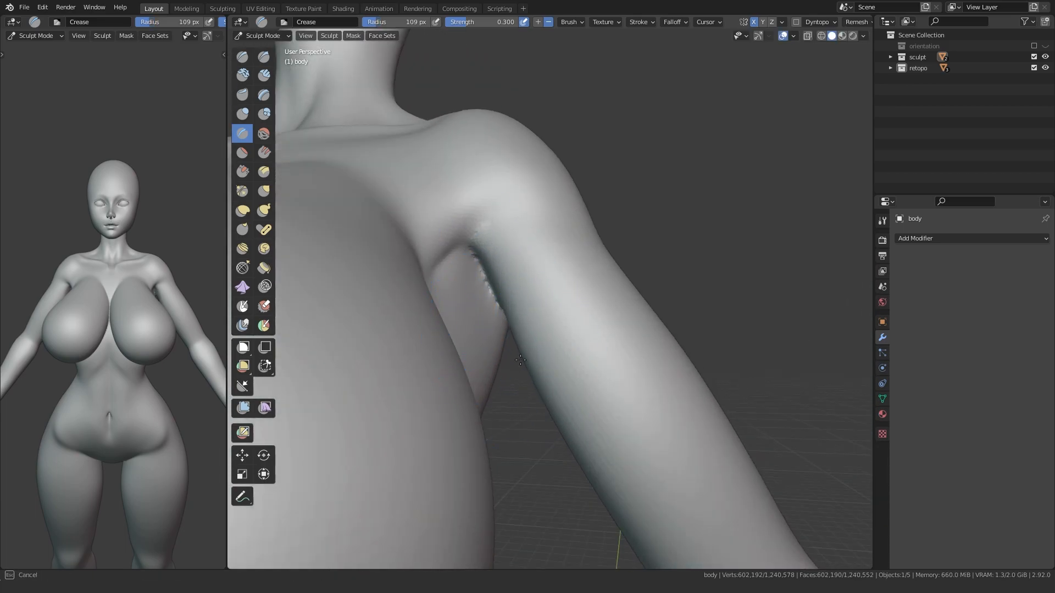
mouse_move(446, 384)
middle_mouse_down()
mouse_move(478, 447)
mouse_move(349, 369)
mouse_move(552, 295)
middle_mouse_up()
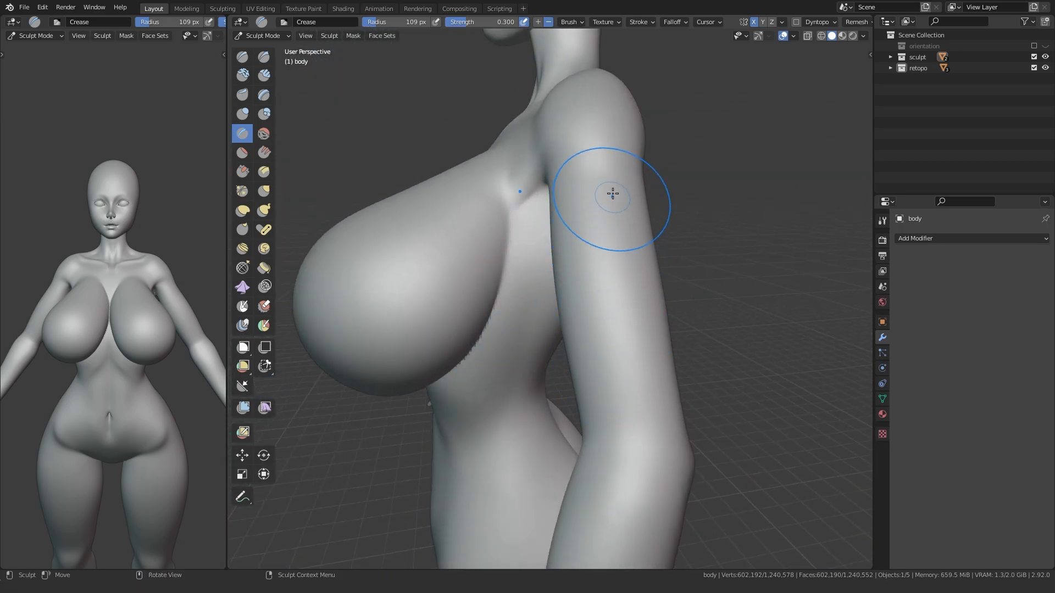
mouse_move(612, 208)
middle_mouse_down()
mouse_move(486, 443)
mouse_move(465, 378)
middle_mouse_up()
mouse_move(493, 314)
middle_mouse_down()
mouse_move(433, 388)
mouse_move(360, 337)
mouse_move(482, 416)
middle_mouse_up()
mouse_move(474, 373)
middle_mouse_down()
mouse_move(435, 377)
mouse_move(483, 353)
mouse_move(423, 317)
mouse_move(615, 337)
middle_mouse_up()
Step: Define the muscle line along the inner upper arm with the Crease brush at 51 px
key("c")
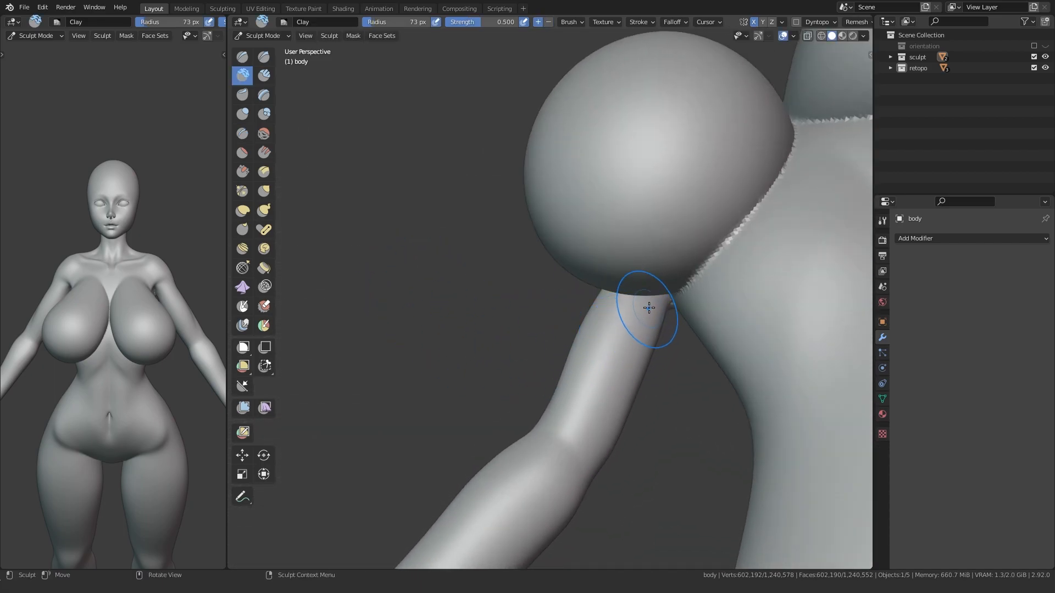
key("shift+c")
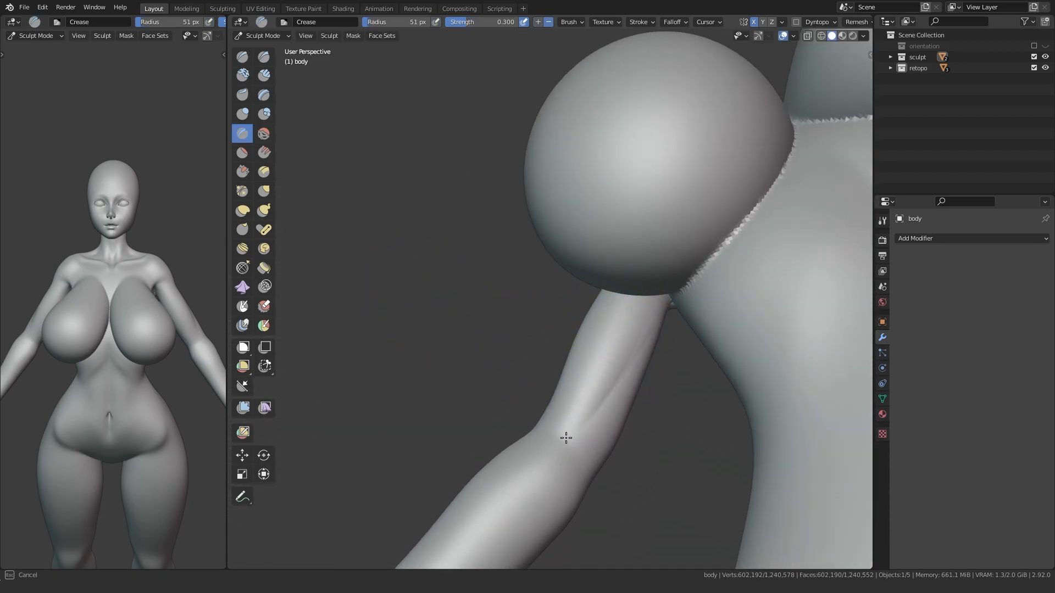
key("g")
middle_click_drag(590, 402, 607, 389)
Step: Refine the elbow from the back and side with the Crease brush at 89 px and 64 px
middle_click_drag(630, 352, 476, 402)
middle_click_drag(581, 386, 410, 412)
middle_click_drag(463, 339, 348, 388, "ctrl")
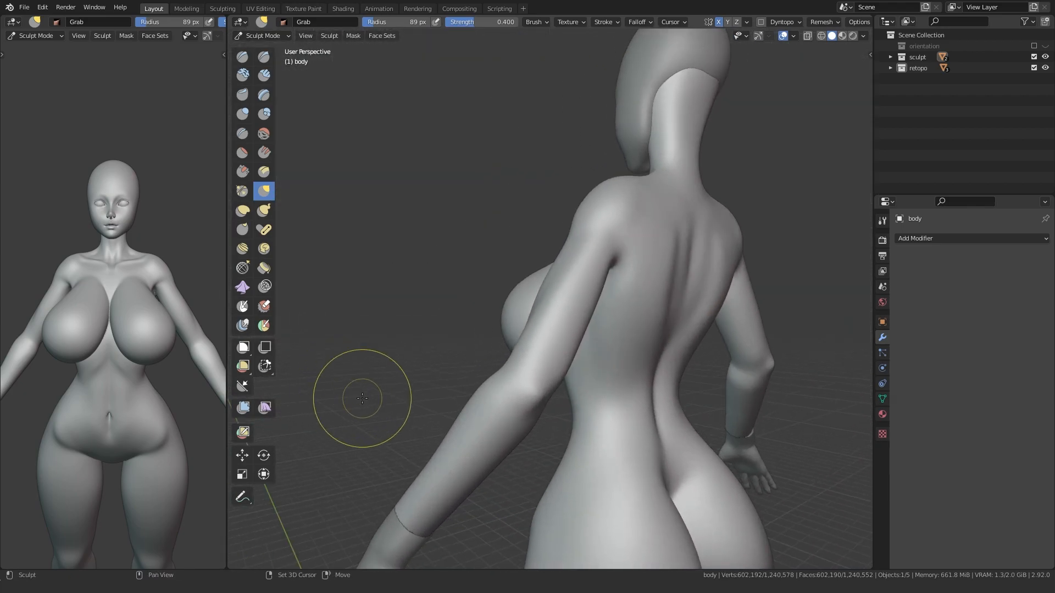
mouse_move(537, 365)
middle_mouse_down()
mouse_move(465, 404)
mouse_move(568, 336)
middle_mouse_up()
key("shift+c")
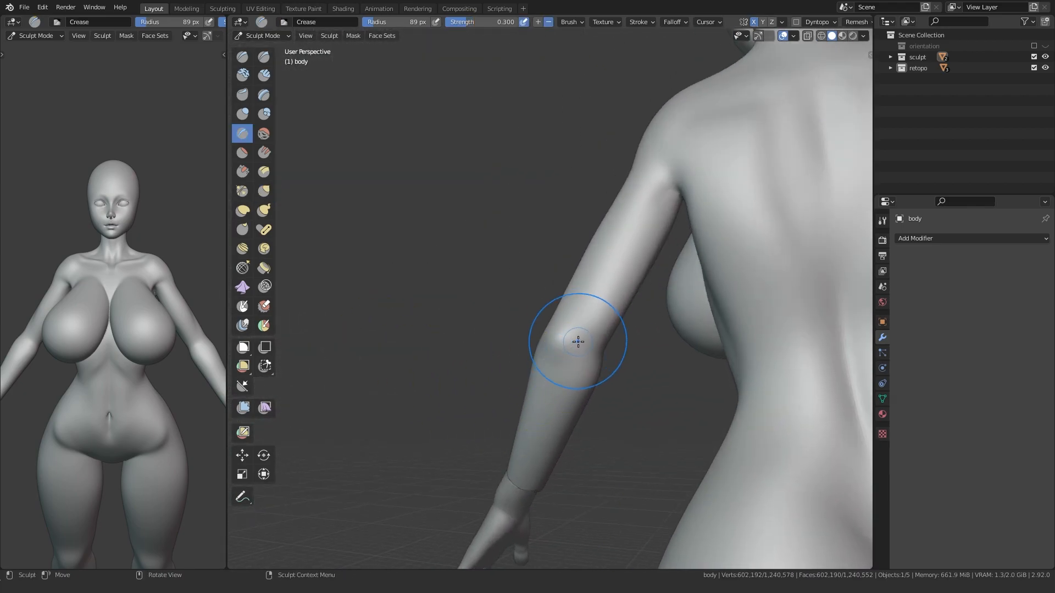
key("shift+c")
mouse_move(555, 384)
middle_mouse_down()
mouse_move(527, 334)
mouse_move(542, 370)
mouse_move(532, 341)
mouse_move(562, 383)
middle_mouse_up()
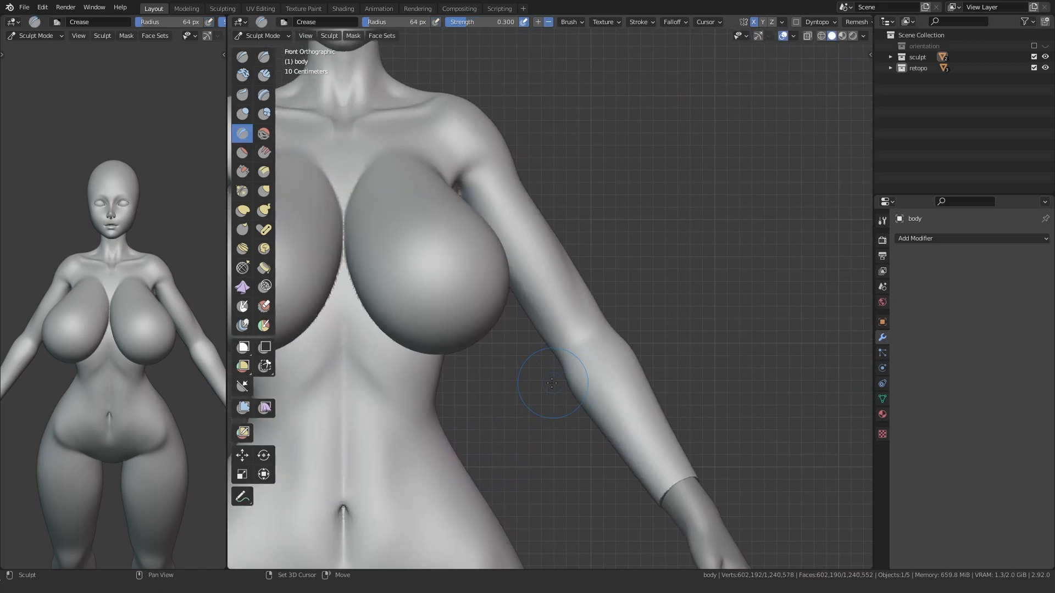
Step: Resize the Crease brush to 111 px and sculpt the back of the shoulder above the armpit
scroll(517, 395, "down", 4)
middle_click_drag(462, 379, 550, 335, "shift")
scroll(496, 368, "down", 1)
middle_click_drag(497, 368, 499, 396)
scroll(504, 348, "up", 4)
scroll(511, 397, "up", 3)
middle_click_drag(503, 329, 646, 319, "shift")
scroll(656, 360, "down", 3)
scroll(494, 286, "up", 1, "alt")
scroll(494, 287, "up", 5)
middle_click_drag(478, 237, 482, 322, "shift")
key("f")
left_click(518, 263)
left_click_drag(520, 253, 522, 244)
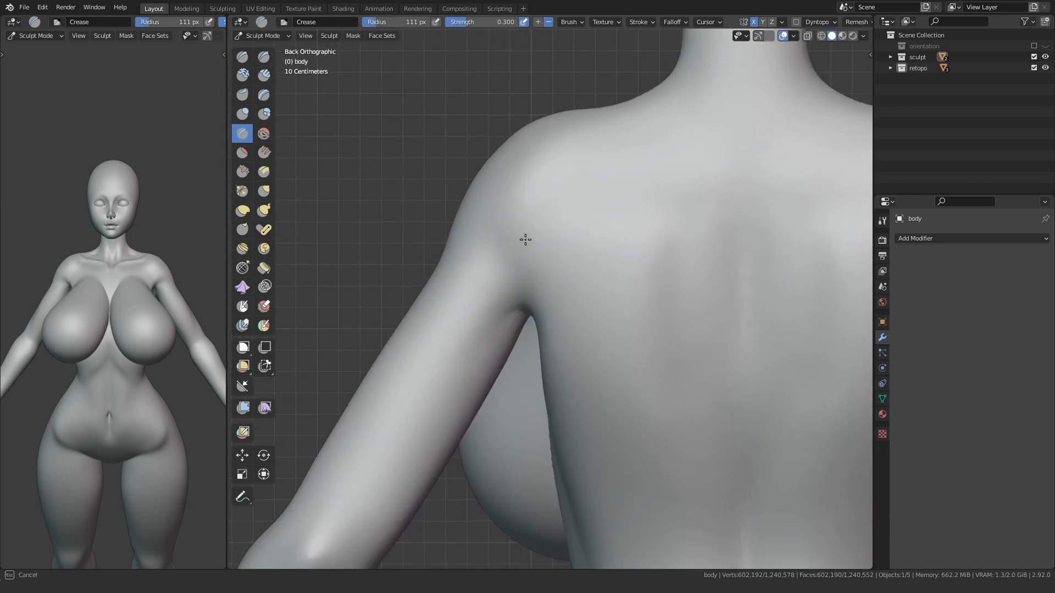
Step: Carve a diagonal shoulder-blade line behind the shoulder with the Crease brush at 57 px
scroll(520, 237, "down", 3)
middle_click_drag(473, 308, 497, 341)
scroll(492, 308, "up", 1)
middle_click_drag(489, 287, 502, 345, "shift")
key("f")
left_click(490, 324)
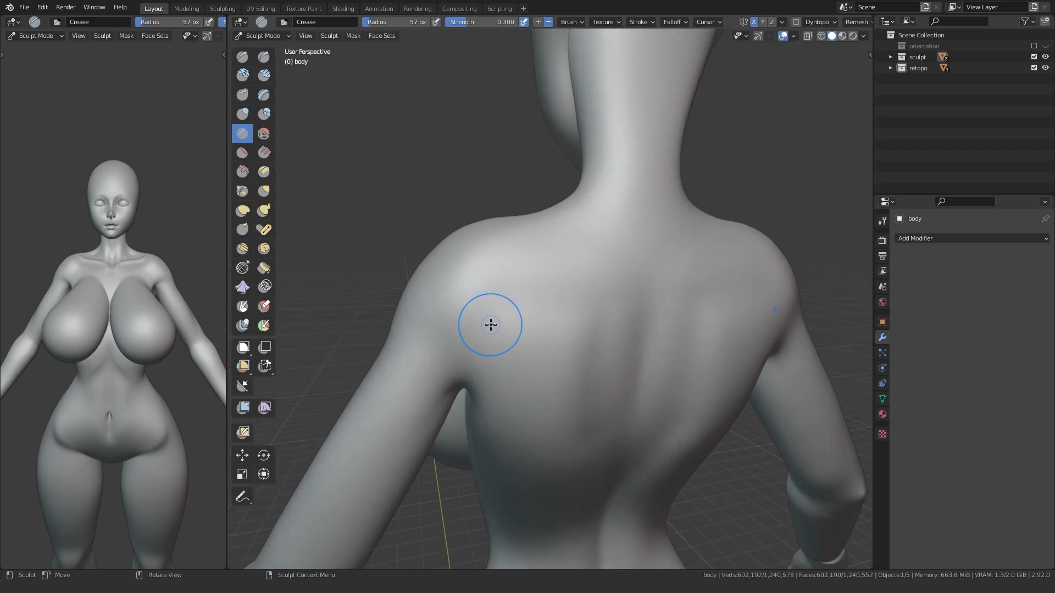
key("g")
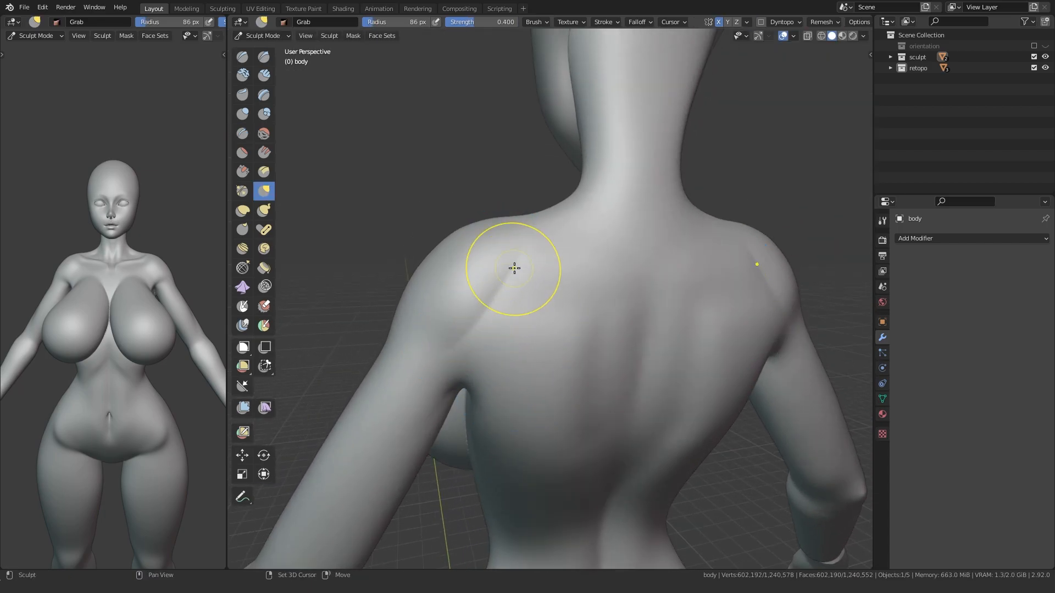
key("shift+c")
scroll(365, 459, "down", 5)
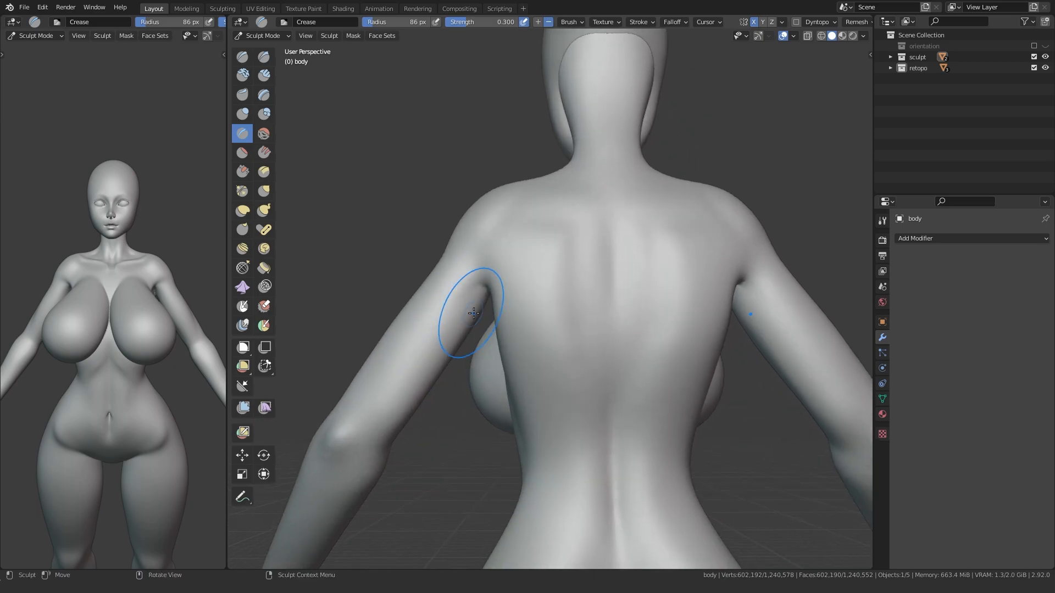
Step: Blend the fold between buttock and thigh toward the outer hip with the Crease brush at 125 px
middle_click_drag(476, 495, 480, 401, "shift")
scroll(480, 400, "down", 2)
scroll(479, 407, "down", 3)
middle_click_drag(464, 464, 513, 385, "shift")
scroll(459, 359, "up", 6)
key("f")
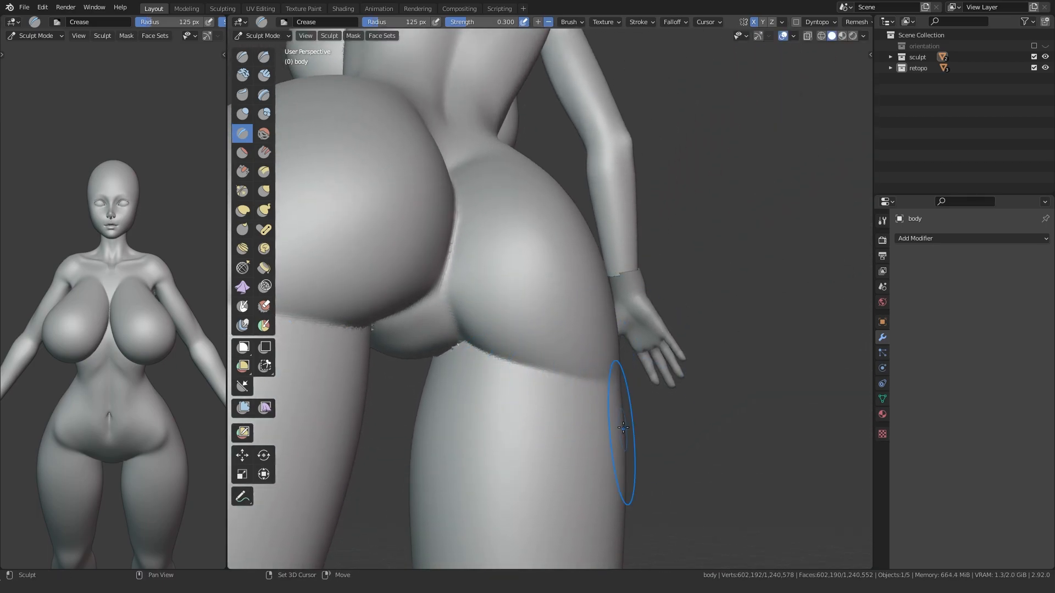
left_click_drag(620, 449, 618, 451)
scroll(491, 423, "down", 2)
middle_click_drag(492, 422, 377, 440)
scroll(377, 440, "up", 1)
left_click_drag(470, 342, 462, 384)
Step: Fill out the outer hip beside the buttock fold with the Inflate/Deflate brush at 137 px
key("f")
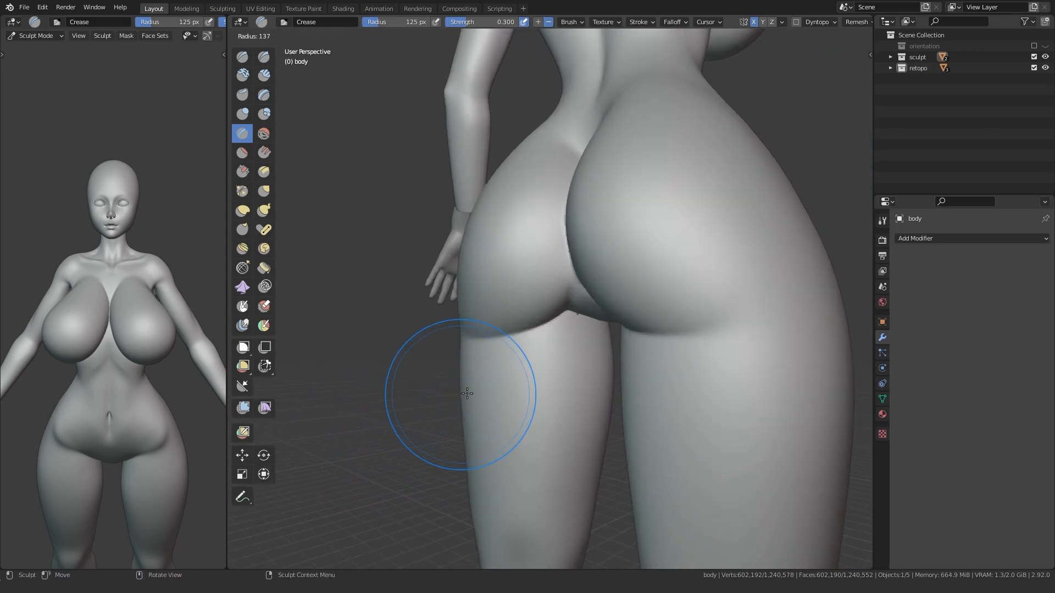
left_click(463, 393)
key("g")
mouse_move(465, 406)
middle_mouse_down("shift")
mouse_move(471, 399)
mouse_move(333, 340)
middle_mouse_up("shift")
key("i")
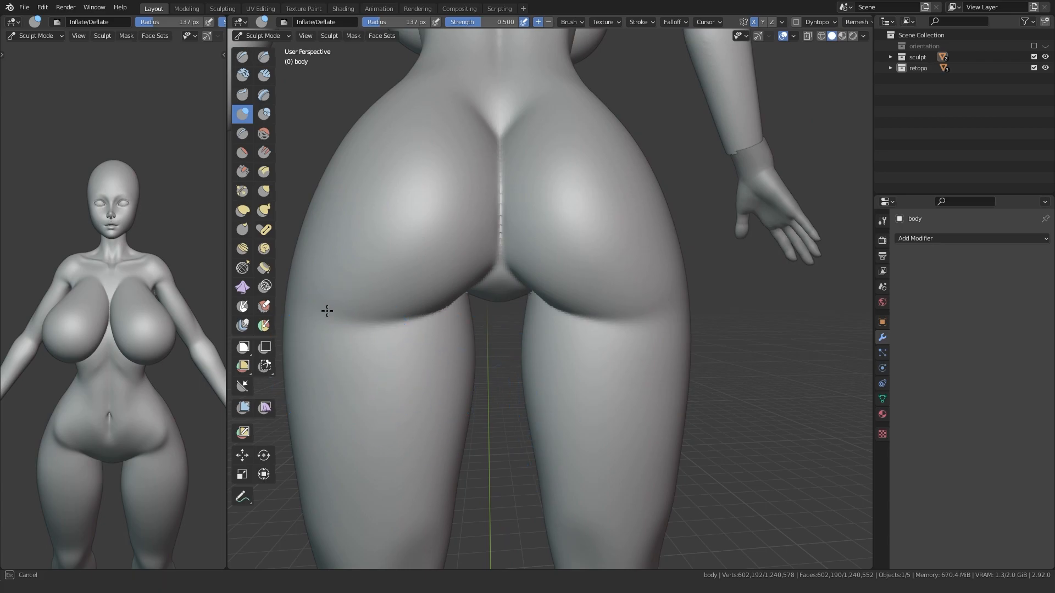
mouse_move(341, 394)
middle_mouse_down("ctrl")
mouse_move(625, 325)
mouse_move(517, 358)
middle_mouse_up("ctrl")
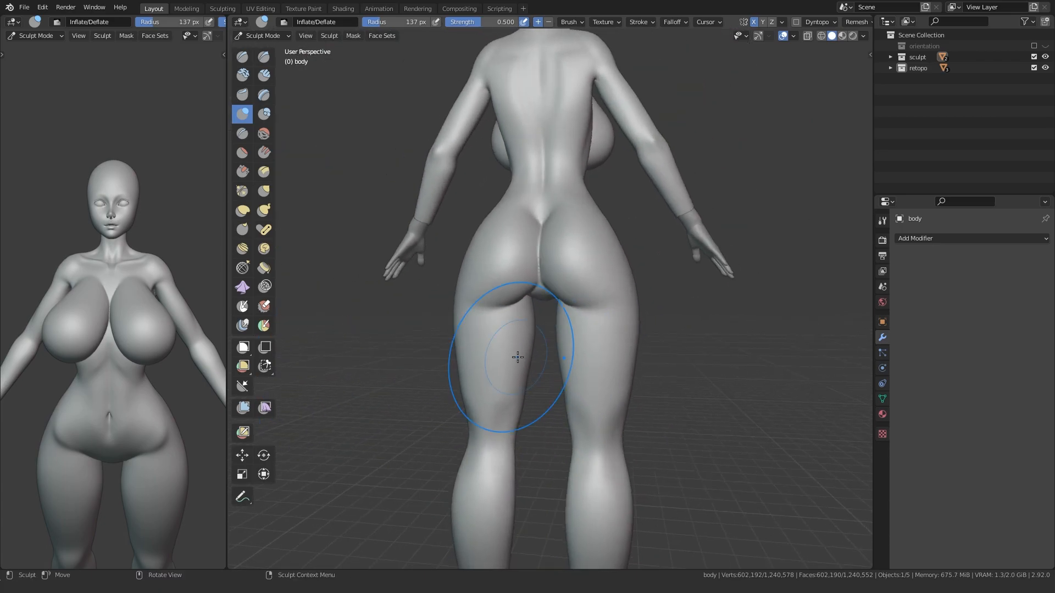
Step: Refine the fold under the buttock with the 123 px Crease brush and reshape the hips with Grab at 135 px
middle_click_drag(576, 325, 481, 329, "ctrl")
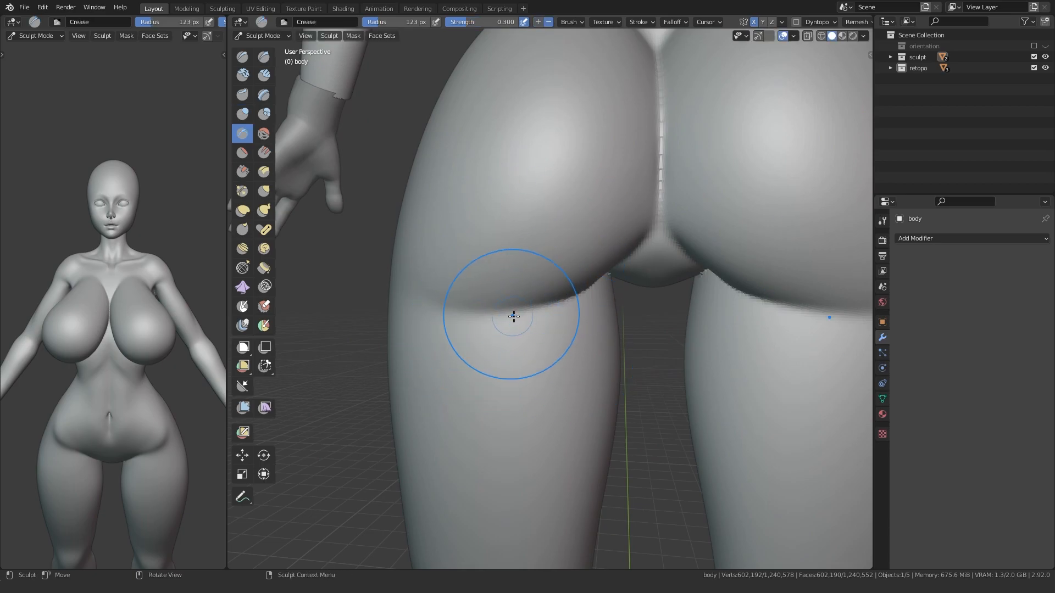
middle_click_drag(518, 277, 547, 306)
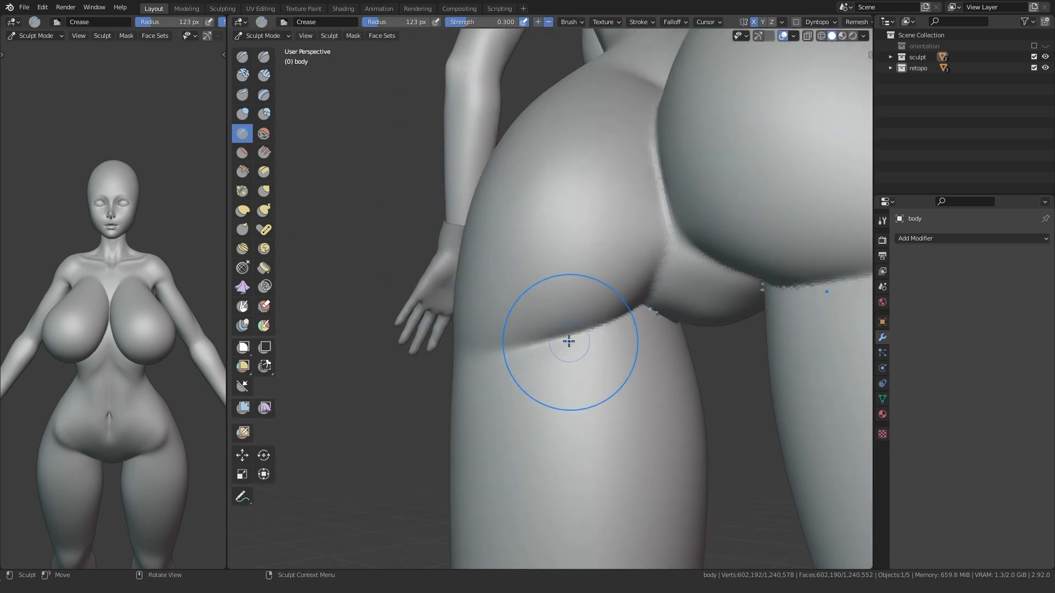
key("g")
left_click_drag(605, 323, 611, 320)
mouse_move(614, 321)
middle_mouse_down()
mouse_move(553, 288)
mouse_move(377, 382)
mouse_move(369, 412)
mouse_move(379, 409)
mouse_move(408, 195)
middle_mouse_up()
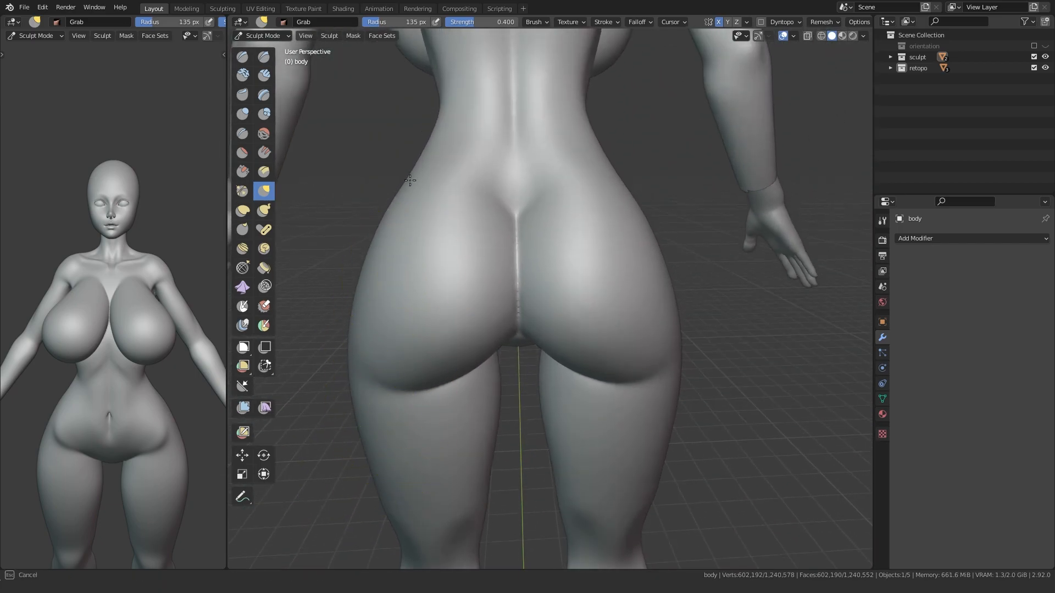
Step: Close up the cleft between the buttocks with the Inflate/Deflate brush at 82 px
scroll(466, 339, "up", 4)
key("shift+c")
mouse_move(528, 375)
middle_mouse_down()
mouse_move(424, 280)
mouse_move(626, 353)
middle_mouse_up()
key("f")
left_click(535, 266)
middle_click_drag(536, 267, 546, 384)
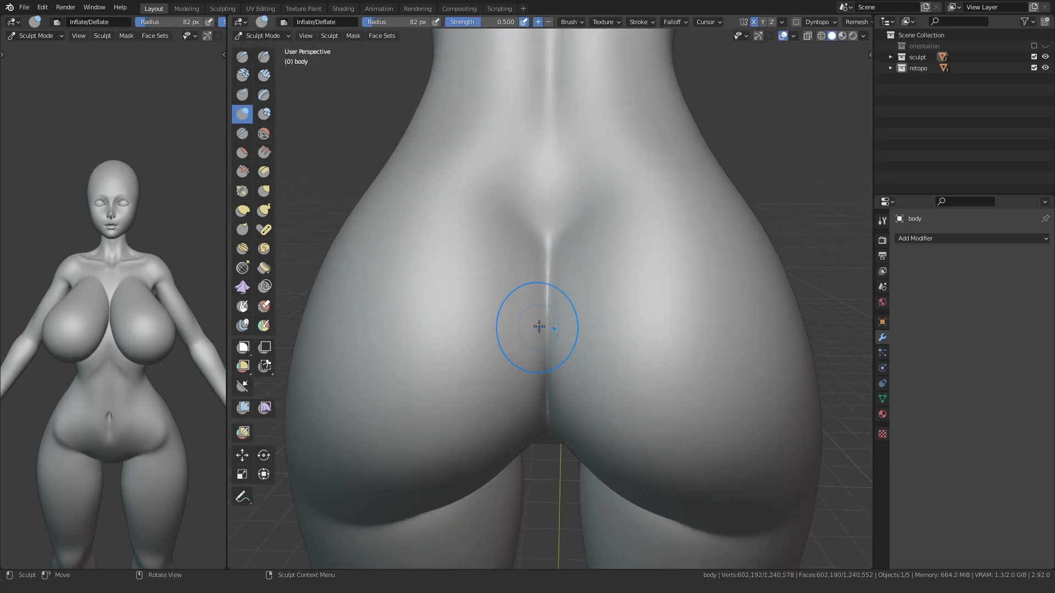
mouse_move(549, 254)
middle_mouse_down()
mouse_move(520, 358)
mouse_move(496, 266)
mouse_move(512, 340)
middle_mouse_up()
mouse_move(434, 379)
middle_mouse_down("ctrl")
mouse_move(430, 473)
mouse_move(430, 388)
middle_mouse_up("ctrl")
Step: Carve the V-shaped lines above the buttocks with the Crease brush at 62, 82 and 121 px
key("shift+c")
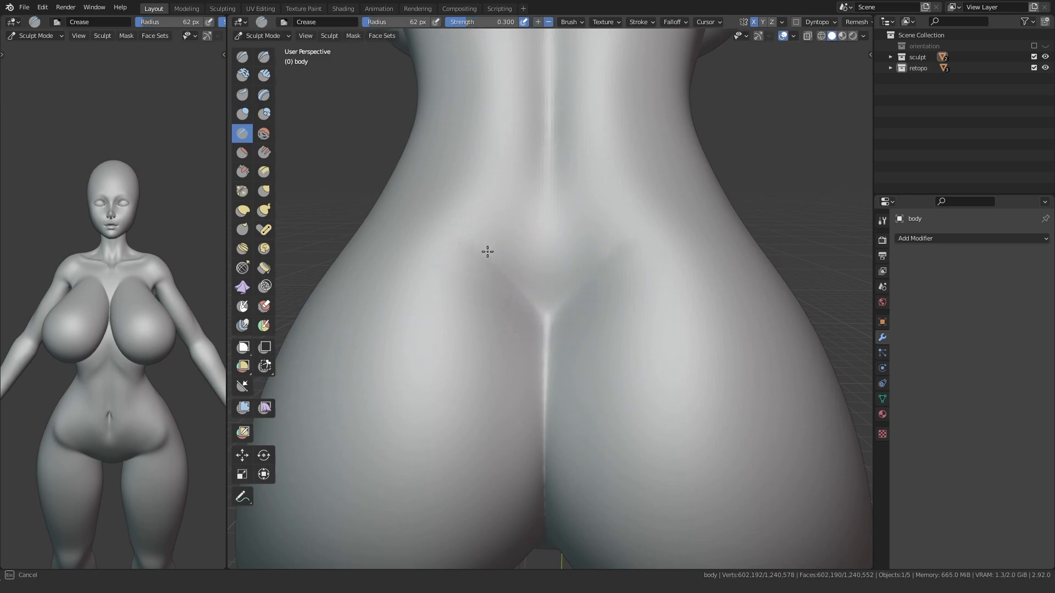
mouse_move(419, 270)
middle_mouse_down()
mouse_move(352, 275)
mouse_move(445, 292)
mouse_move(481, 271)
middle_mouse_up()
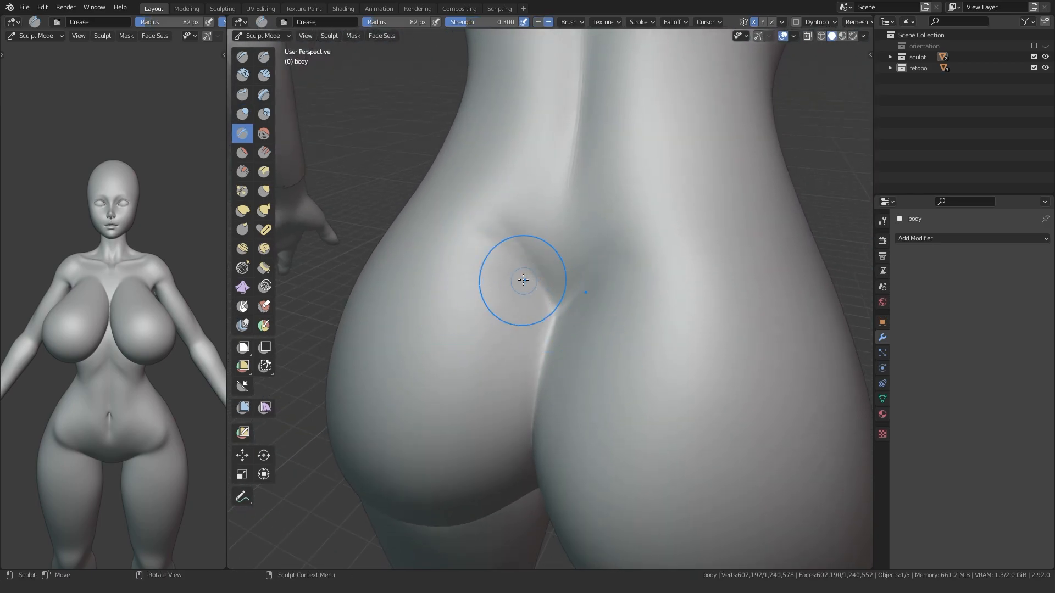
middle_click_drag(508, 233, 529, 279)
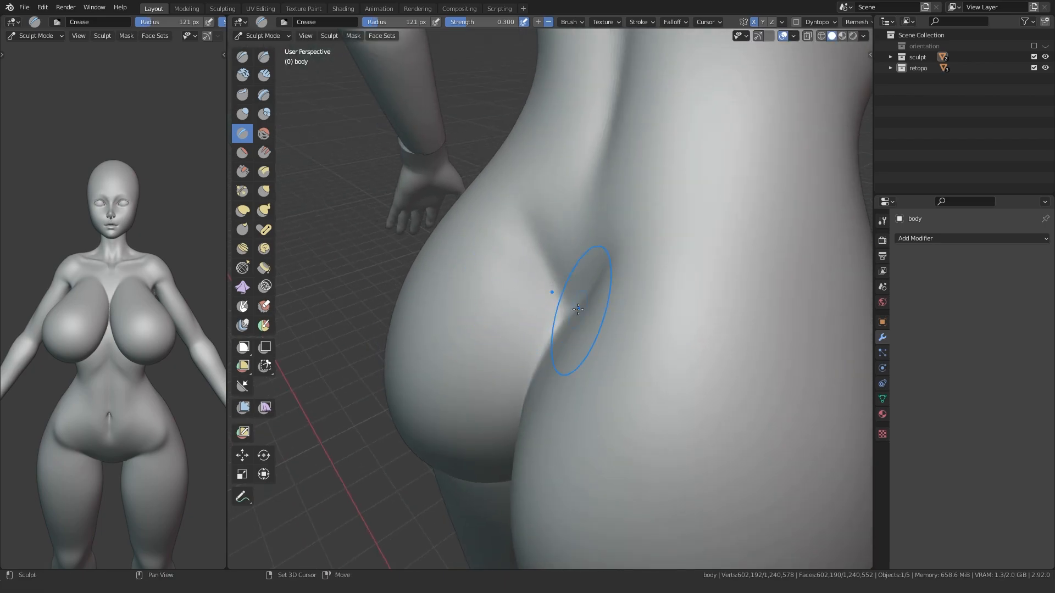
middle_click_drag(583, 301, 589, 318)
middle_click_drag(519, 300, 536, 237)
left_click_drag(567, 212, 569, 220)
Step: Shape the top of the buttock cleft and fill out its sides with the Inflate/Deflate brush at 121 px
scroll(566, 231, "down", 4)
mouse_move(461, 363)
middle_mouse_down()
mouse_move(499, 358)
mouse_move(508, 330)
middle_mouse_up()
left_click_drag(562, 329, 547, 385)
mouse_move(550, 351)
middle_mouse_down()
mouse_move(520, 365)
mouse_move(574, 348)
middle_mouse_up()
key("i")
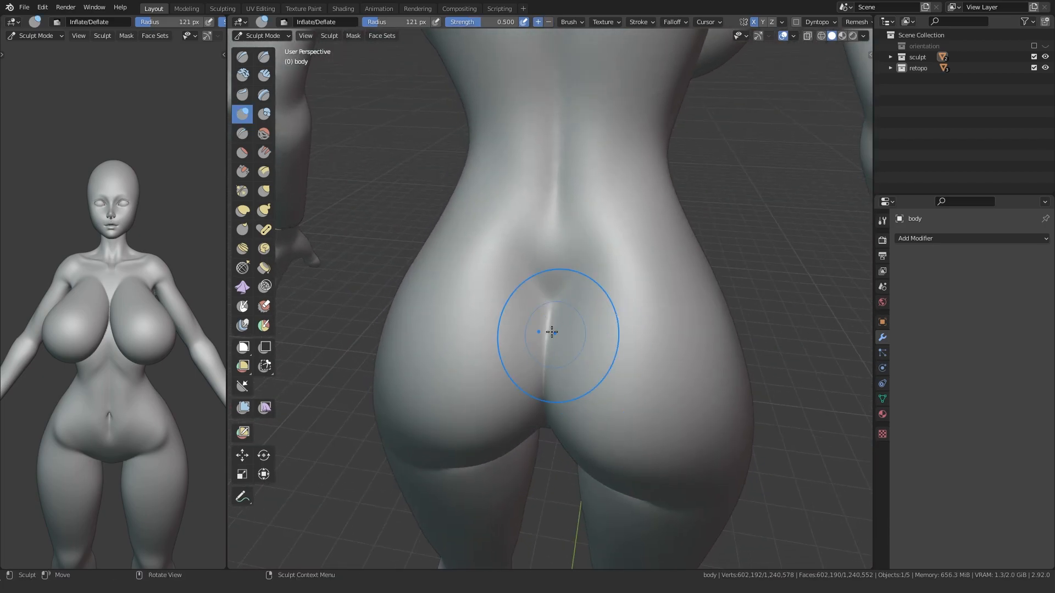
middle_click_drag(586, 266, 483, 339)
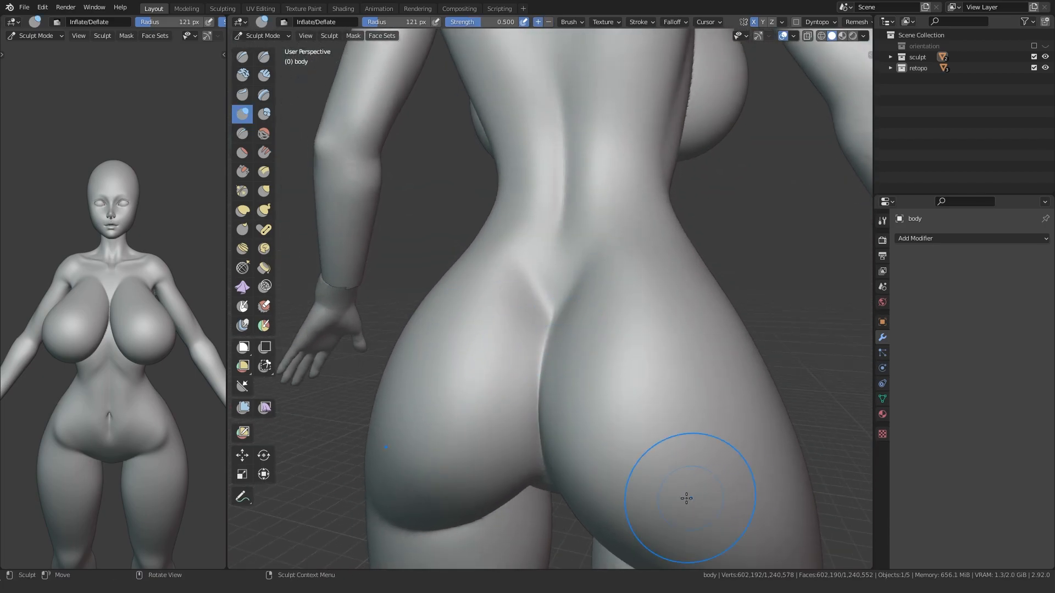
scroll(712, 498, "down", 5)
middle_click_drag(384, 467, 434, 423)
scroll(605, 406, "up", 1)
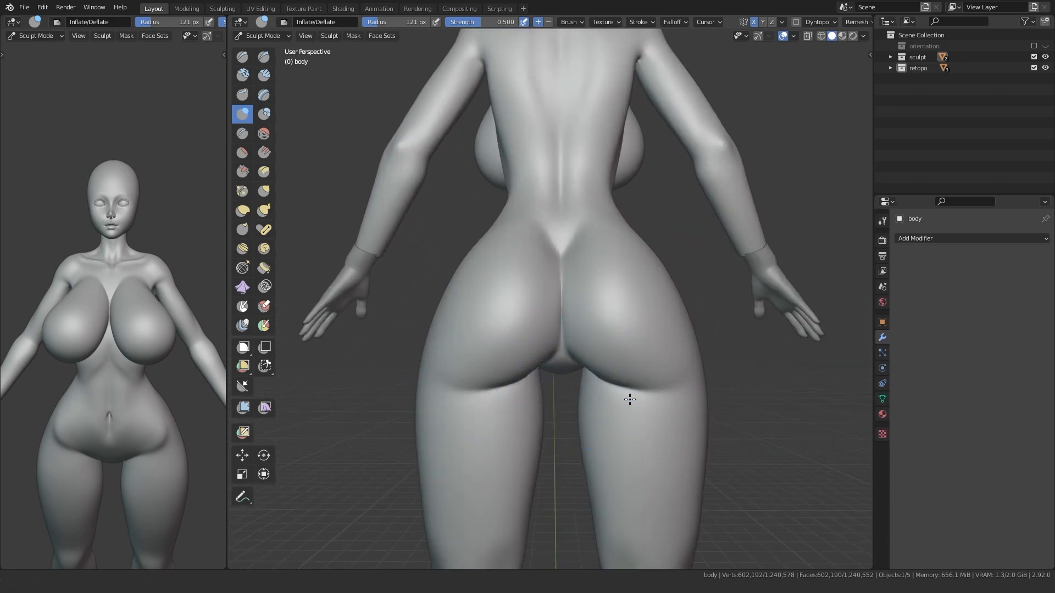
Step: Adjust the fold where the buttock meets the back of the thigh with the Grab brush at 161 px
middle_click_drag(631, 402, 666, 364, "ctrl")
scroll(650, 316, "down", 1)
middle_click_drag(549, 354, 581, 360)
scroll(582, 360, "up", 3)
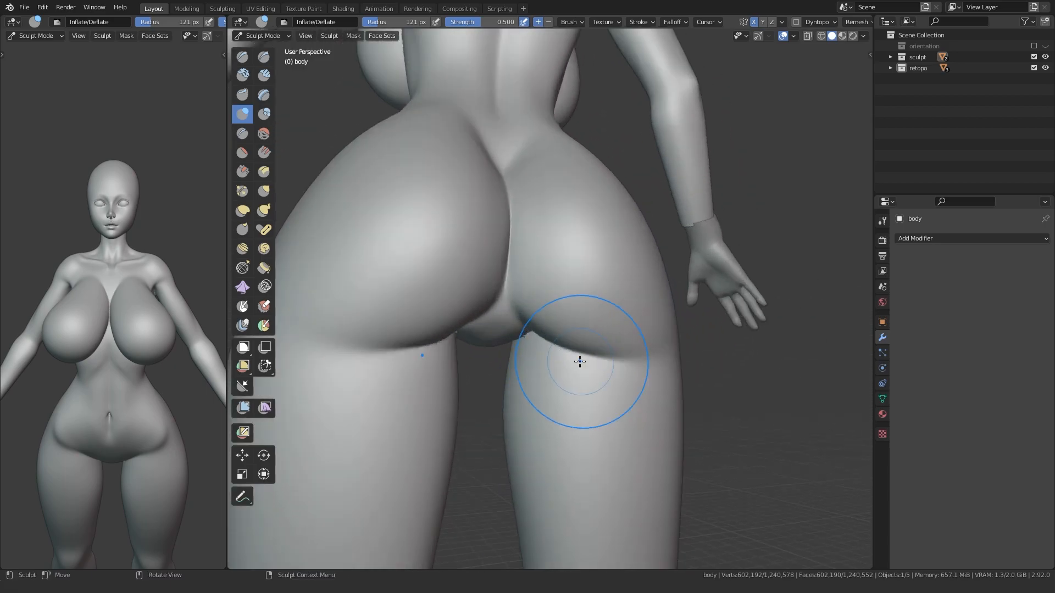
key("g")
left_click_drag(567, 362, 567, 357)
scroll(567, 357, "down", 4)
middle_click_drag(566, 357, 510, 379)
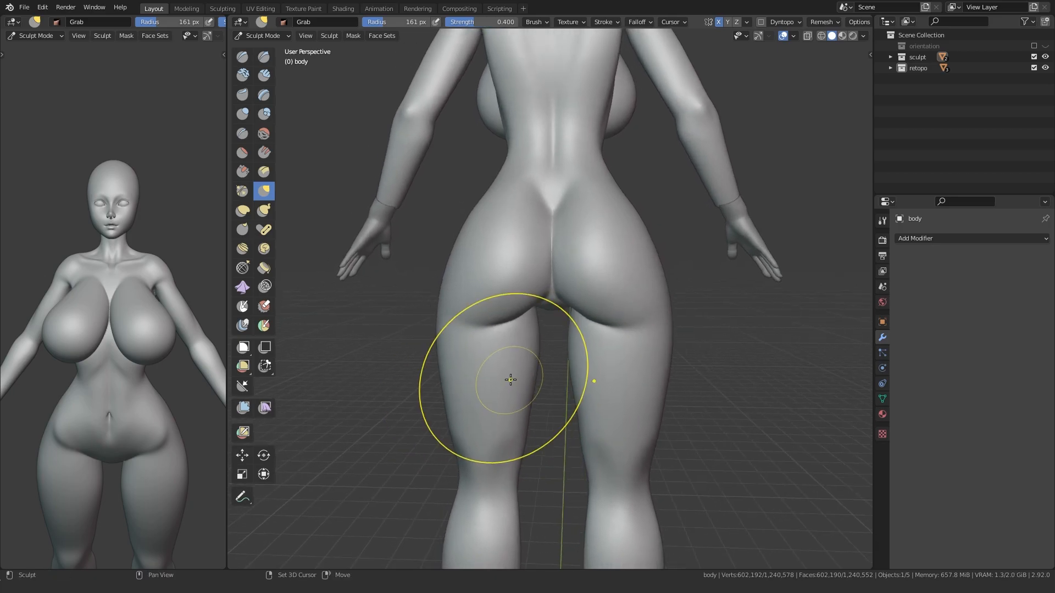
Step: Resize the Grab brush to 134 px and reshape the outer contours of the hips and thighs
scroll(494, 371, "up", 2)
left_click_drag(422, 360, 411, 368)
key("f")
left_click(452, 341)
mouse_move(527, 352)
middle_mouse_down("shift")
mouse_move(494, 327)
mouse_move(474, 329)
middle_mouse_up("shift")
left_click_drag(623, 328, 632, 332)
middle_click_drag(567, 334, 577, 321)
left_click_drag(656, 496, 657, 496)
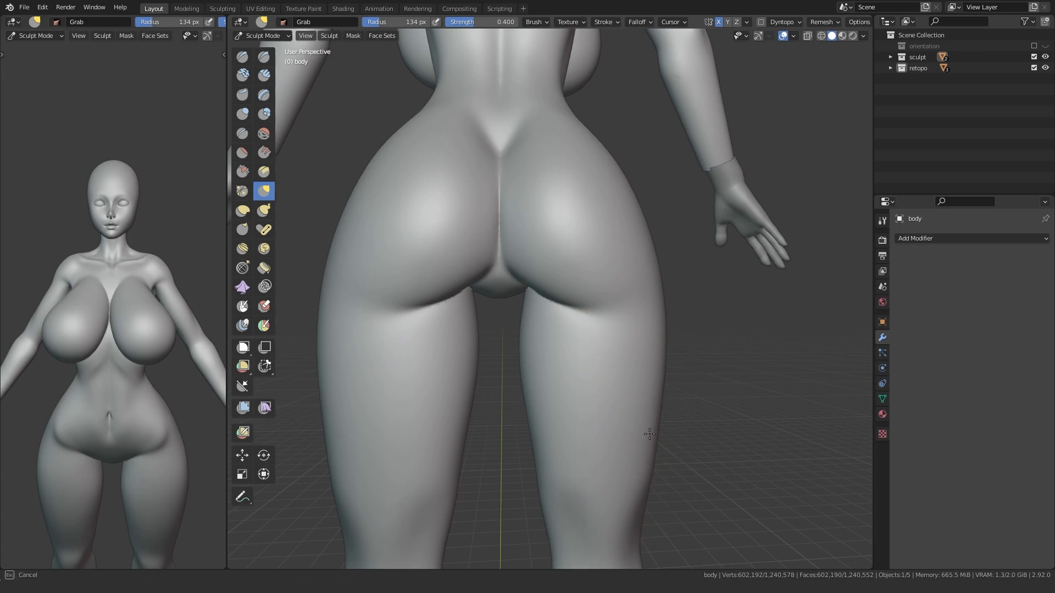
middle_click_drag(649, 432, 605, 381)
Step: Reshape the back of the thigh and knee with the Grab brush at 156 px, adding volume with Inflate/Deflate
middle_click_drag(330, 441, 486, 349, "shift")
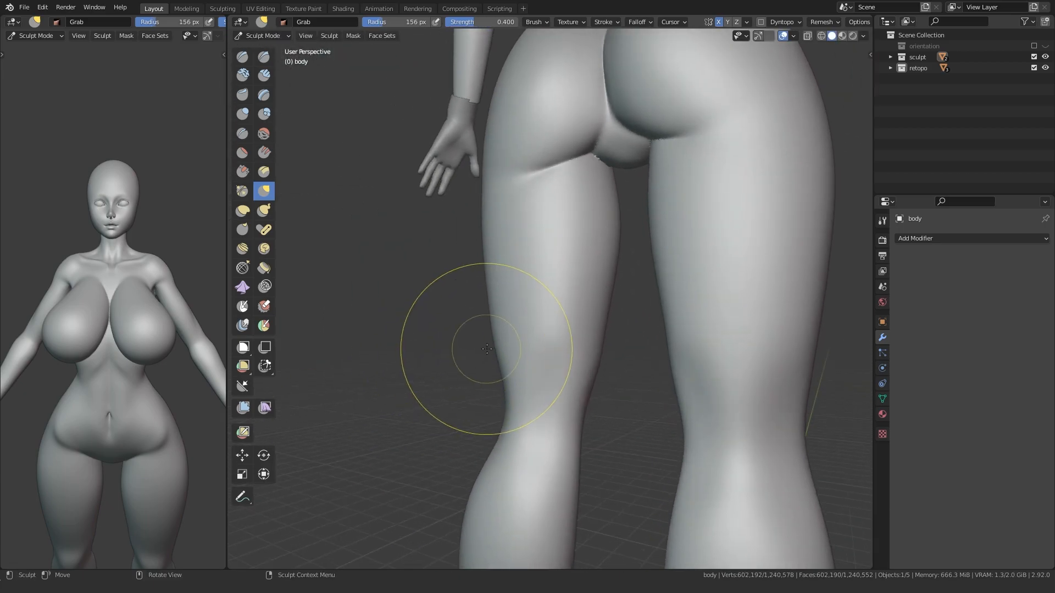
middle_click_drag(505, 409, 589, 393)
mouse_move(539, 342)
middle_mouse_down()
mouse_move(530, 329)
mouse_move(555, 324)
mouse_move(558, 348)
mouse_move(504, 353)
middle_mouse_up()
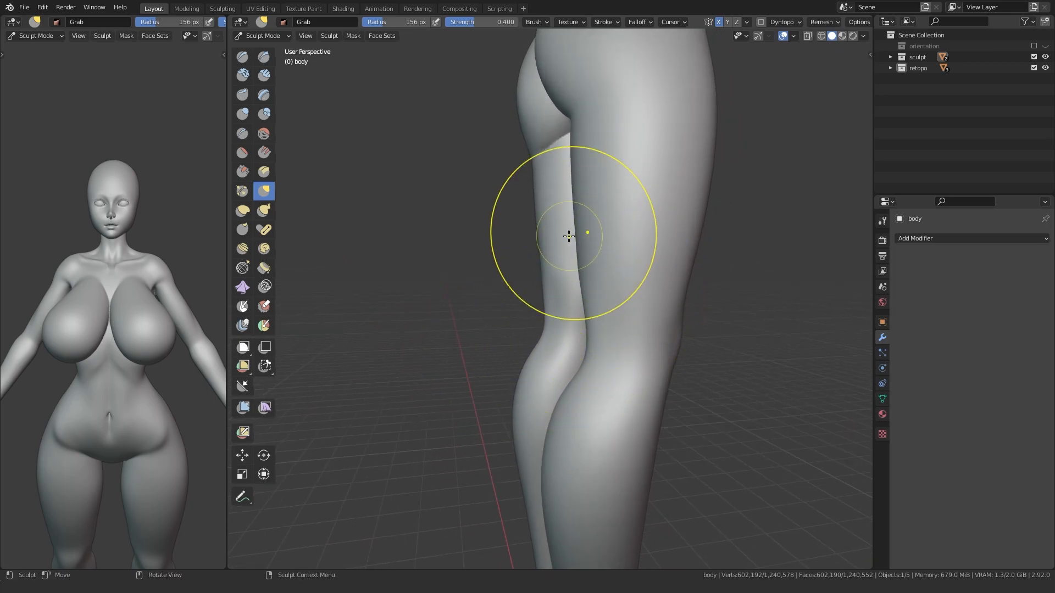
key("i")
mouse_move(538, 256)
middle_mouse_down("alt")
mouse_move(449, 275)
mouse_move(523, 282)
middle_mouse_up("alt")
scroll(535, 283, "up", 1)
Step: Reshape the calf's profile in the side views with the Grab brush, using radii of 212 px and 187 px
key("g")
middle_click_drag(587, 307, 471, 187, "alt")
scroll(480, 286, "down", 2)
scroll(484, 289, "up", 2)
left_click_drag(582, 412, 568, 428)
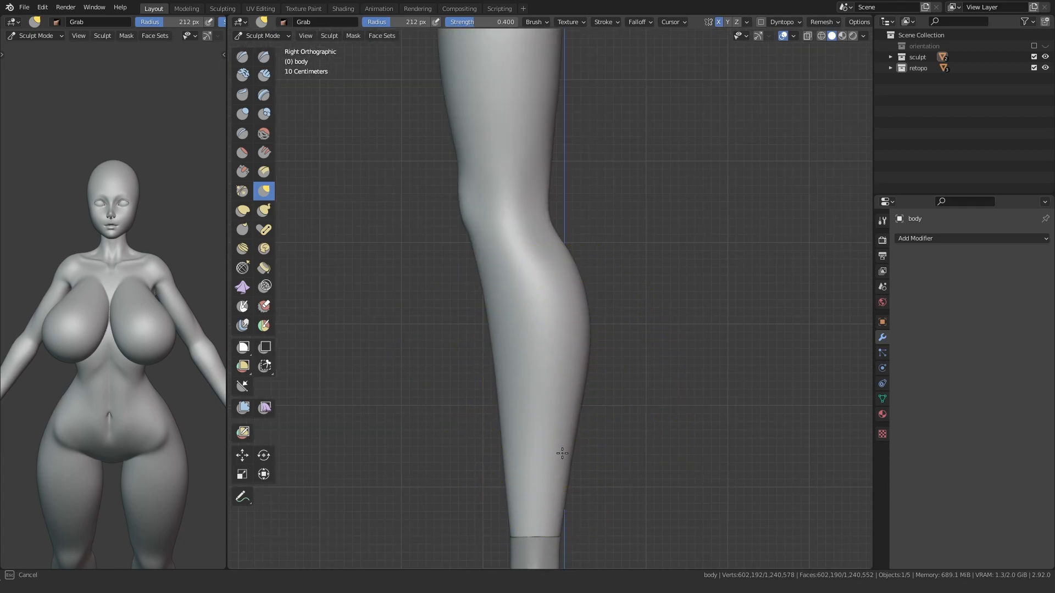
scroll(565, 472, "down", 2)
middle_click_drag(649, 406, 540, 392, "alt")
key("f")
left_click_drag(525, 386, 528, 383)
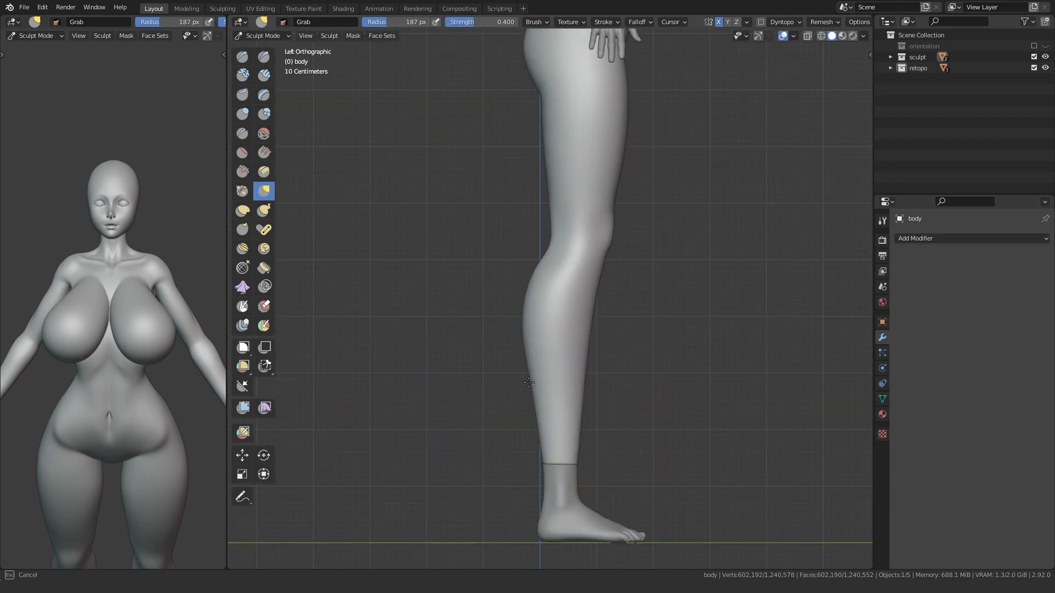
Step: Clean up the jagged fold where the thigh meets the pelvis with the Crease brush, starting at 63 px and adjusting its radius
middle_click_drag(516, 287, 412, 310)
middle_click_drag(472, 220, 480, 384, "shift")
scroll(480, 384, "up", 2)
scroll(480, 383, "up", 2)
middle_click_drag(473, 280, 469, 368, "shift")
scroll(483, 319, "up", 4)
mouse_move(485, 316)
middle_mouse_down()
mouse_move(522, 452)
mouse_move(502, 440)
mouse_move(475, 383)
mouse_move(484, 299)
mouse_move(447, 269)
mouse_move(516, 412)
mouse_move(488, 424)
mouse_move(511, 346)
mouse_move(459, 324)
mouse_move(489, 291)
middle_mouse_up()
scroll(522, 452, "up", 3)
key("shift+c")
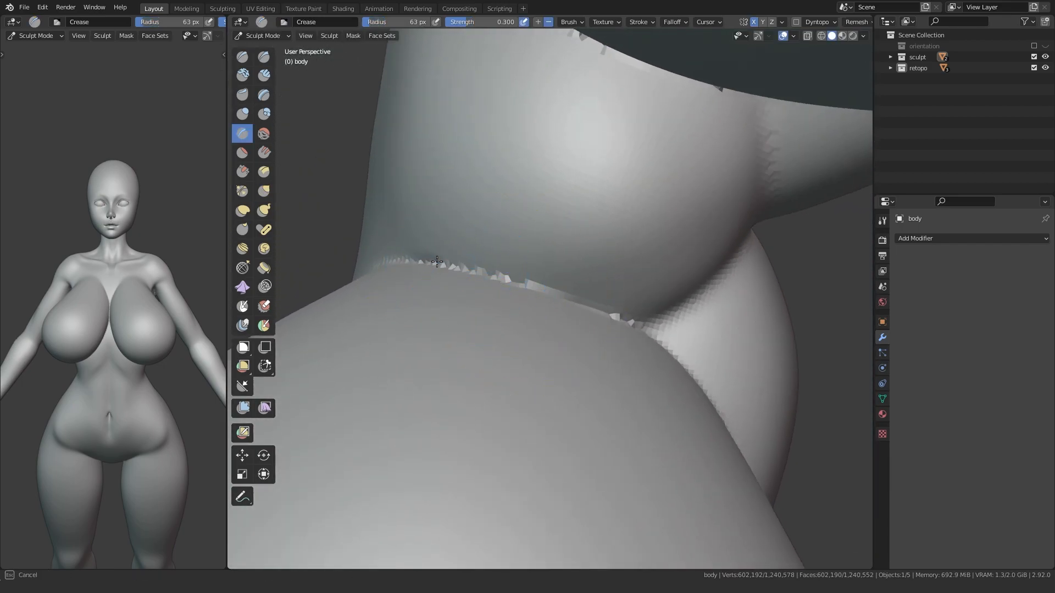
left_click_drag(589, 300, 611, 311)
key("f")
left_click(480, 280)
key("f")
left_click(480, 275)
left_click_drag(422, 262, 454, 271)
Step: Pull the edge of the groin fold into place with the Grab brush at 191 px
mouse_move(630, 323)
middle_mouse_down()
mouse_move(506, 358)
mouse_move(495, 271)
mouse_move(466, 261)
middle_mouse_up()
key("g")
middle_click_drag(540, 350, 506, 281)
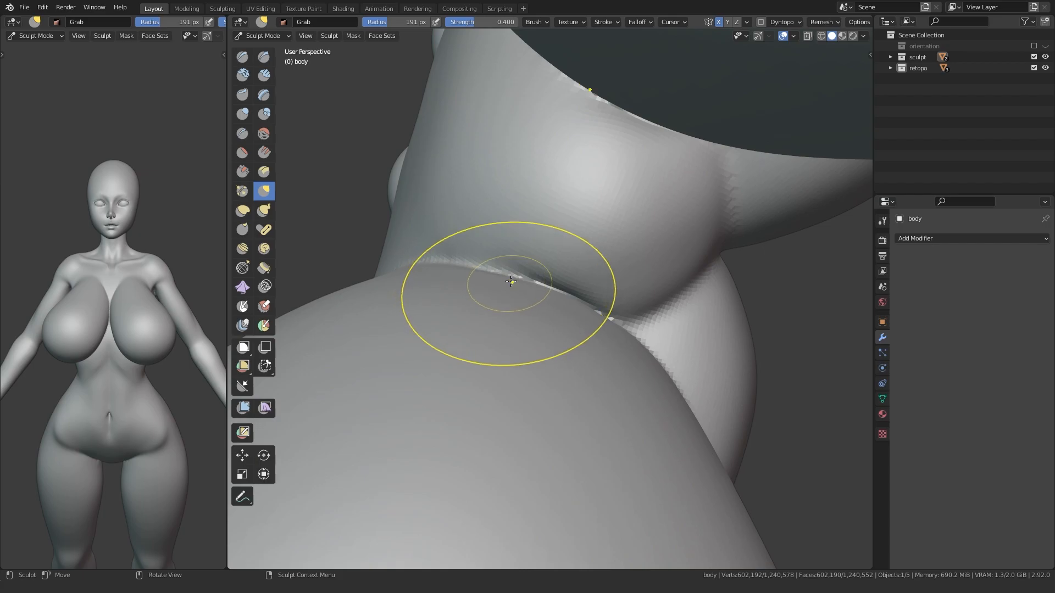
left_click_drag(586, 313, 576, 307)
Step: Define the crease running from the groin towards the hip with the Crease brush, resizing it from 102 px as needed
scroll(537, 303, "down", 3)
mouse_move(537, 304)
middle_mouse_down()
mouse_move(588, 362)
mouse_move(582, 354)
mouse_move(563, 385)
middle_mouse_up()
scroll(577, 357, "up", 4)
scroll(563, 385, "down", 3)
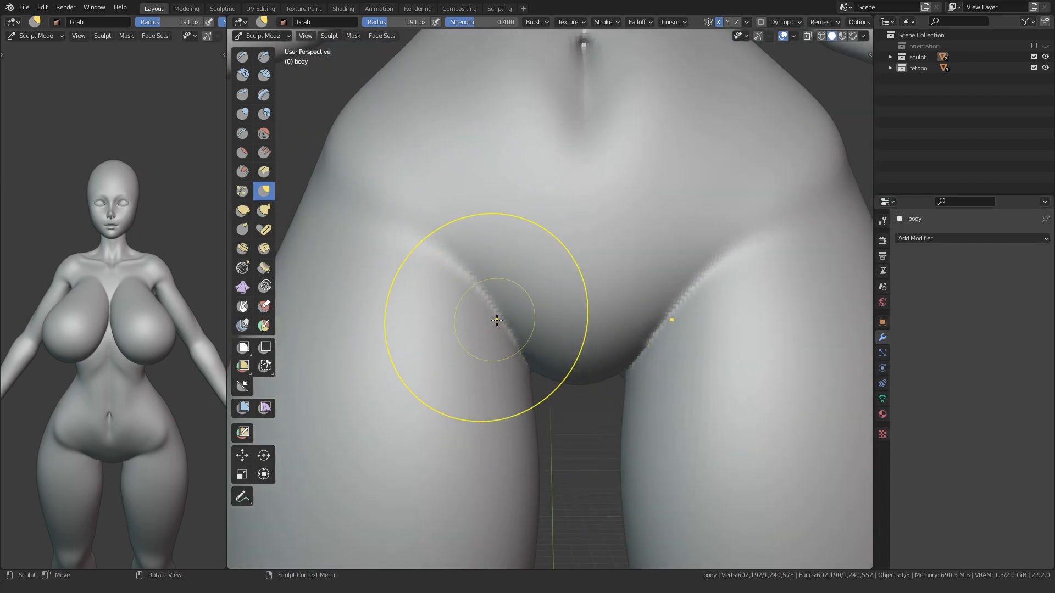
key("c")
key("shift+c")
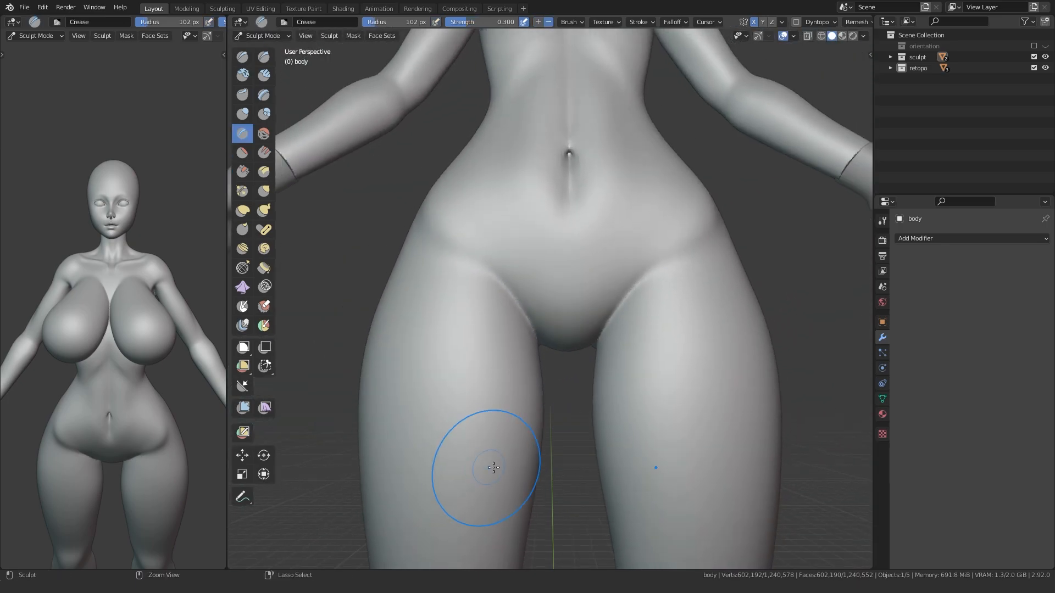
scroll(490, 464, "down", 3)
key("f")
mouse_move(457, 401)
middle_mouse_down("shift")
mouse_move(471, 348)
mouse_move(484, 459)
middle_mouse_up("shift")
scroll(418, 351, "up", 2)
left_click_drag(383, 310, 485, 318)
Step: Work on the volume of the upper thigh's front with the Inflate/Deflate brush at 228 px
middle_click_drag(681, 340, 698, 345)
mouse_move(795, 363)
middle_mouse_down()
mouse_move(667, 321)
mouse_move(581, 339)
middle_mouse_up()
key("i")
key("f")
left_click(622, 321)
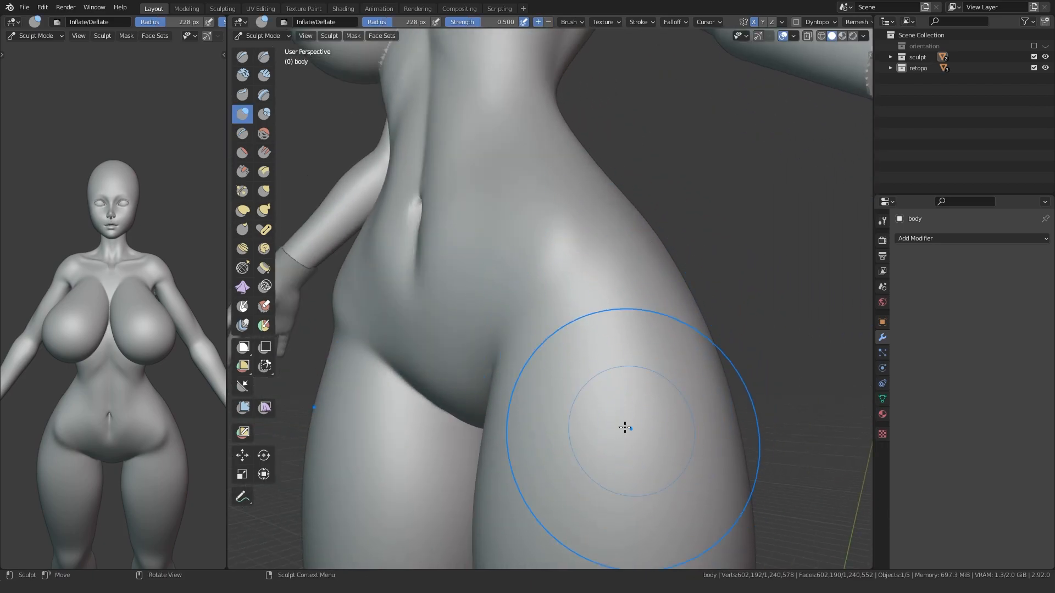
Step: Adjust the hip and upper thigh shape from the front with the Grab brush, resizing it from 228 px
key("ctrl+KP_3")
key("KP_1")
middle_click_drag(396, 368, 544, 365, "shift")
key("g")
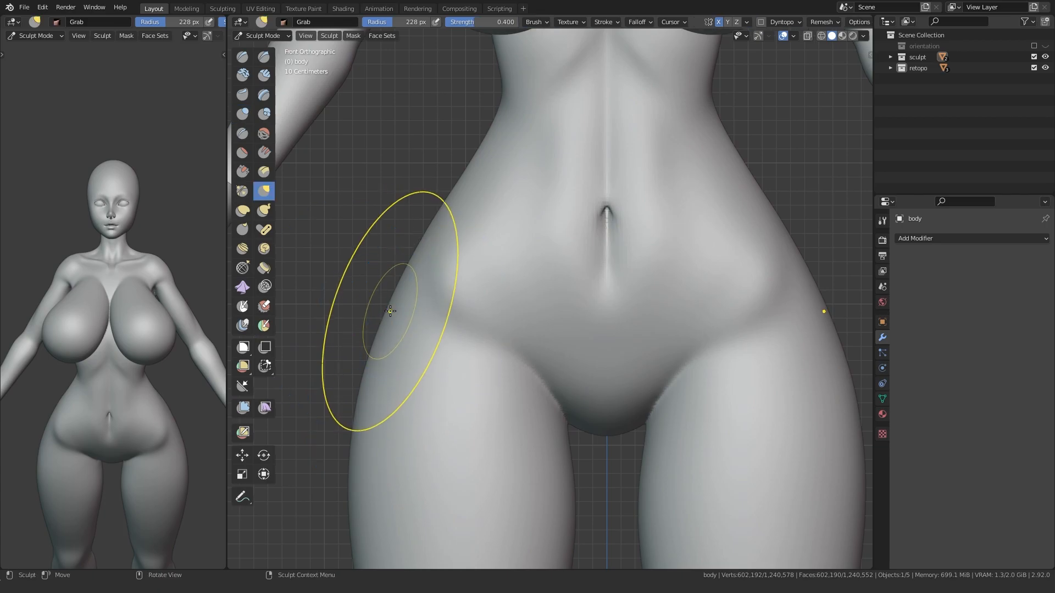
middle_click_drag(379, 308, 420, 323)
key("f")
left_click(474, 333)
left_click_drag(467, 352, 479, 432)
scroll(360, 401, "down", 2)
mouse_move(480, 436)
middle_mouse_down()
mouse_move(374, 403)
mouse_move(436, 398)
mouse_move(352, 494)
middle_mouse_up()
key("f")
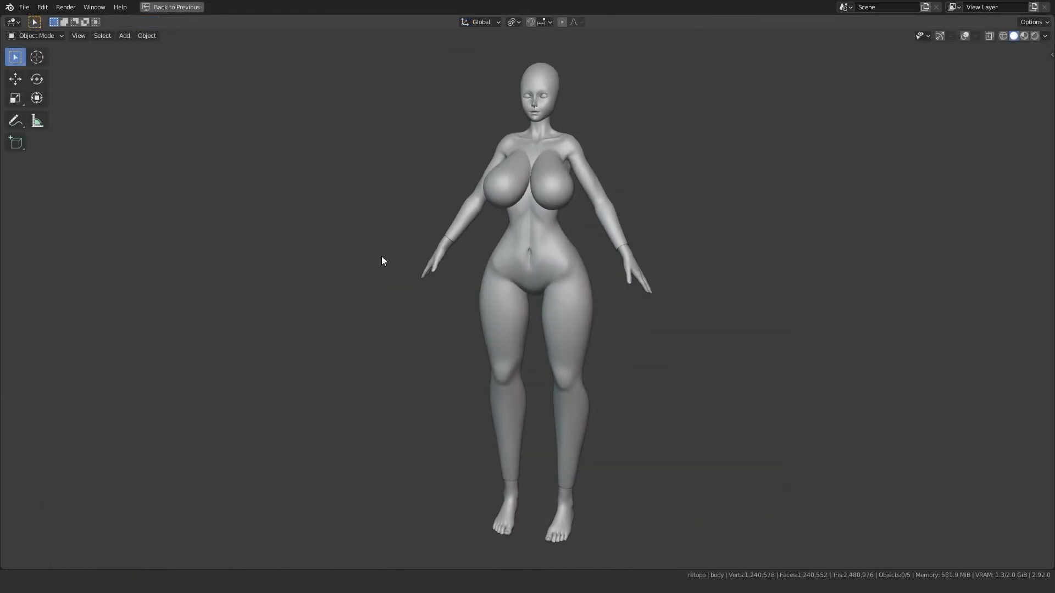
Step: Examine the whole figure in Object Mode from all sides, checking the silhouette of the torso, back, hips and arms
scroll(390, 242, "up", 4)
middle_click_drag(389, 113, 312, 358, "shift")
key("KP_4")
key("KP_4")
key("KP_4")
key("KP_4")
key("KP_6")
key("KP_6")
key("KP_6")
key("KP_6")
key("KP_4")
key("KP_6")
key("KP_6")
key("KP_6")
key("KP_6")
key("KP_6")
key("KP_6")
key("KP_6")
key("KP_6")
key("KP_6")
key("KP_6")
key("KP_6")
key("KP_6")
key("KP_6")
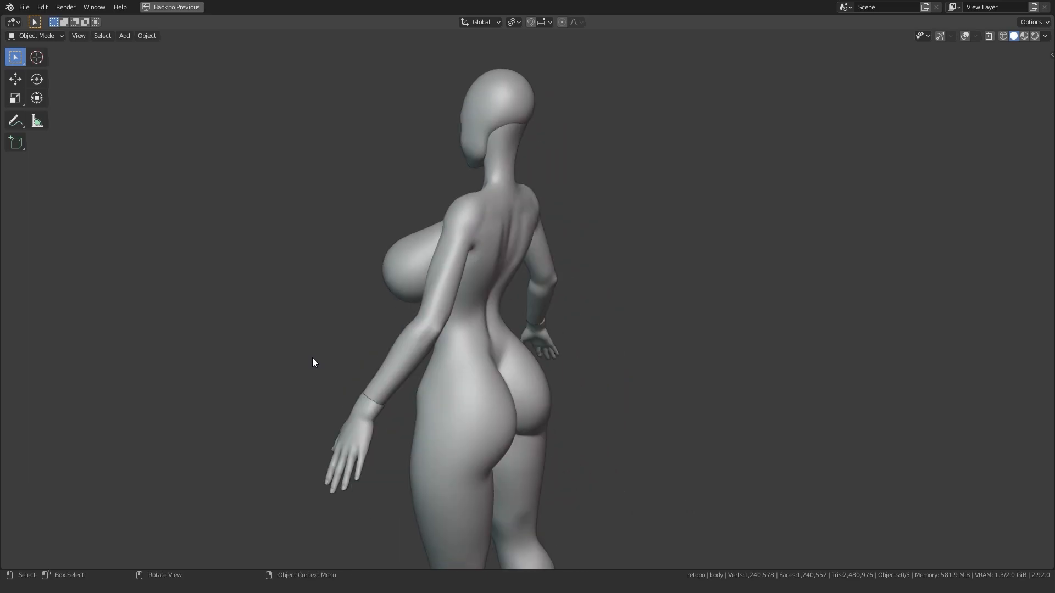
key("KP_6")
key("KP_6")
key("KP_6")
key("KP_6")
key("KP_6")
key("KP_6")
key("KP_6")
key("KP_6")
key("KP_6")
key("KP_6")
key("KP_6")
key("KP_6")
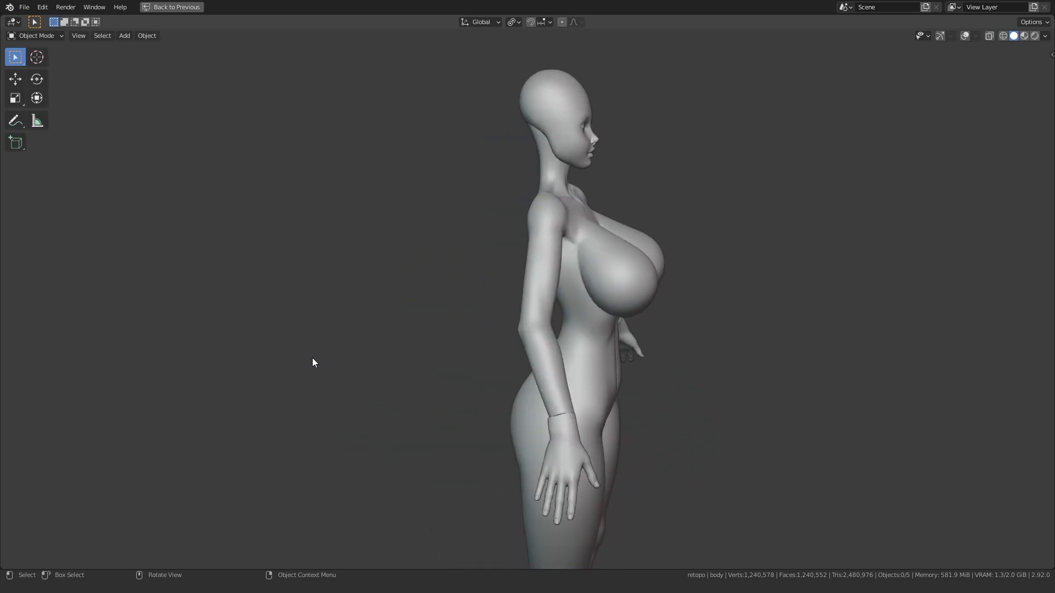
key("KP_6")
key("KP_6")
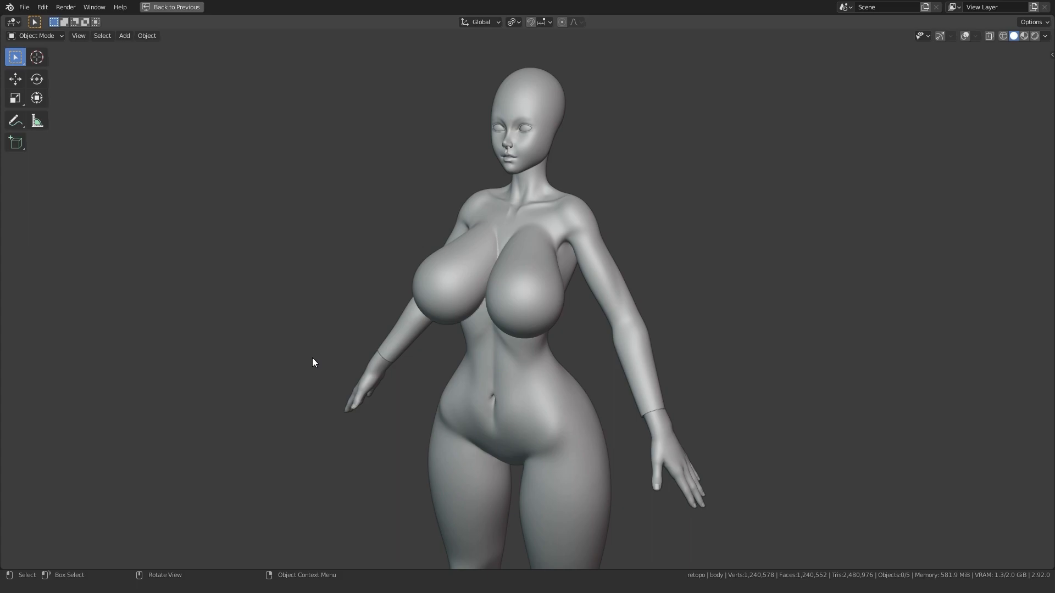
key("KP_4")
key("KP_4")
key("KP_6")
middle_click_drag(359, 335, 338, 328, "shift")
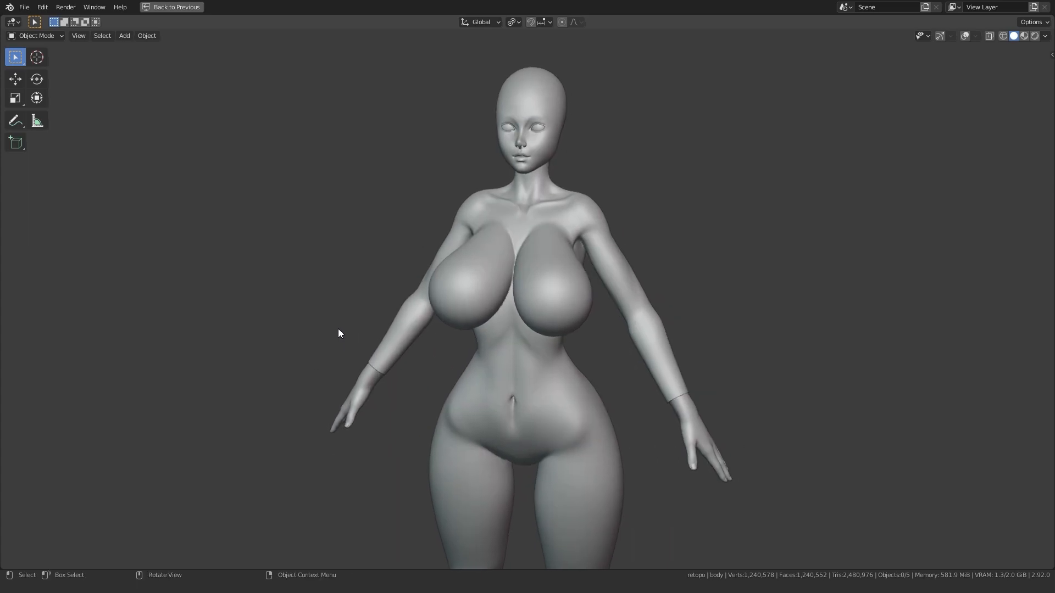